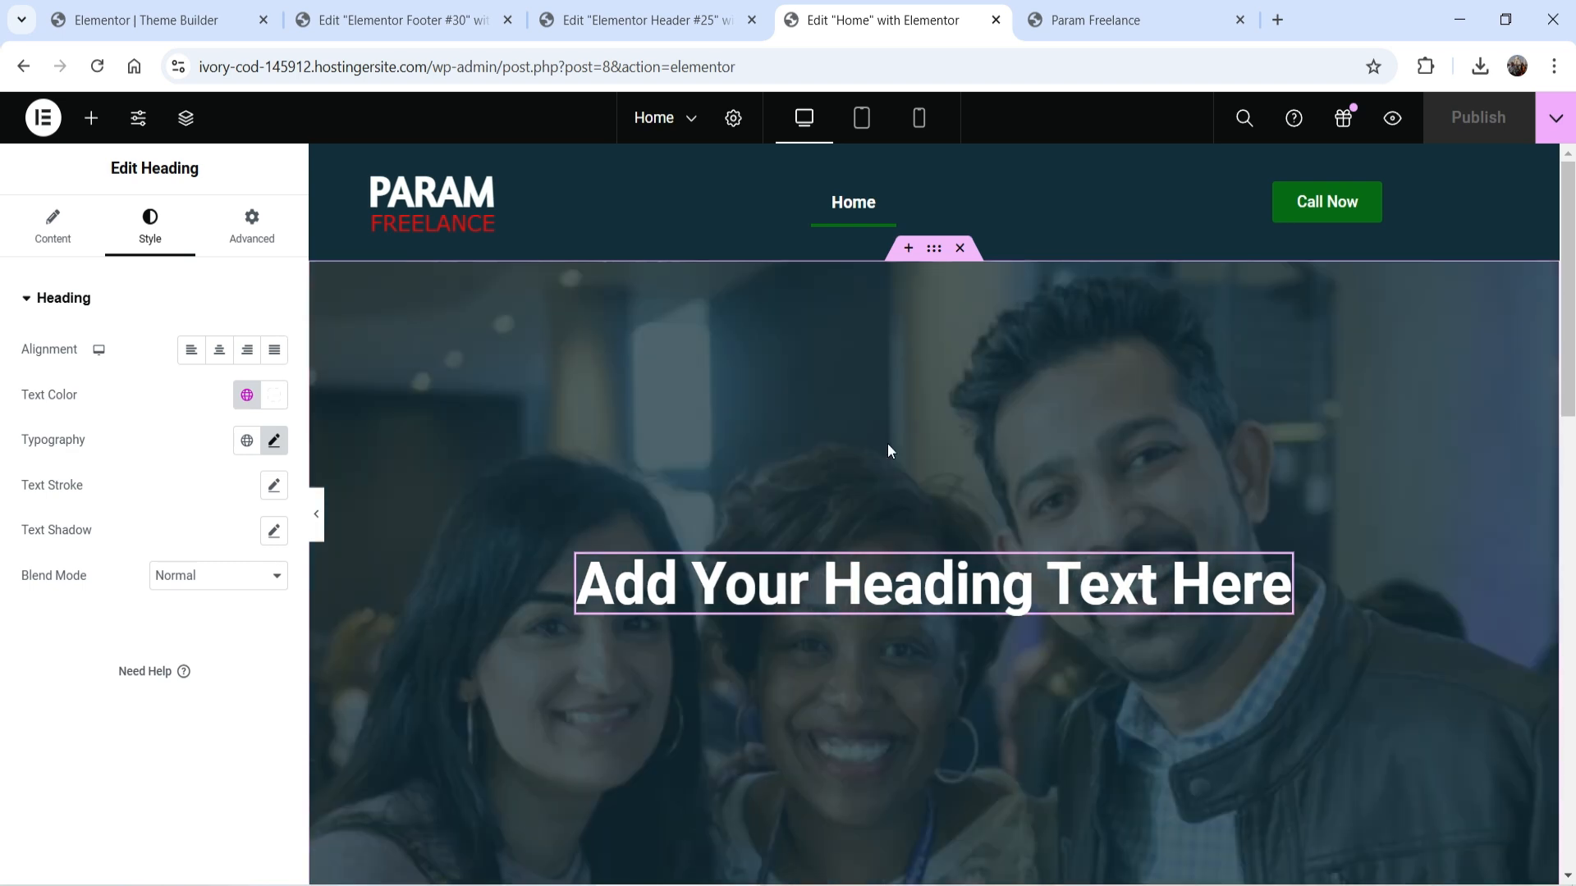
Step: Look over the available Elementor widgets, the Home page design and the site's global parts in the Theme Builder
{"action": "left_click", "coordinate": [91, 117]}
{"action": "scroll", "coordinate": [216, 438], "scroll_direction": "down", "scroll_amount": 3}
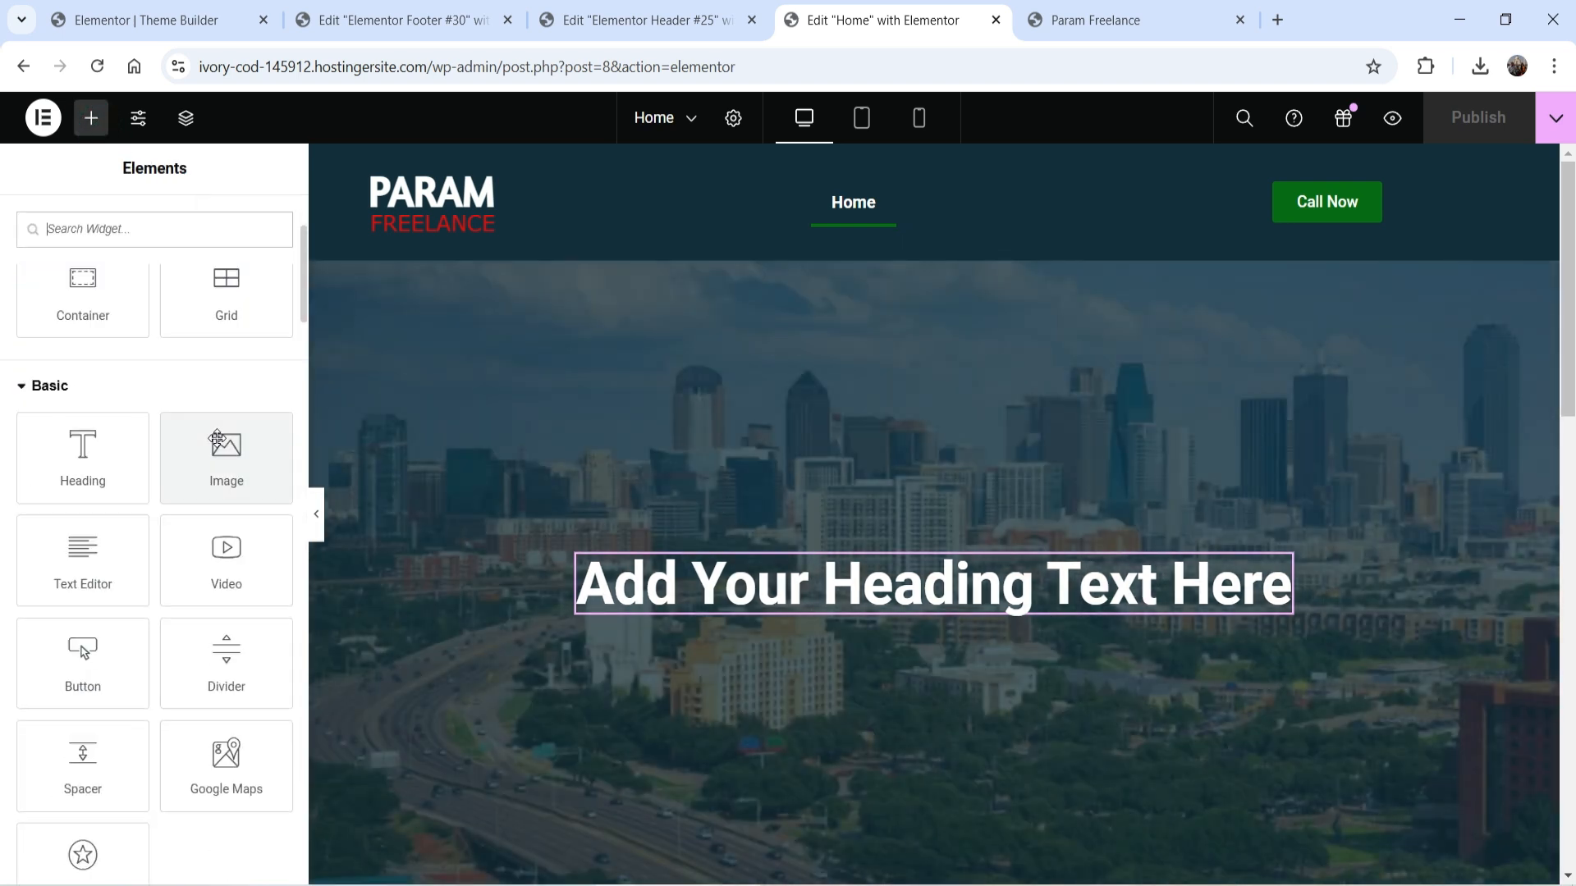
{"action": "scroll", "coordinate": [881, 422], "scroll_direction": "down", "scroll_amount": 3}
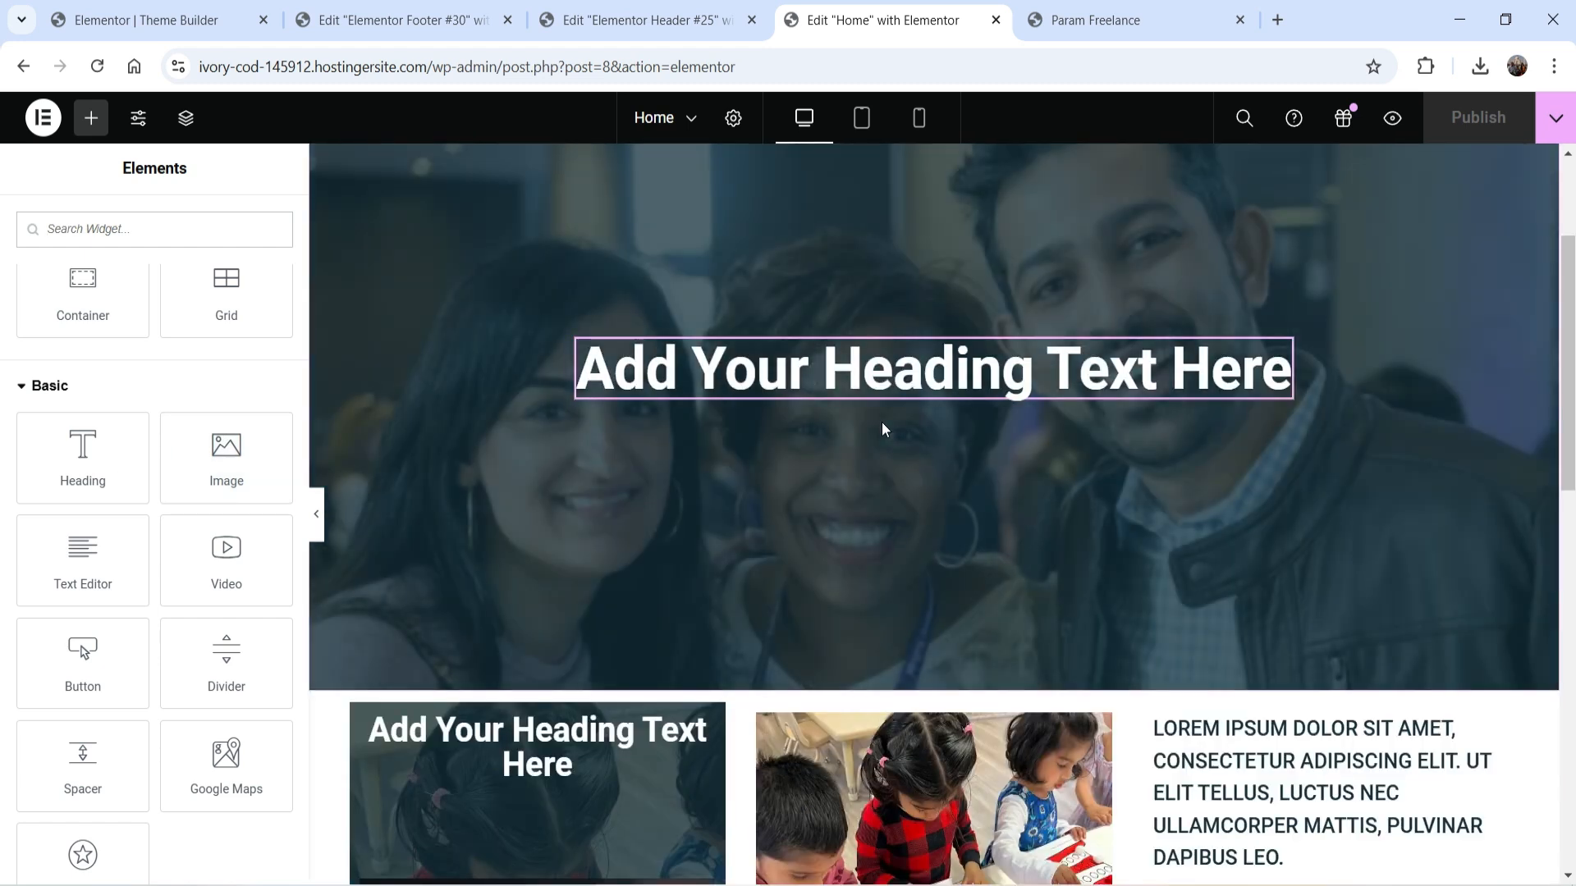
{"action": "scroll", "coordinate": [921, 351], "scroll_direction": "up", "scroll_amount": 2}
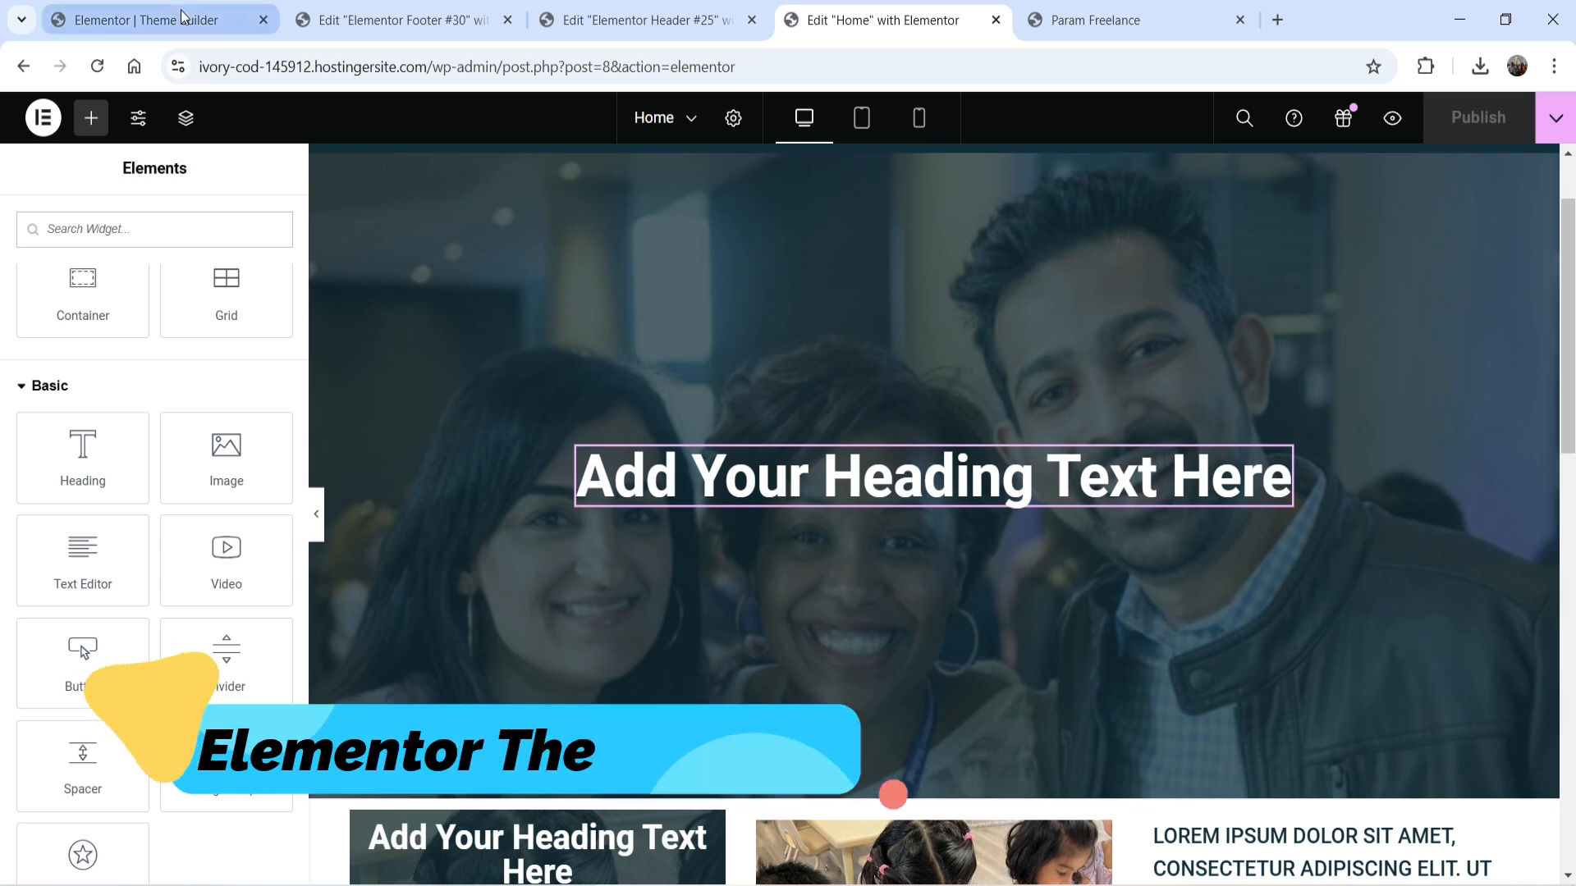
{"action": "left_click", "coordinate": [184, 16]}
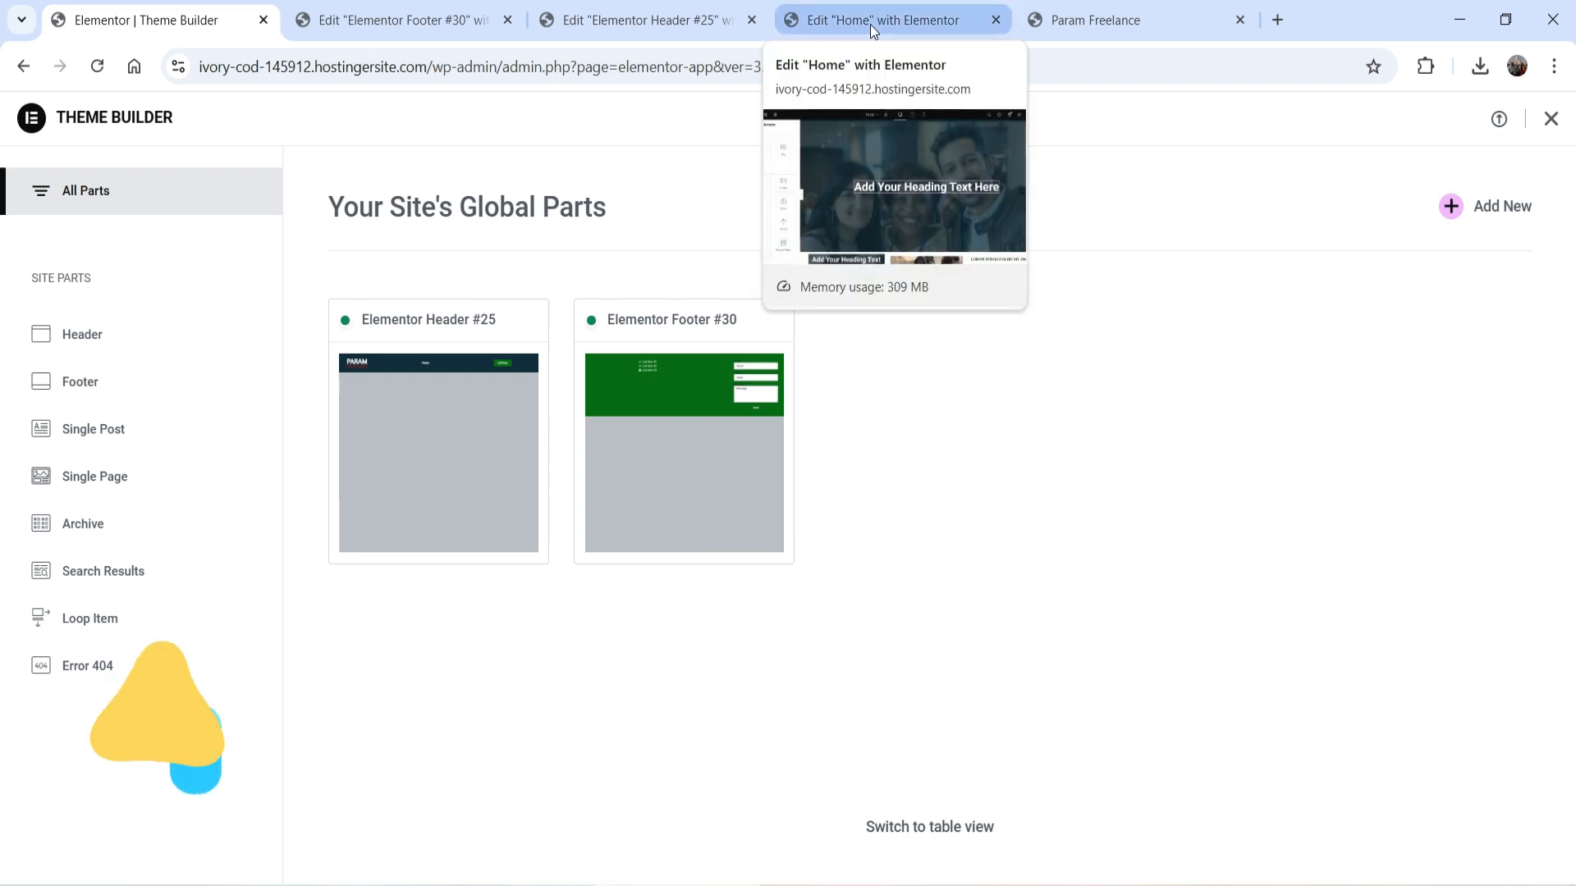
{"action": "left_click", "coordinate": [894, 21]}
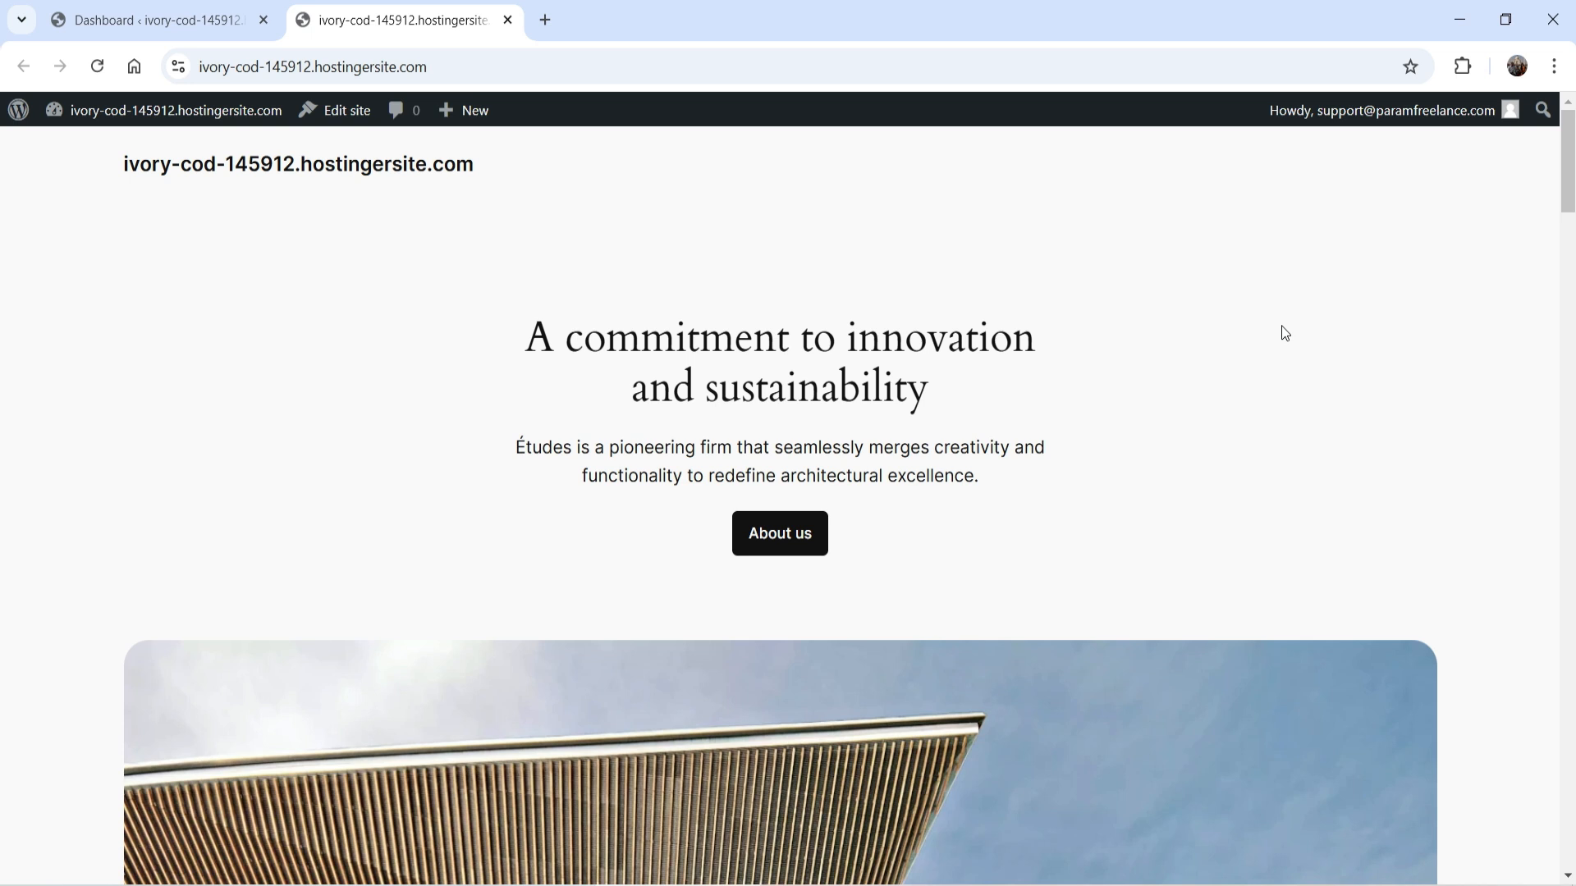
Step: Install the Hello Elementor theme from the popular WordPress themes and activate it on the site
{"action": "left_click", "coordinate": [111, 24]}
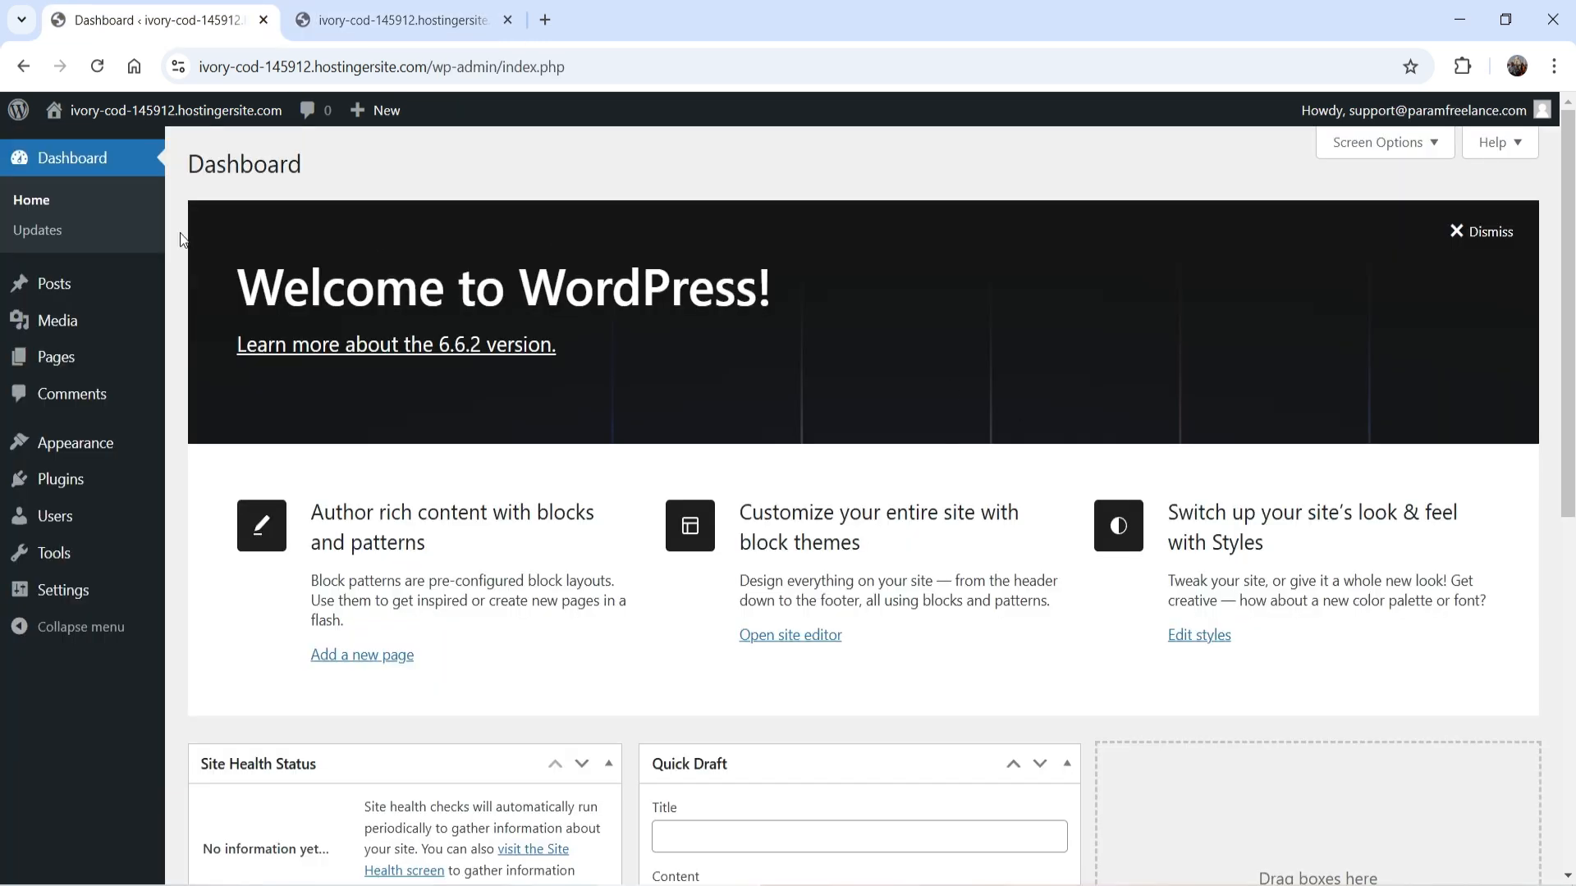
{"action": "left_click", "coordinate": [82, 444]}
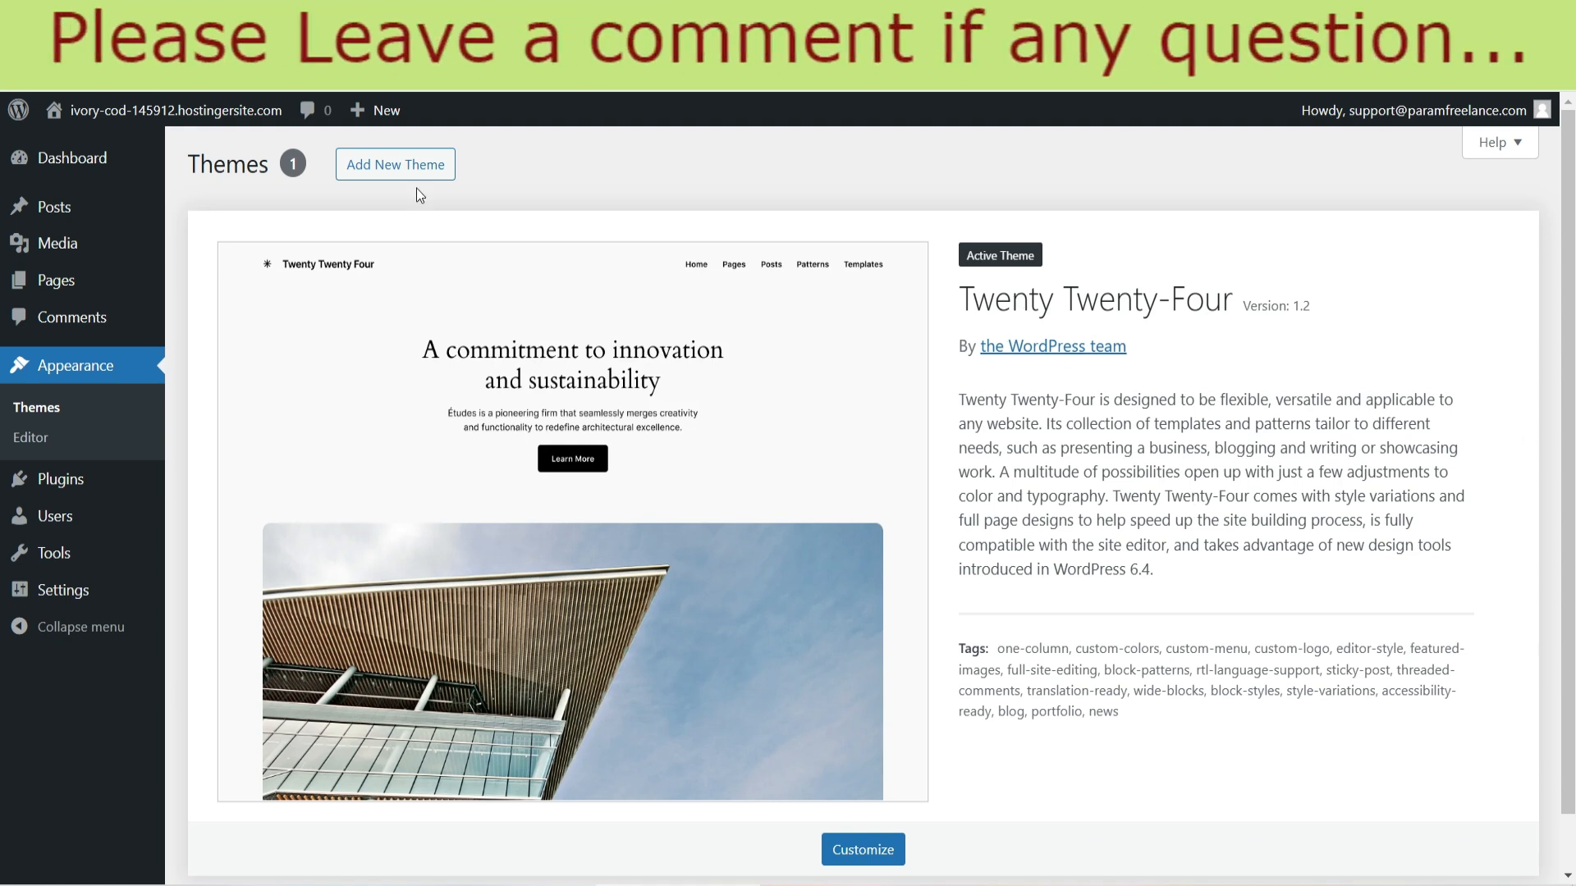
{"action": "left_click", "coordinate": [402, 168]}
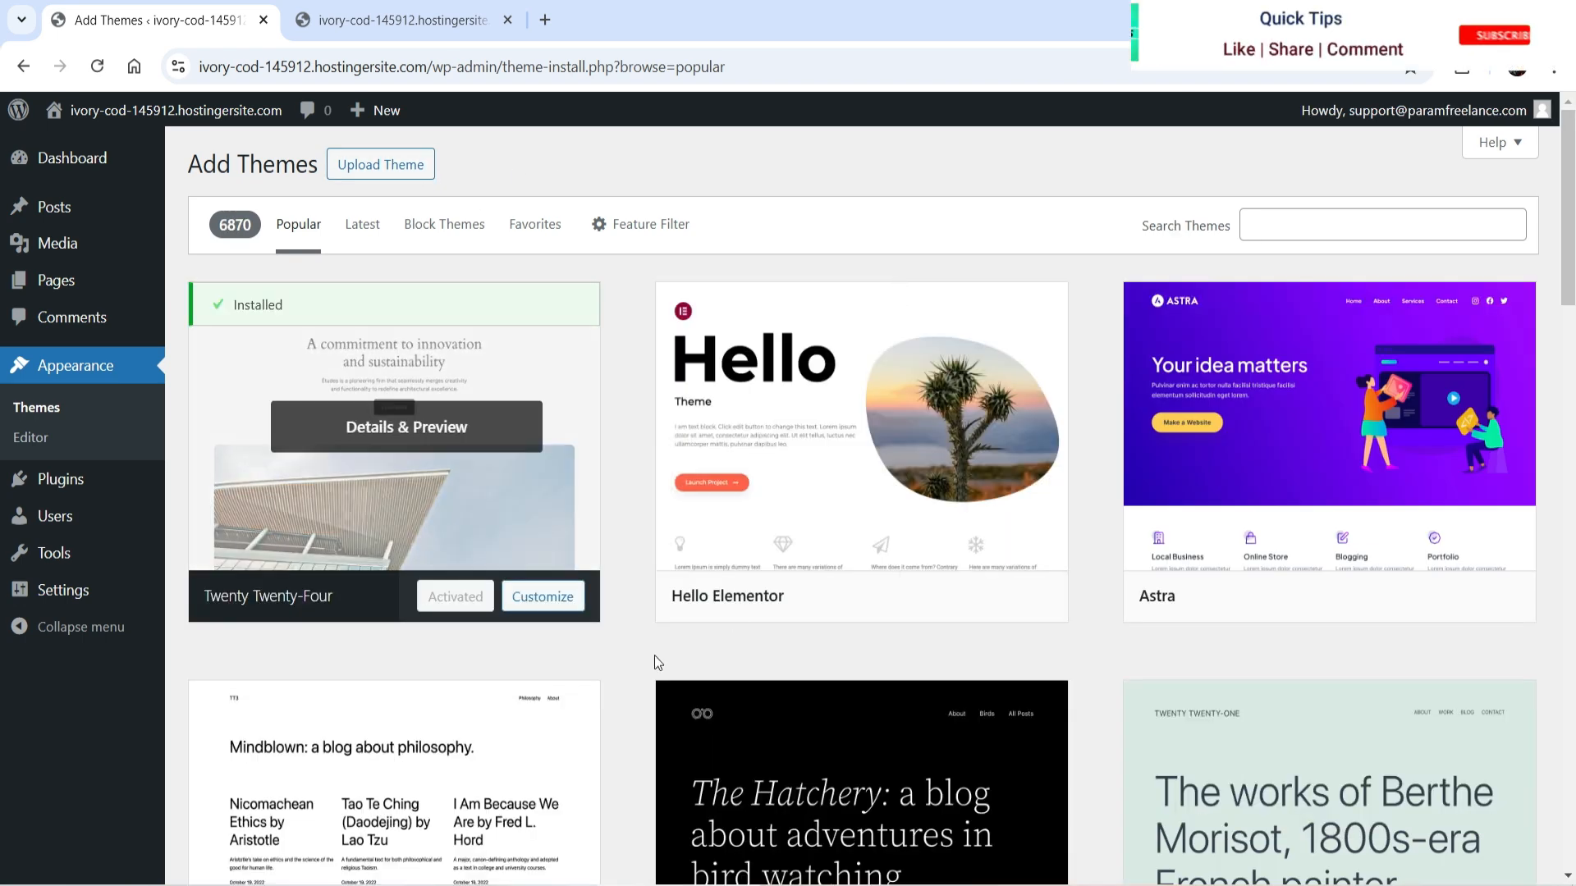
{"action": "mouse_move", "coordinate": [795, 538]}
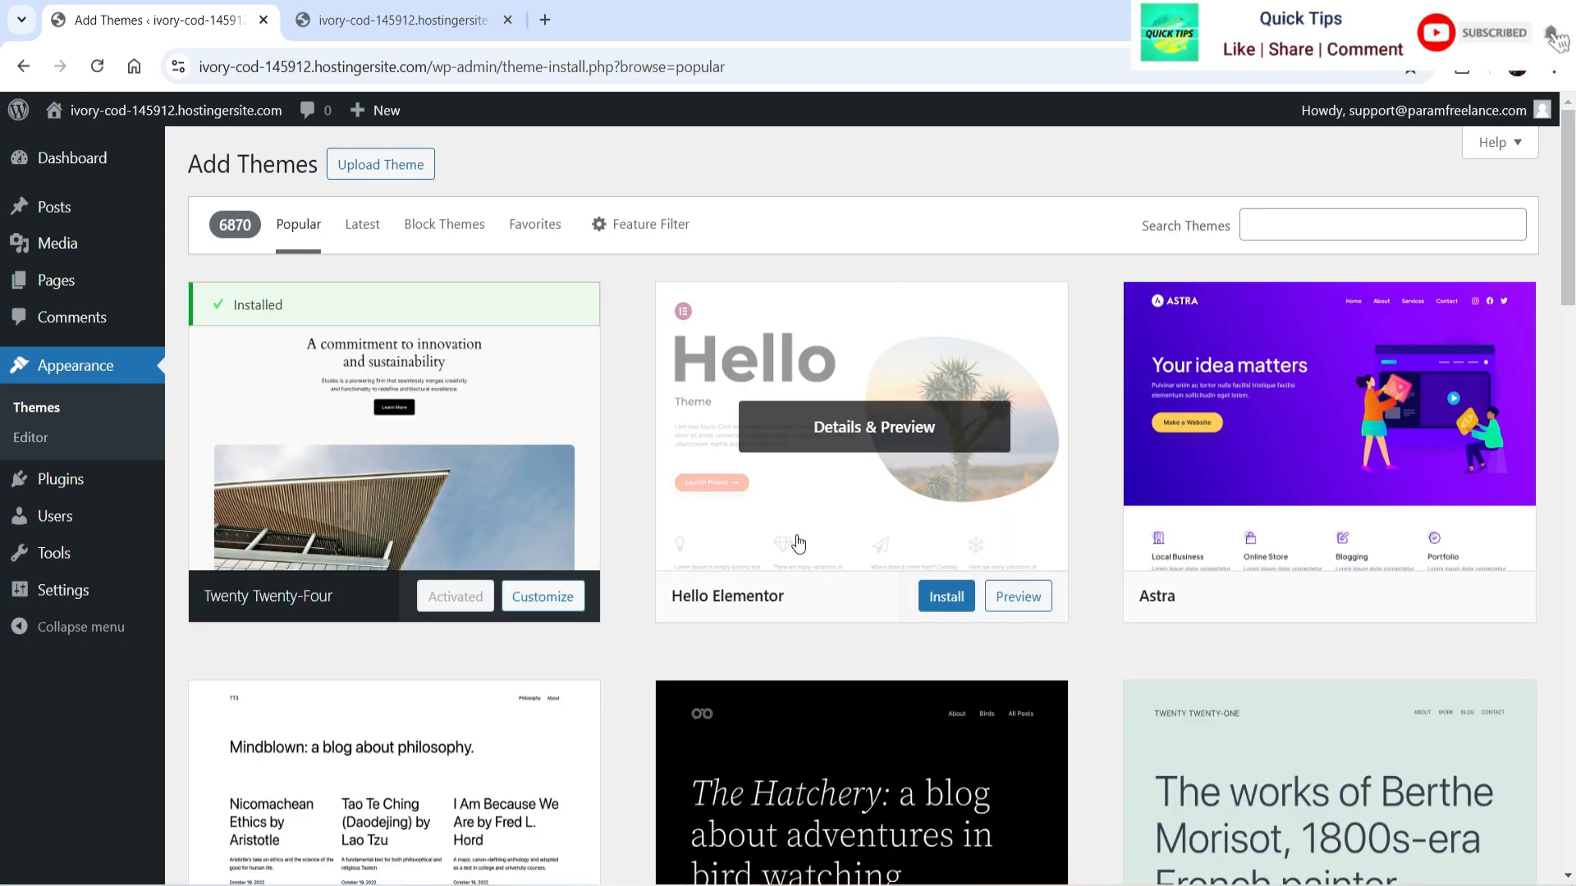
{"action": "left_click", "coordinate": [1305, 226]}
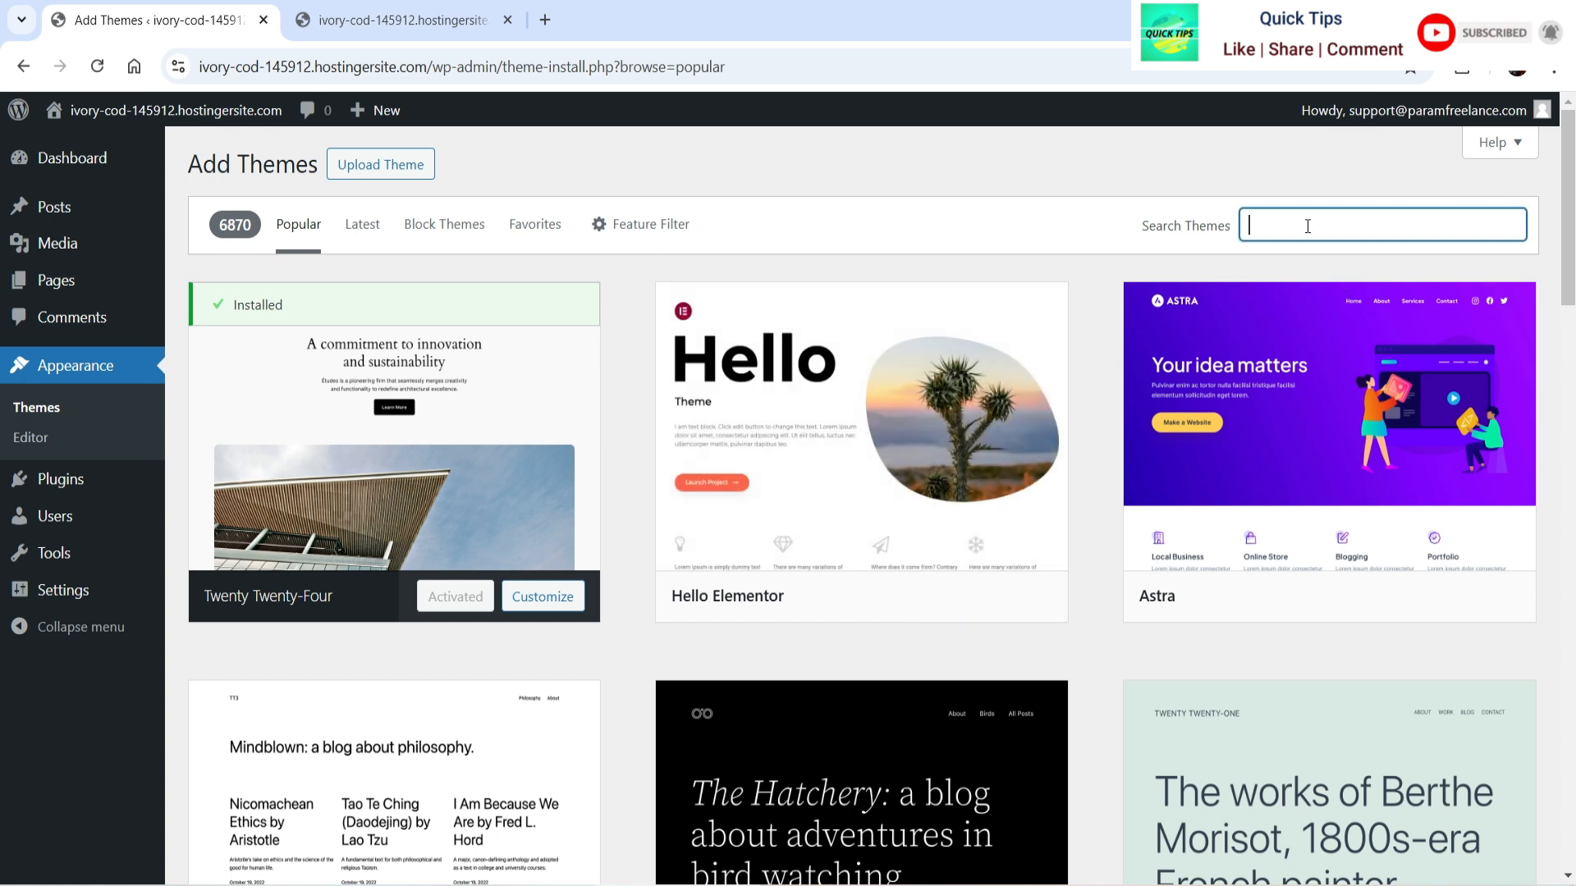
{"action": "mouse_move", "coordinate": [809, 419]}
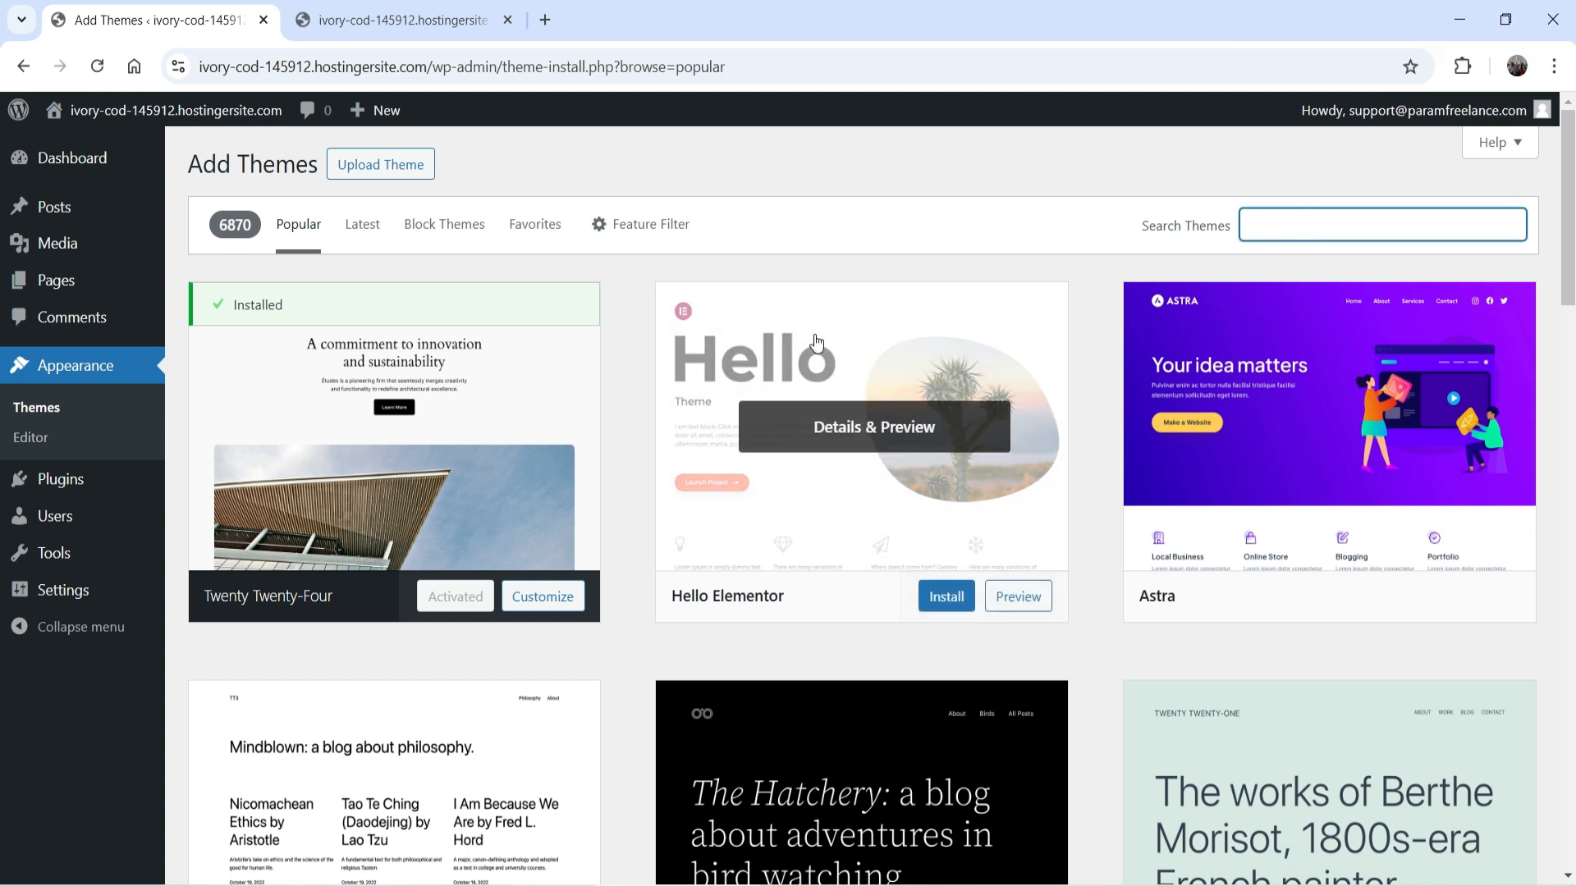
{"action": "left_click", "coordinate": [947, 596]}
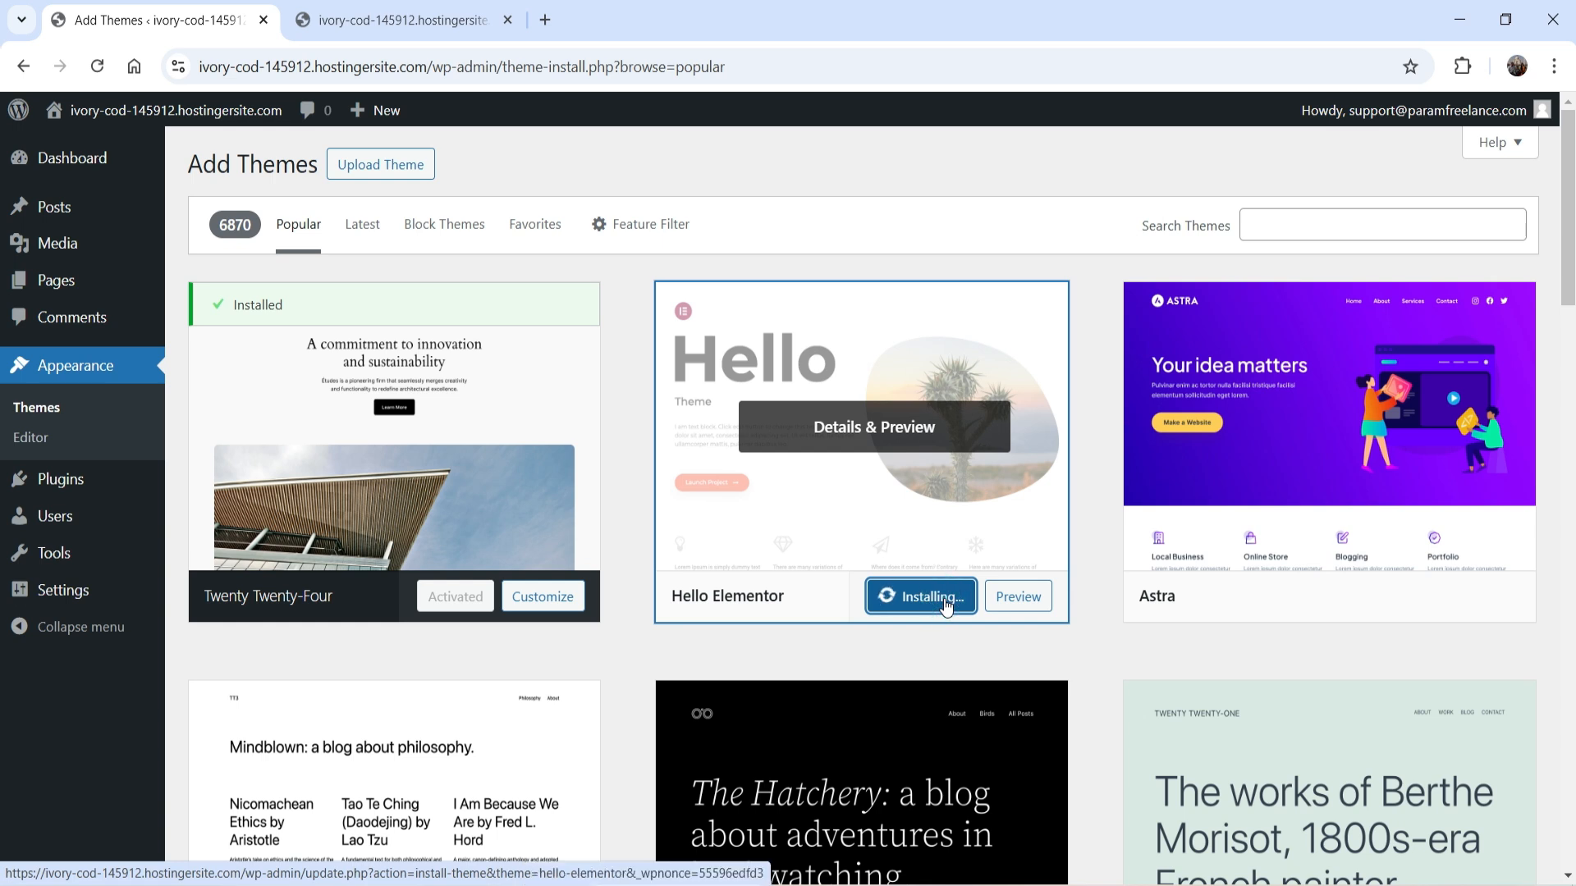
{"action": "left_click", "coordinate": [914, 602]}
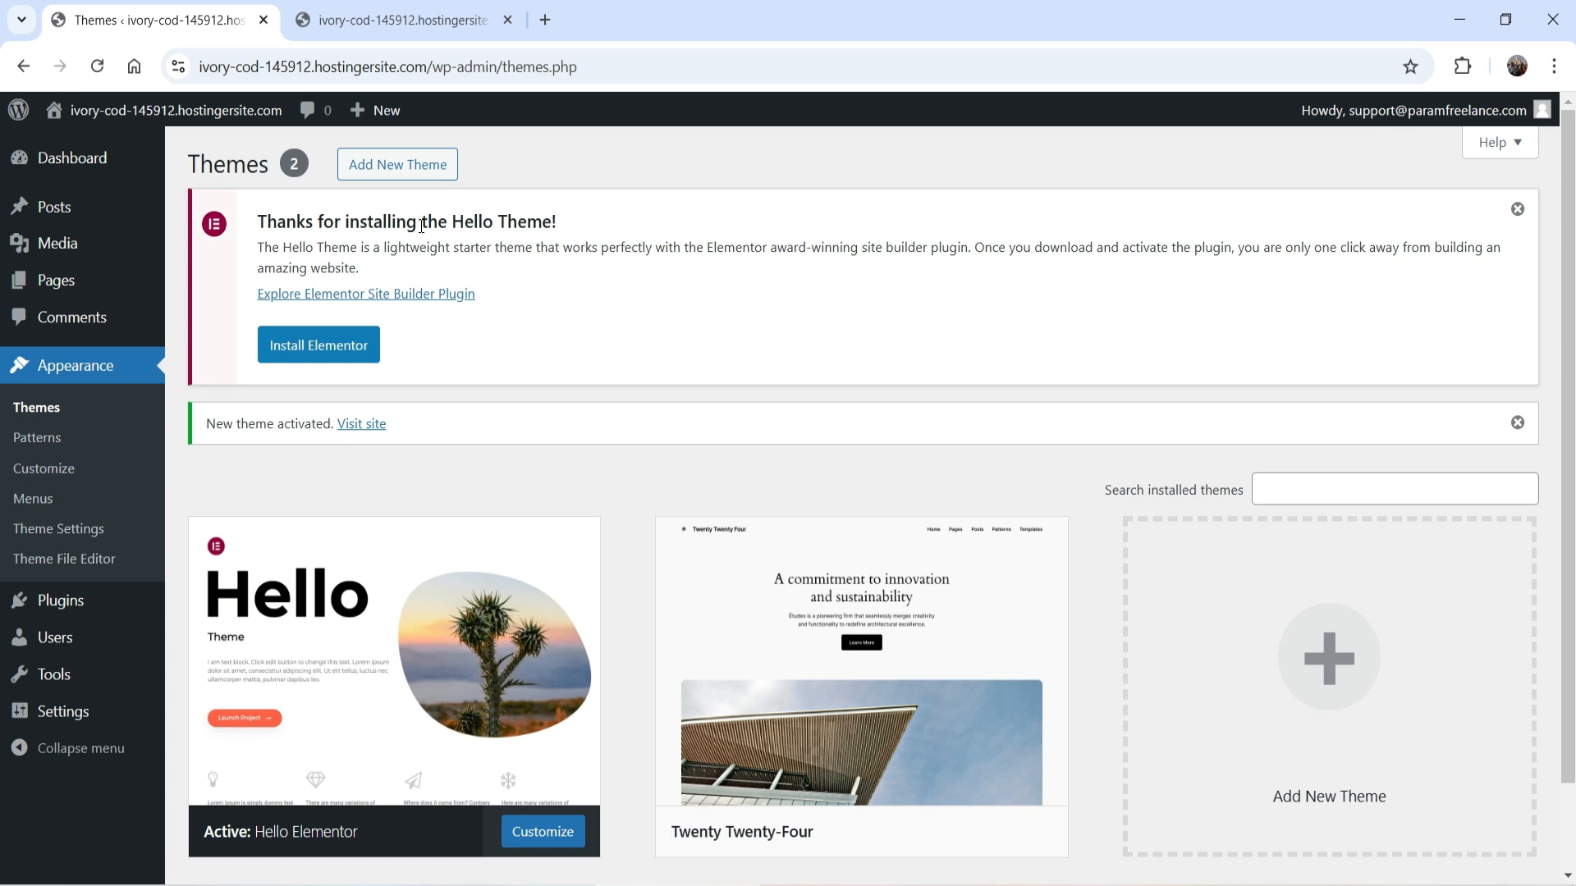
Step: Install the Elementor plugin offered by the Hello theme and proceed to creating an Elementor account
{"action": "left_click", "coordinate": [321, 361]}
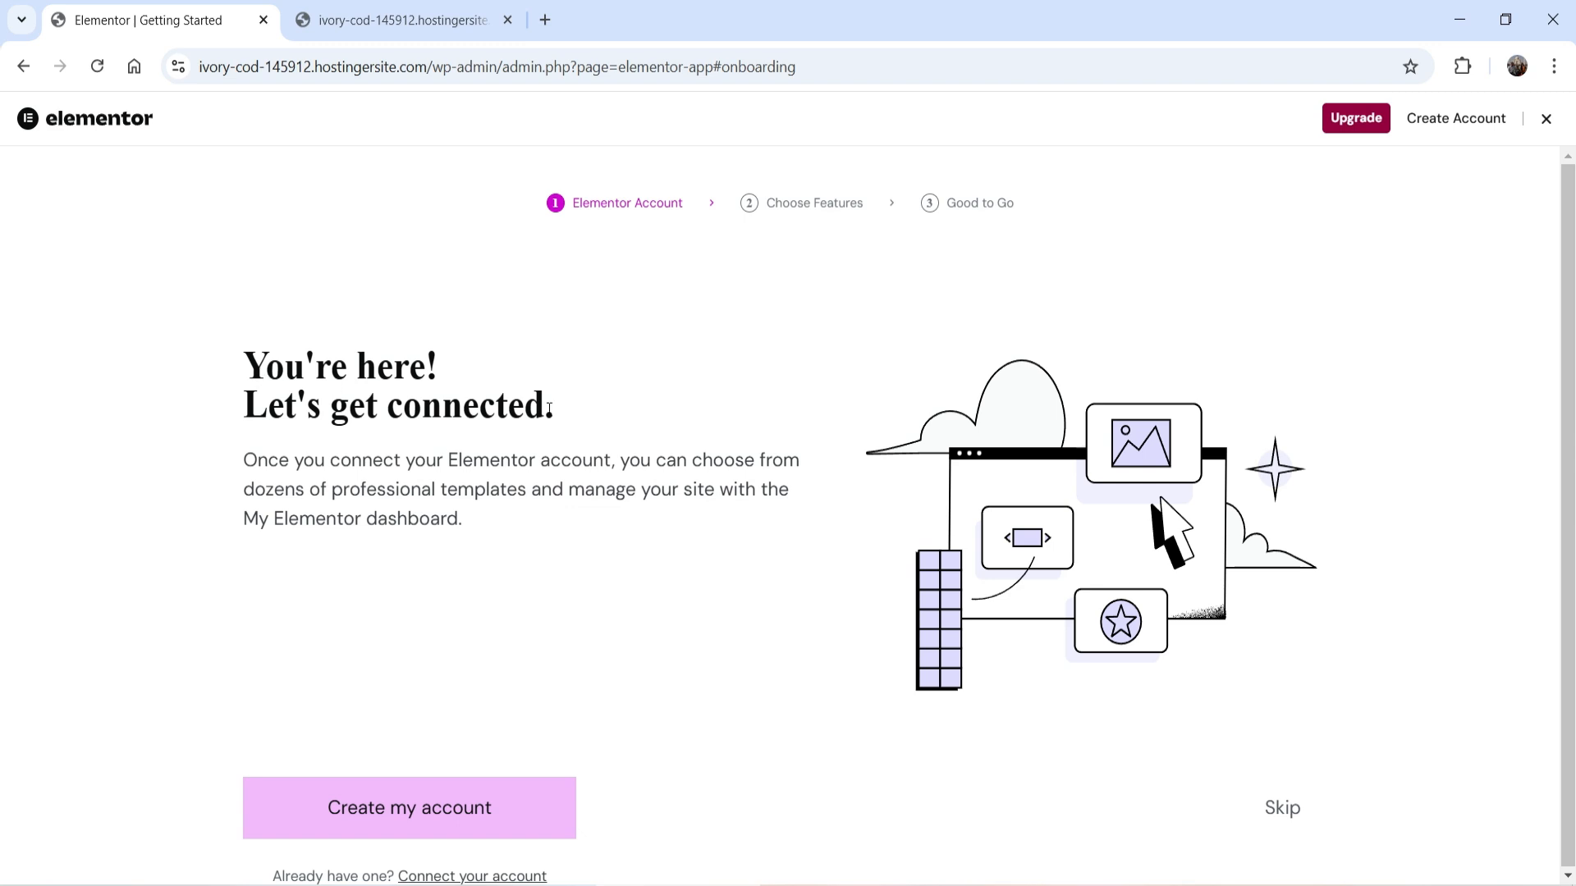
{"action": "left_click", "coordinate": [408, 815]}
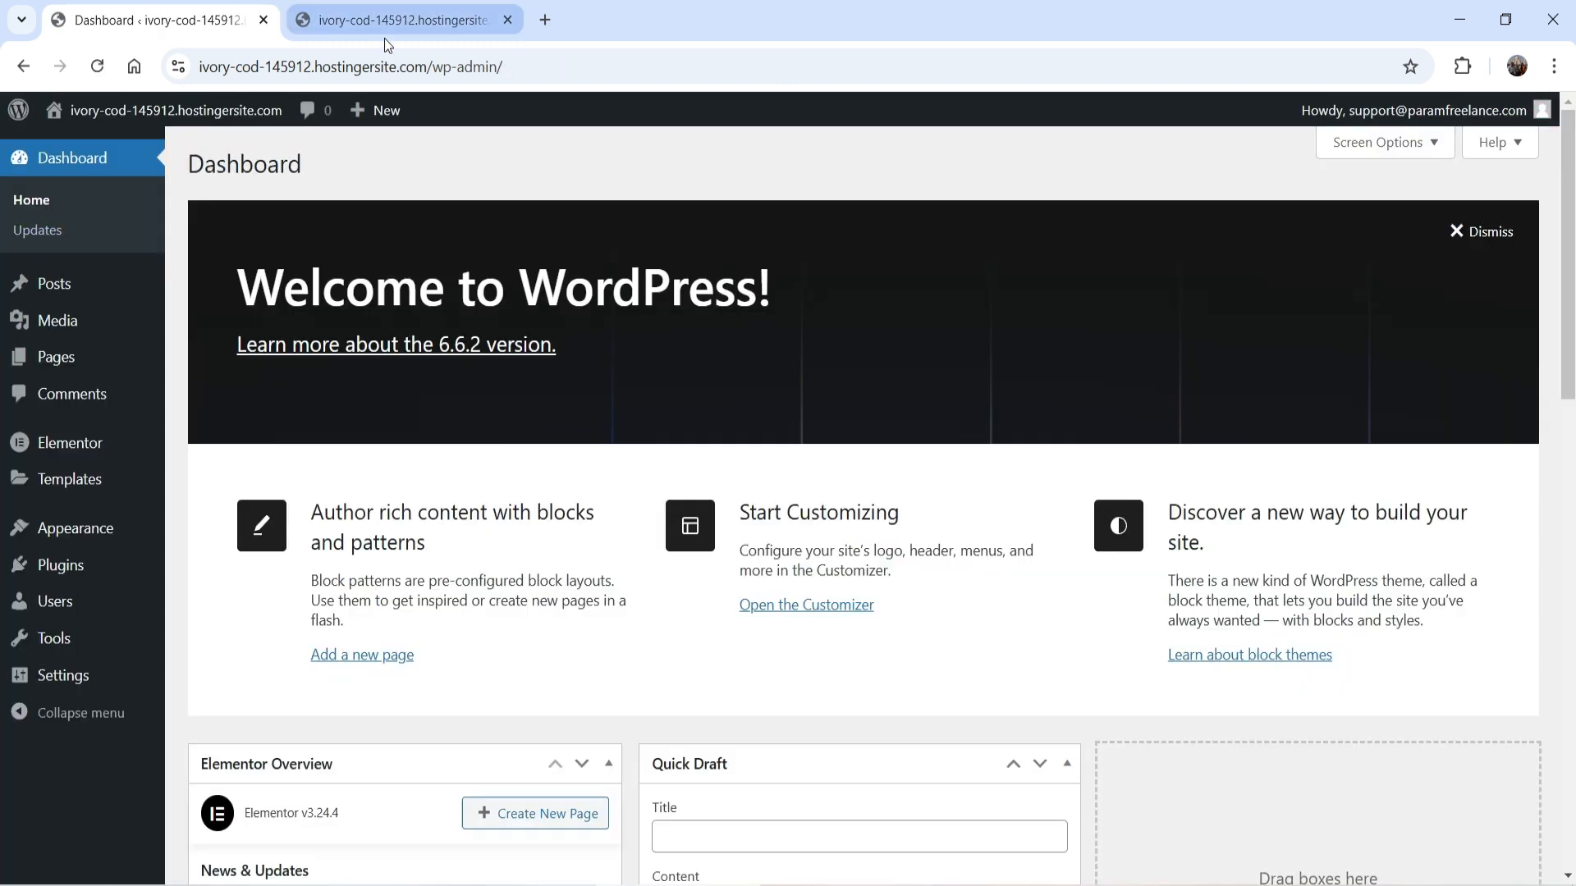
Step: Refresh the live site to check the new theme's look and review the list of installed plugins
{"action": "left_click", "coordinate": [384, 37]}
{"action": "left_click", "coordinate": [99, 66]}
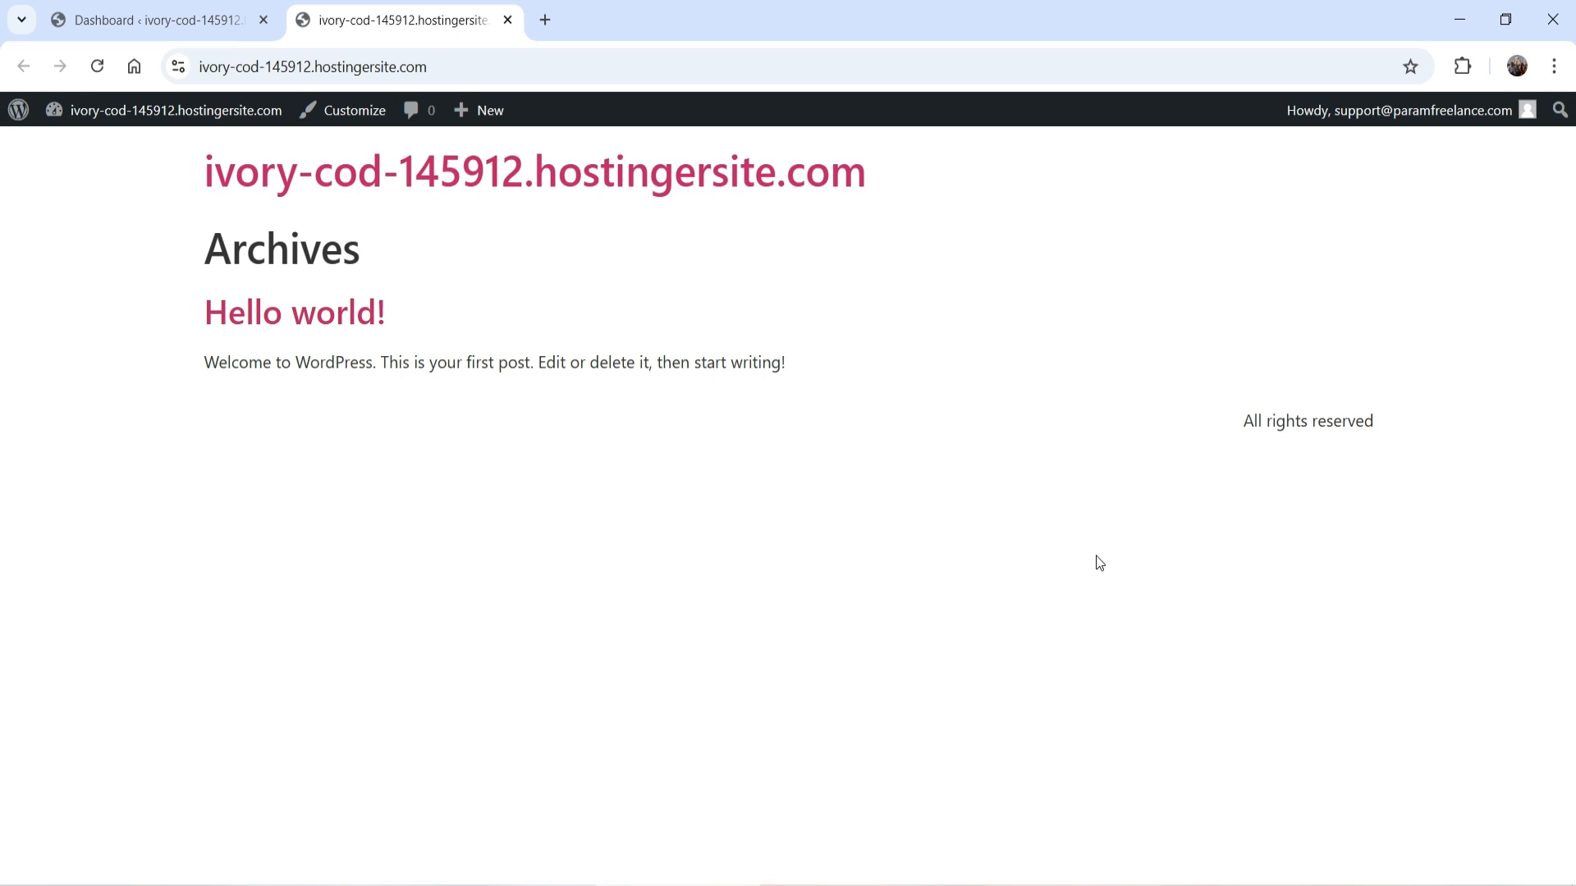
{"action": "left_click", "coordinate": [182, 21]}
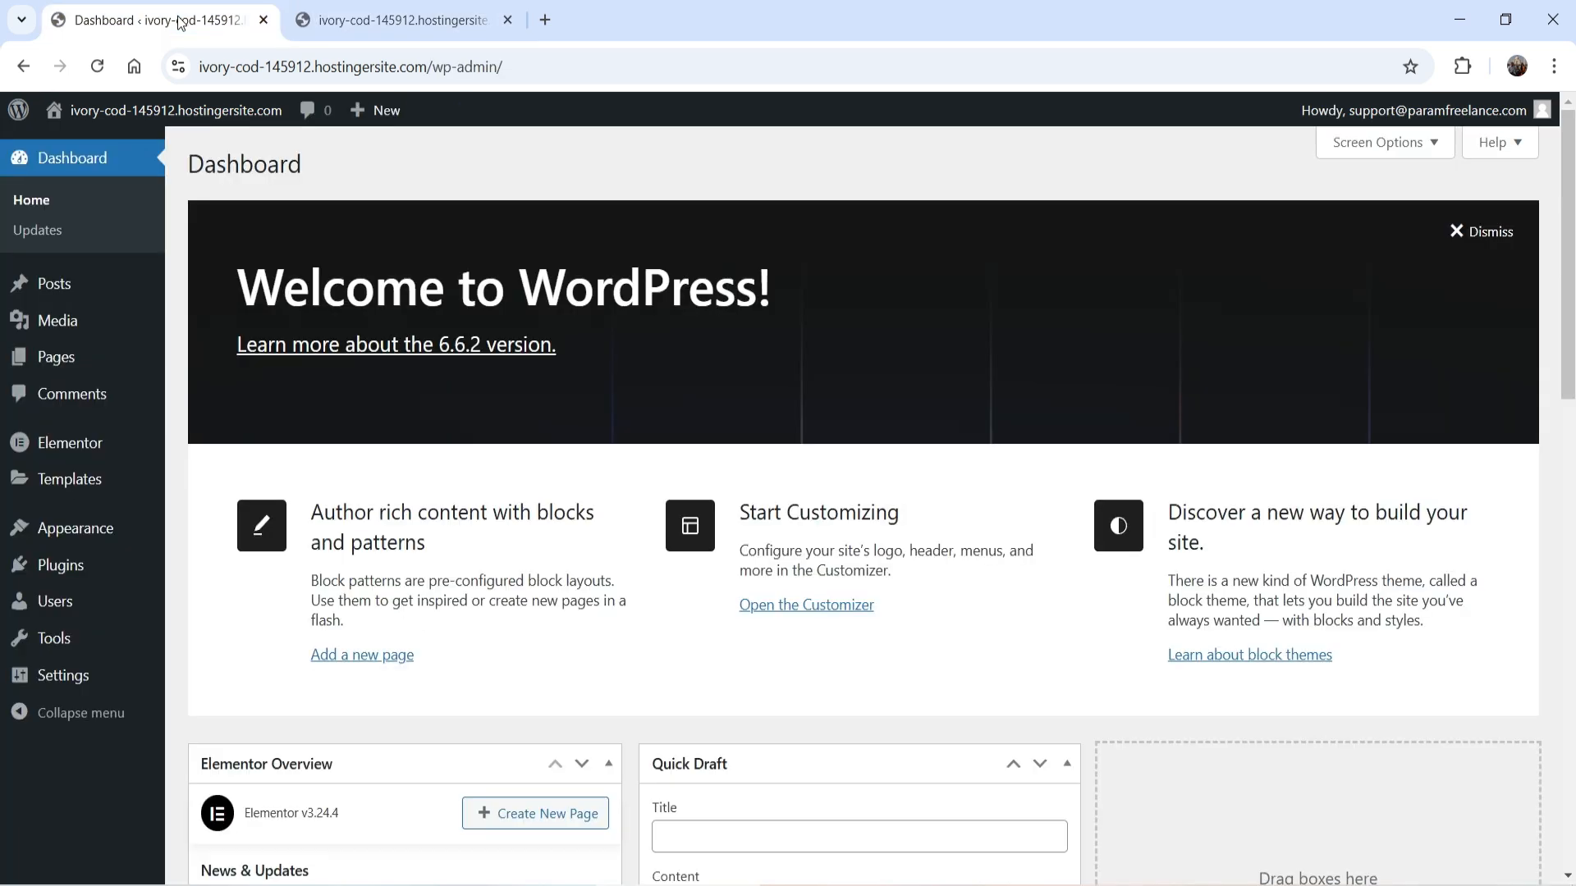
{"action": "left_click", "coordinate": [95, 565]}
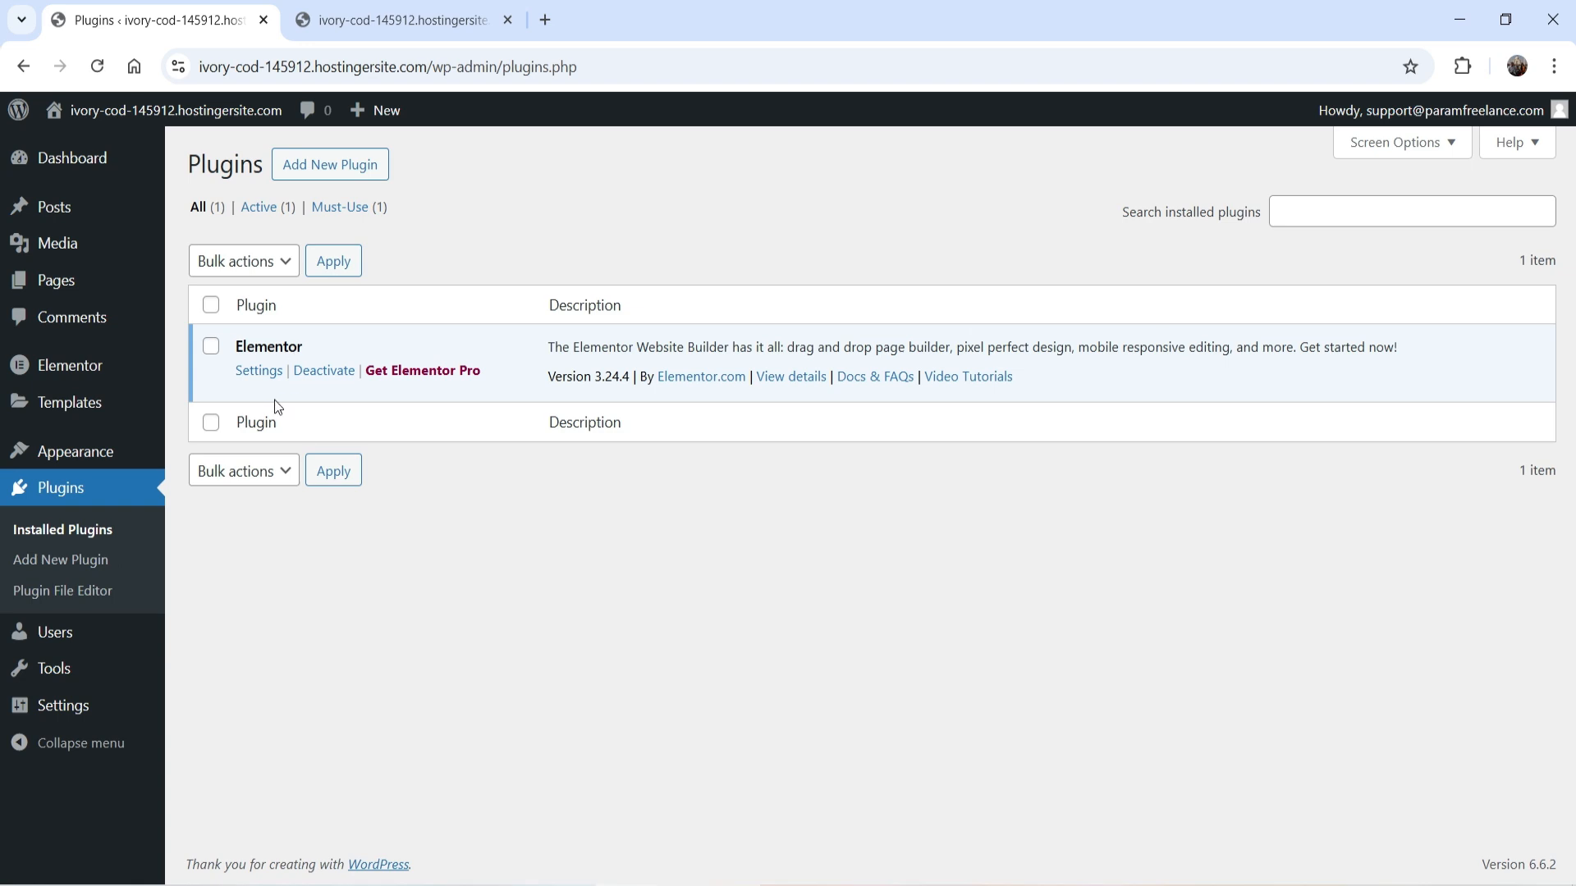
Step: Set the site title to "Param Freelance" in the general settings and save the changes
{"action": "left_click", "coordinate": [78, 707]}
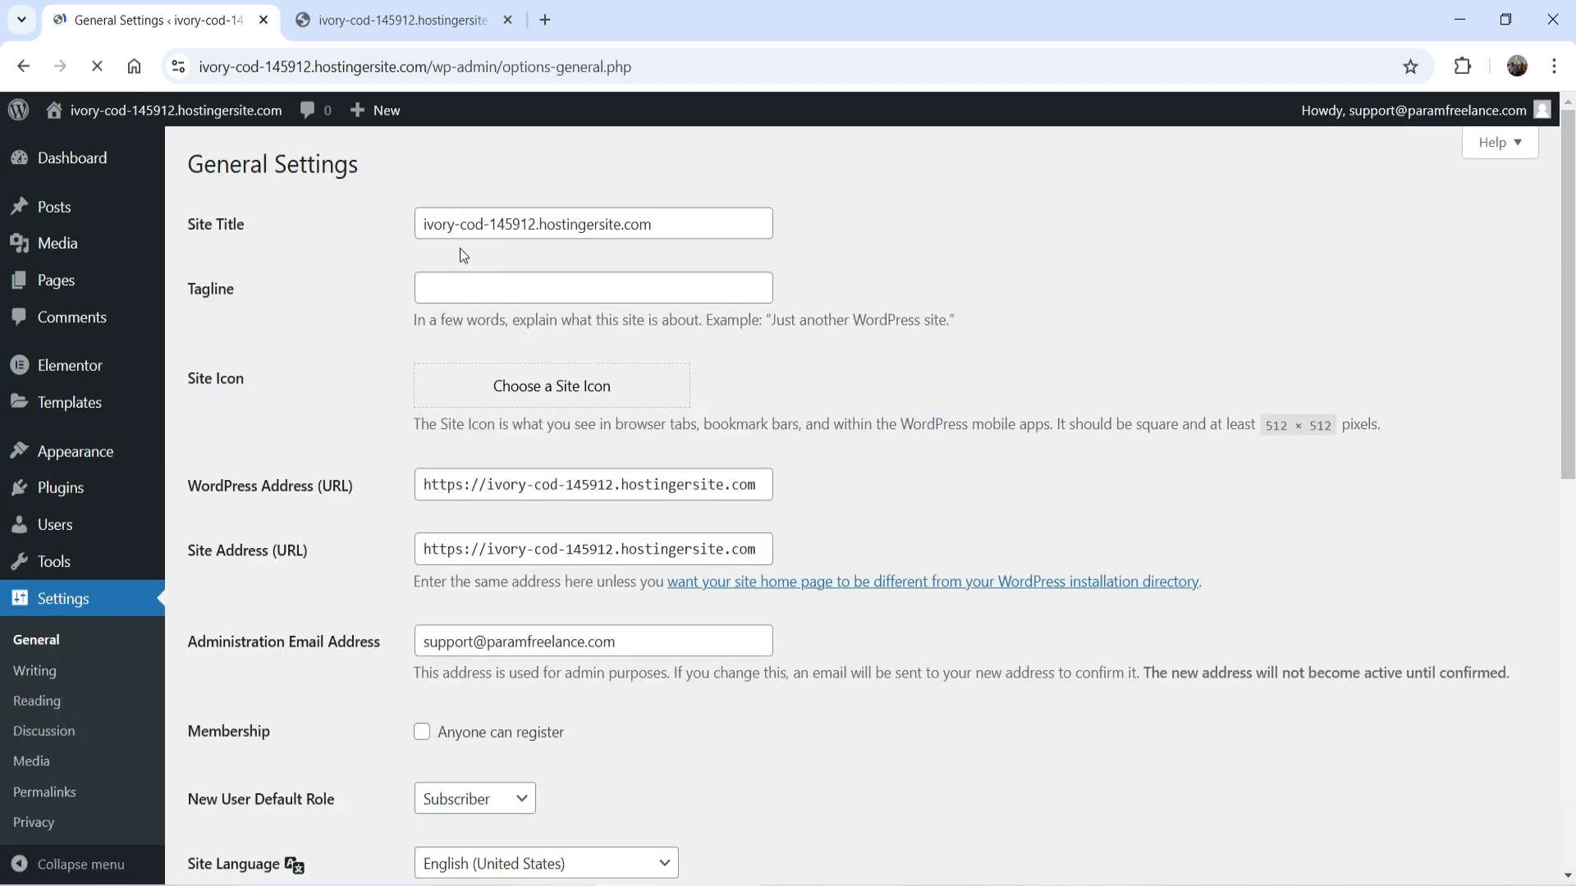
{"action": "triple_click", "coordinate": [668, 221]}
{"action": "type", "text": "P"}
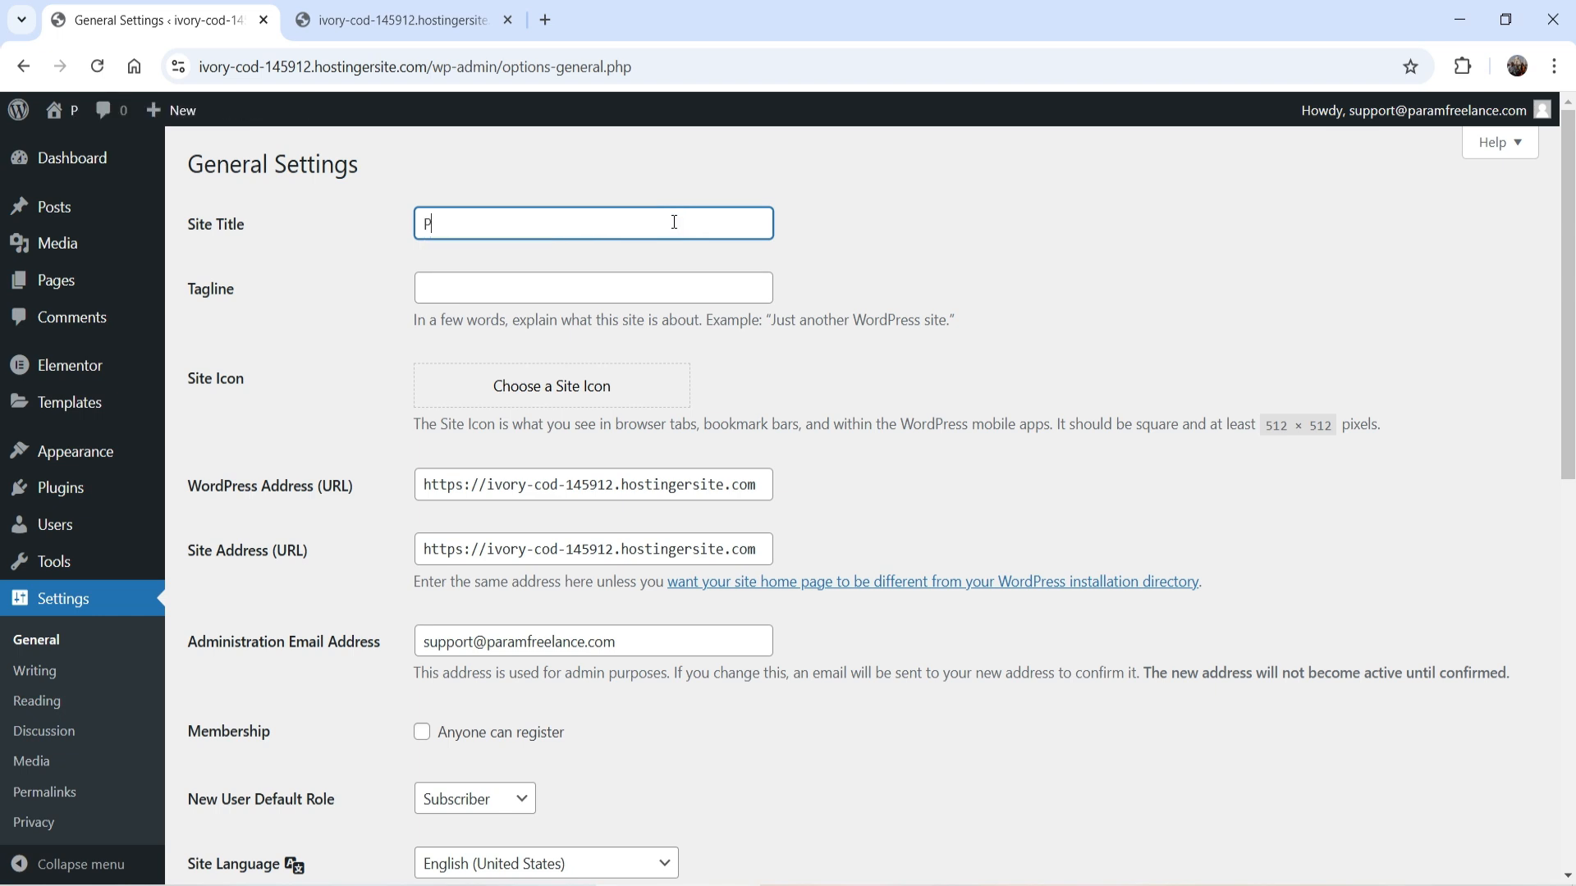
{"action": "type", "text": "aram Freelance"}
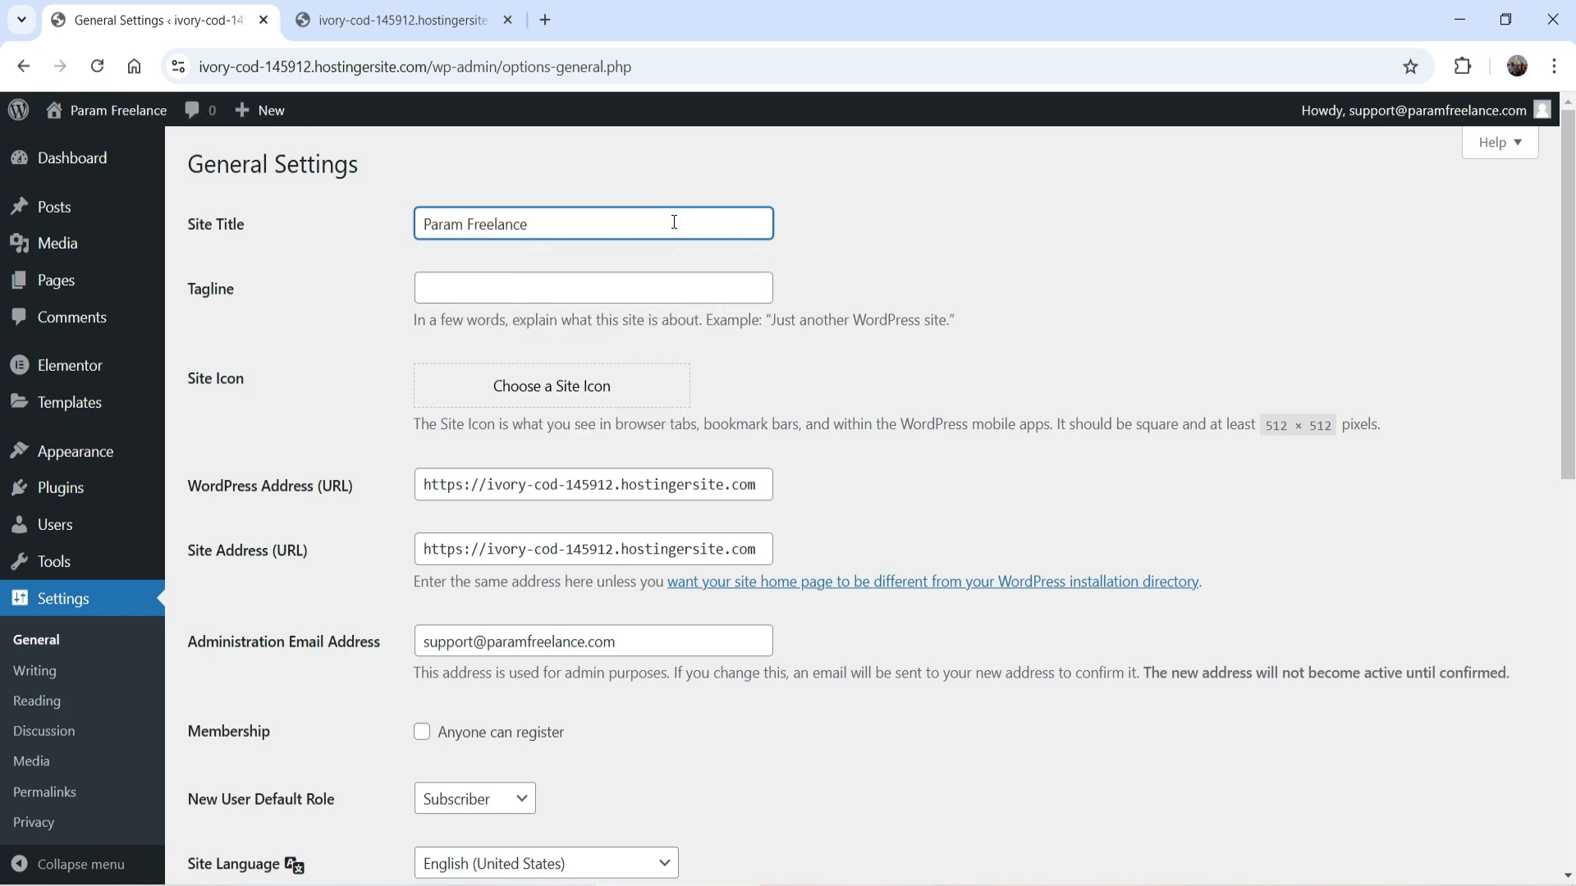
{"action": "left_click", "coordinate": [1005, 269]}
{"action": "scroll", "coordinate": [943, 542], "scroll_direction": "down", "scroll_amount": 10}
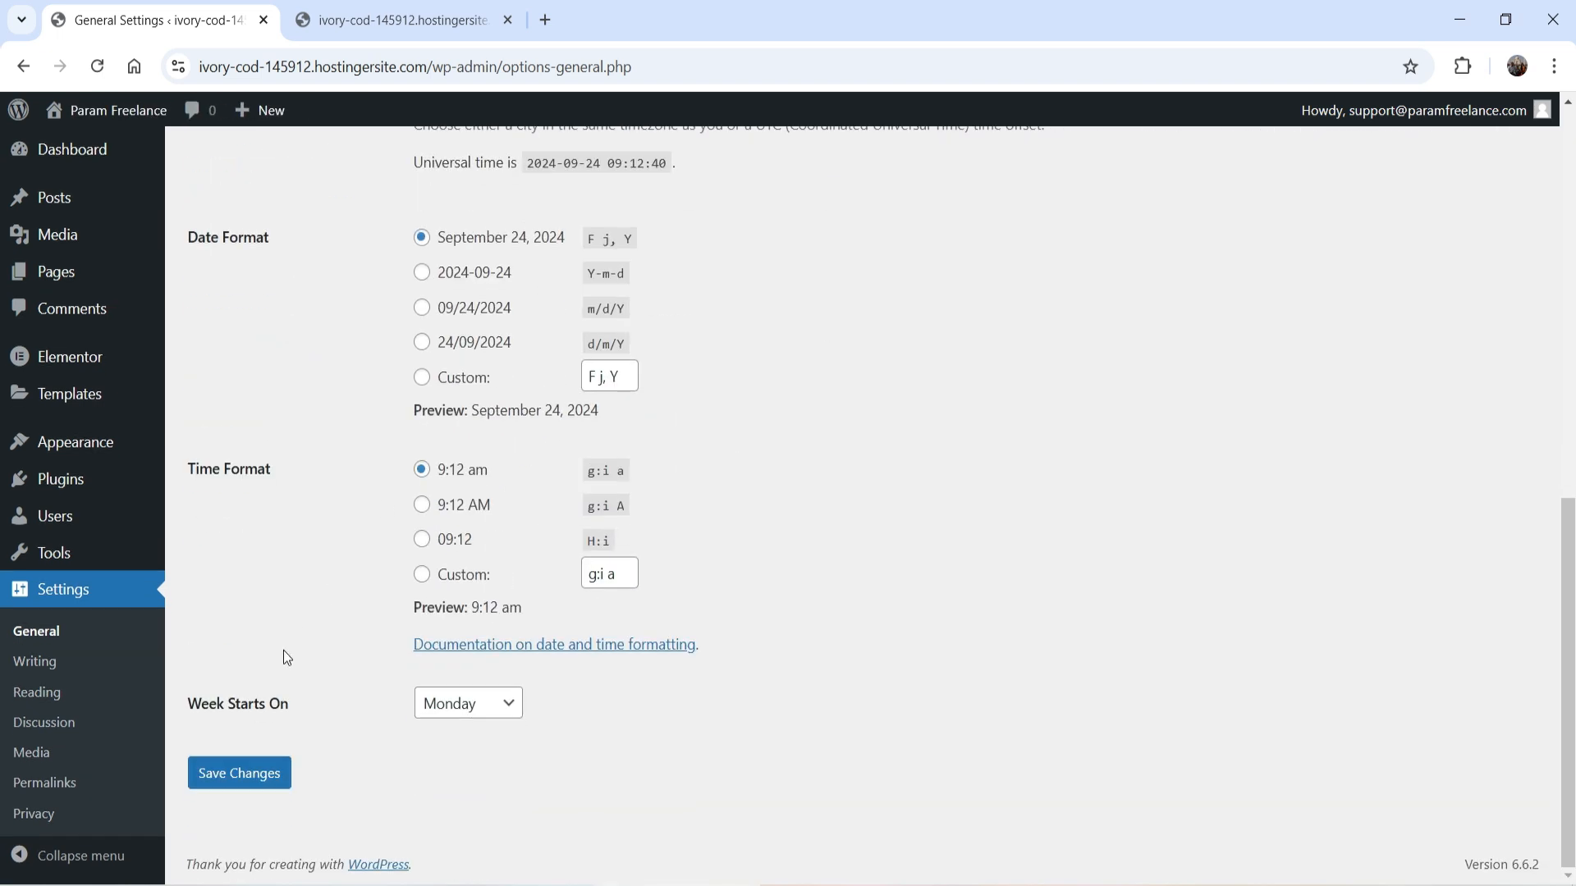
{"action": "left_click", "coordinate": [225, 770]}
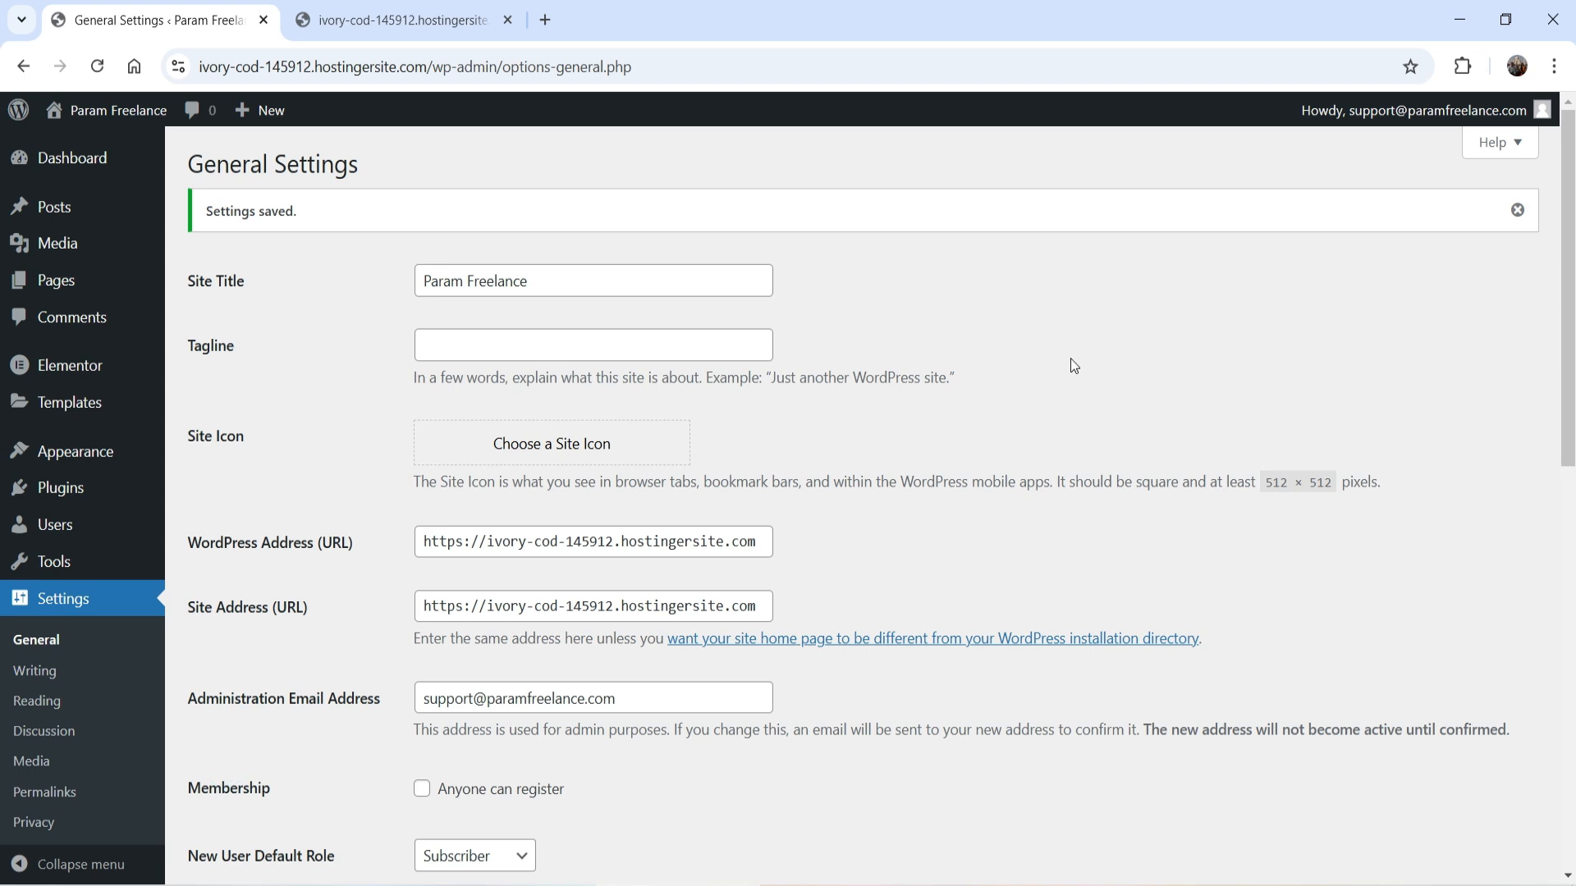
Step: Add a new page titled "Home", dismissing the block editor's welcome guide
{"action": "left_click", "coordinate": [68, 288]}
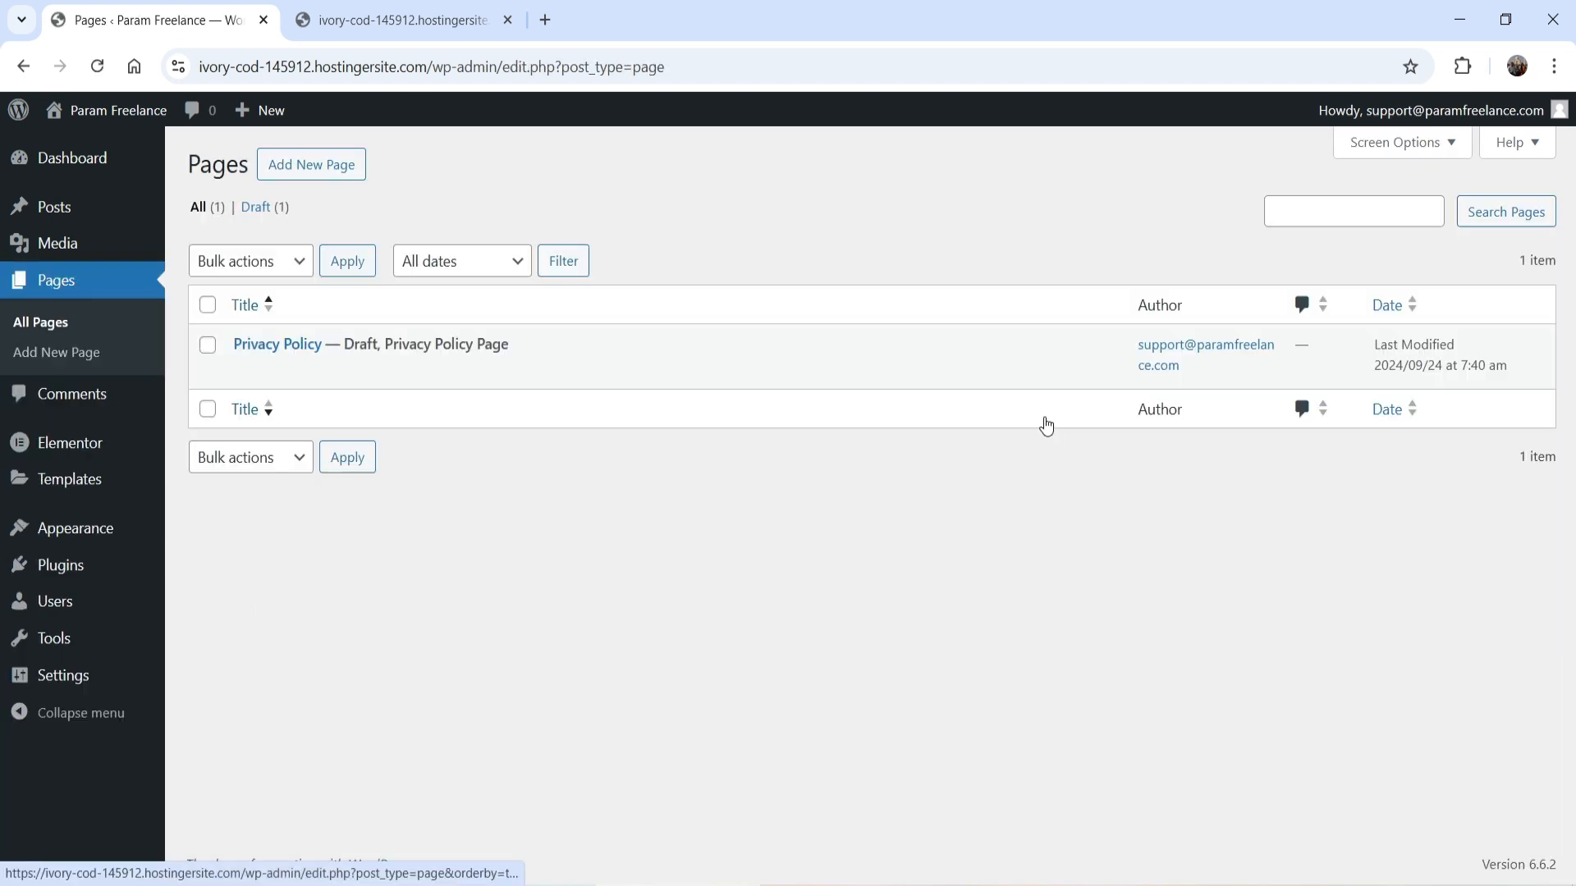
{"action": "left_click", "coordinate": [292, 168]}
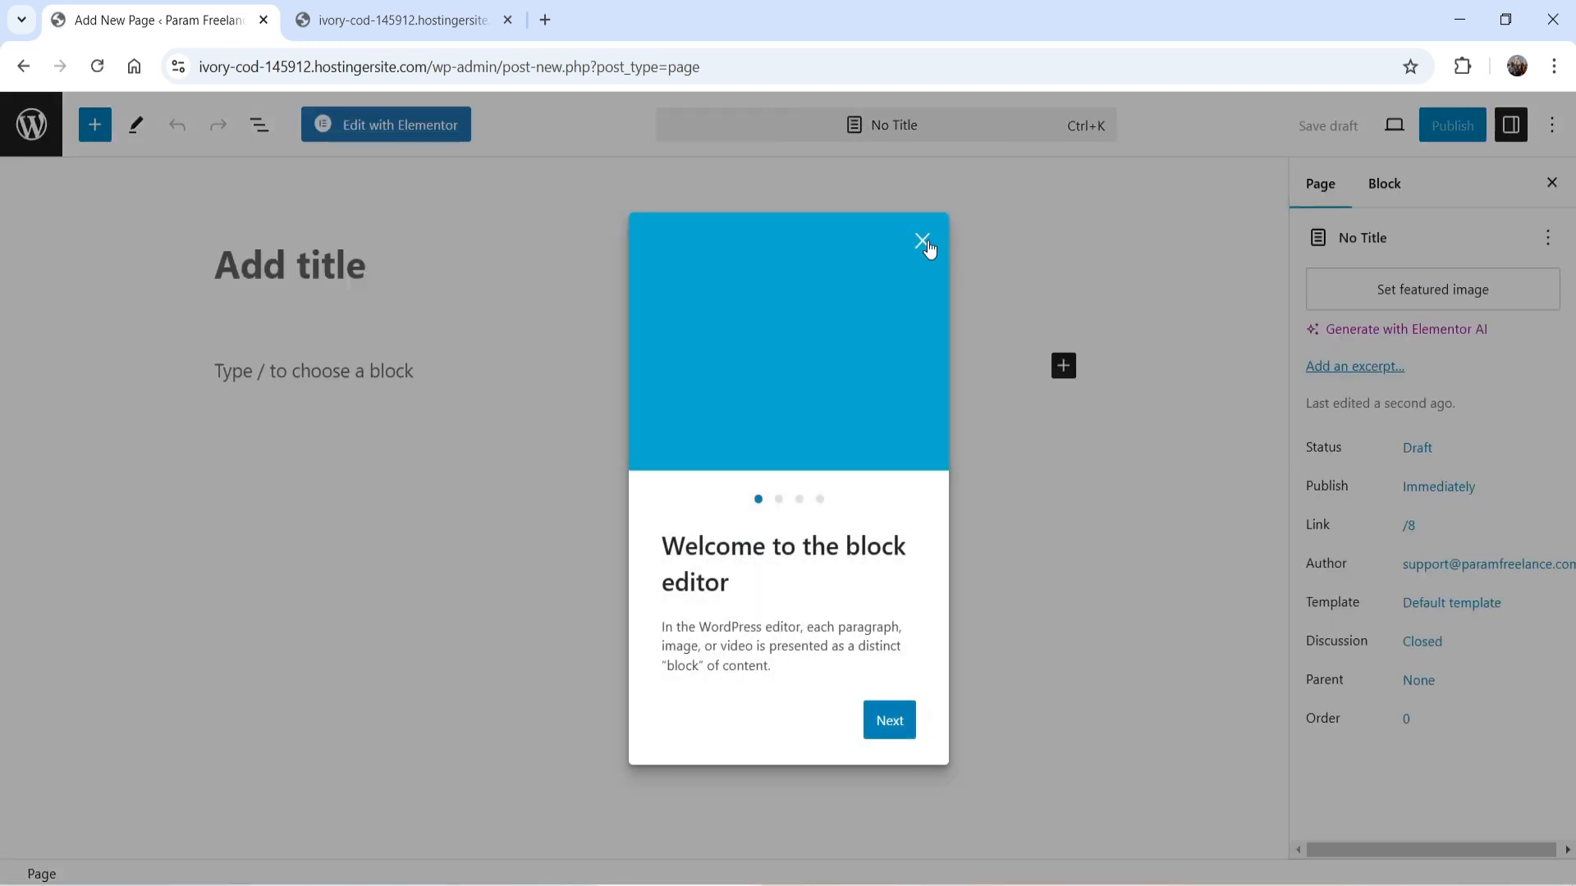
{"action": "left_click", "coordinate": [923, 241]}
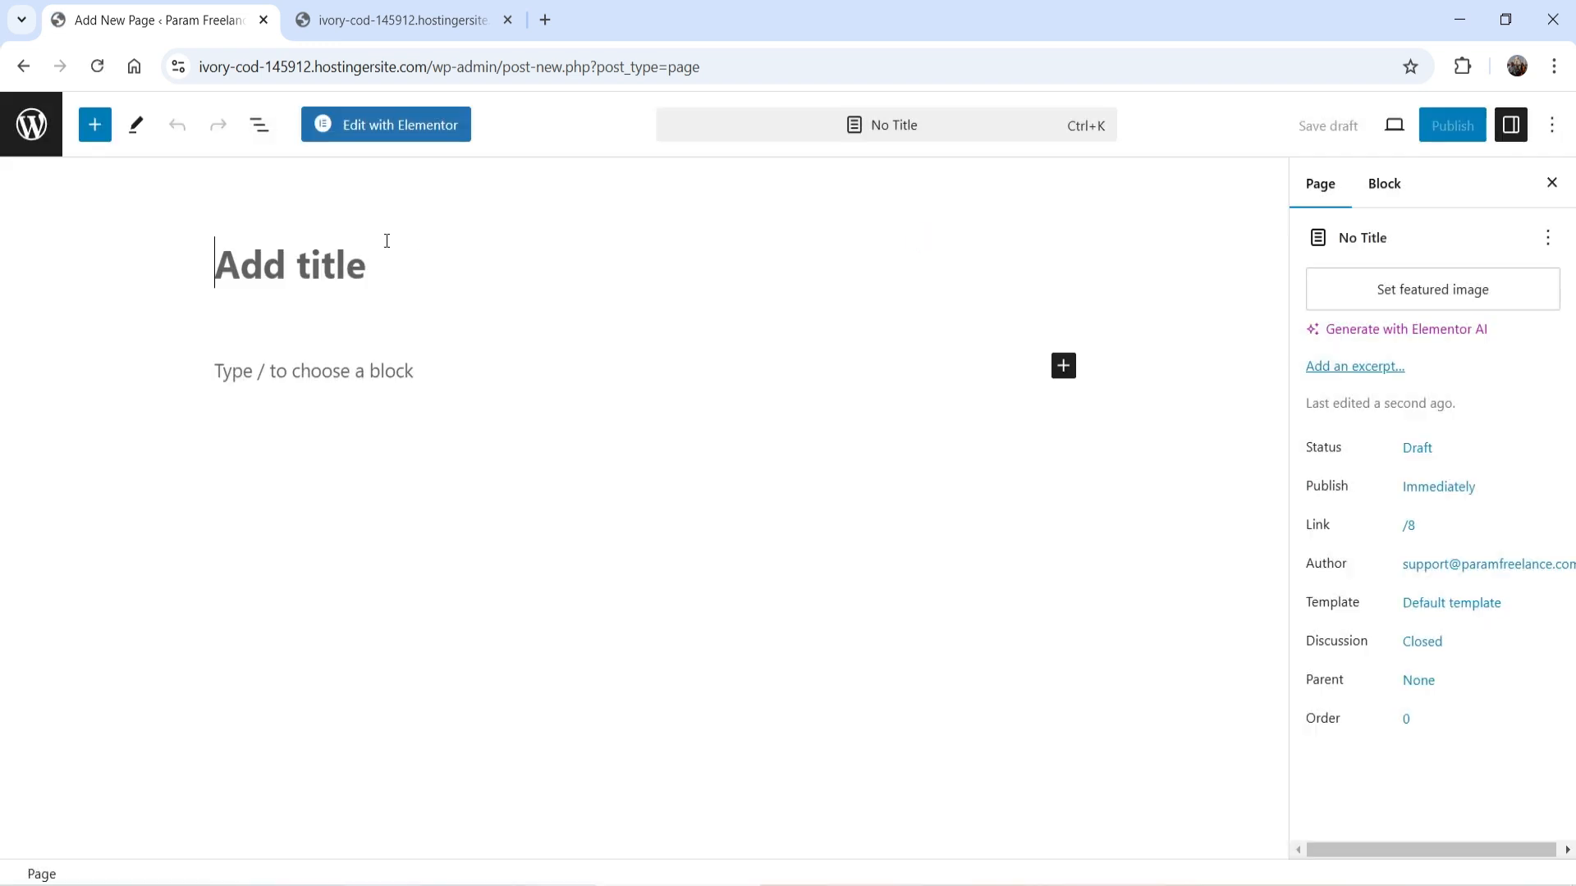
{"action": "left_click", "coordinate": [387, 239]}
{"action": "type", "text": "Home"}
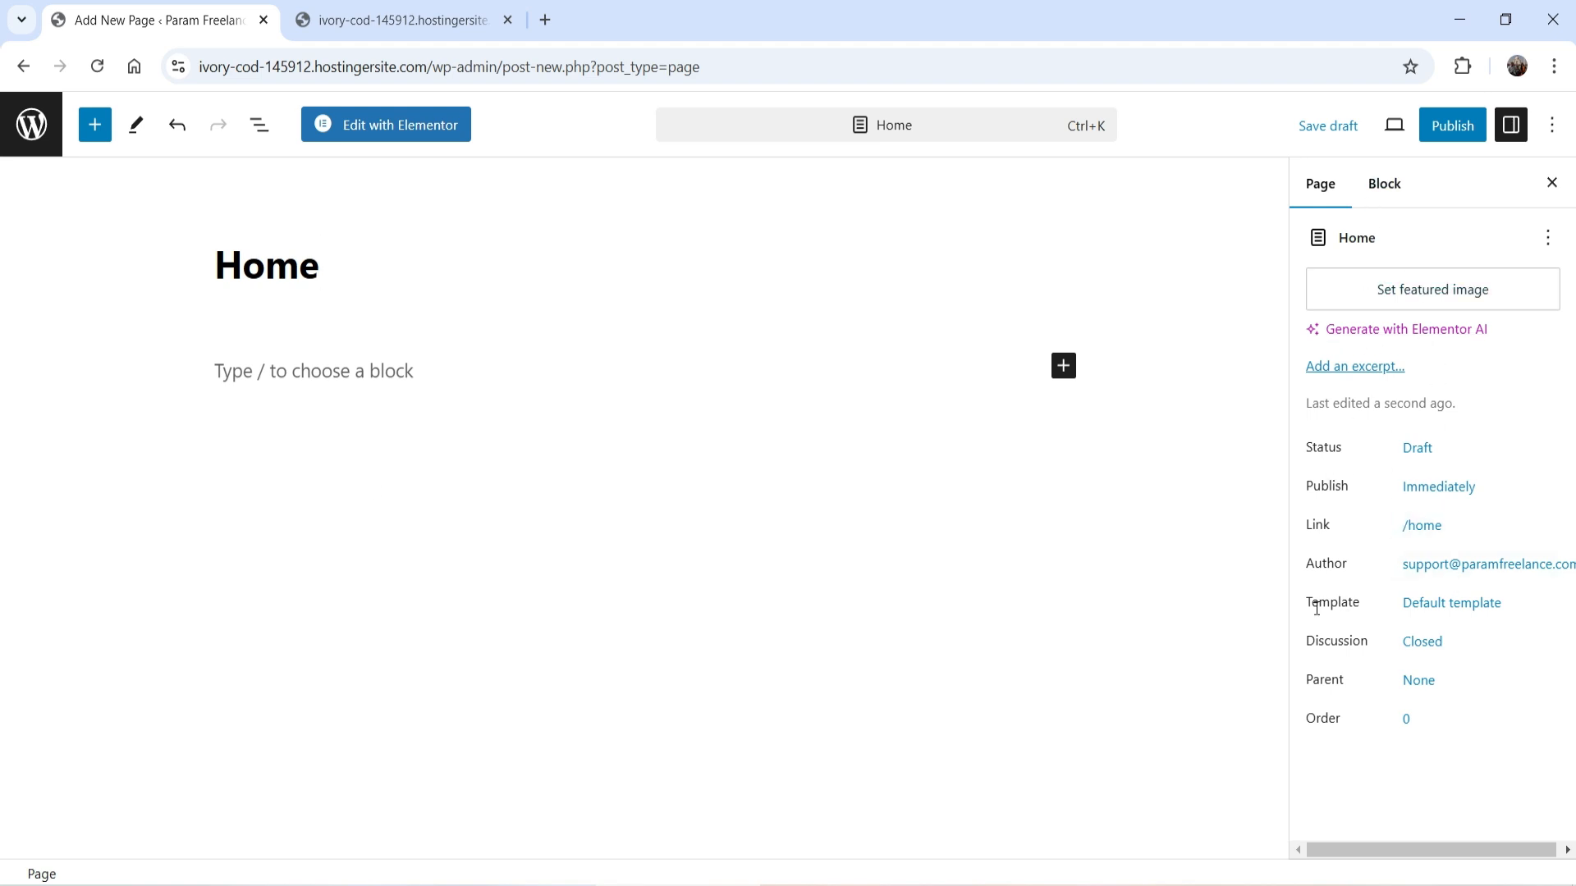
Step: Apply the Elementor Full Width template to the Home page, publish it and return to the pages list
{"action": "left_click", "coordinate": [1442, 612]}
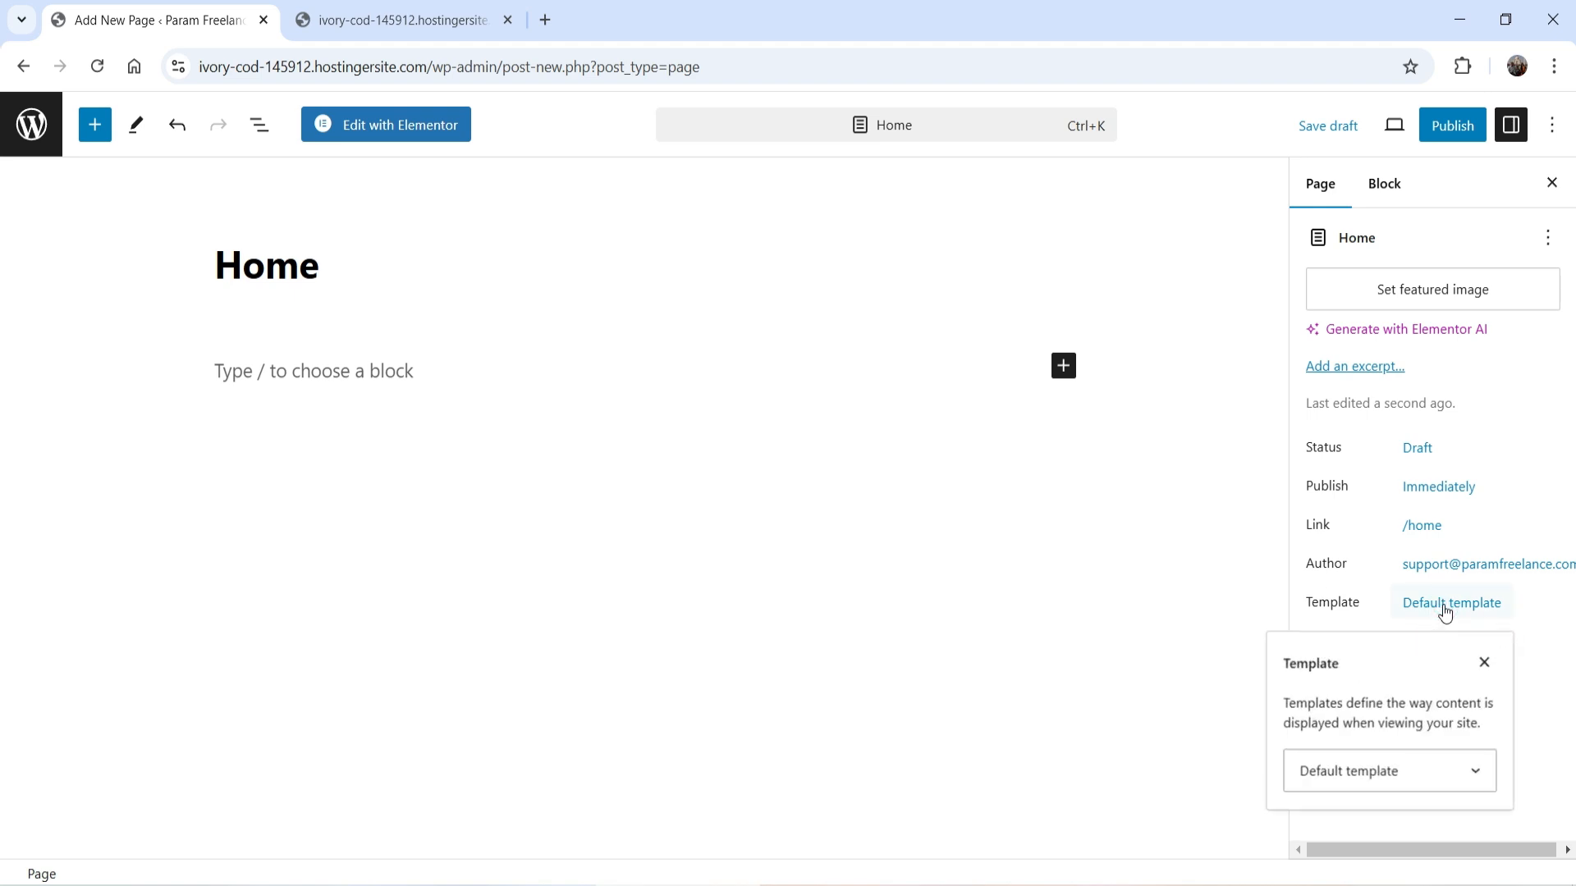
{"action": "left_click", "coordinate": [1415, 774]}
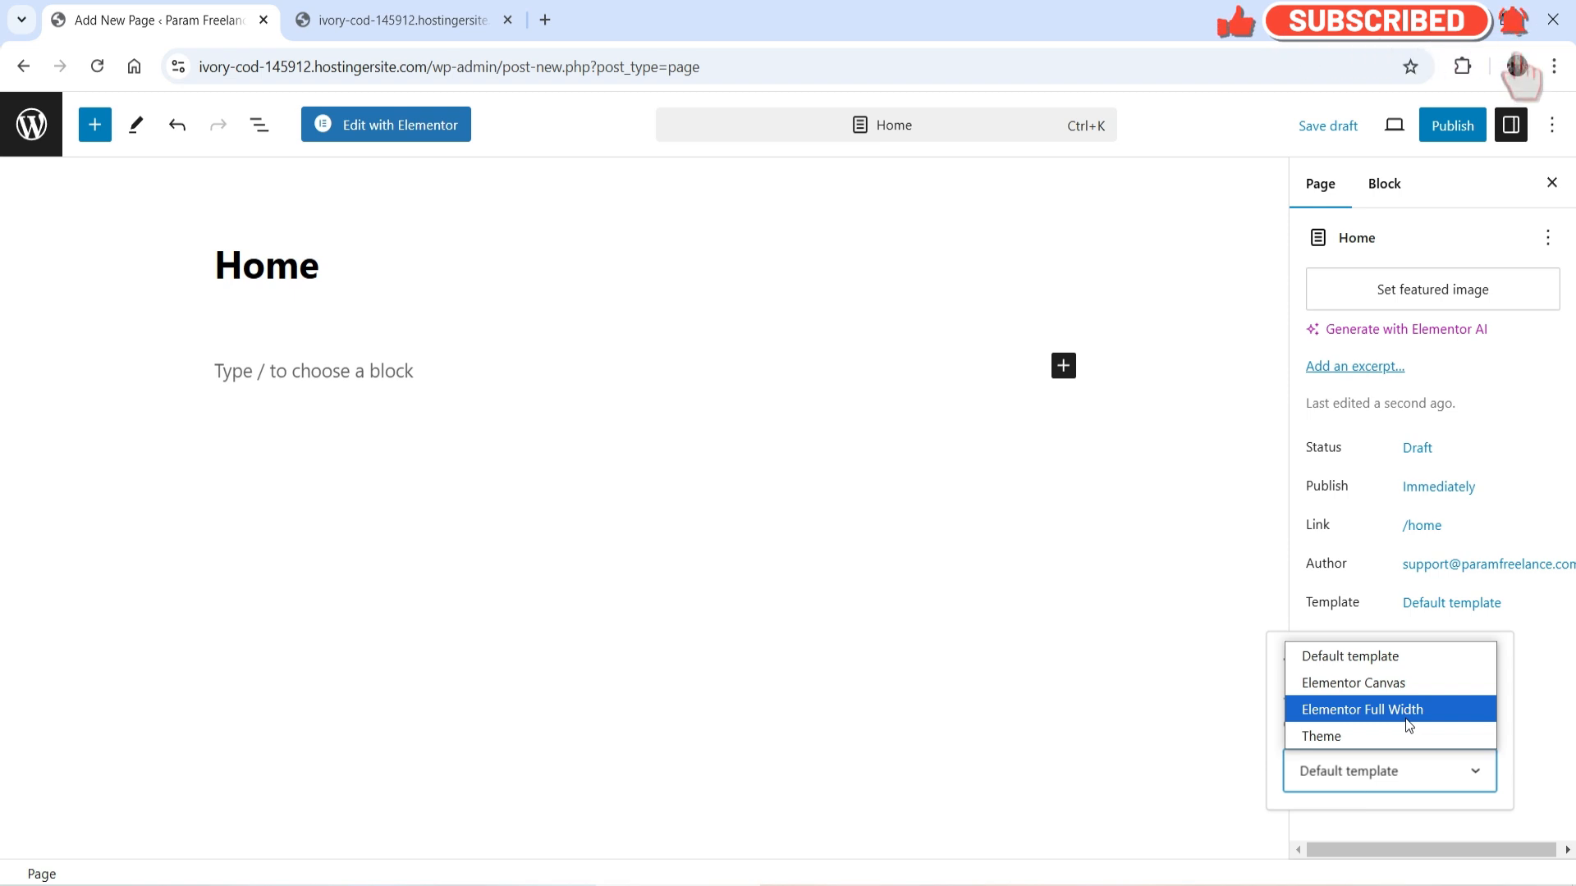
{"action": "left_click", "coordinate": [1405, 722]}
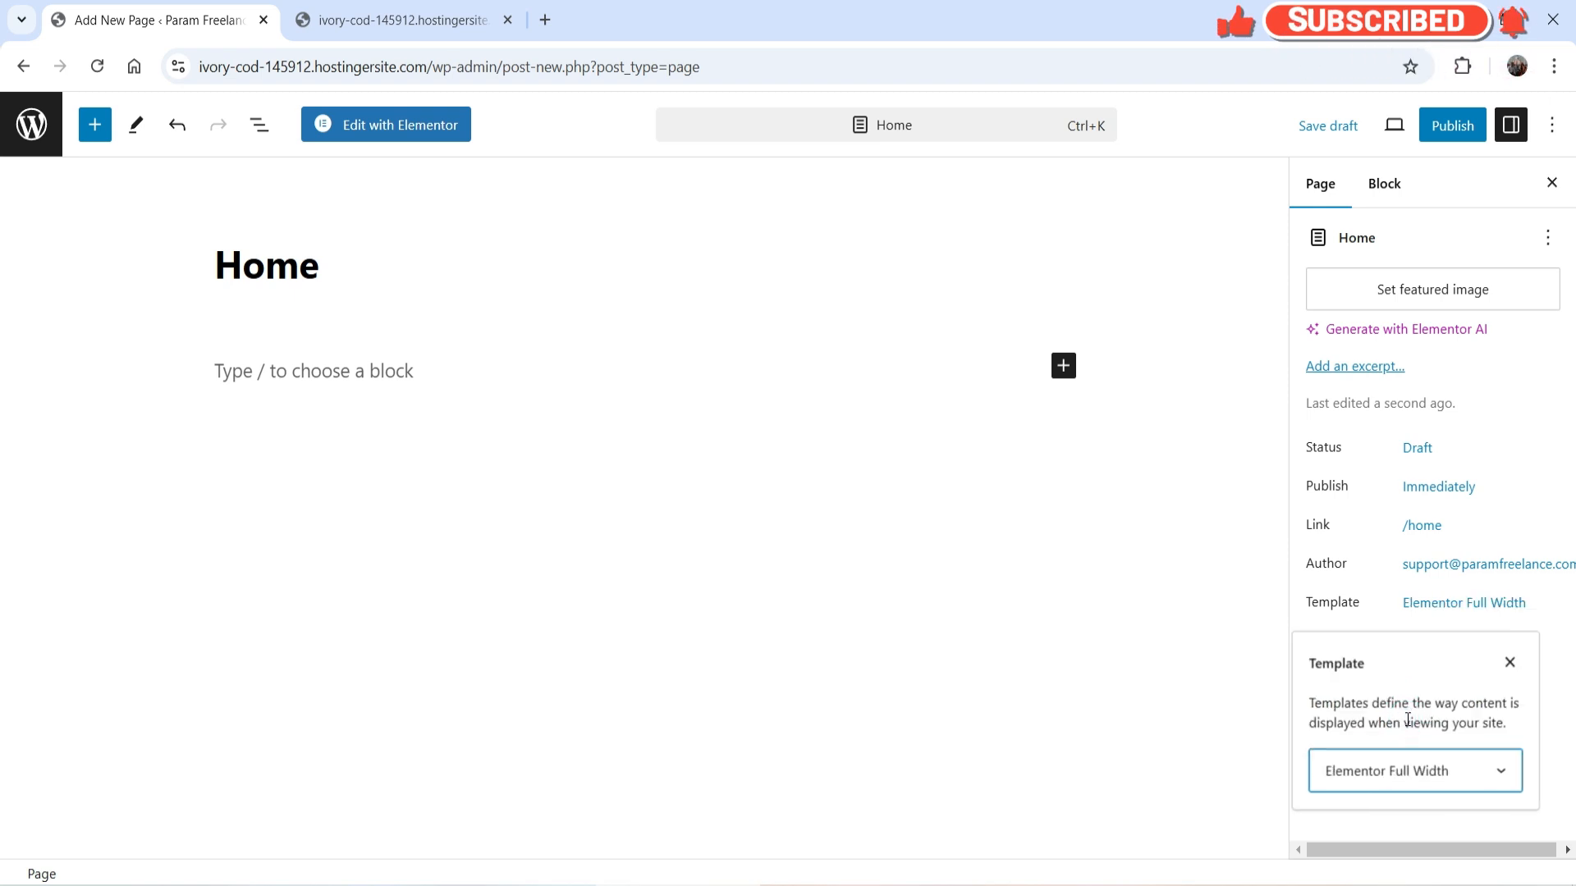
{"action": "left_click", "coordinate": [1452, 137]}
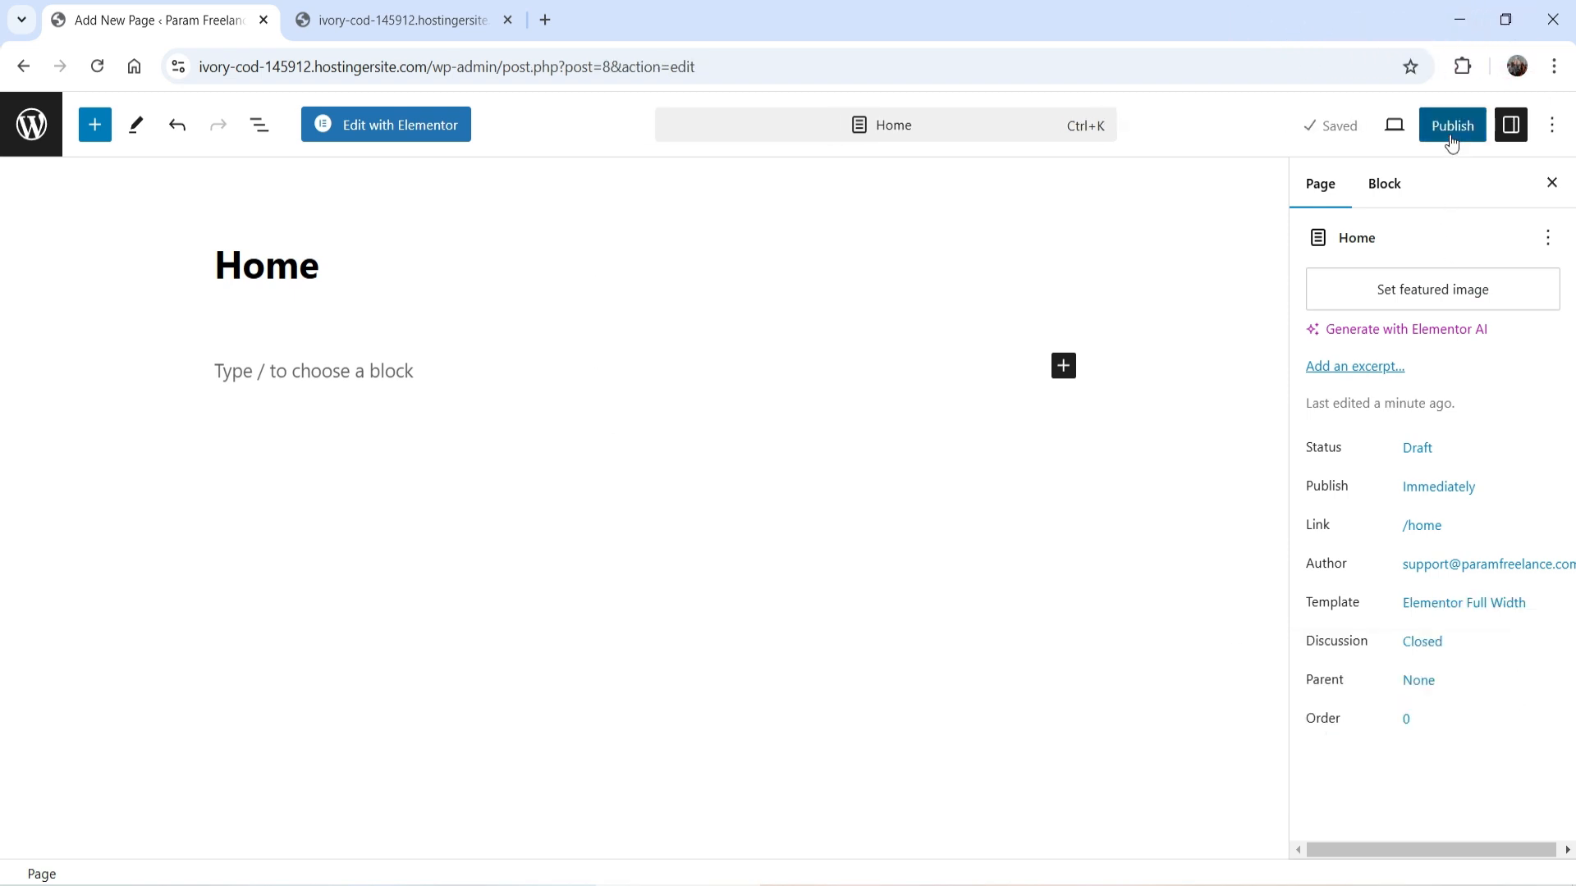
{"action": "left_click", "coordinate": [1451, 142]}
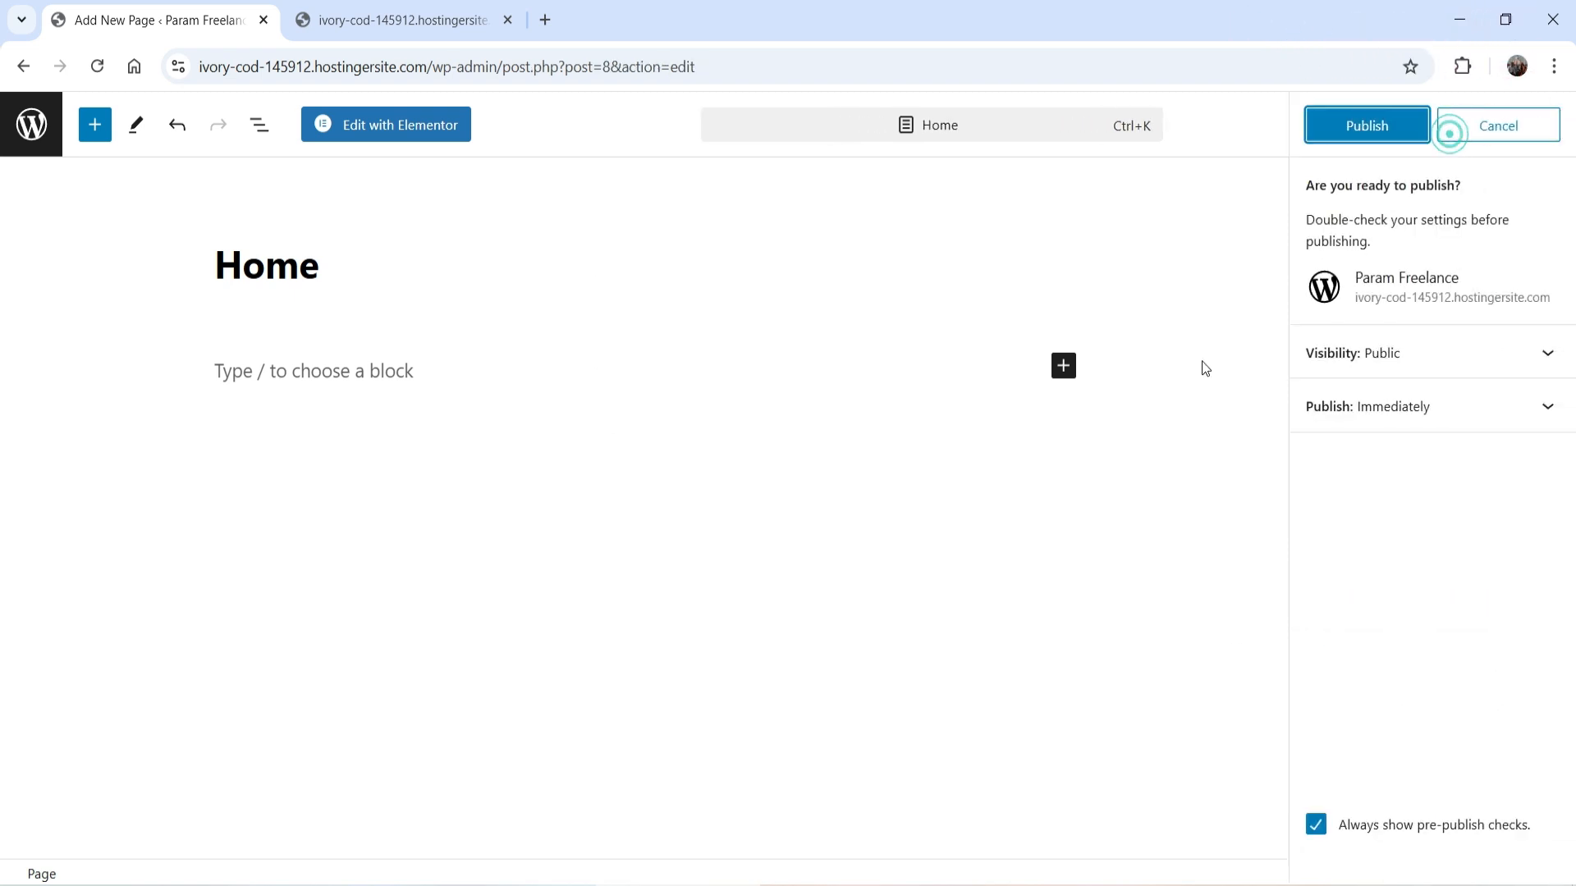
{"action": "left_click", "coordinate": [1387, 124]}
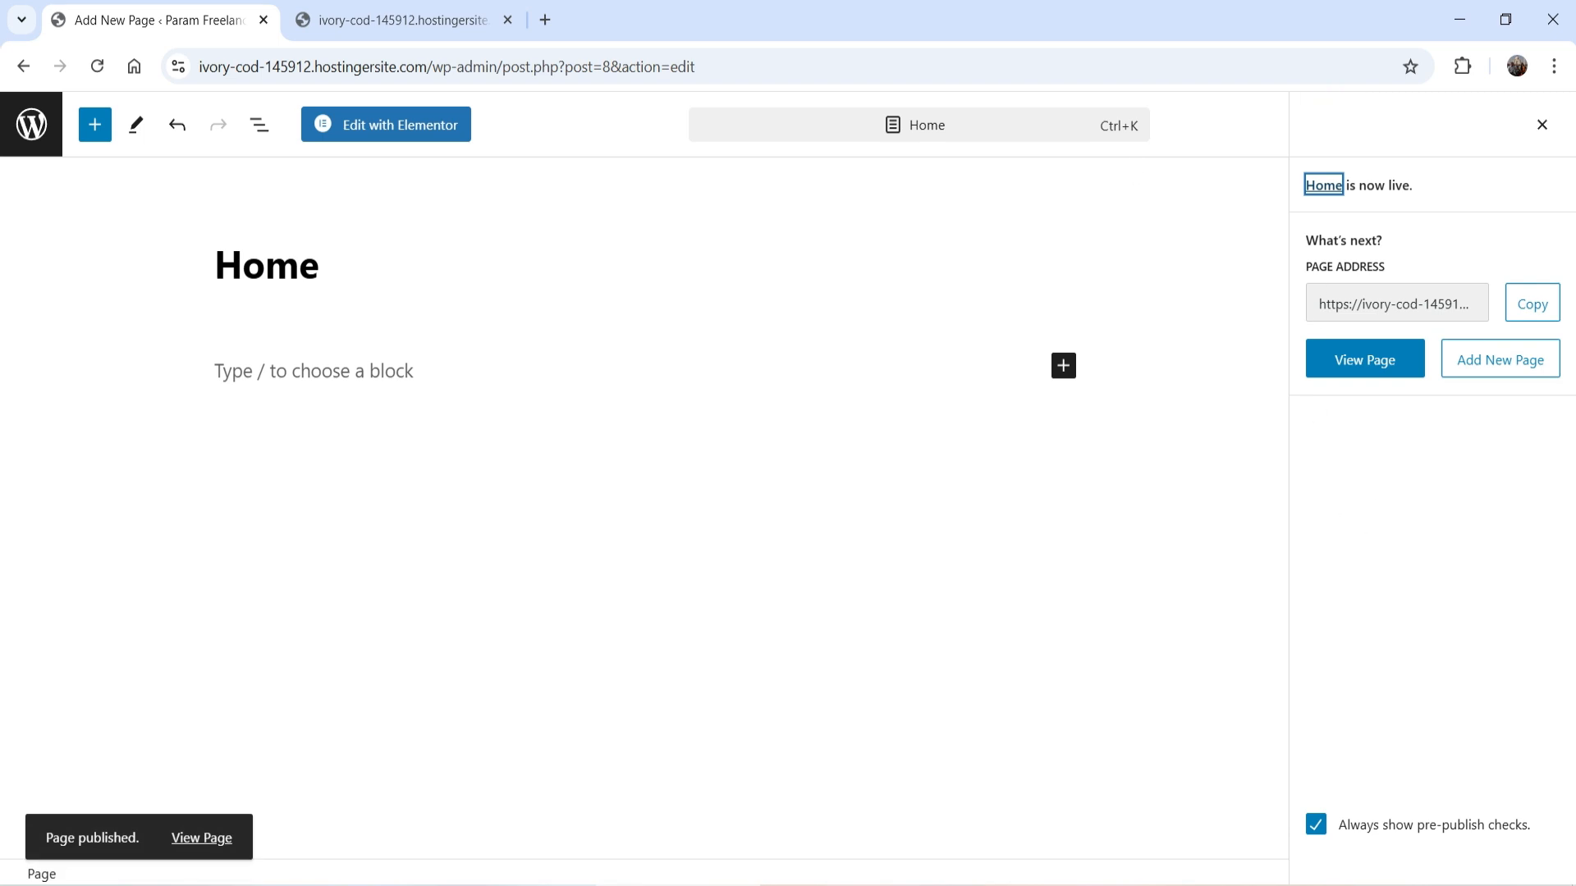
{"action": "left_click", "coordinate": [31, 127]}
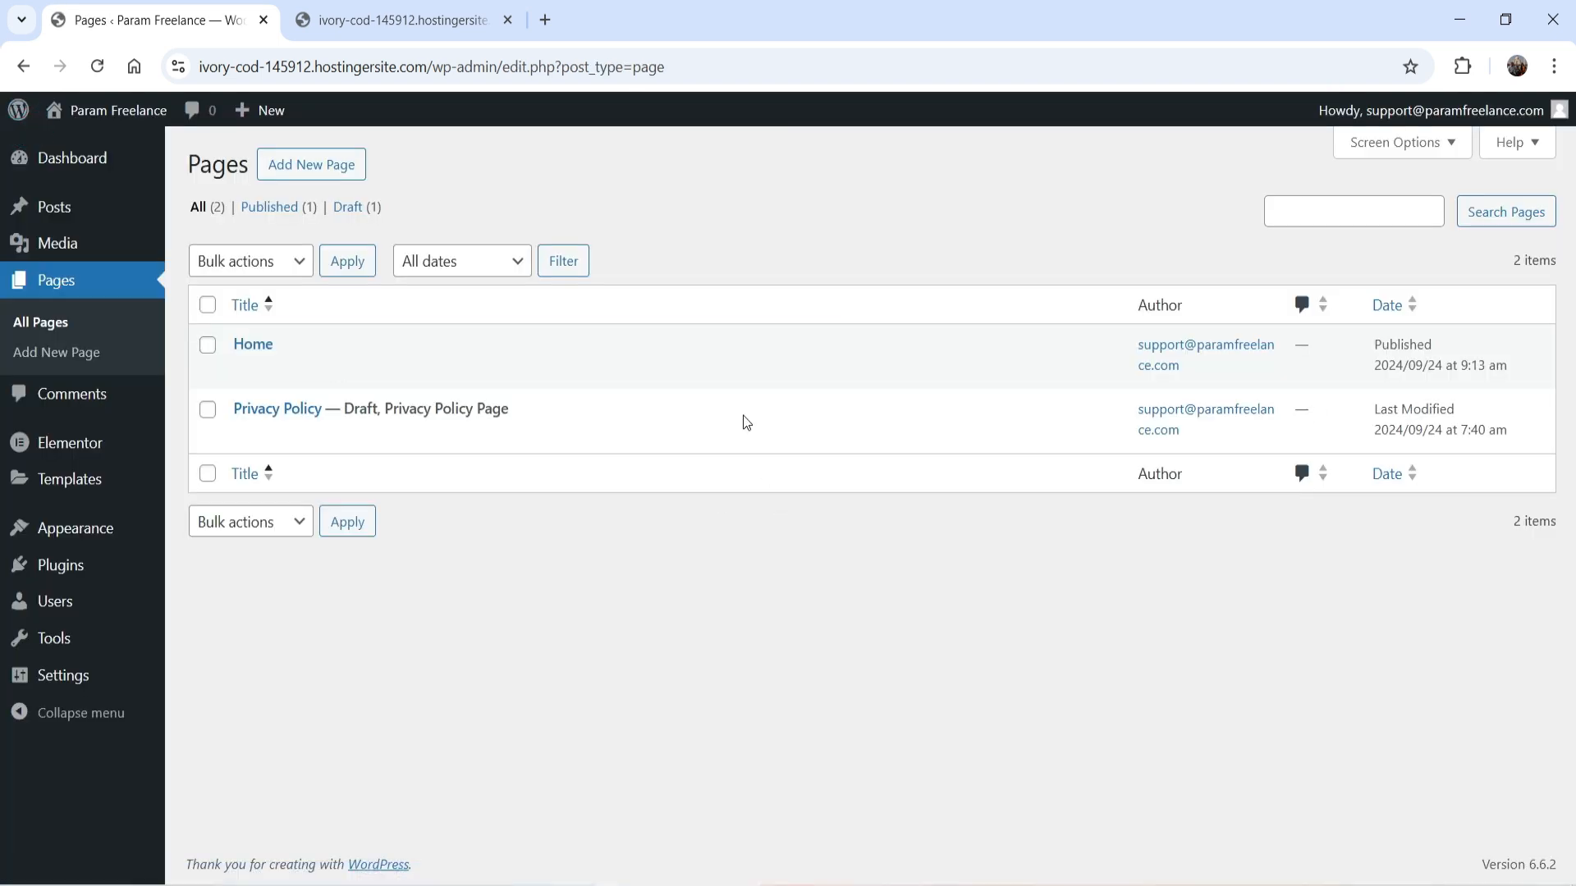
Step: Set the homepage display to a static page using Home as the homepage in the reading settings, and save the changes
{"action": "mouse_move", "coordinate": [83, 685]}
{"action": "left_click", "coordinate": [208, 659]}
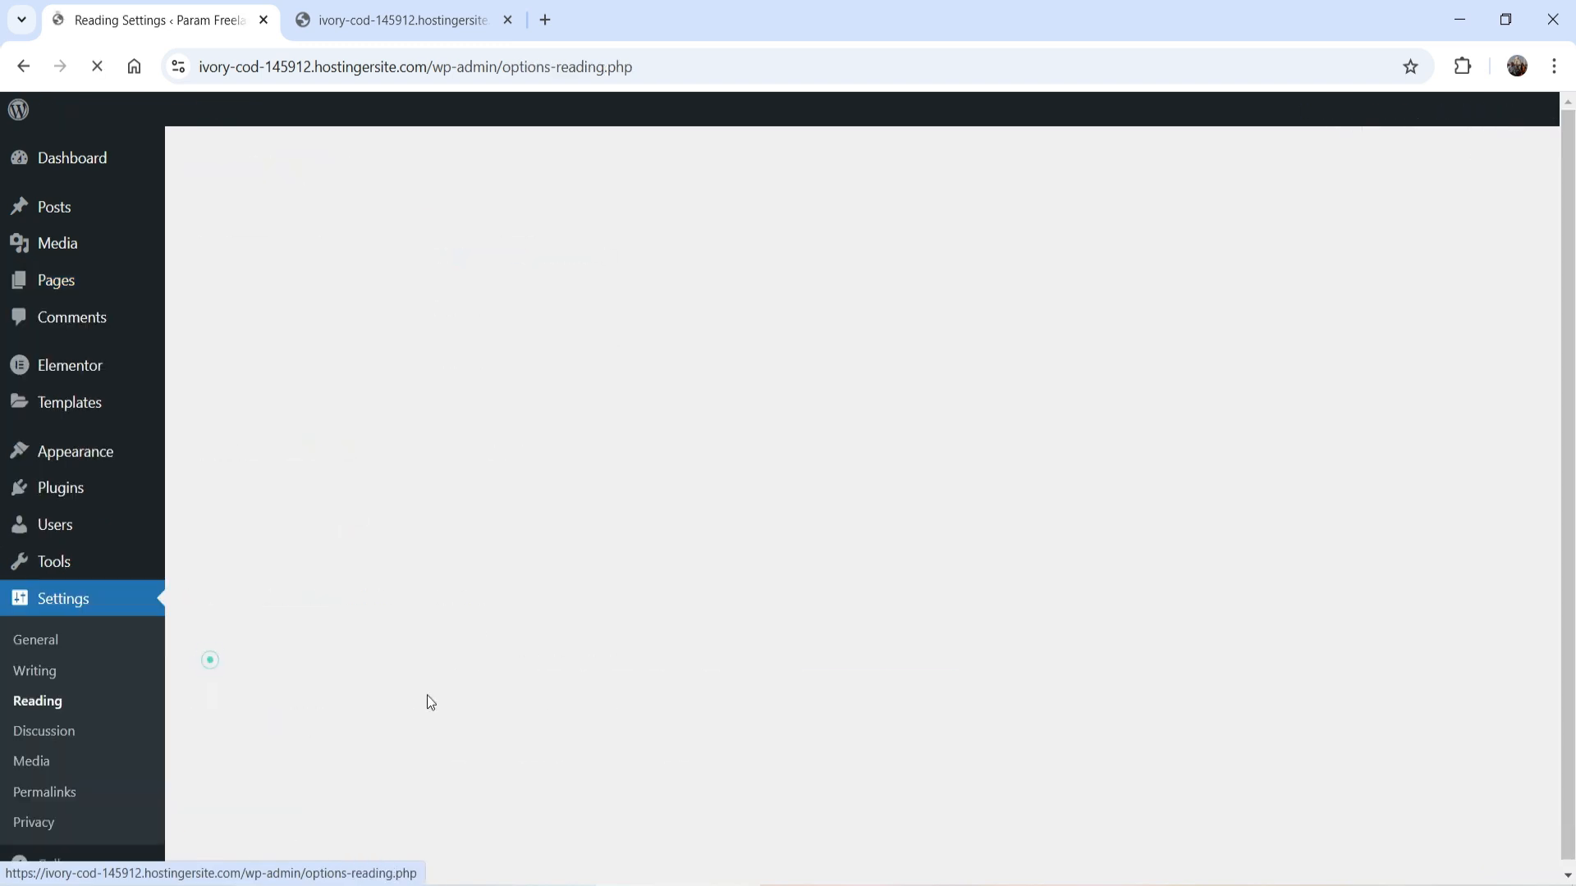
{"action": "left_click", "coordinate": [422, 256]}
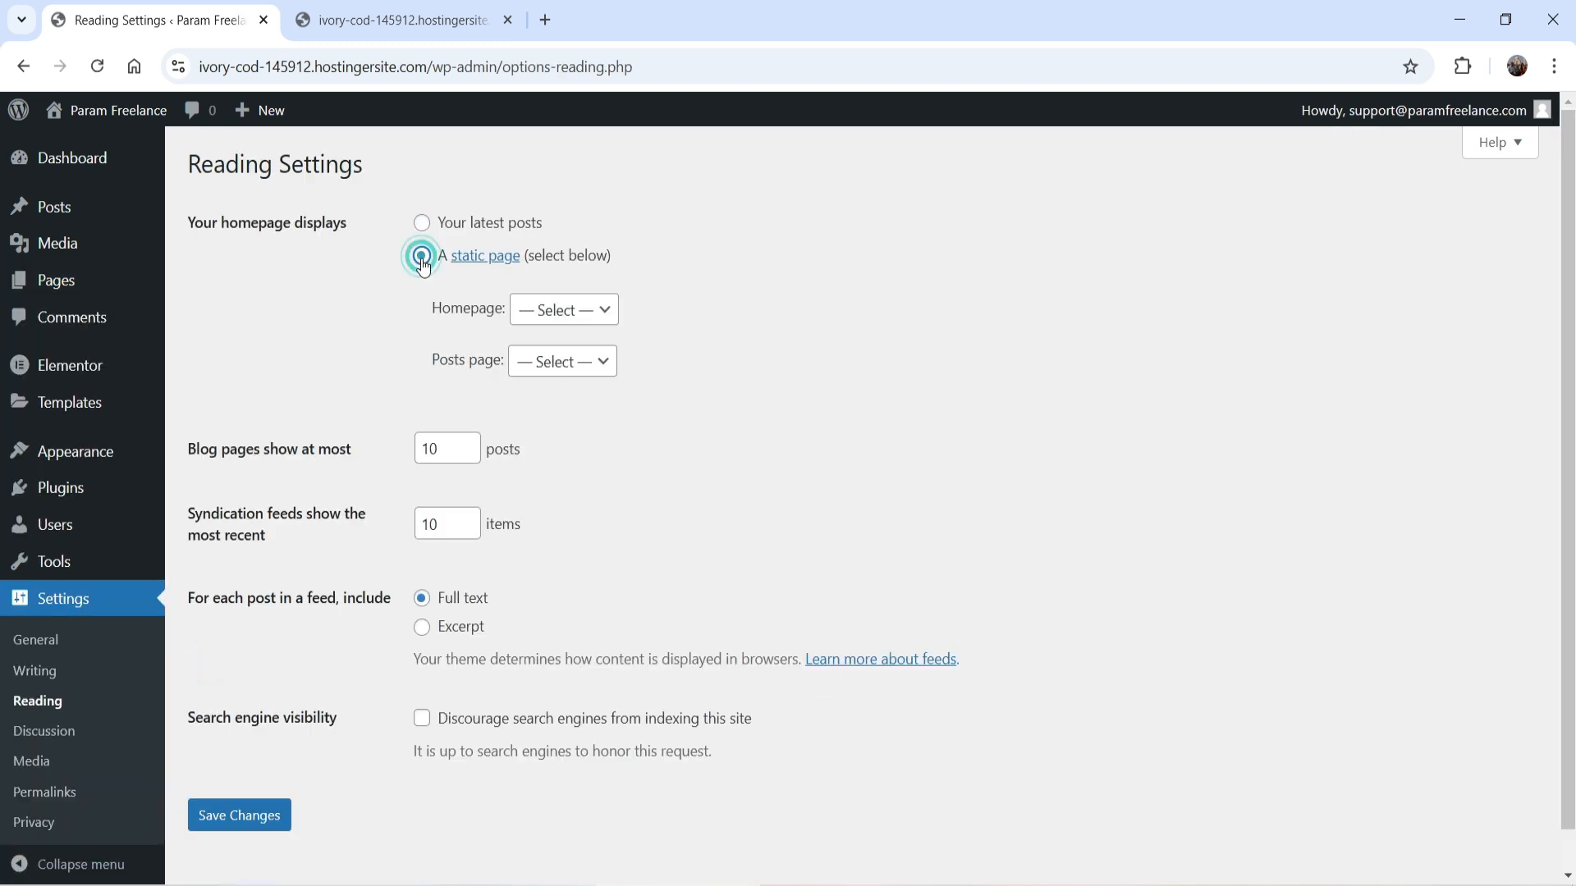
{"action": "left_click", "coordinate": [543, 309]}
{"action": "left_click", "coordinate": [591, 371]}
{"action": "left_click", "coordinate": [250, 824]}
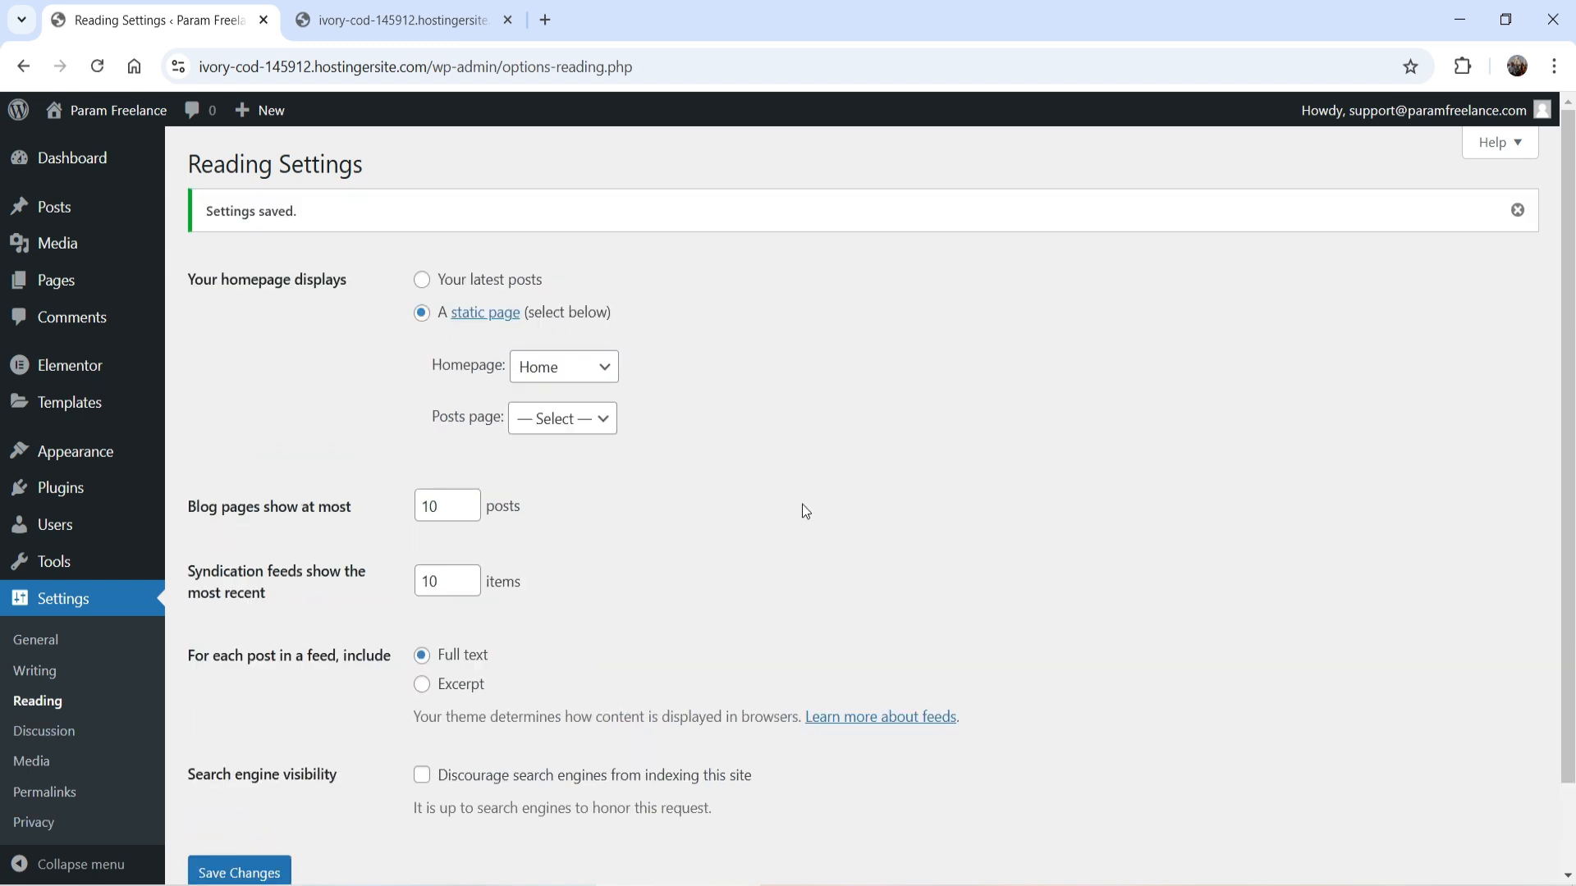
Step: Refresh the live site to check the new static homepage and return to the site administration
{"action": "left_click", "coordinate": [386, 27]}
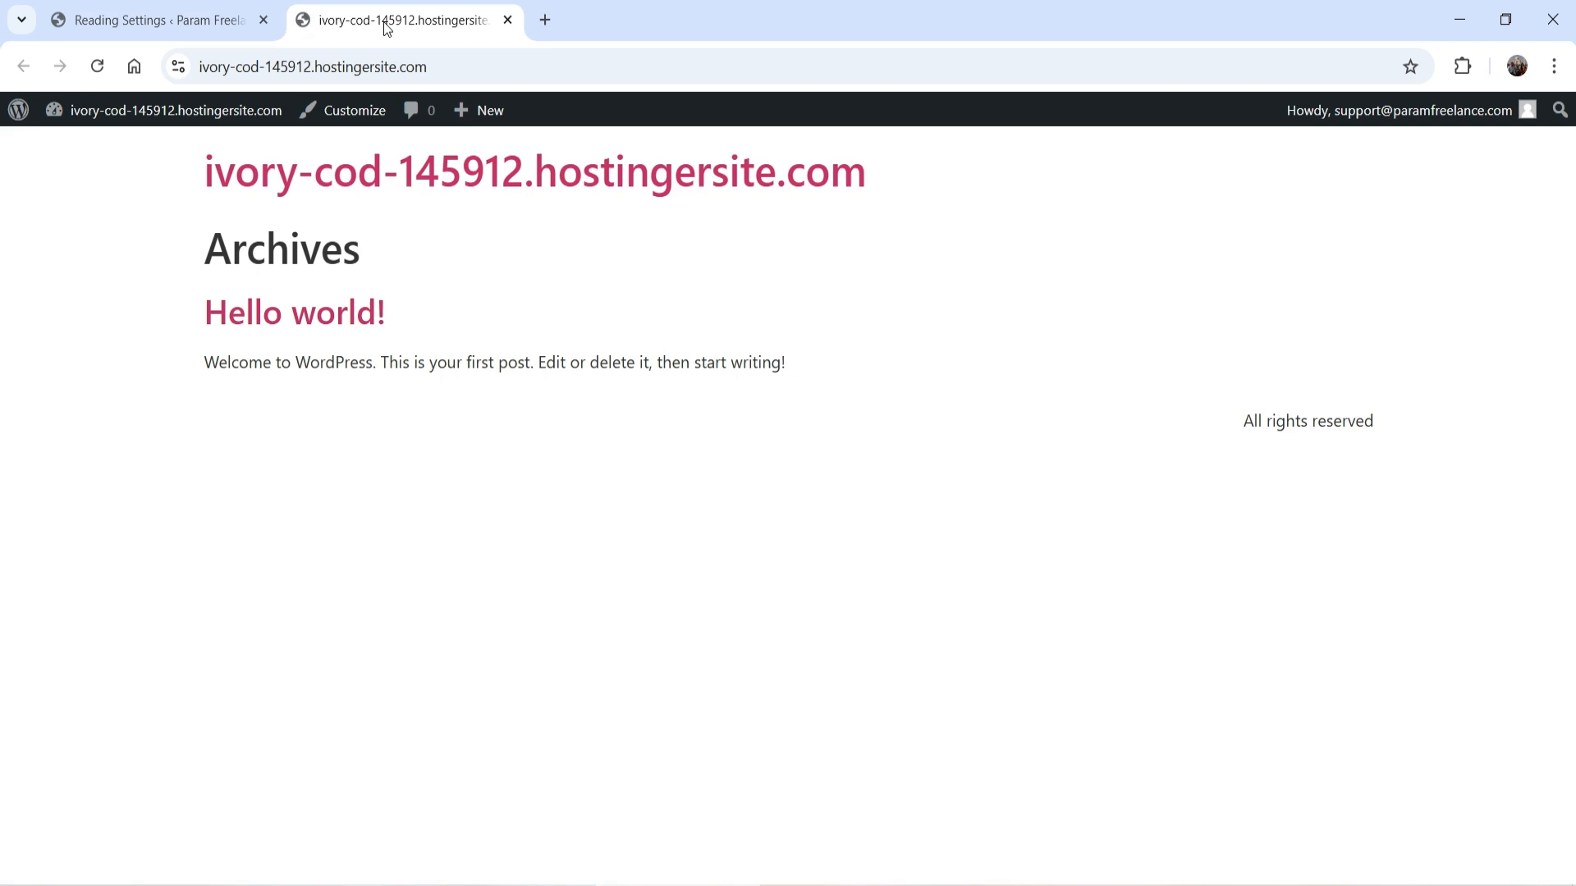
{"action": "left_click", "coordinate": [96, 66]}
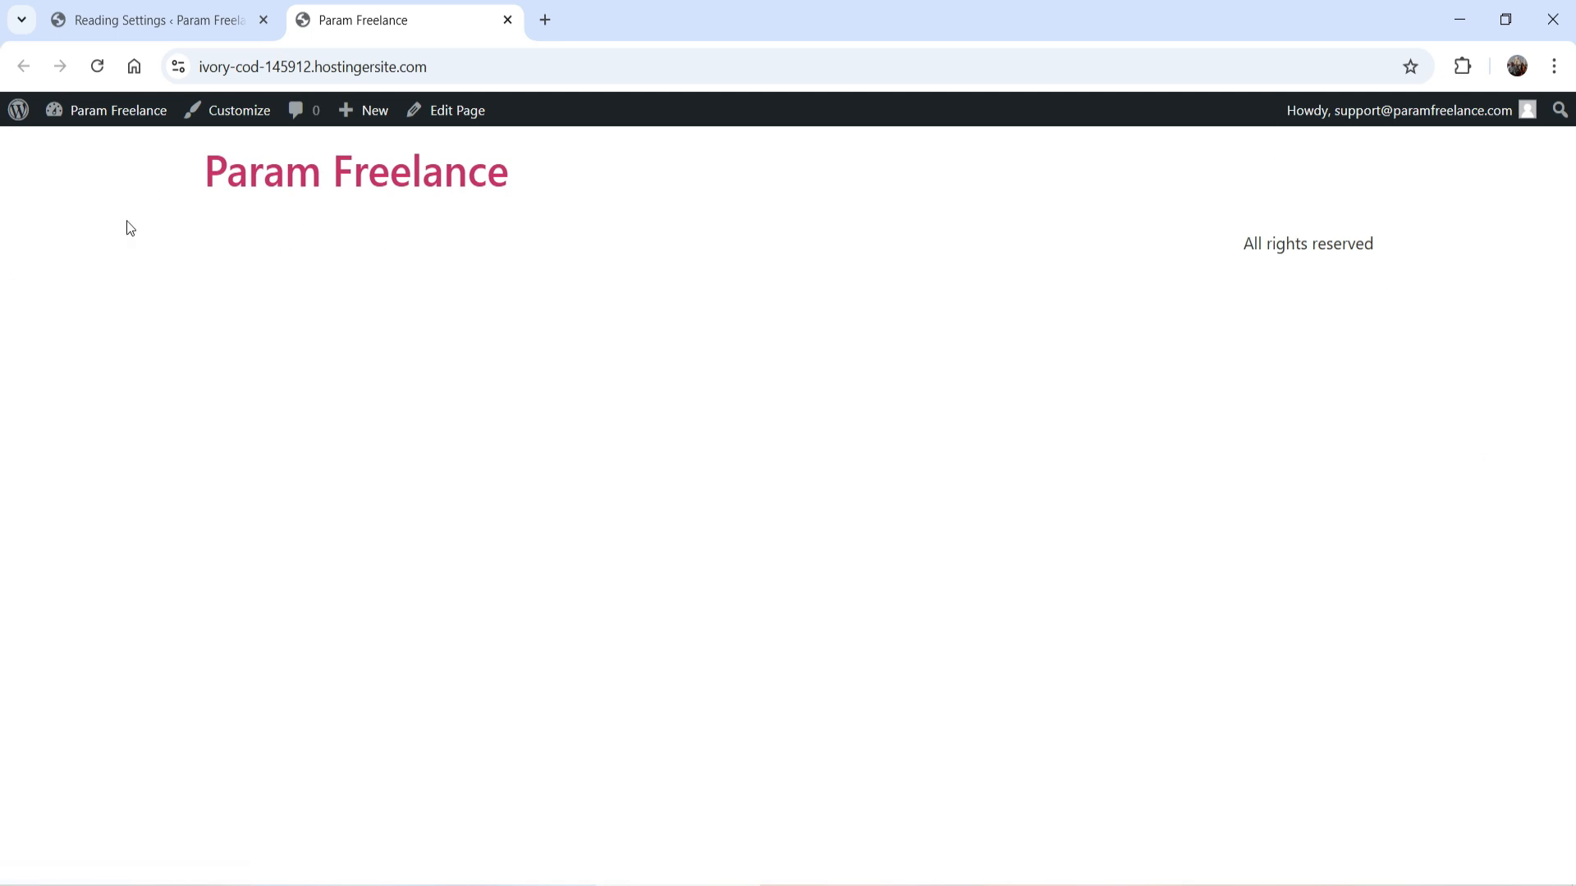
{"action": "left_click", "coordinate": [135, 20]}
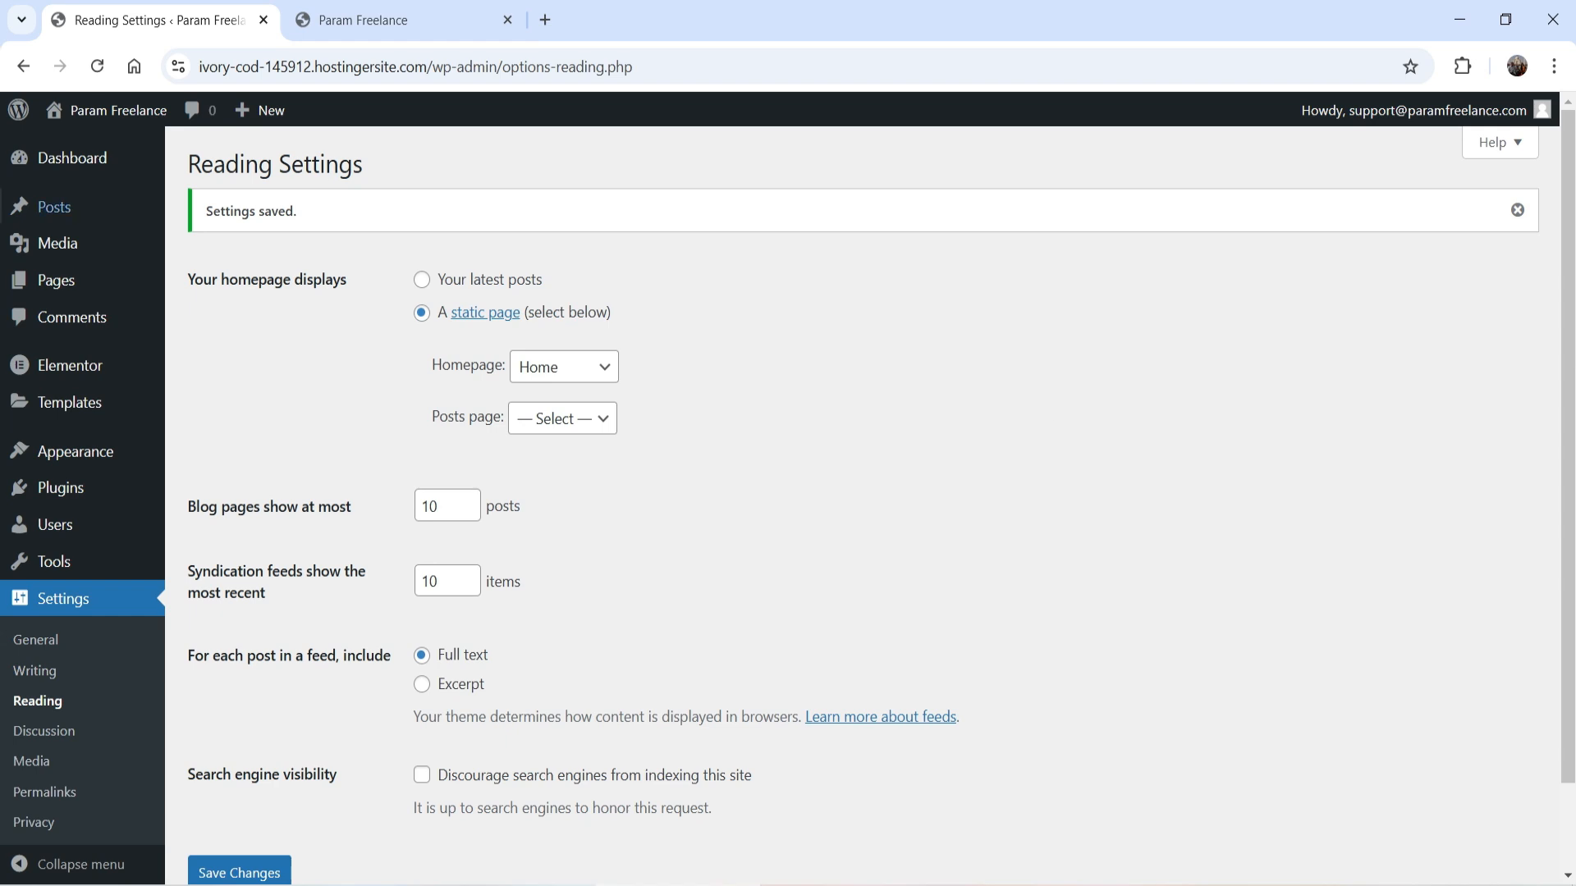
Step: Open the Home page for editing in a separate browser tab and launch Elementor, dismissing the notification and the Structure window
{"action": "left_click", "coordinate": [75, 283]}
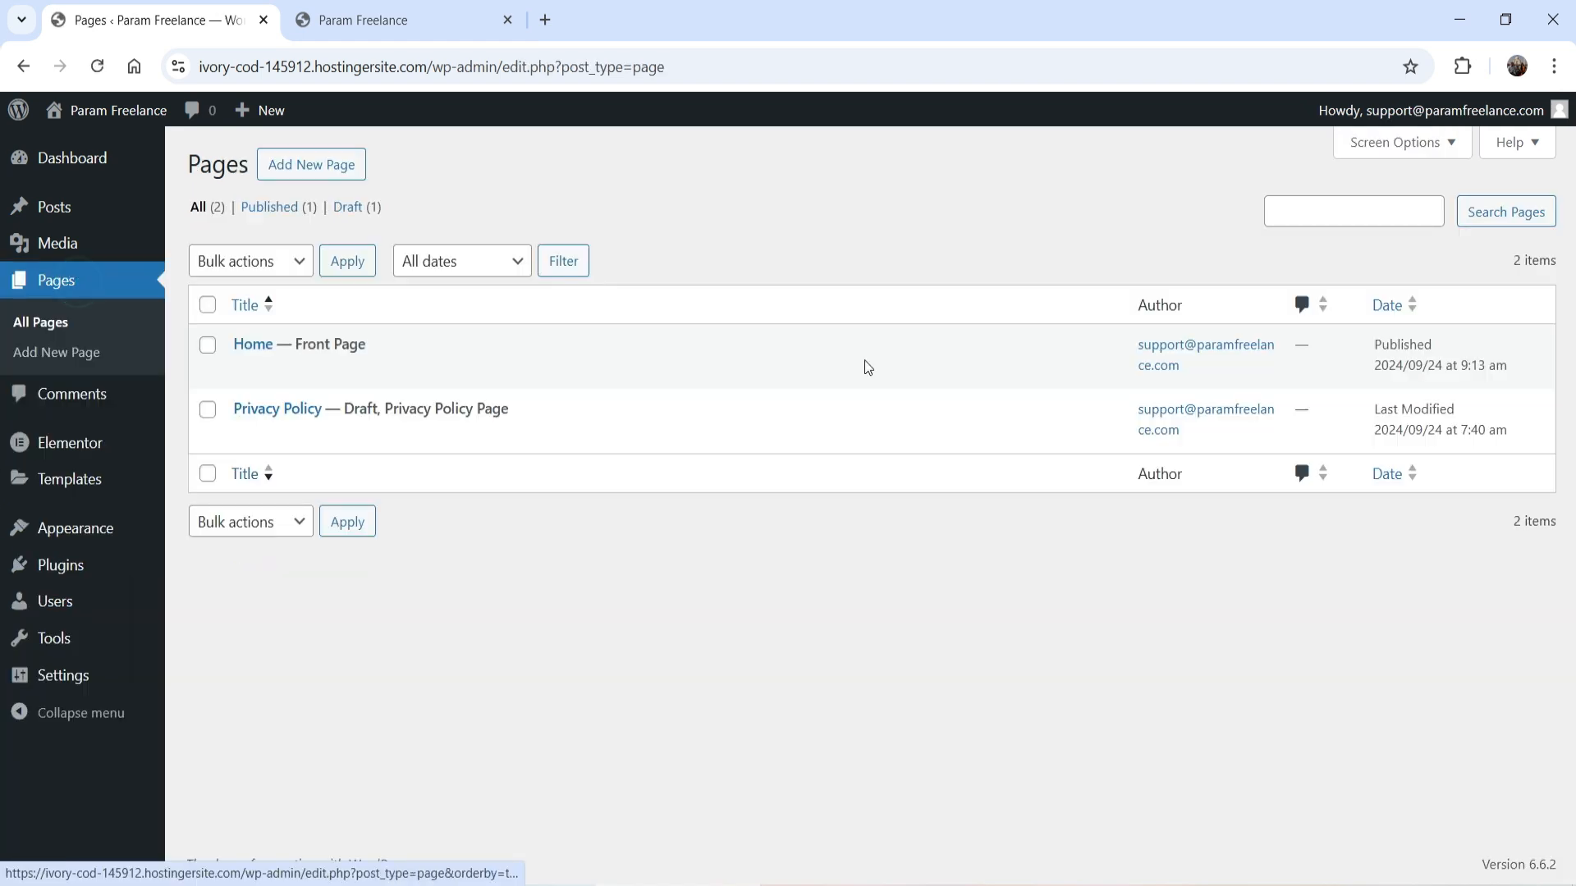
{"action": "right_click", "coordinate": [248, 371]}
{"action": "left_click", "coordinate": [282, 390]}
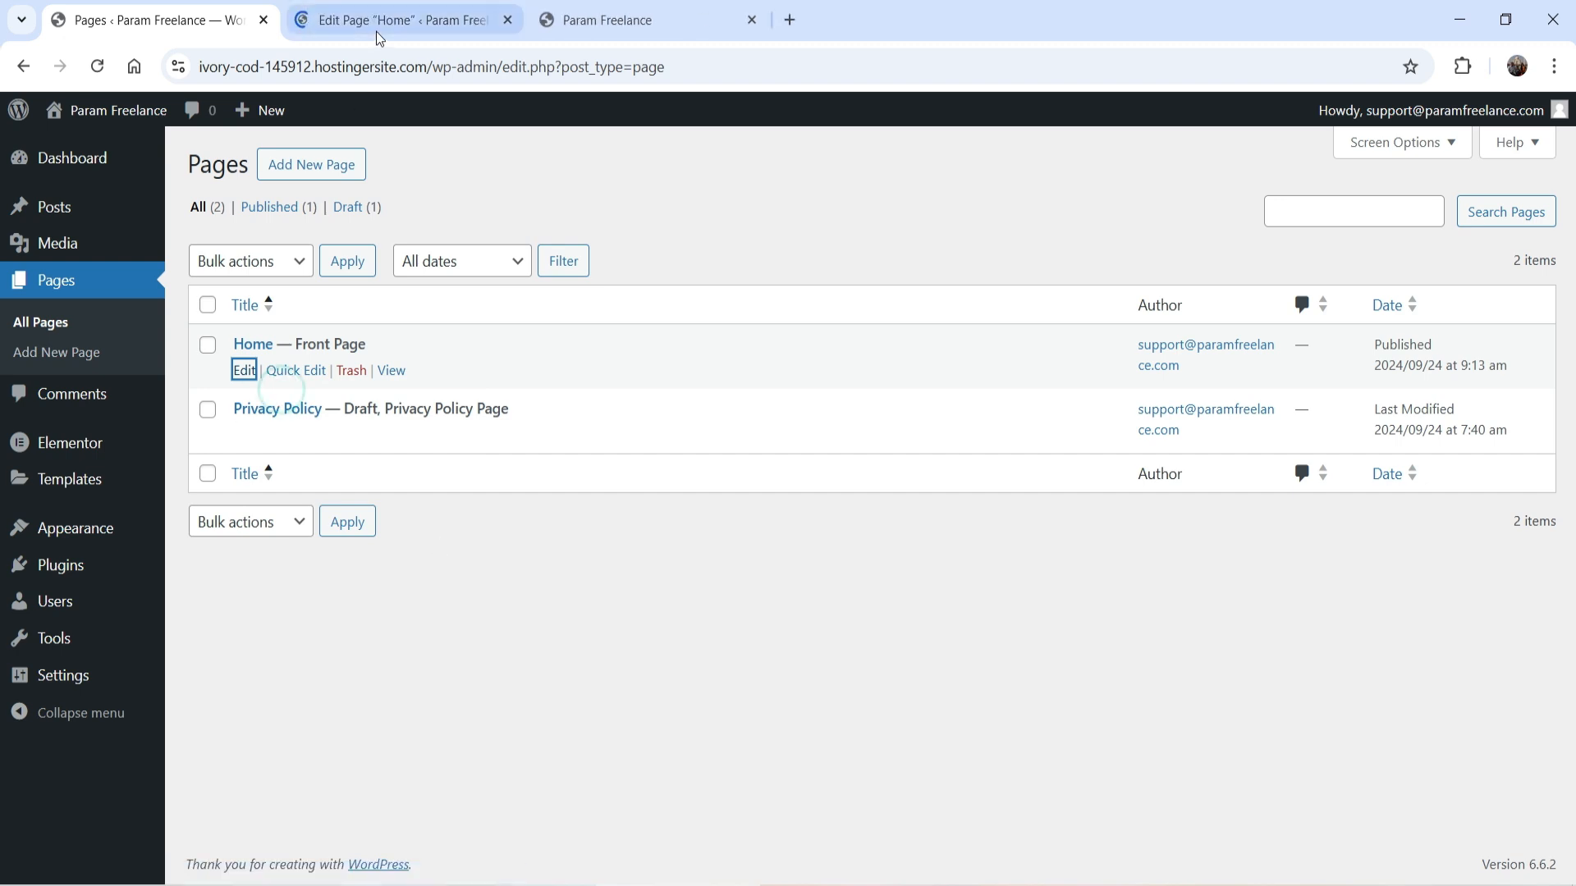
{"action": "left_click", "coordinate": [376, 31]}
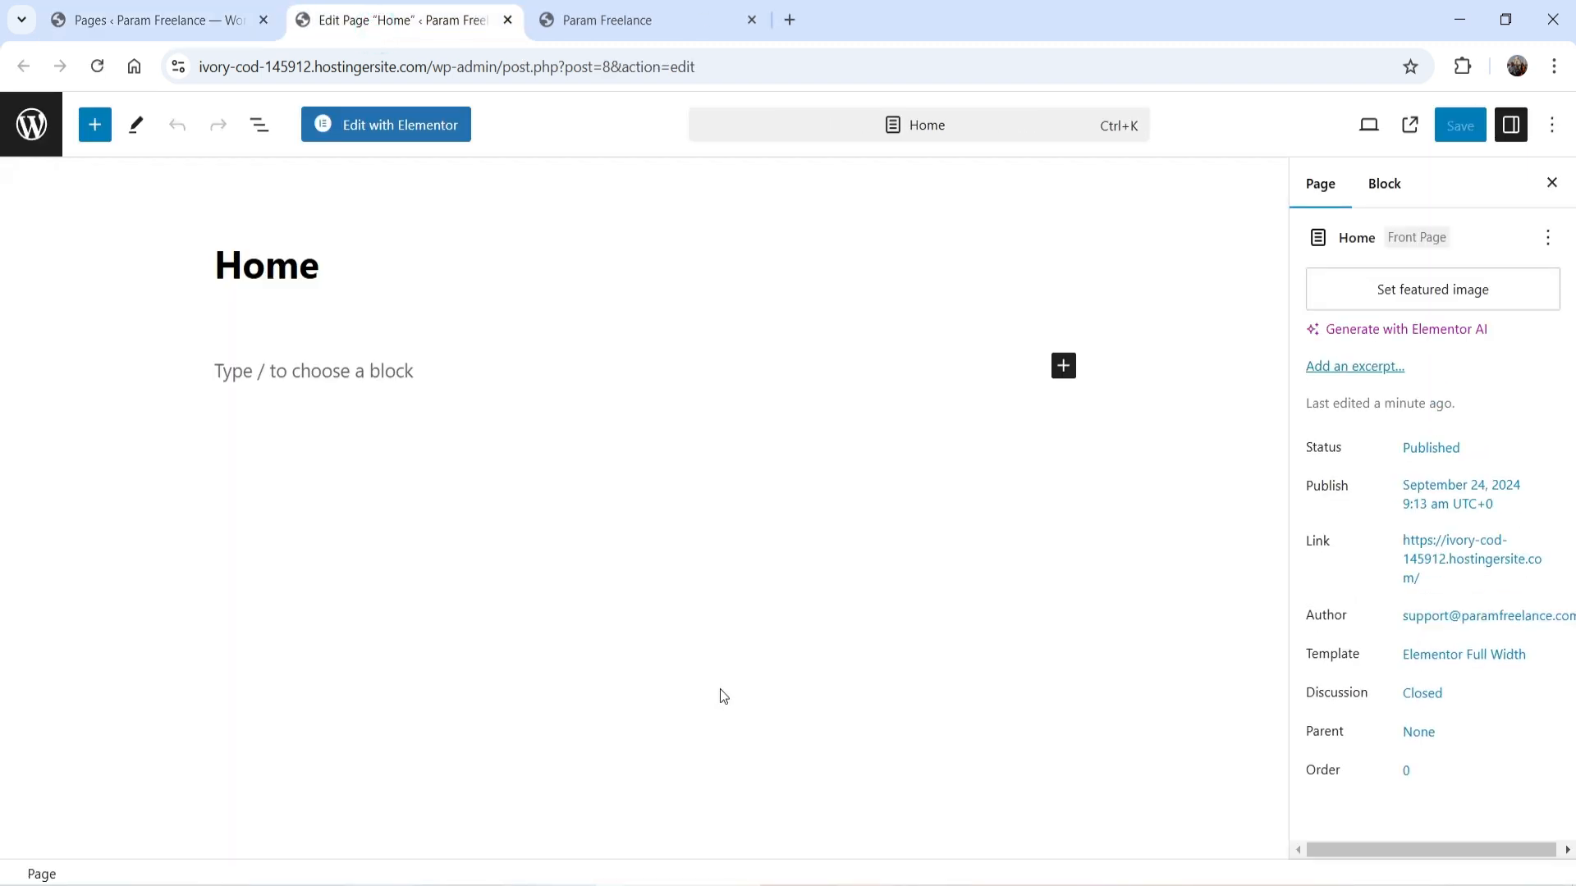
{"action": "left_click", "coordinate": [362, 141]}
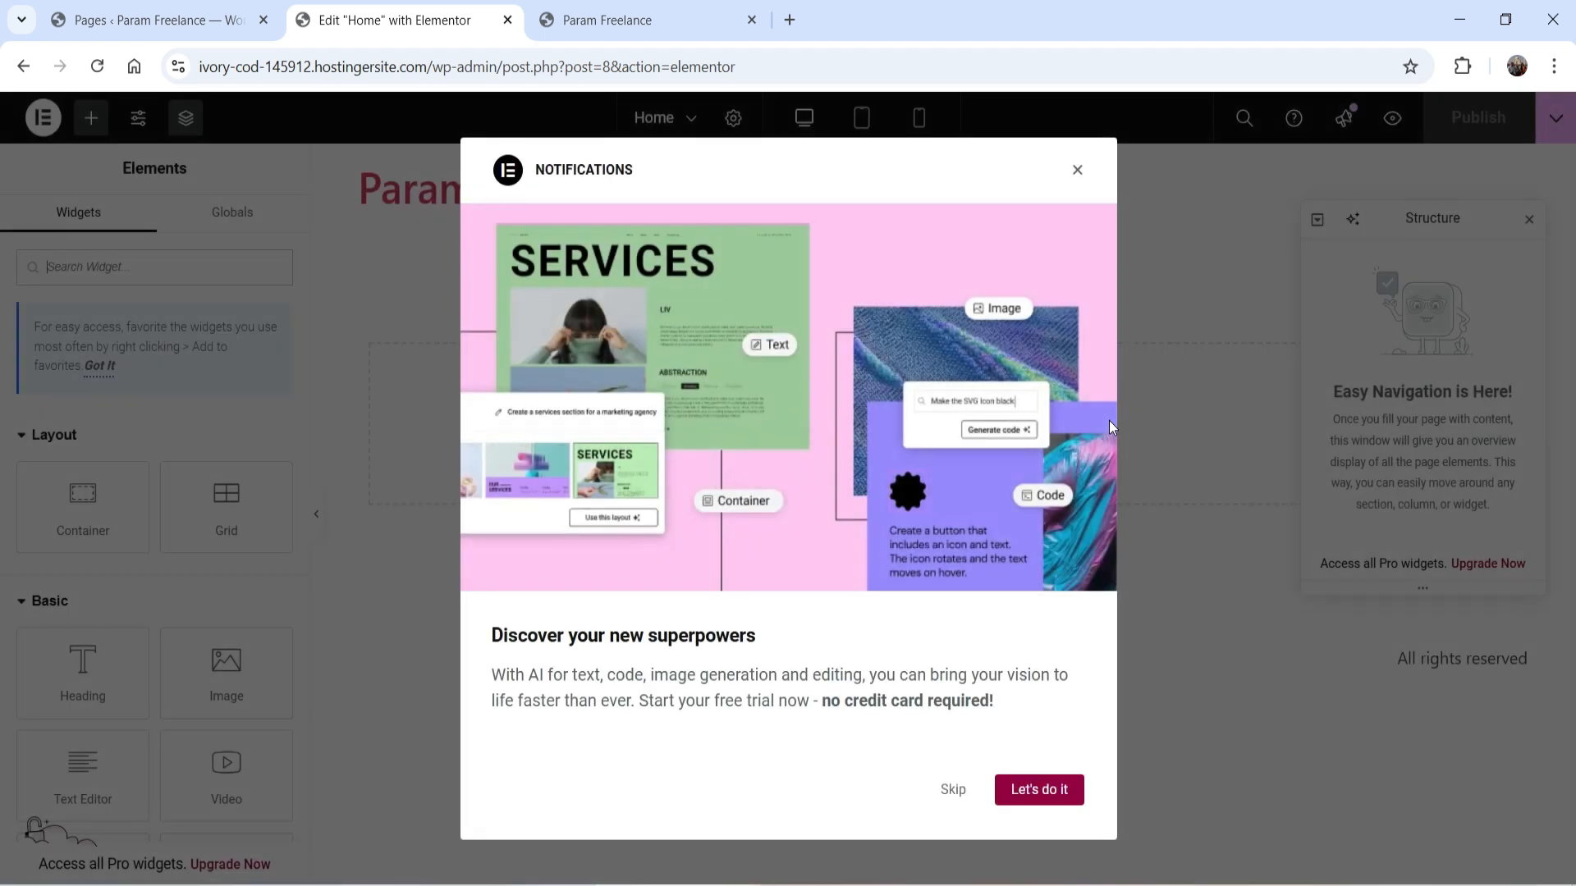
{"action": "left_click", "coordinate": [1078, 169]}
{"action": "left_click", "coordinate": [1529, 219]}
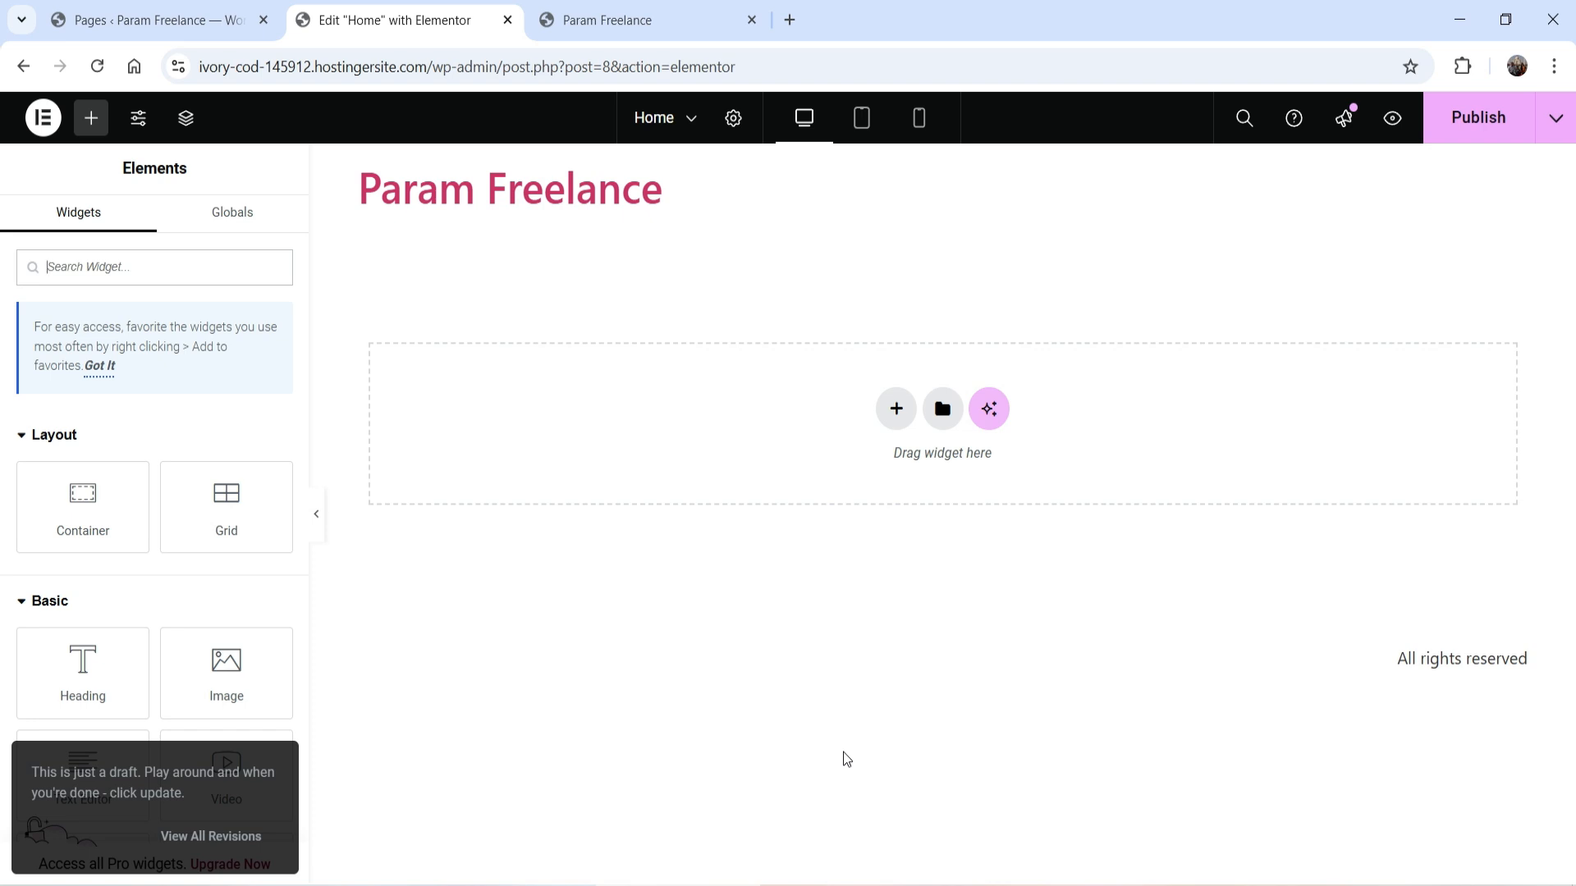
Step: Add a single Flexbox container with a vertical column structure to the Home page
{"action": "left_click", "coordinate": [895, 415]}
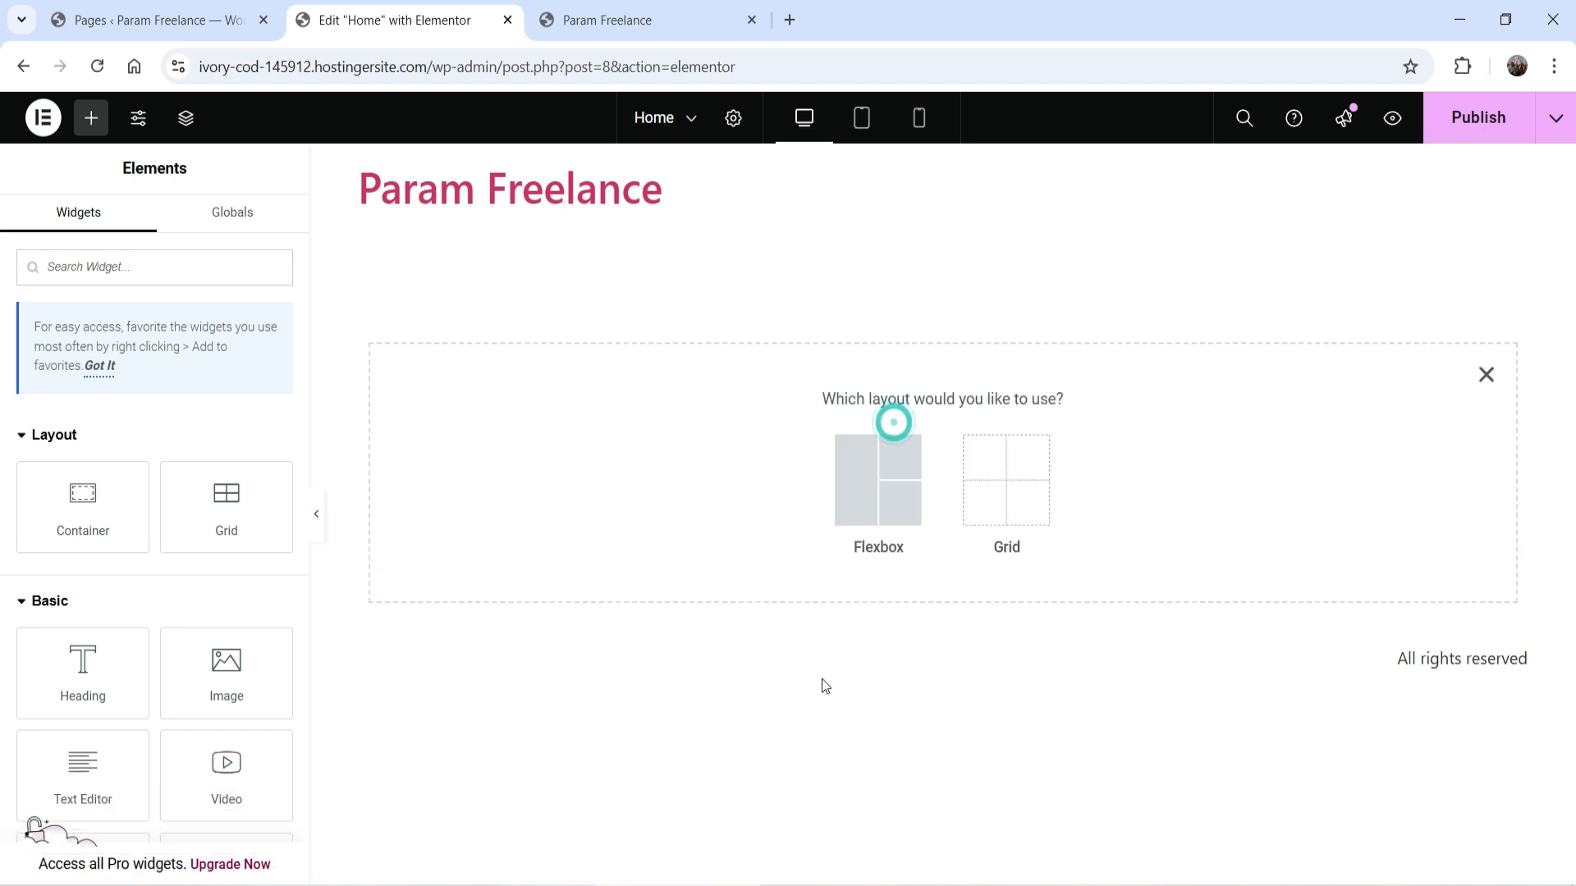
{"action": "left_click", "coordinate": [861, 491]}
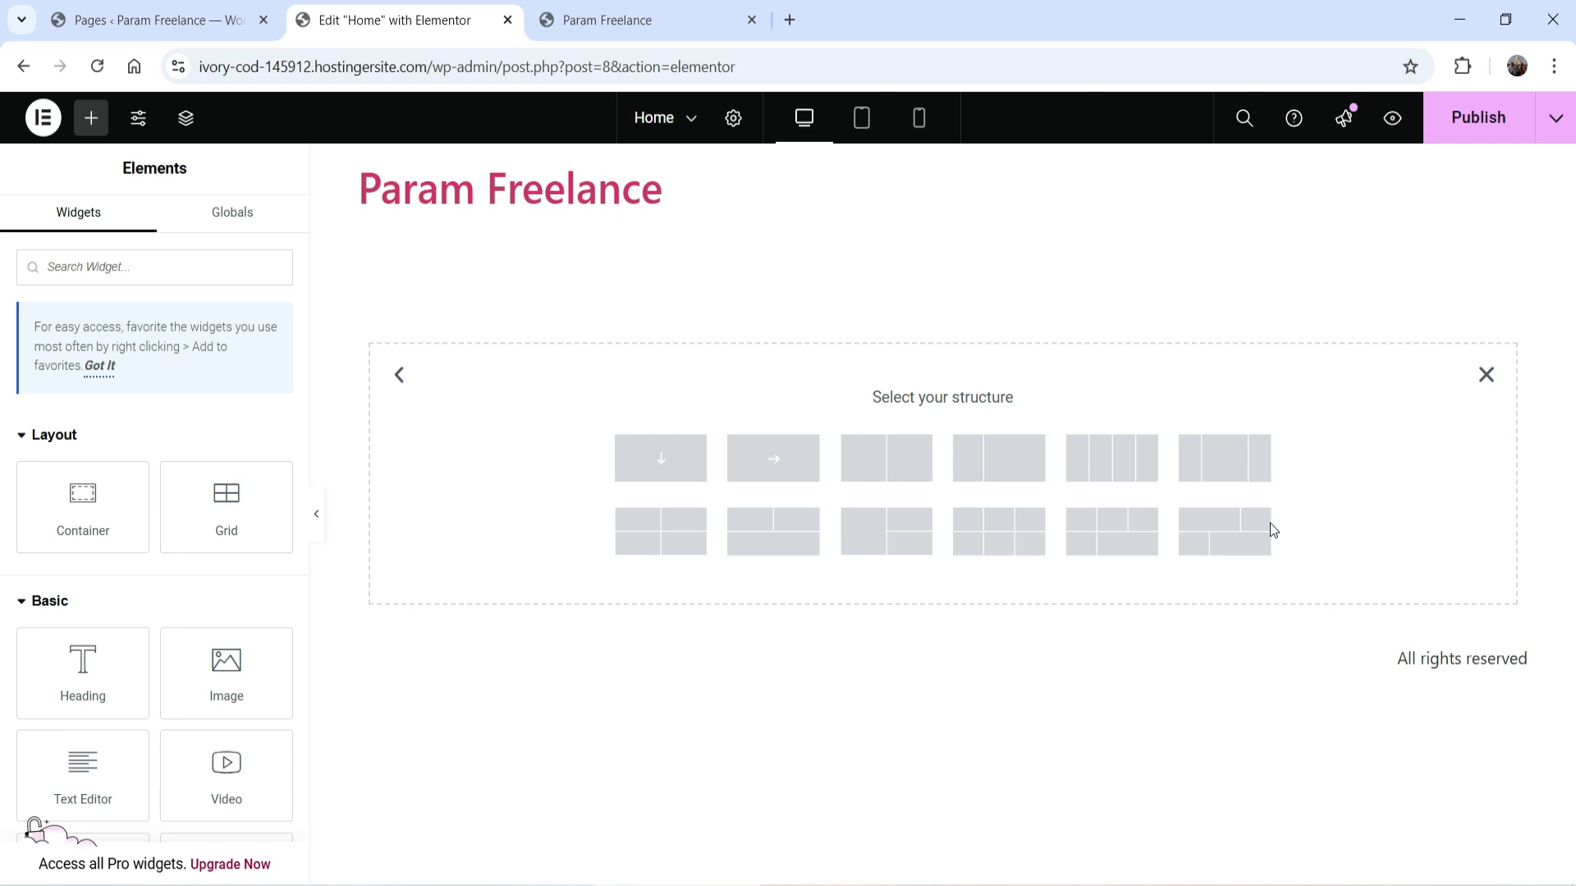
{"action": "left_click", "coordinate": [633, 465]}
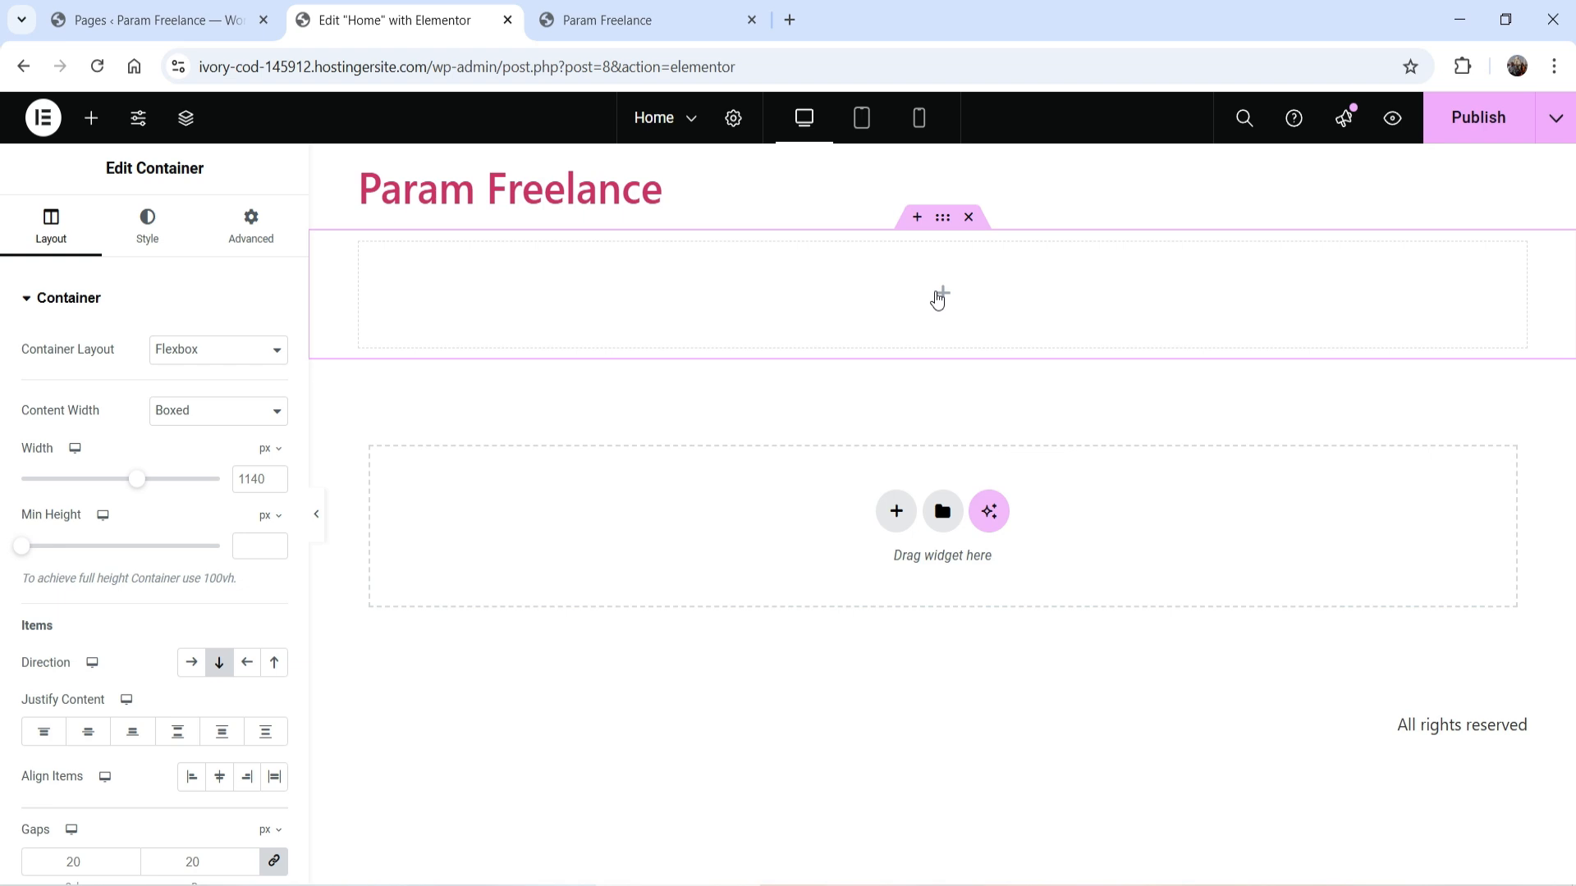
Step: Place two inner containers inside the new Flexbox container
{"action": "left_click", "coordinate": [939, 295]}
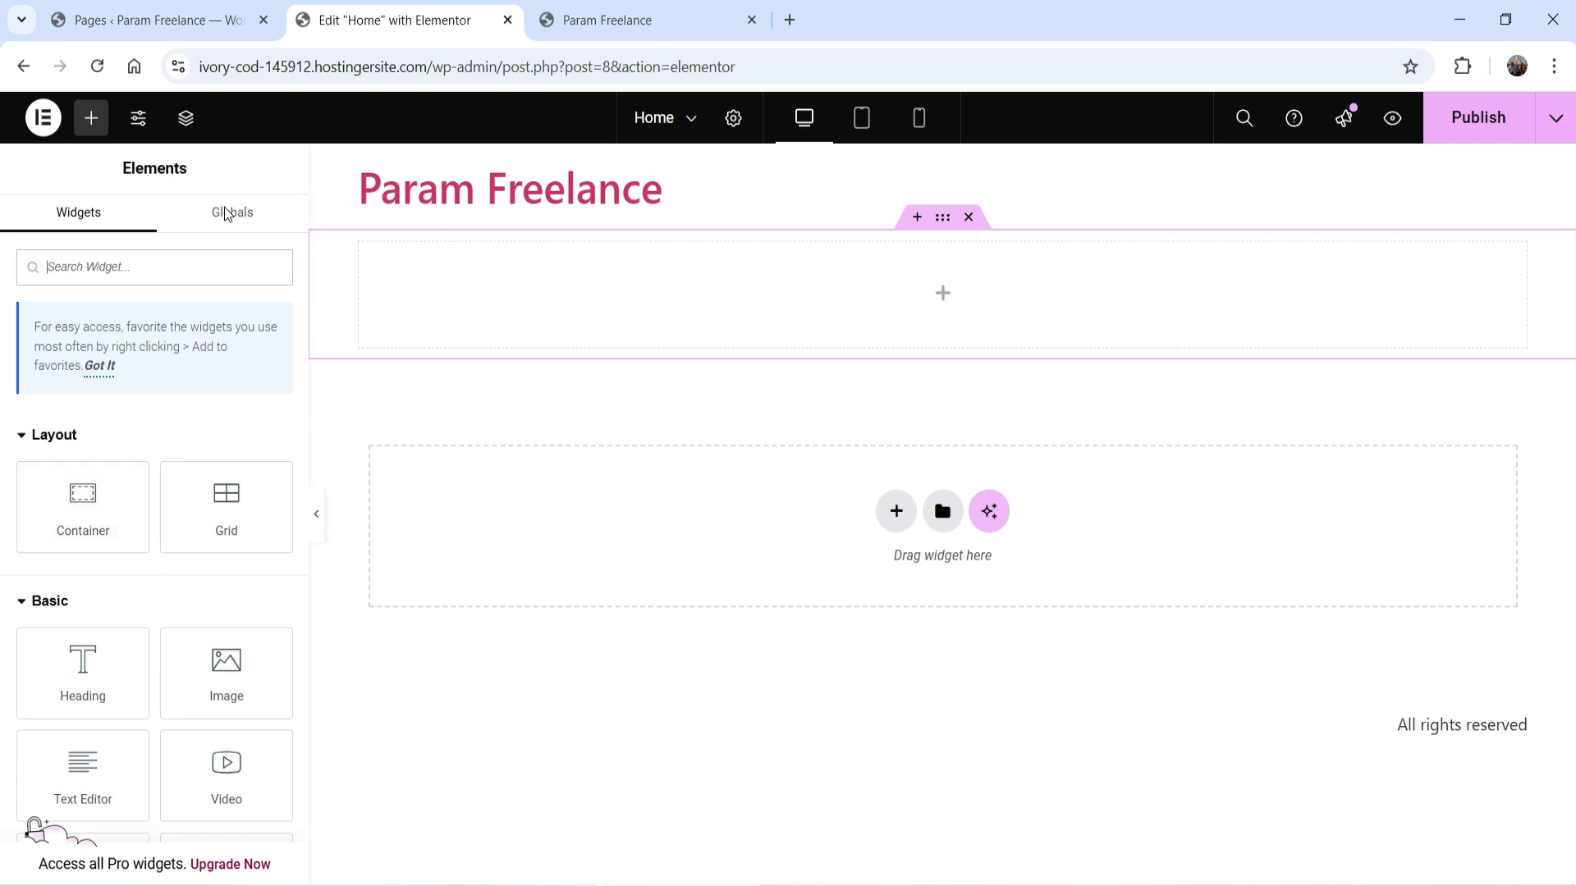
{"action": "left_click_drag", "start_coordinate": [78, 512], "coordinate": [802, 319]}
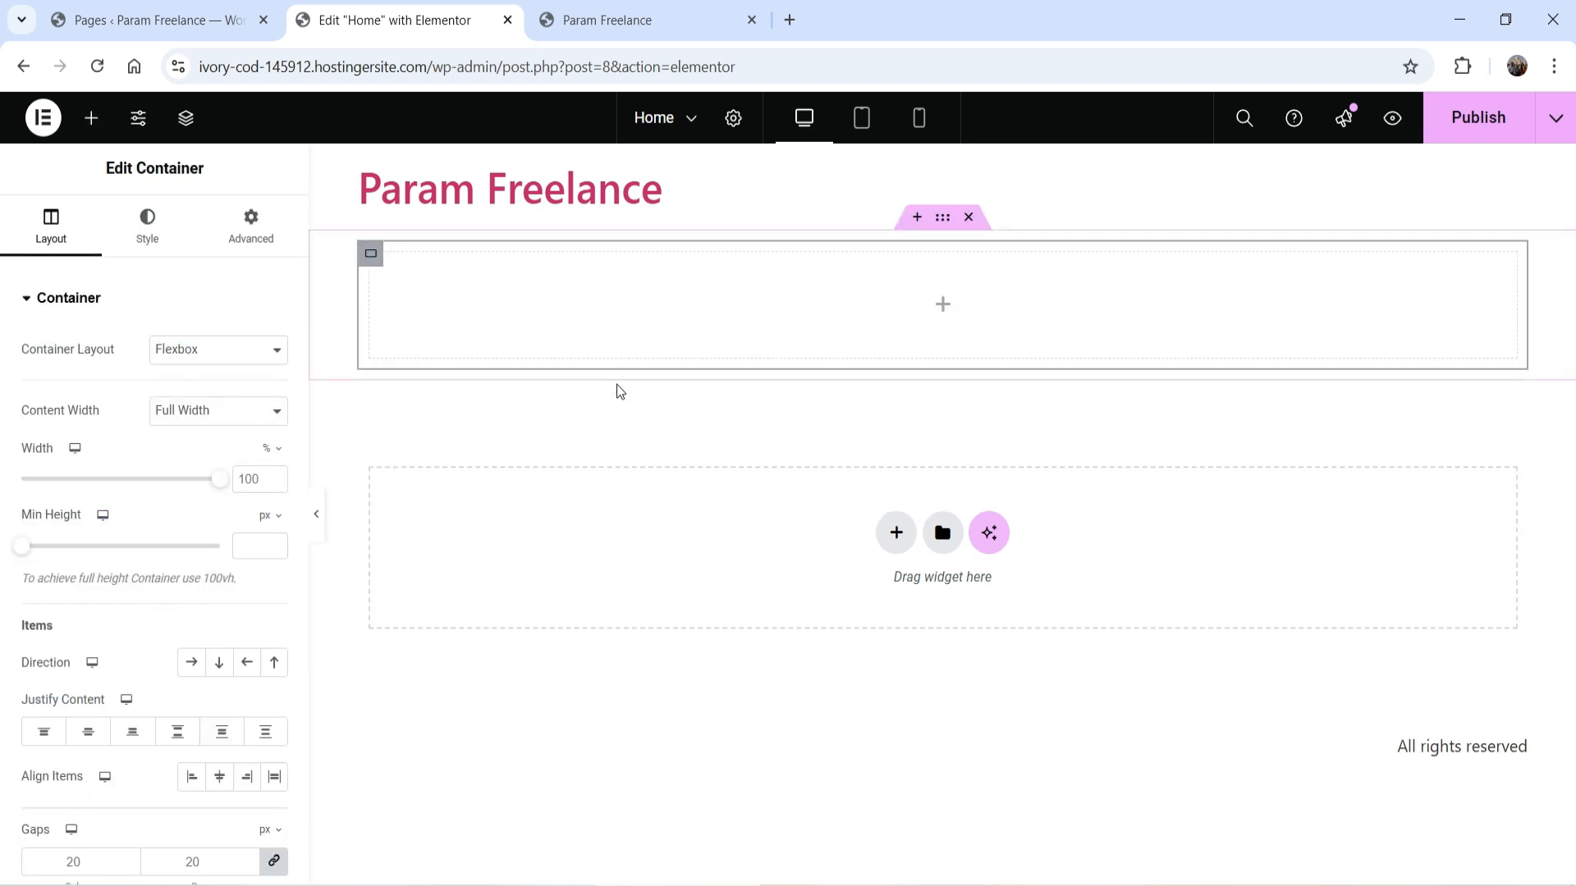
{"action": "left_click", "coordinate": [91, 119]}
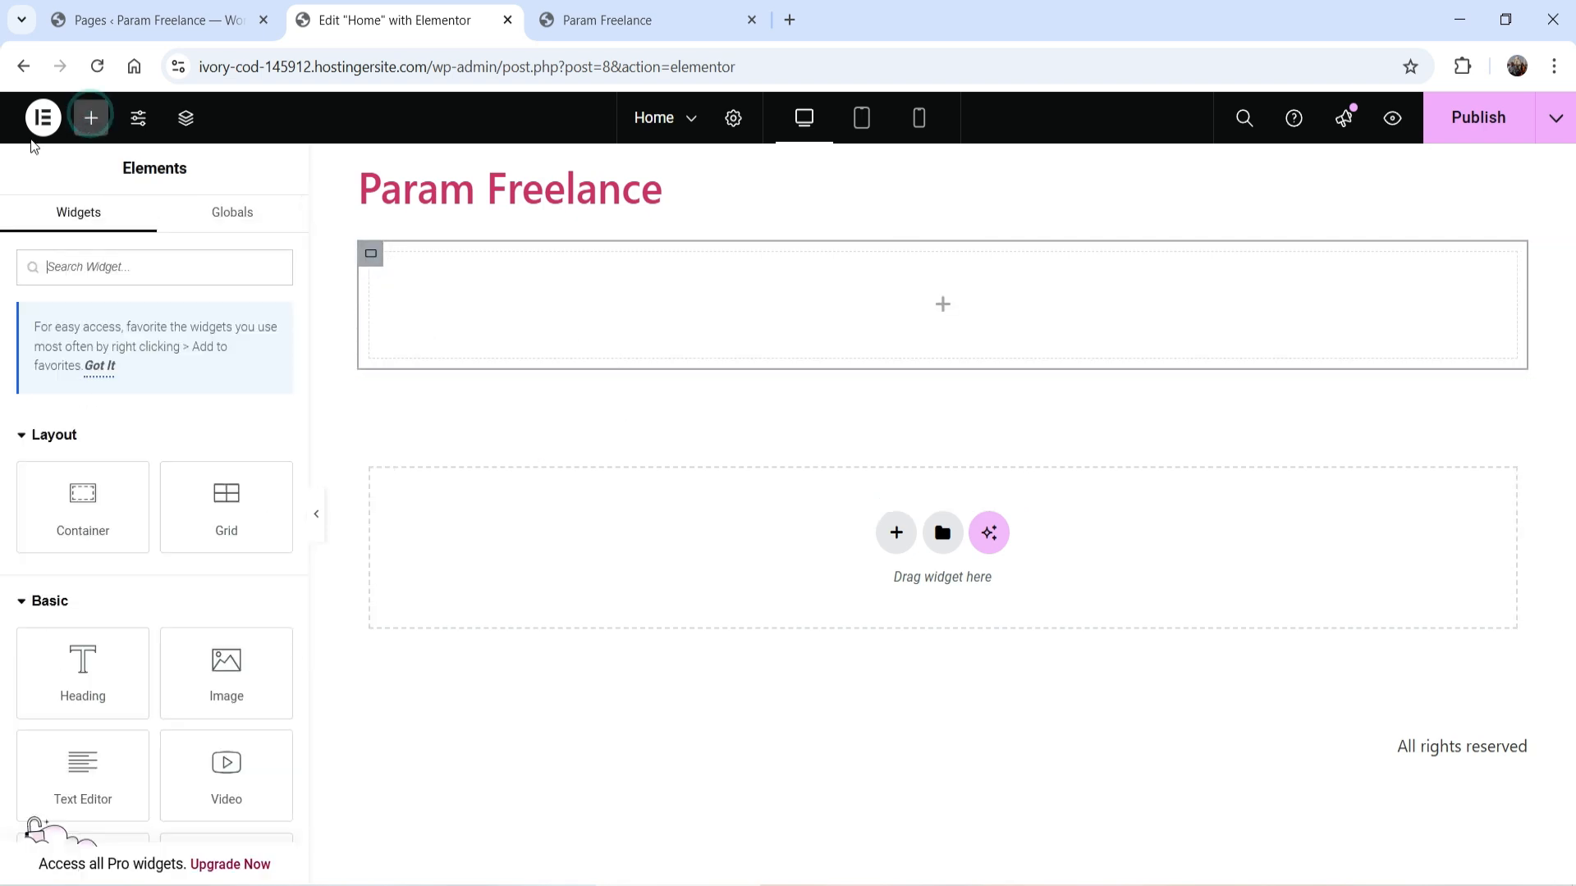
{"action": "left_click_drag", "start_coordinate": [96, 519], "coordinate": [573, 373]}
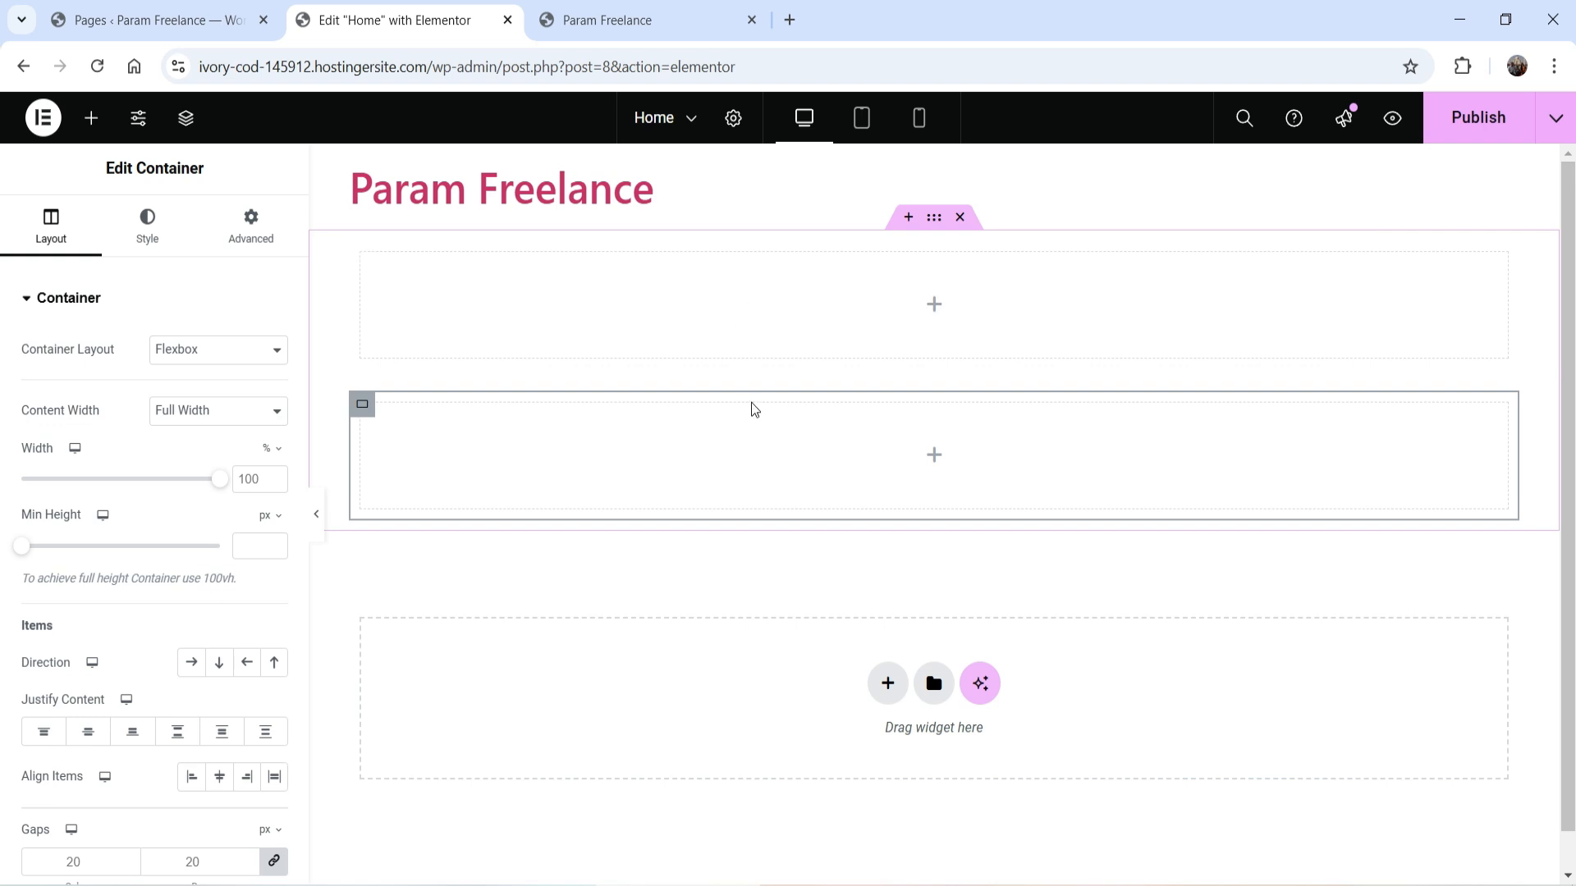
Step: Set the parent container's direction to Row - horizontal, comparing it with the Column - vertical arrangement
{"action": "left_click", "coordinate": [332, 236]}
{"action": "left_click", "coordinate": [934, 218]}
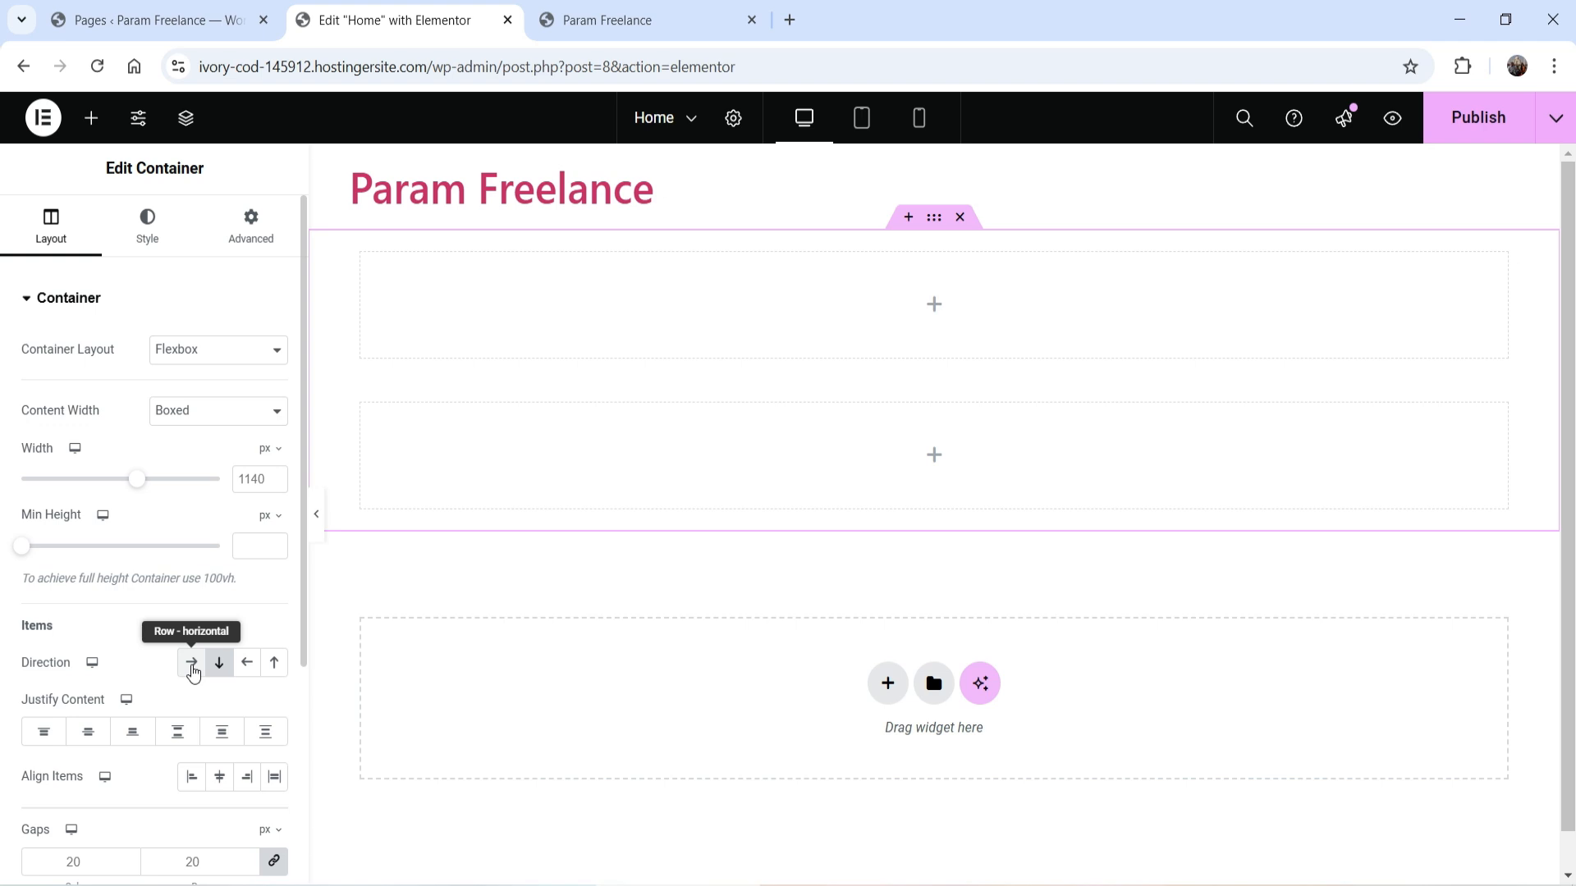
{"action": "left_click", "coordinate": [192, 663]}
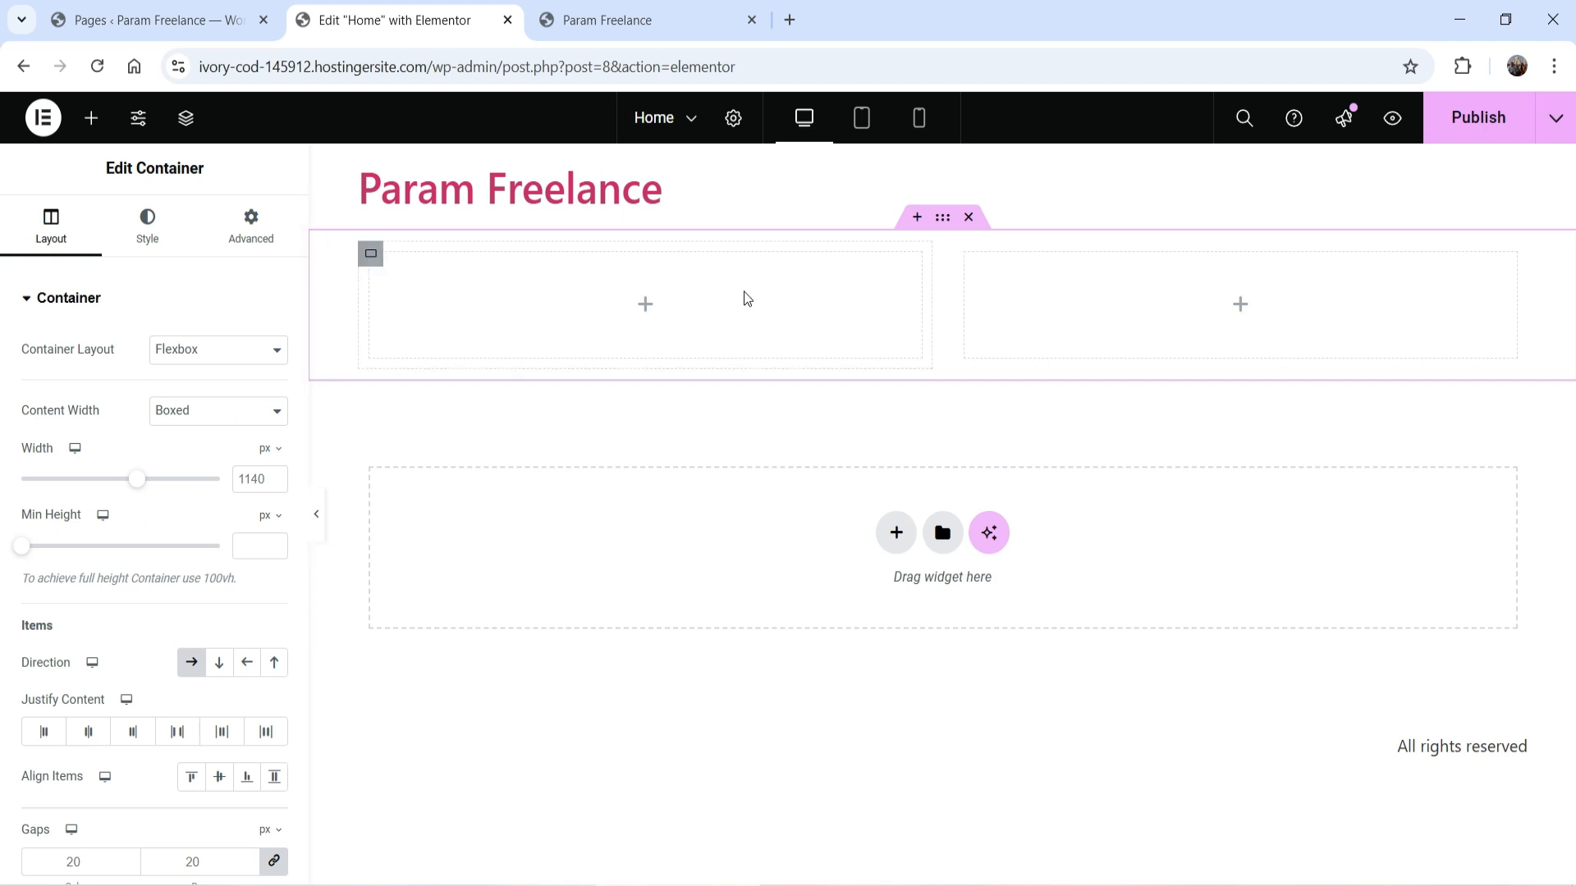
{"action": "left_click", "coordinate": [219, 662]}
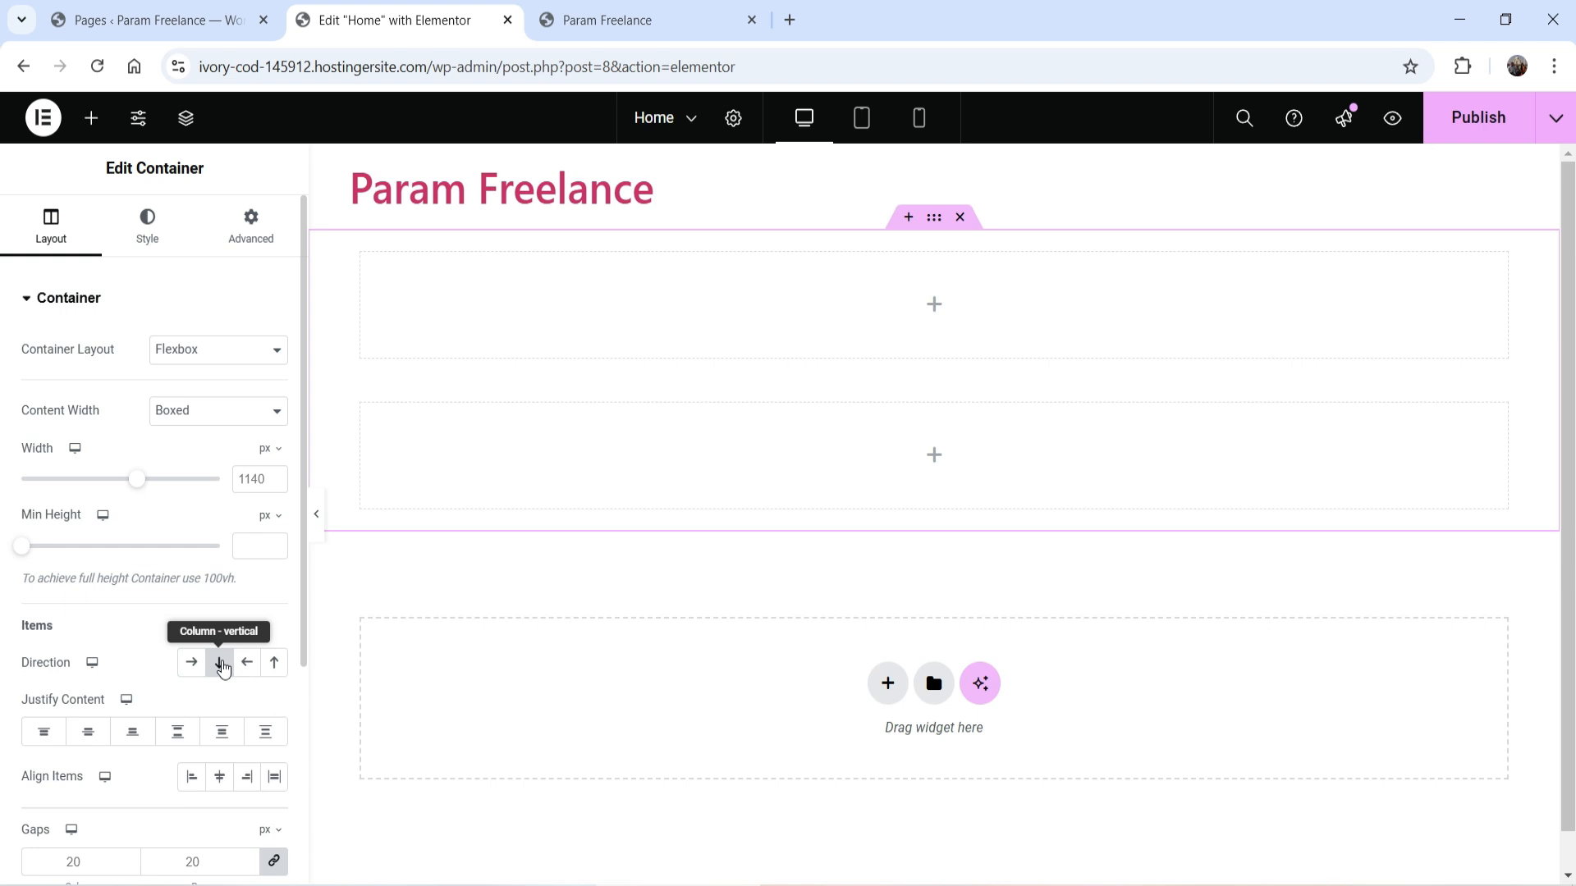
{"action": "left_click", "coordinate": [192, 663]}
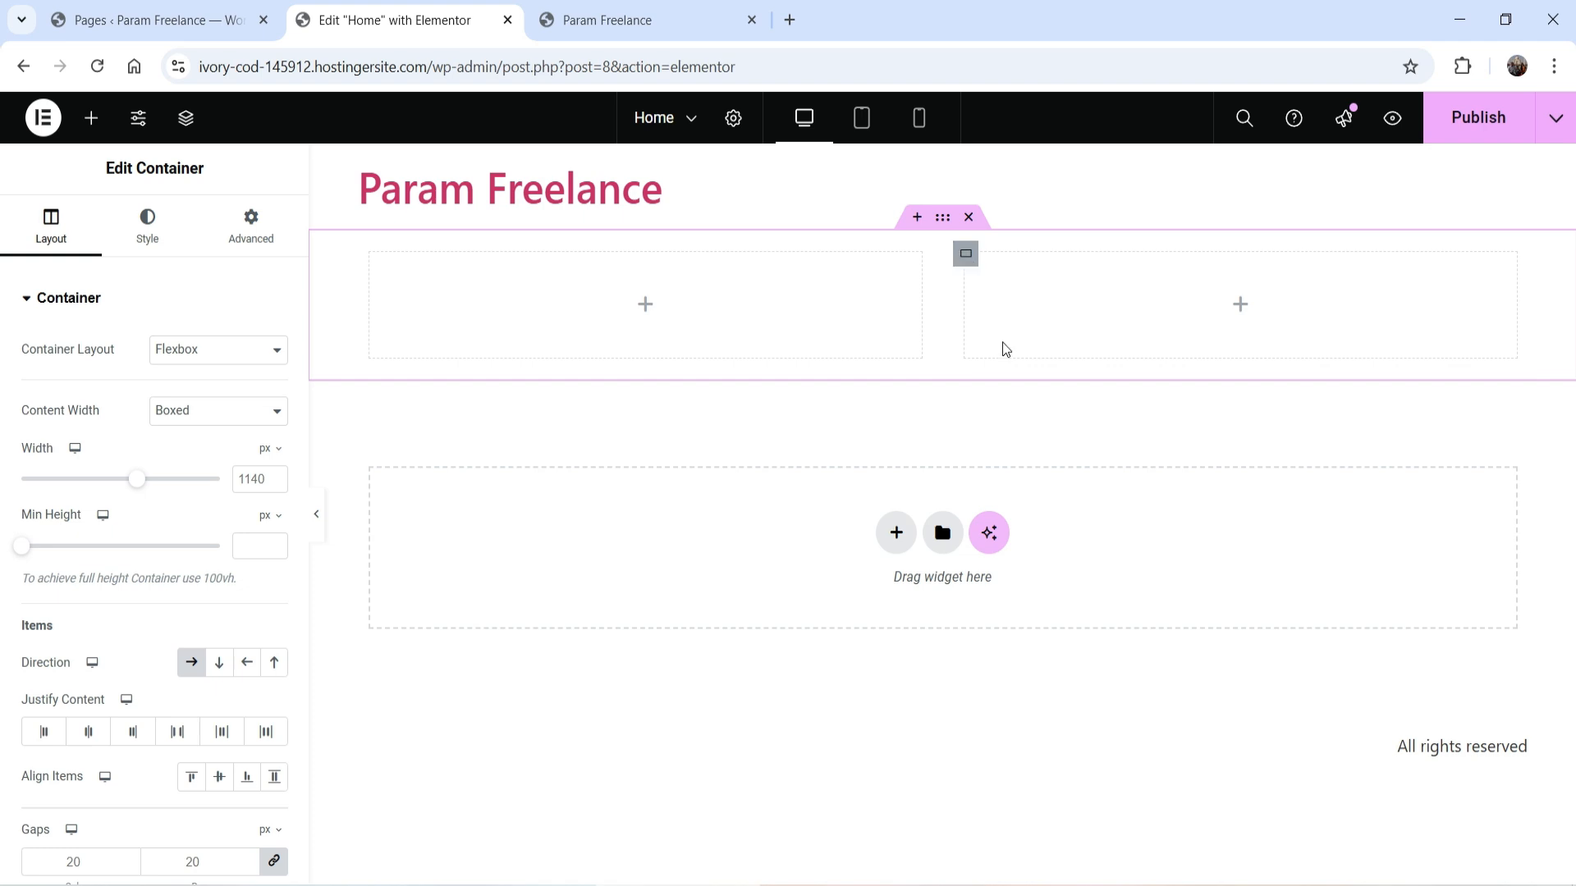
Step: Duplicate the second inner container to make three containers in the row
{"action": "left_click", "coordinate": [966, 256]}
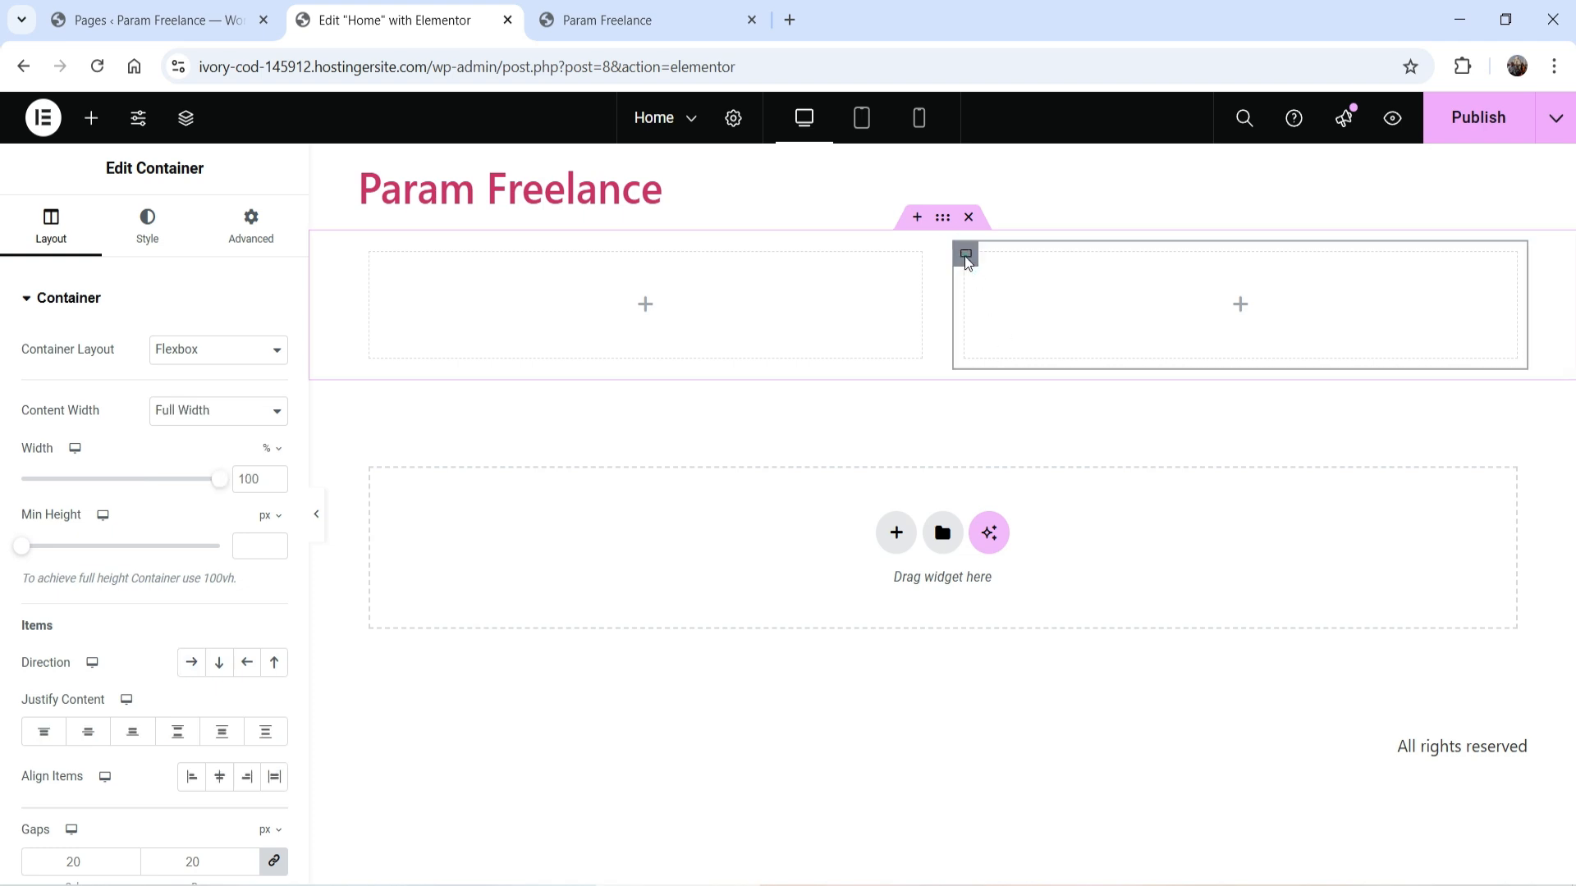
{"action": "right_click", "coordinate": [967, 260]}
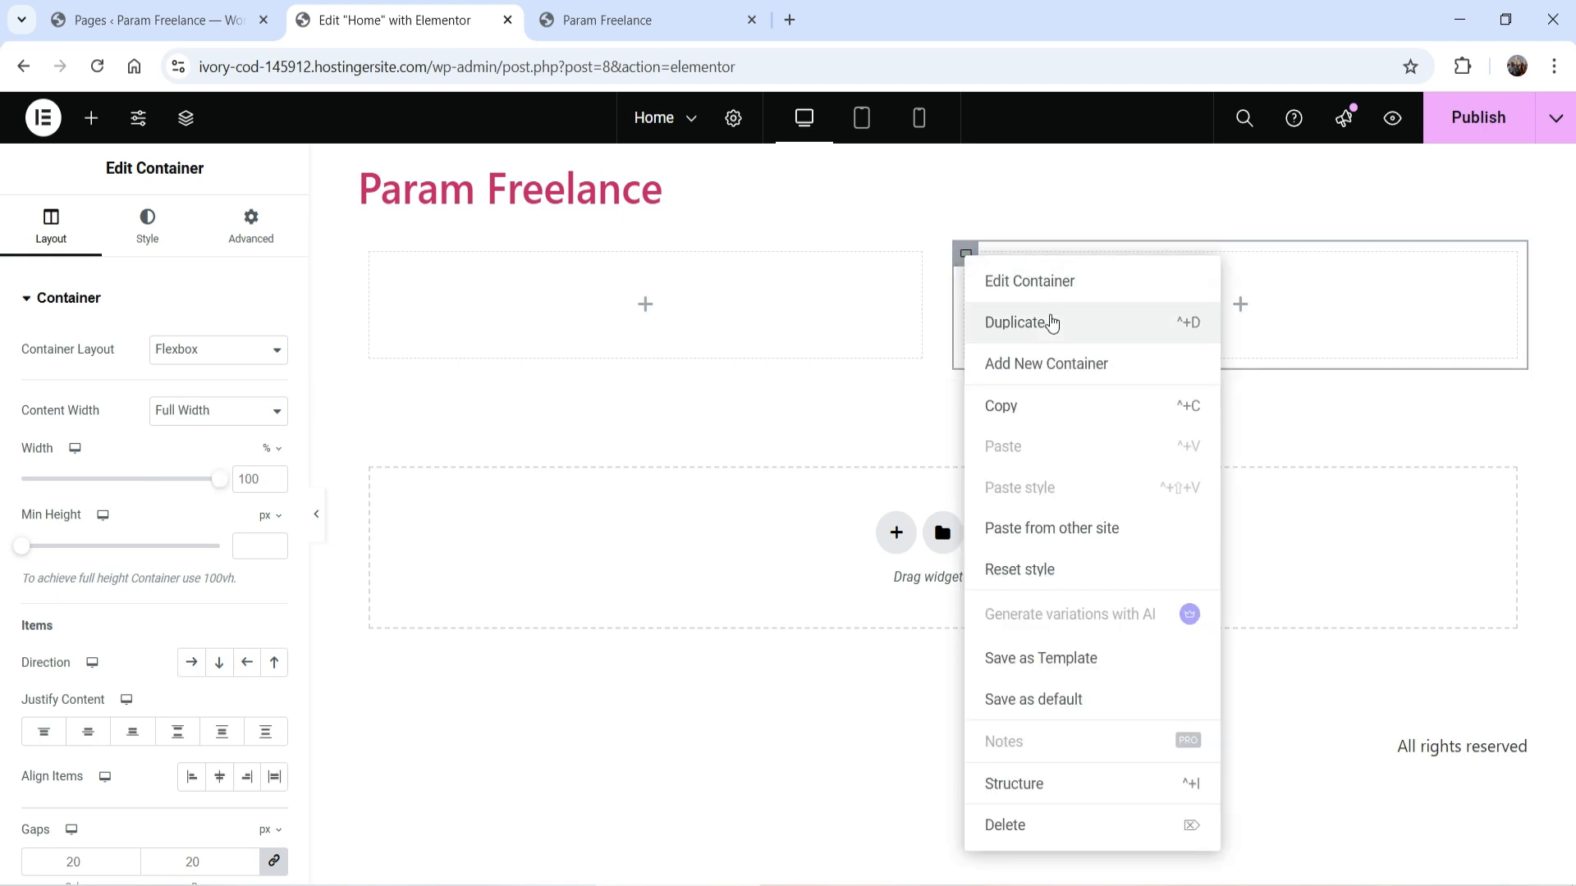
{"action": "left_click", "coordinate": [1052, 320]}
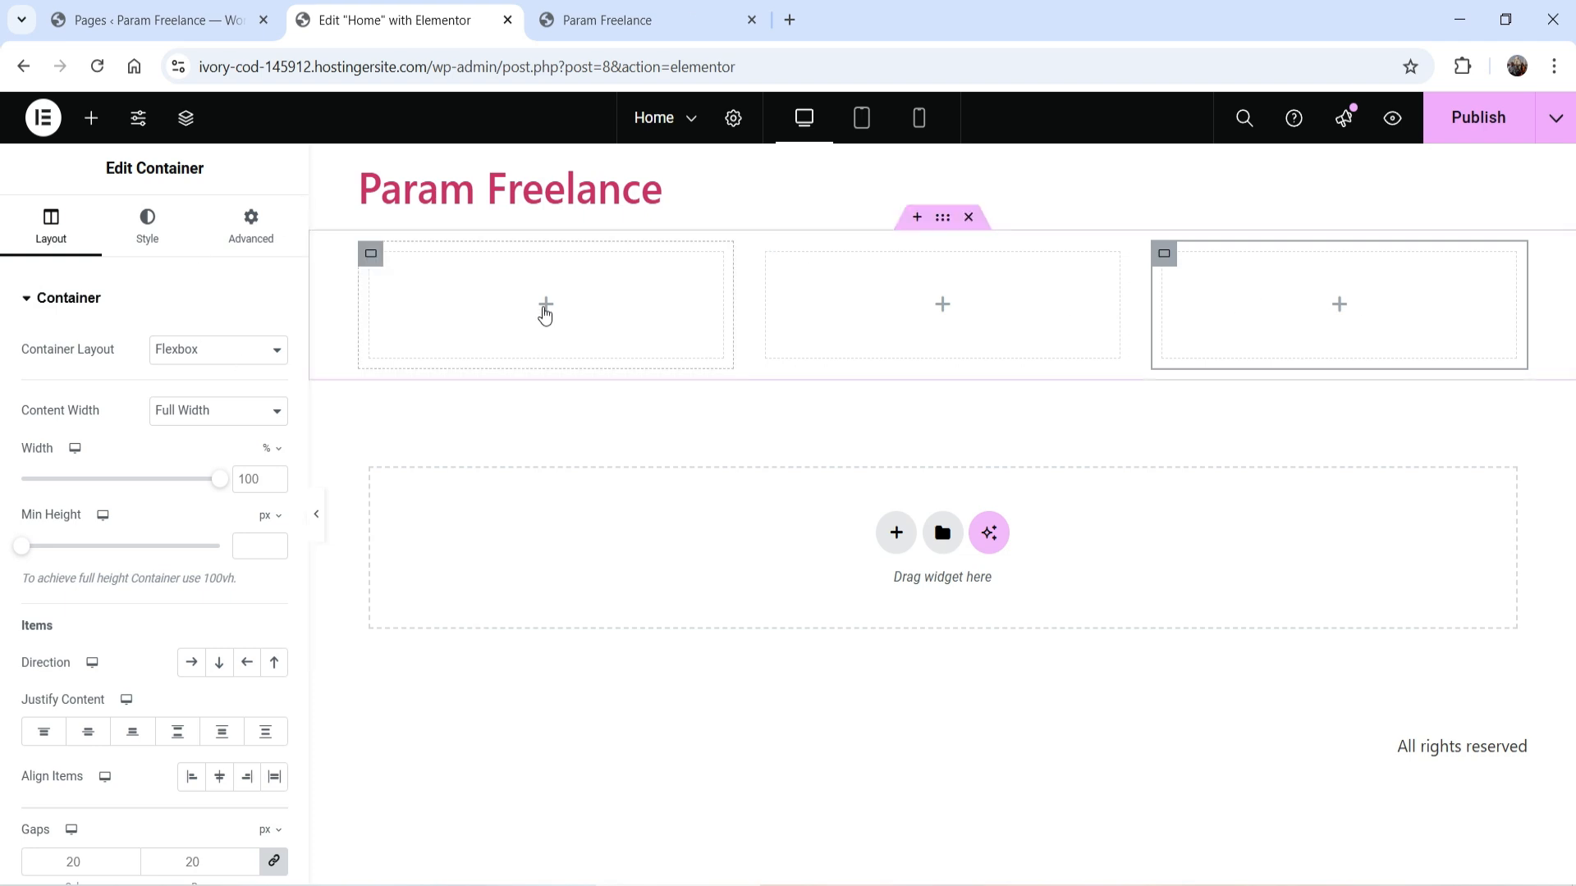
Step: Add a Heading widget to the first inner container
{"action": "left_click", "coordinate": [545, 311]}
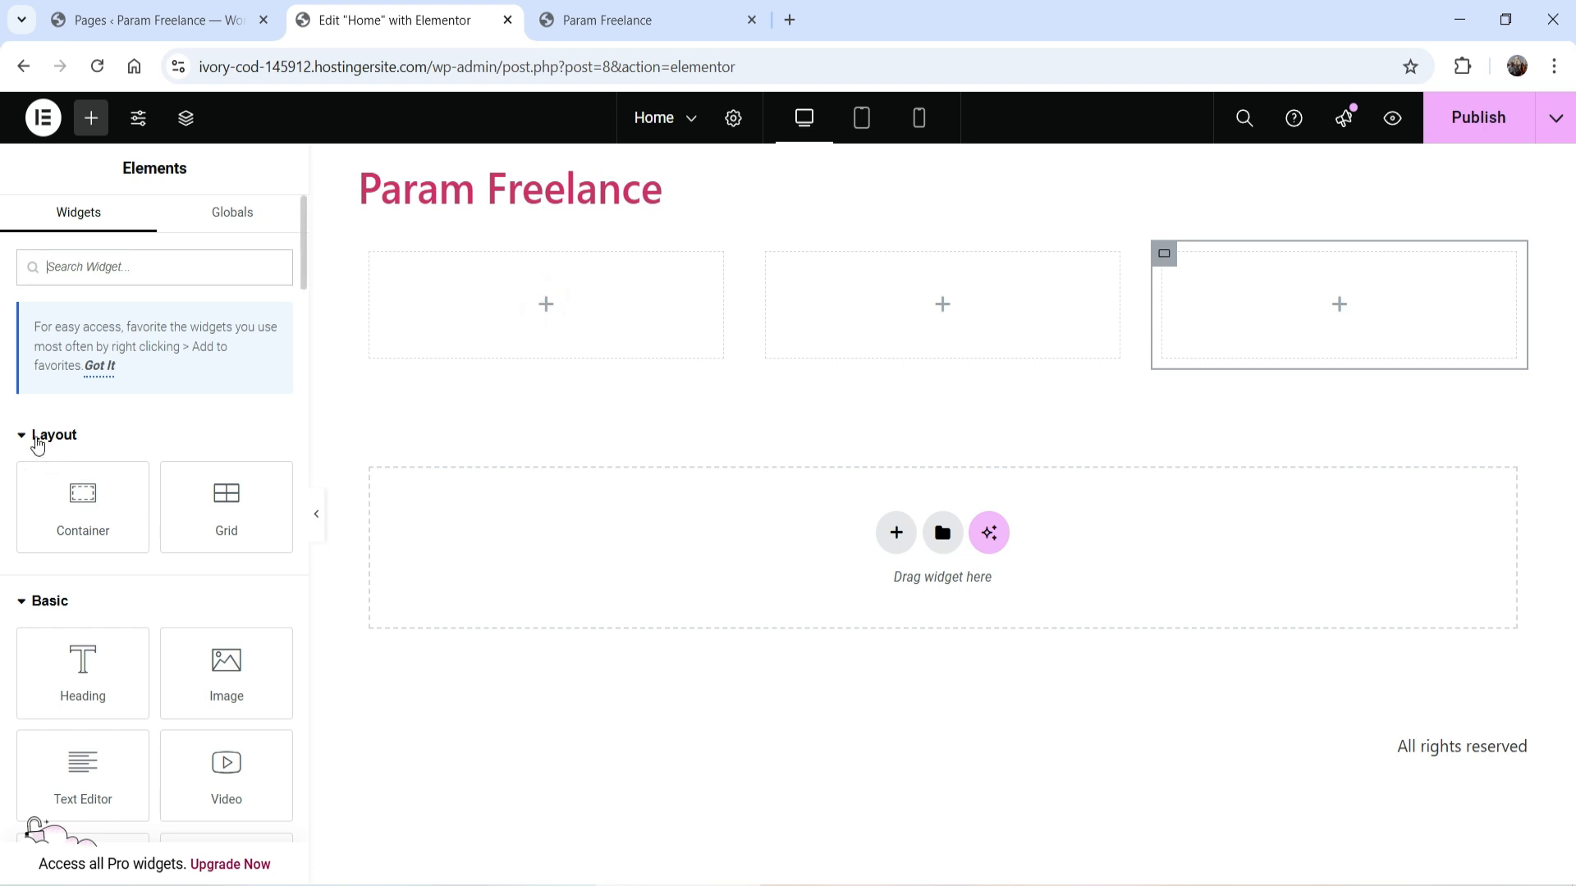
{"action": "scroll", "coordinate": [87, 493], "scroll_direction": "down", "scroll_amount": 3}
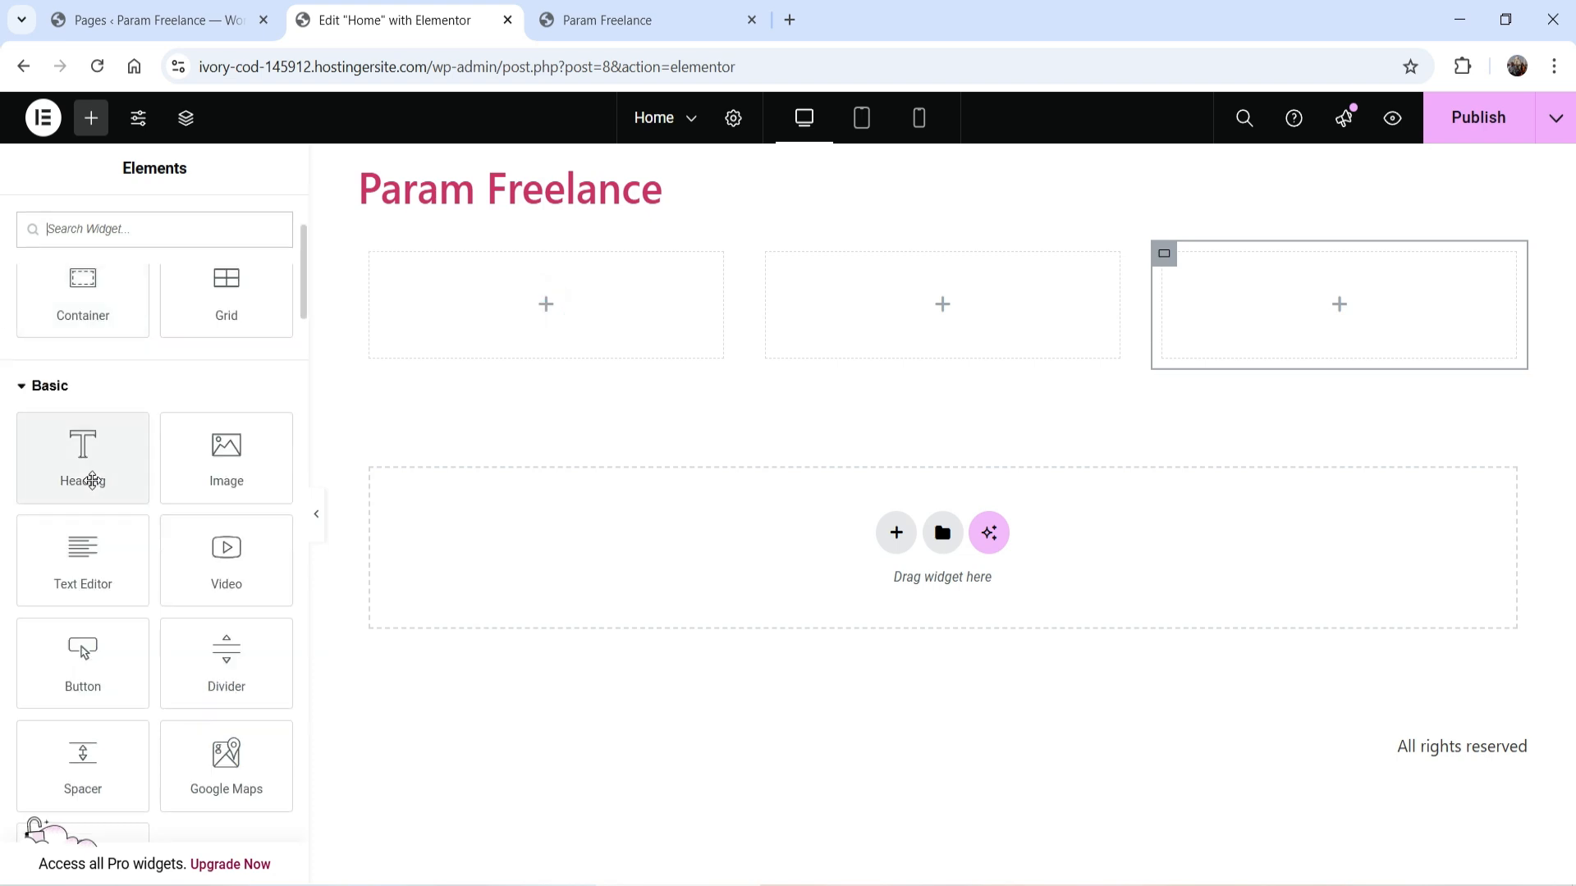
{"action": "scroll", "coordinate": [41, 299], "scroll_direction": "down", "scroll_amount": 1}
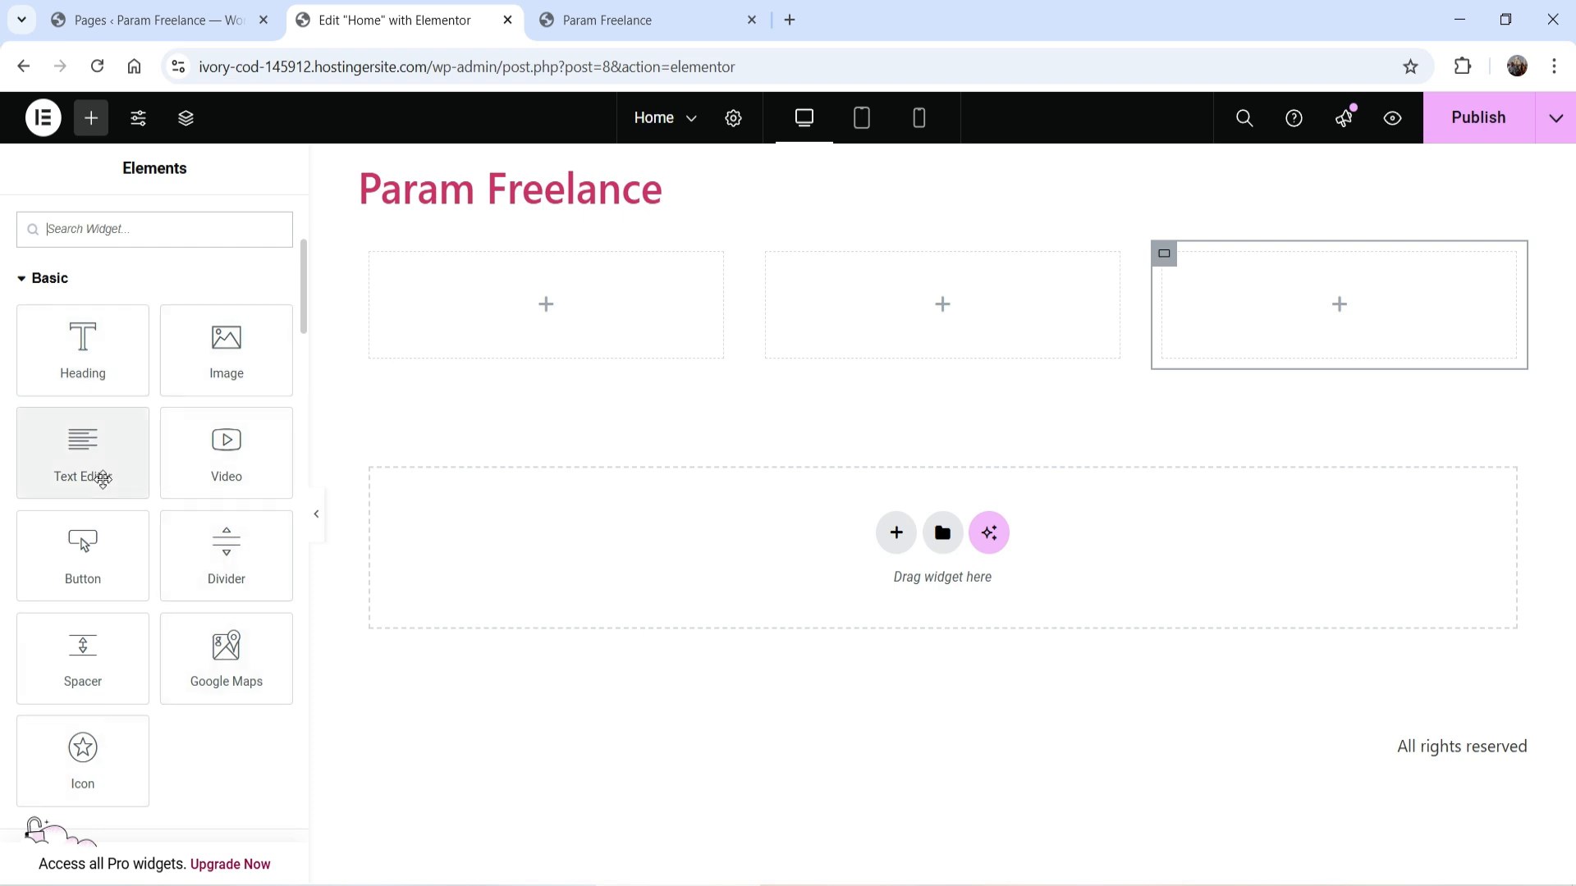
{"action": "left_click_drag", "start_coordinate": [82, 344], "coordinate": [607, 338]}
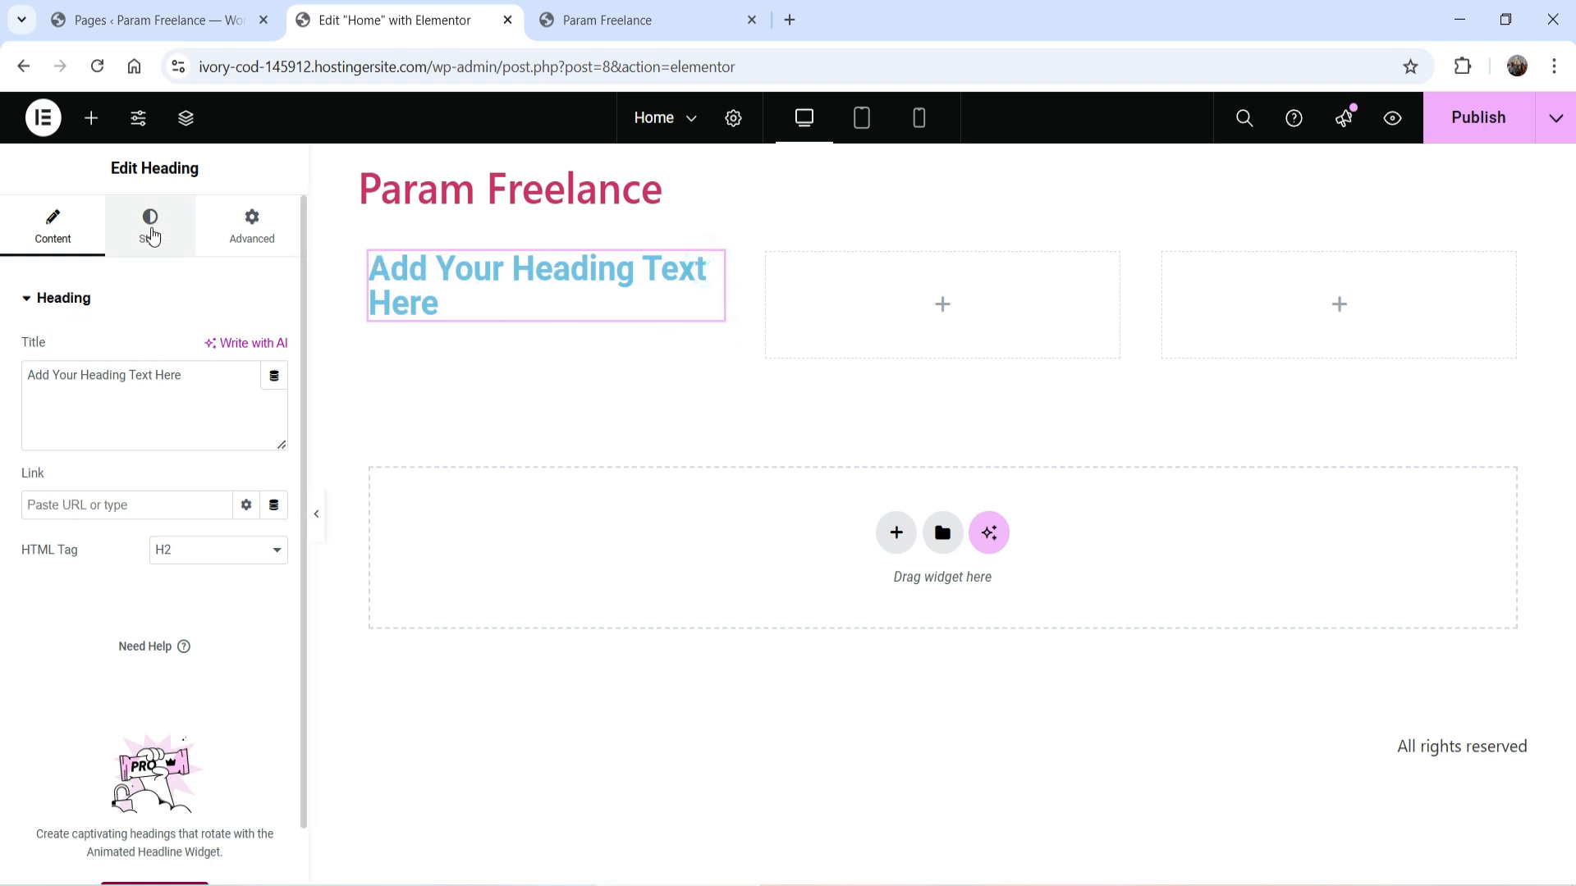
Step: Center-align the heading and view the global colors available for its text
{"action": "left_click", "coordinate": [151, 235]}
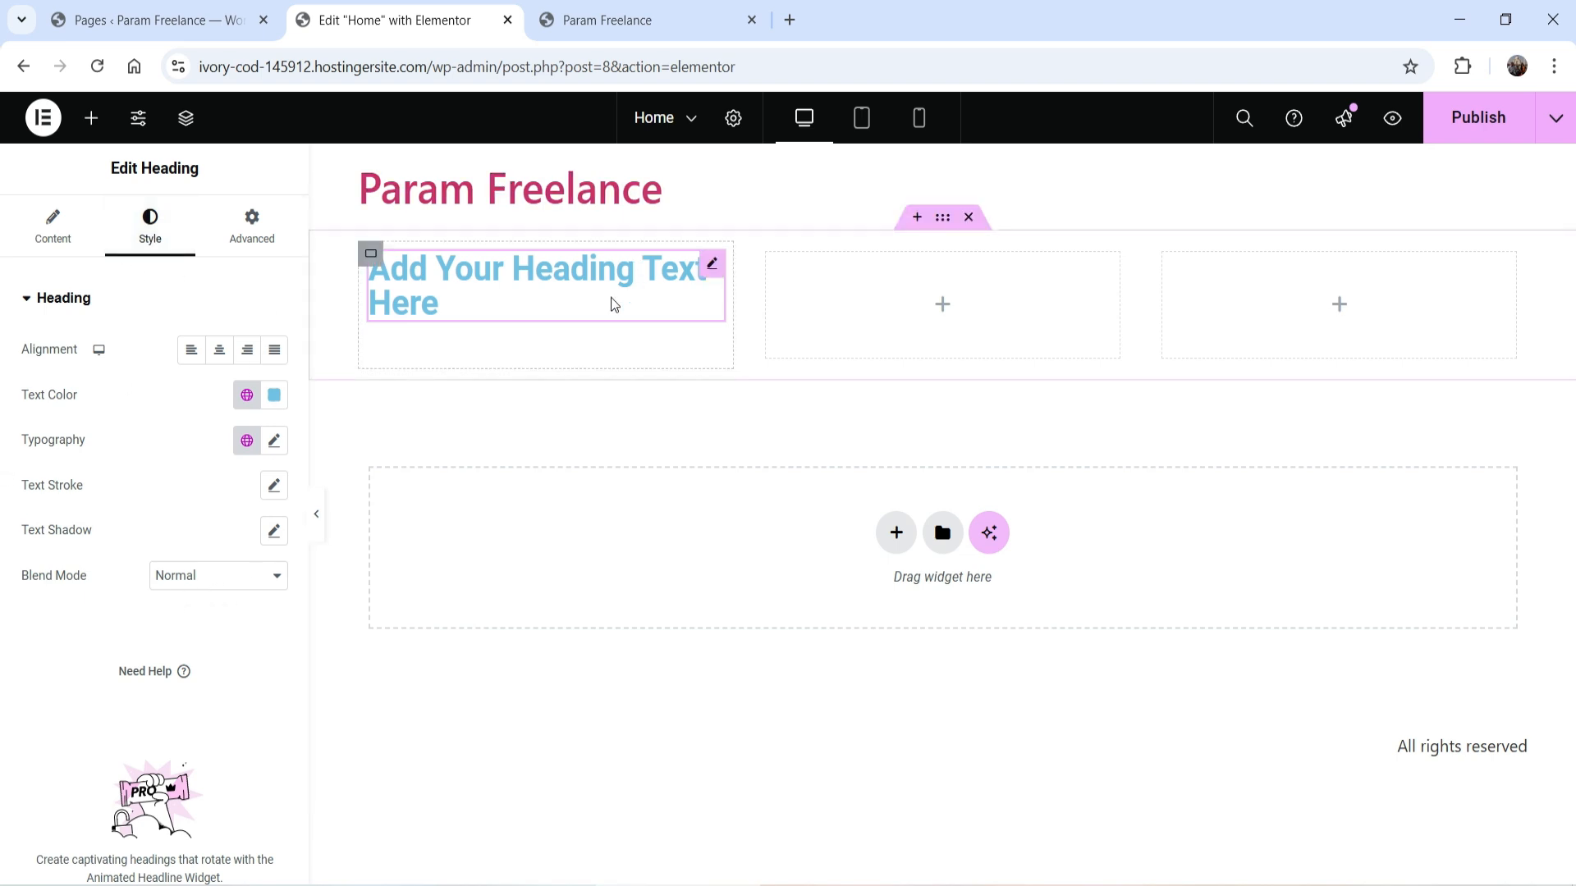
{"action": "left_click", "coordinate": [216, 352]}
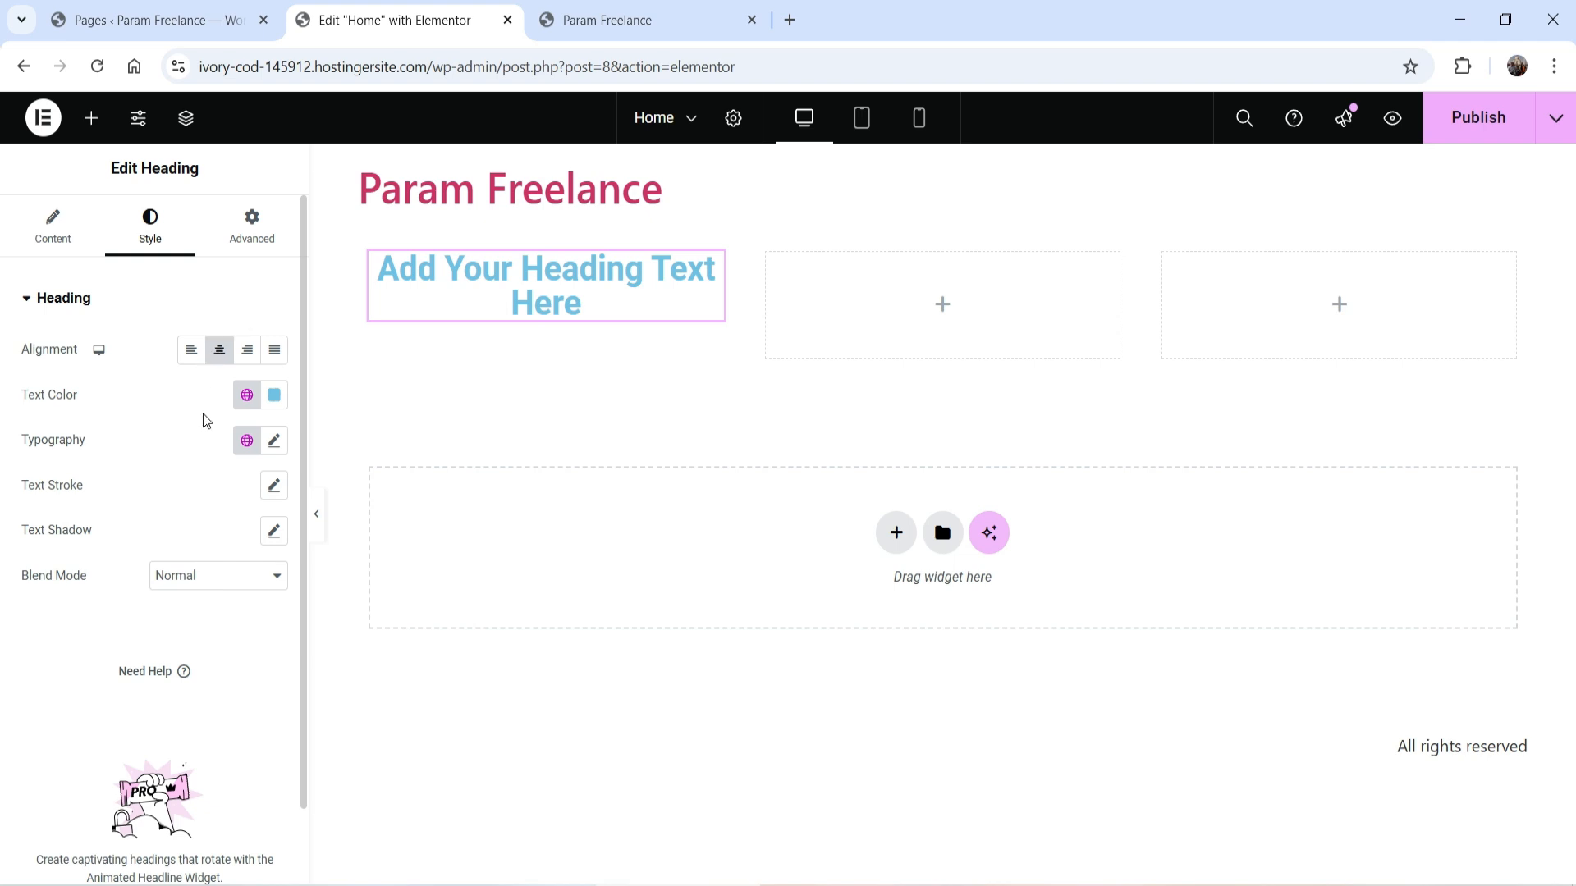
{"action": "left_click", "coordinate": [247, 395]}
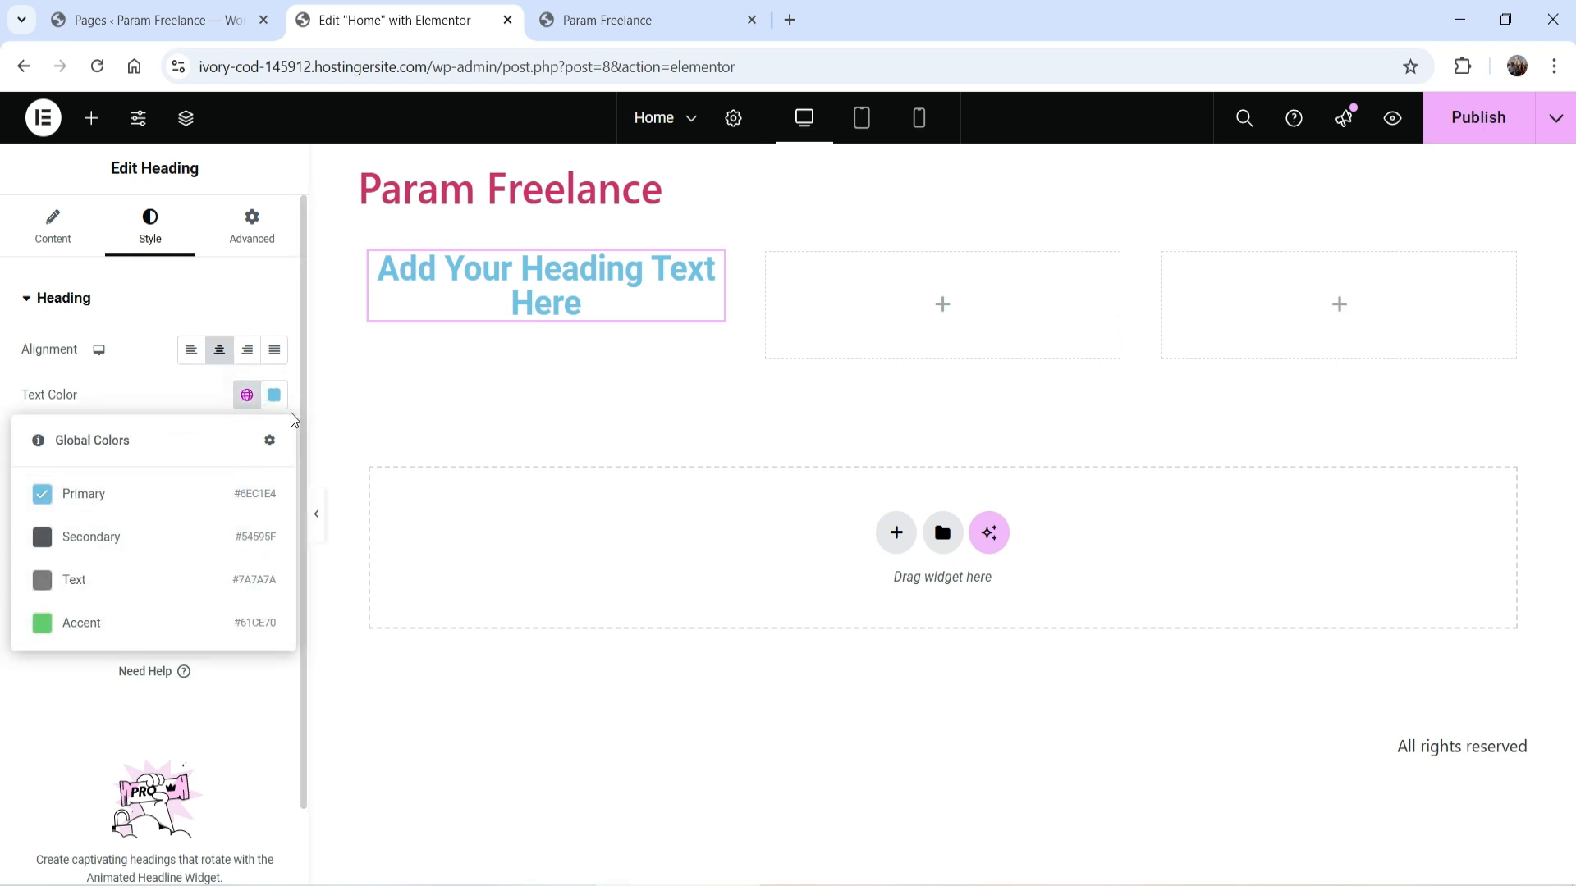
{"action": "left_click", "coordinate": [187, 387]}
Step: Set the global Primary color to #132F3B in the site settings
{"action": "left_click", "coordinate": [136, 129]}
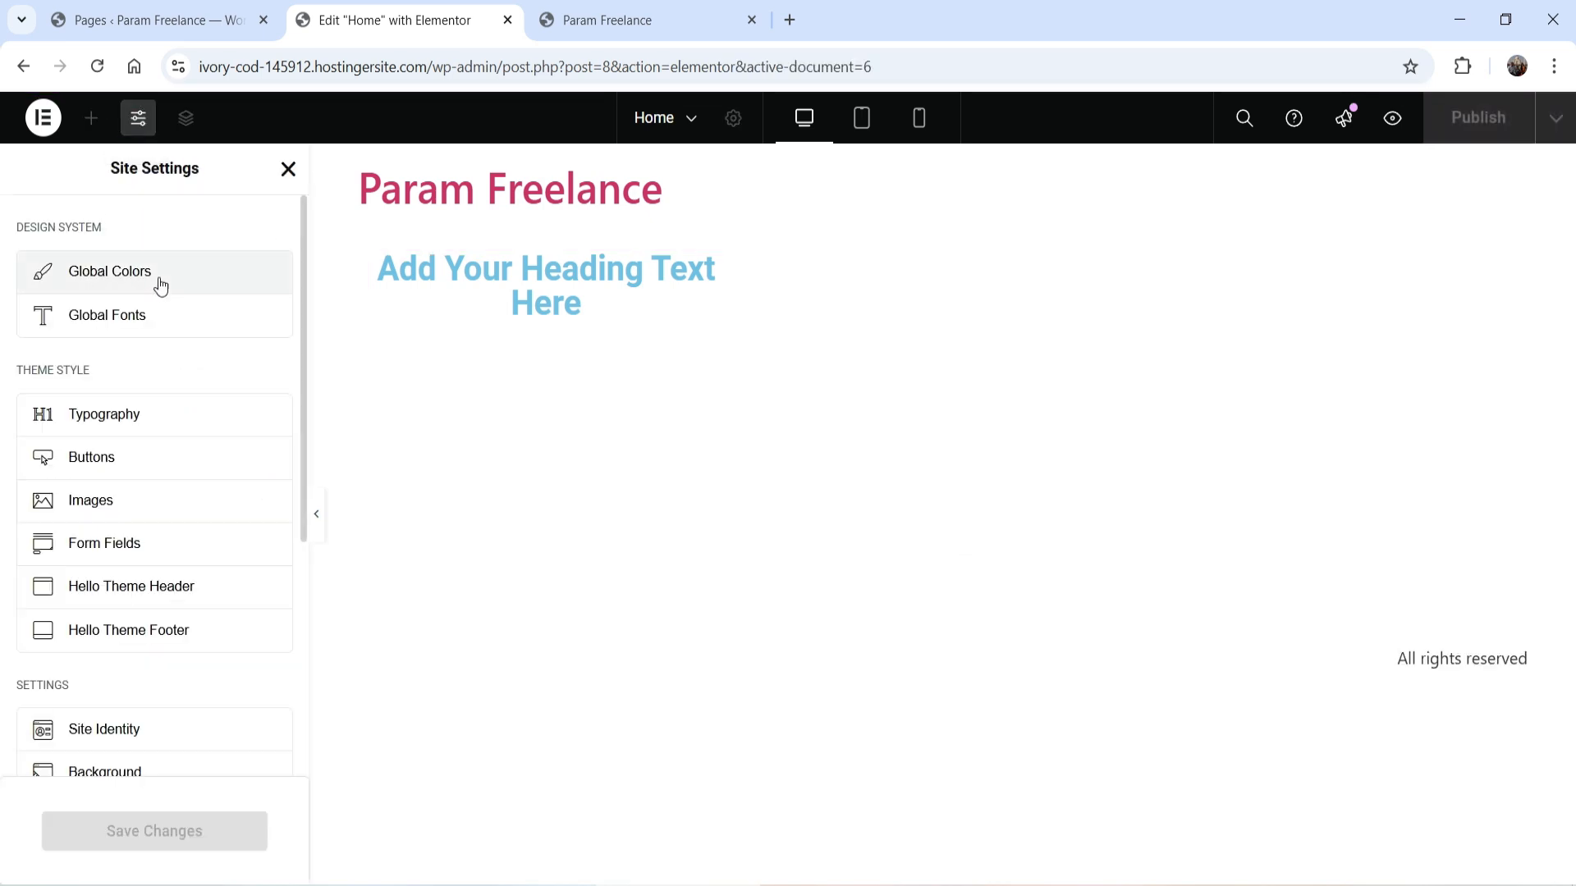
{"action": "left_click", "coordinate": [137, 274]}
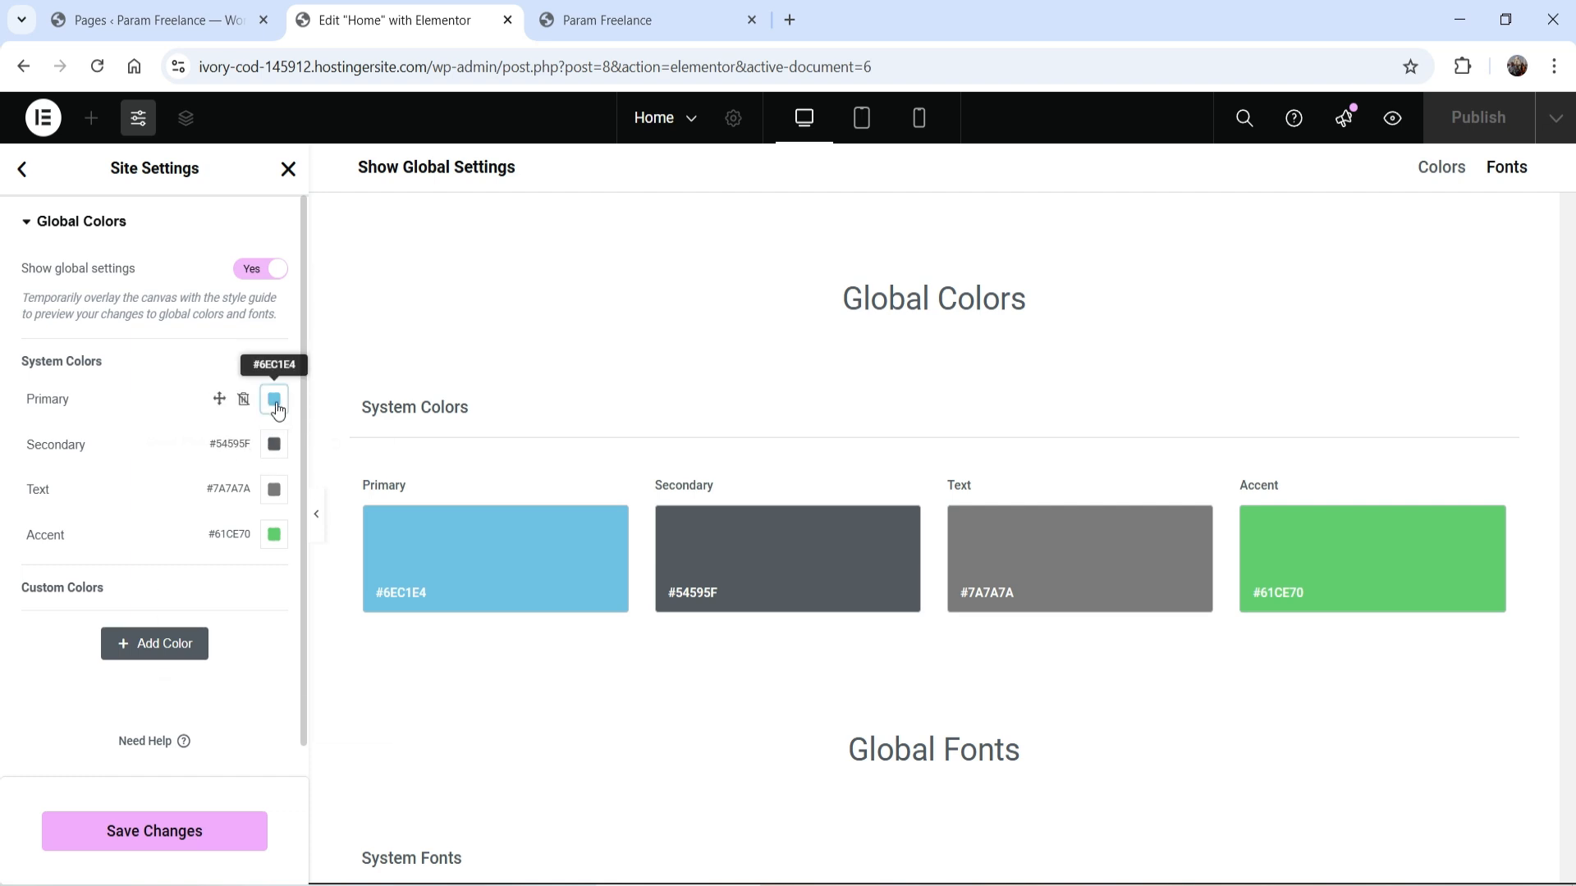
{"action": "left_click", "coordinate": [274, 398]}
{"action": "left_click", "coordinate": [317, 609]}
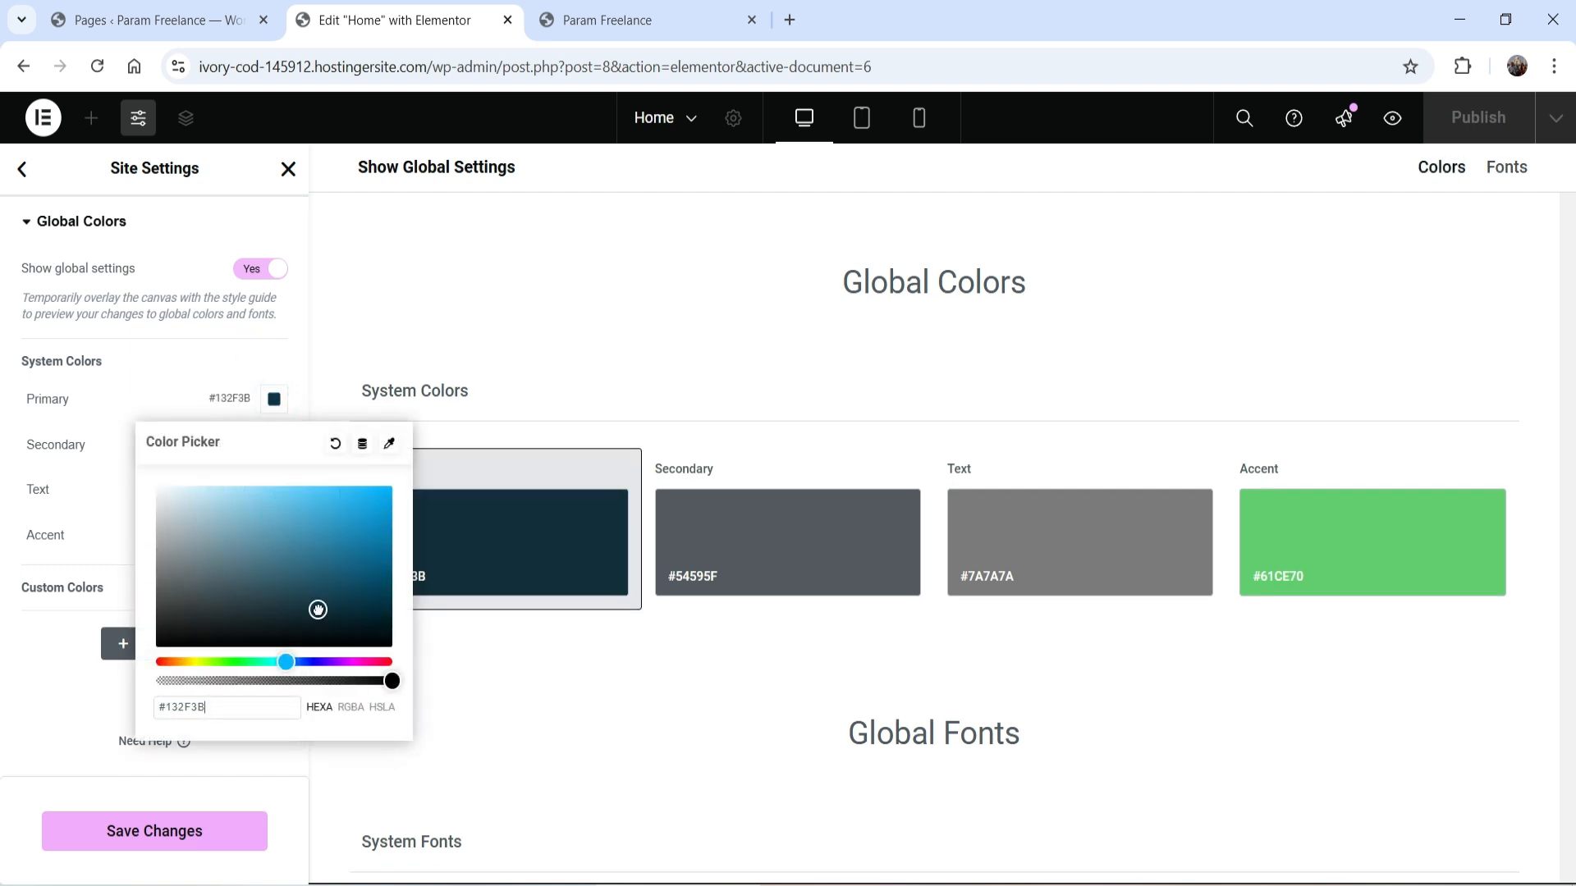
{"action": "left_click", "coordinate": [79, 443]}
Step: Set the global Accent color to #076B15 and the Text color to #272121, then save and close the site settings
{"action": "left_click", "coordinate": [274, 534]}
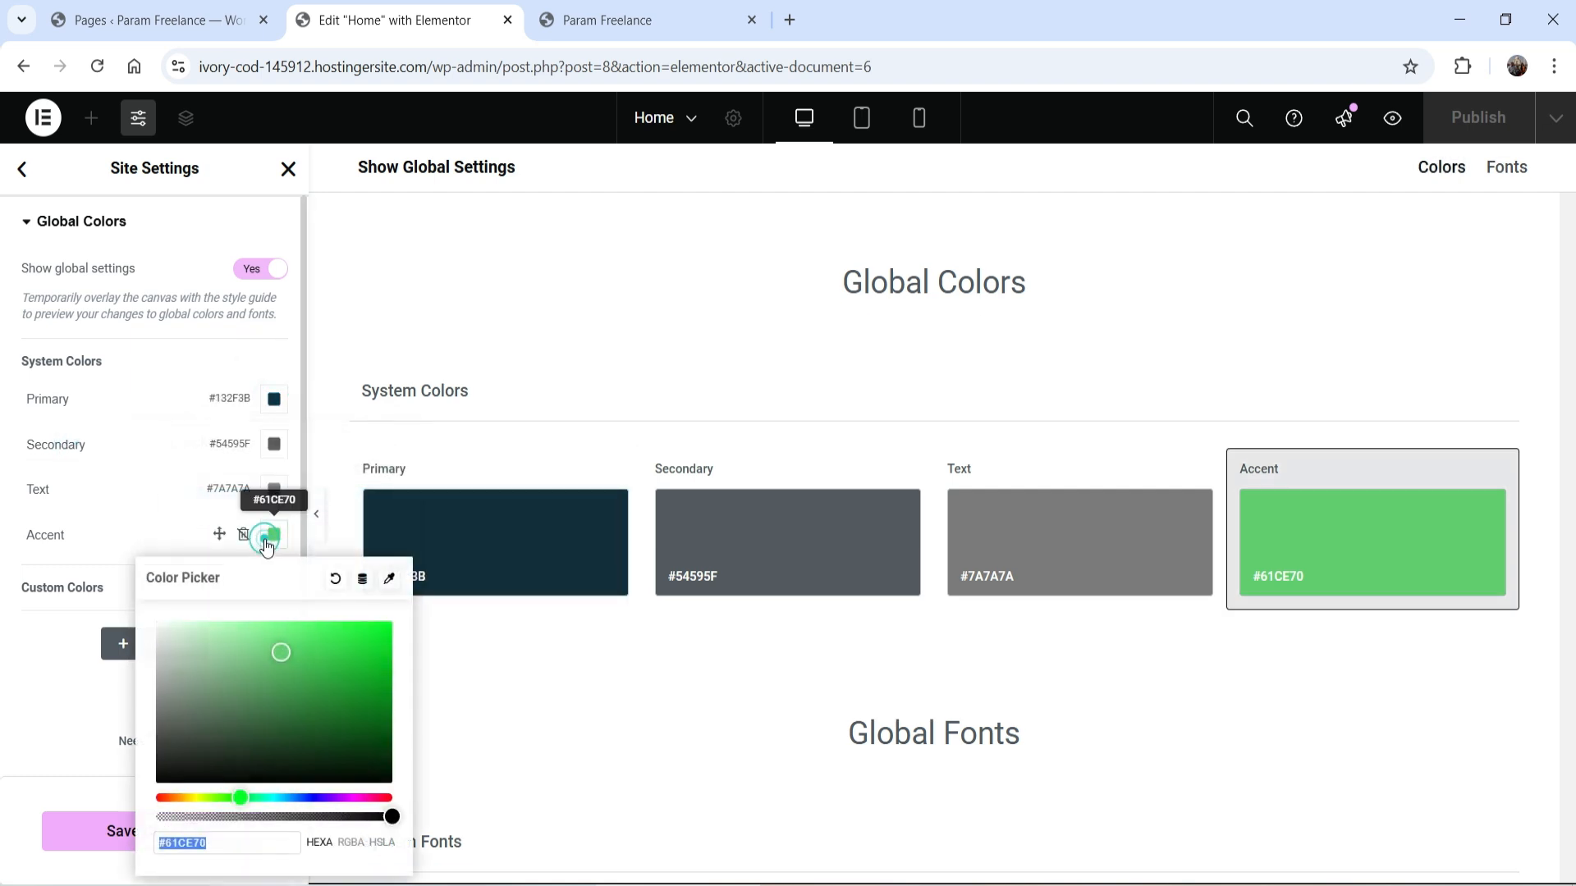
{"action": "mouse_move", "coordinate": [285, 649]}
{"action": "left_mouse_down"}
{"action": "mouse_move", "coordinate": [367, 688]}
{"action": "mouse_move", "coordinate": [376, 714]}
{"action": "left_mouse_up"}
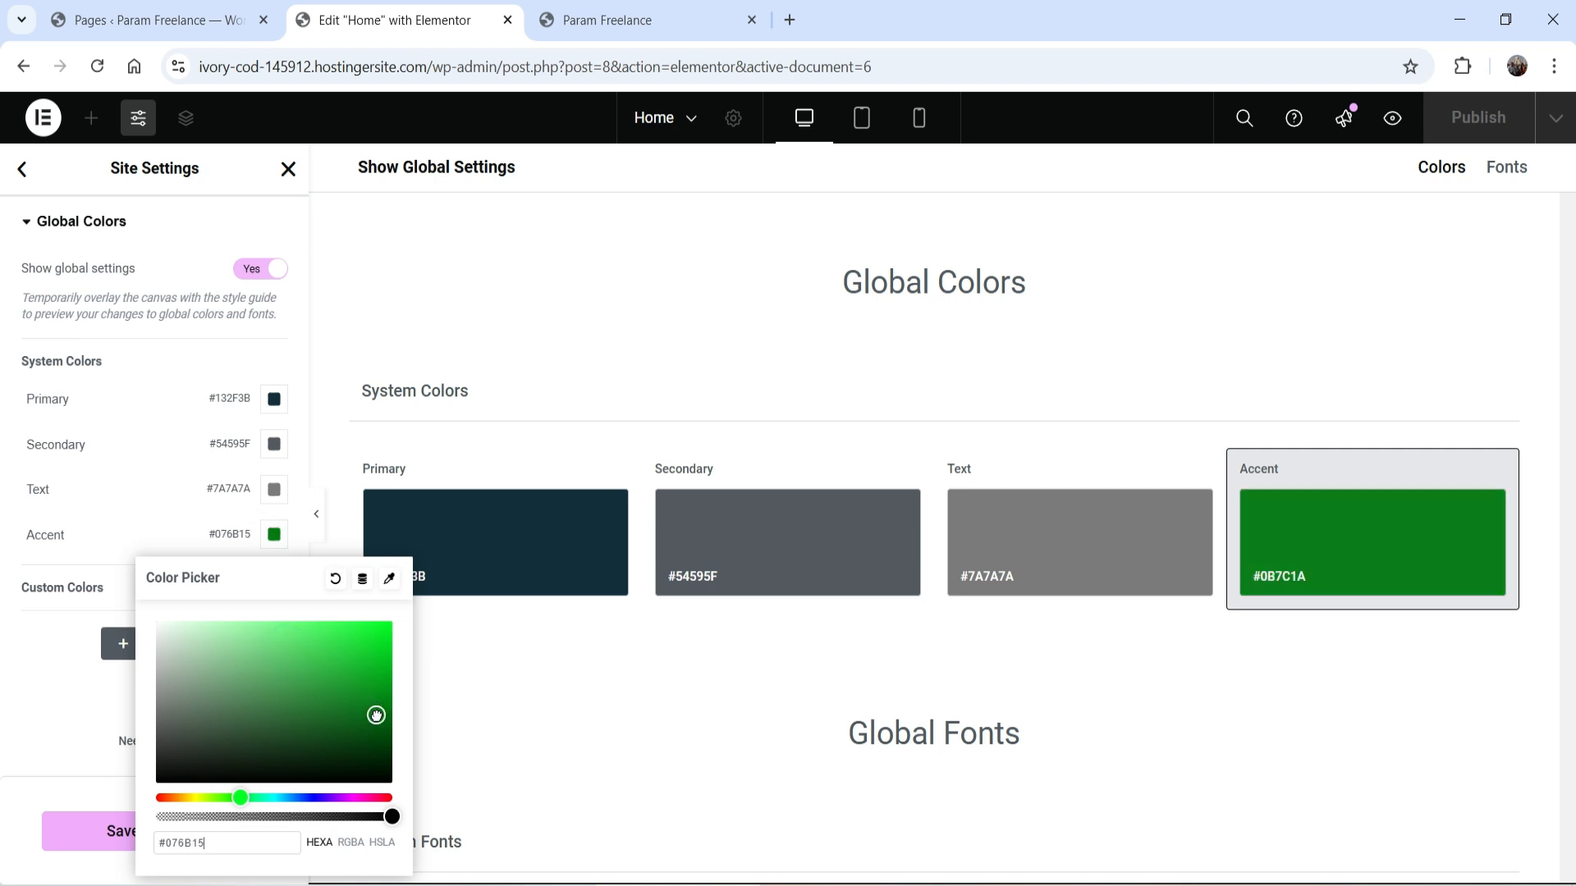
{"action": "left_click", "coordinate": [274, 492]}
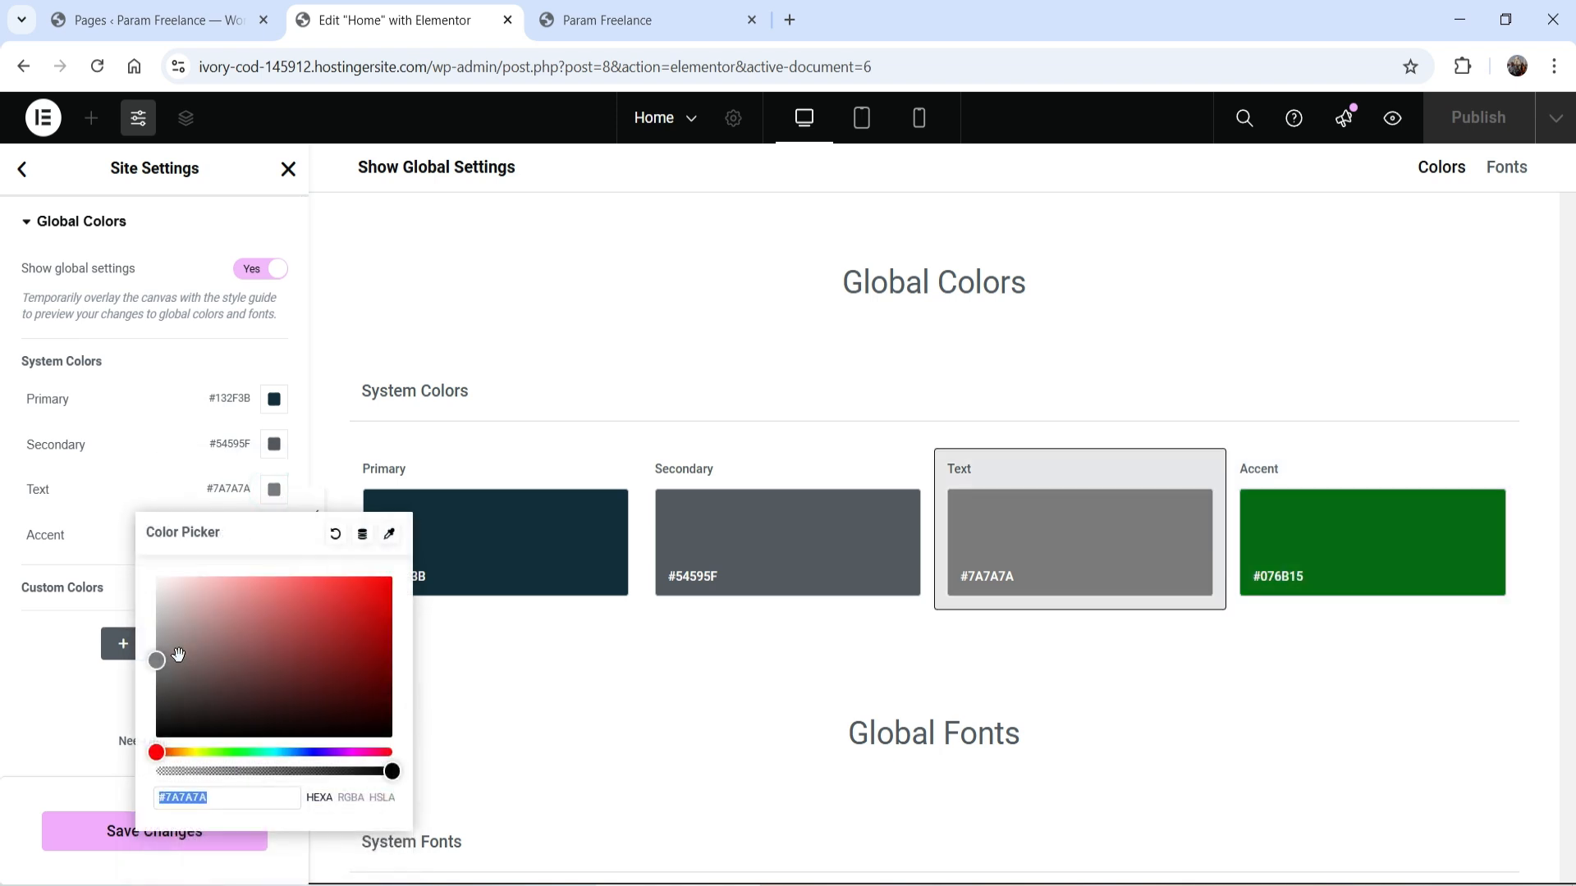
{"action": "left_click_drag", "start_coordinate": [161, 659], "coordinate": [194, 712]}
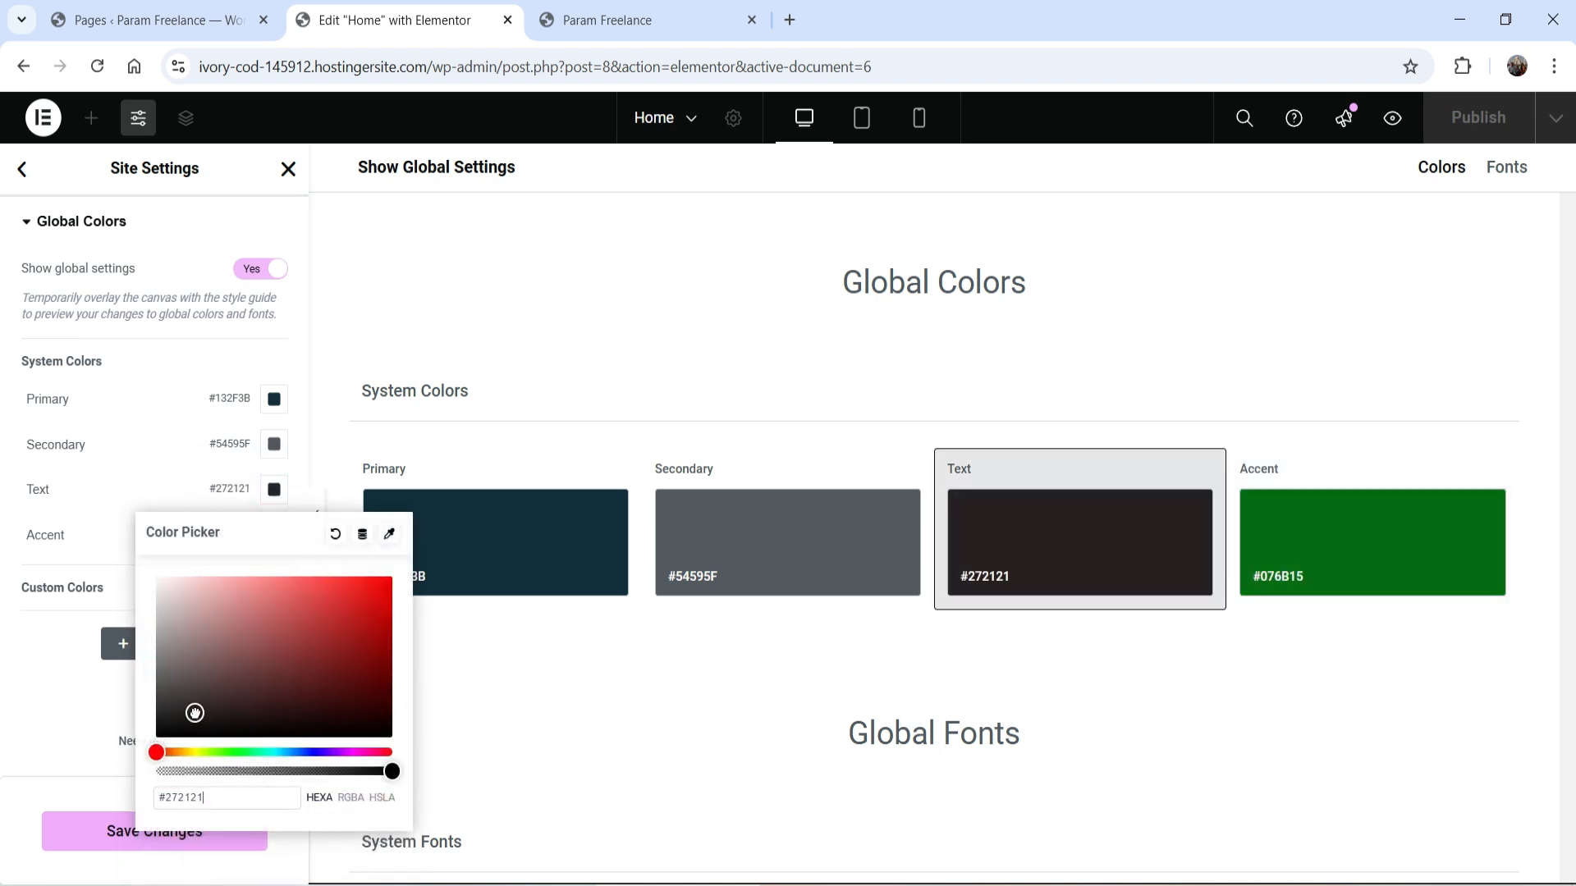
{"action": "left_click", "coordinate": [3, 700]}
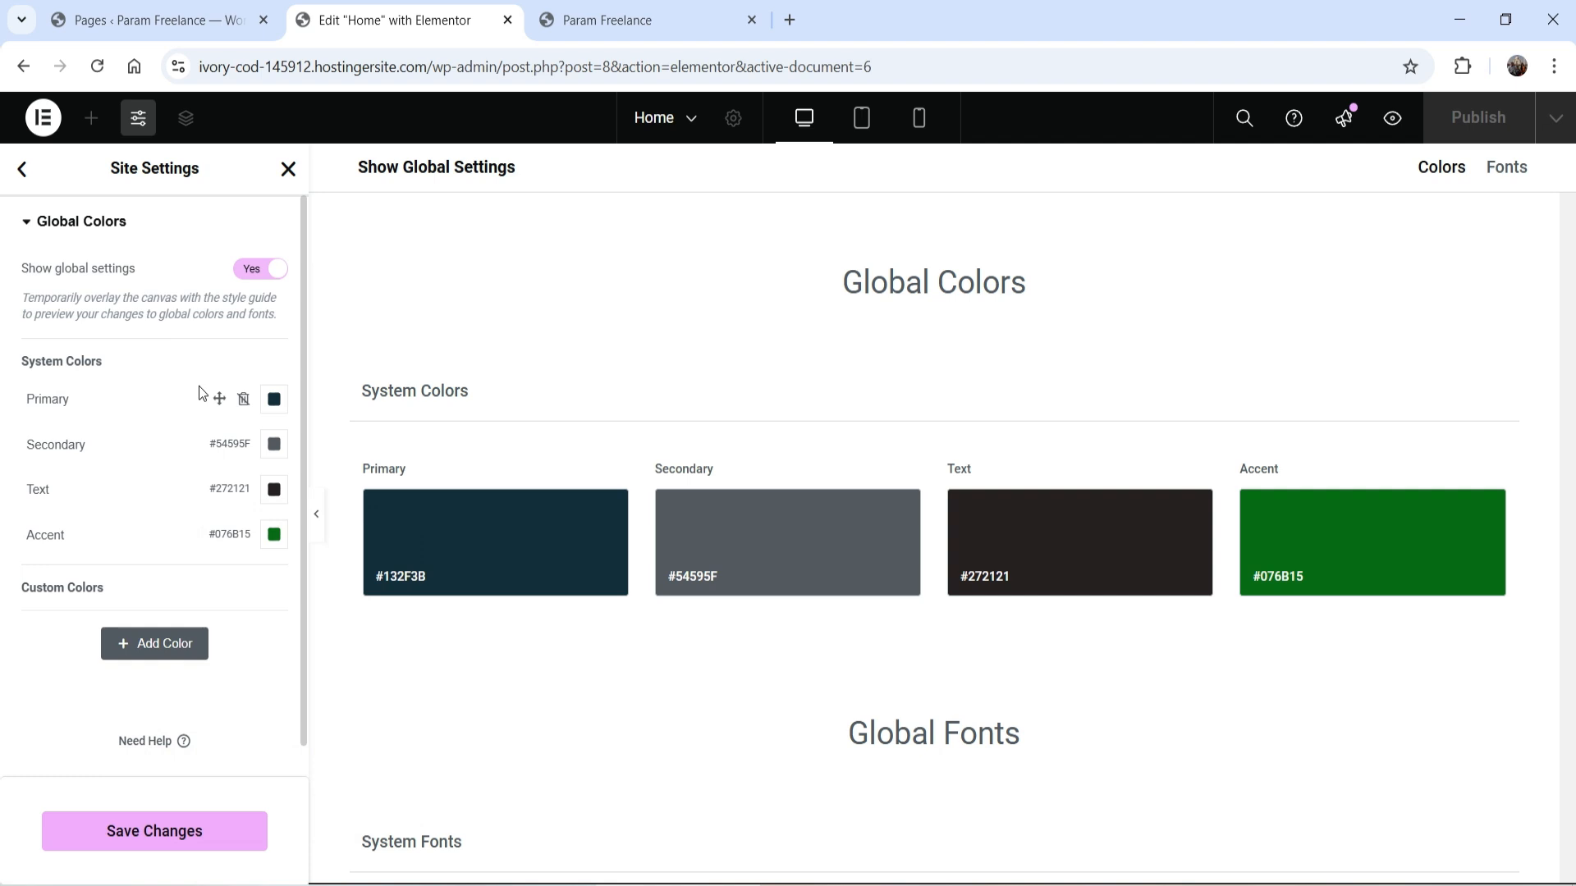
{"action": "left_click", "coordinate": [140, 834]}
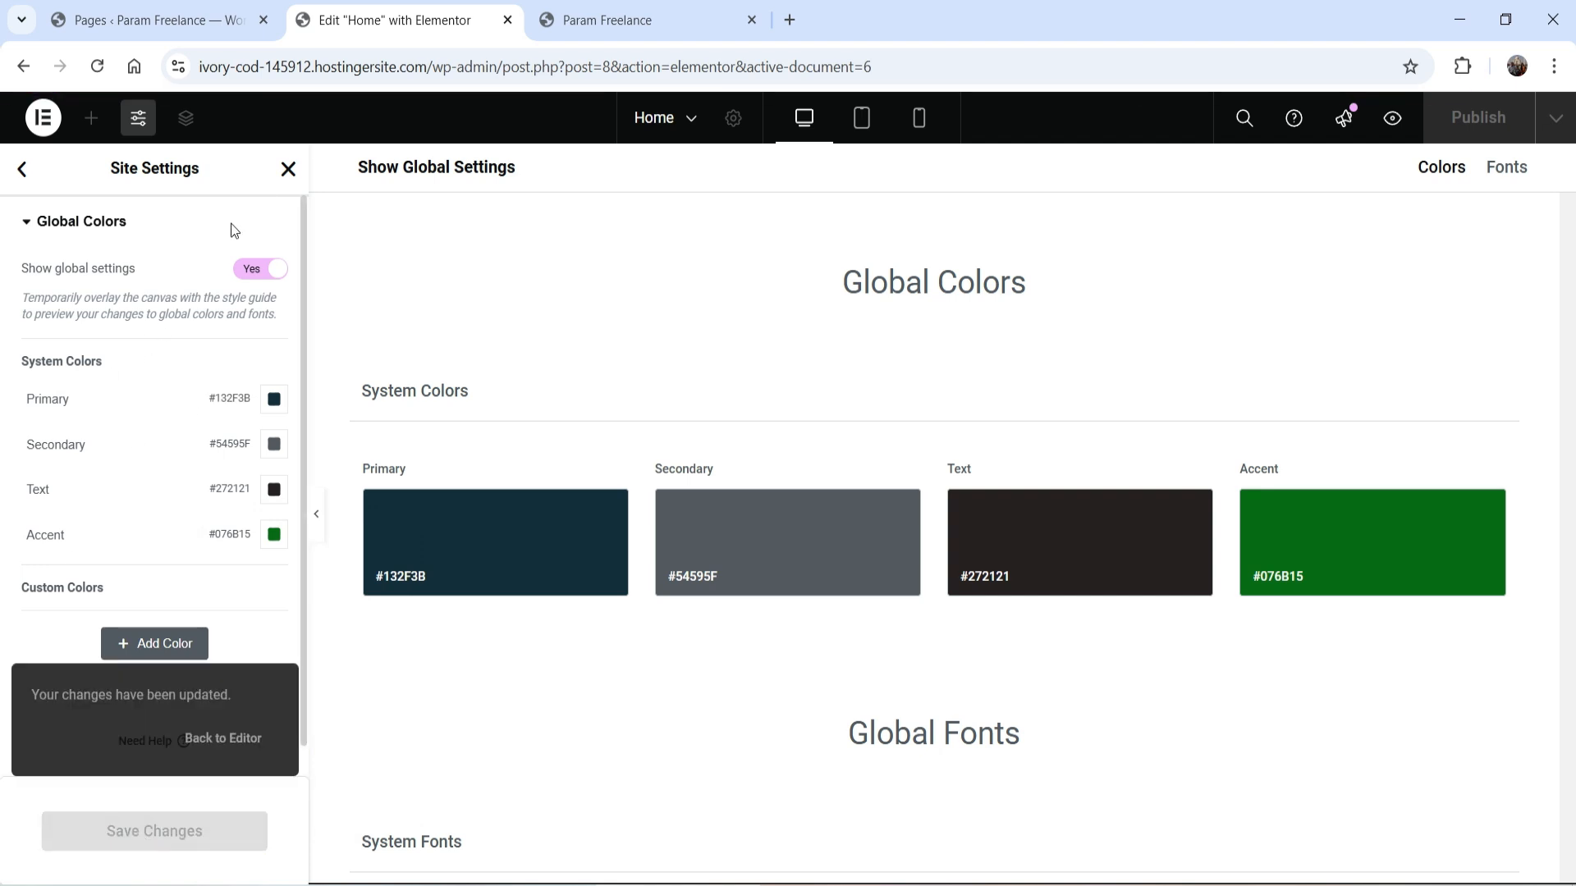
{"action": "left_click", "coordinate": [288, 169]}
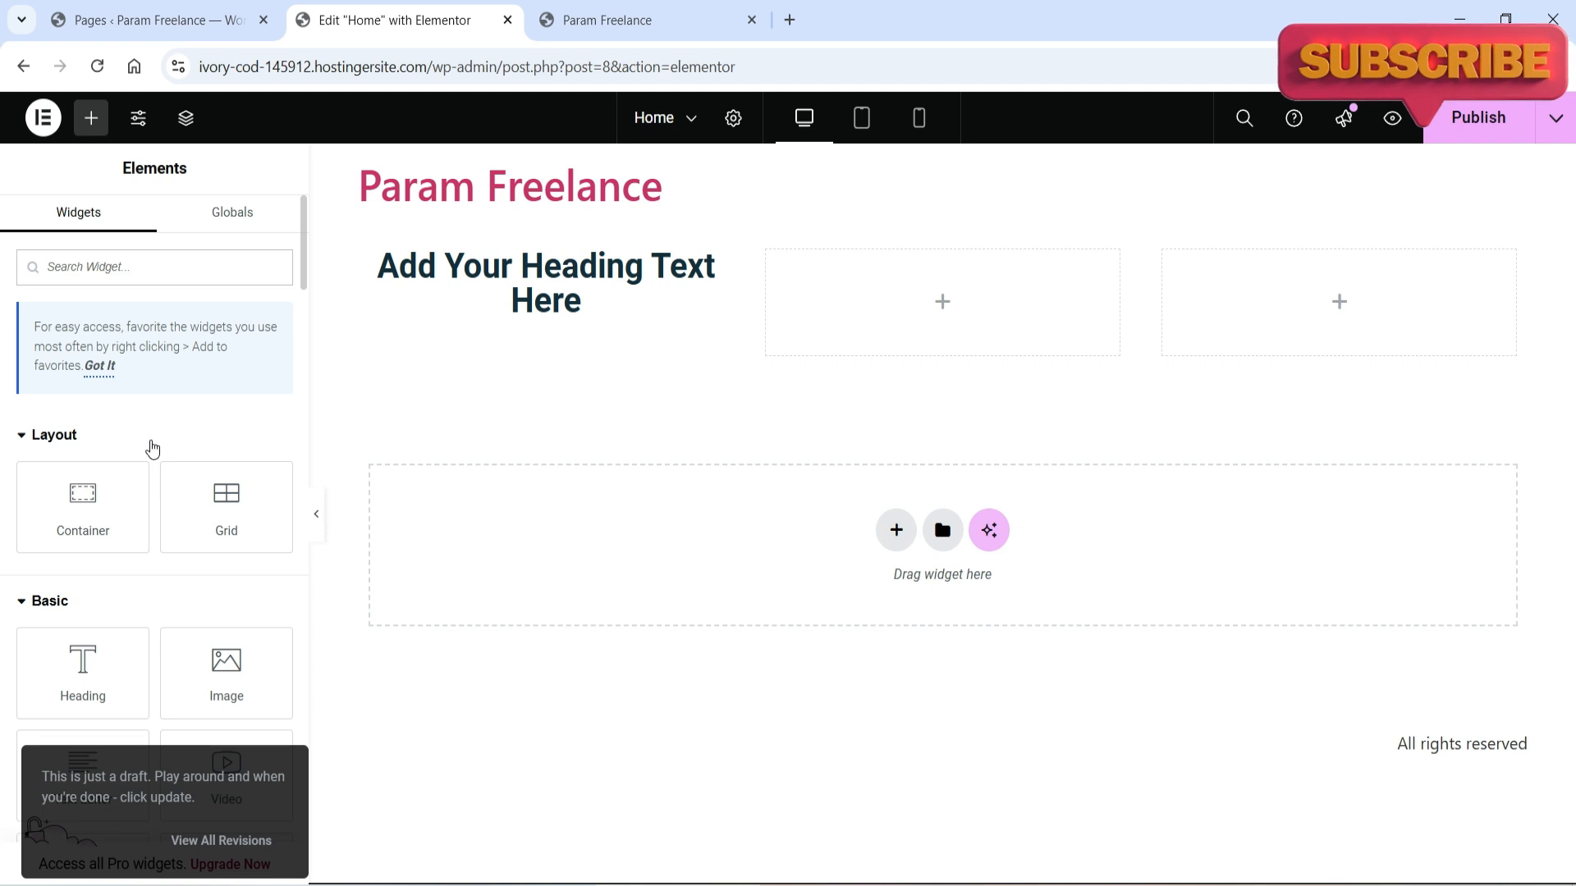
Step: Apply the global Accent color to the text of the heading in the first inner container
{"action": "left_click", "coordinate": [578, 296]}
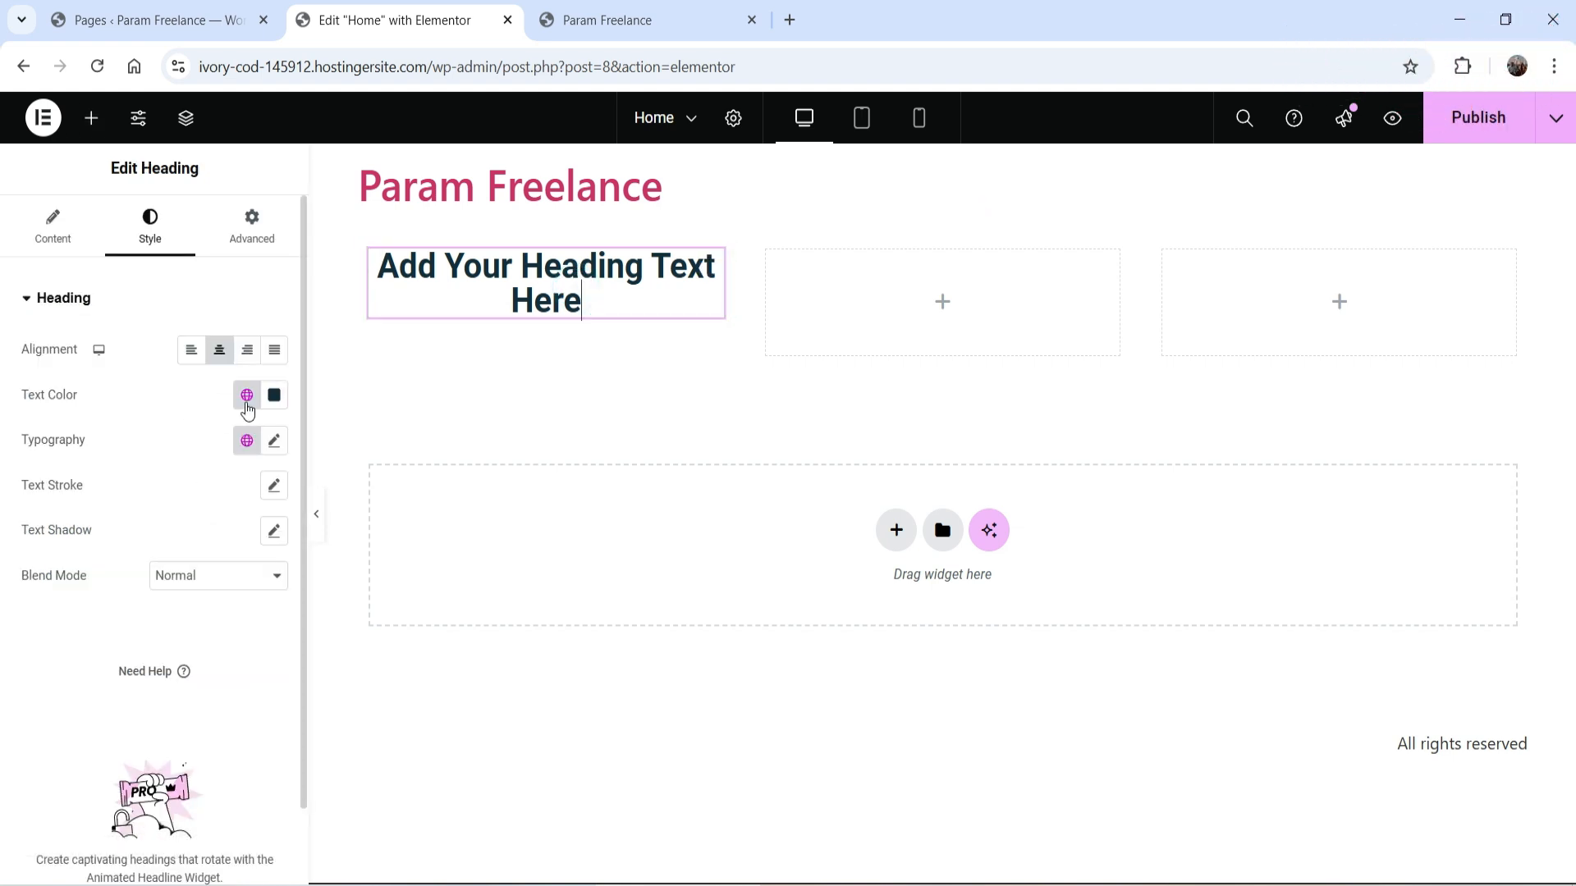
{"action": "left_click", "coordinate": [246, 400]}
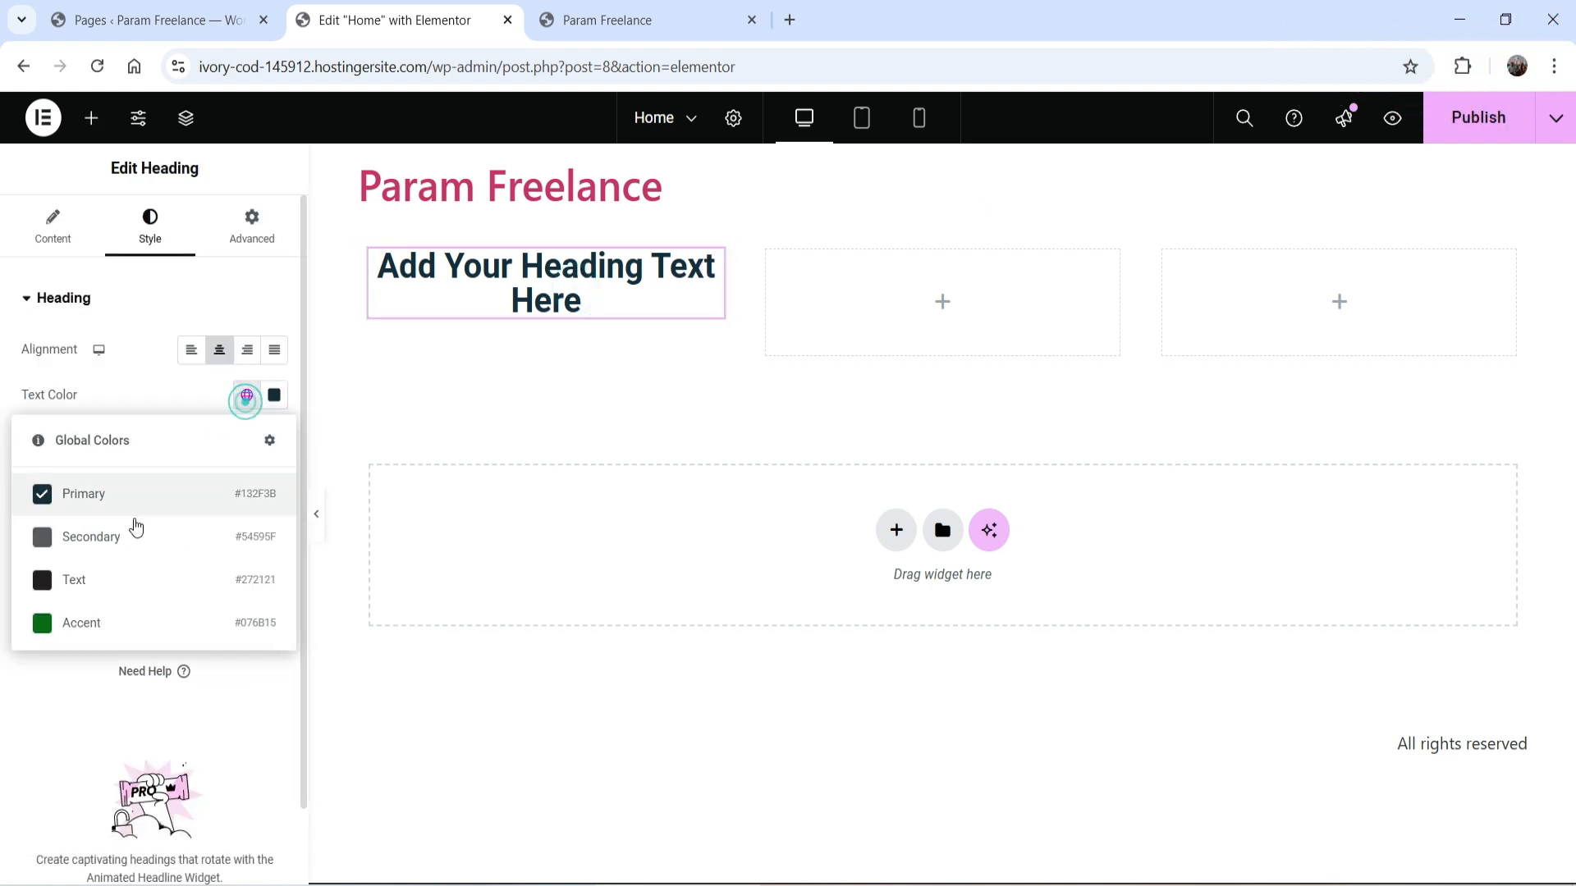
{"action": "left_click", "coordinate": [66, 623]}
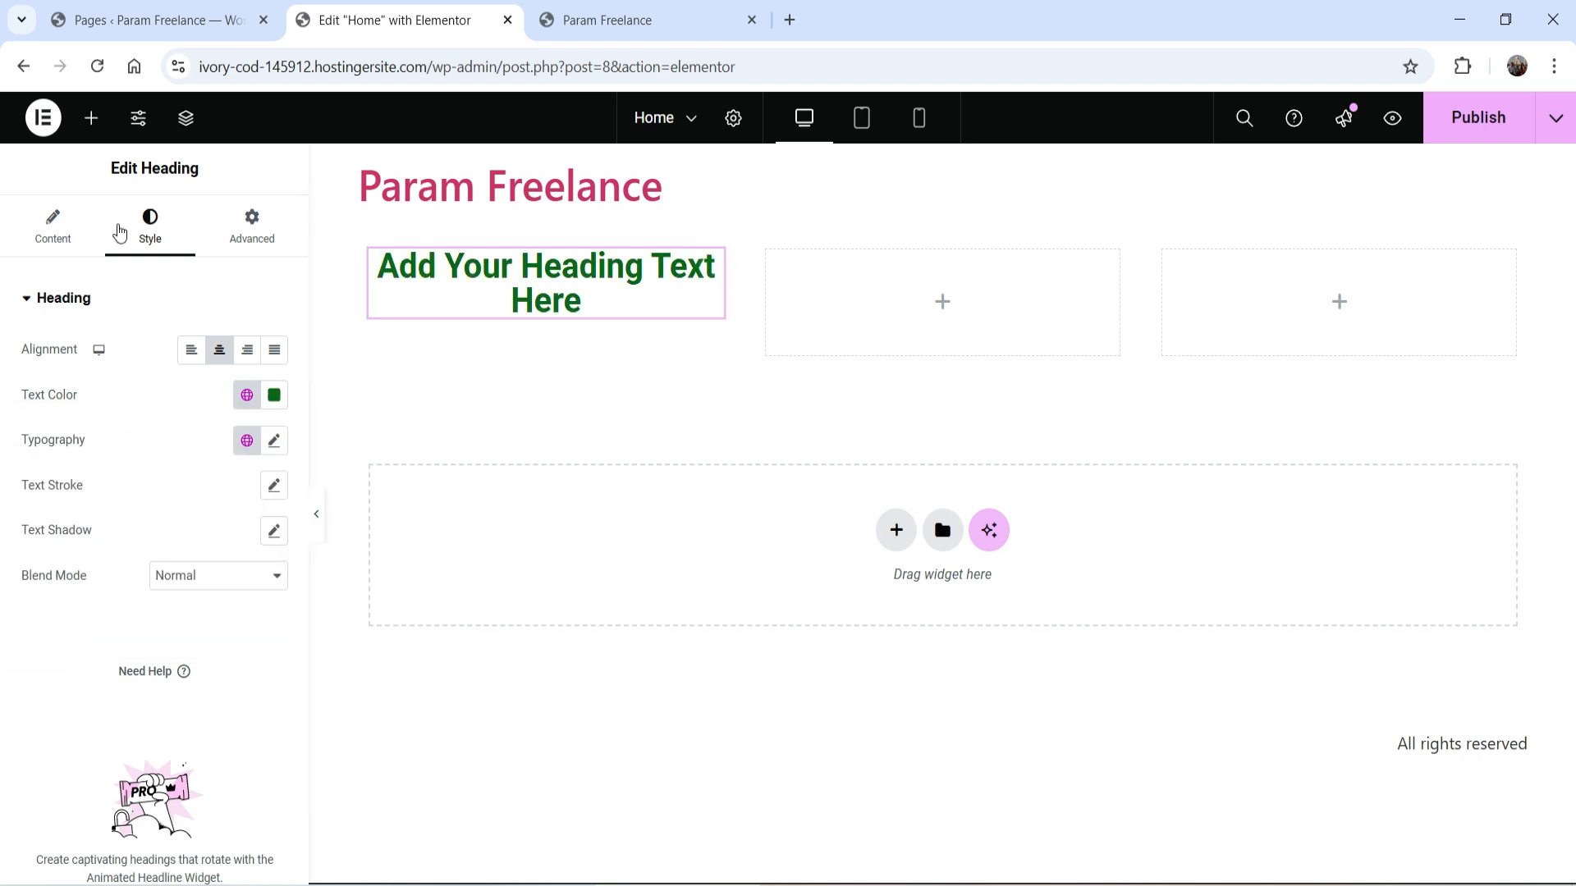
Step: Add an Image widget to the second inner container and fill it with the Childcare picture uploaded from the Desktop
{"action": "left_click", "coordinate": [91, 118]}
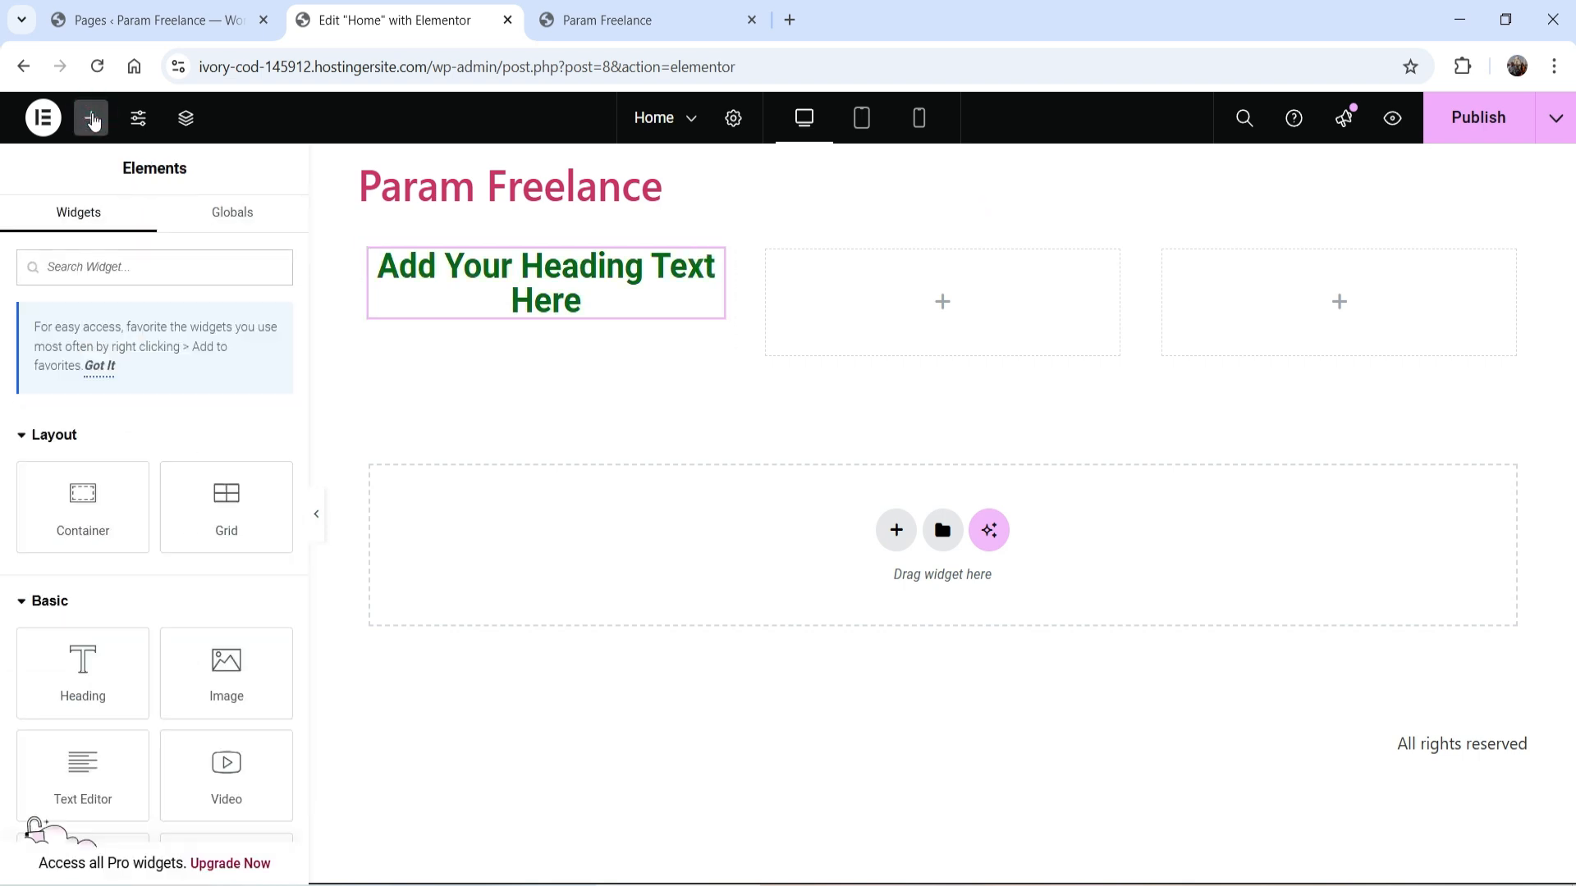
{"action": "left_click_drag", "start_coordinate": [234, 684], "coordinate": [903, 330]}
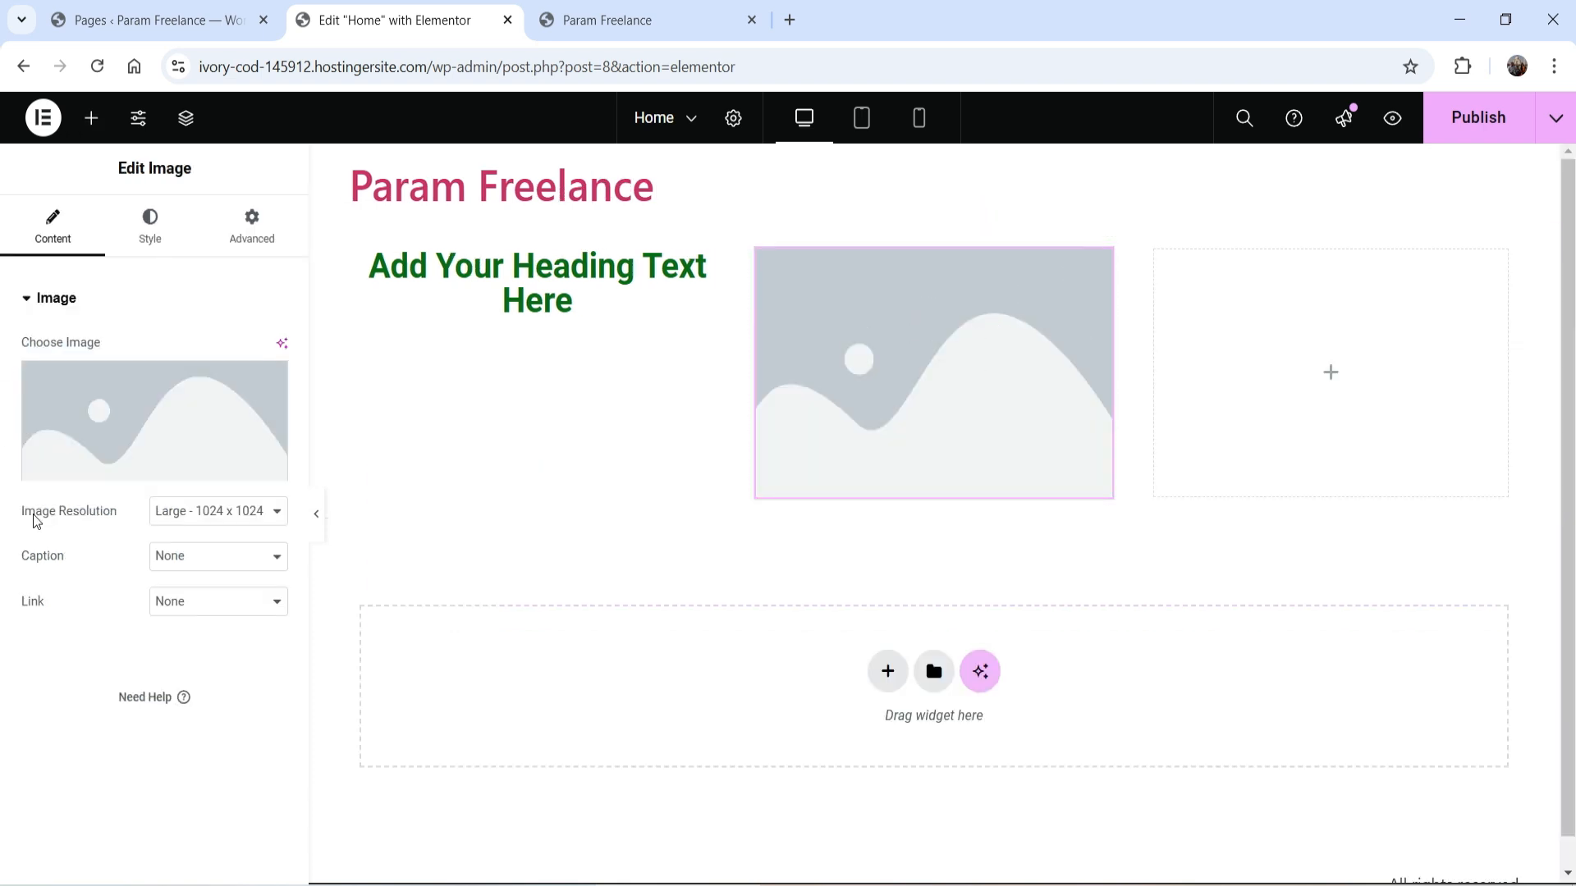
{"action": "mouse_move", "coordinate": [35, 408]}
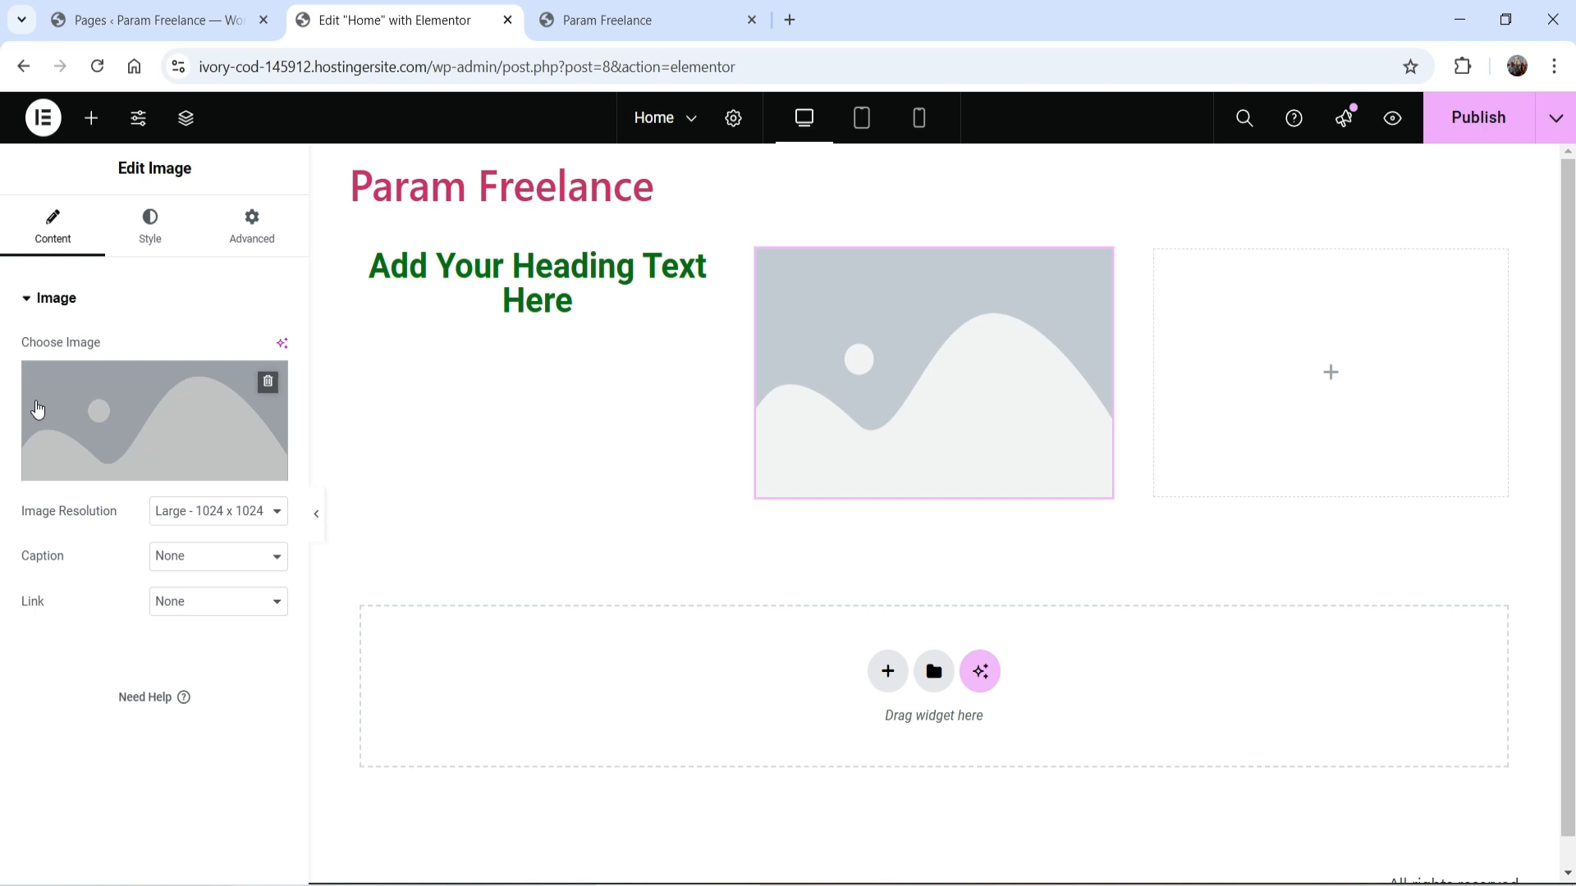
{"action": "left_click", "coordinate": [122, 413]}
{"action": "left_click", "coordinate": [389, 199]}
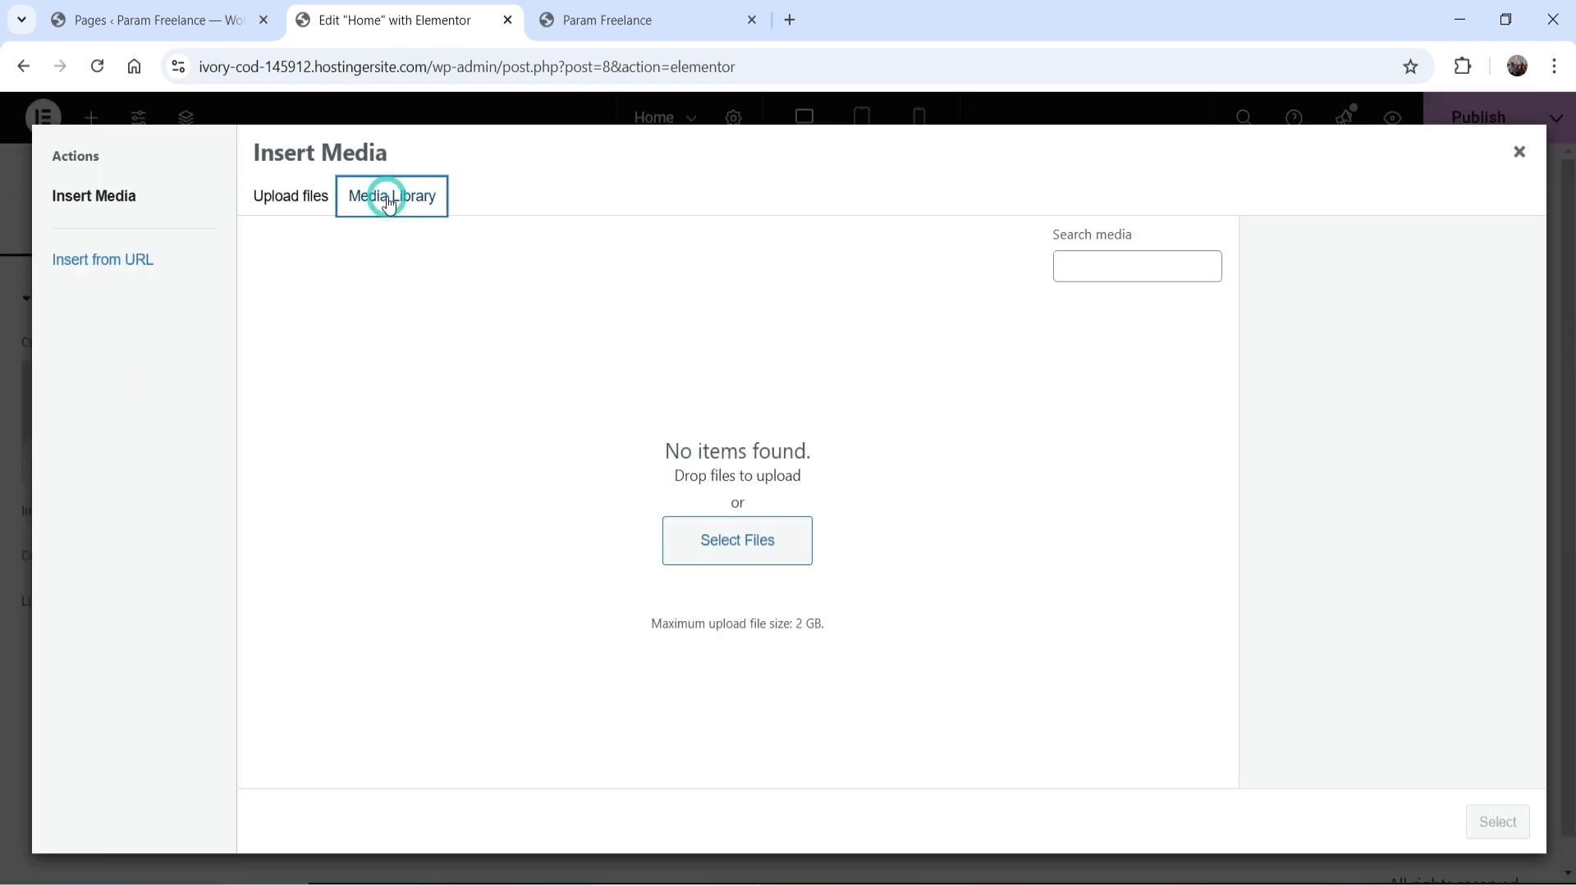
{"action": "left_click", "coordinate": [312, 197]}
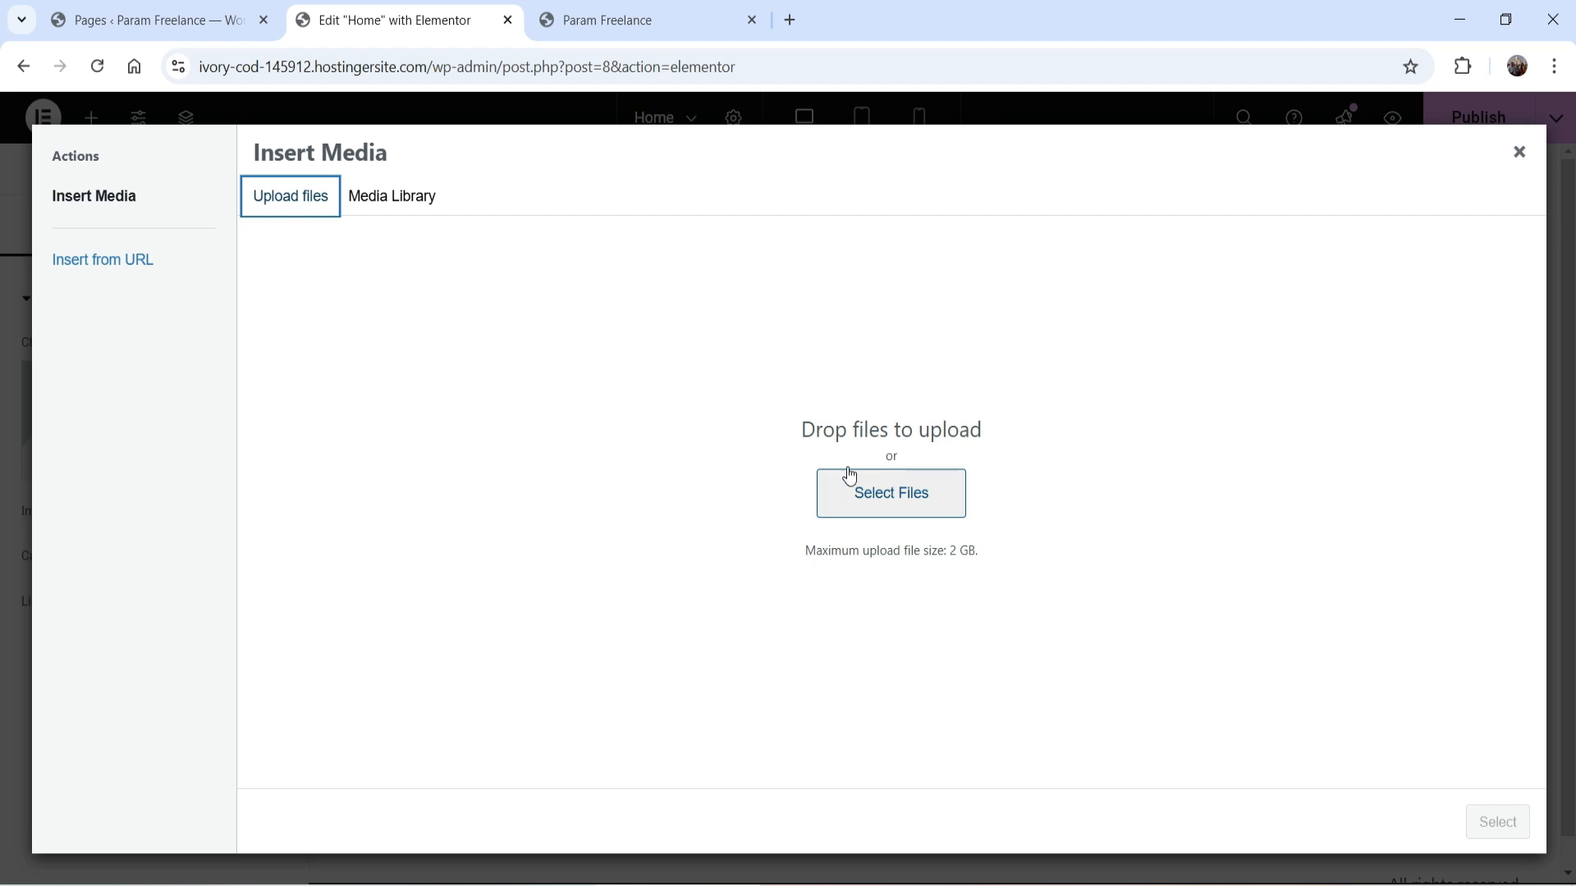
{"action": "left_click", "coordinate": [899, 492]}
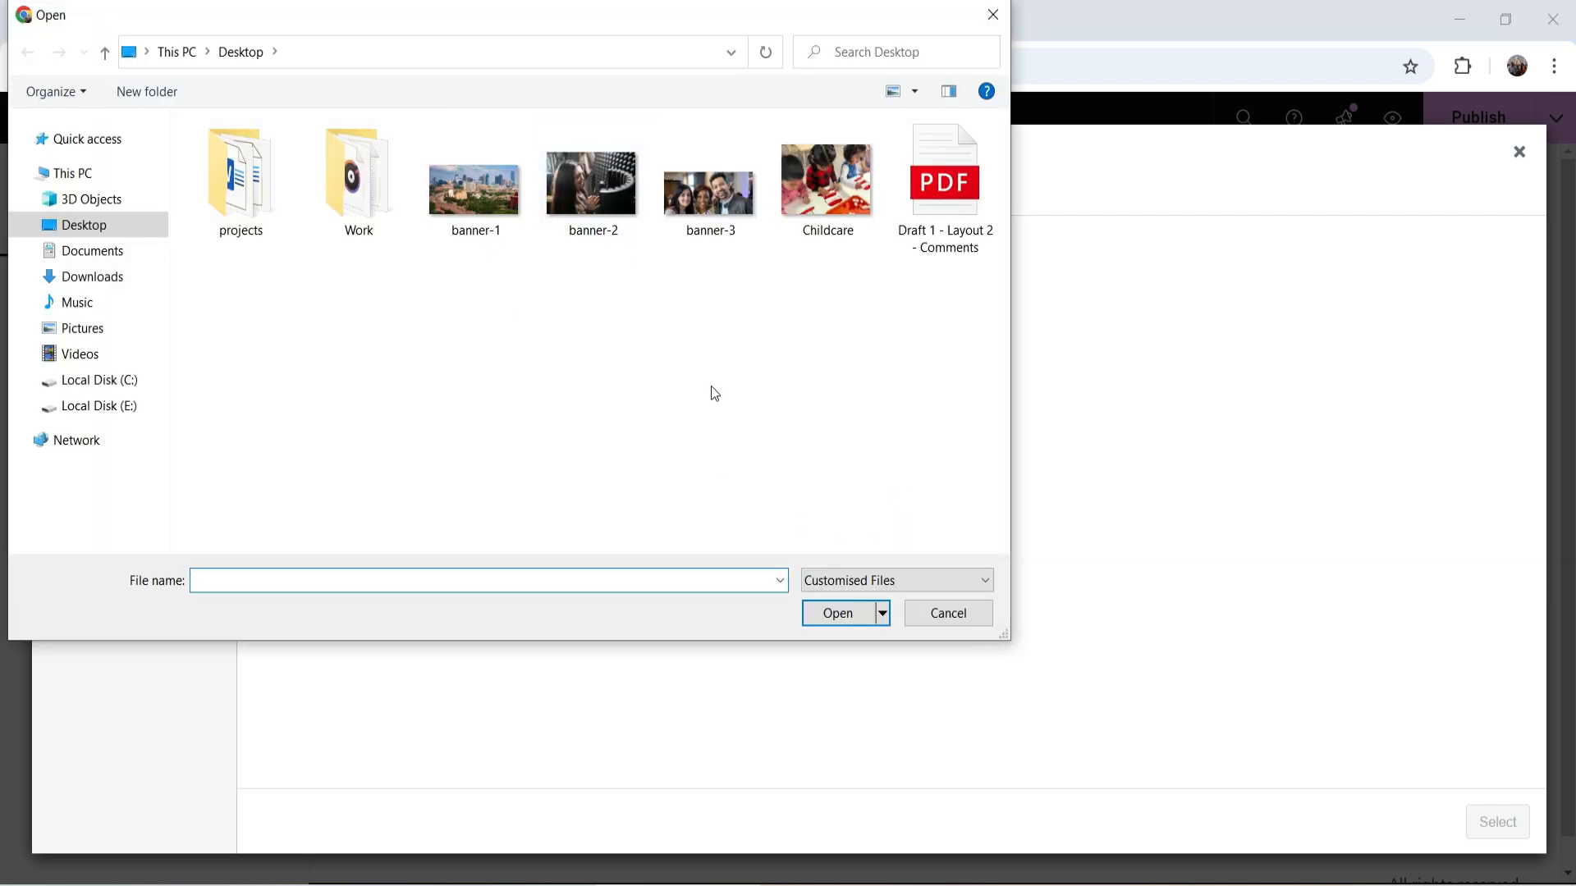
{"action": "left_click", "coordinate": [821, 230]}
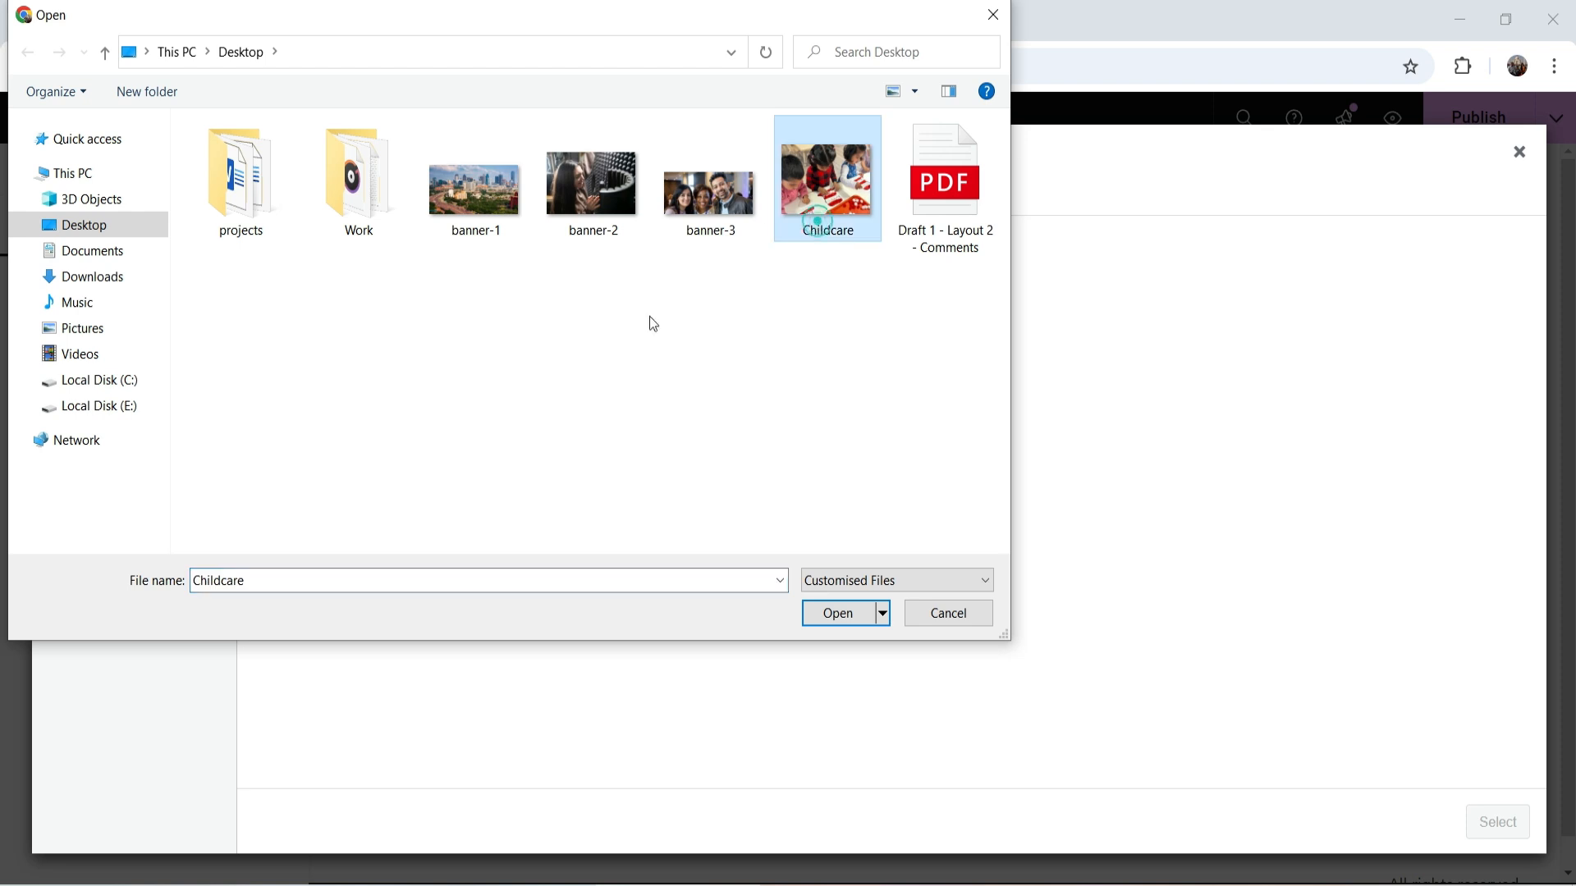
{"action": "left_click", "coordinate": [826, 625]}
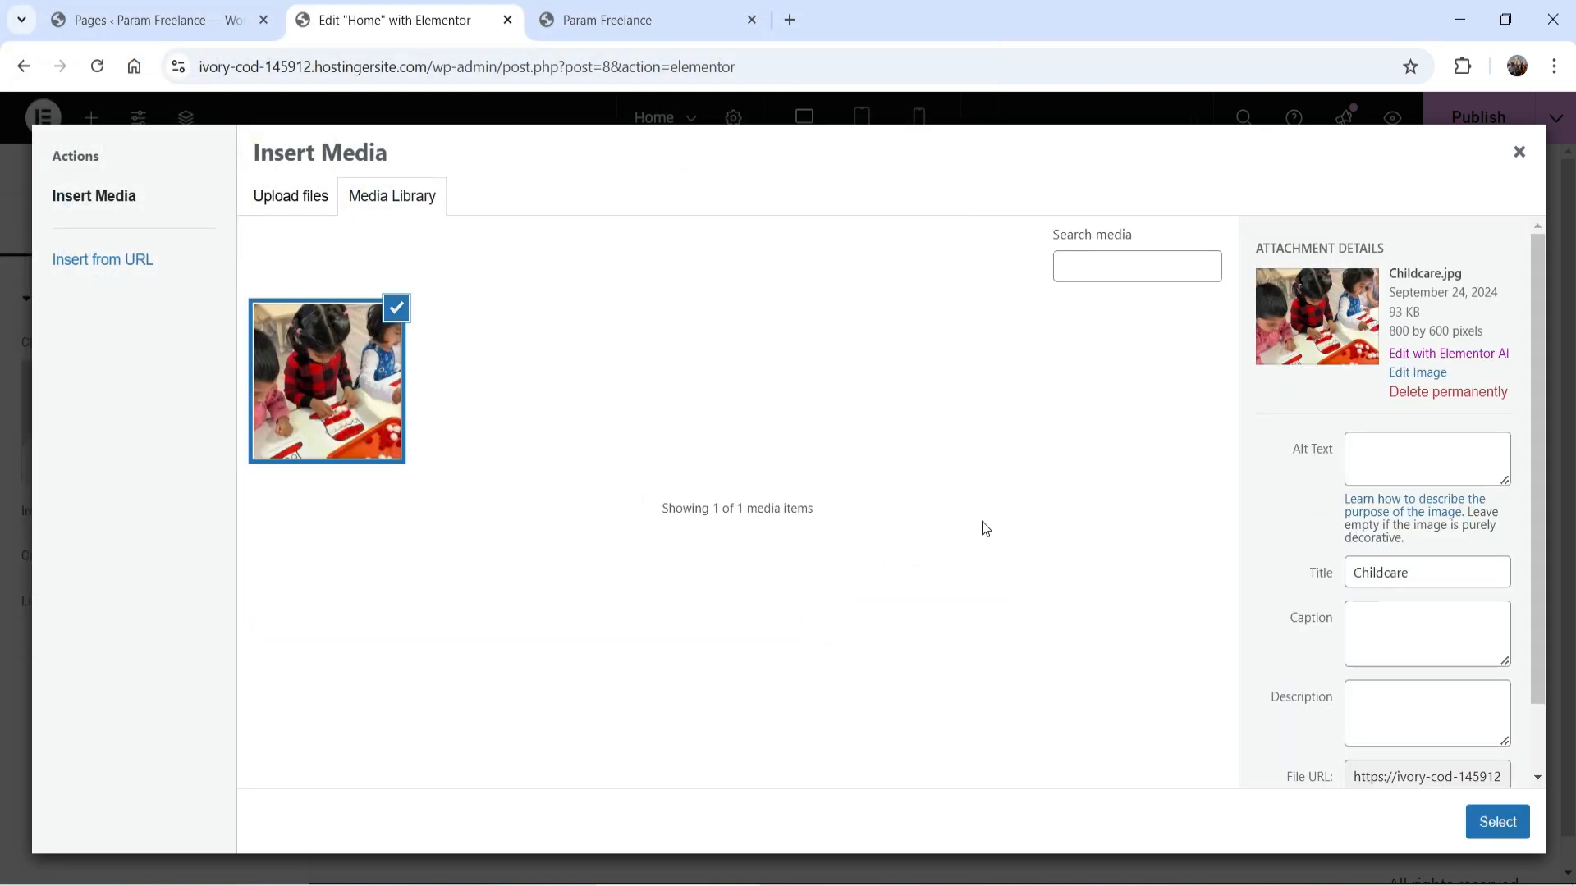
{"action": "left_click", "coordinate": [1498, 823]}
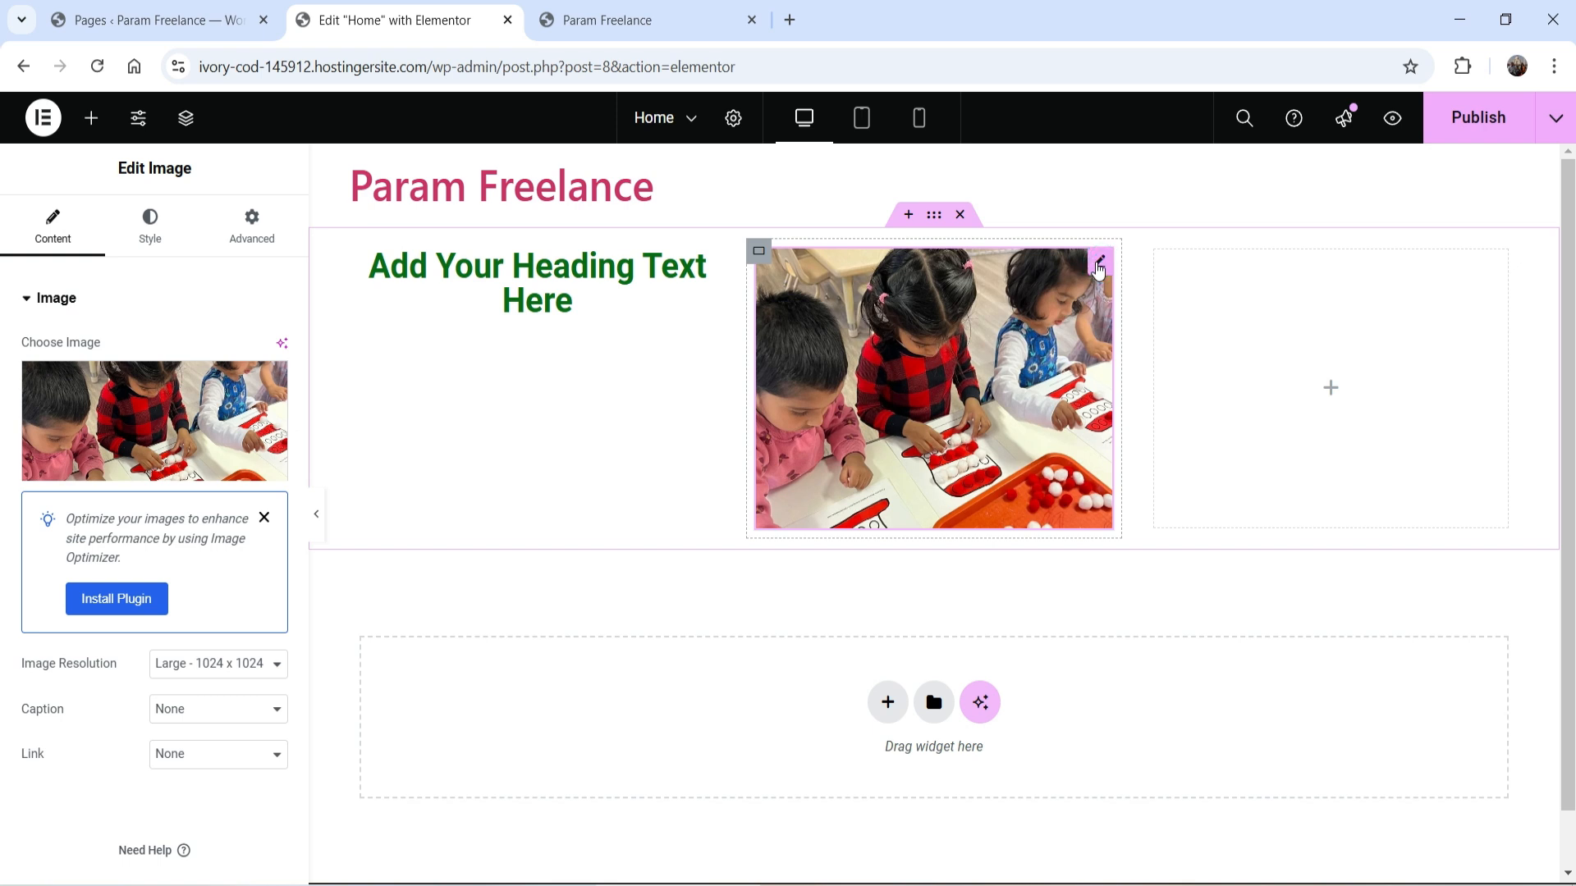
Step: Look through the image's resolution and caption options and try the Custom URL link type
{"action": "scroll", "coordinate": [152, 303], "scroll_direction": "down", "scroll_amount": 1}
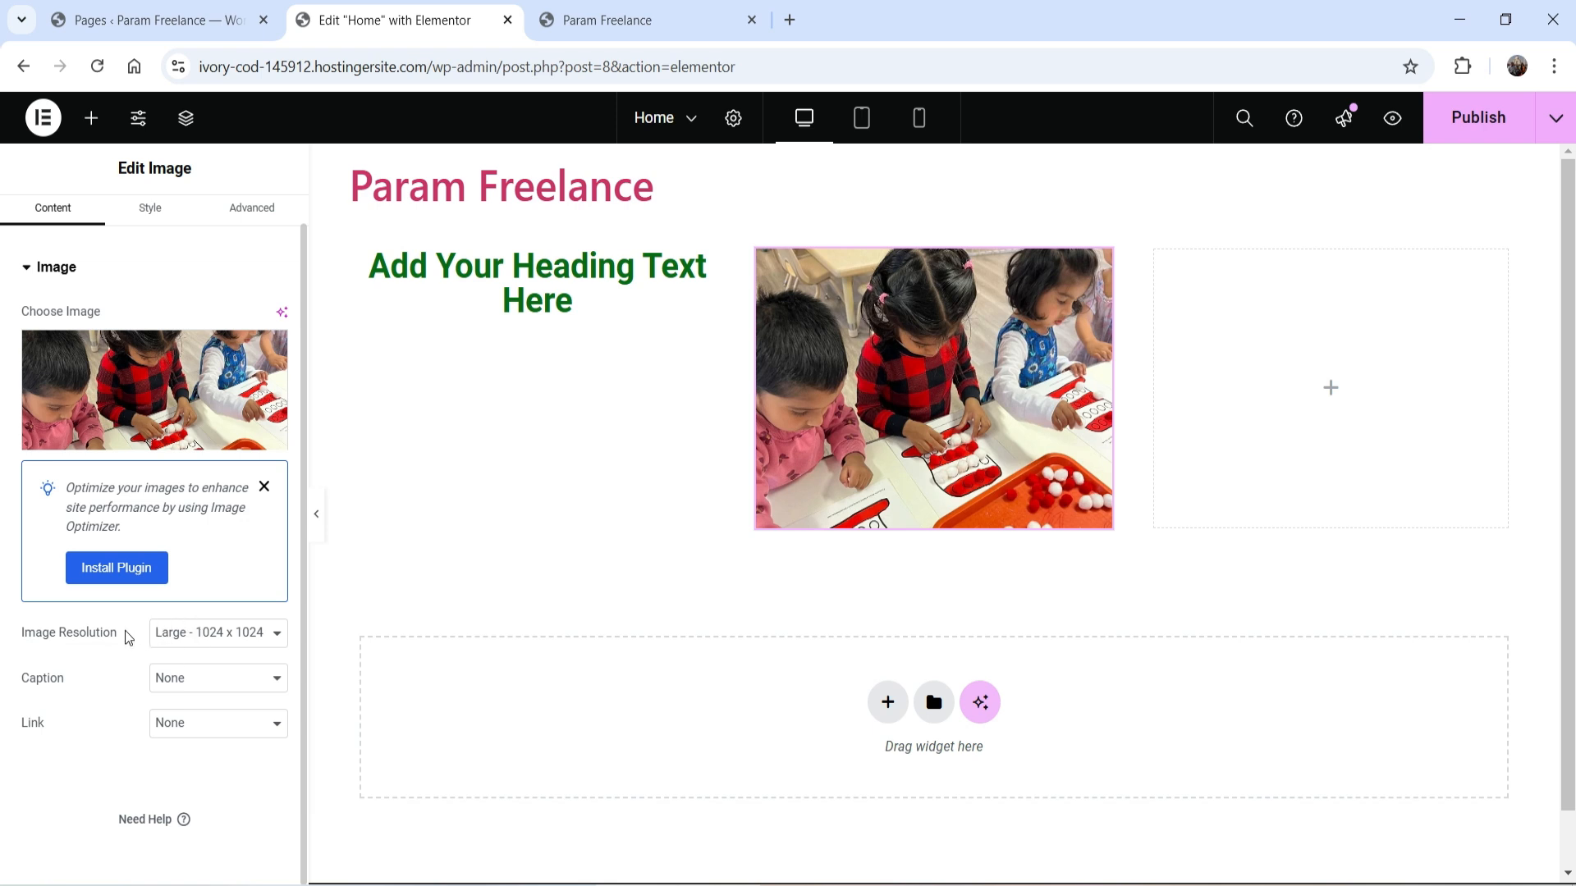
{"action": "left_click", "coordinate": [191, 641]}
{"action": "left_click", "coordinate": [55, 741]}
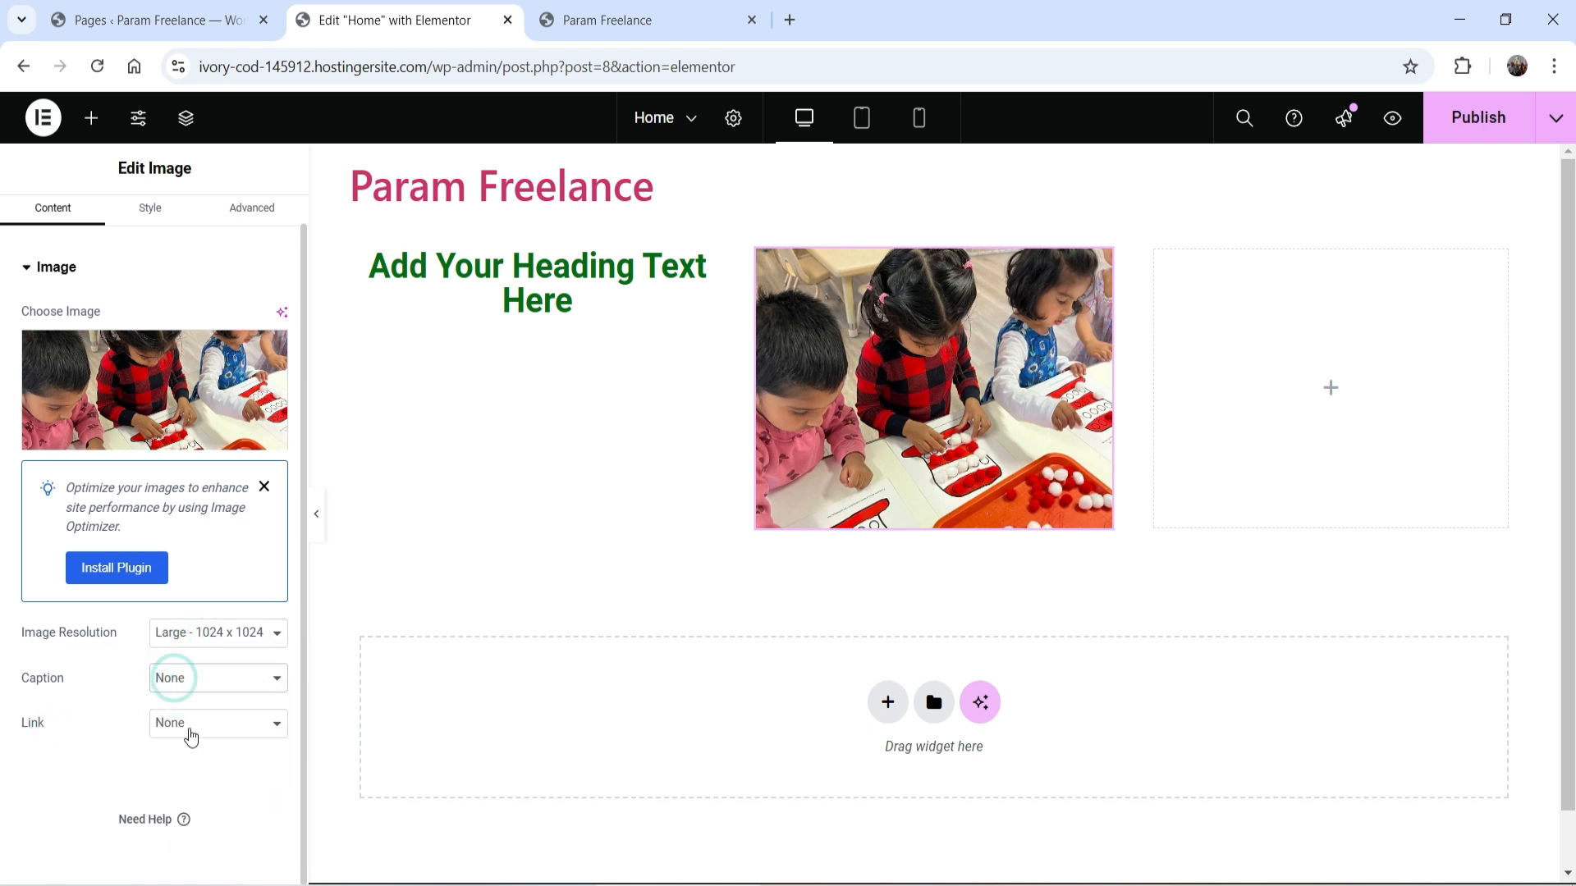
{"action": "left_click", "coordinate": [188, 723]}
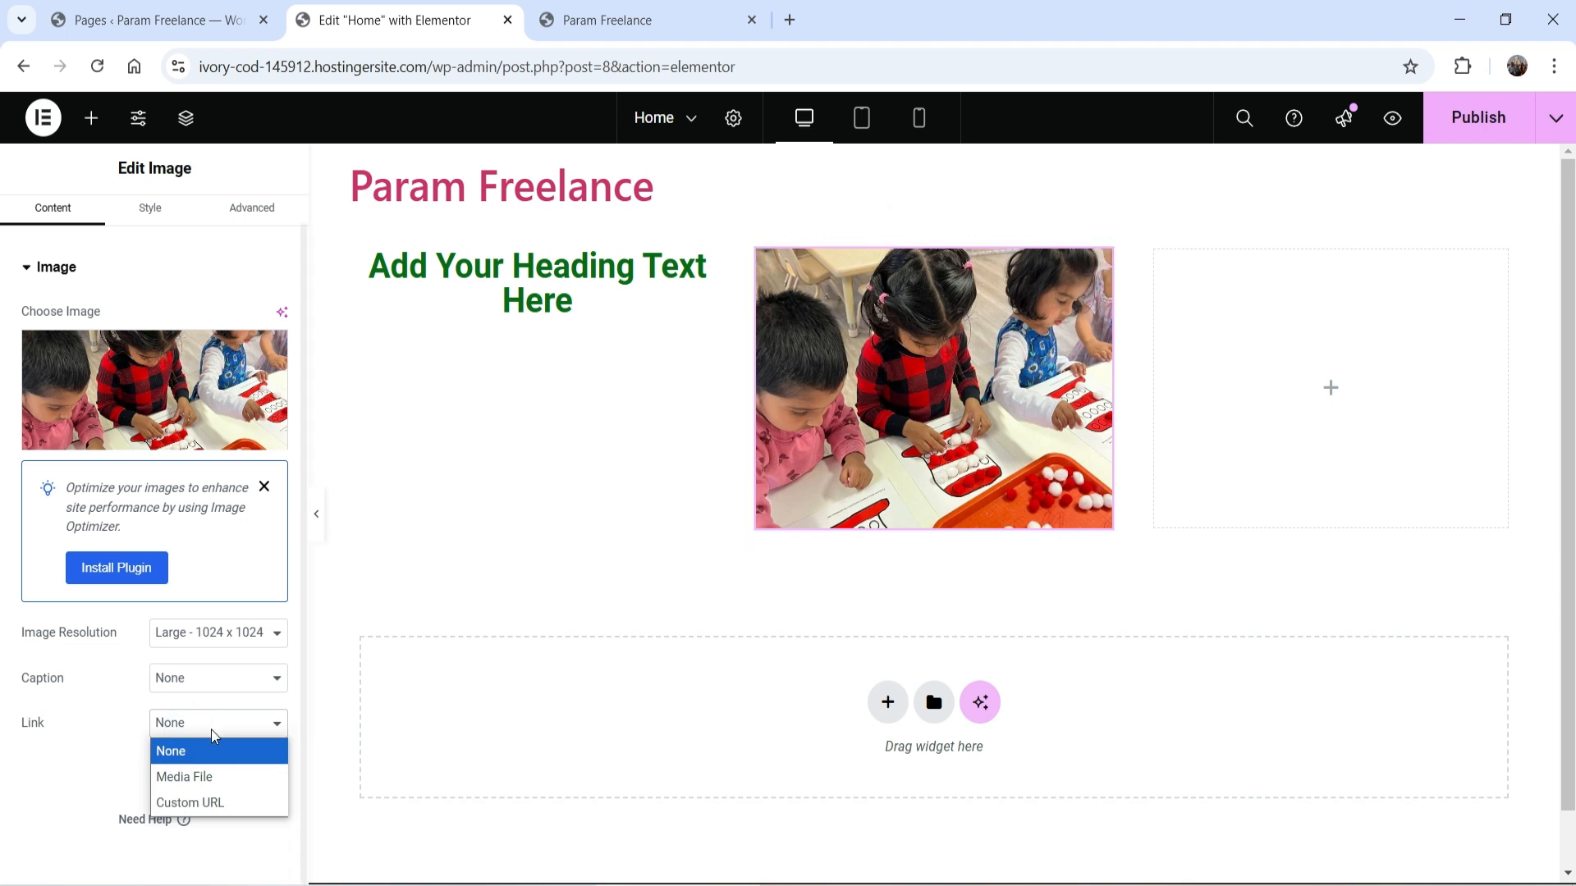
{"action": "left_click", "coordinate": [220, 811]}
{"action": "left_click", "coordinate": [125, 769]}
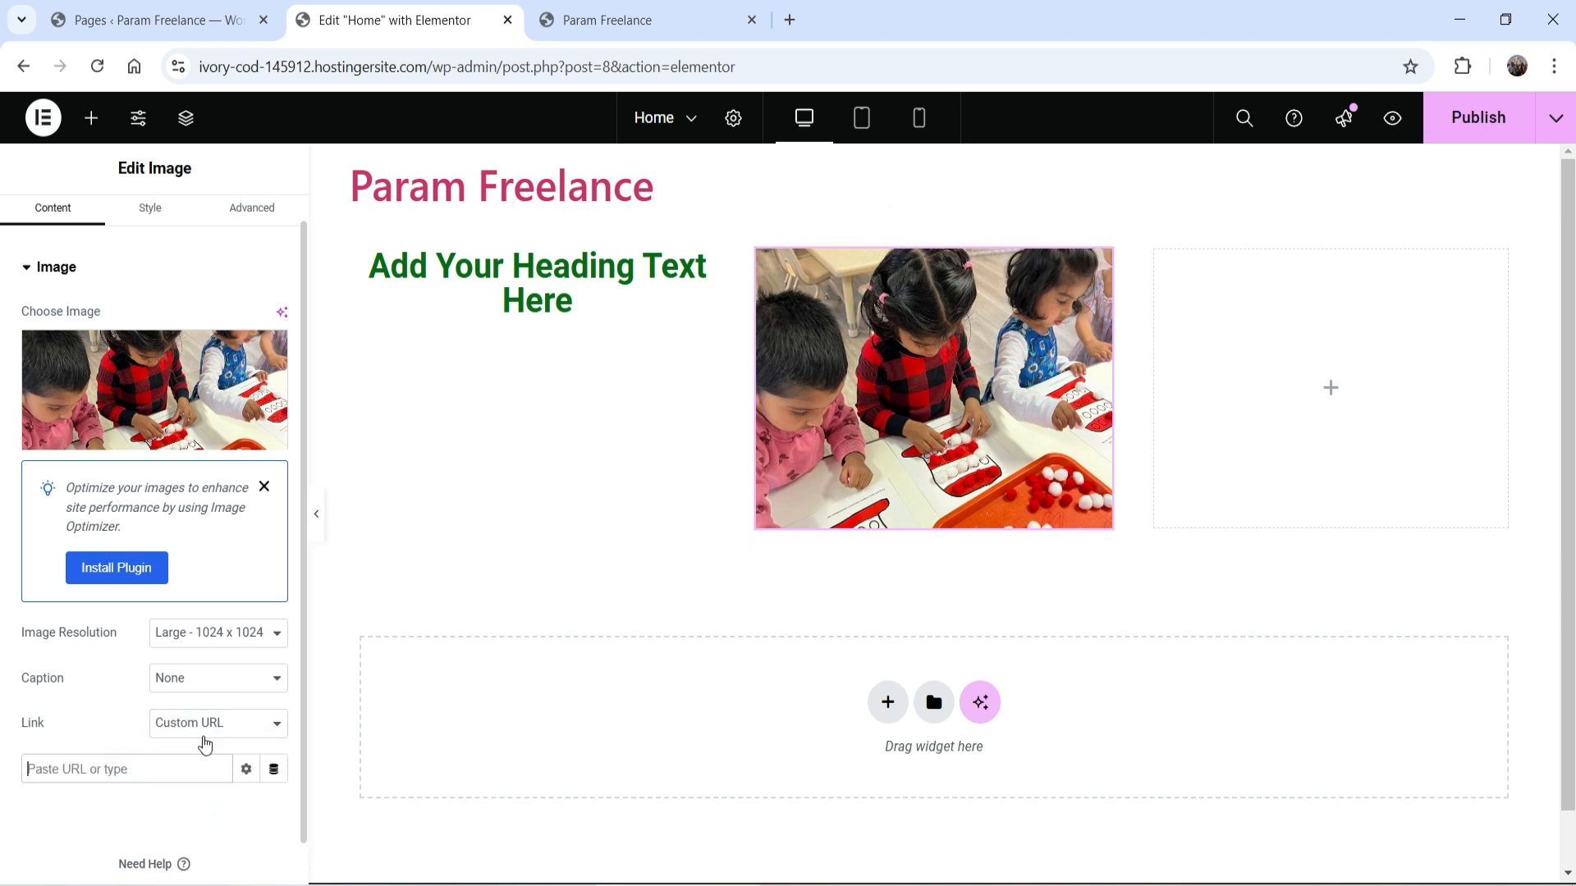
Step: Link the image to its Media File and set its Lightbox option to Yes
{"action": "left_click", "coordinate": [205, 734]}
{"action": "left_click", "coordinate": [218, 775]}
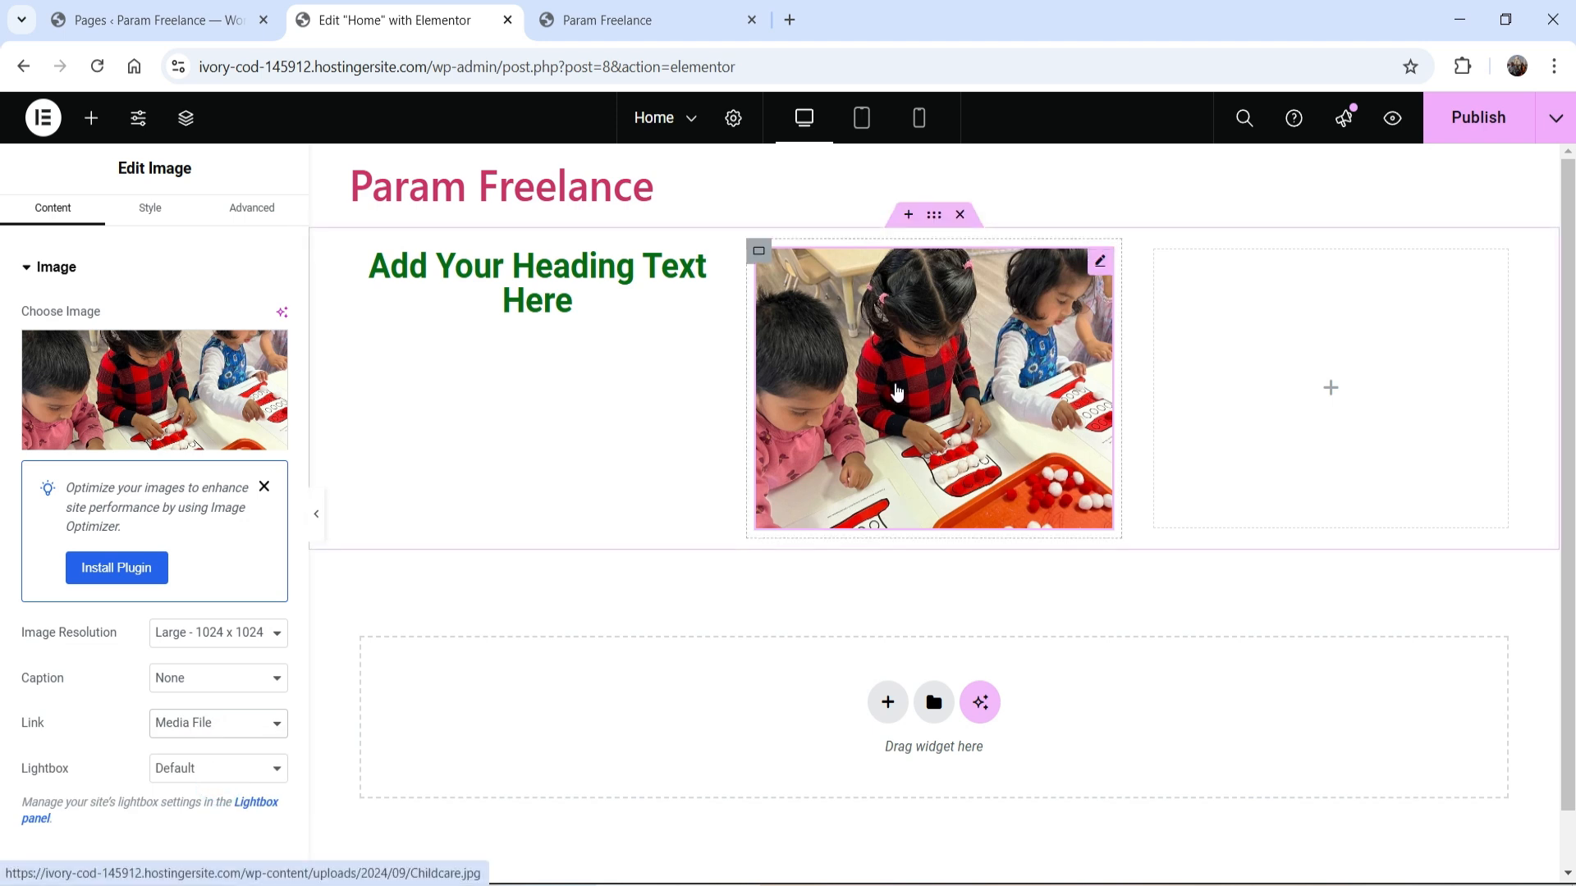
{"action": "left_click", "coordinate": [195, 769]}
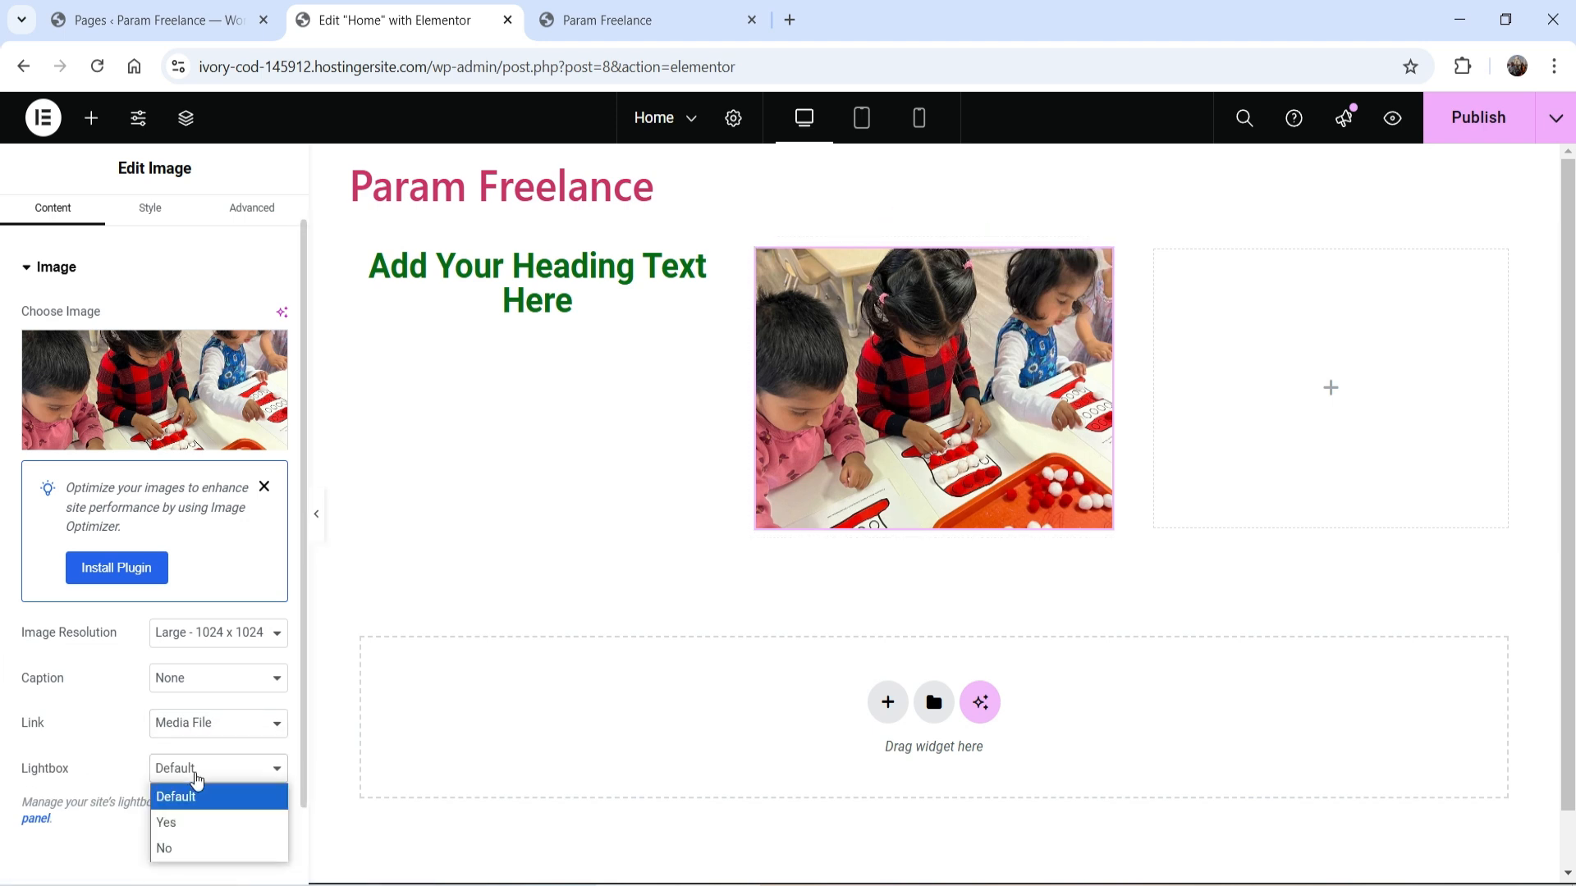
{"action": "left_click", "coordinate": [199, 822]}
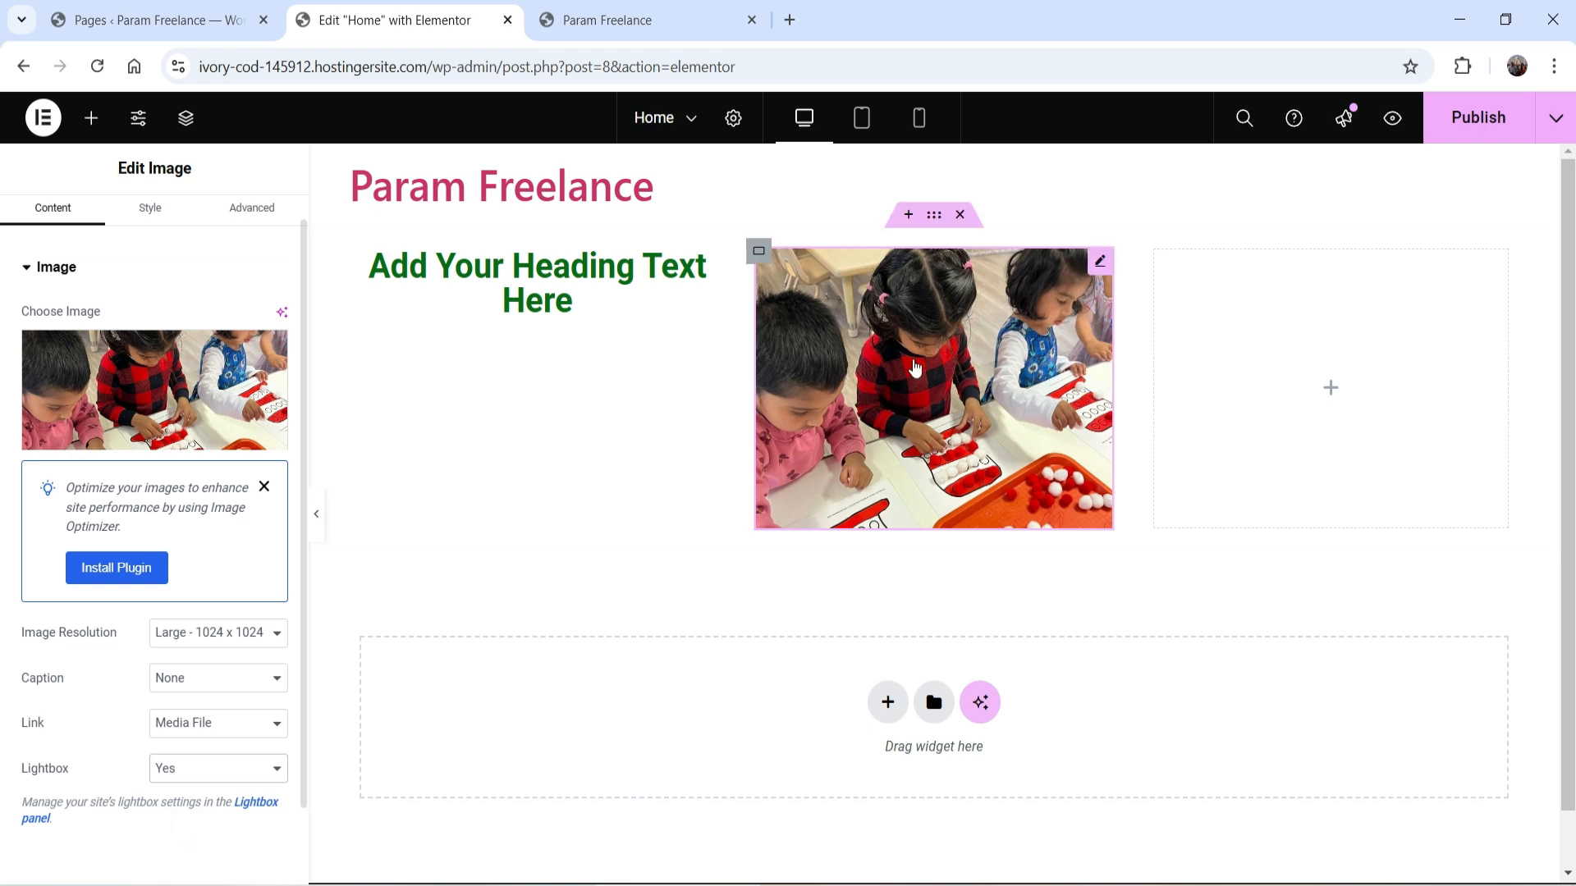
Step: Preview the Childcare image in its lightbox twice, closing the enlarged view each time
{"action": "left_click", "coordinate": [914, 358]}
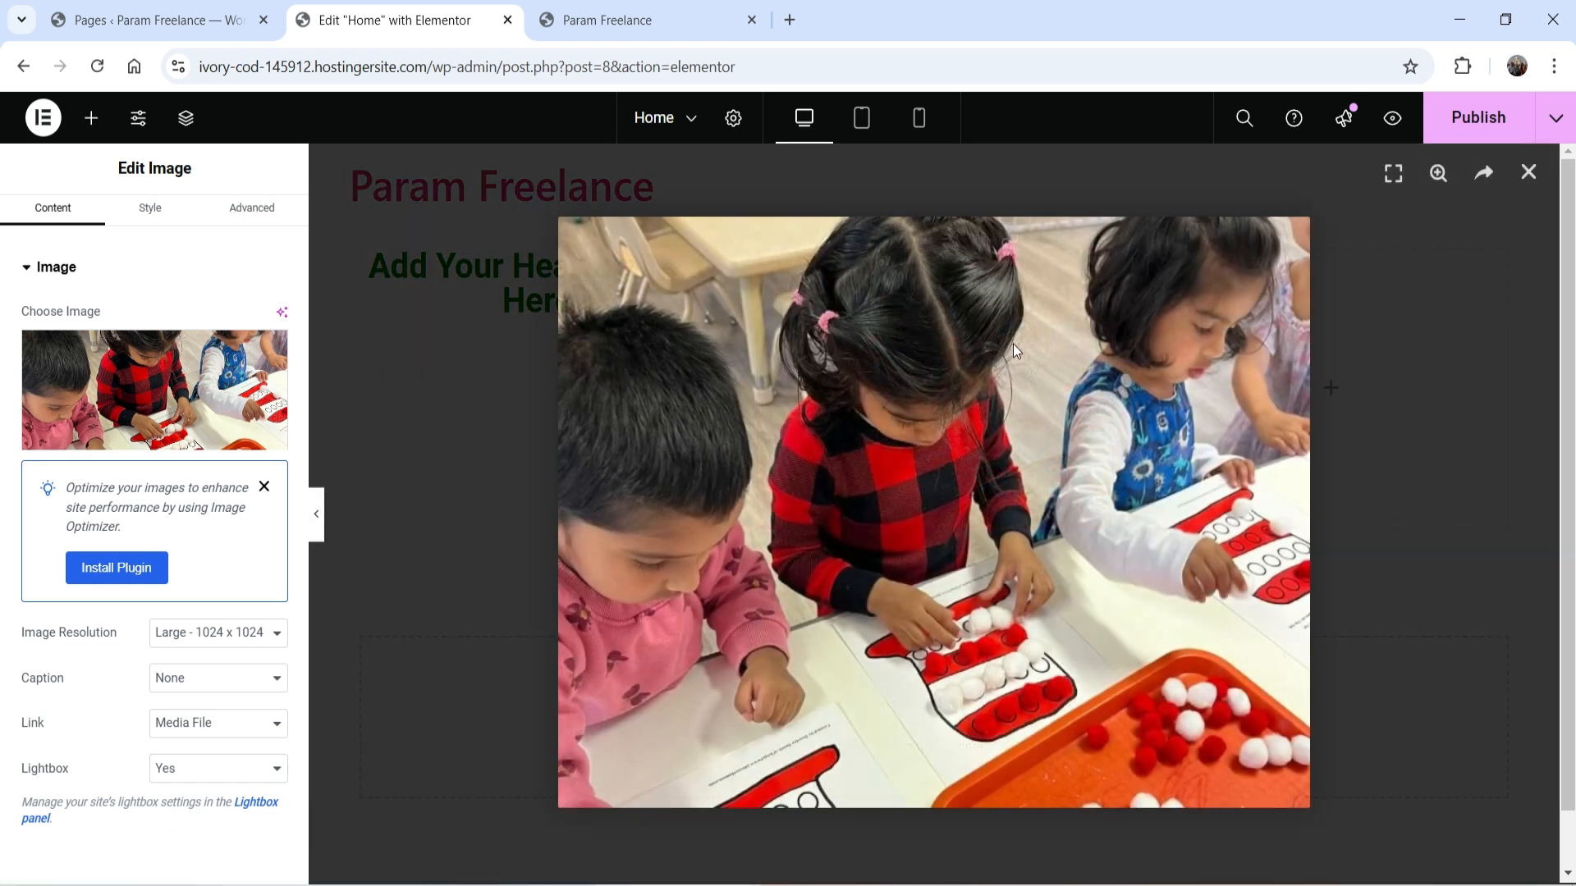
{"action": "left_click", "coordinate": [1527, 171]}
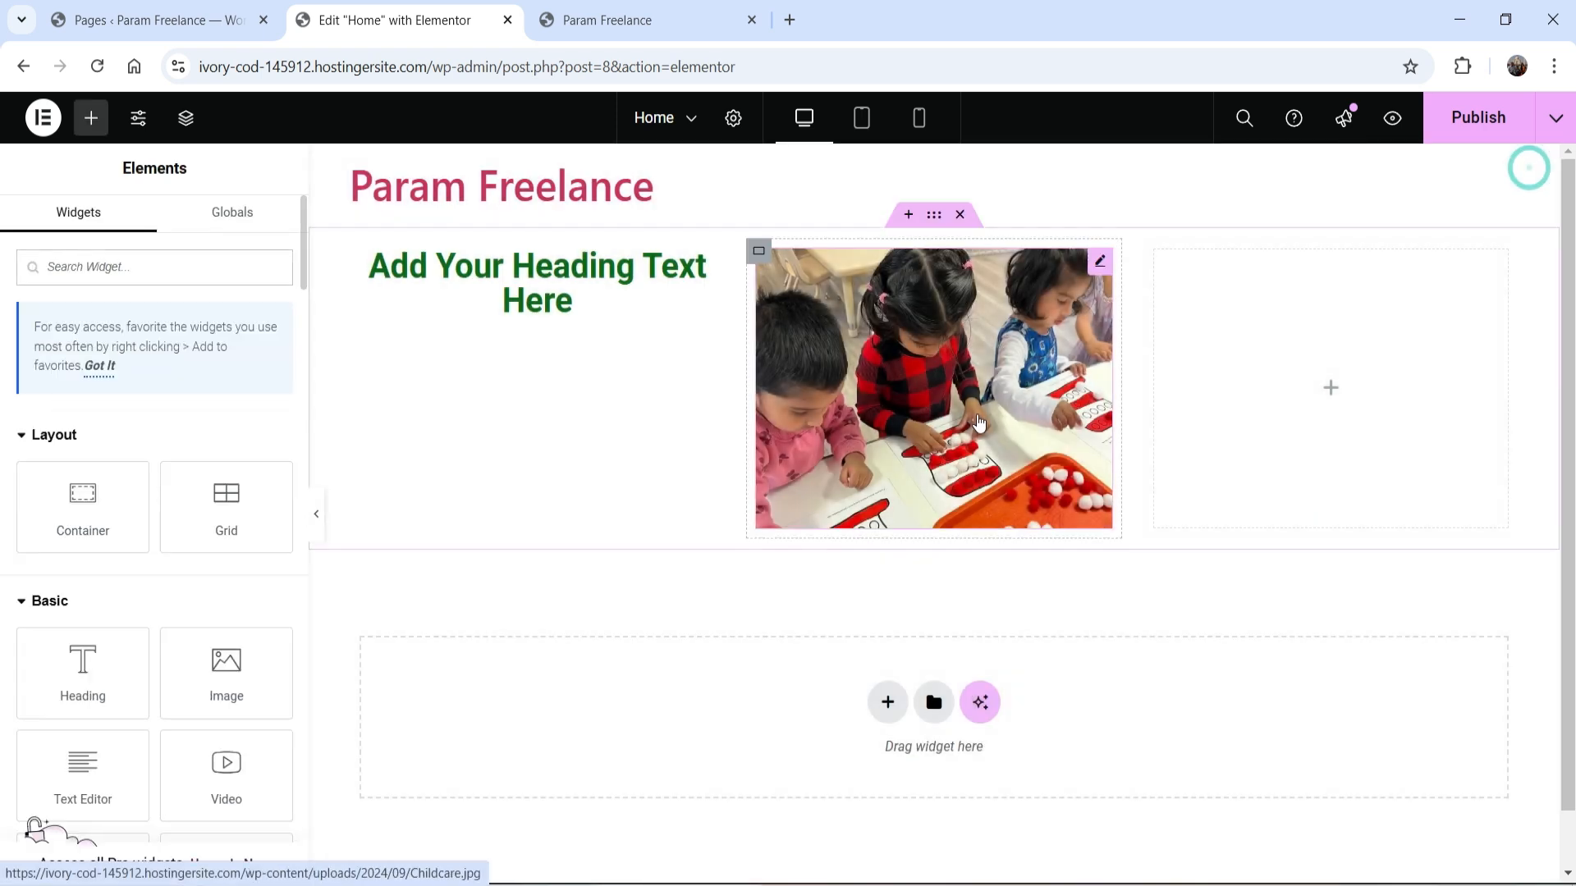
{"action": "left_click", "coordinate": [953, 396]}
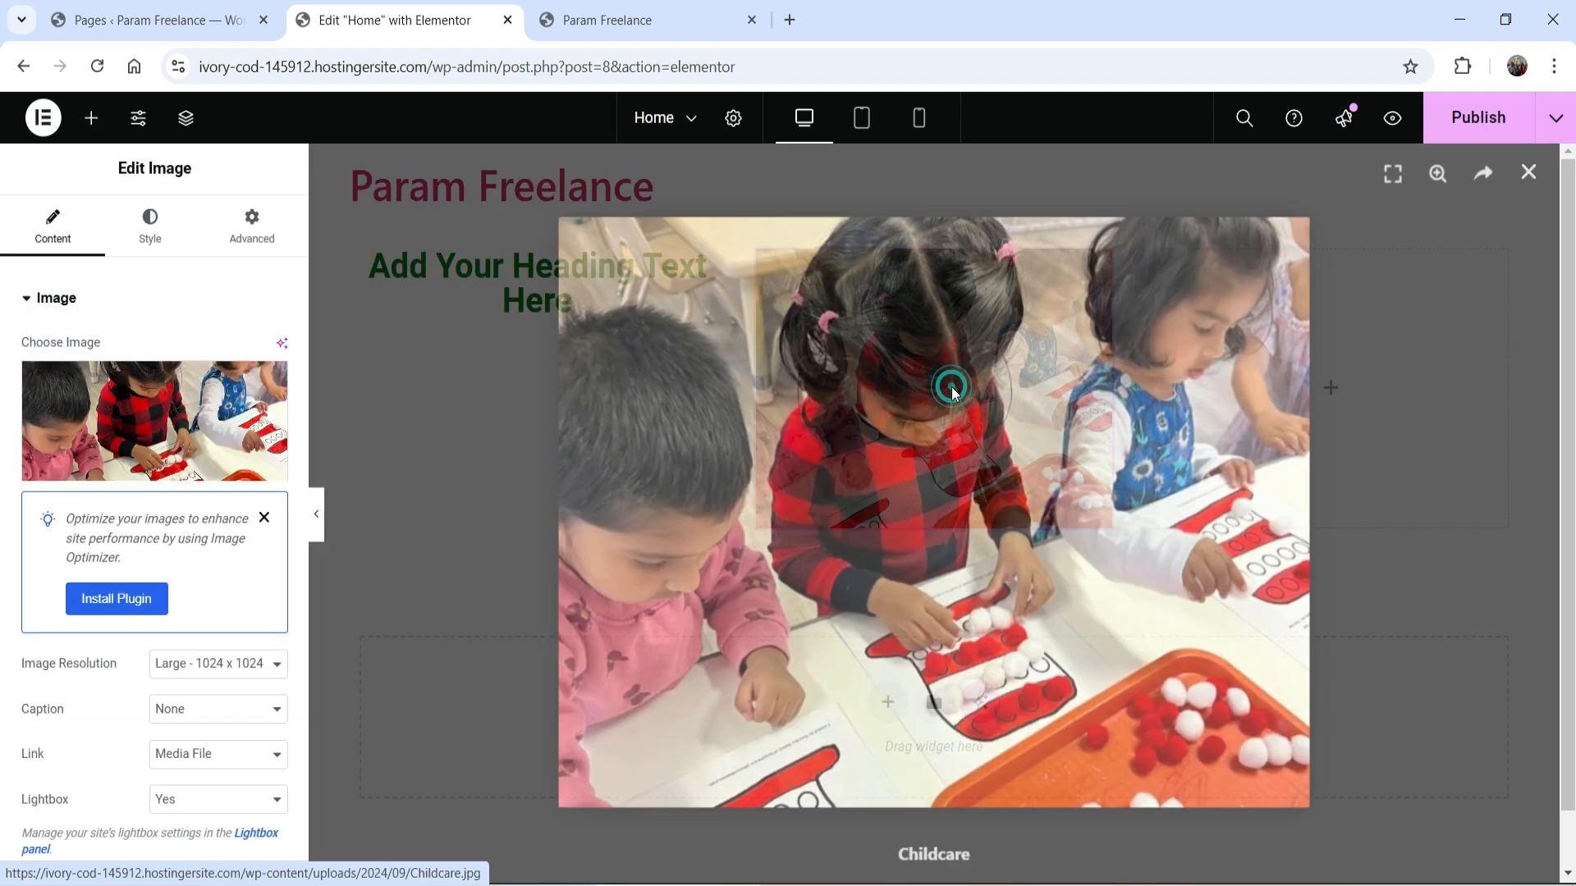
{"action": "left_click", "coordinate": [1528, 172]}
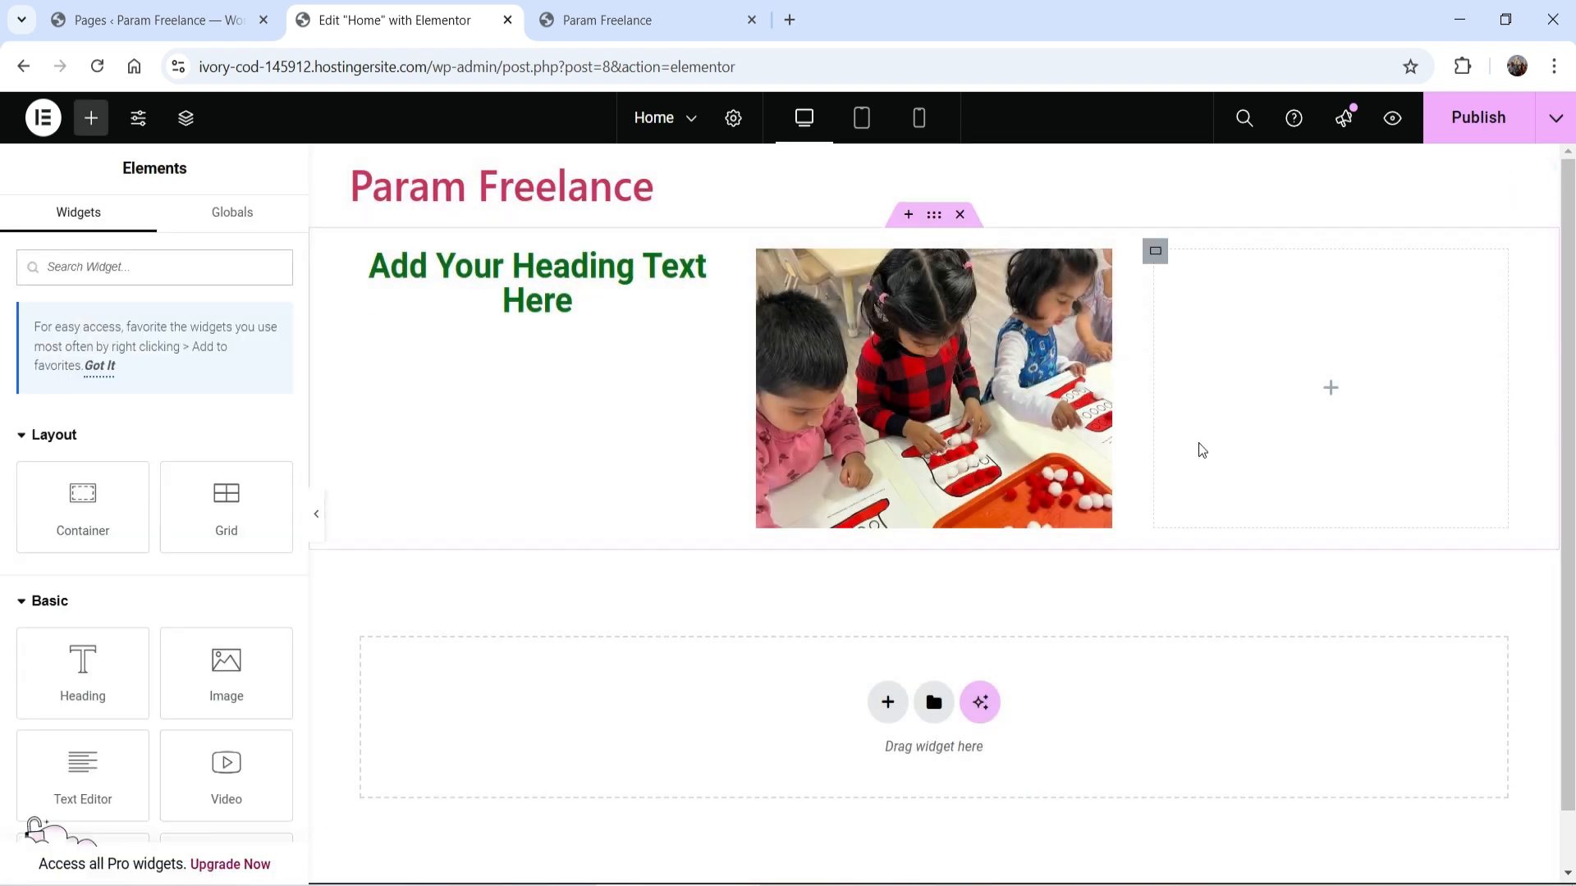
Step: Add a Text Editor widget to the empty third inner container
{"action": "scroll", "coordinate": [11, 539], "scroll_direction": "down", "scroll_amount": 2}
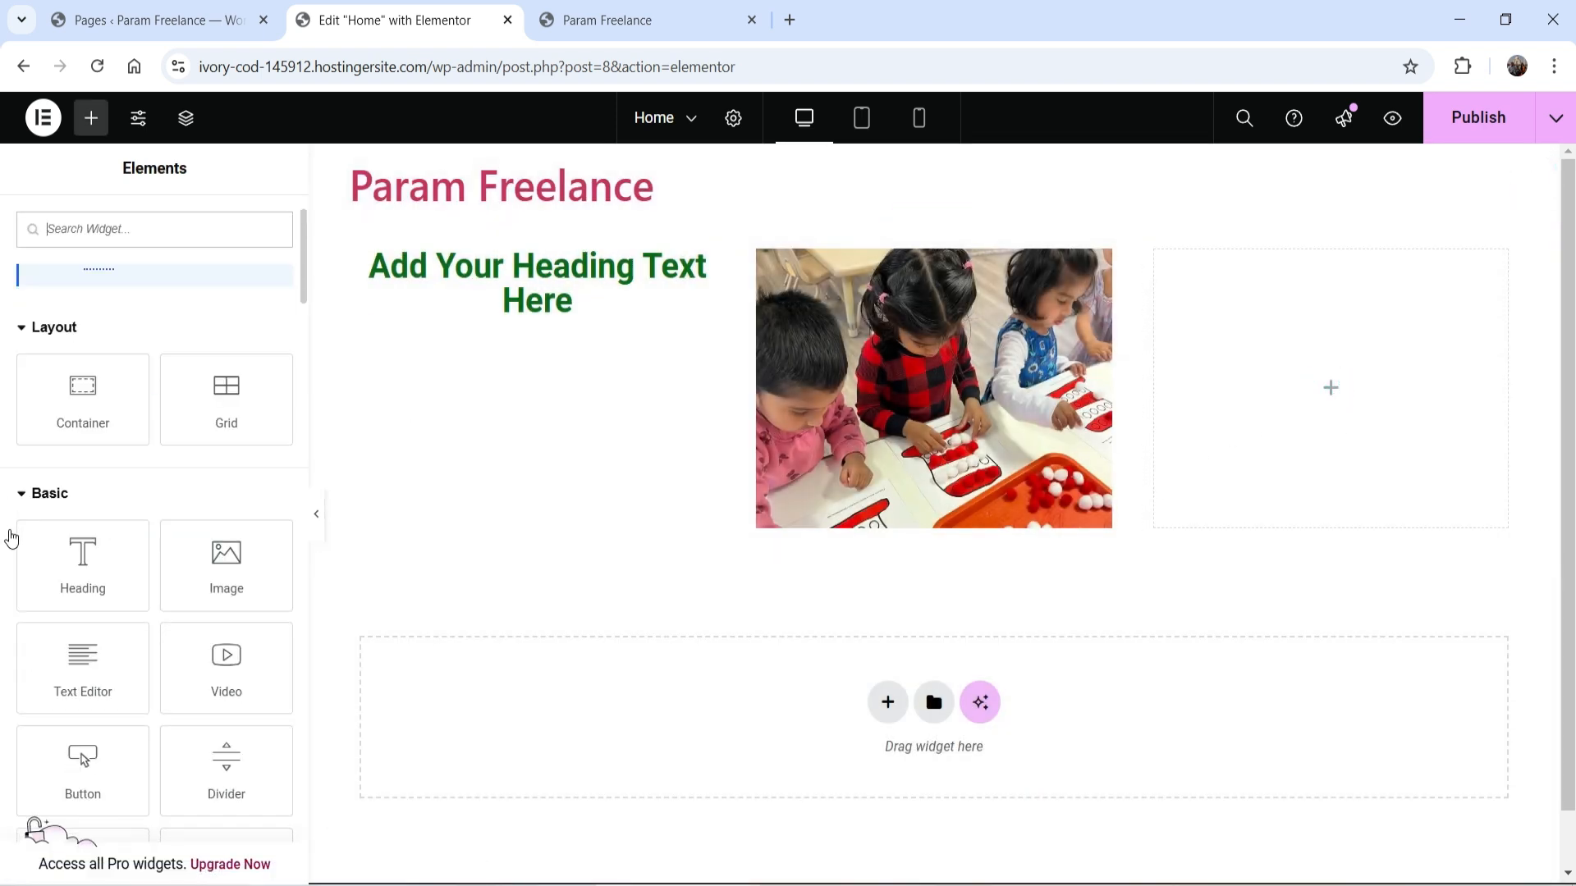
{"action": "left_click_drag", "start_coordinate": [82, 667], "coordinate": [1272, 522]}
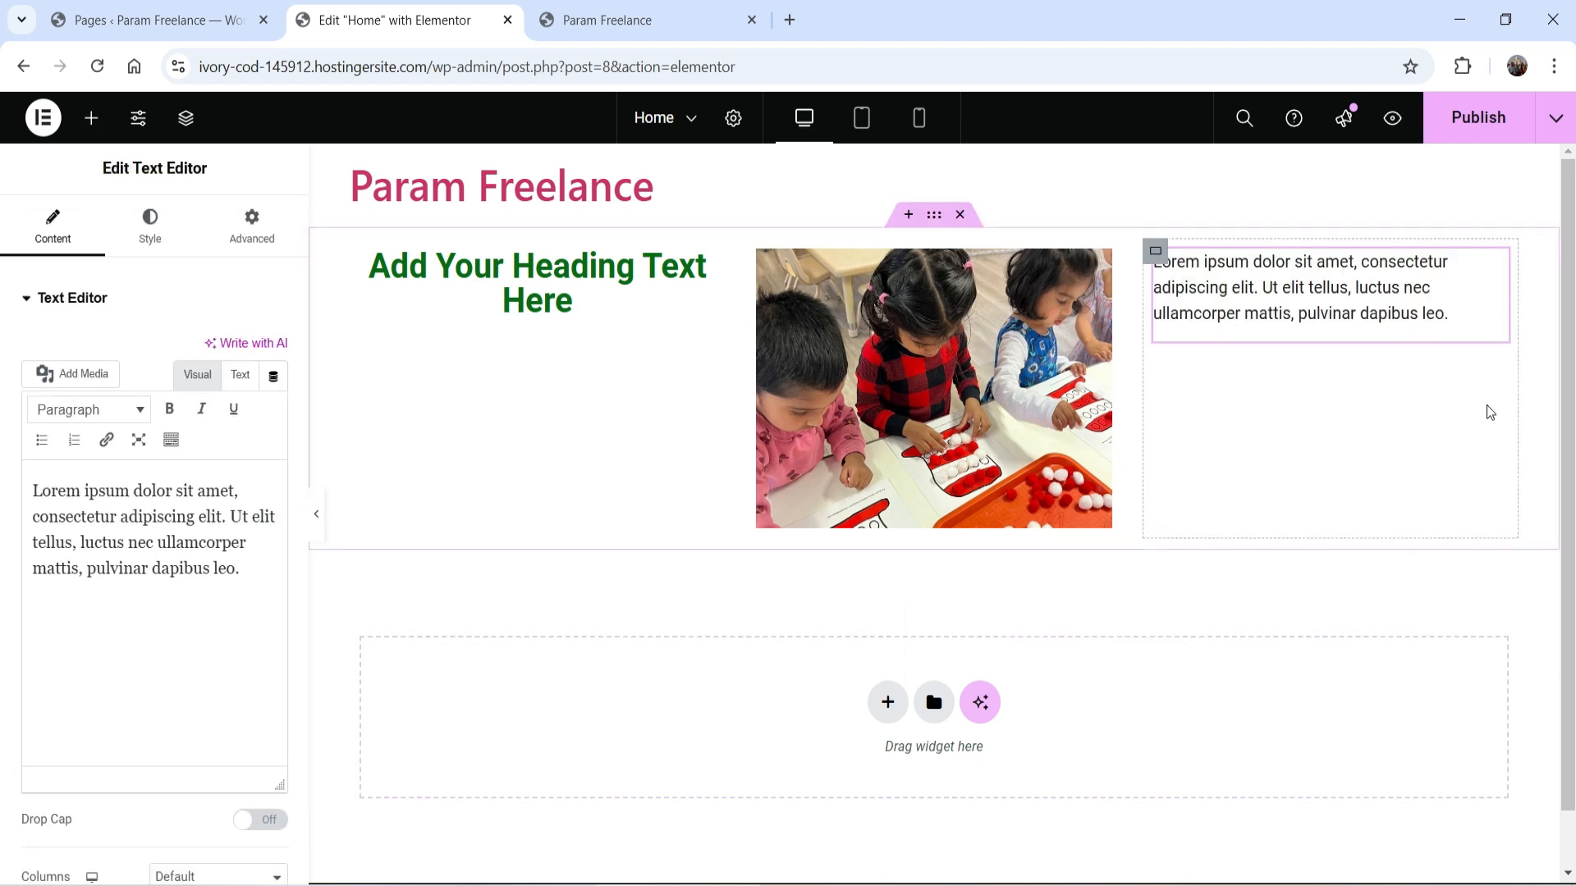
Step: Apply the dark navy global color to the text of the Text Editor widget
{"action": "left_click", "coordinate": [167, 215]}
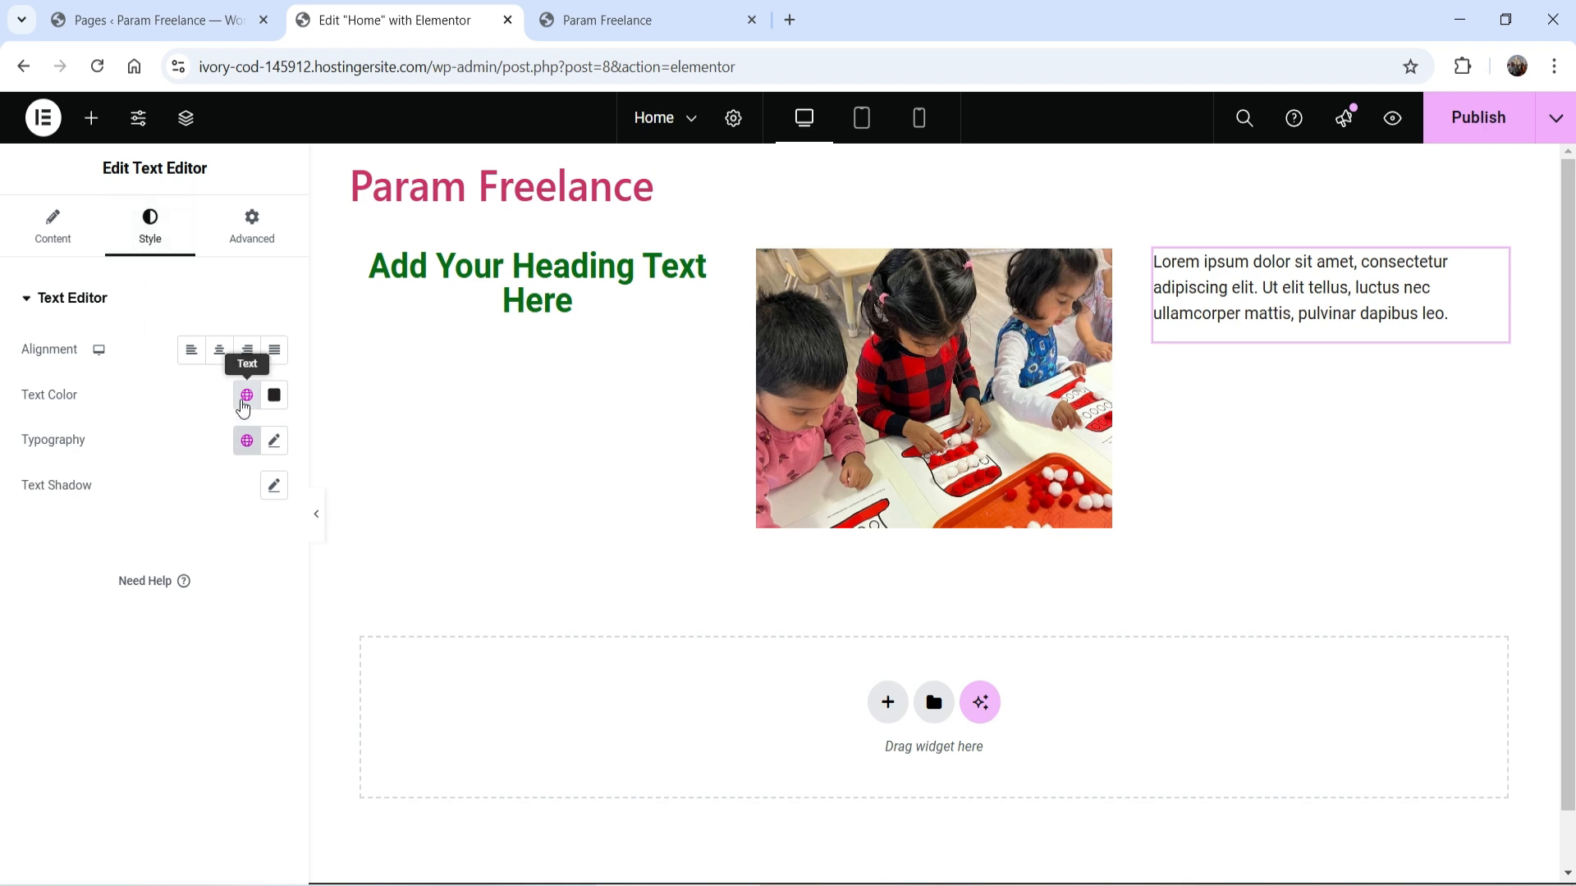
{"action": "left_click", "coordinate": [247, 395]}
{"action": "left_click", "coordinate": [137, 502]}
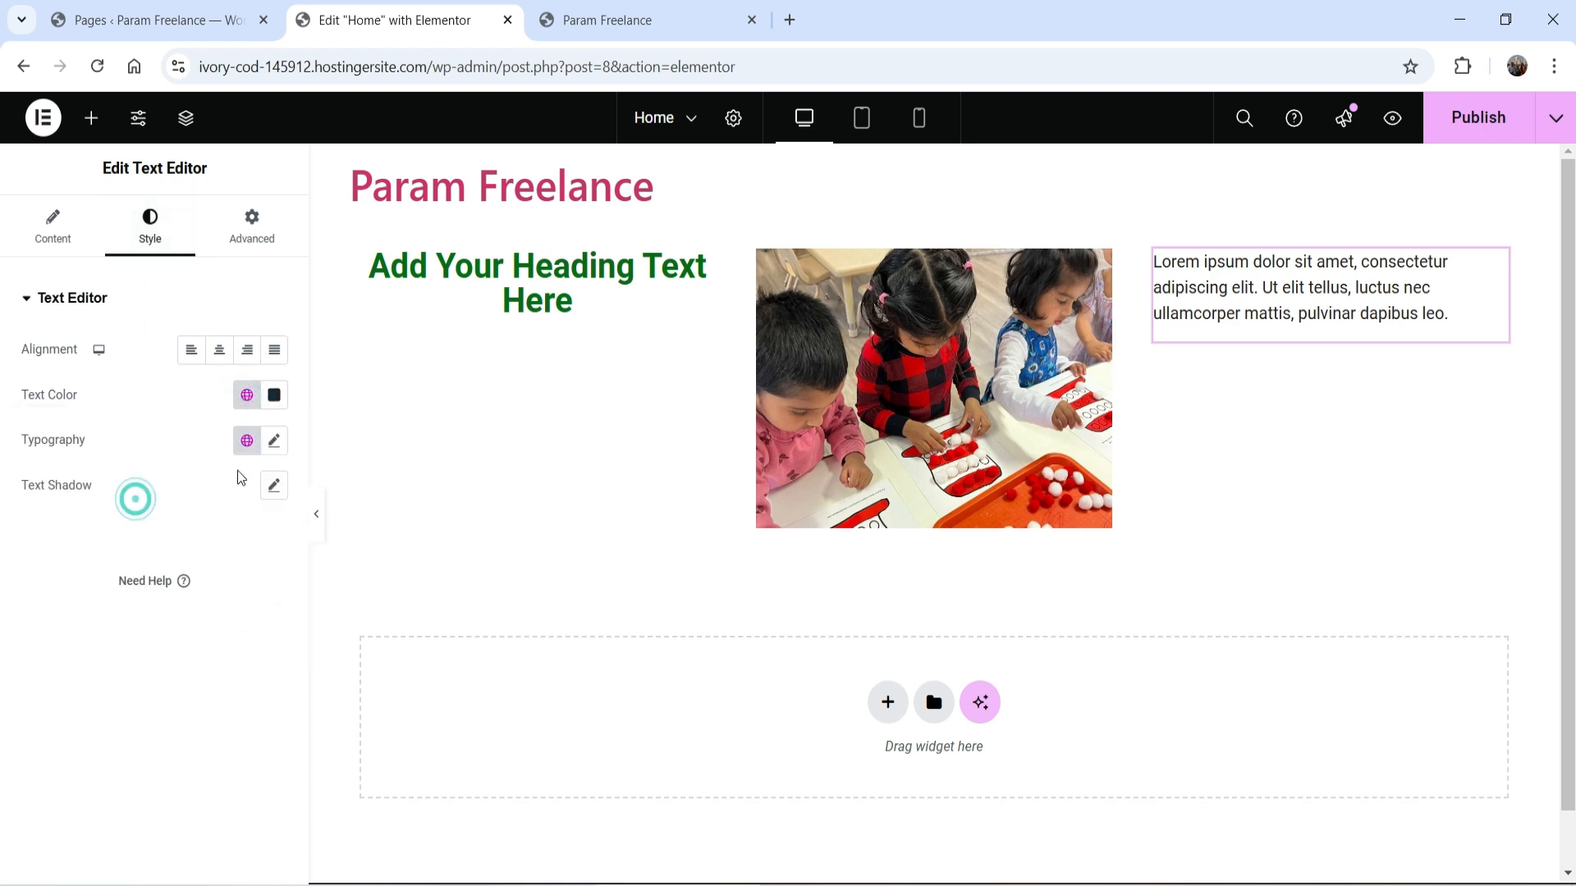
Step: Set the paragraph's typography to size 20 px, weight 500 (Medium) and Uppercase transform
{"action": "left_click", "coordinate": [274, 442]}
{"action": "left_click", "coordinate": [244, 608]}
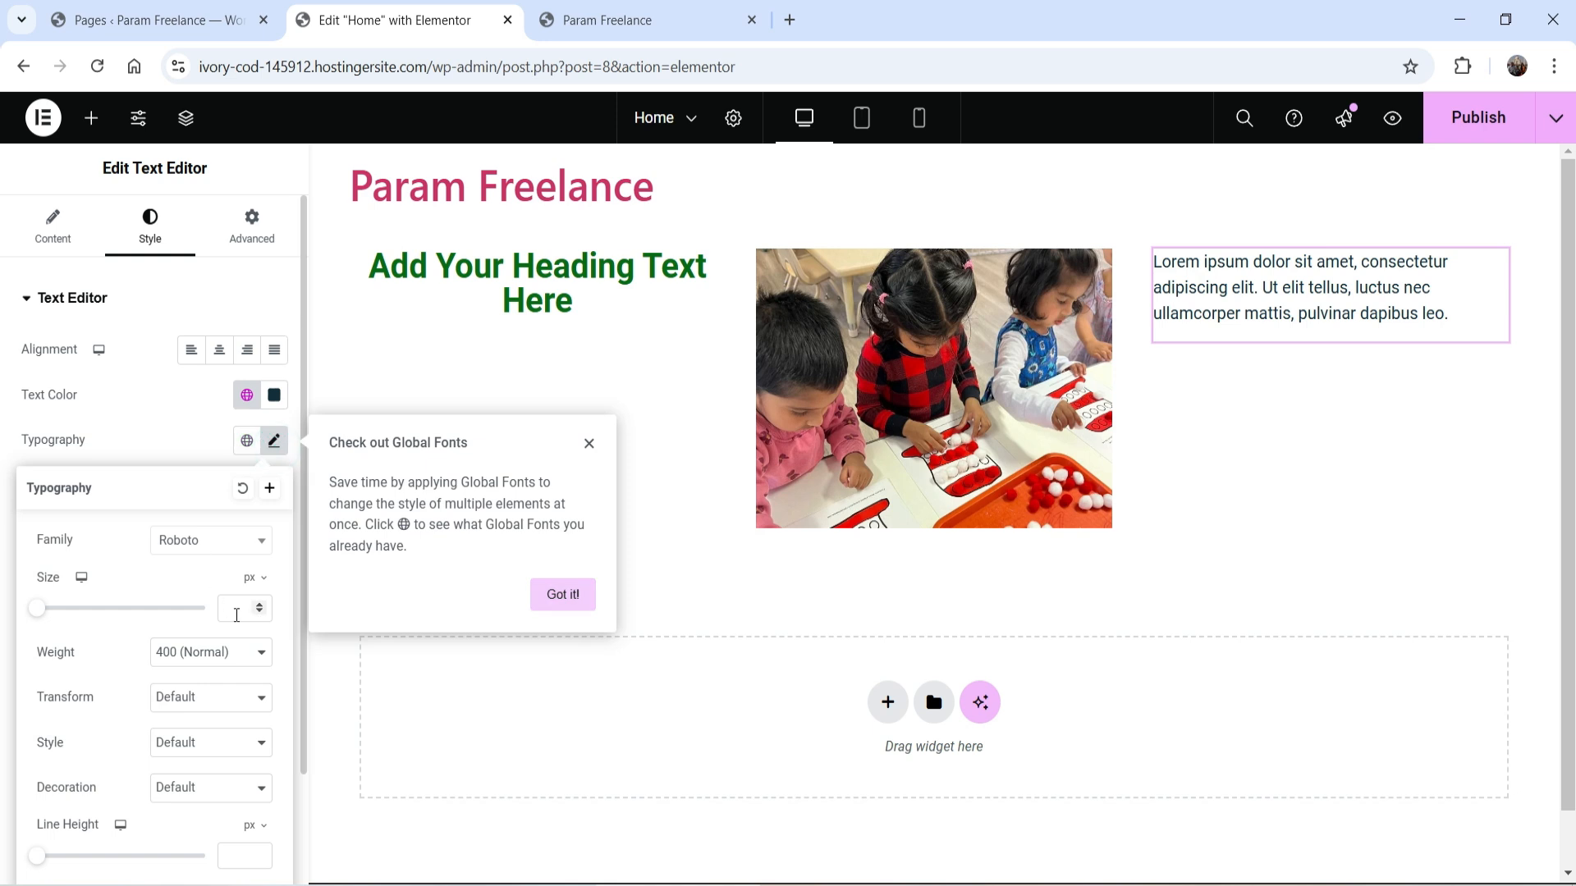
{"action": "type", "text": "20"}
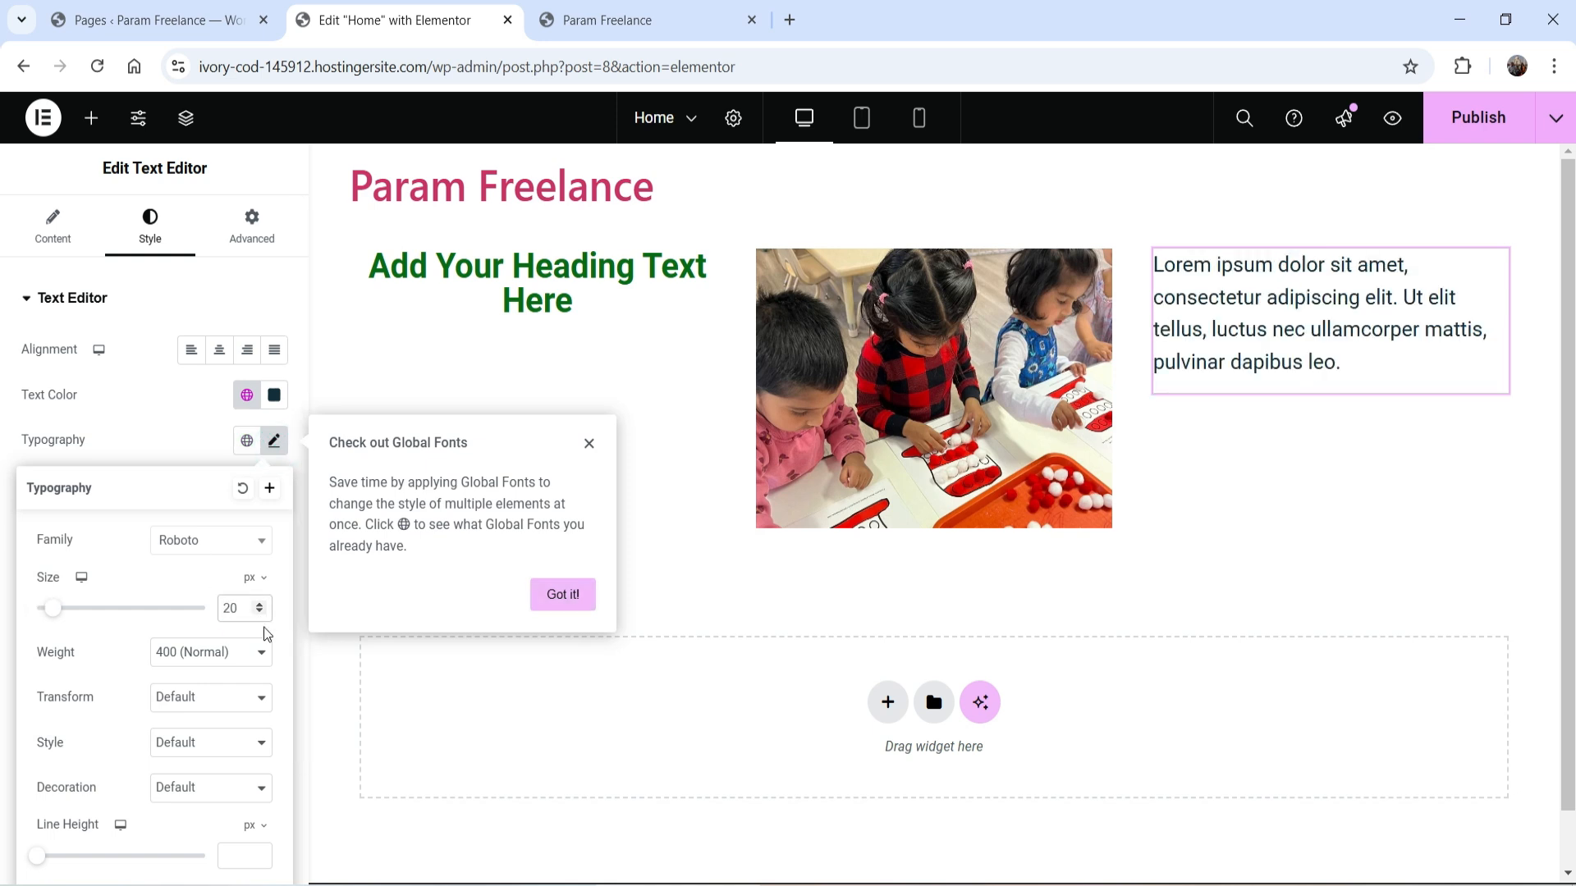
{"action": "left_click", "coordinate": [228, 652]}
{"action": "left_click", "coordinate": [197, 418]}
{"action": "left_click", "coordinate": [208, 663]}
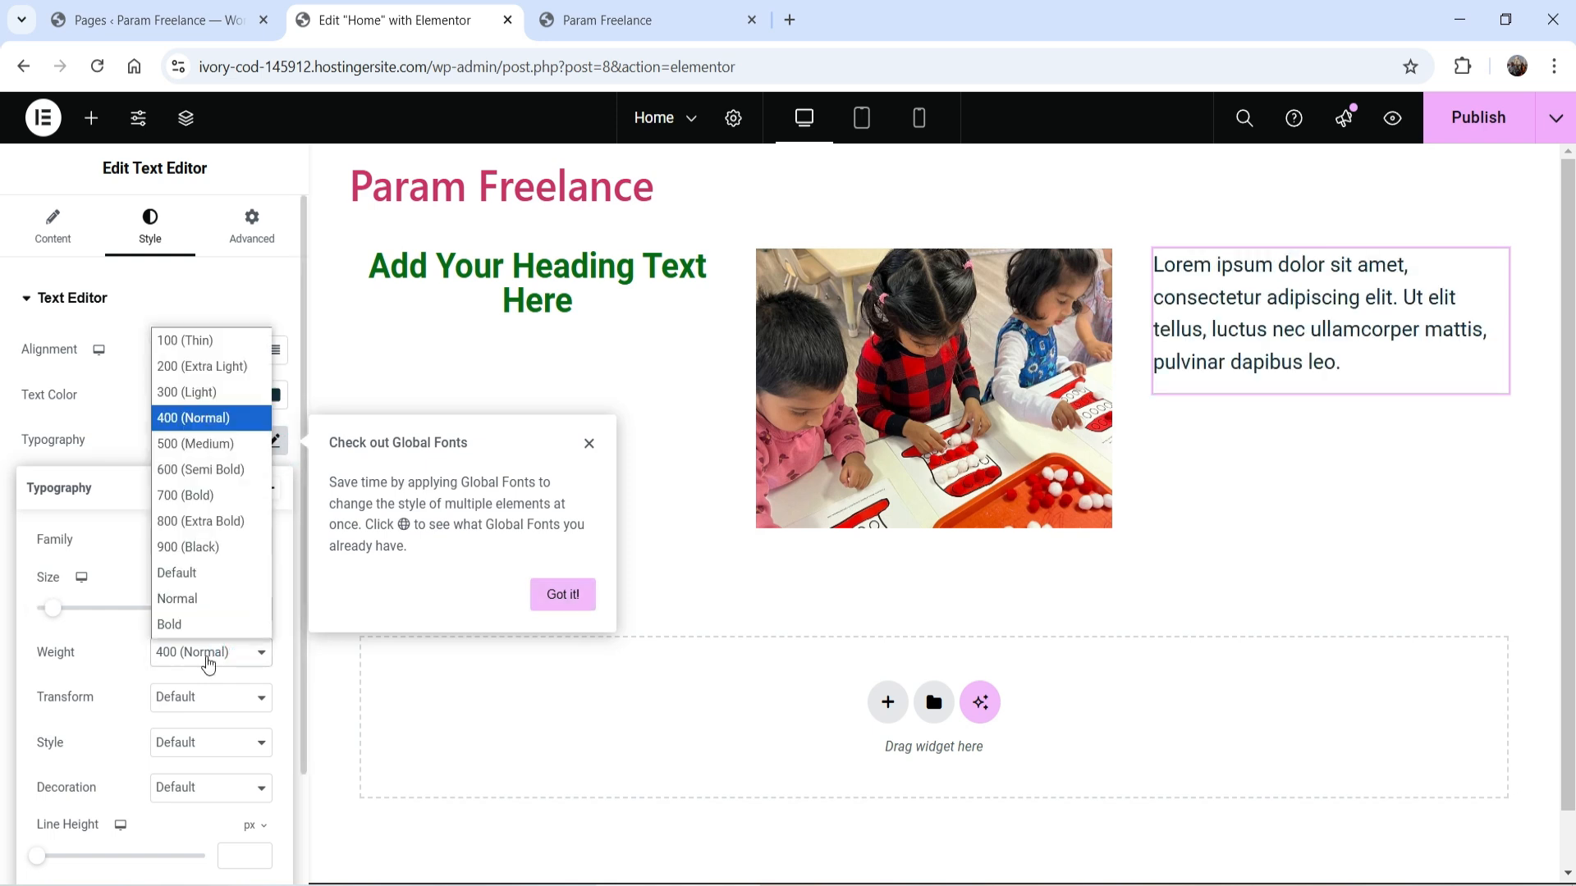
{"action": "left_click", "coordinate": [212, 446]}
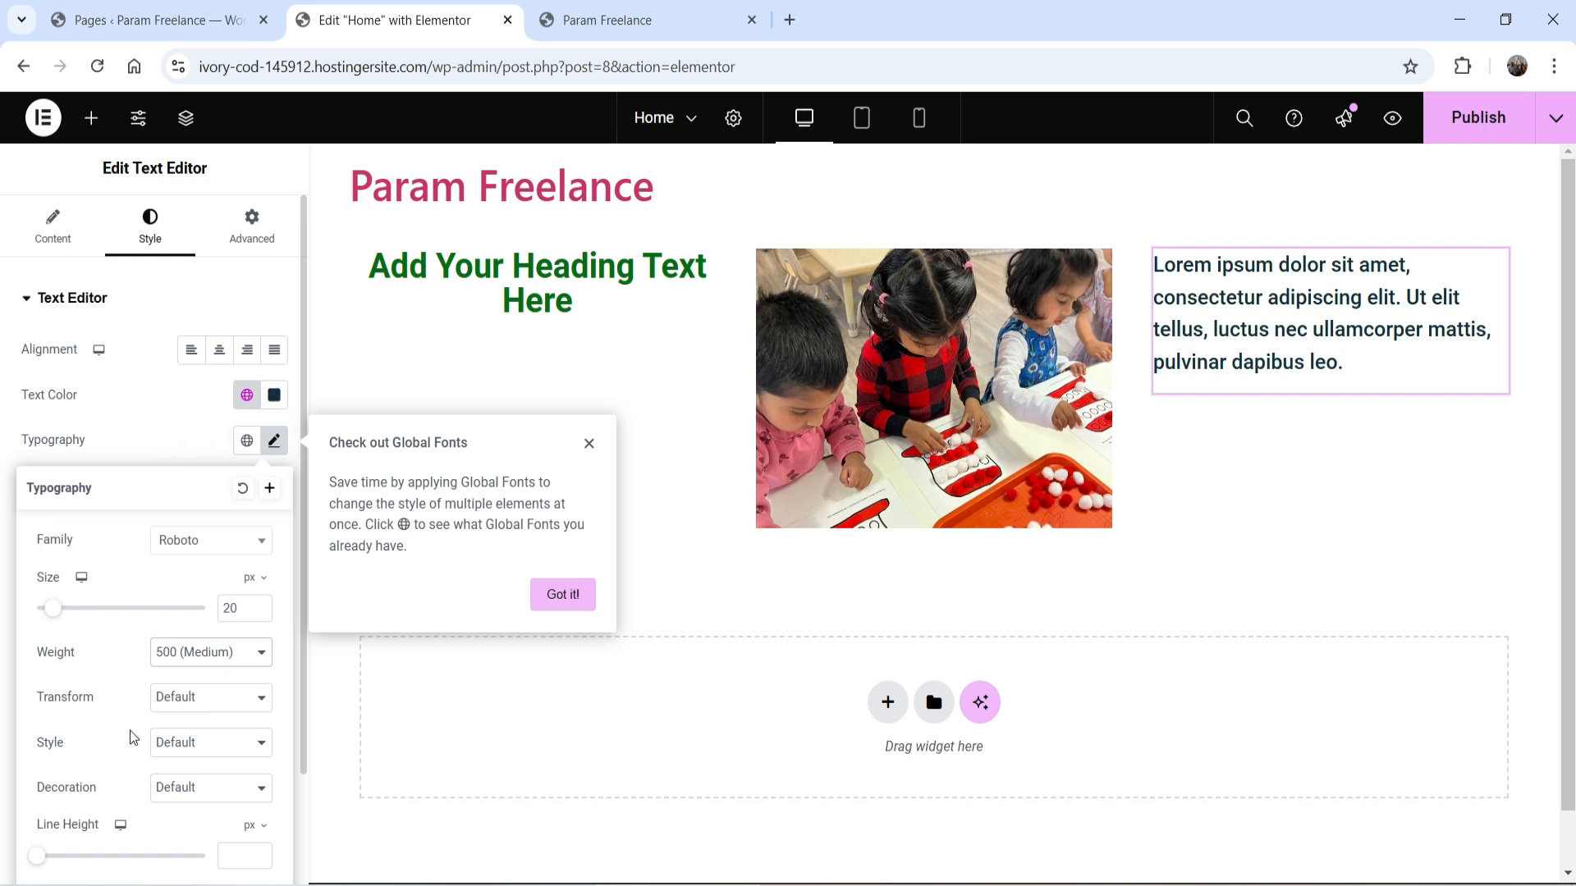
{"action": "left_click", "coordinate": [206, 702]}
{"action": "left_click", "coordinate": [215, 752]}
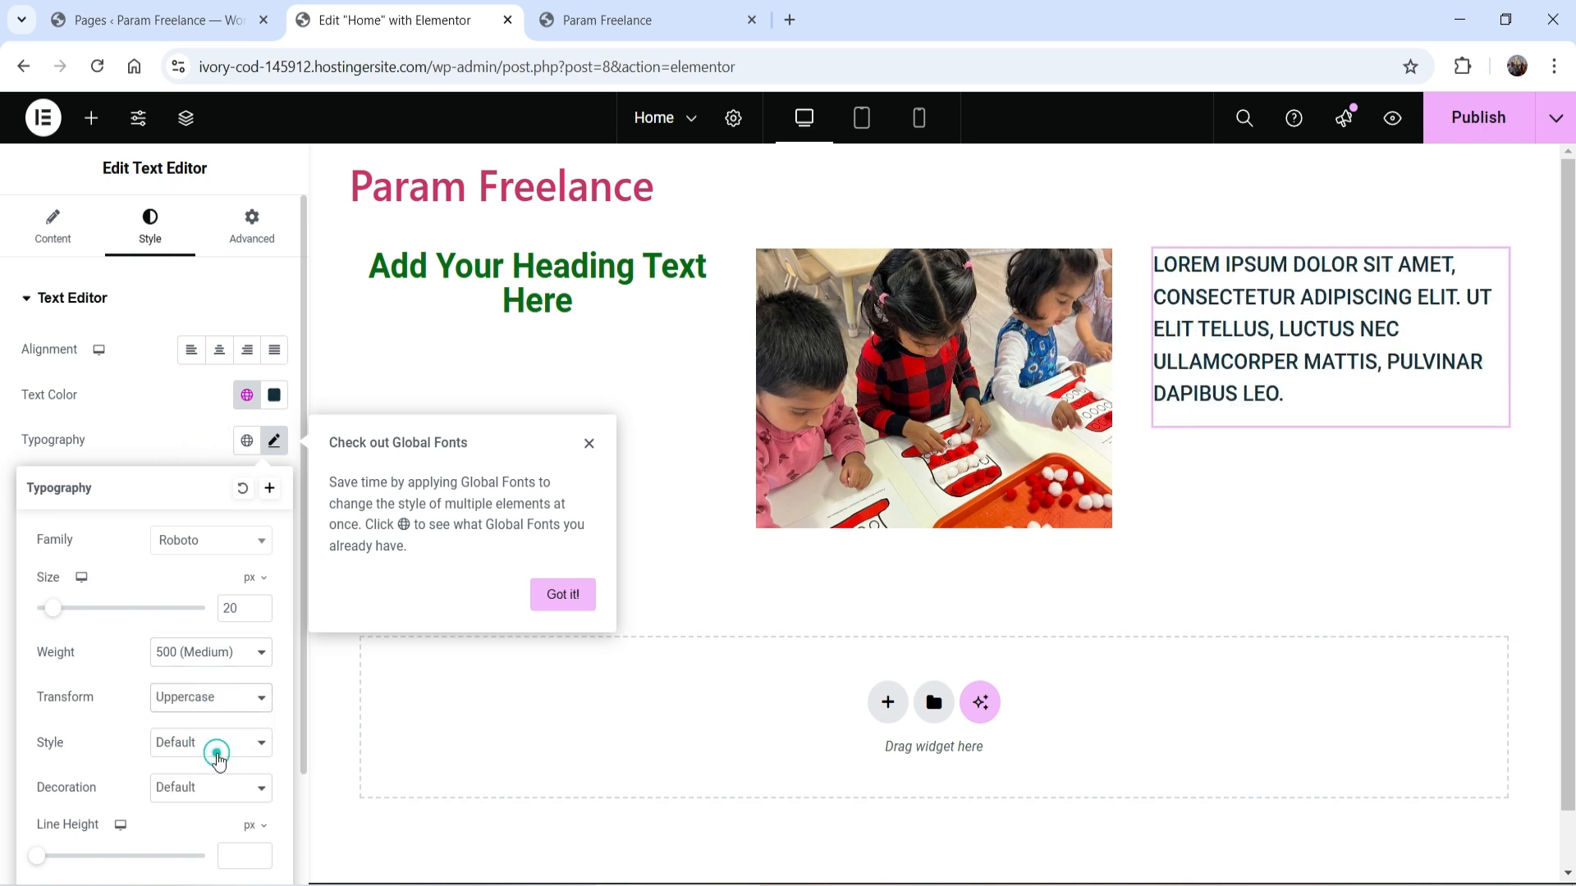
Step: Try the Italic style on the paragraph text and settle on Normal
{"action": "scroll", "coordinate": [175, 668], "scroll_direction": "down", "scroll_amount": 2}
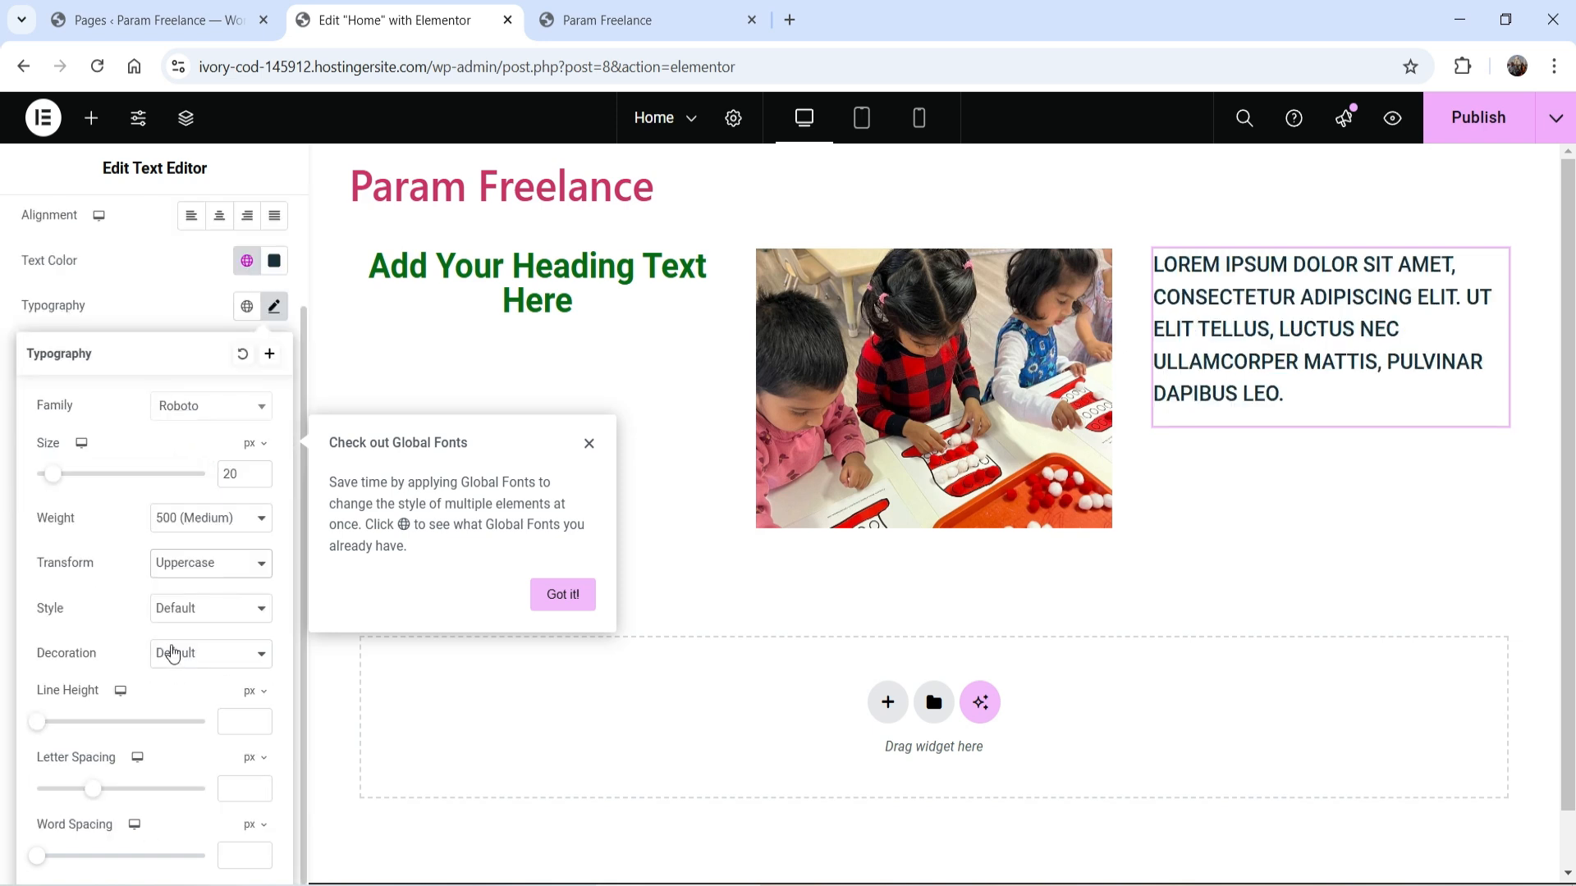
{"action": "left_click", "coordinate": [193, 611]}
{"action": "left_click", "coordinate": [209, 688]}
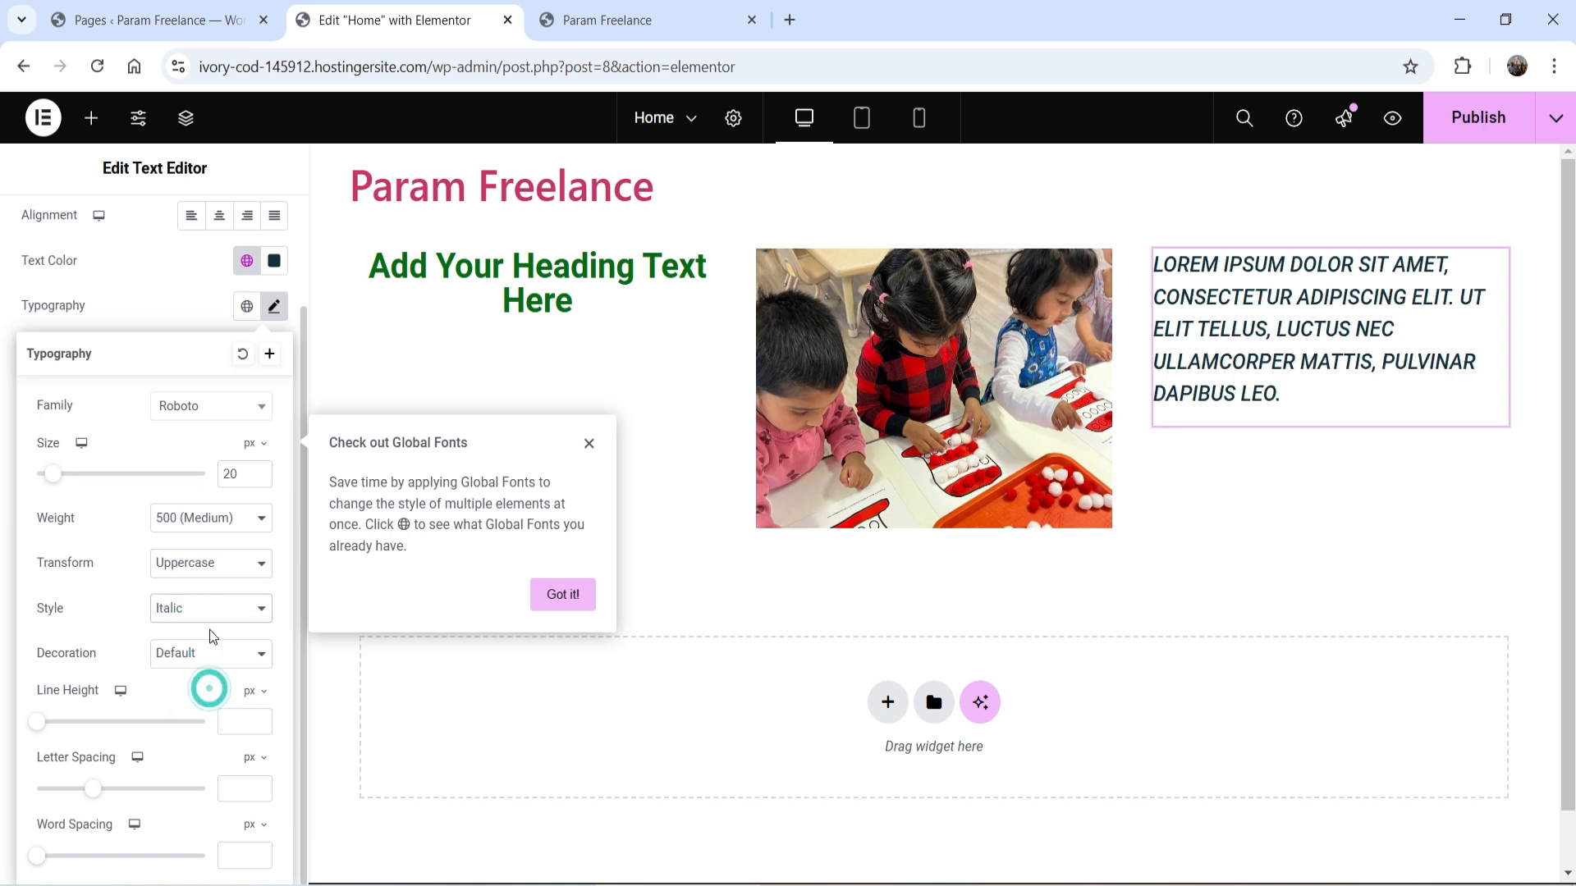
{"action": "left_click", "coordinate": [209, 612]}
{"action": "left_click", "coordinate": [208, 662]}
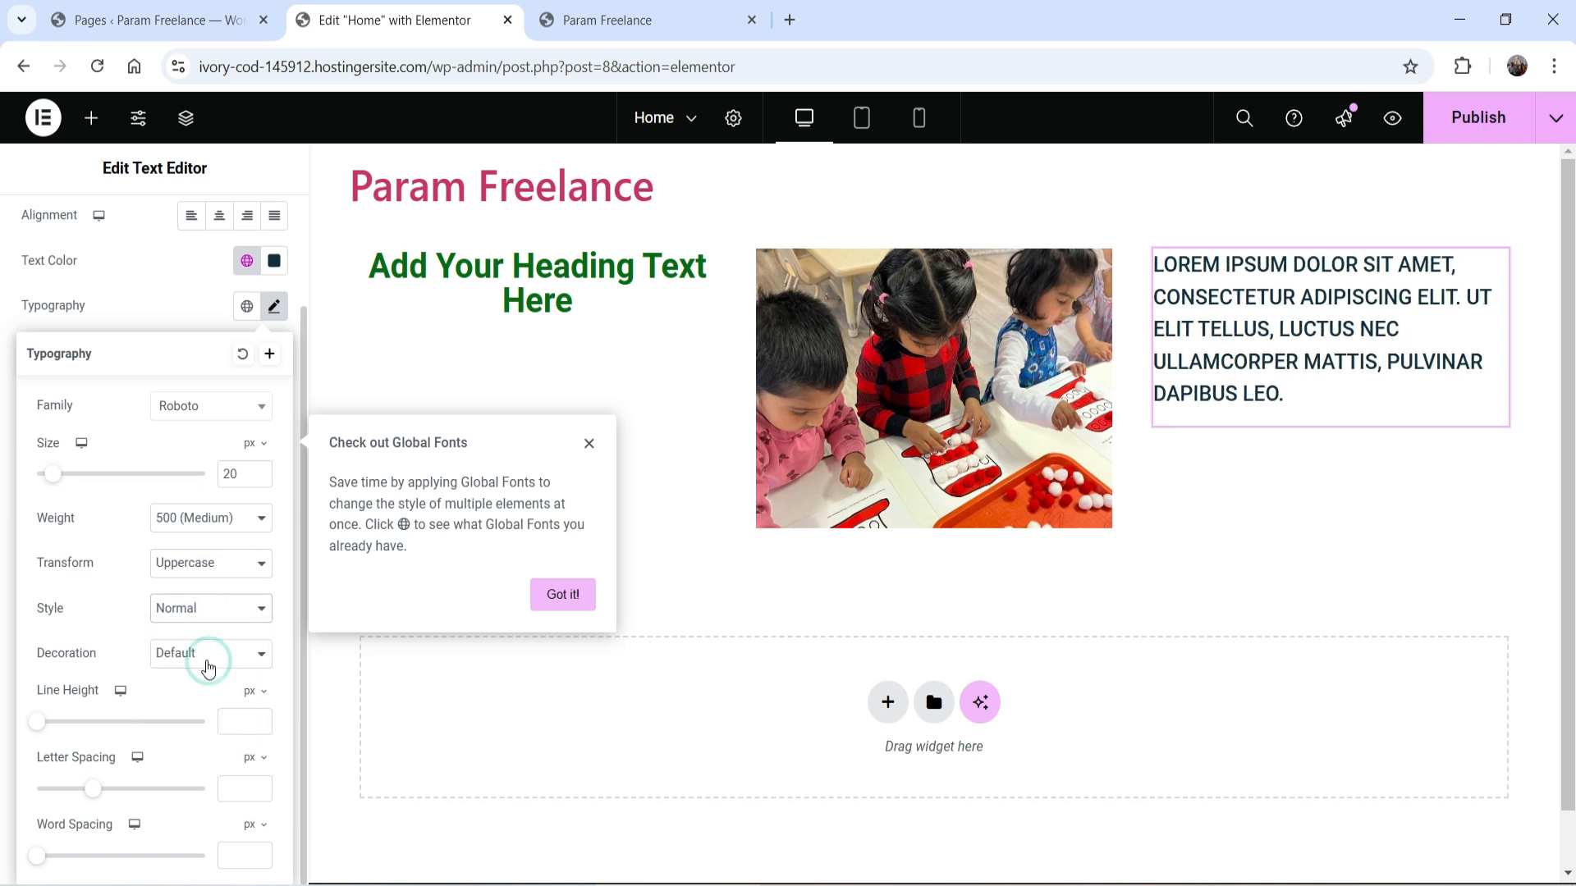
Step: Try an Overline decoration and a text shadow on the paragraph, resetting both to default
{"action": "left_click", "coordinate": [207, 667]}
{"action": "left_click", "coordinate": [221, 730]}
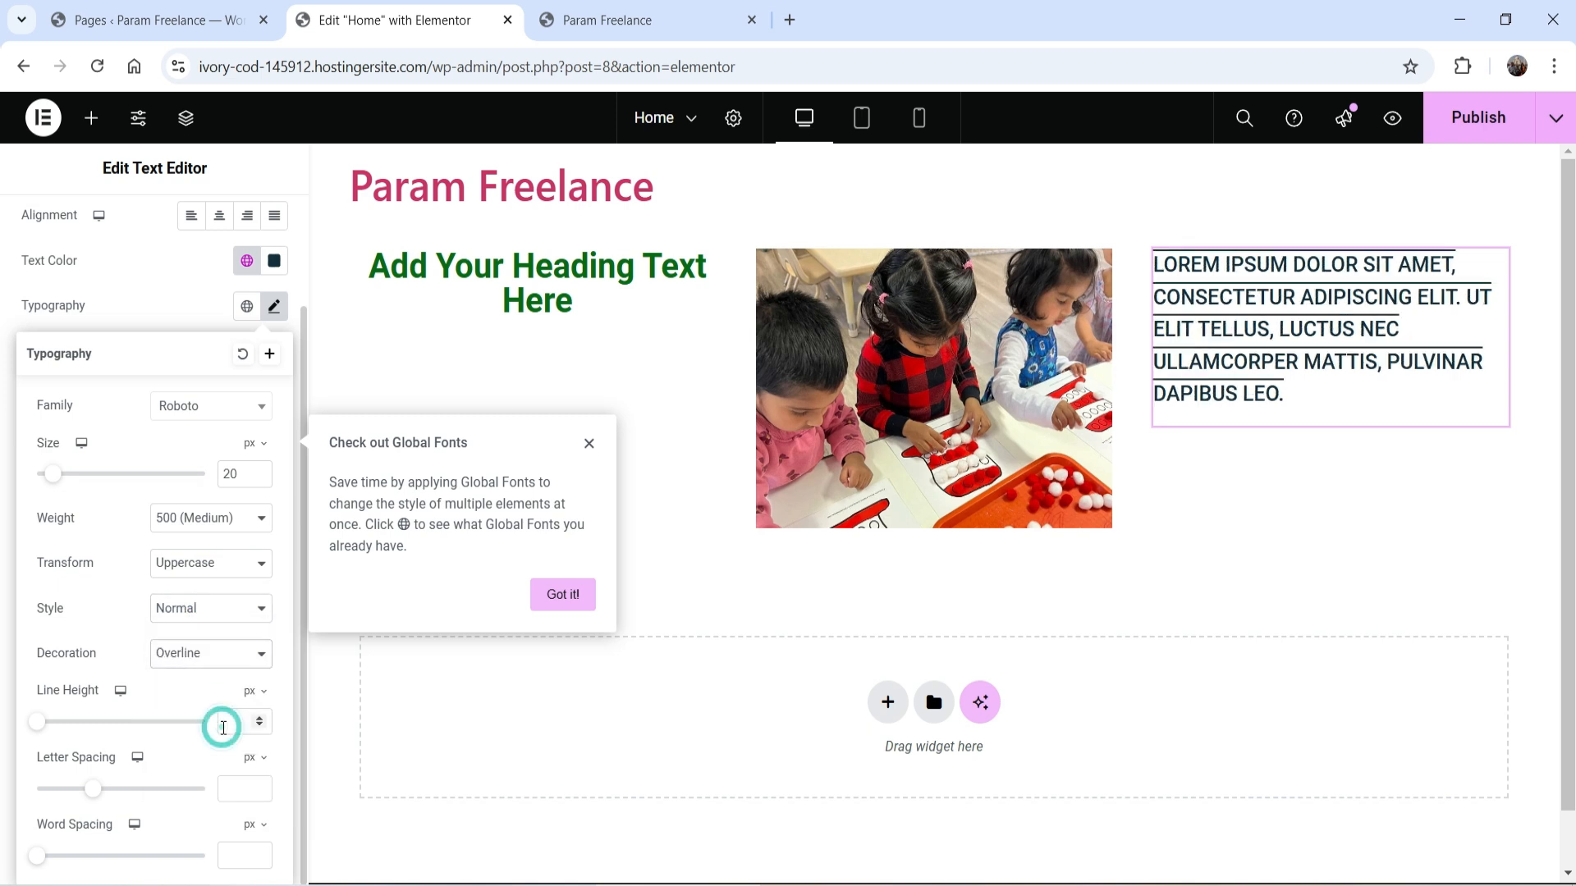
{"action": "left_click", "coordinate": [232, 653]}
{"action": "left_click", "coordinate": [222, 688]}
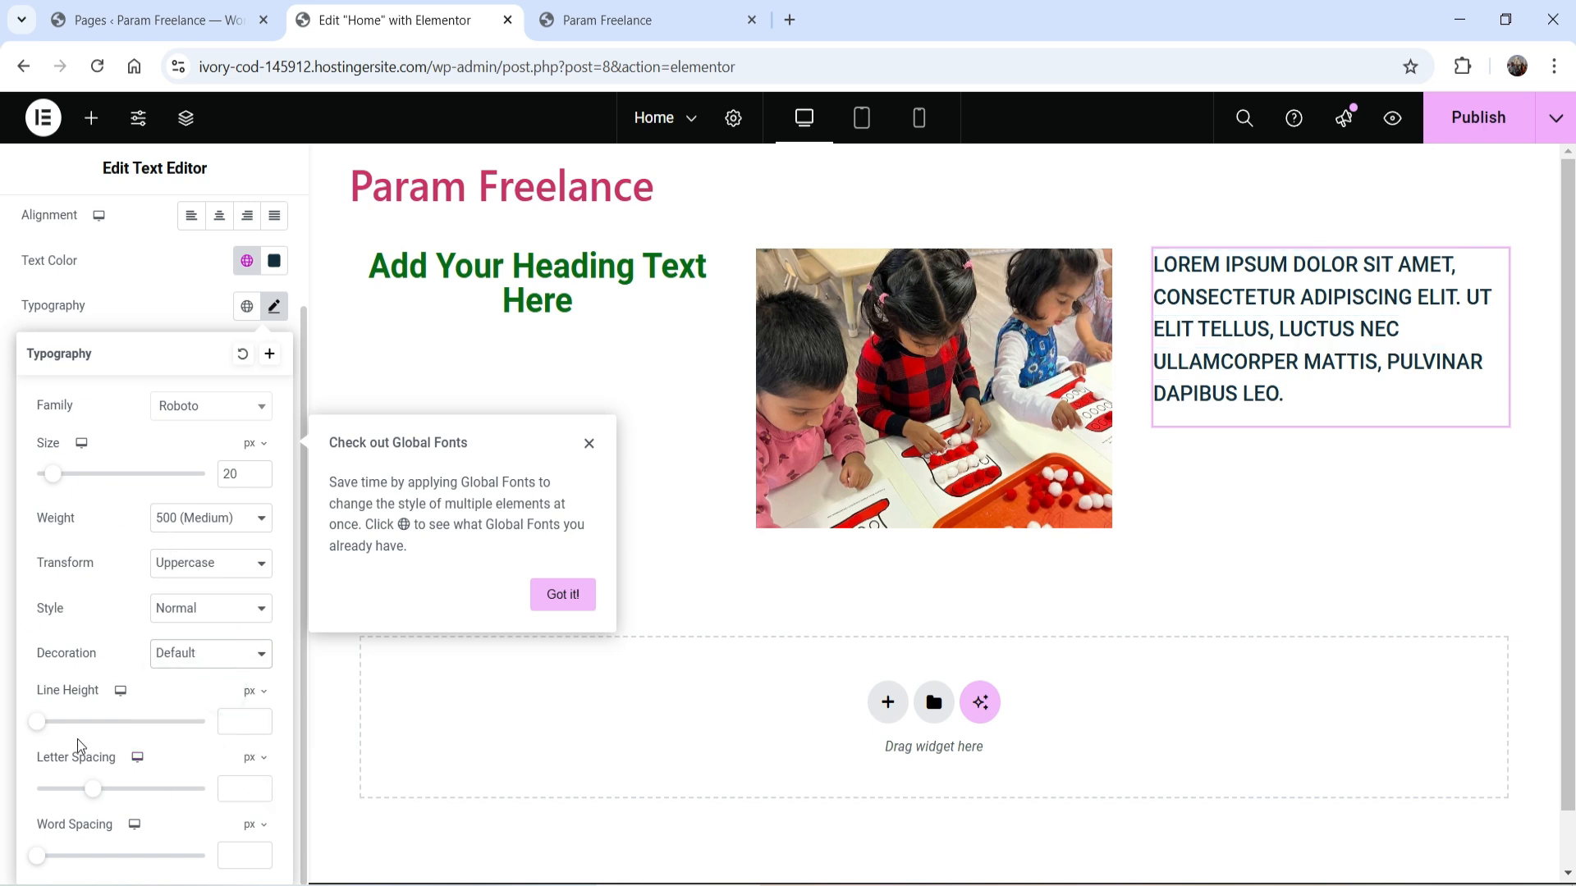
{"action": "left_click", "coordinate": [141, 305]}
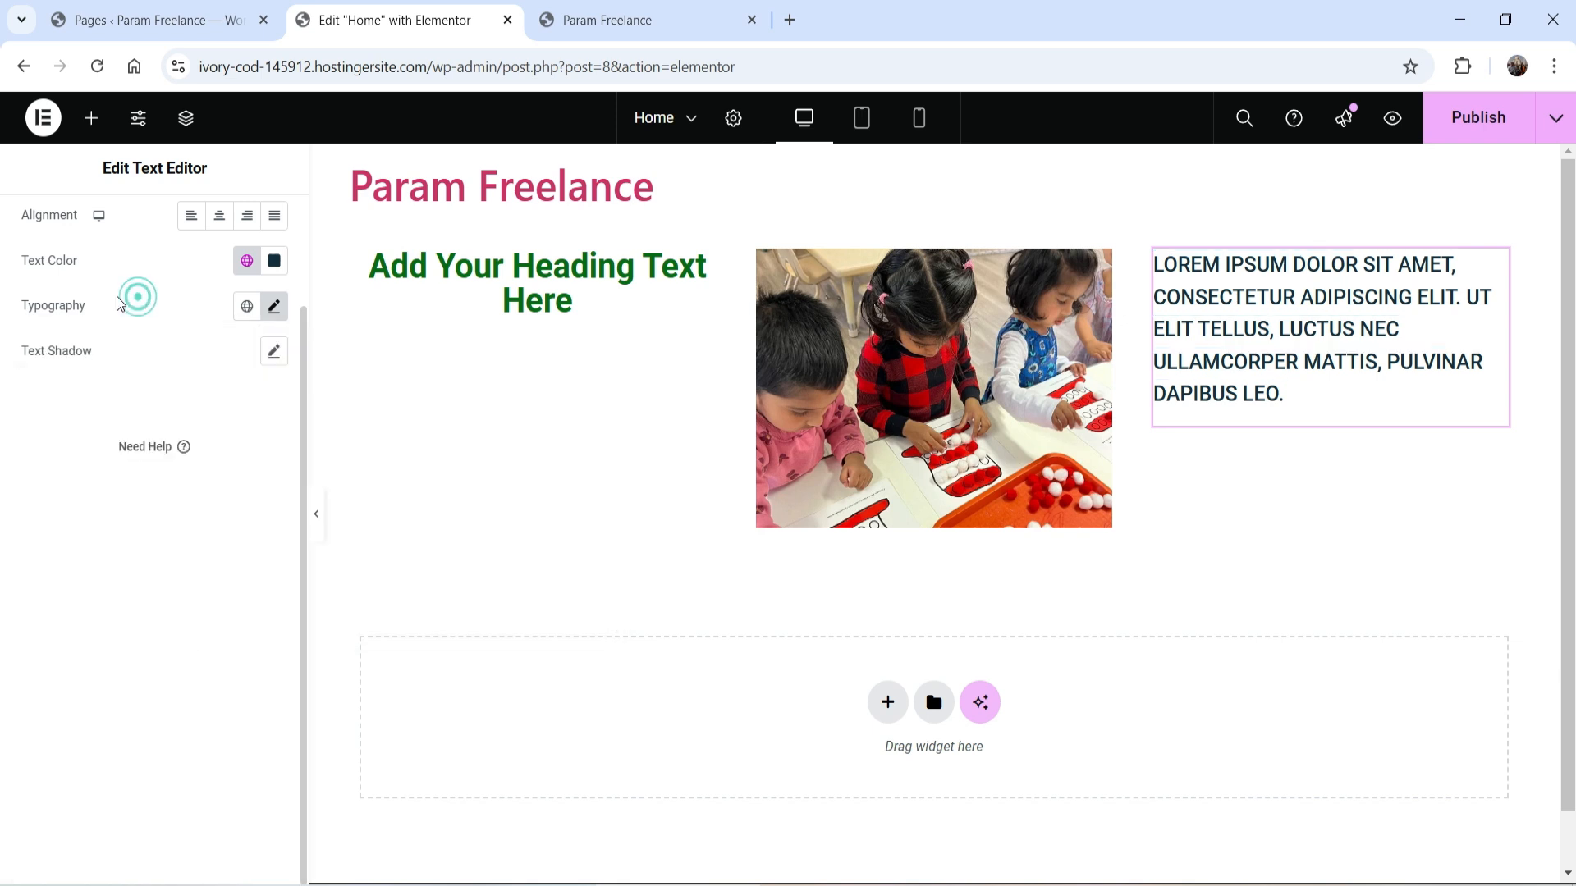
{"action": "left_click", "coordinate": [274, 349]}
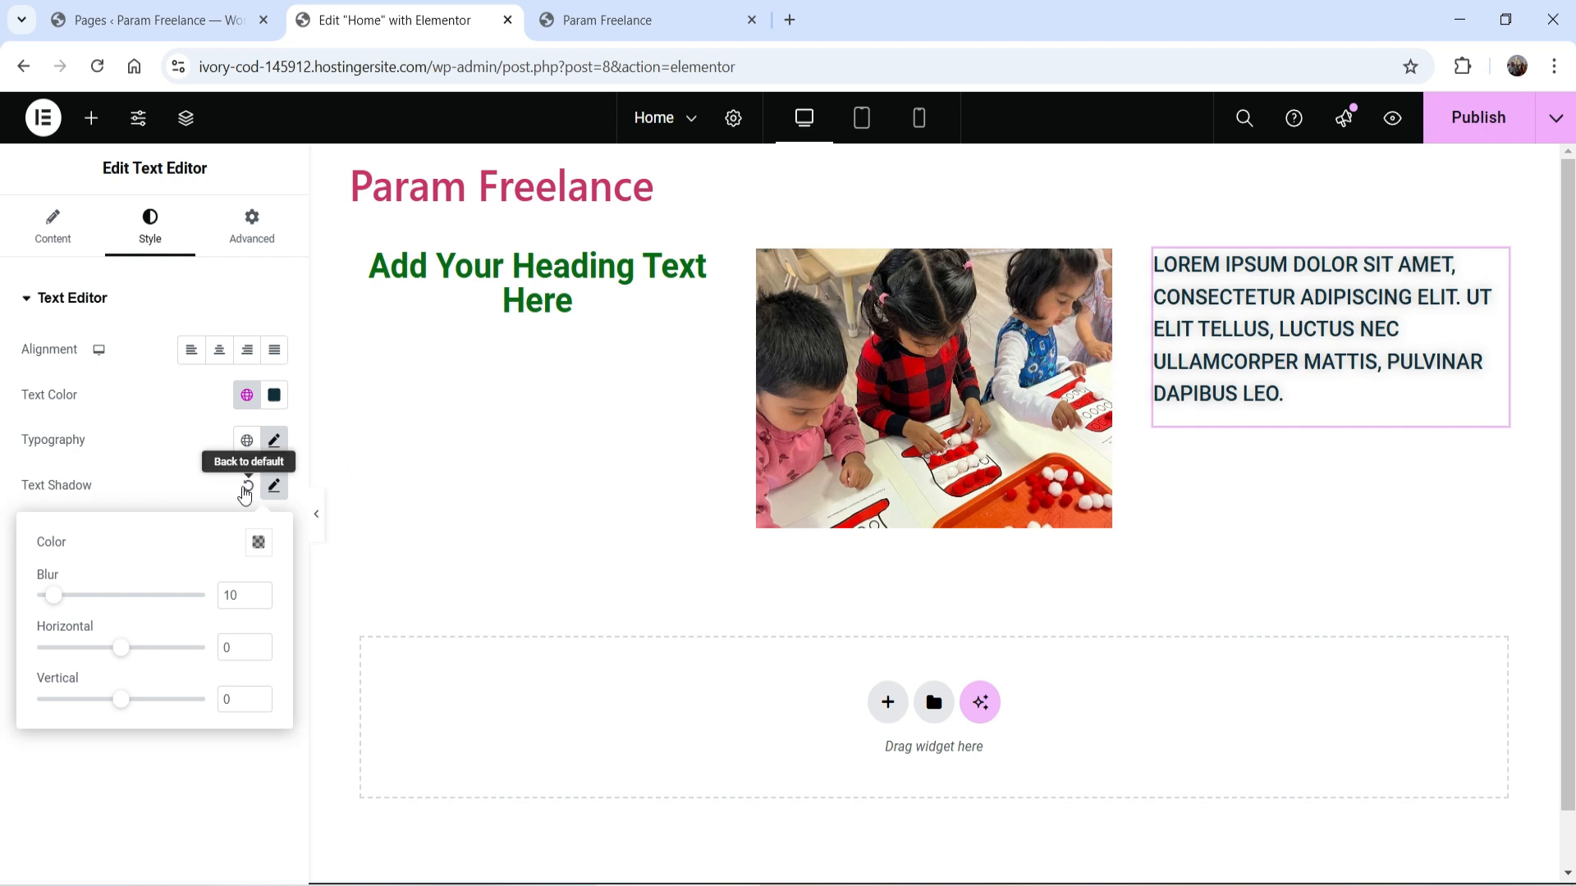
{"action": "left_click", "coordinate": [248, 489]}
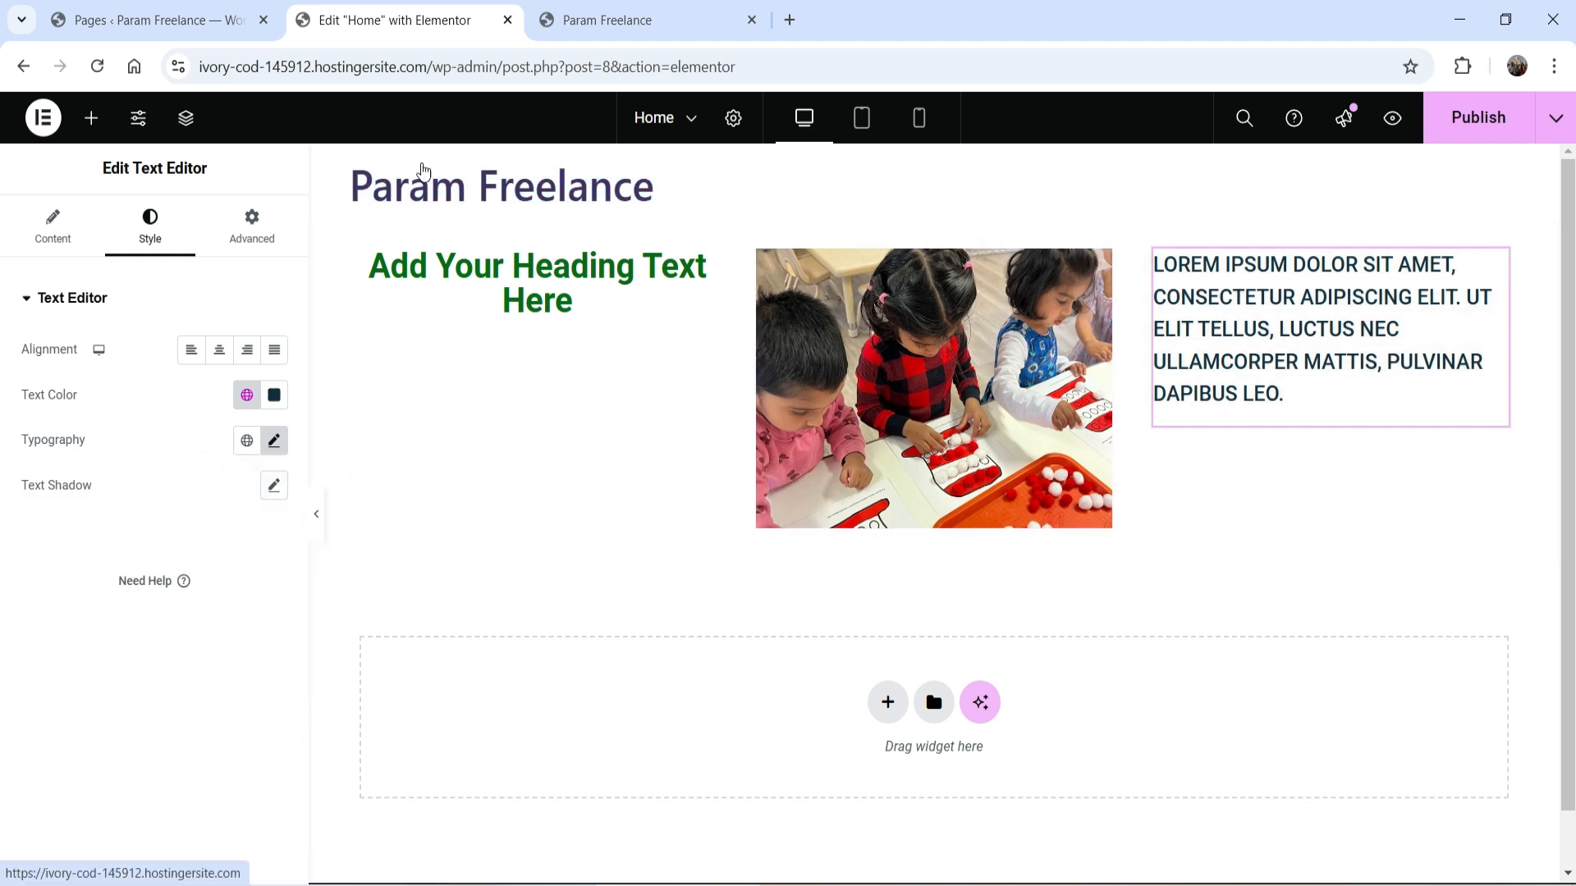
Step: Add a Video widget beneath the heading in the first inner container
{"action": "left_click", "coordinate": [91, 117]}
{"action": "scroll", "coordinate": [136, 517], "scroll_direction": "down", "scroll_amount": 4}
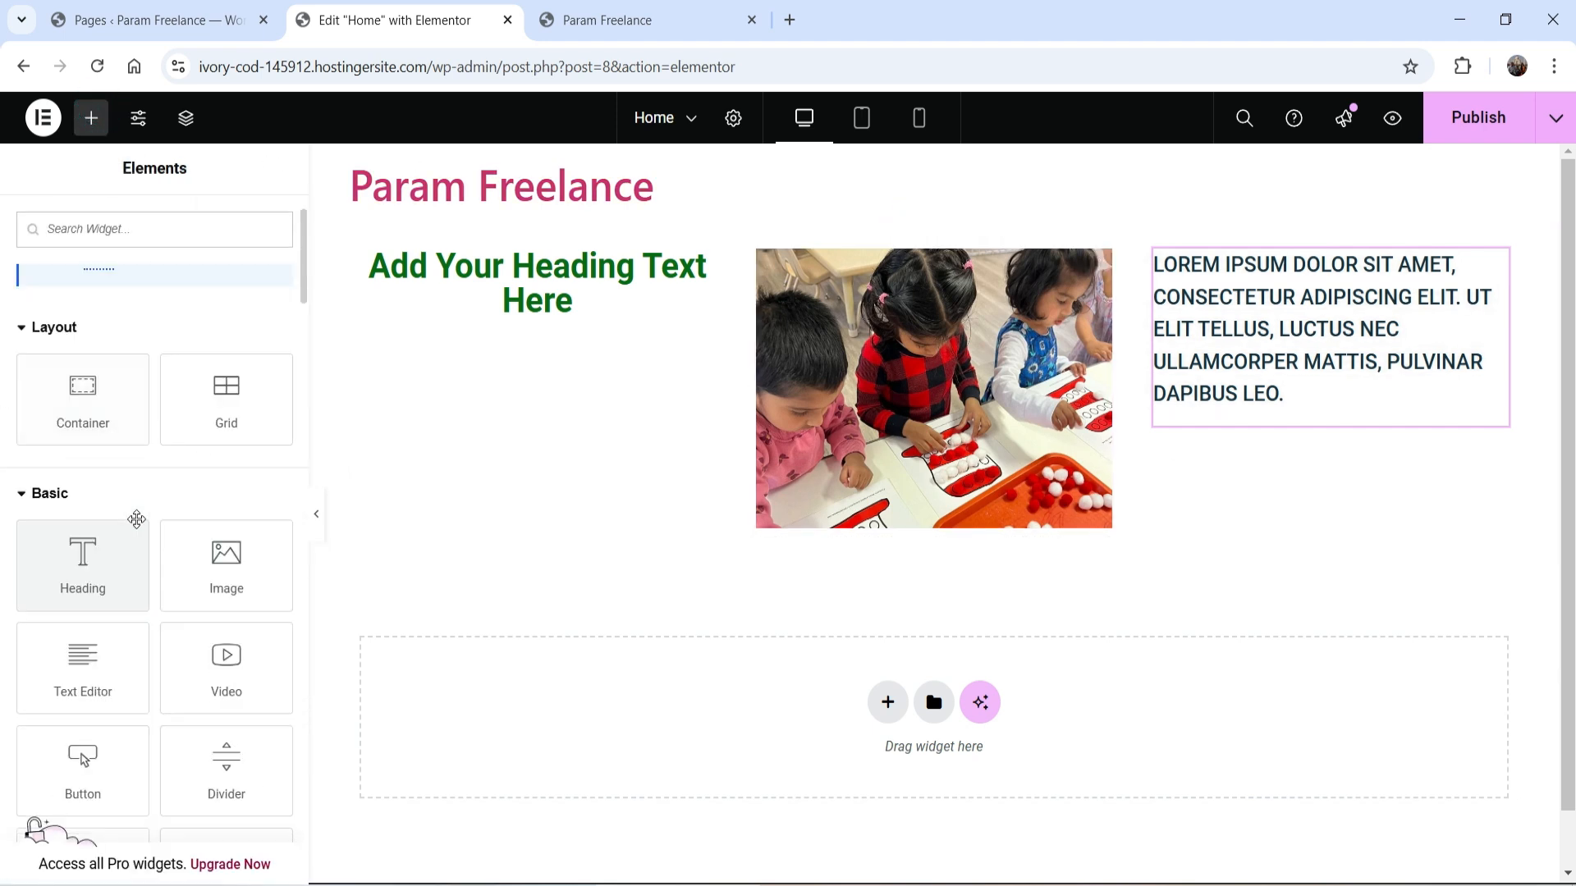
{"action": "left_click_drag", "start_coordinate": [226, 447], "coordinate": [722, 327]}
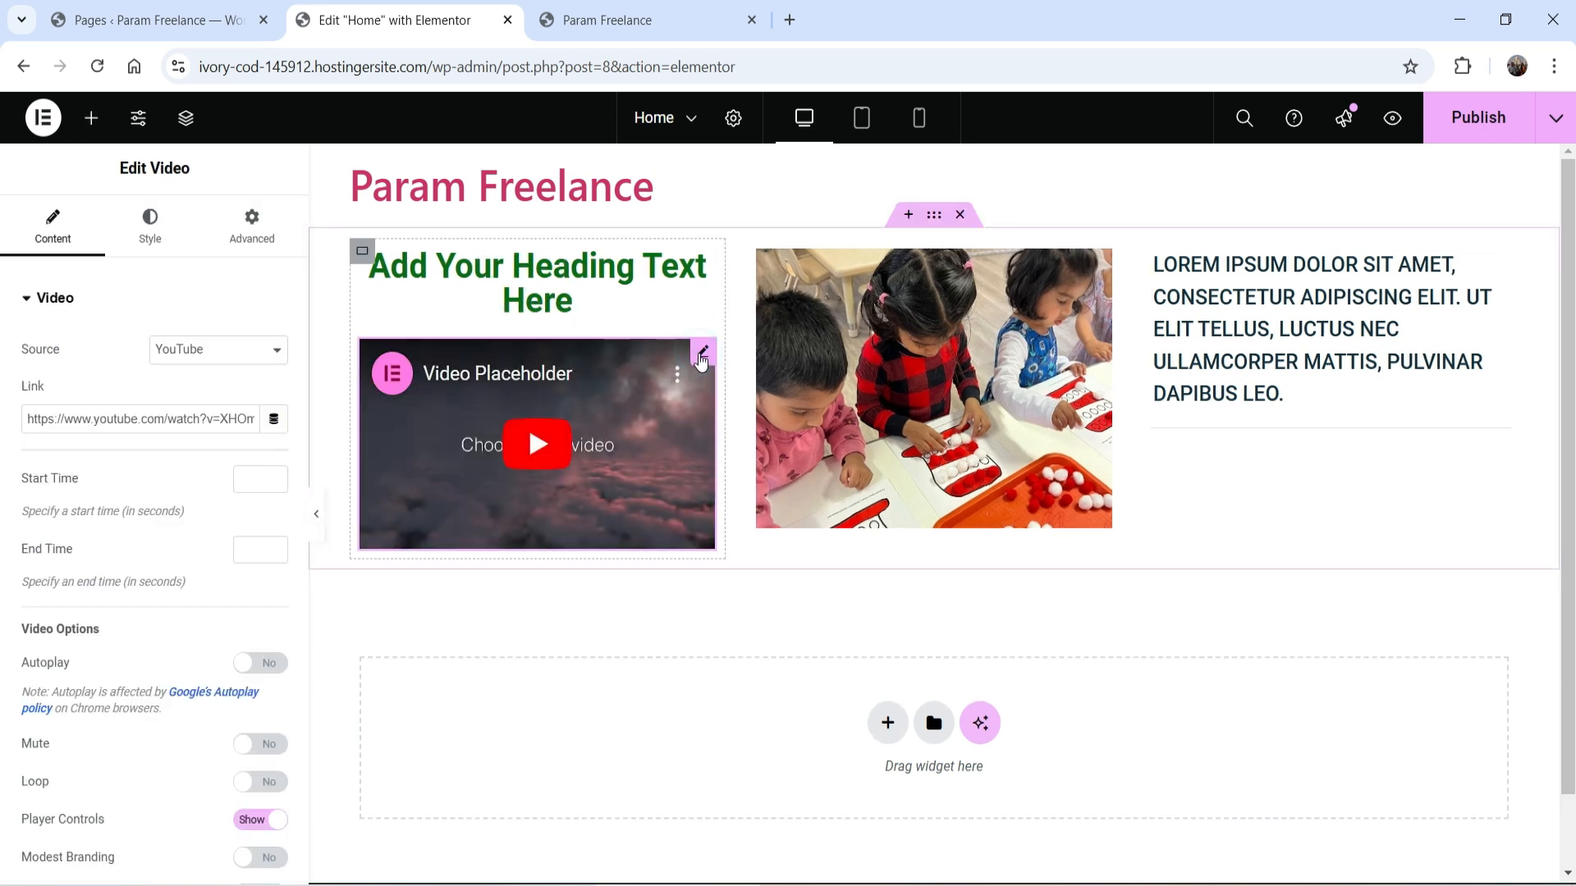
Step: Look through the video's link, source options and image overlay setting
{"action": "triple_click", "coordinate": [152, 418]}
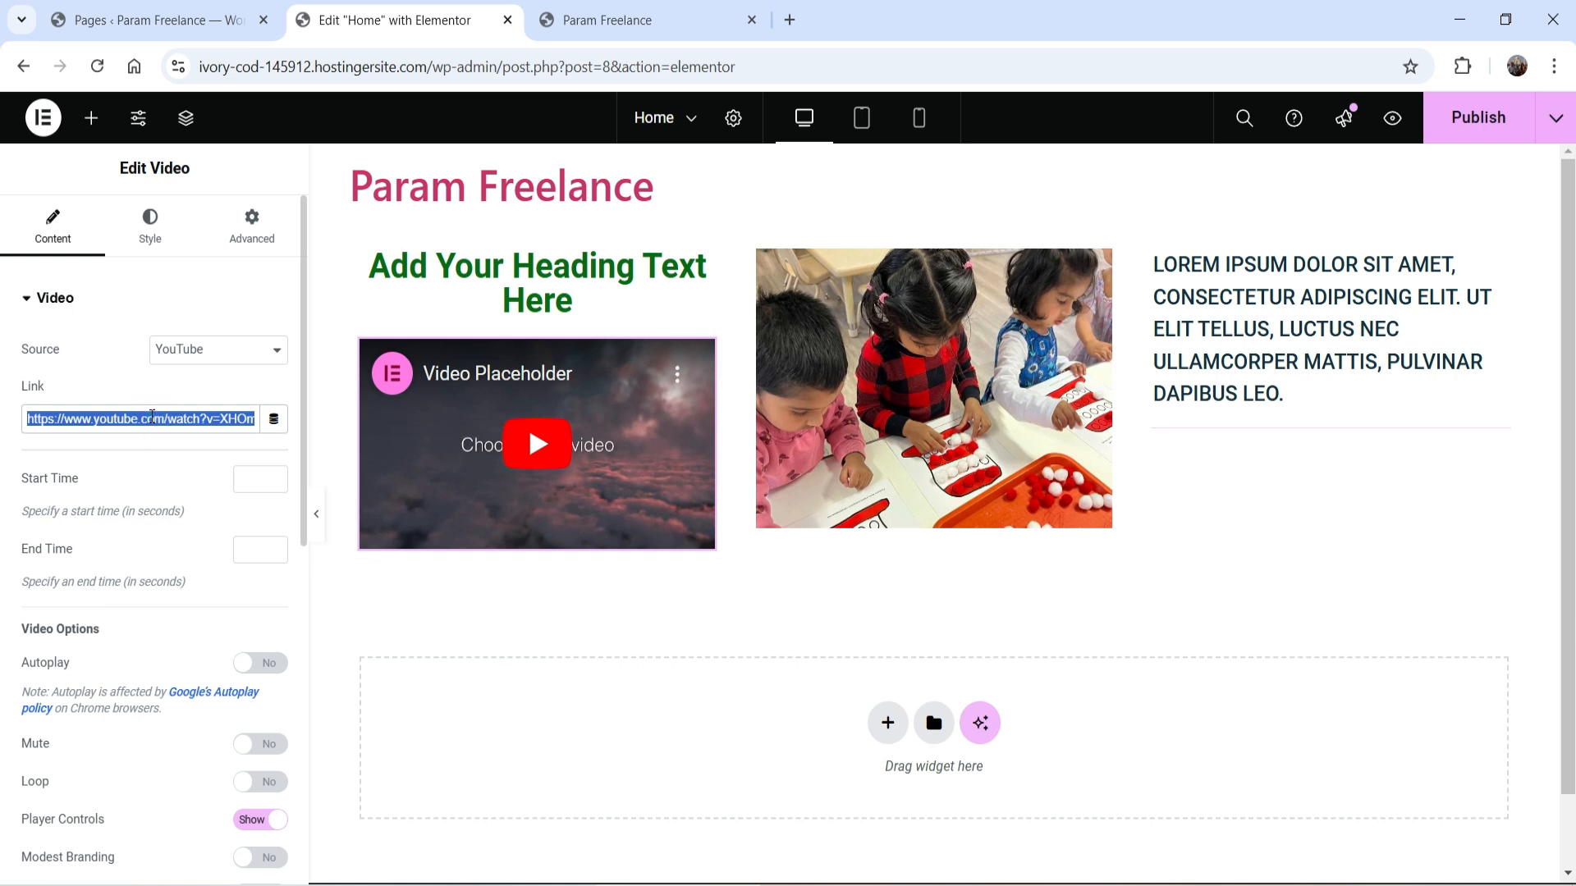
{"action": "left_click", "coordinate": [203, 349]}
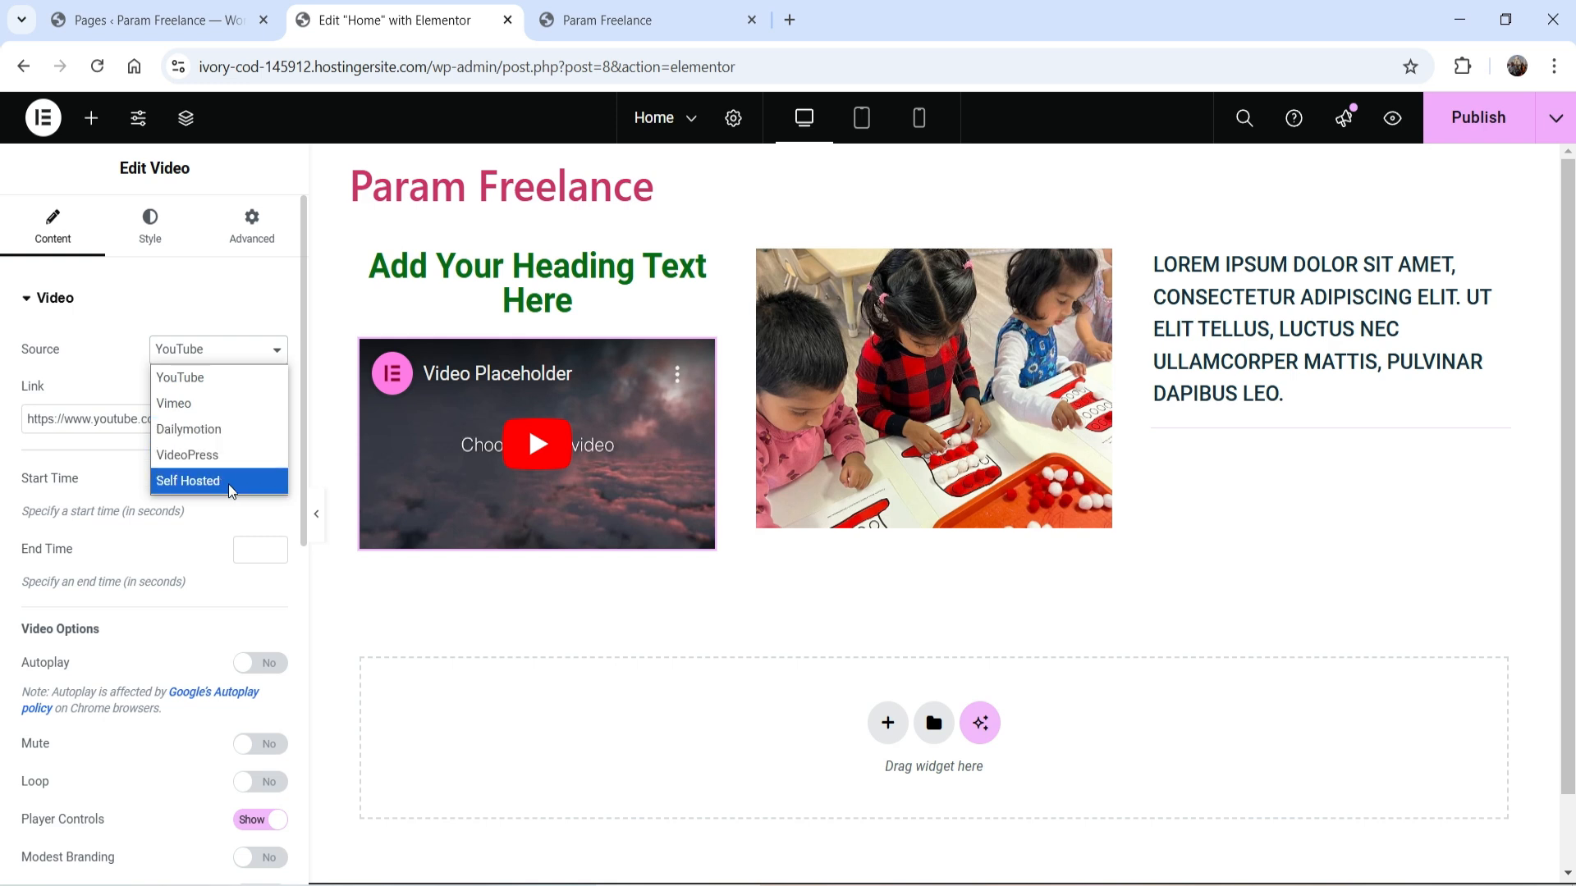
{"action": "left_click", "coordinate": [138, 352]}
{"action": "left_click", "coordinate": [82, 310]}
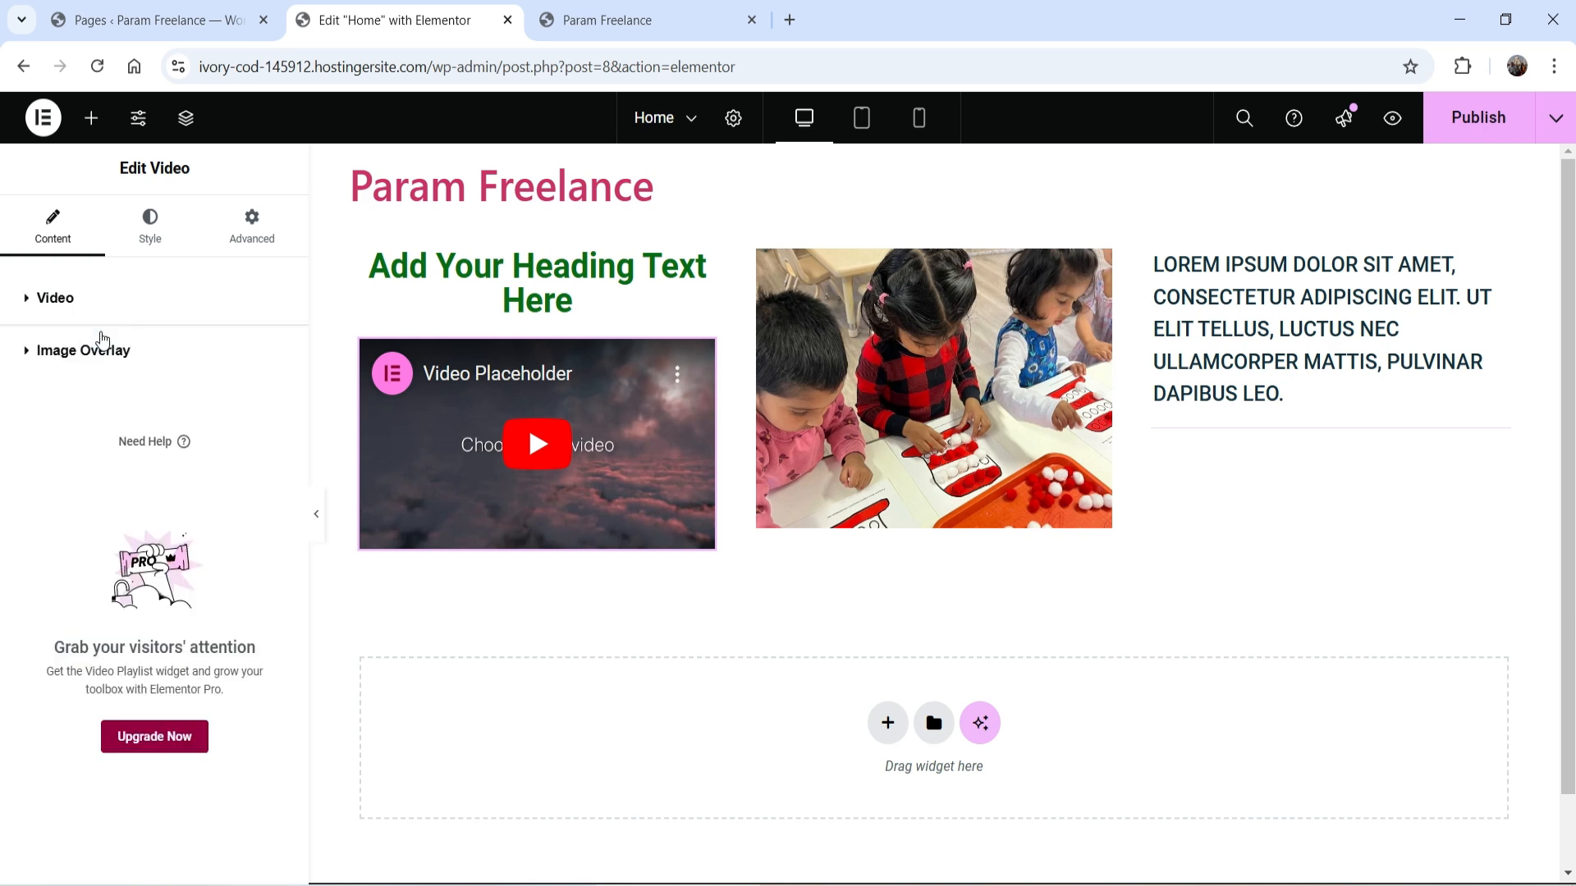
{"action": "left_click", "coordinate": [102, 344]}
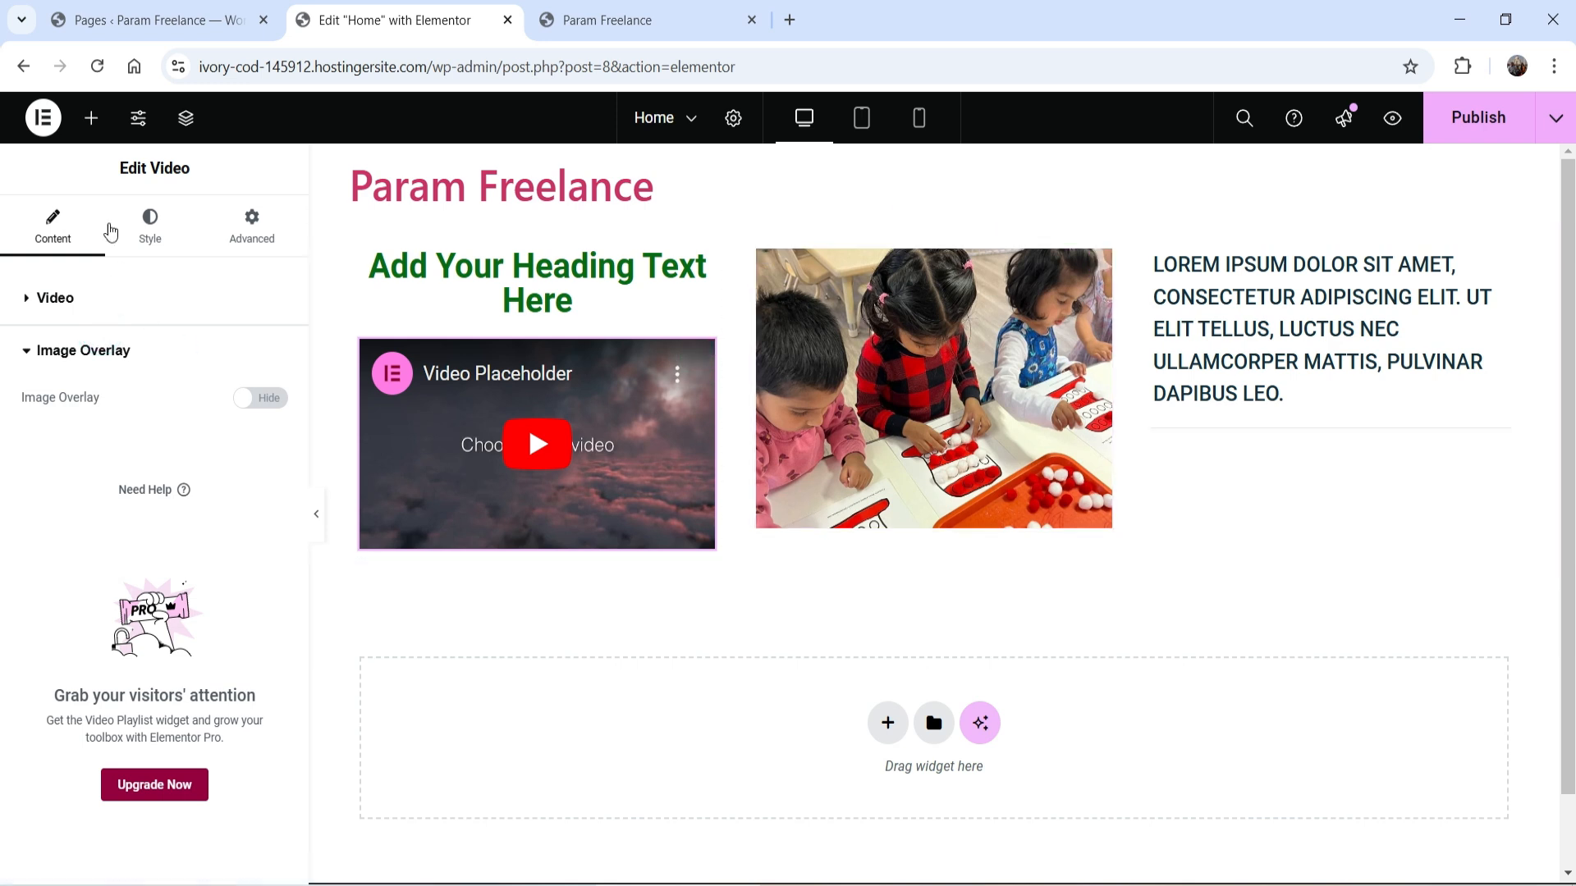
Step: Add a Button widget beneath the image in the second inner container and set its position to Stretch
{"action": "left_click", "coordinate": [91, 117]}
{"action": "scroll", "coordinate": [45, 439], "scroll_direction": "down", "scroll_amount": 5}
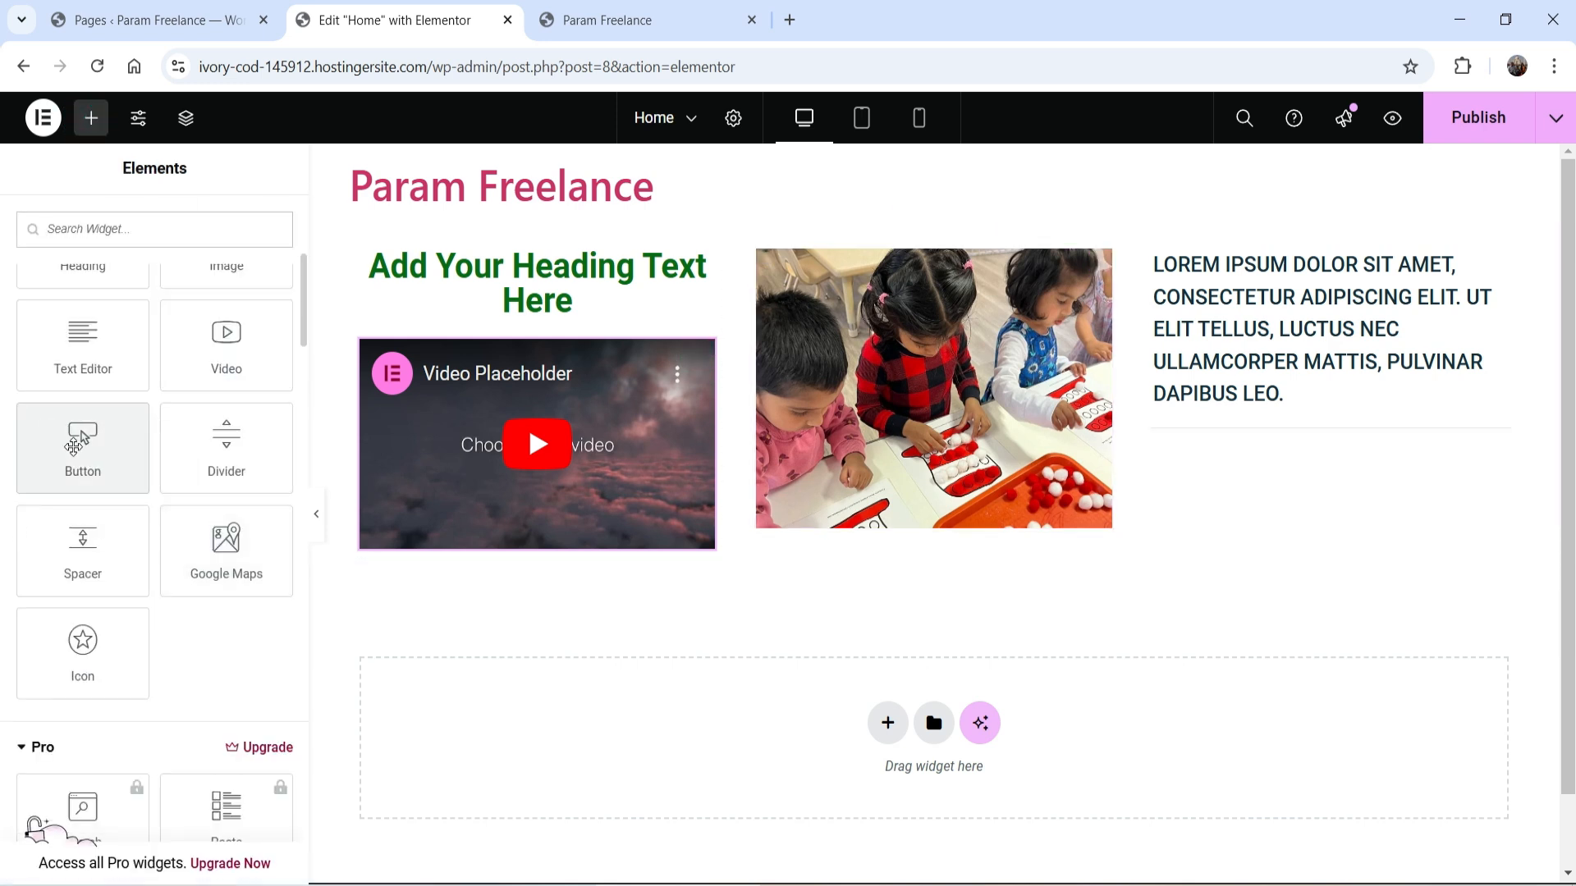
{"action": "left_click_drag", "start_coordinate": [74, 448], "coordinate": [924, 517]}
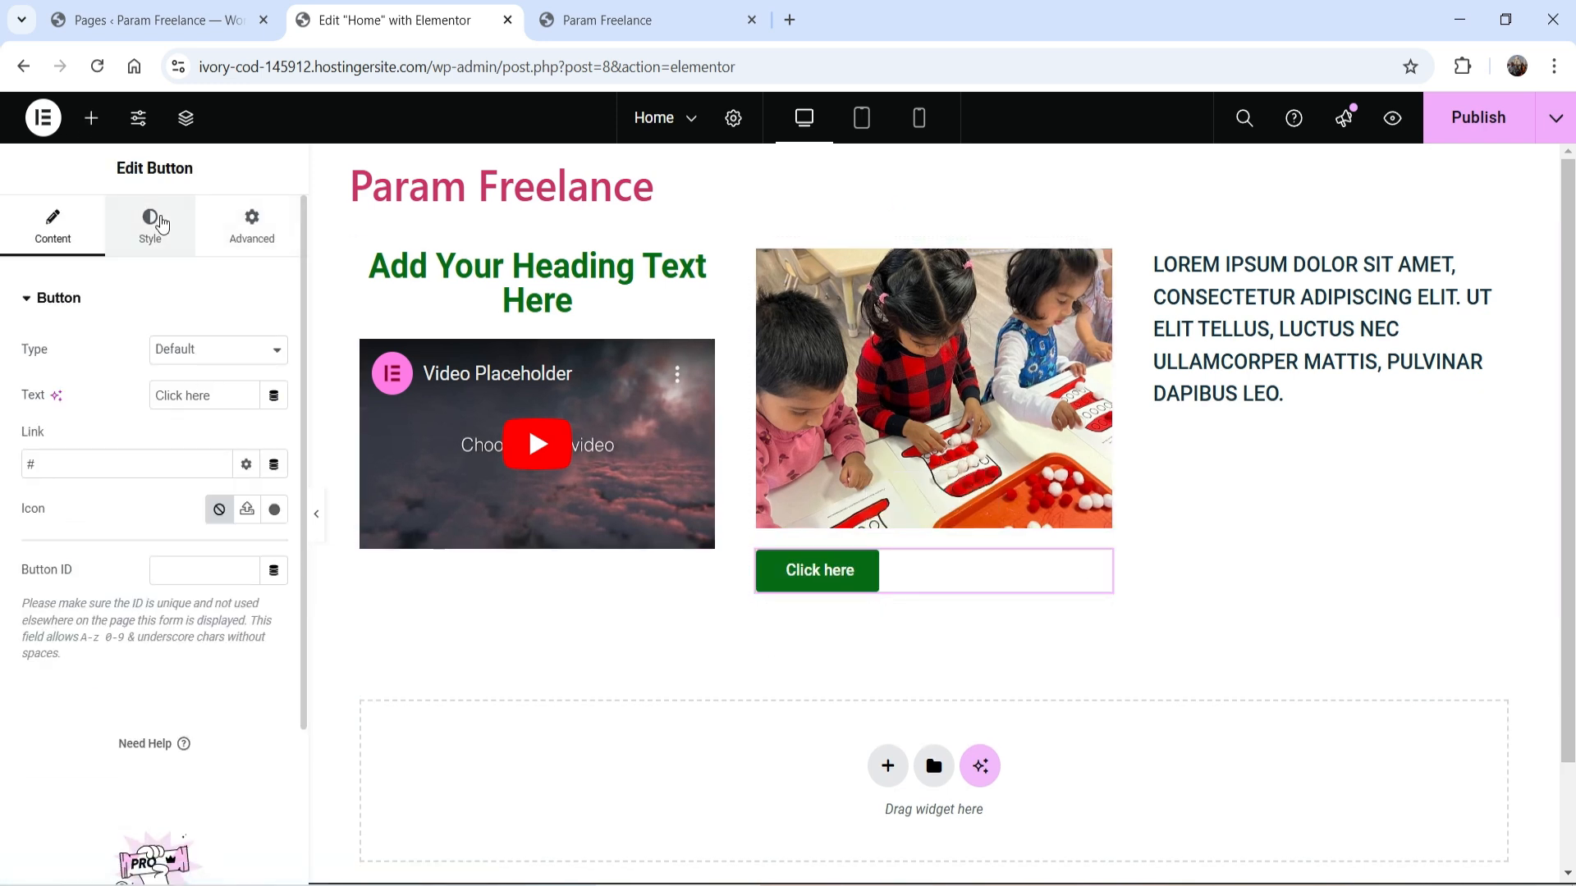
{"action": "left_click", "coordinate": [160, 225]}
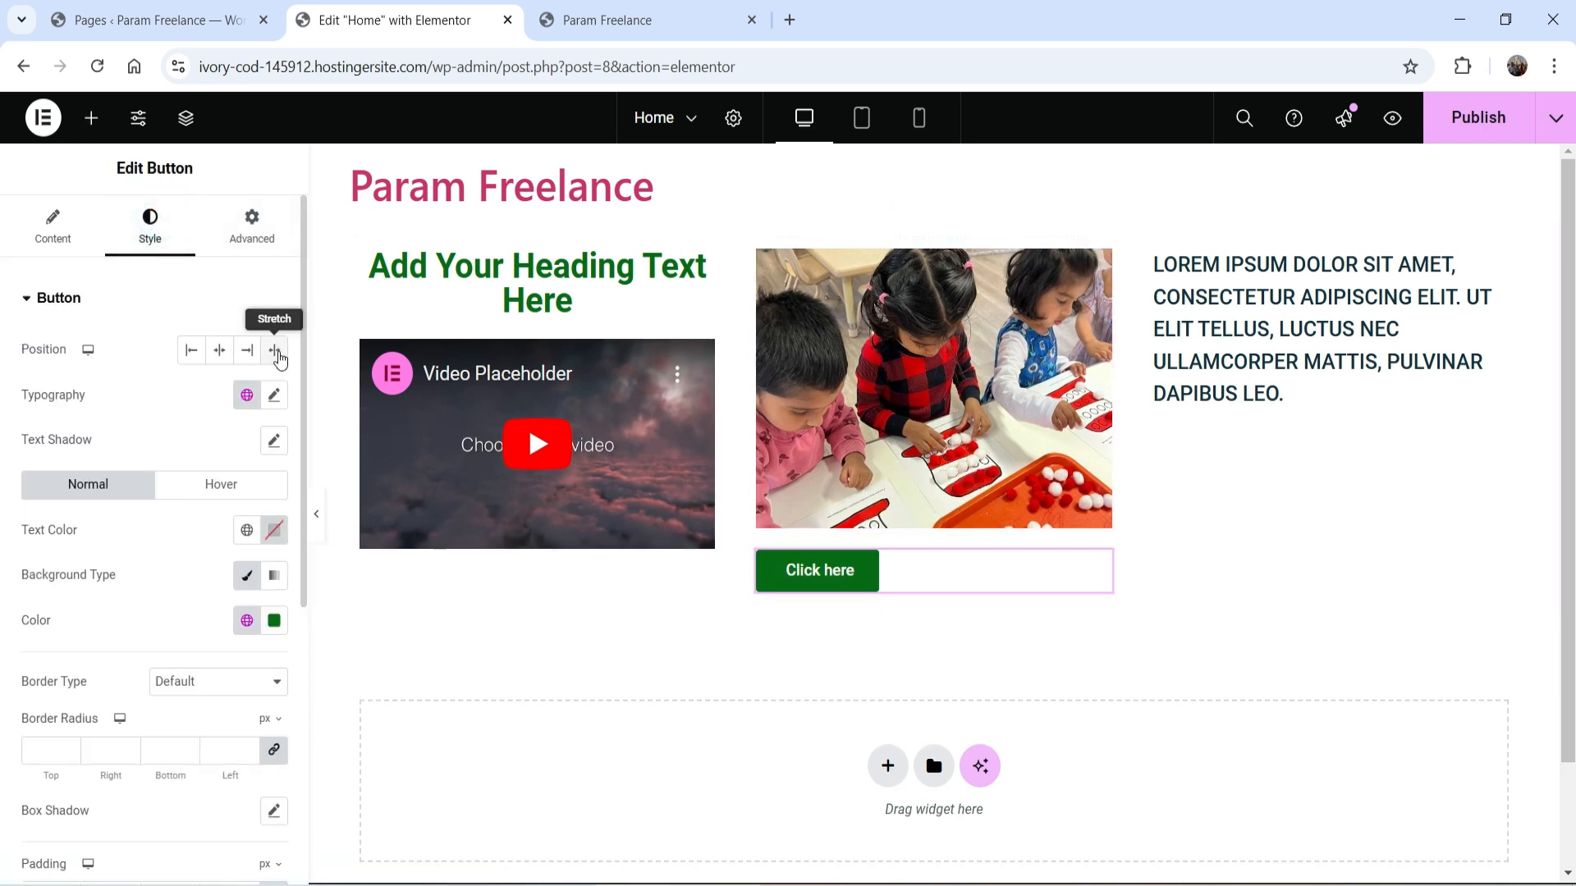
{"action": "left_click", "coordinate": [277, 354]}
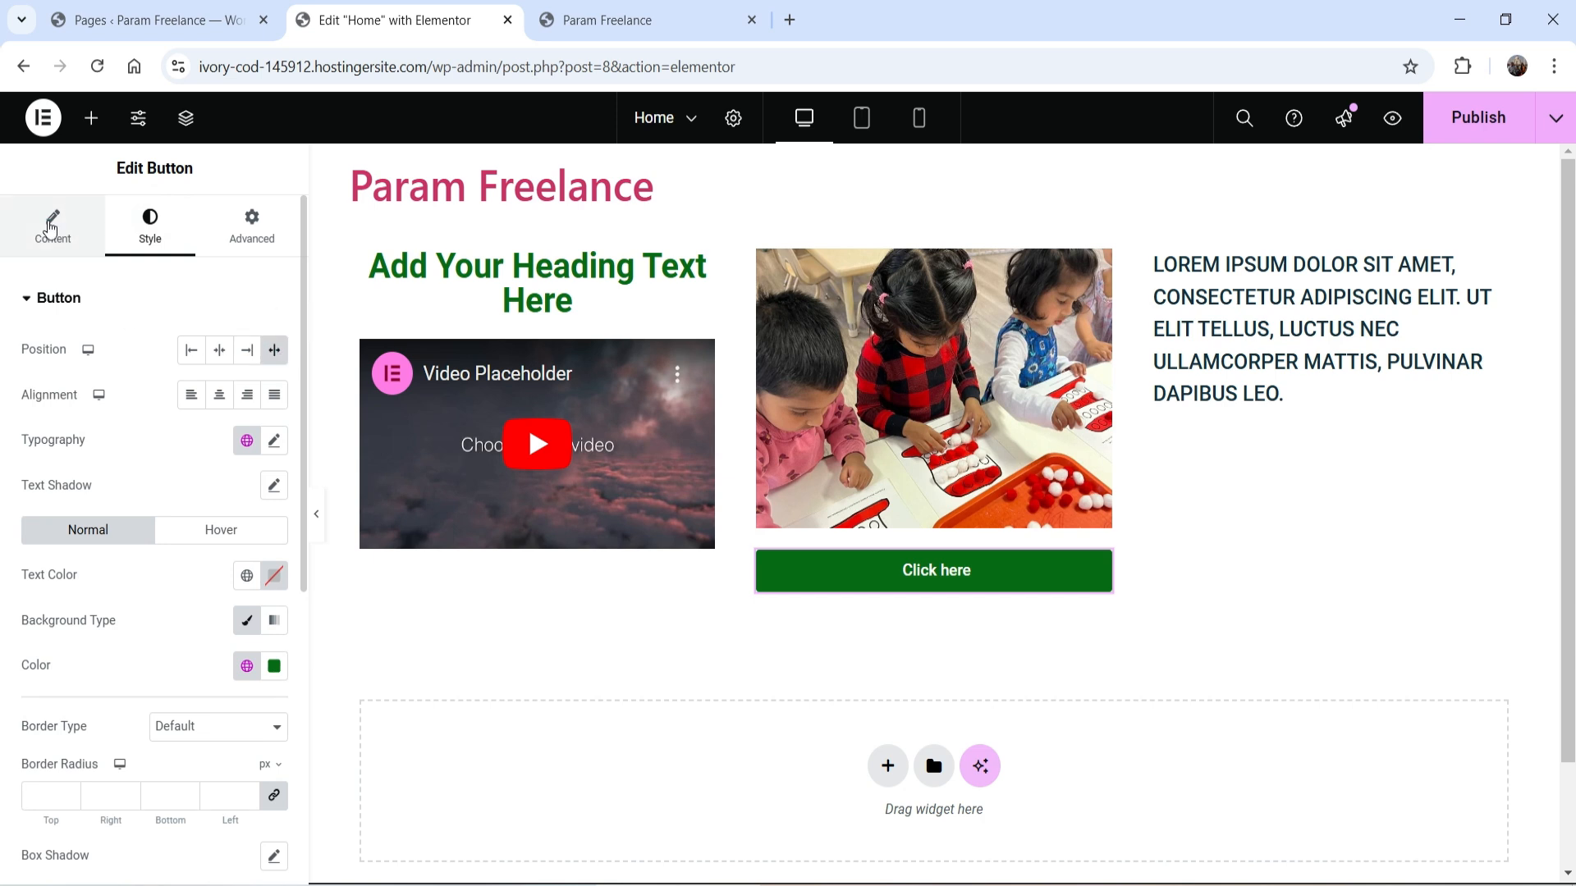
Step: Set the button's text to "Read More" and select its link value
{"action": "left_click", "coordinate": [52, 223]}
{"action": "triple_click", "coordinate": [212, 397]}
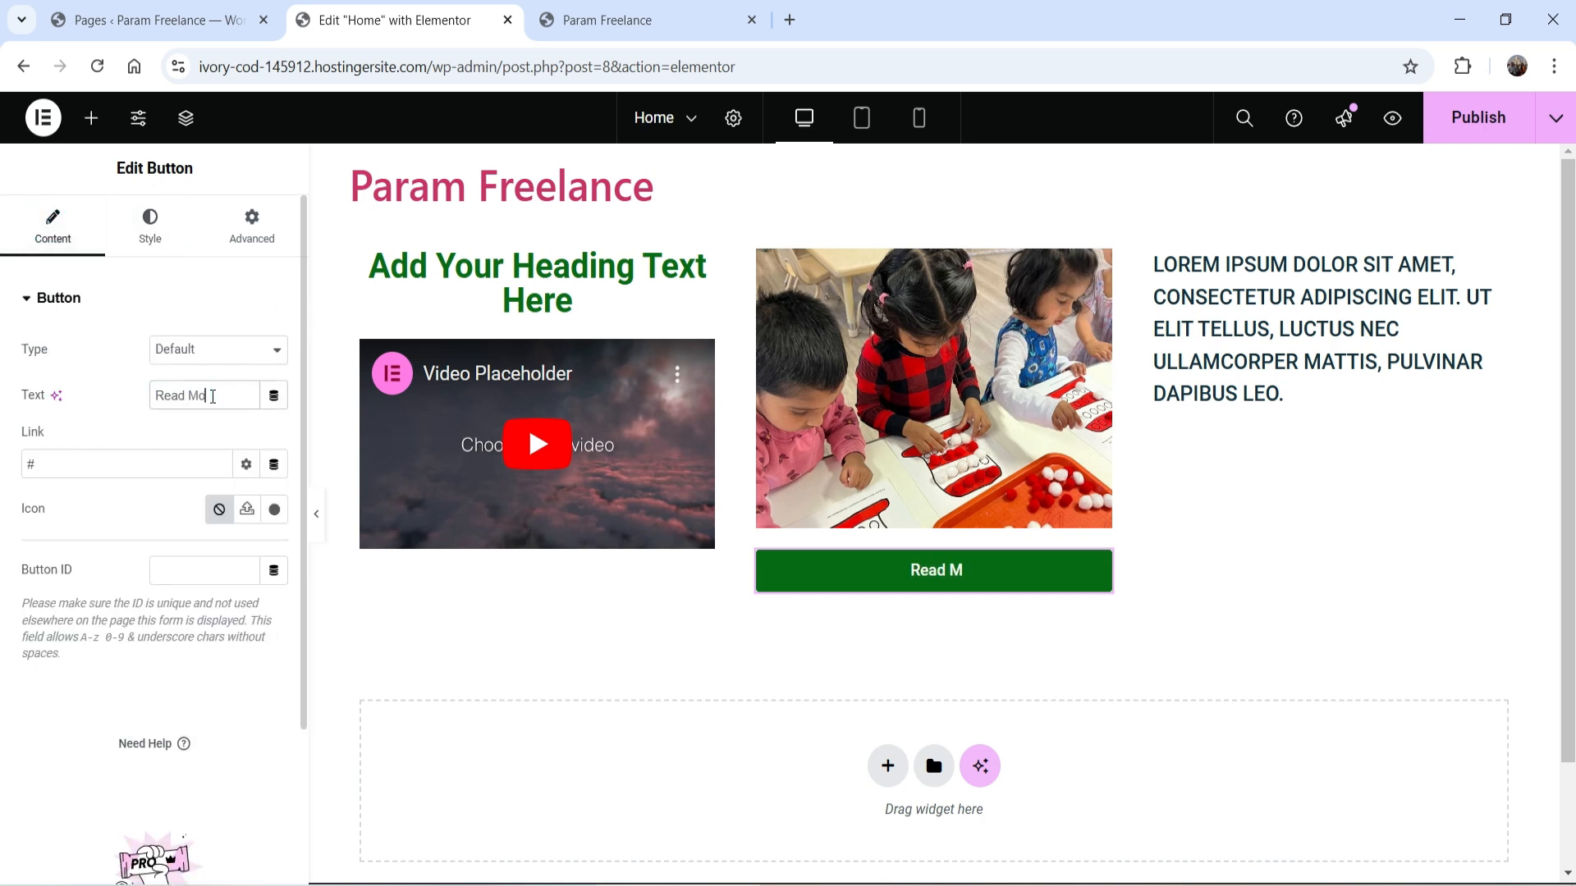
{"action": "triple_click", "coordinate": [91, 469]}
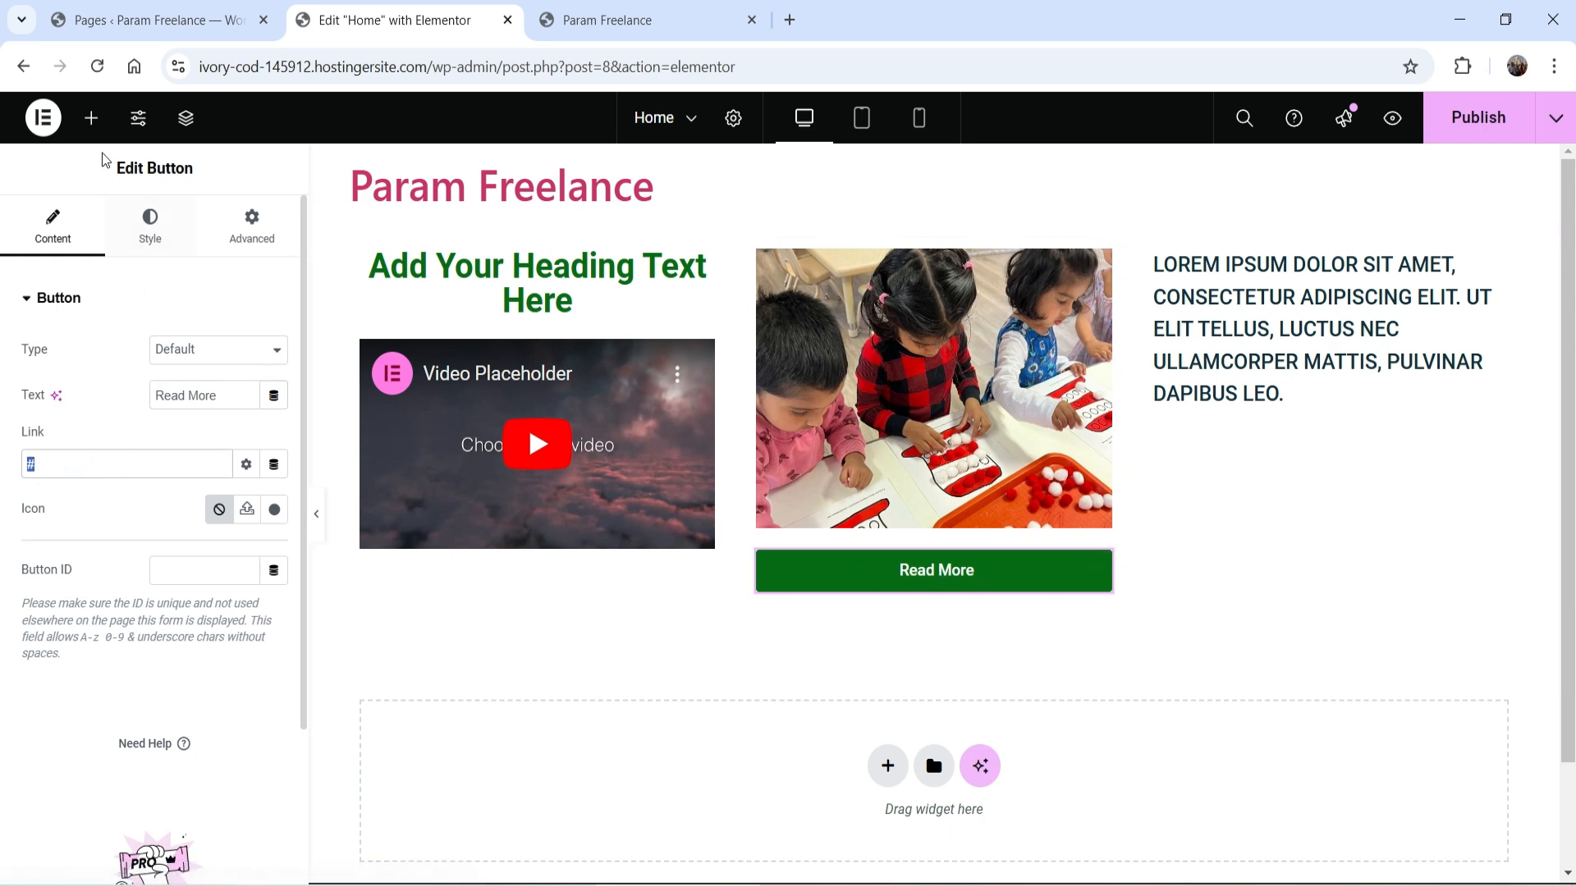
Step: Add a Google Maps widget beneath the paragraph in the third inner container and select its location text
{"action": "left_click", "coordinate": [91, 117]}
{"action": "scroll", "coordinate": [161, 521], "scroll_direction": "down", "scroll_amount": 4}
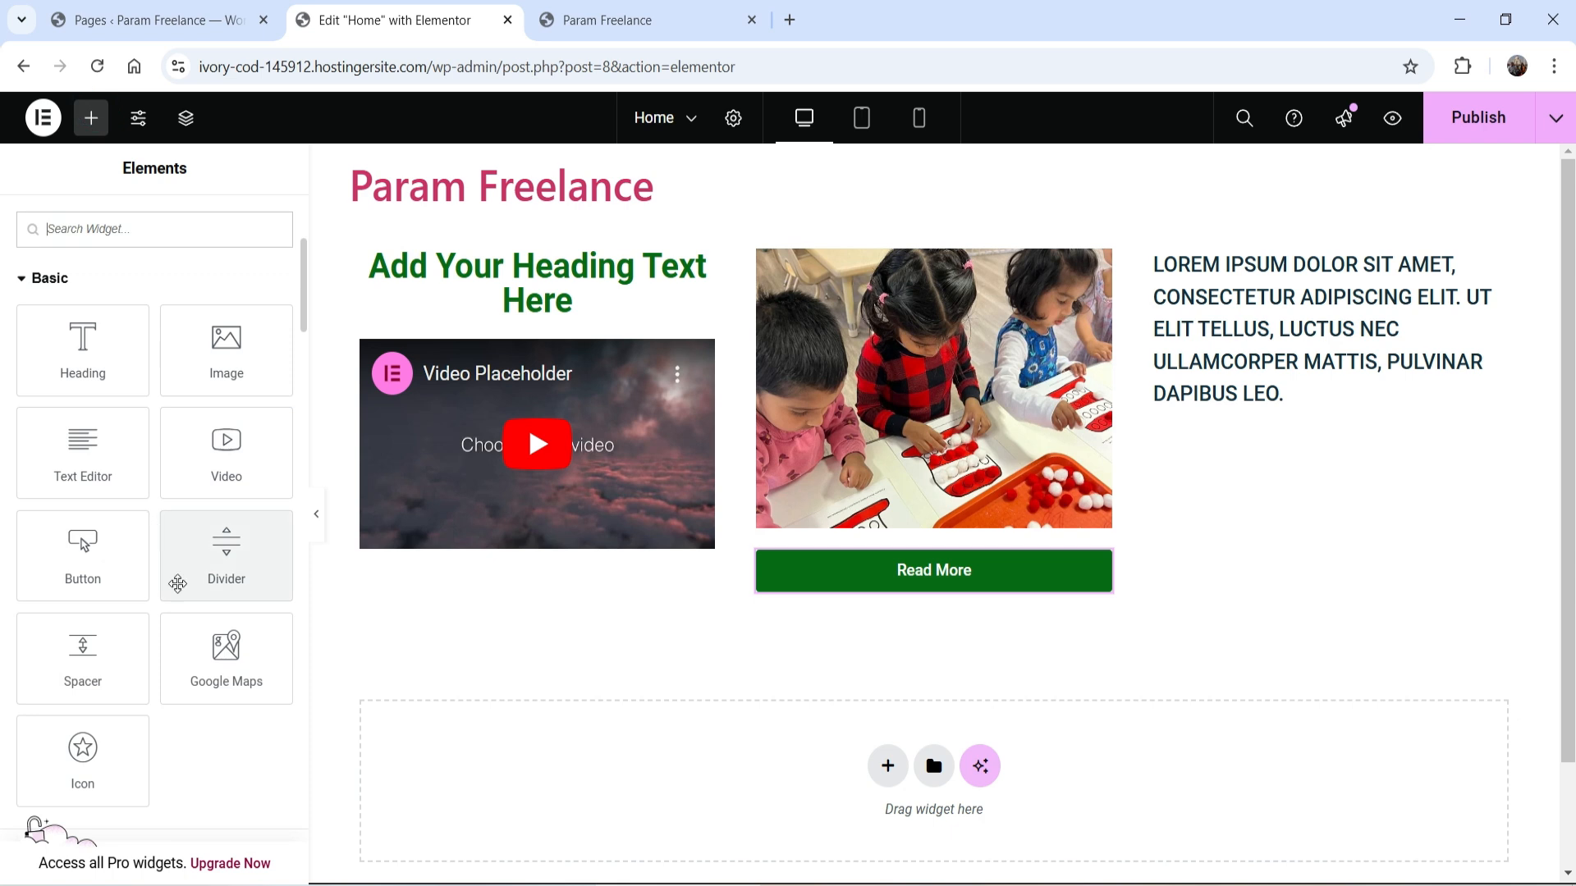
{"action": "scroll", "coordinate": [218, 656], "scroll_direction": "down", "scroll_amount": 1}
{"action": "left_click_drag", "start_coordinate": [209, 573], "coordinate": [1278, 425]}
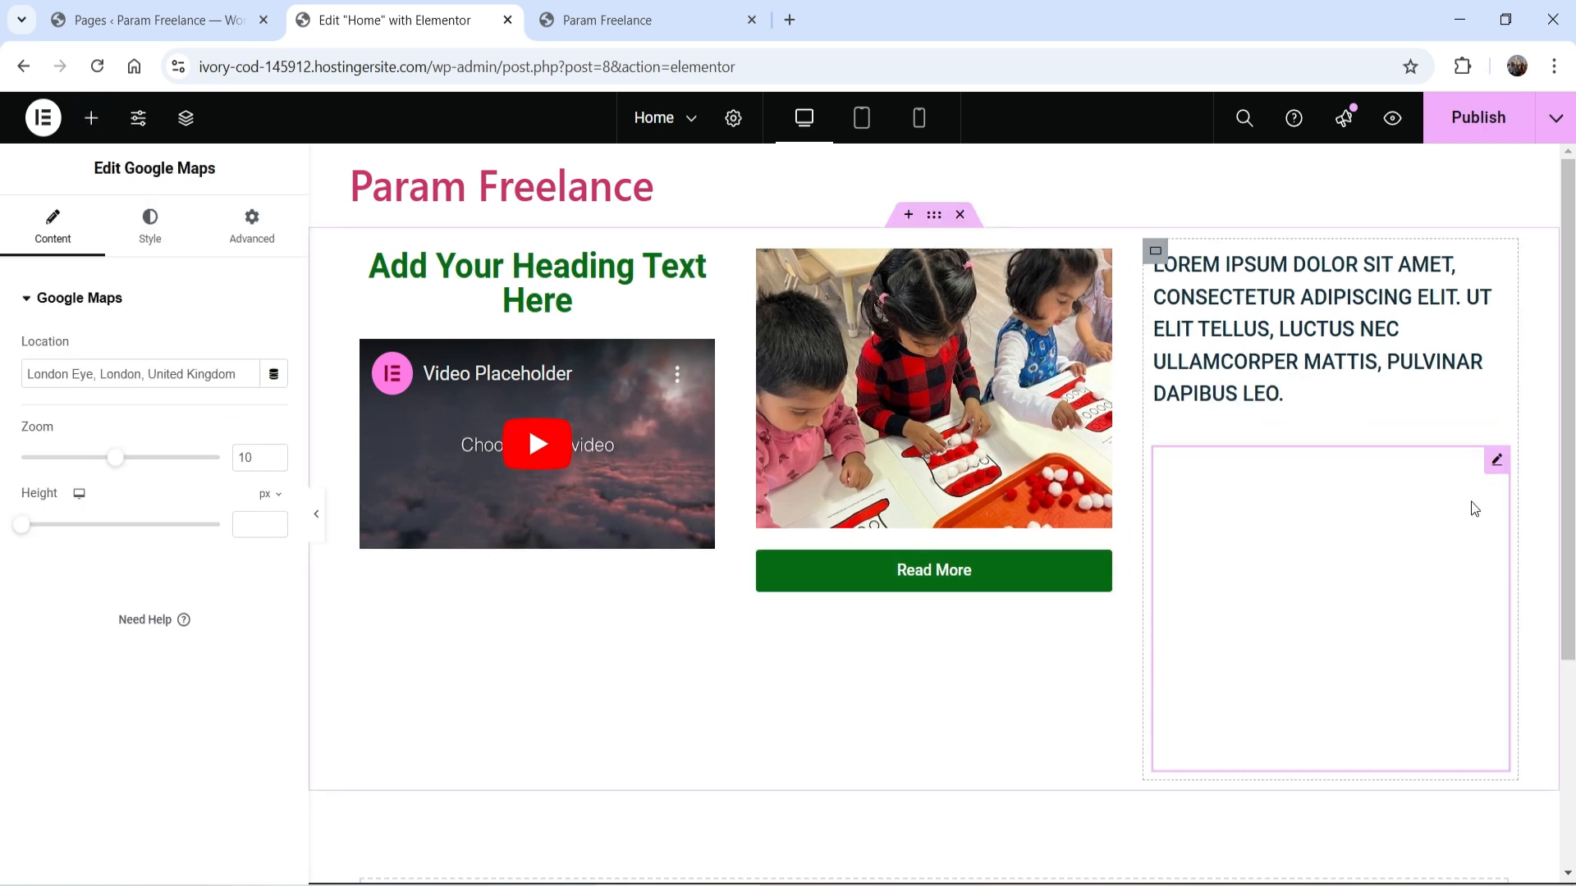
{"action": "triple_click", "coordinate": [96, 369]}
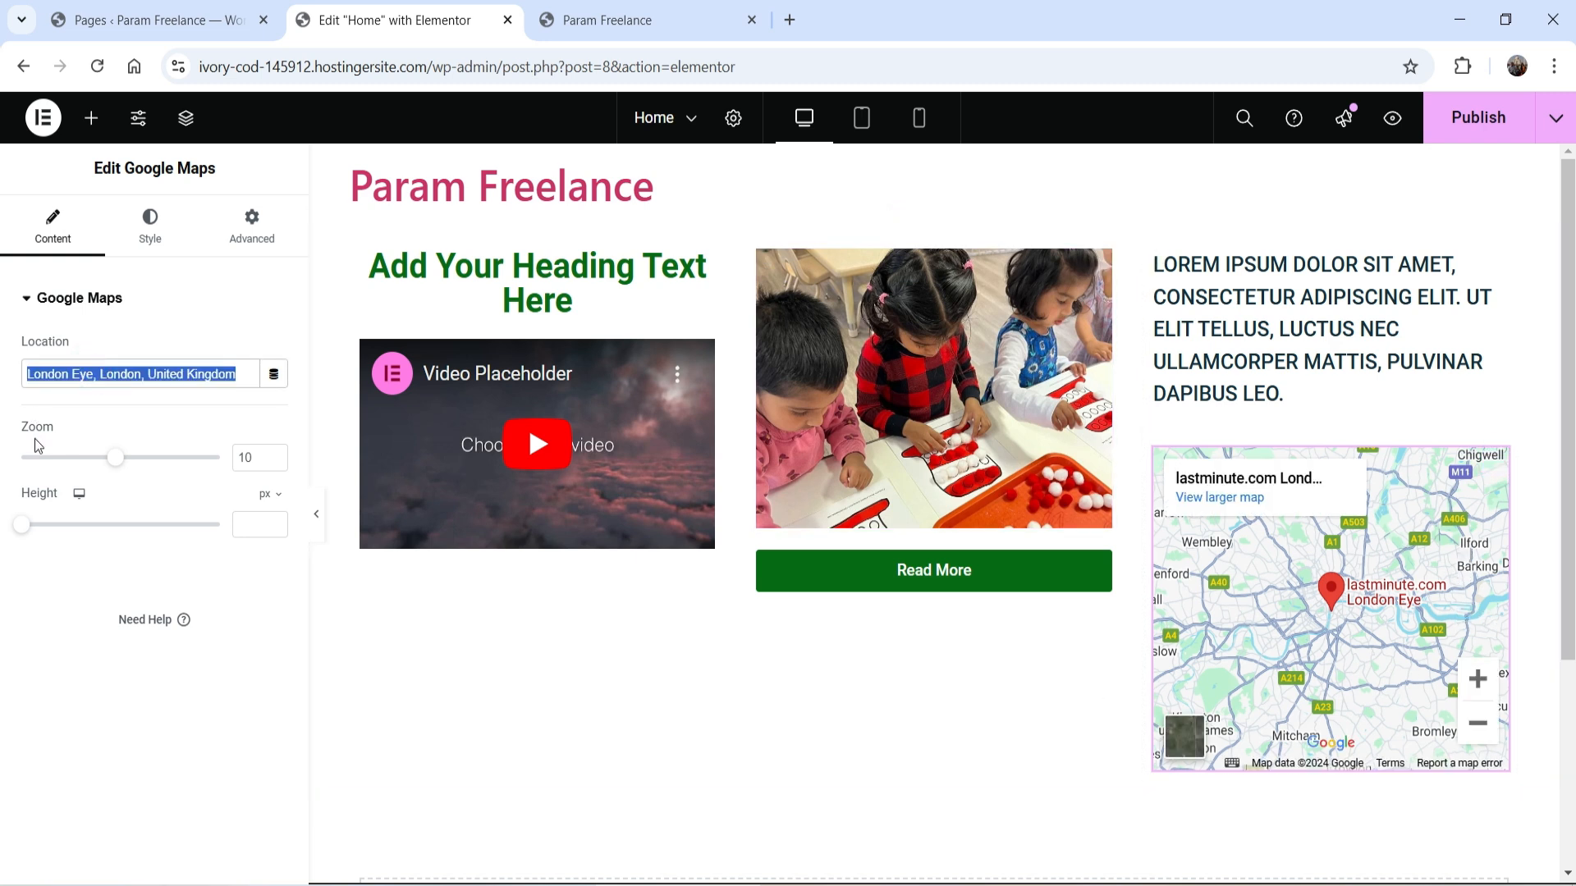
Step: Add a Spacer widget between the heading and the video in the first inner container
{"action": "left_click", "coordinate": [91, 117]}
{"action": "scroll", "coordinate": [102, 538], "scroll_direction": "down", "scroll_amount": 5}
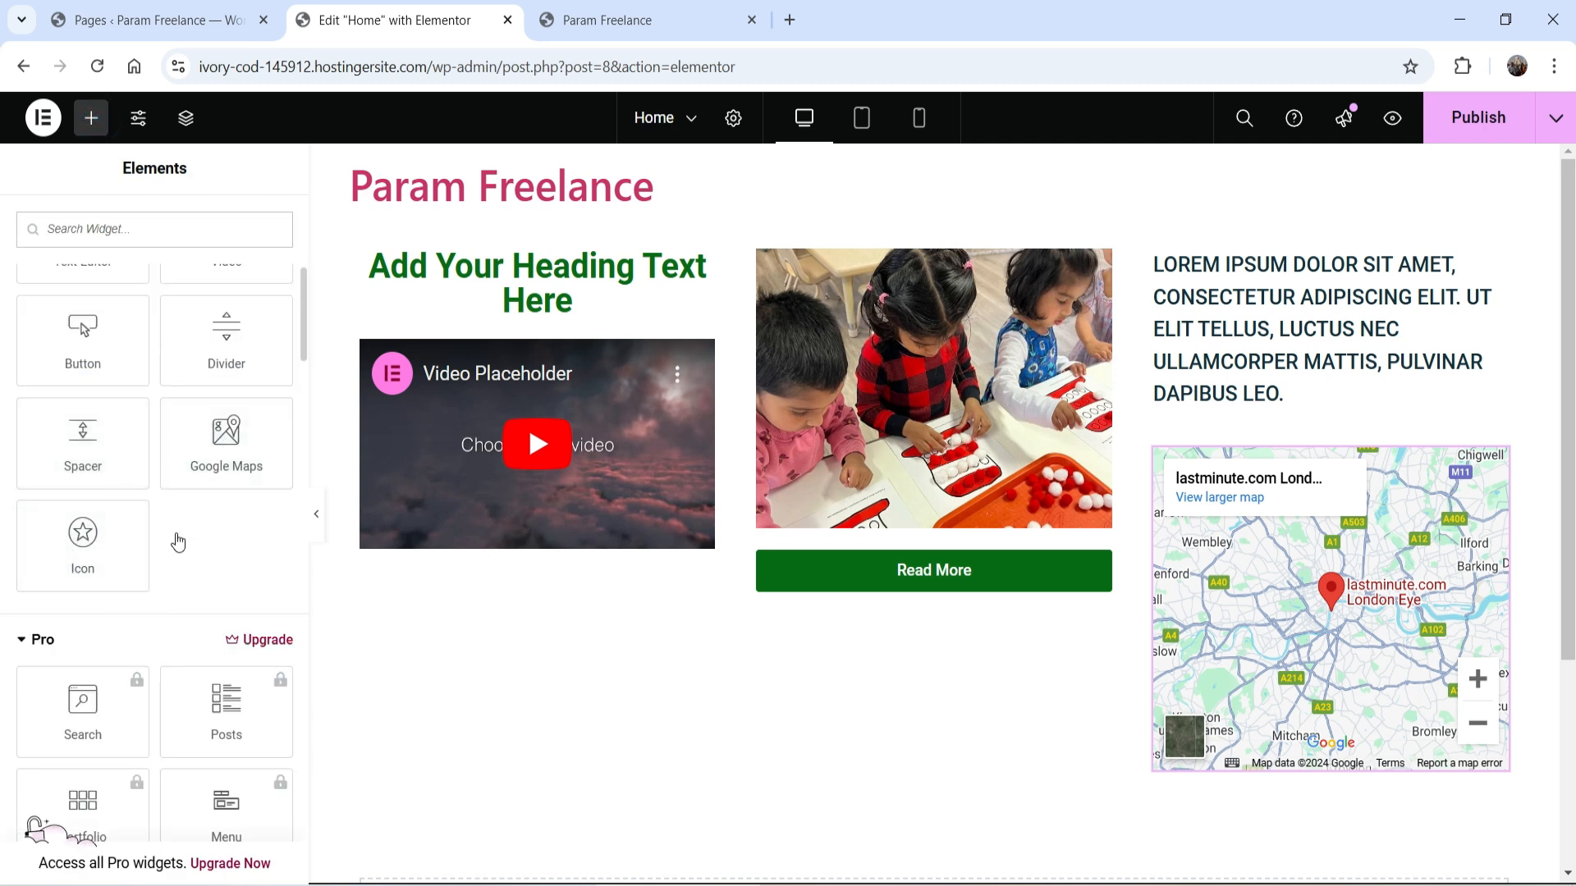
{"action": "scroll", "coordinate": [177, 542], "scroll_direction": "down", "scroll_amount": 3}
{"action": "scroll", "coordinate": [156, 505], "scroll_direction": "up", "scroll_amount": 2}
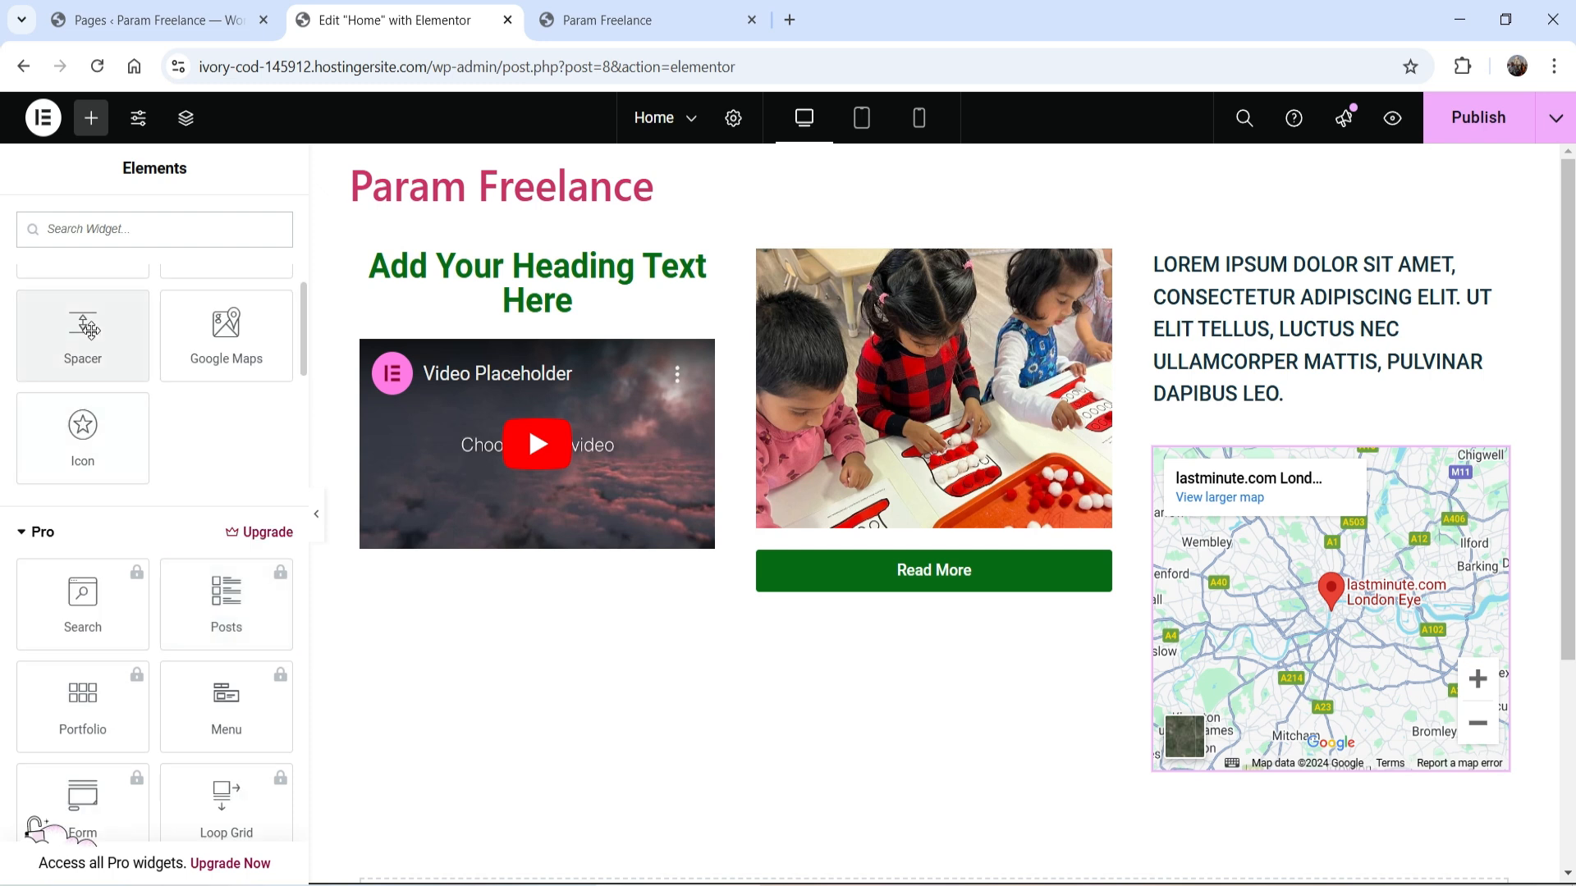
{"action": "left_click_drag", "start_coordinate": [90, 330], "coordinate": [598, 340]}
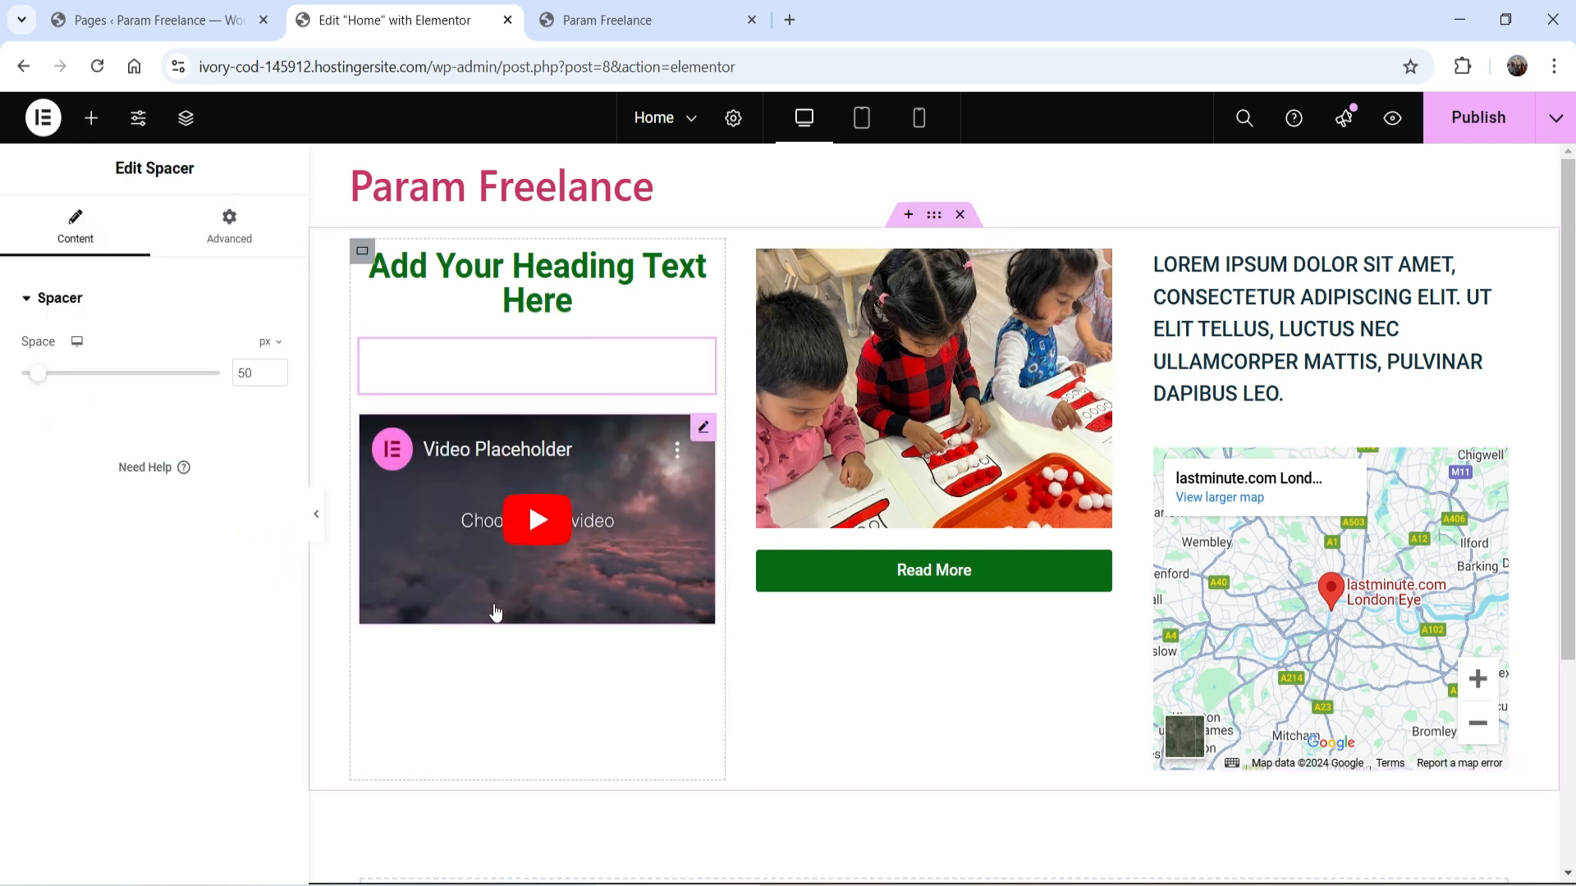
Step: Give the first inner container a classic background with the pale yellow colour #EEEBD3
{"action": "left_click", "coordinate": [91, 118]}
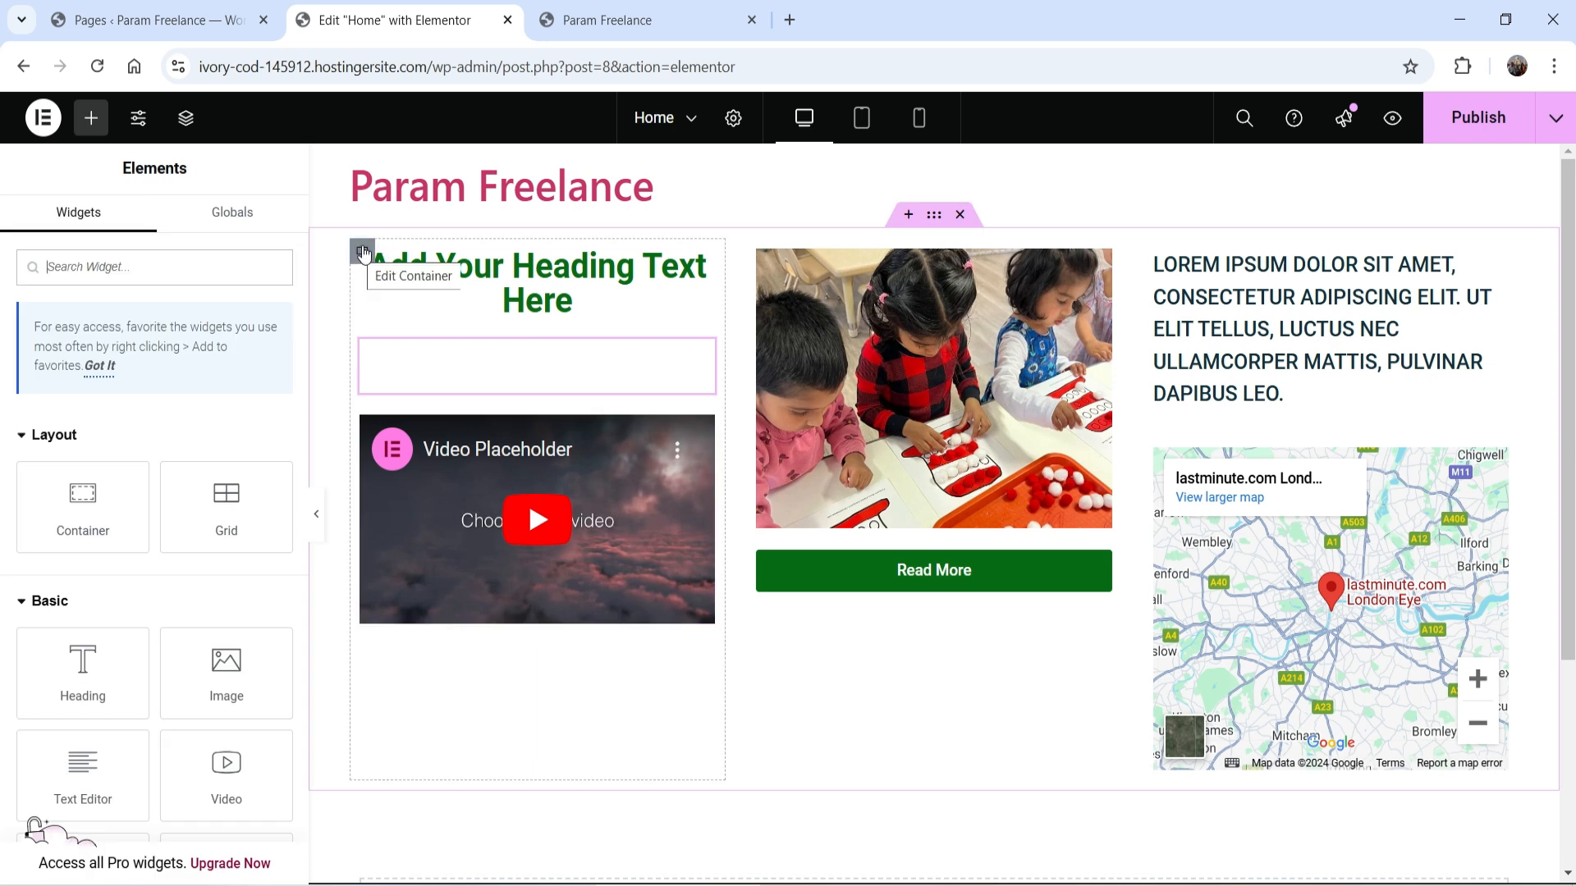
{"action": "left_click", "coordinate": [364, 251]}
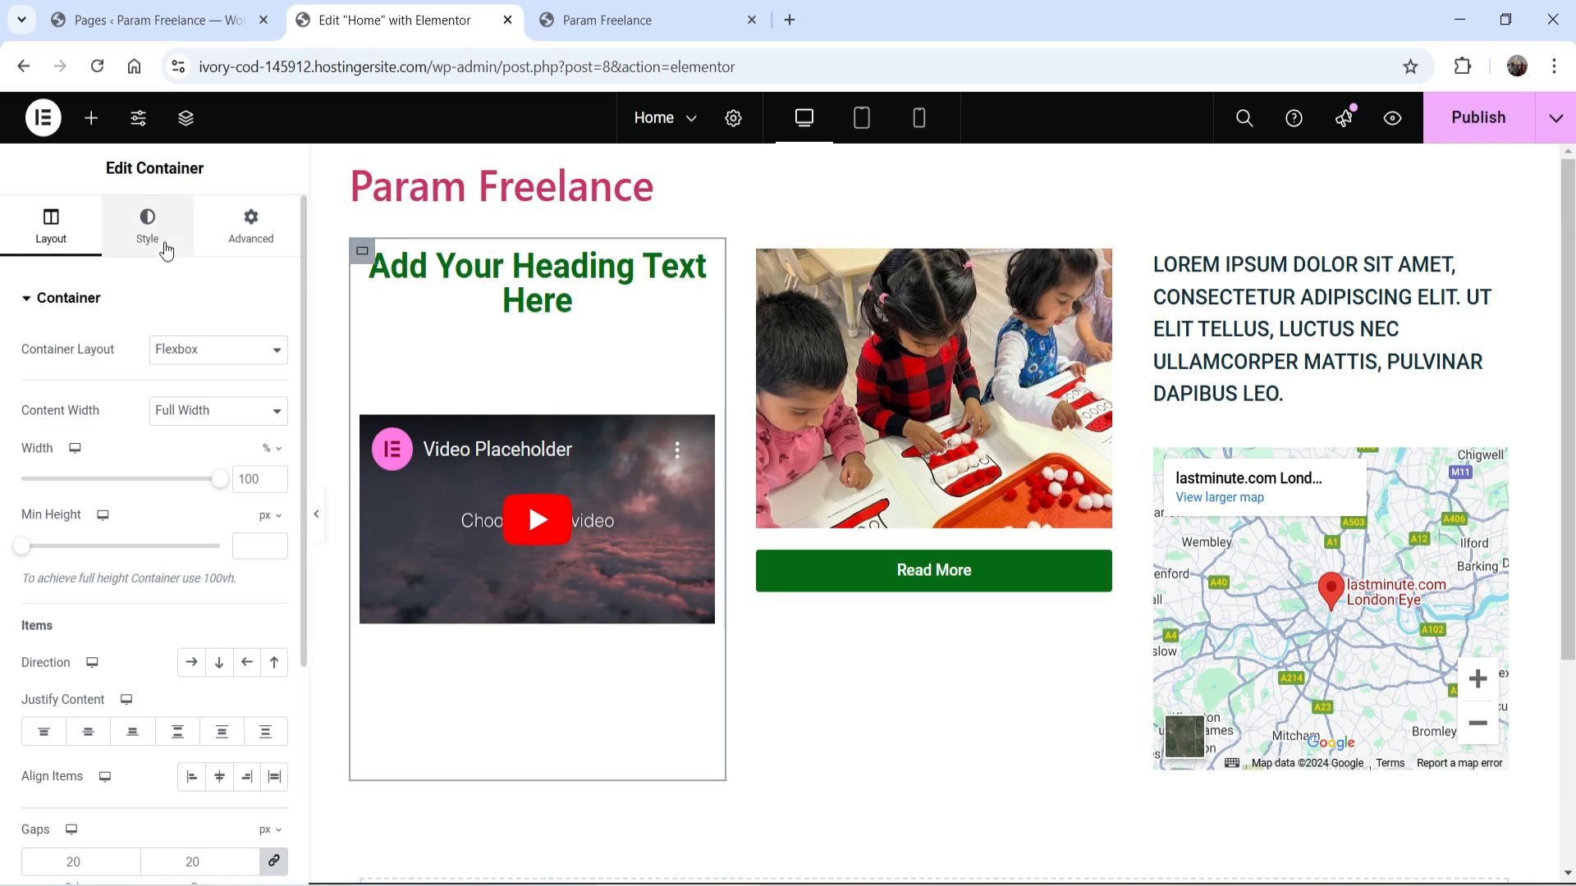
{"action": "left_click", "coordinate": [147, 226]}
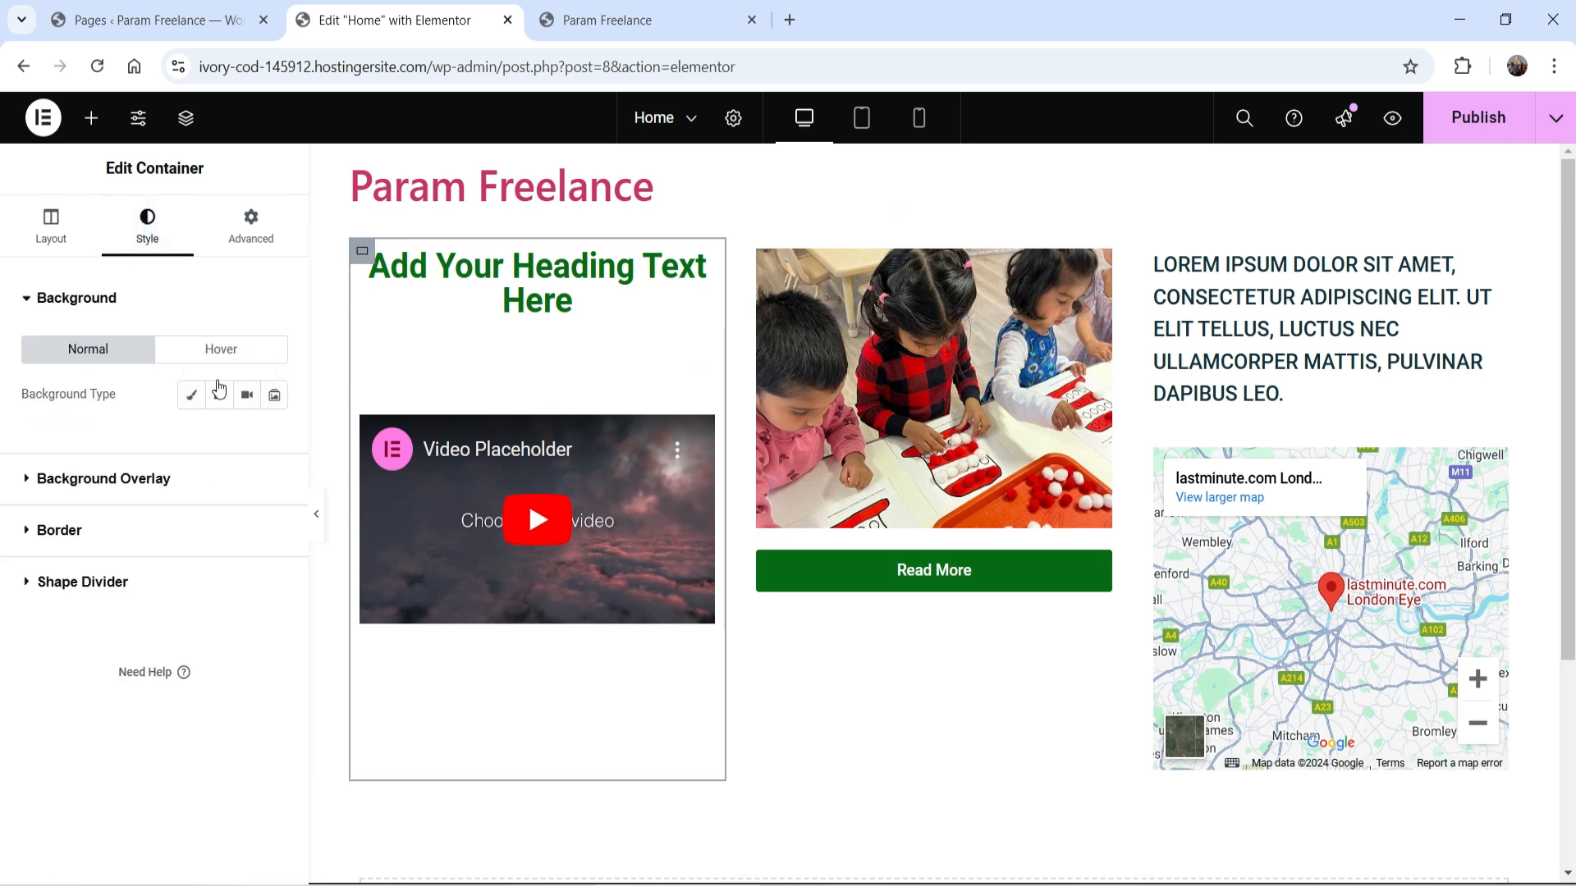
{"action": "left_click", "coordinate": [190, 395]}
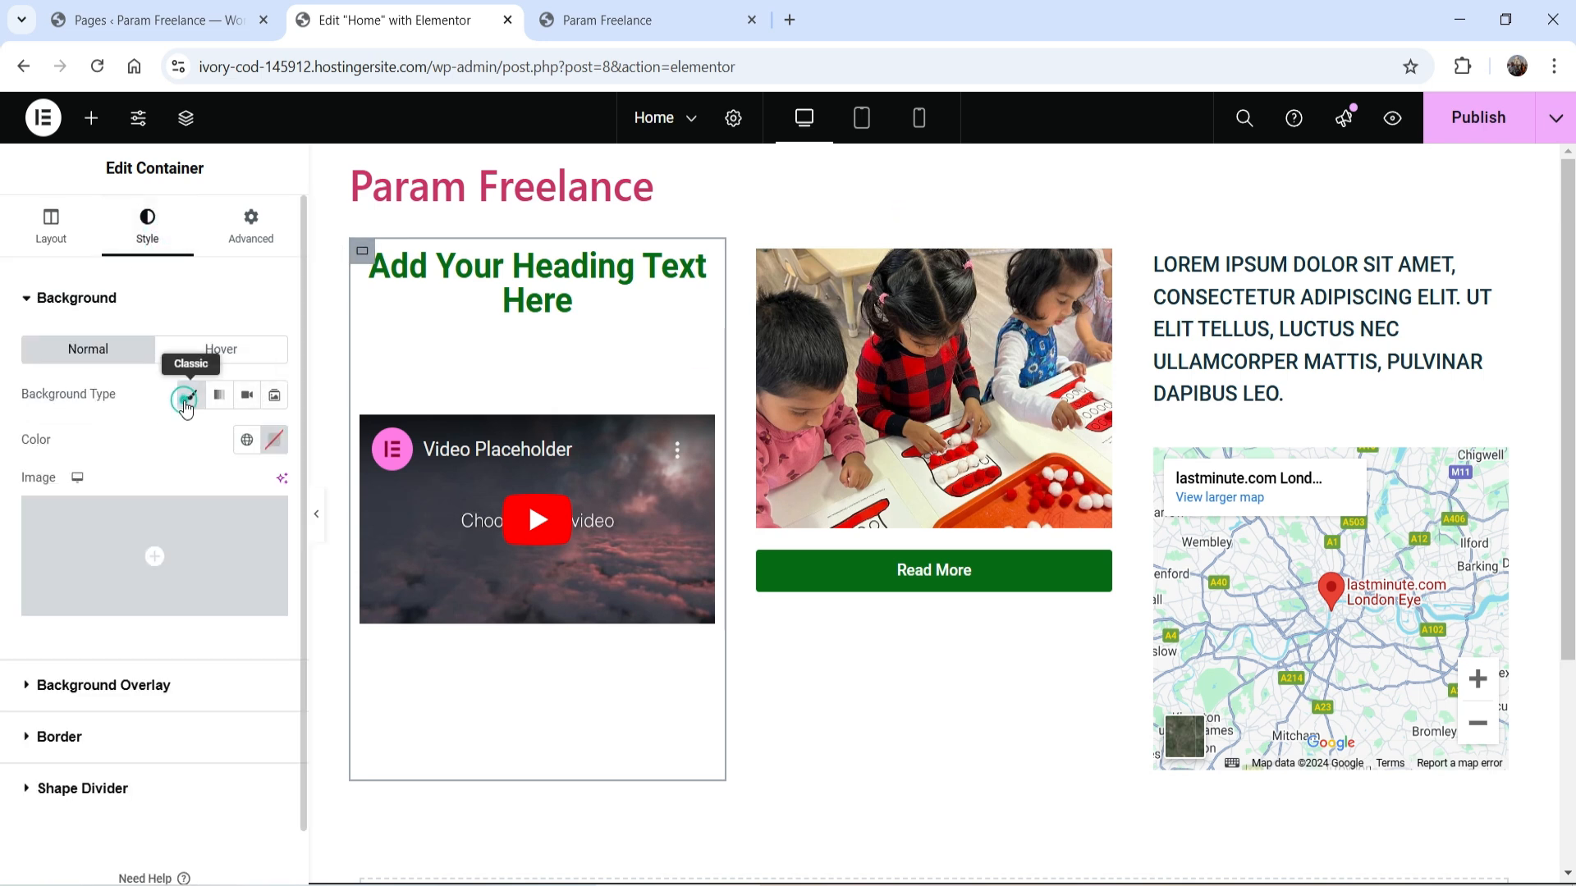
{"action": "left_click", "coordinate": [246, 439]}
{"action": "left_click", "coordinate": [275, 444]}
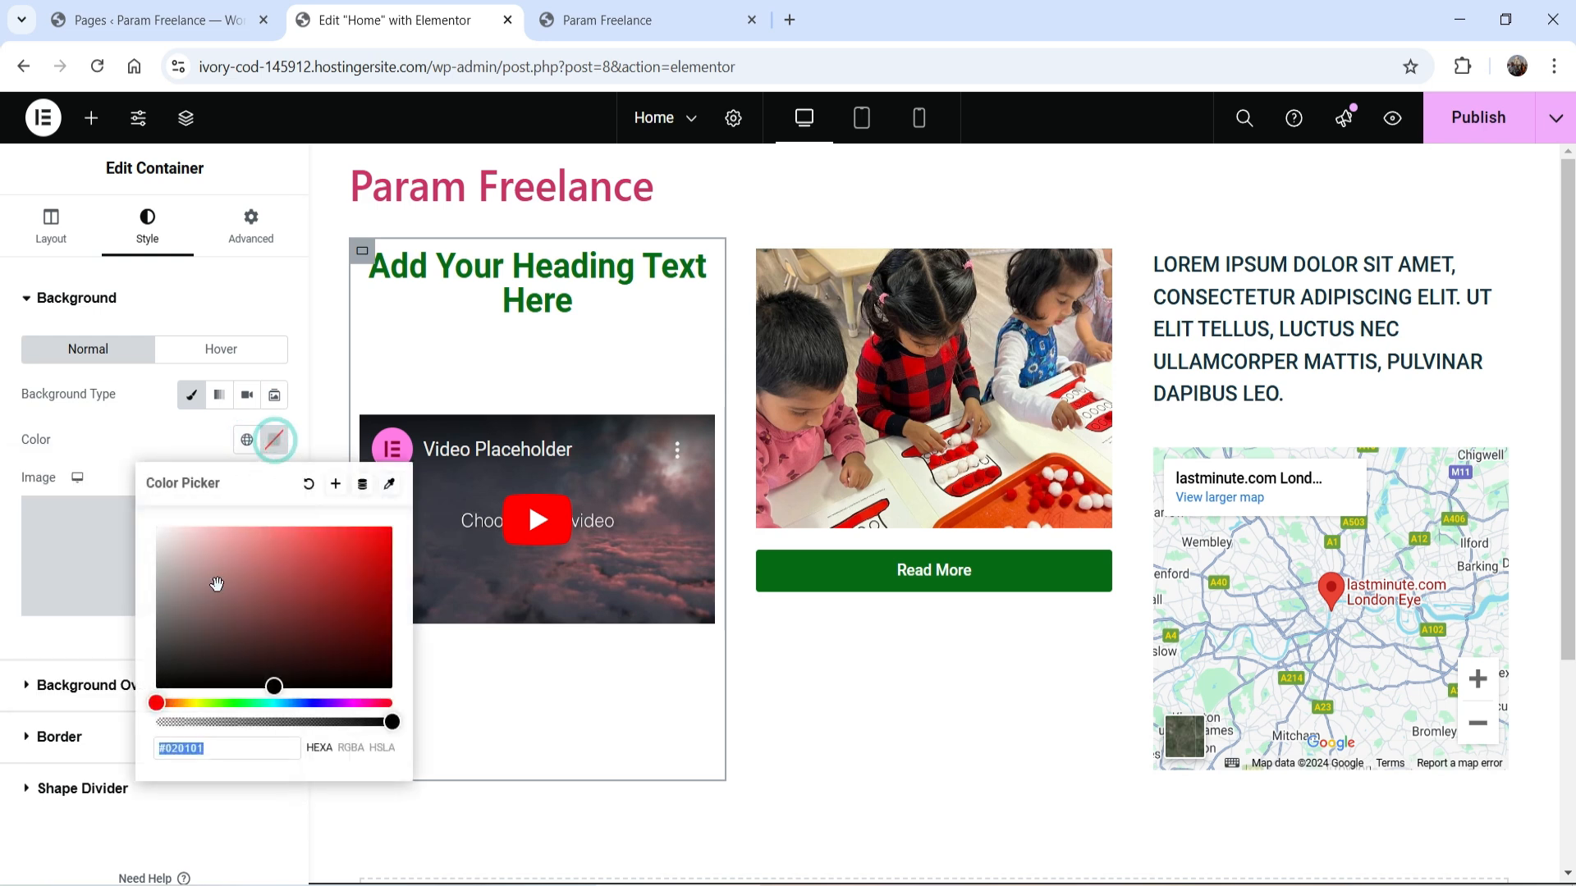
{"action": "left_click_drag", "start_coordinate": [273, 686], "coordinate": [184, 539]}
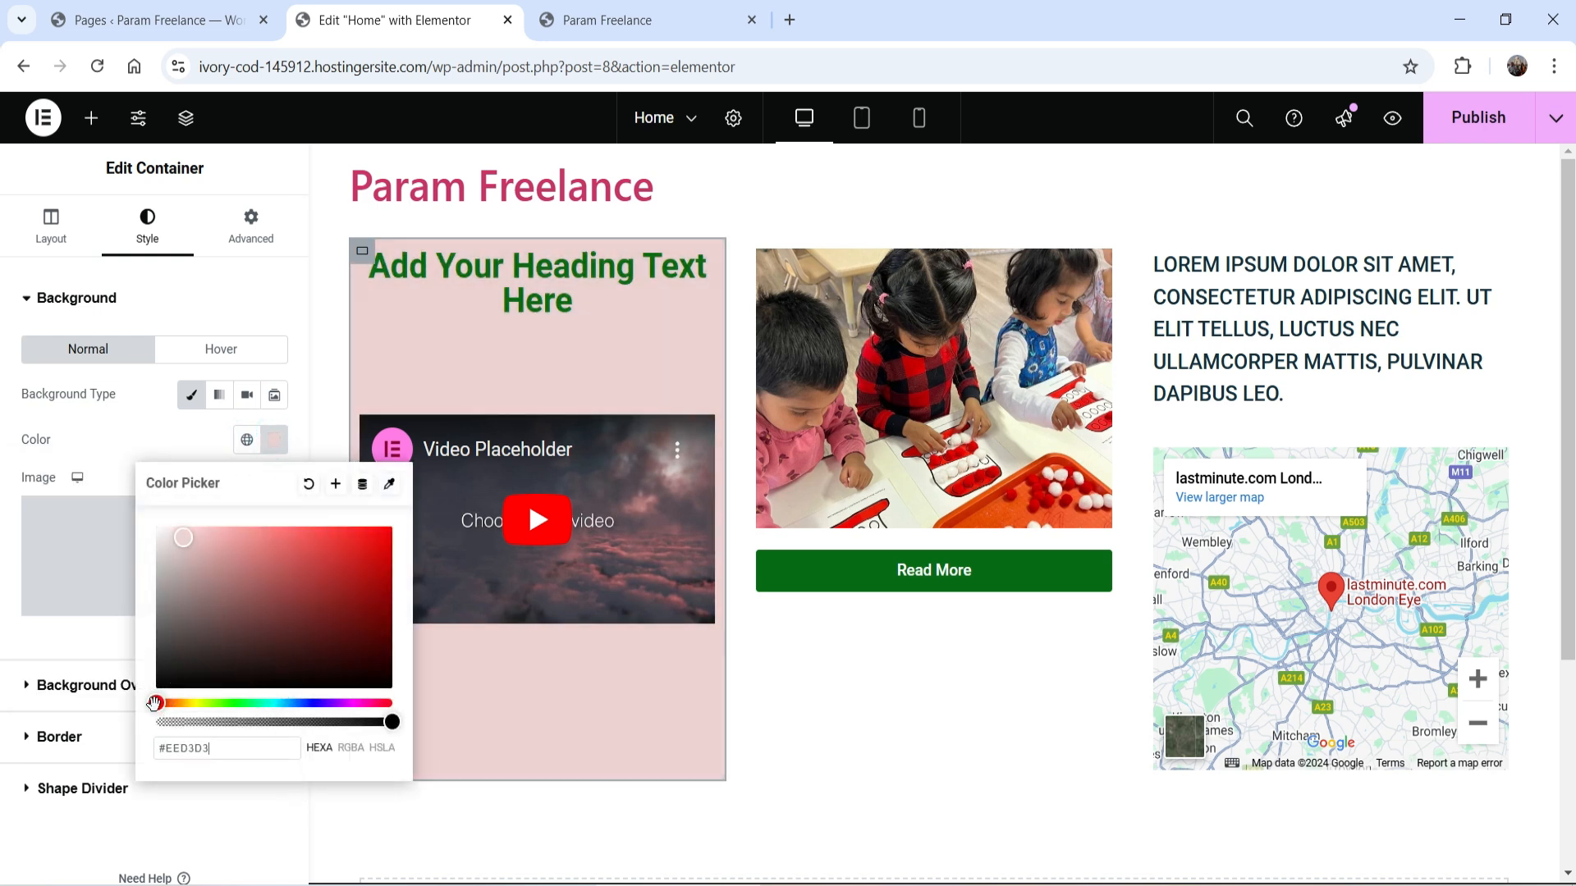
{"action": "left_click_drag", "start_coordinate": [154, 703], "coordinate": [191, 704]}
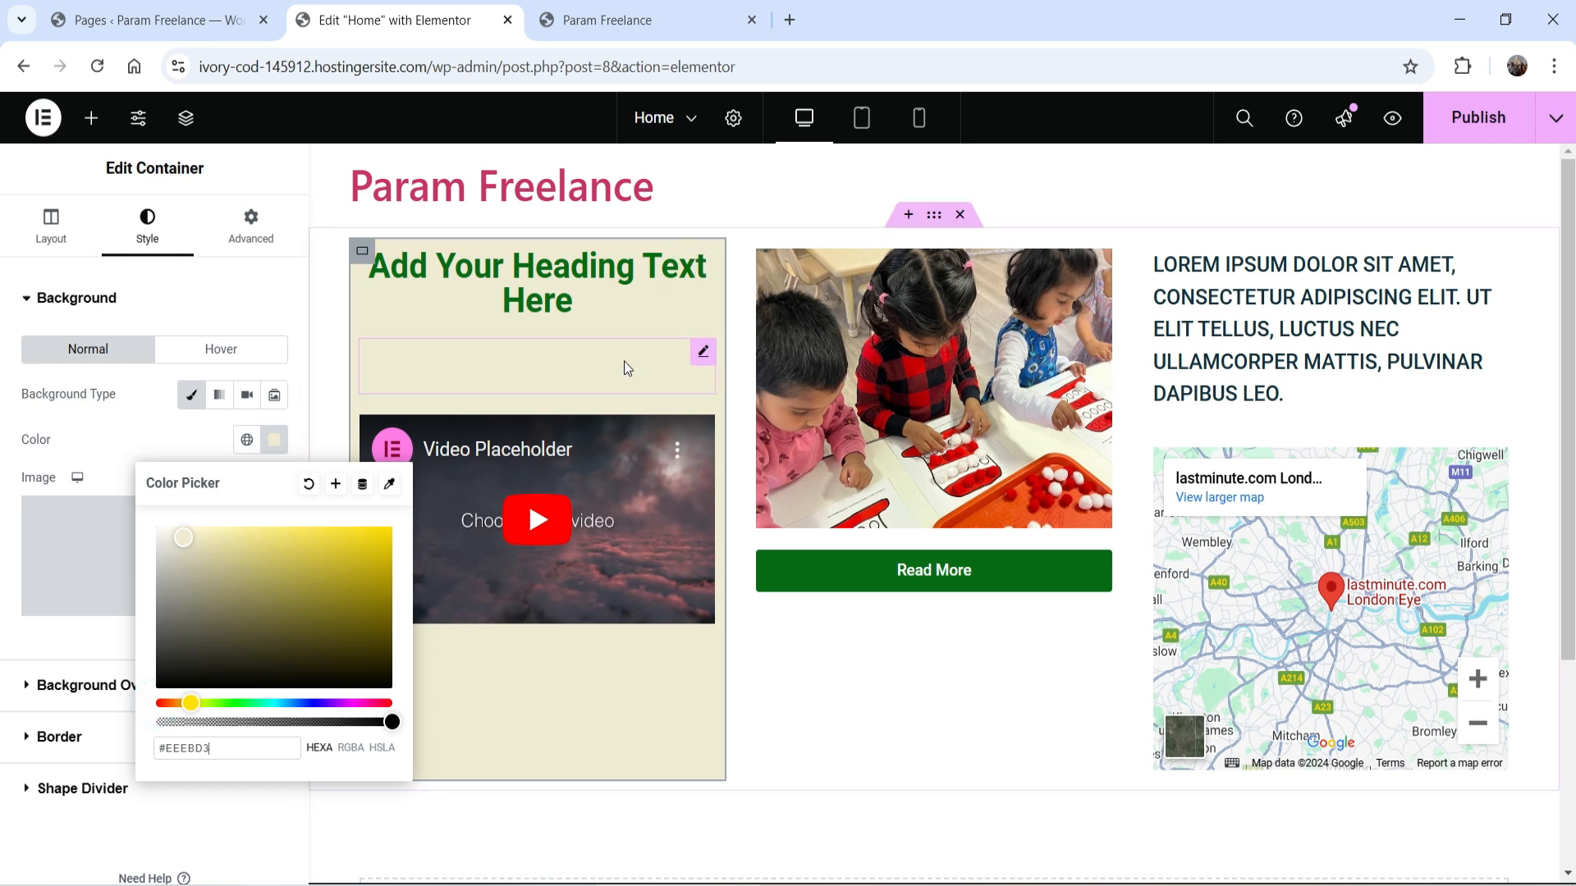
Step: Set Childcare.jpg from the media library as the first inner container's background image
{"action": "left_click", "coordinate": [97, 462]}
{"action": "left_click", "coordinate": [173, 540]}
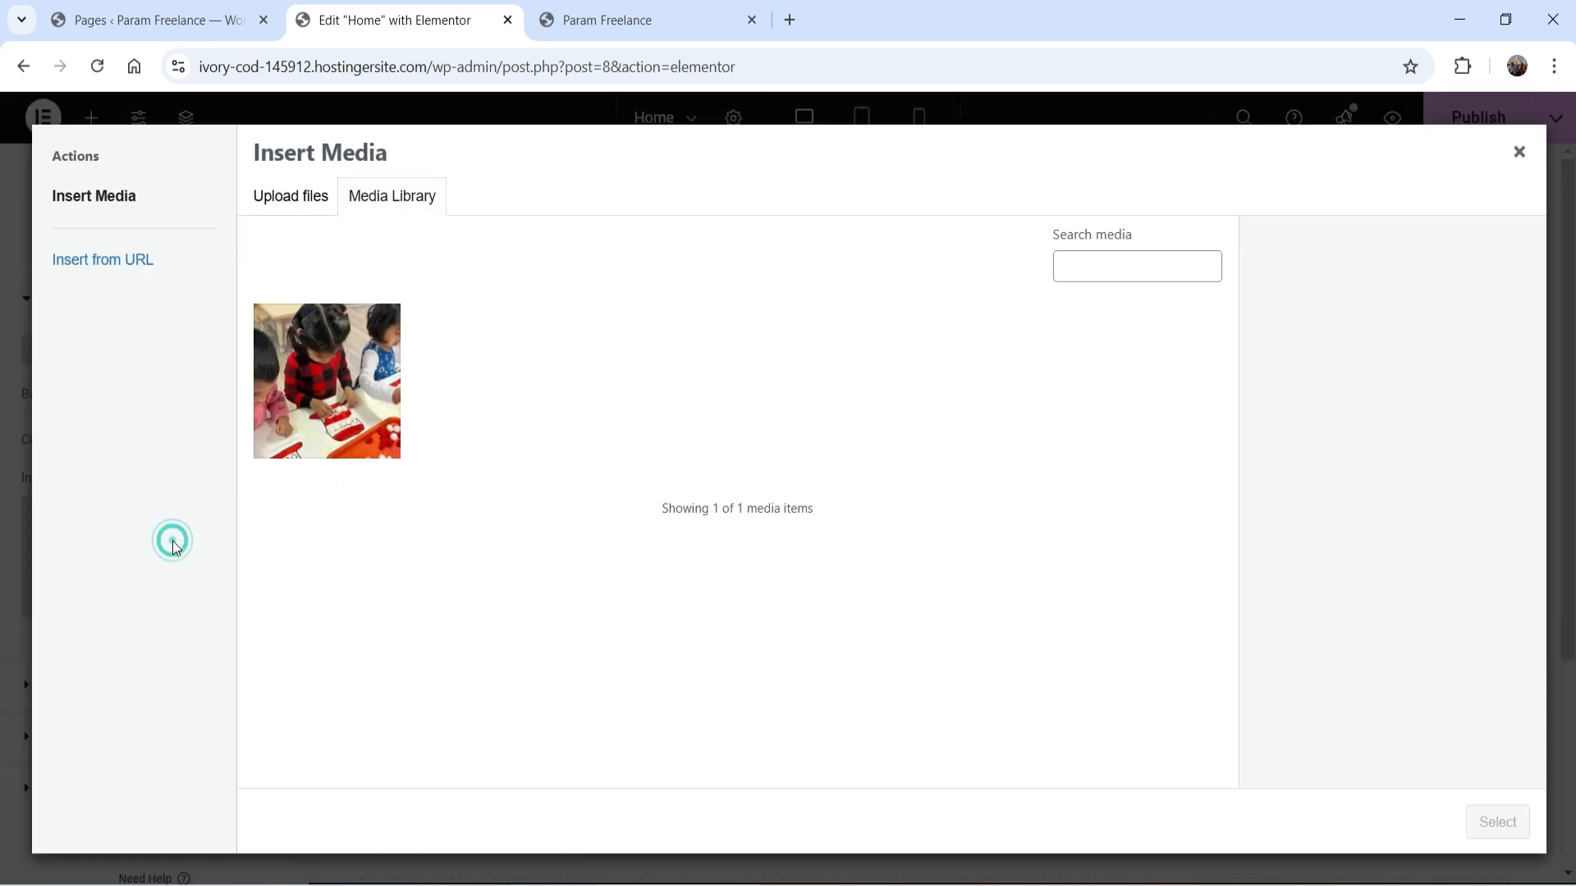
{"action": "left_click", "coordinate": [302, 460]}
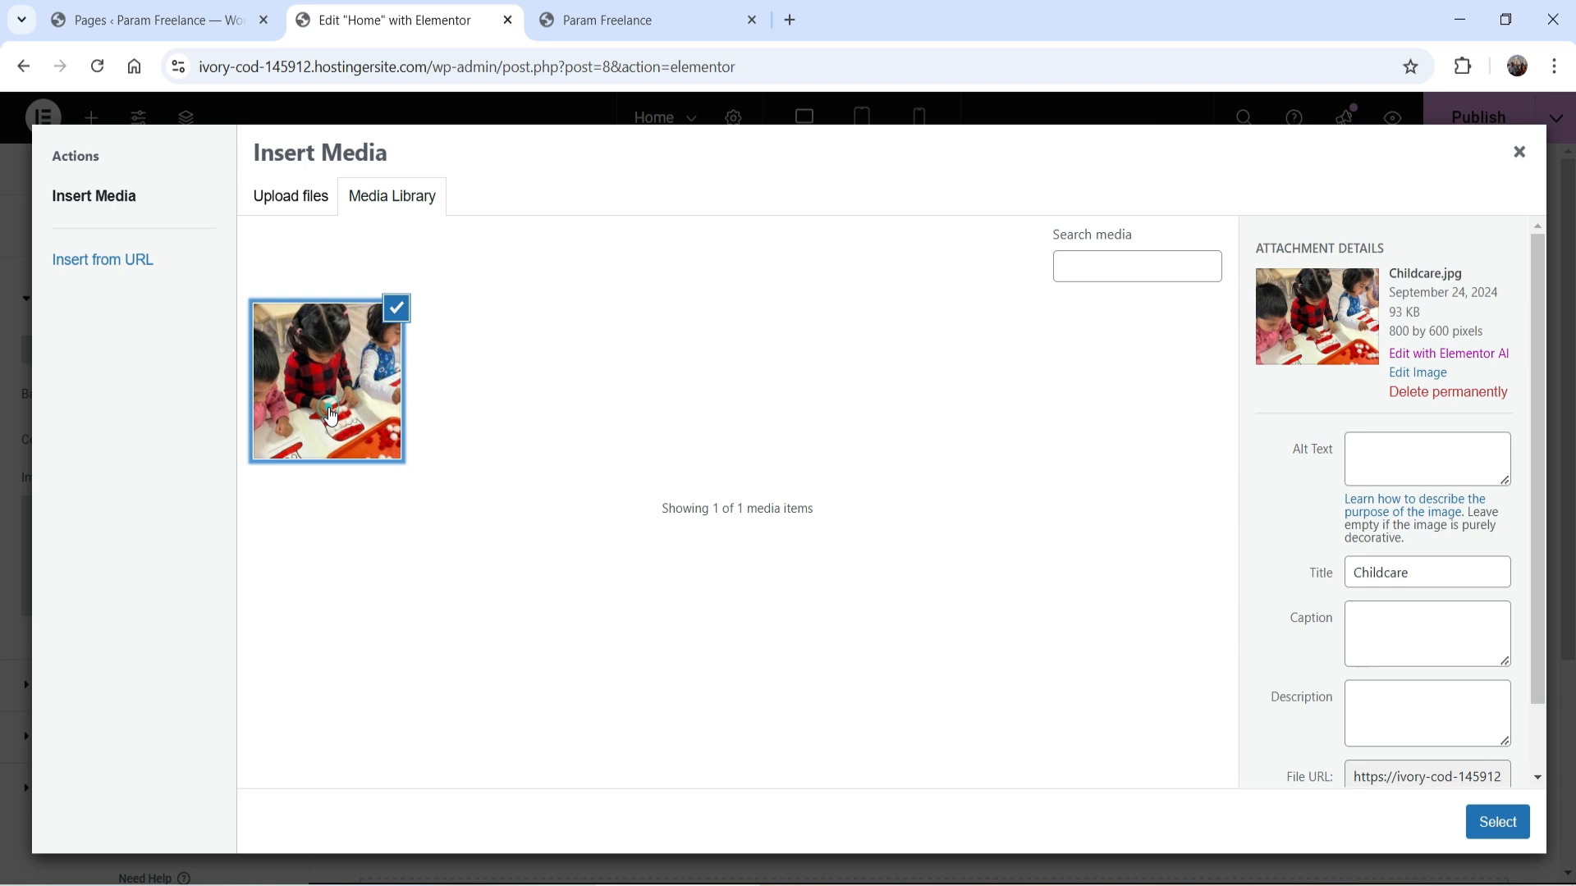
{"action": "left_click", "coordinate": [1497, 821]}
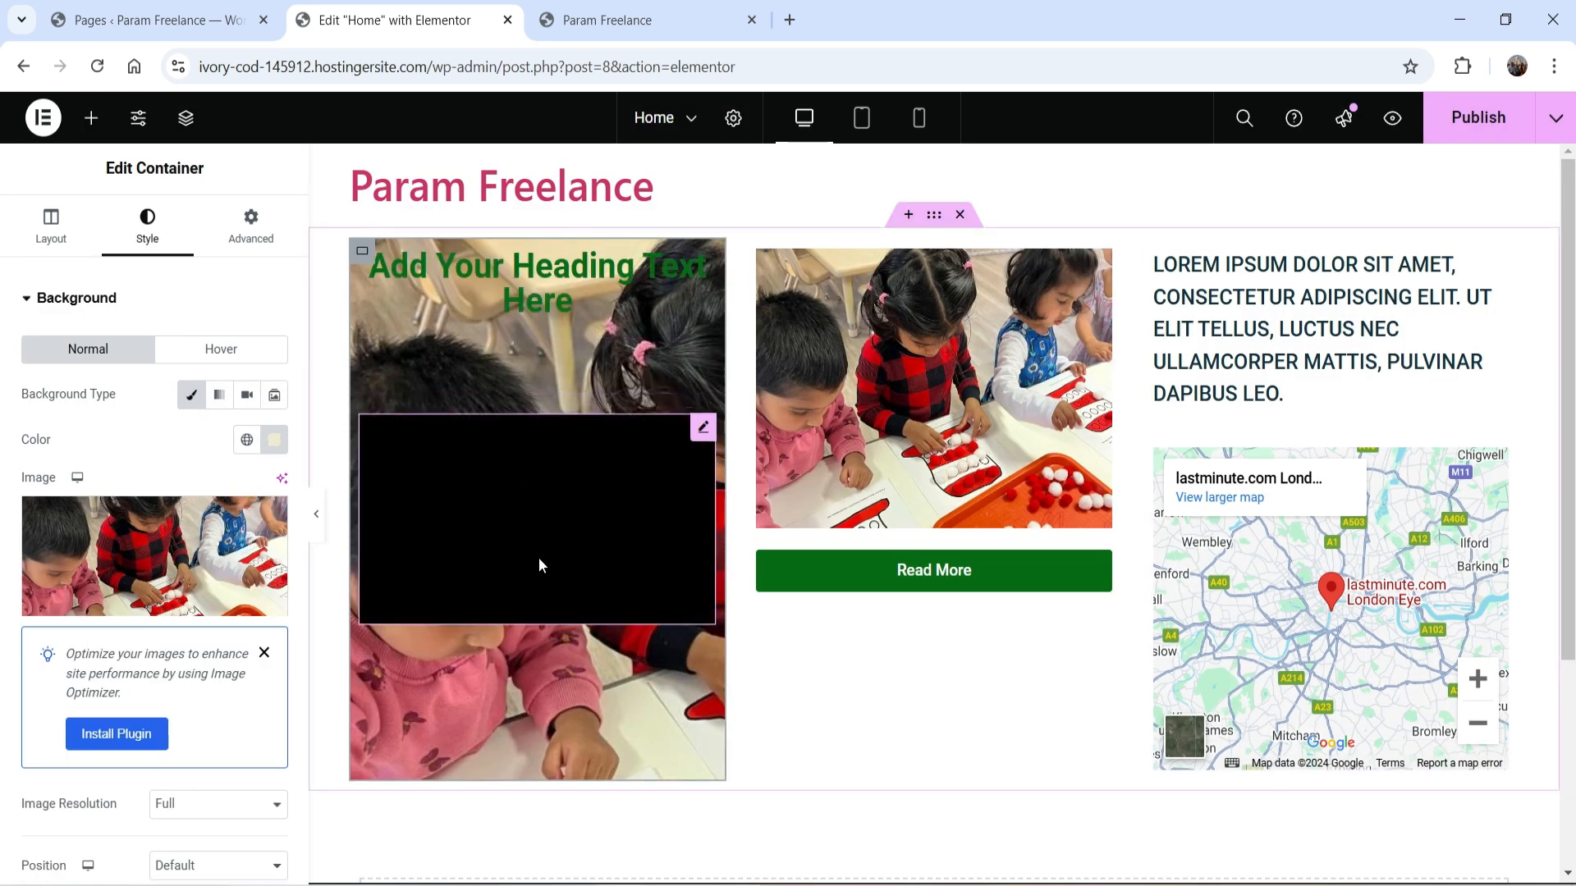
Step: Set the container's background image position to Center Center and its attachment to Scroll
{"action": "scroll", "coordinate": [152, 476], "scroll_direction": "down", "scroll_amount": 3}
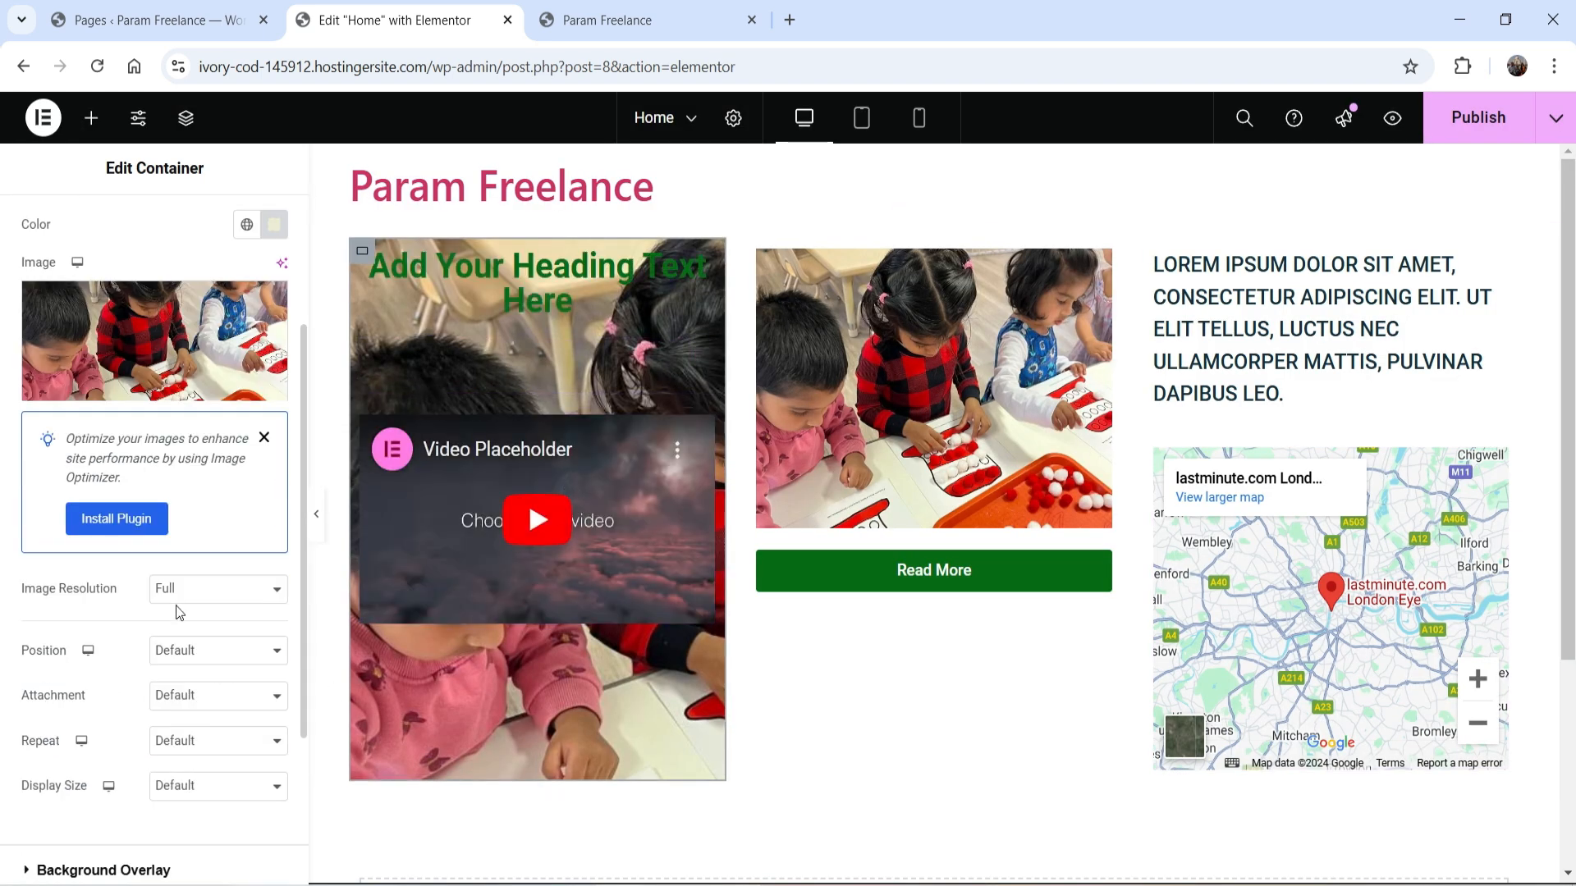
{"action": "left_click", "coordinate": [201, 593]}
{"action": "left_click", "coordinate": [105, 655]}
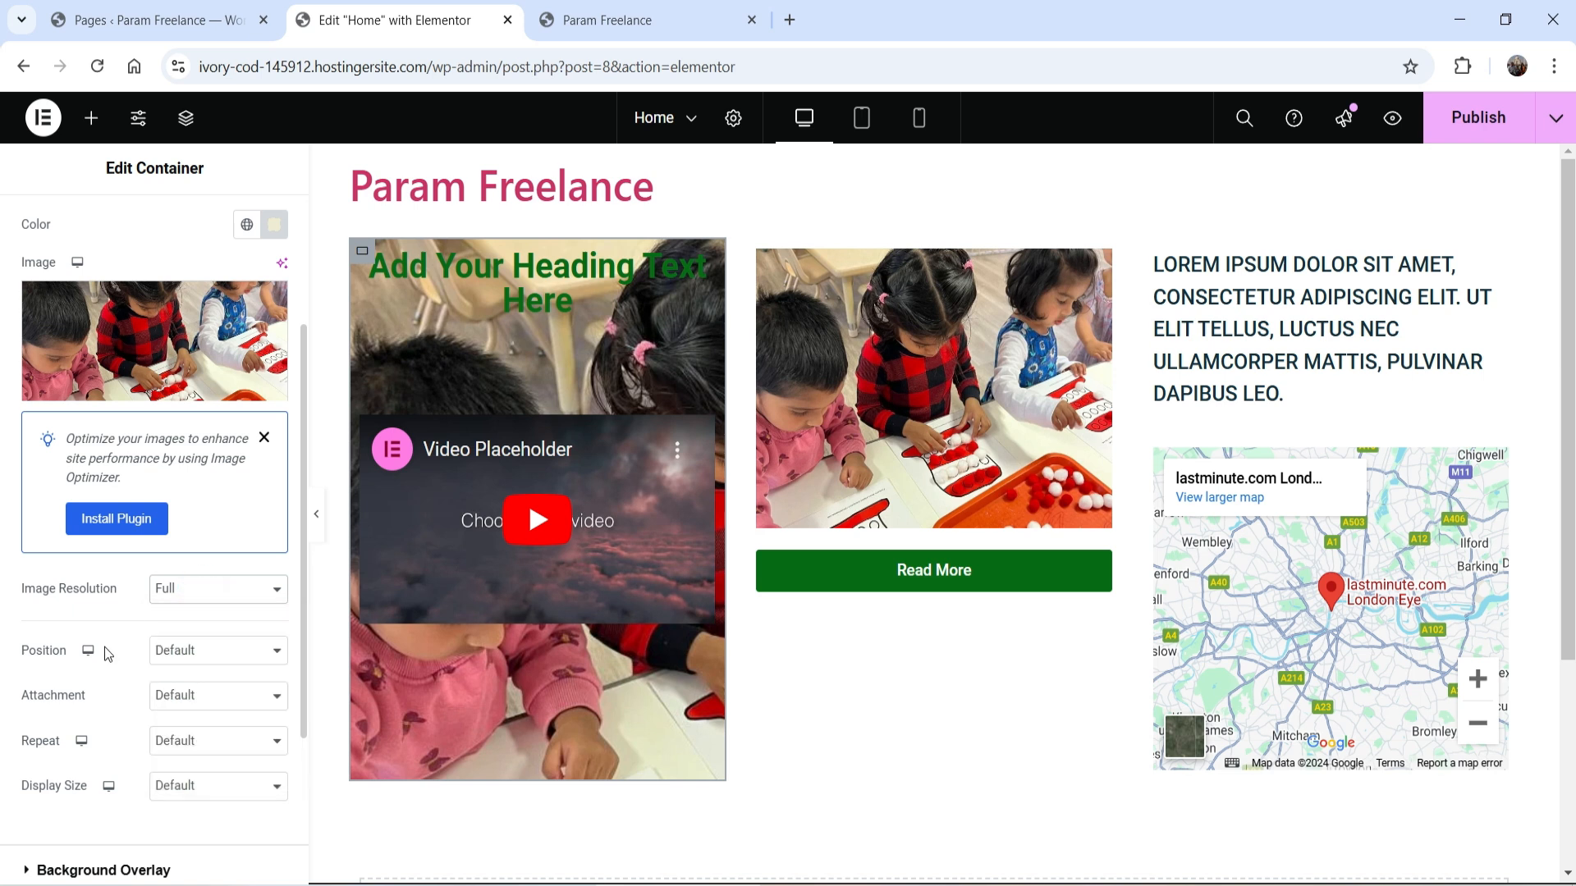
{"action": "left_click", "coordinate": [215, 653]}
{"action": "left_click", "coordinate": [247, 397]}
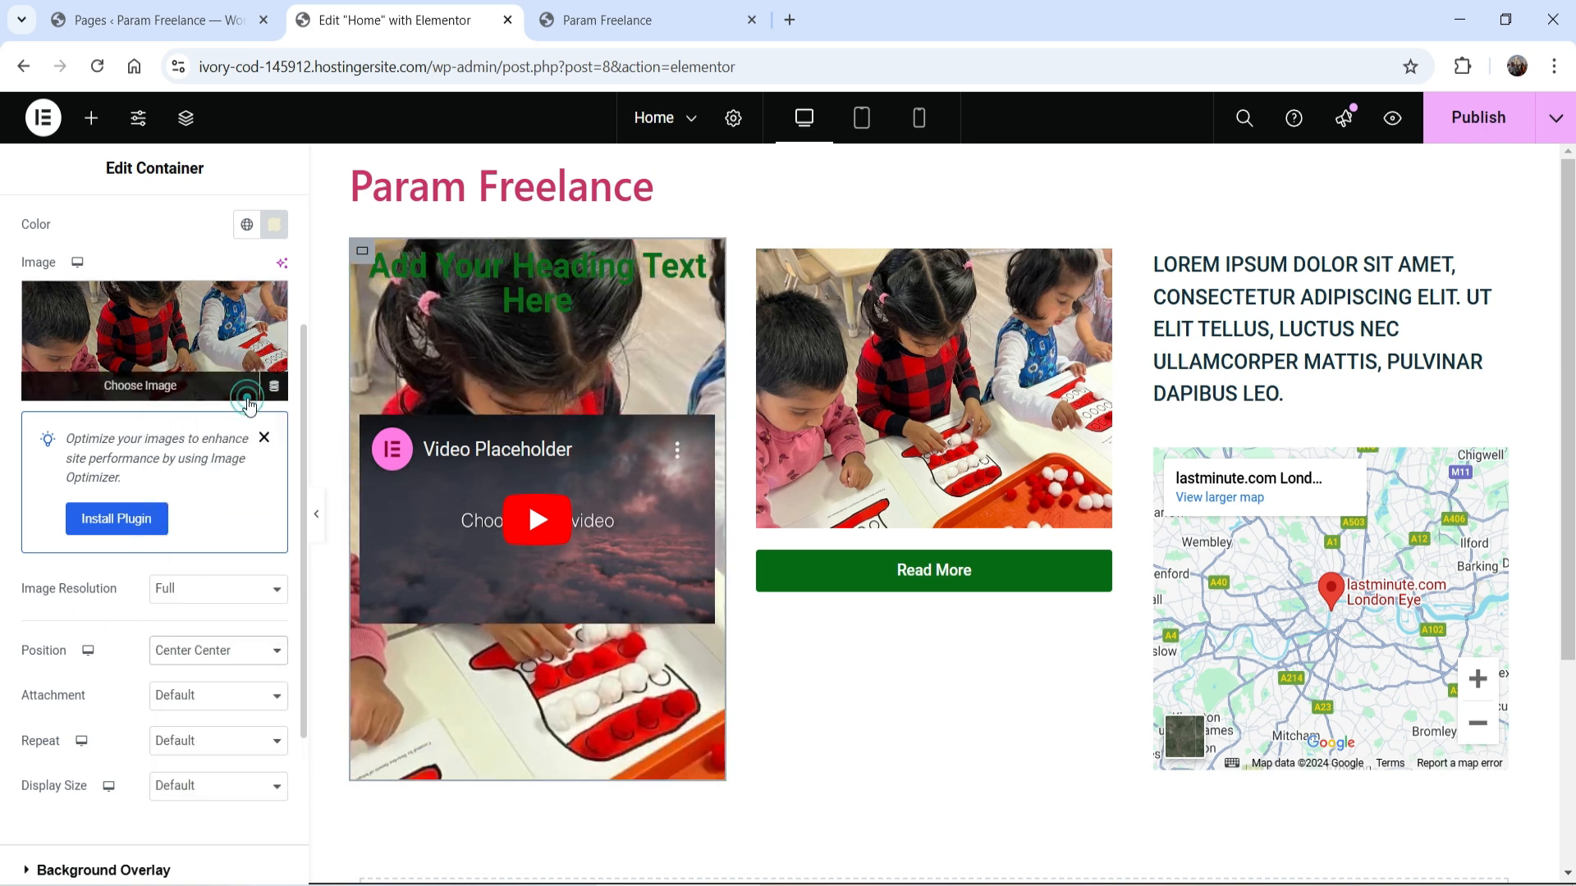
{"action": "left_click", "coordinate": [197, 699]}
{"action": "left_click", "coordinate": [199, 750]}
{"action": "scroll", "coordinate": [207, 583], "scroll_direction": "down", "scroll_amount": 2}
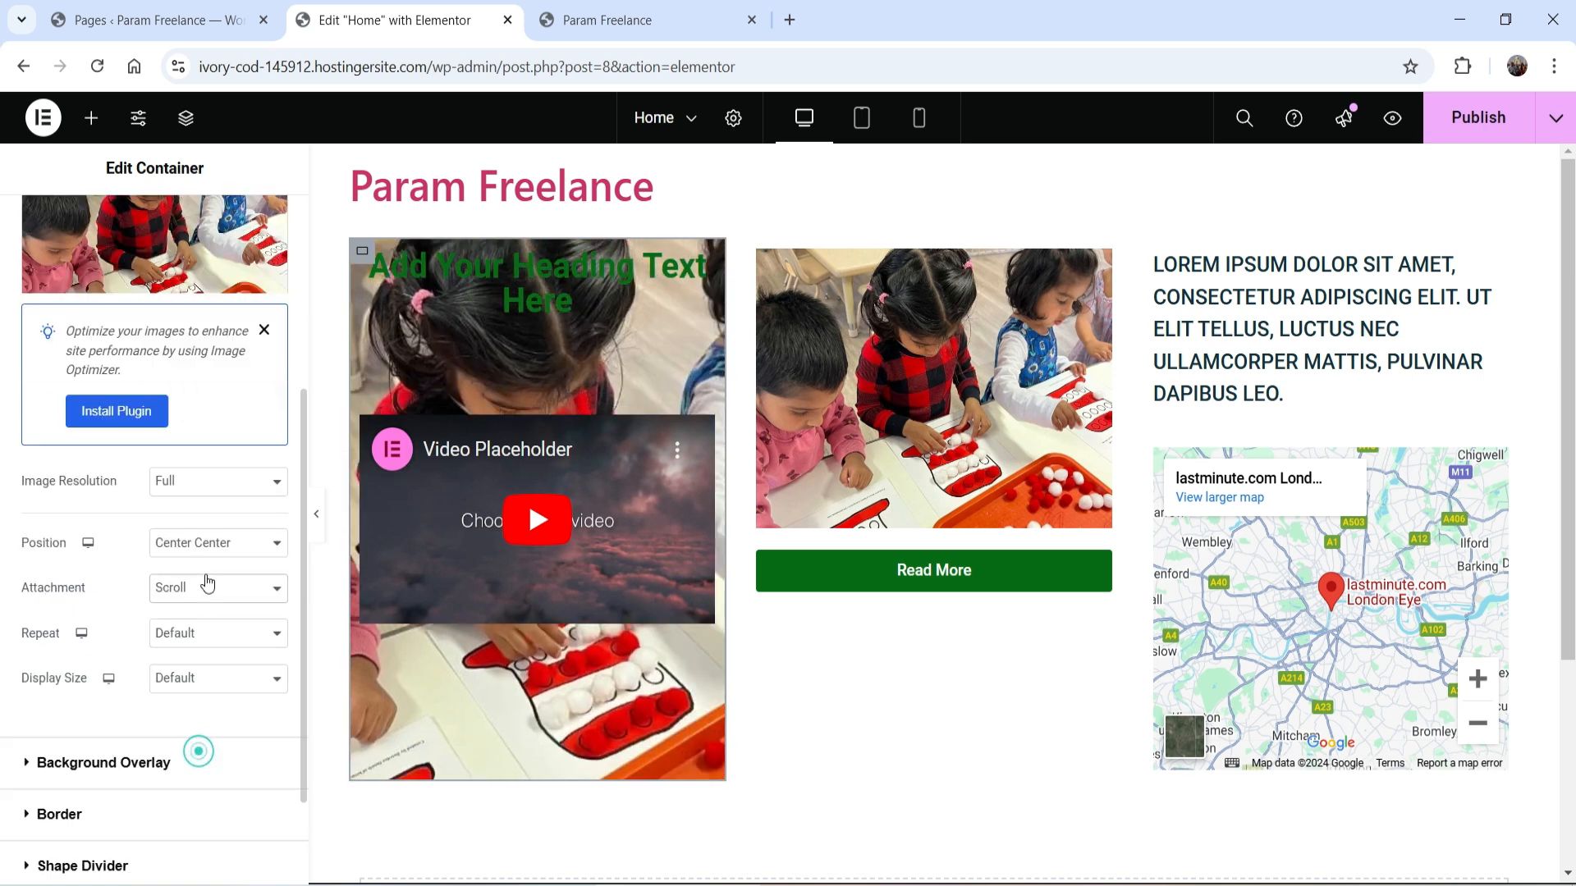
Step: Set the container's background image to No-repeat with a Cover display size
{"action": "scroll", "coordinate": [208, 586], "scroll_direction": "down", "scroll_amount": 2}
{"action": "left_click", "coordinate": [212, 526]}
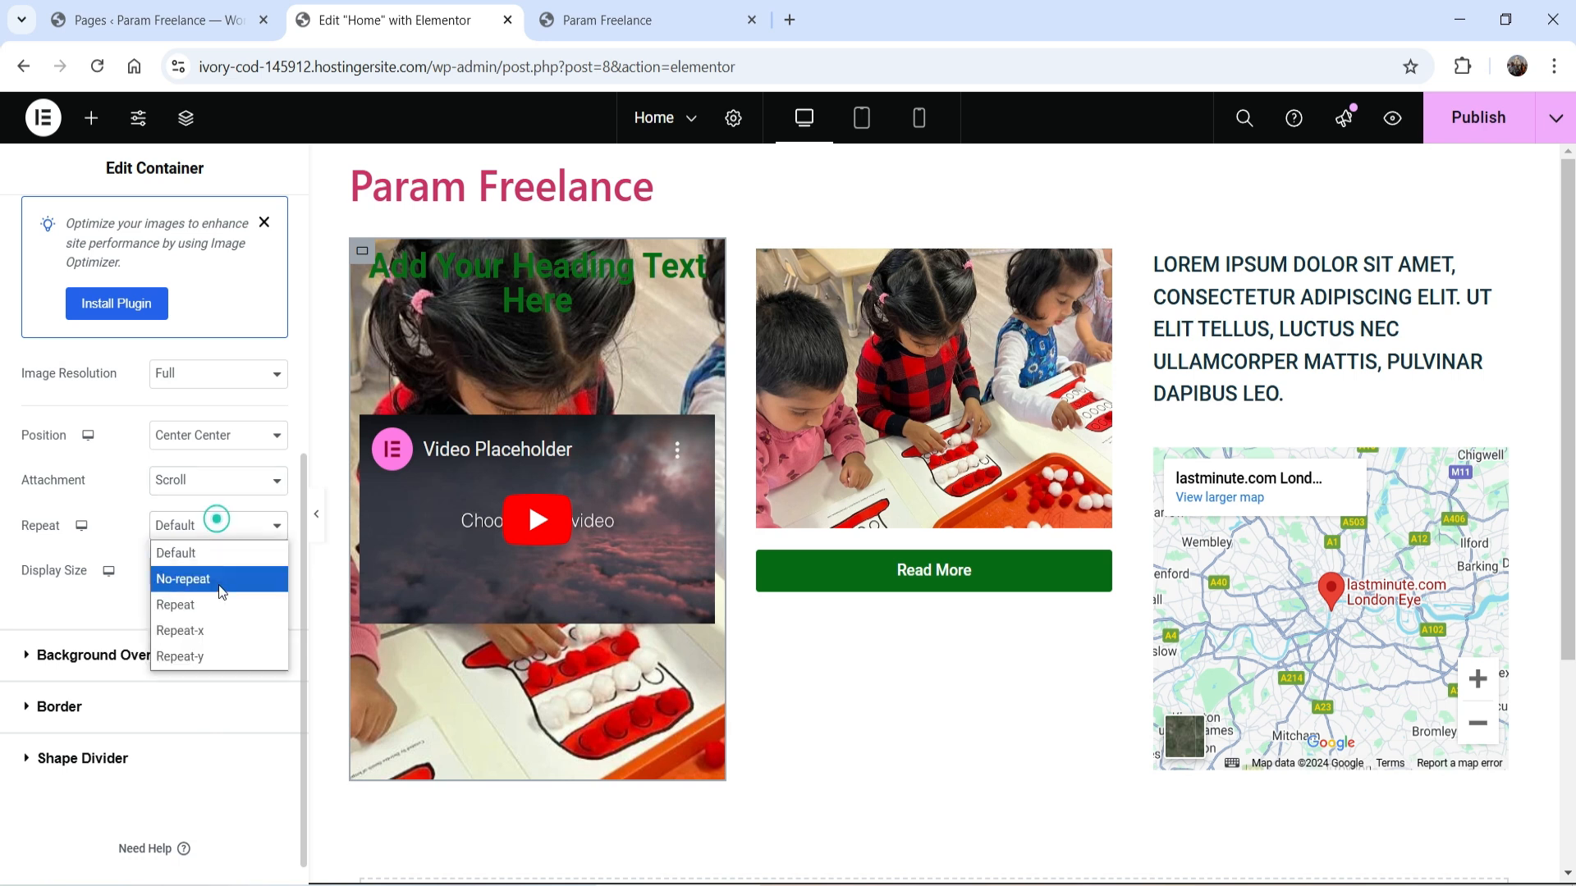
{"action": "left_click", "coordinate": [215, 577]}
{"action": "left_click", "coordinate": [218, 571]}
{"action": "left_click", "coordinate": [226, 648]}
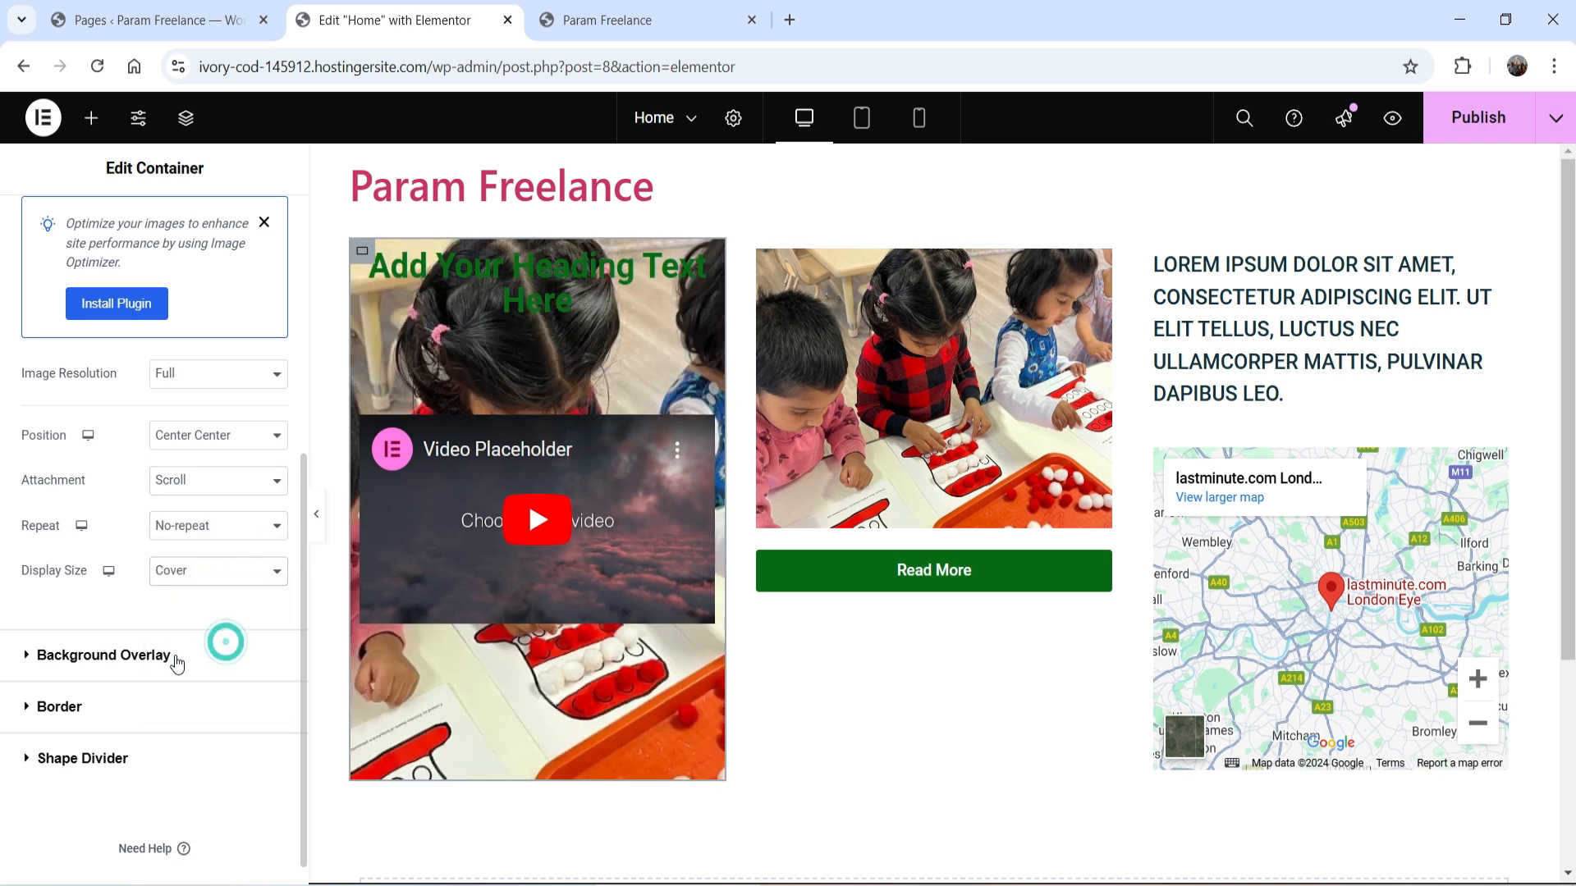
Step: Add a classic background overlay to the first inner container in the Primary global colour with 0.76 opacity
{"action": "left_click", "coordinate": [148, 657]}
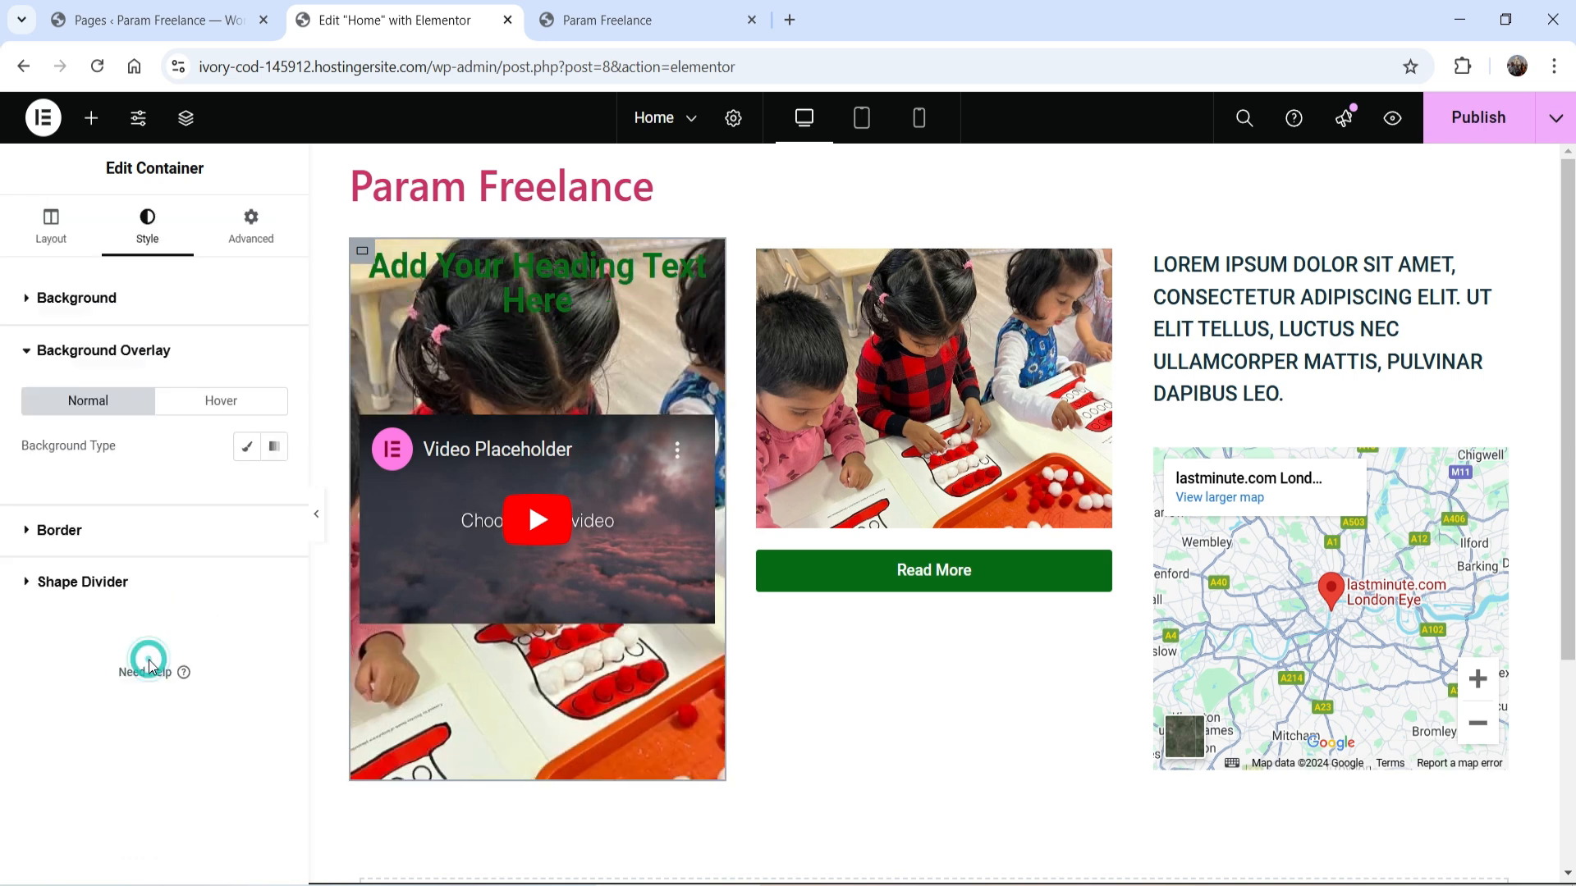
{"action": "left_click", "coordinate": [246, 446]}
{"action": "left_click", "coordinate": [247, 491]}
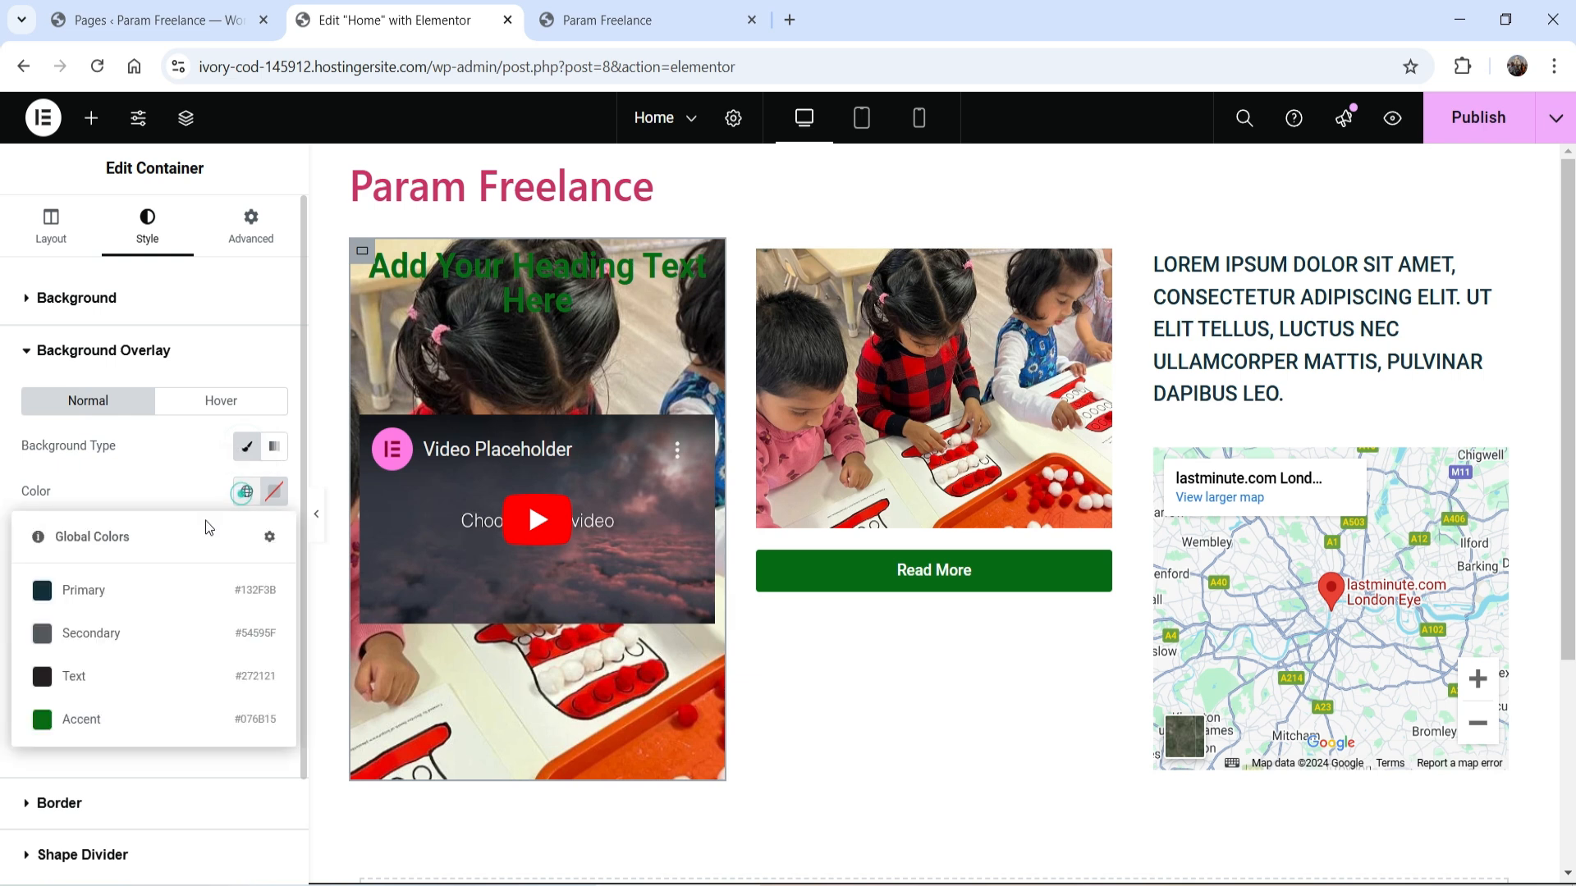
{"action": "left_click", "coordinate": [106, 591]}
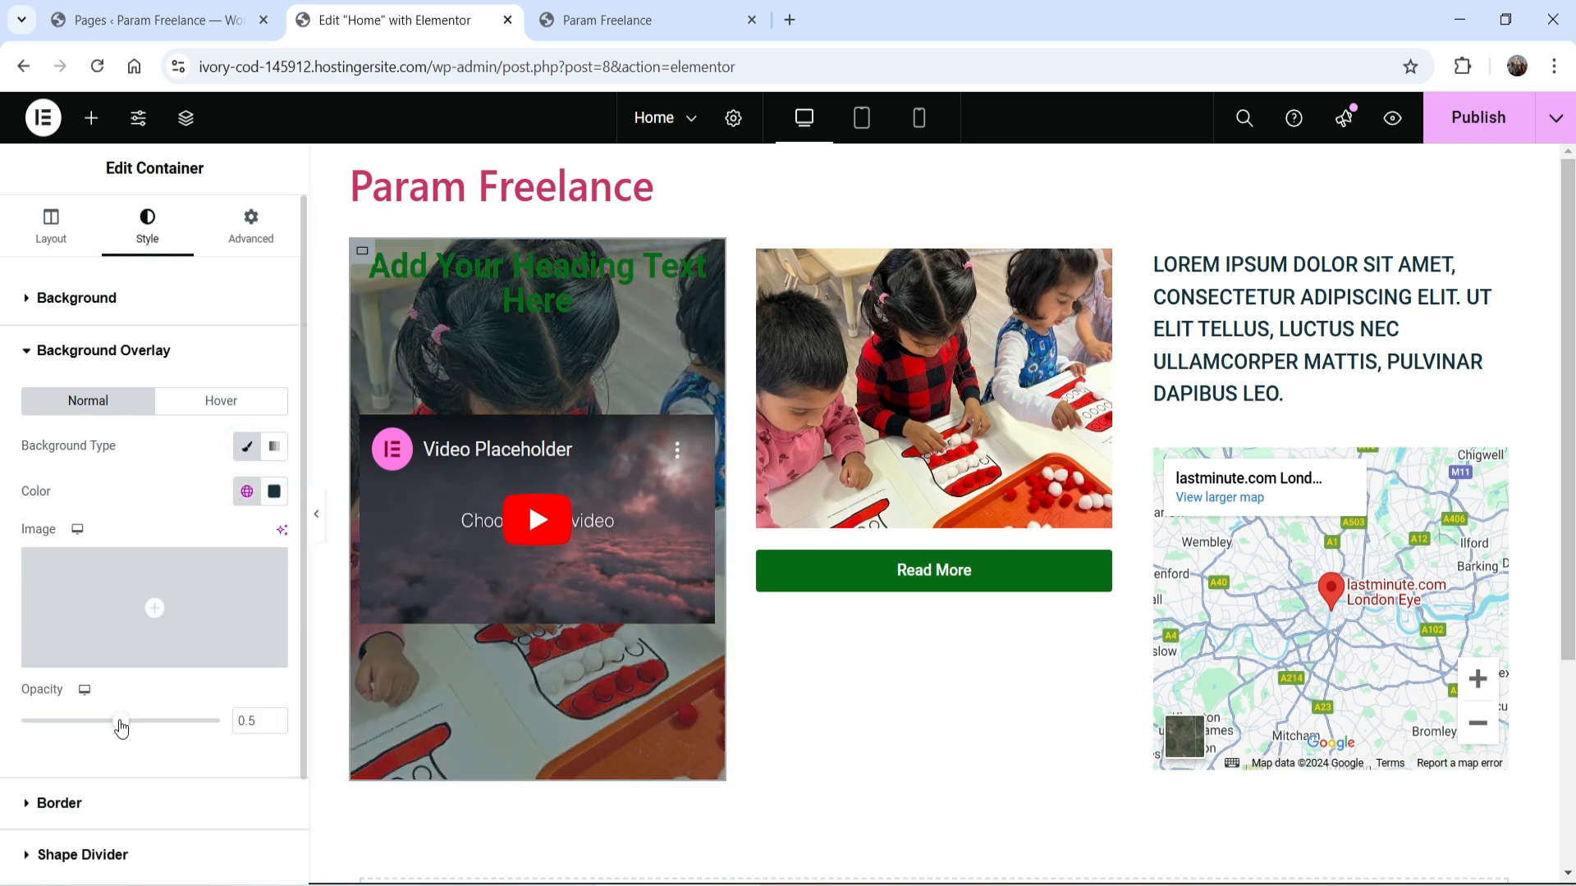
{"action": "left_click_drag", "start_coordinate": [121, 728], "coordinate": [170, 728]}
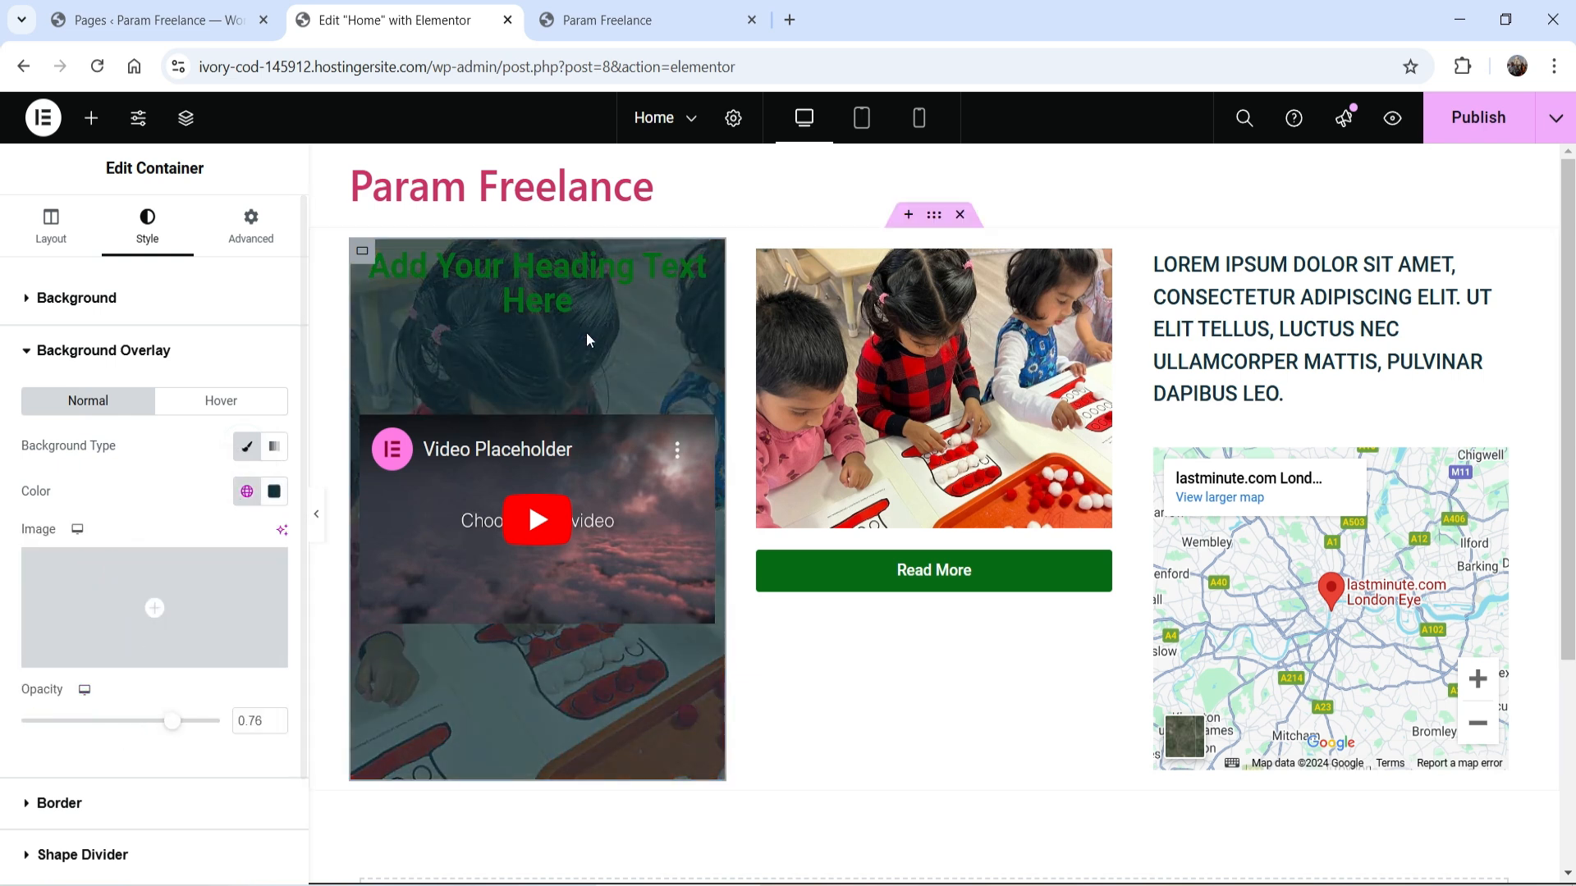
Step: Set the text colour of the heading in the first inner container to #FFFFFF
{"action": "left_click", "coordinate": [588, 297]}
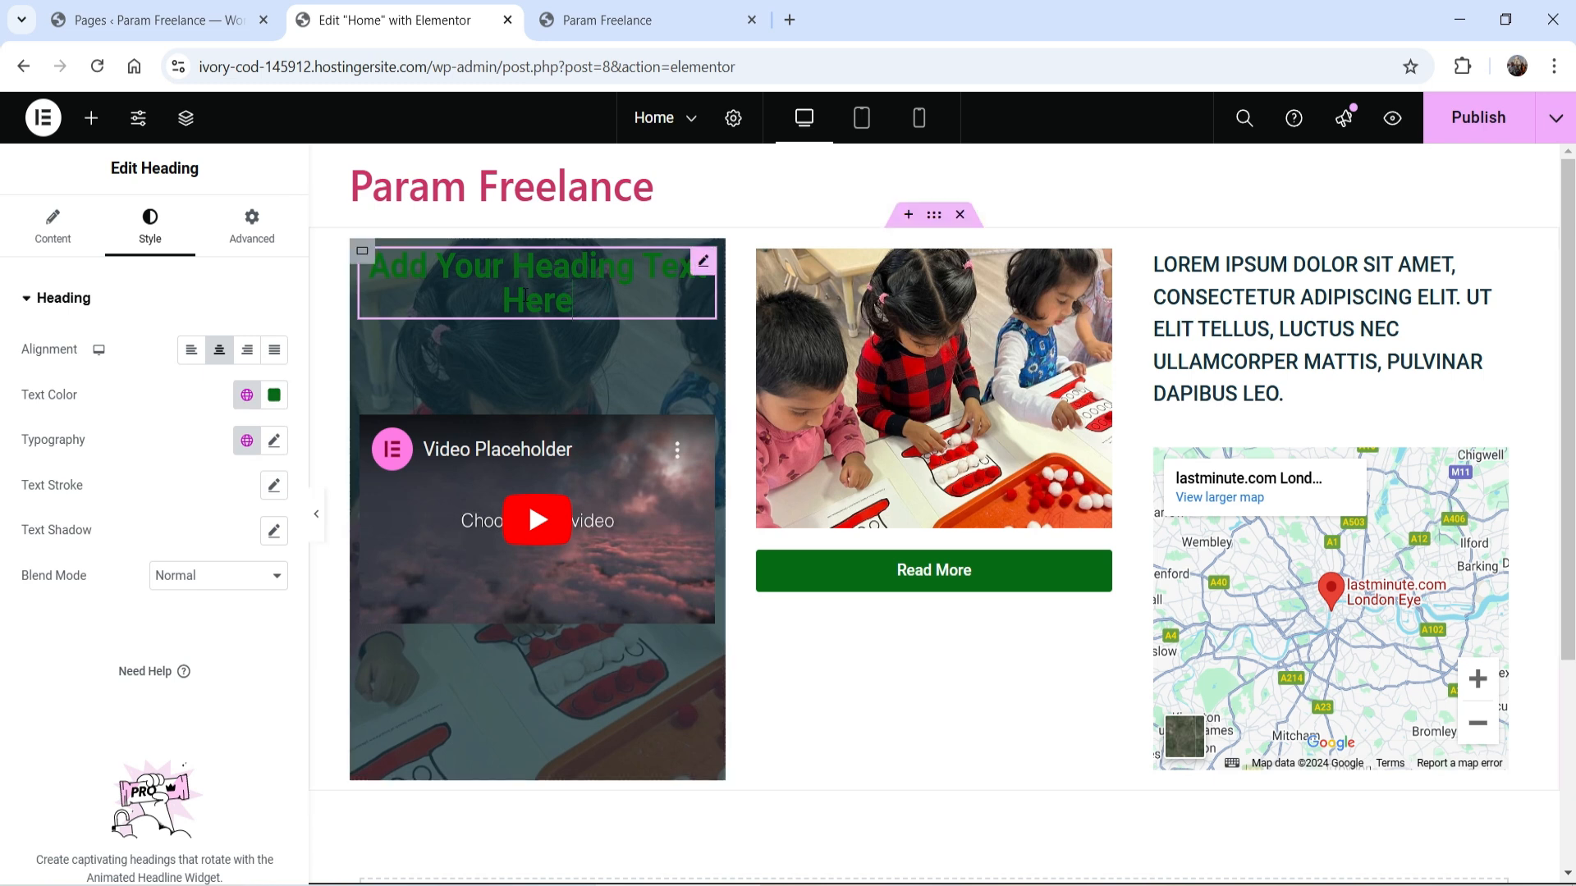
{"action": "left_click", "coordinate": [246, 395]}
{"action": "left_click", "coordinate": [276, 397]}
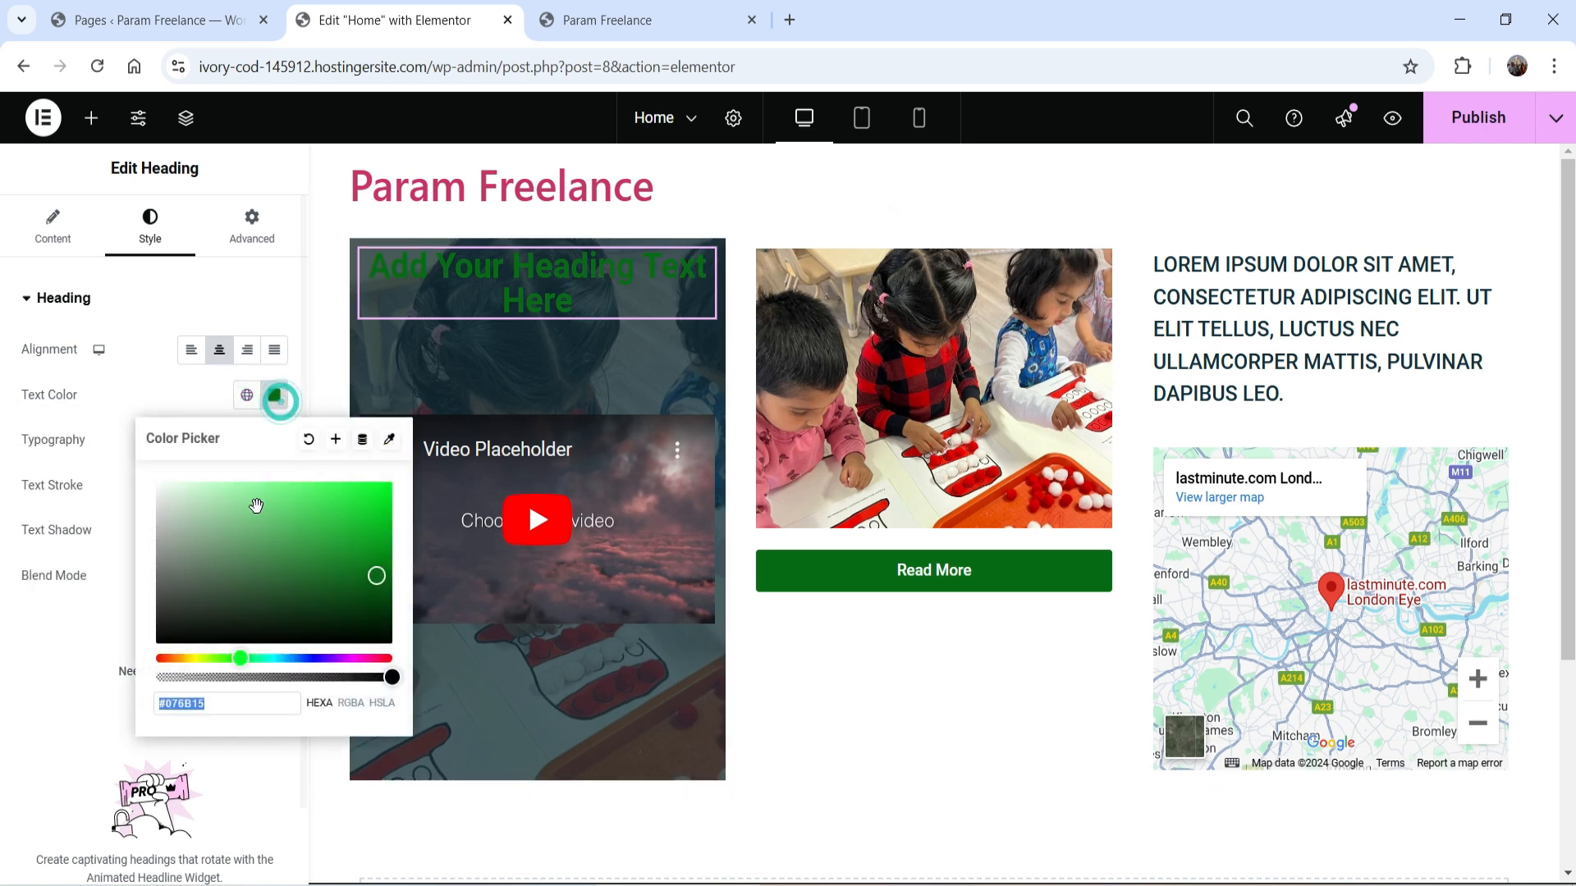
{"action": "left_click", "coordinate": [180, 387]}
{"action": "left_click", "coordinate": [247, 397]}
{"action": "left_click", "coordinate": [247, 397]}
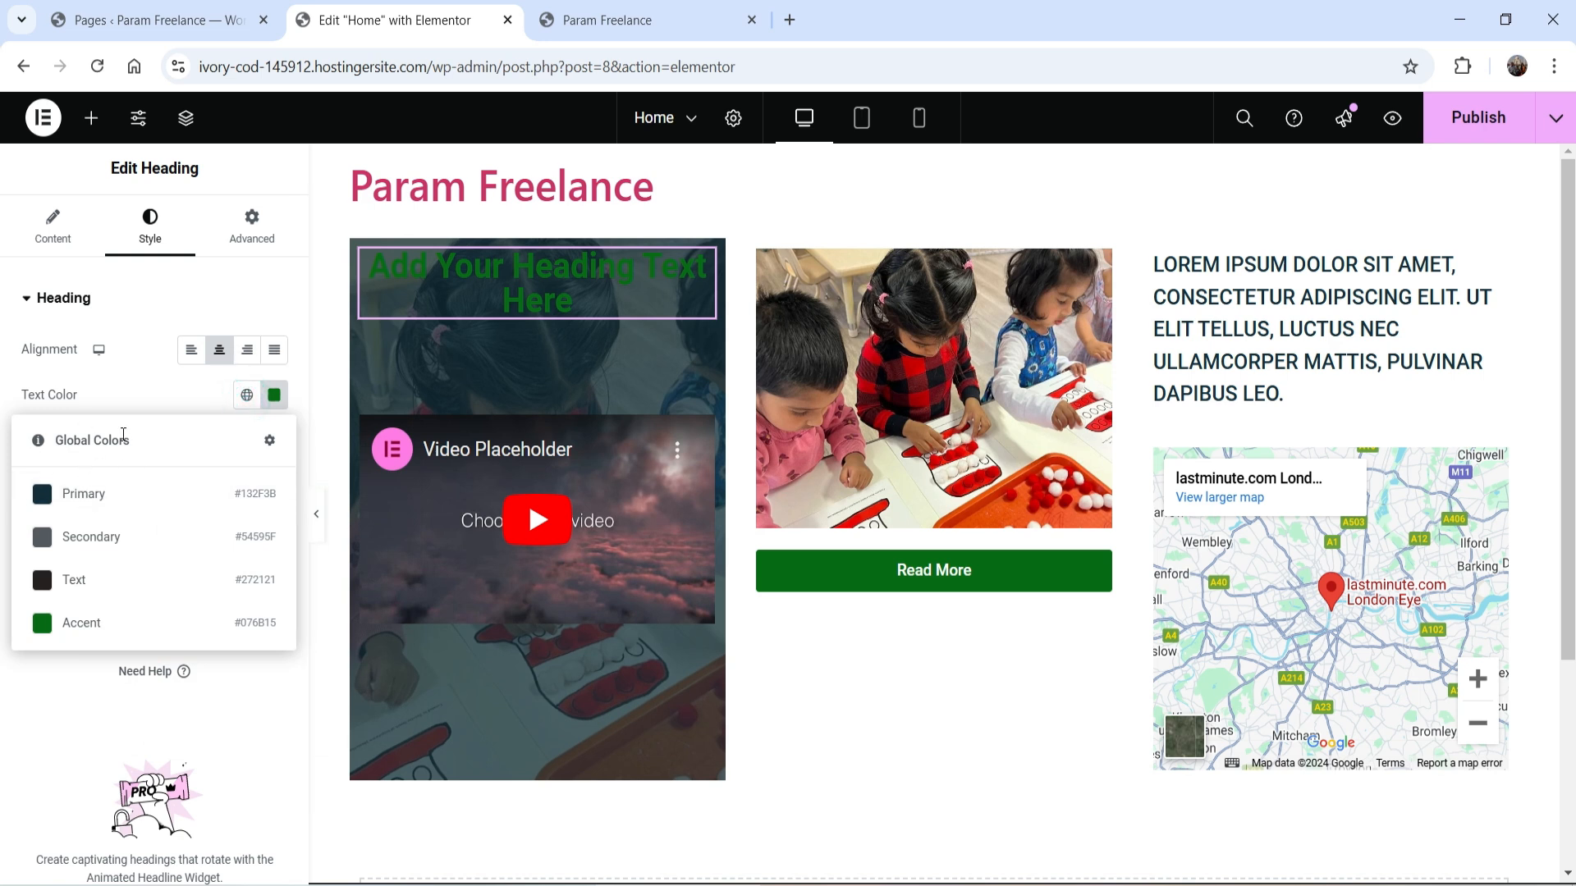
{"action": "left_click", "coordinate": [273, 396]}
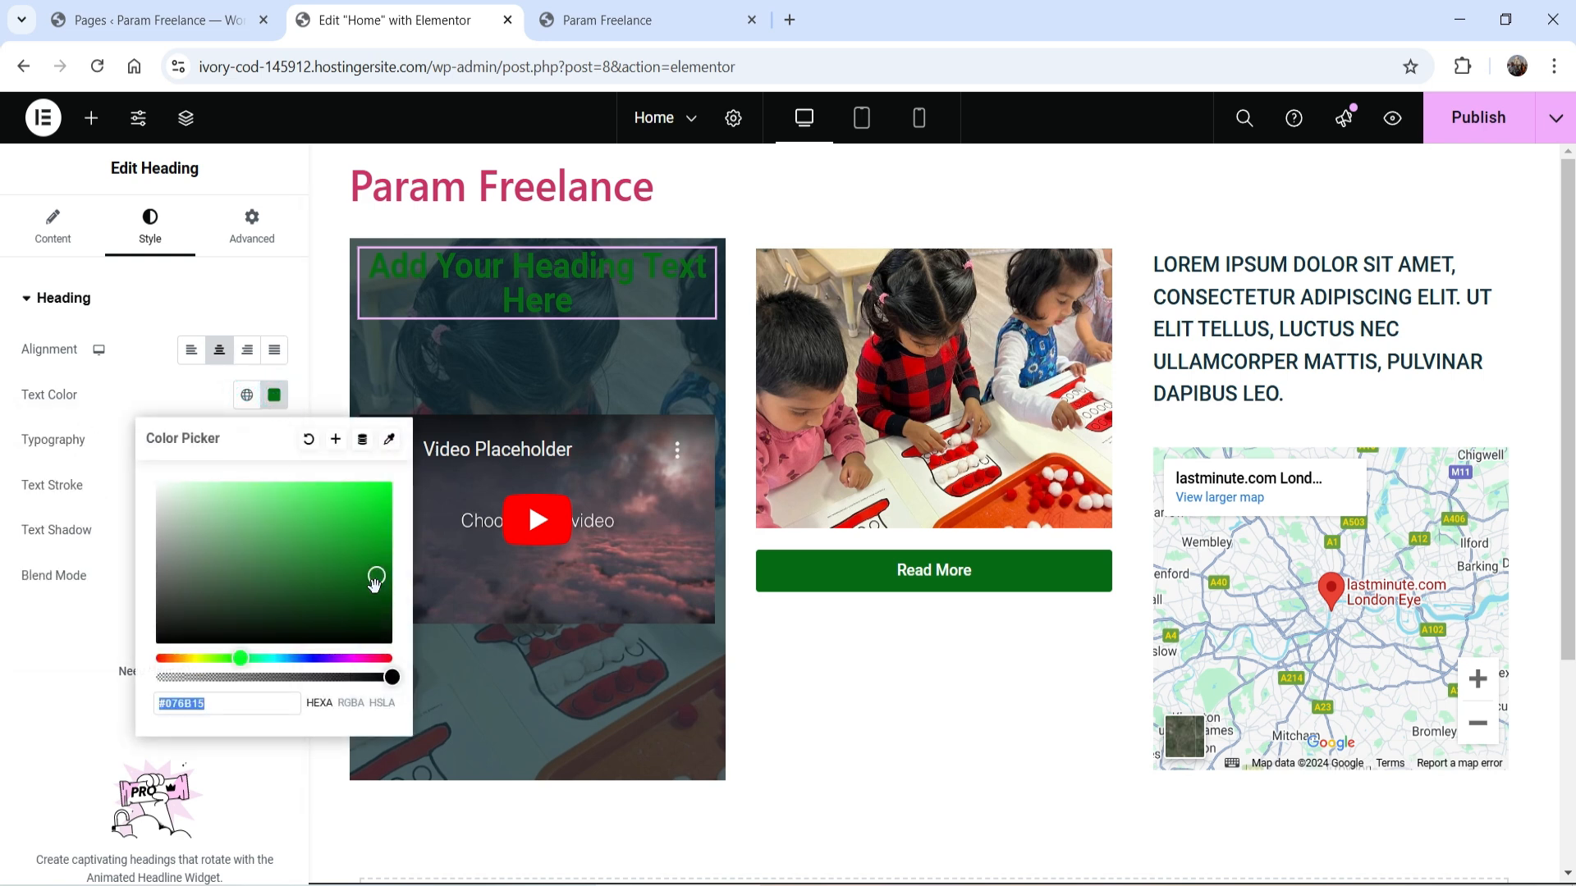
{"action": "type", "text": "#FFFFFF"}
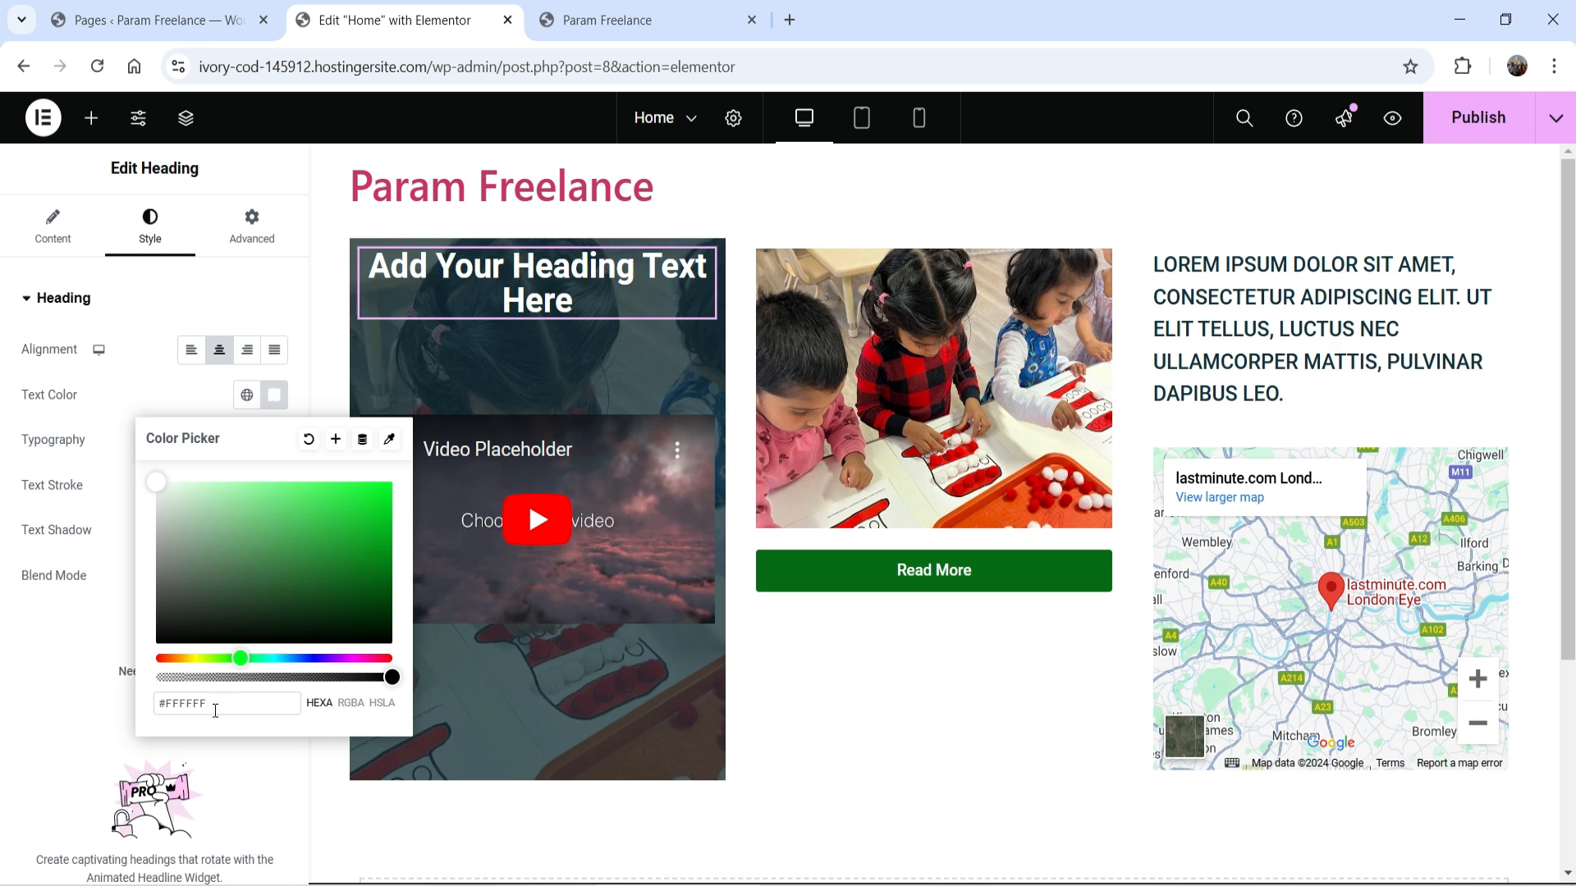
Step: Save the heading's text colour as a new global colour named "white"
{"action": "left_click", "coordinate": [335, 444]}
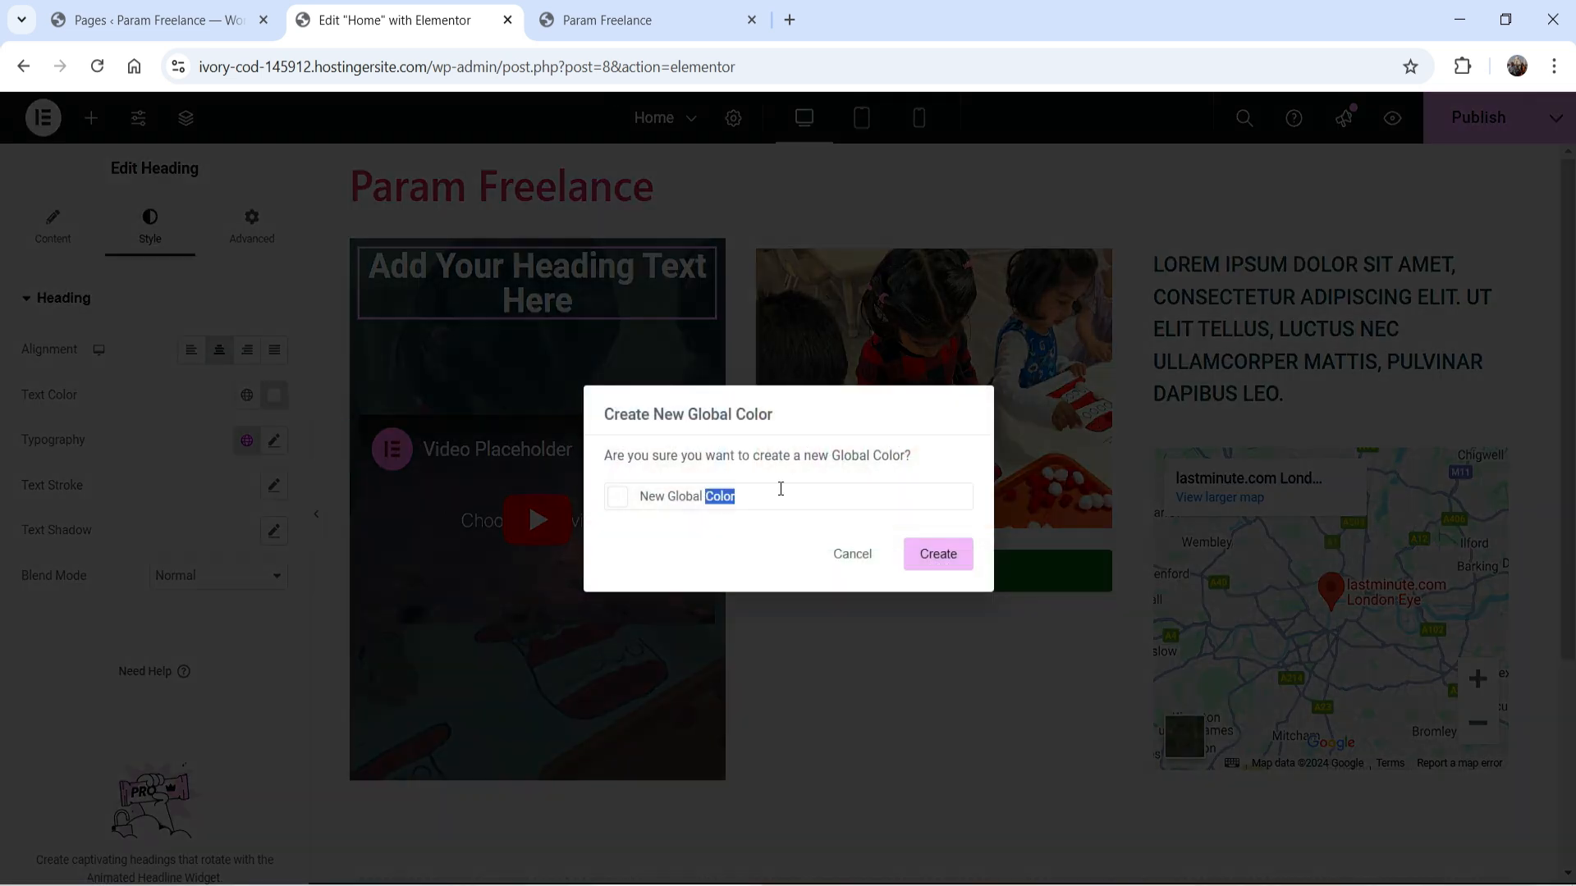
{"action": "triple_click", "coordinate": [780, 488]}
{"action": "type", "text": "white"}
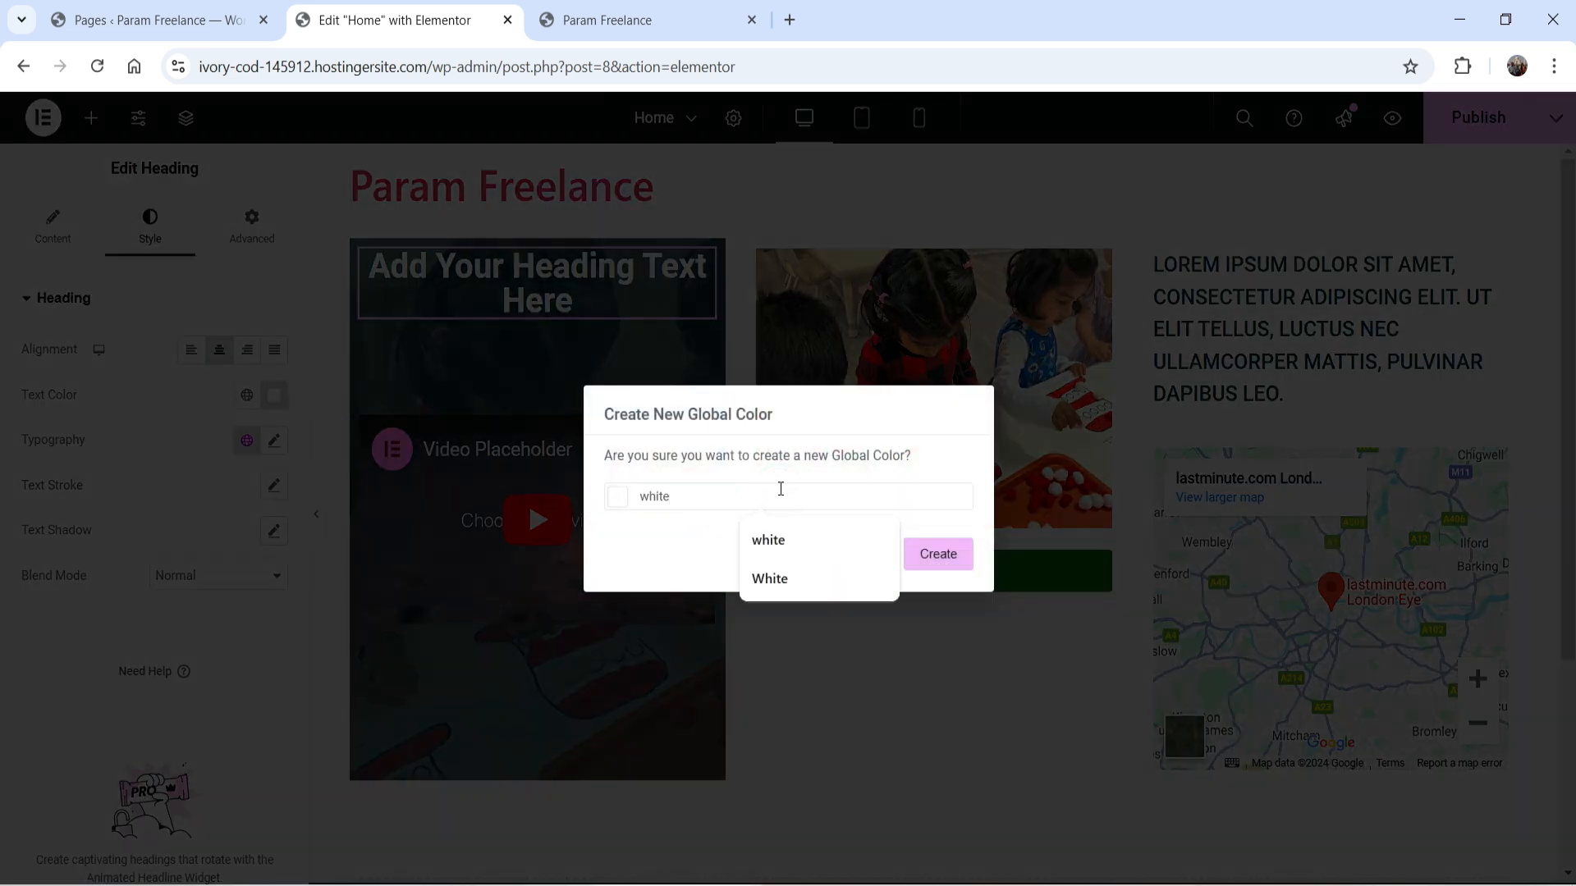
{"action": "left_click", "coordinate": [925, 563]}
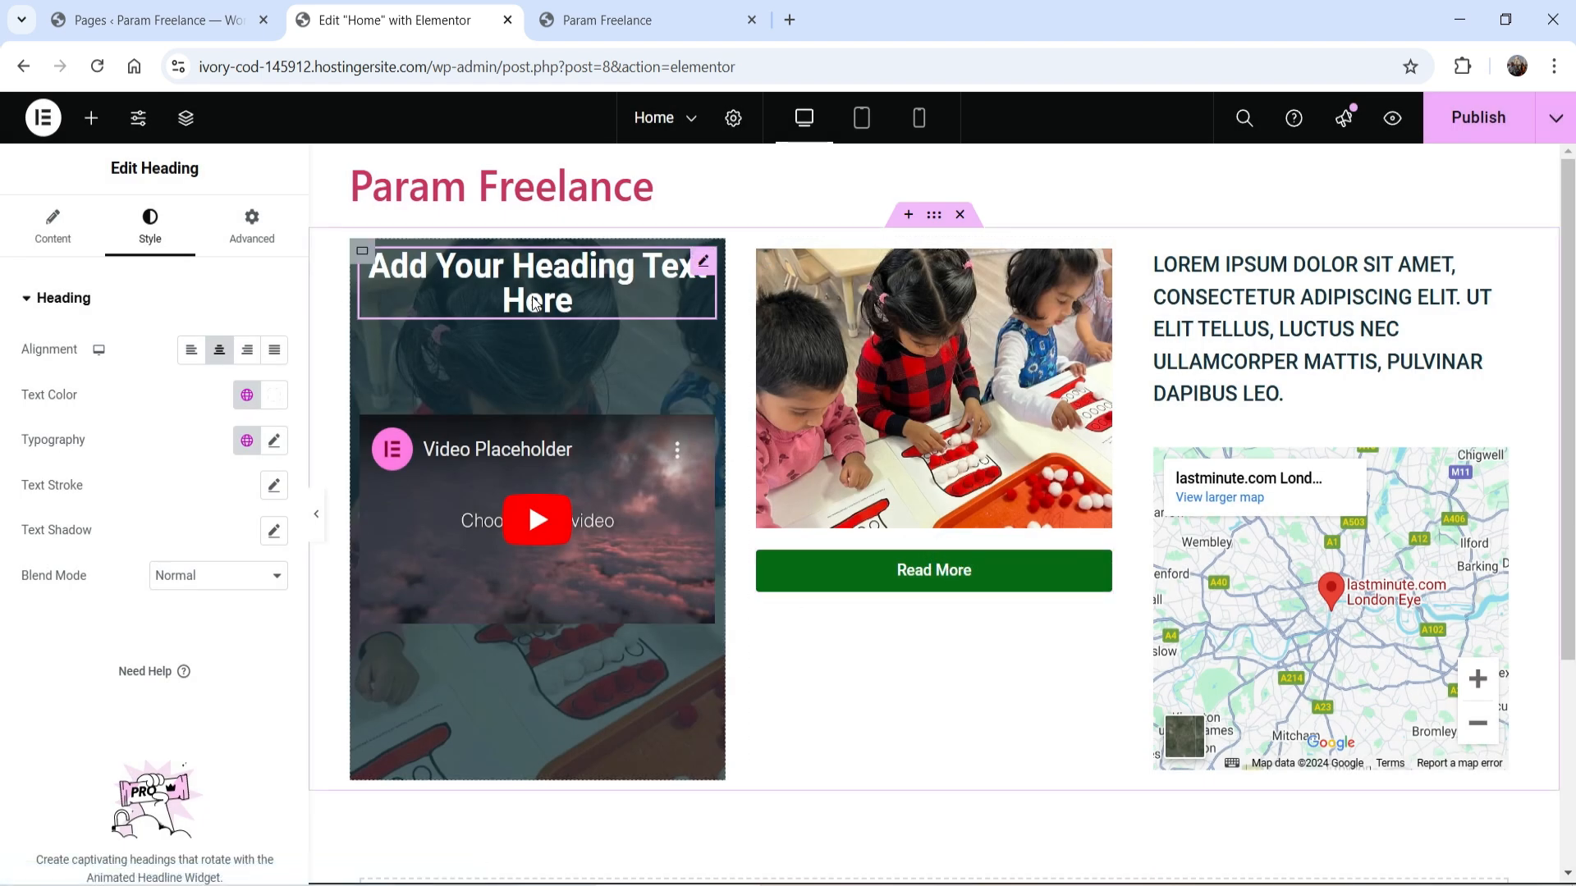
Step: Review the global colours offered for the paragraph's text in the third inner container
{"action": "left_click", "coordinate": [1292, 300]}
{"action": "left_click", "coordinate": [247, 396]}
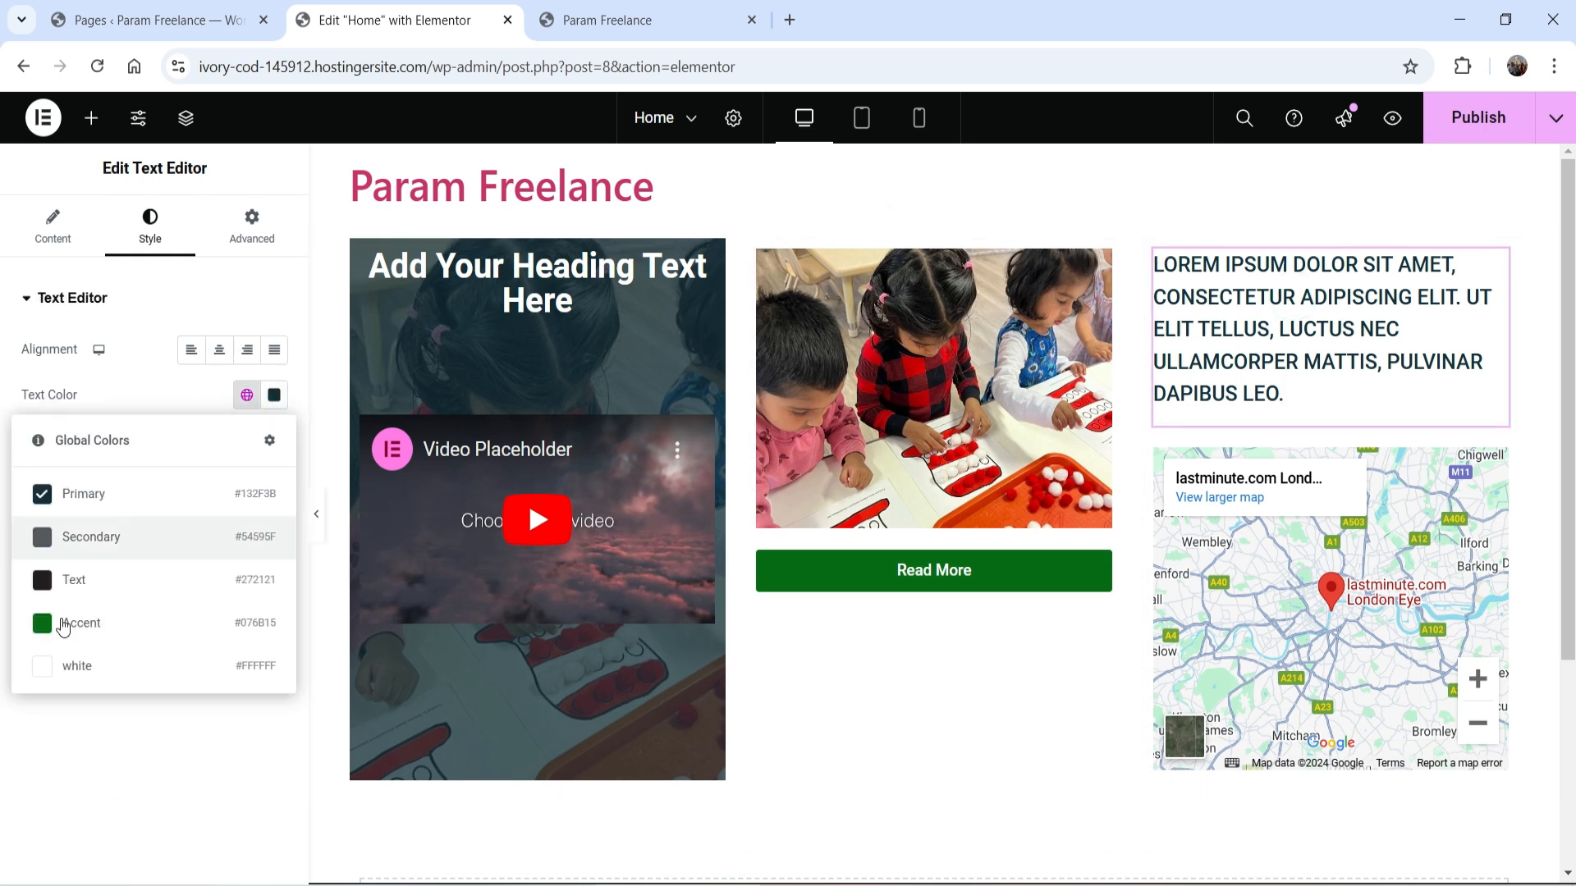
{"action": "left_click", "coordinate": [86, 784]}
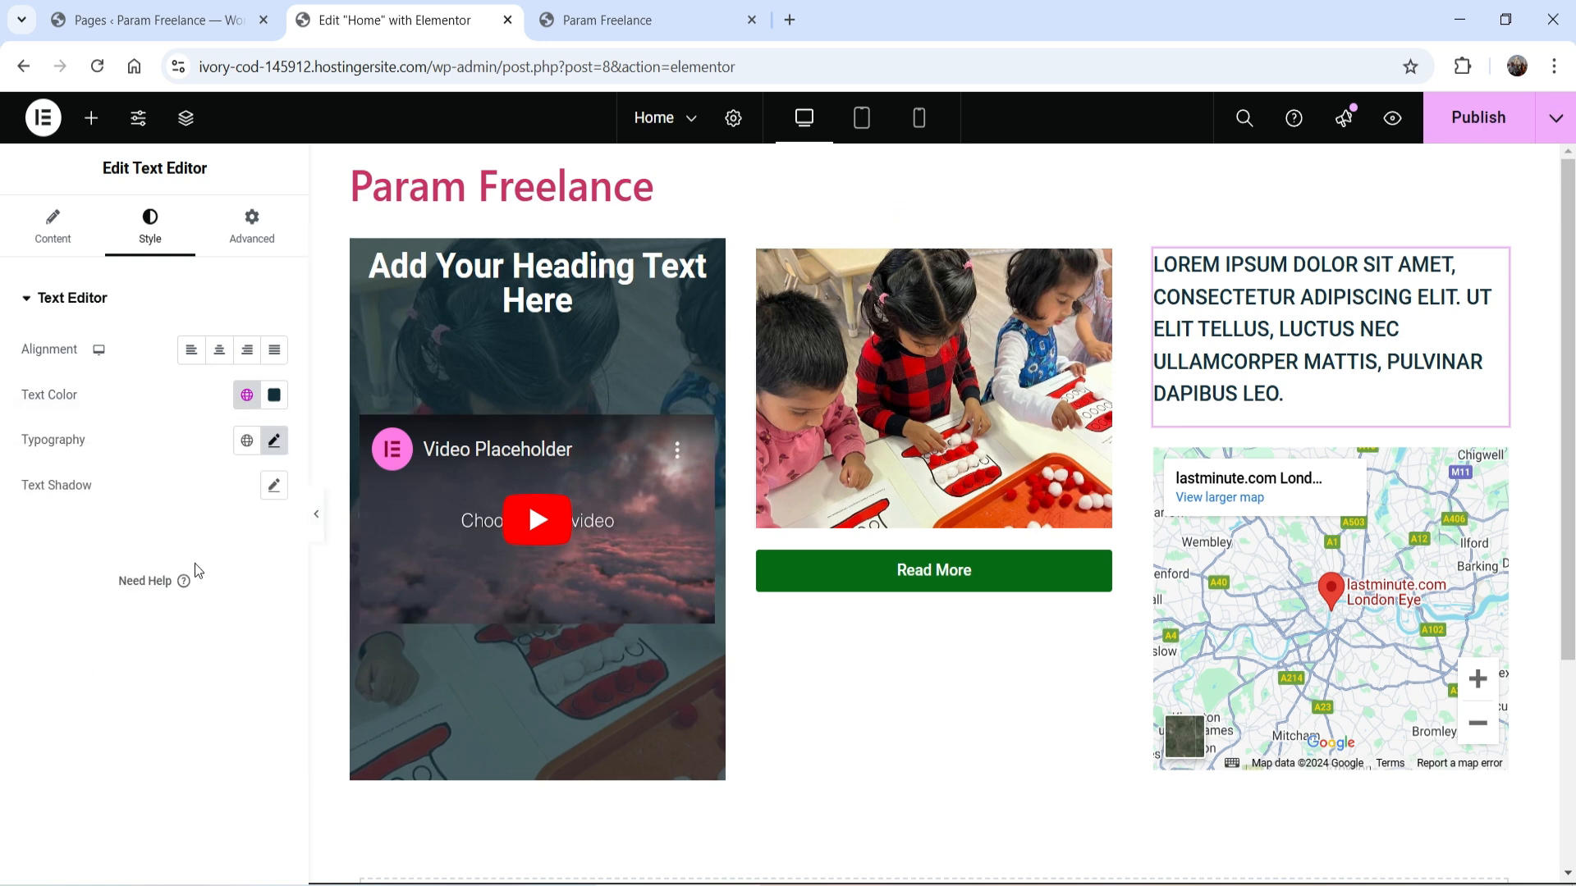
Step: Inspect the second inner container and its image, then show the page structure and select the outermost container
{"action": "left_click", "coordinate": [756, 254]}
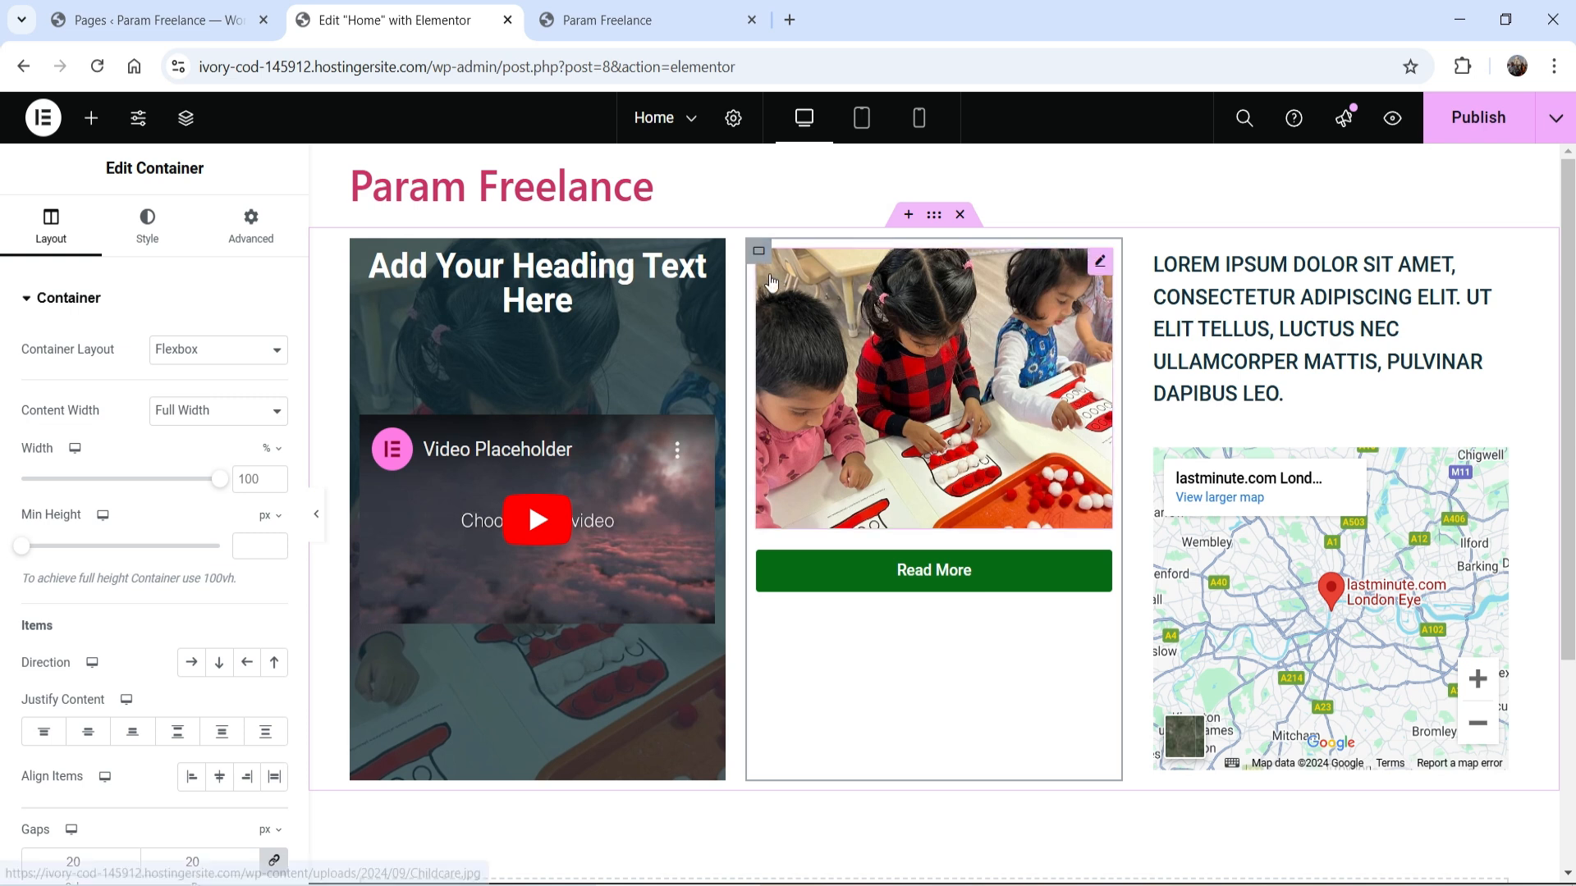
{"action": "left_click", "coordinate": [1101, 262]}
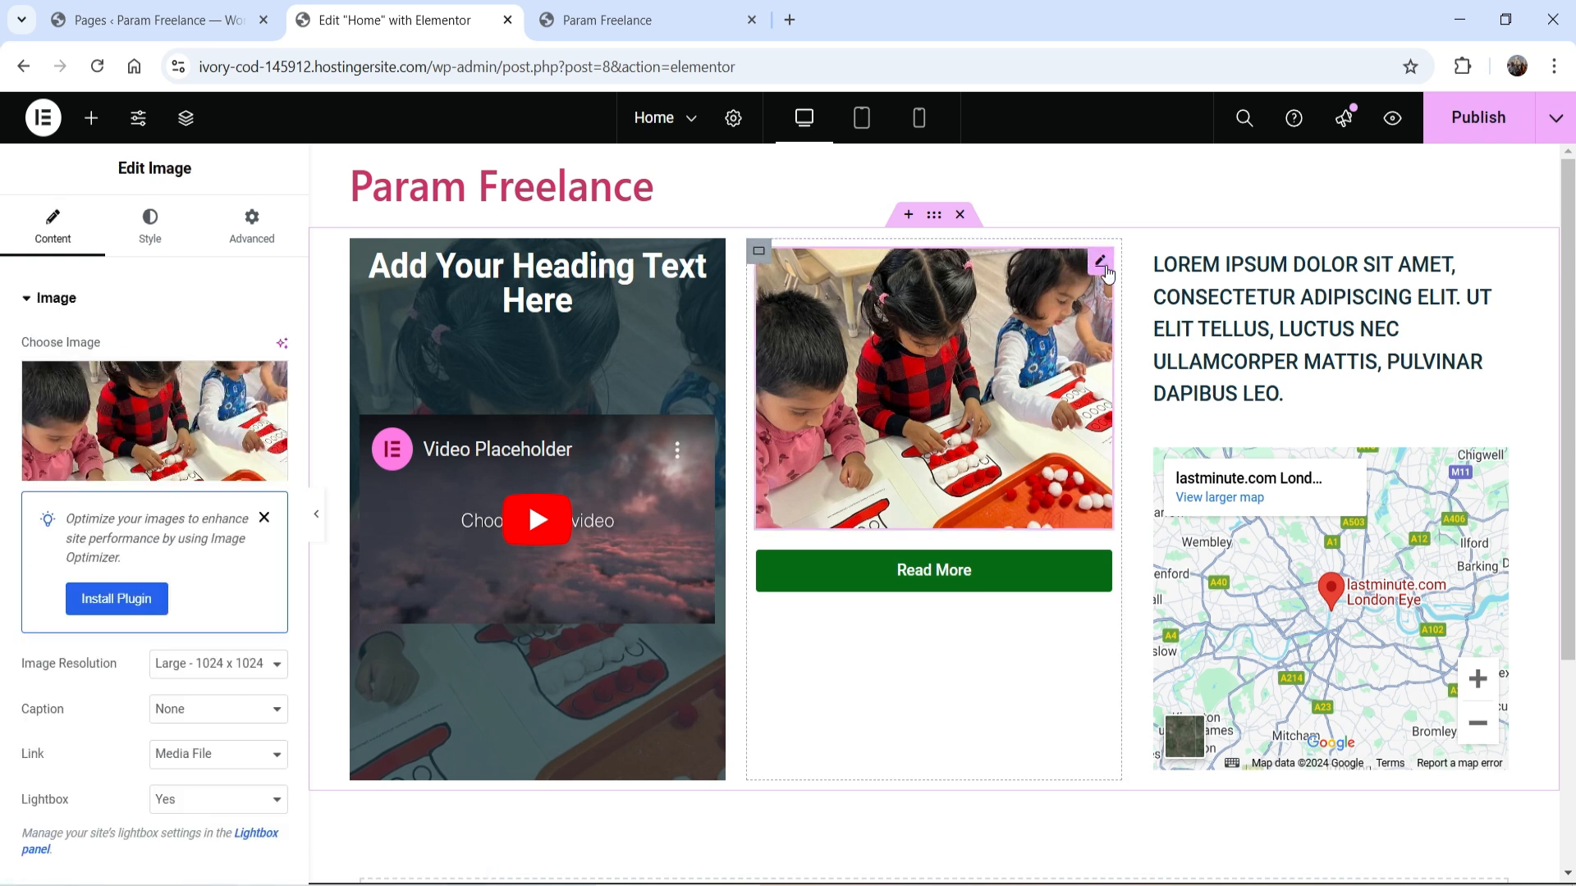
{"action": "left_click", "coordinate": [1105, 271]}
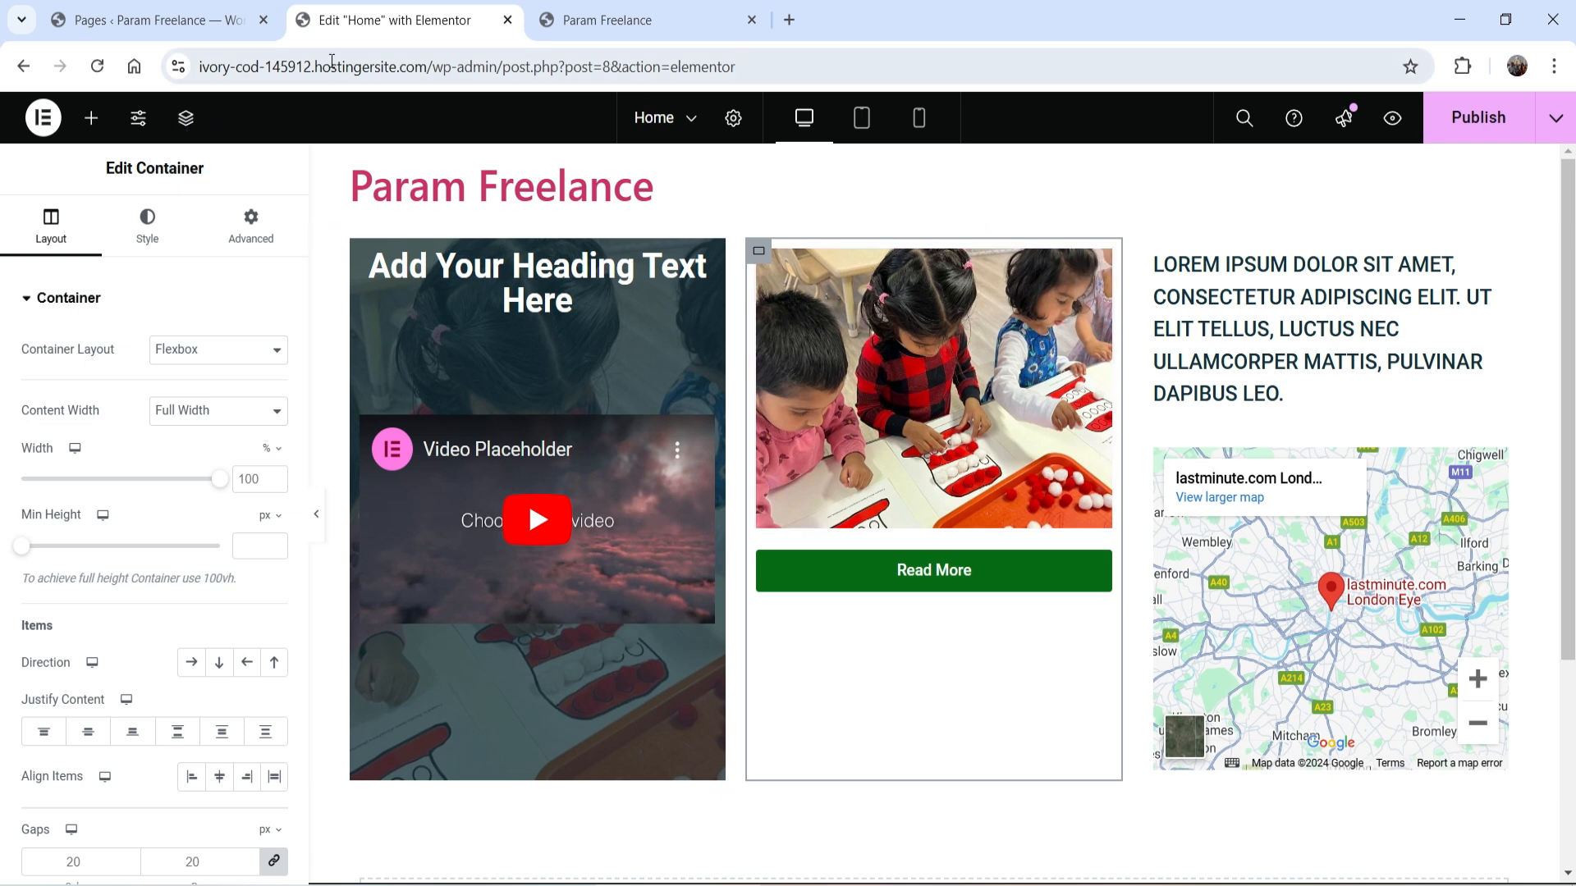
{"action": "left_click", "coordinate": [186, 122]}
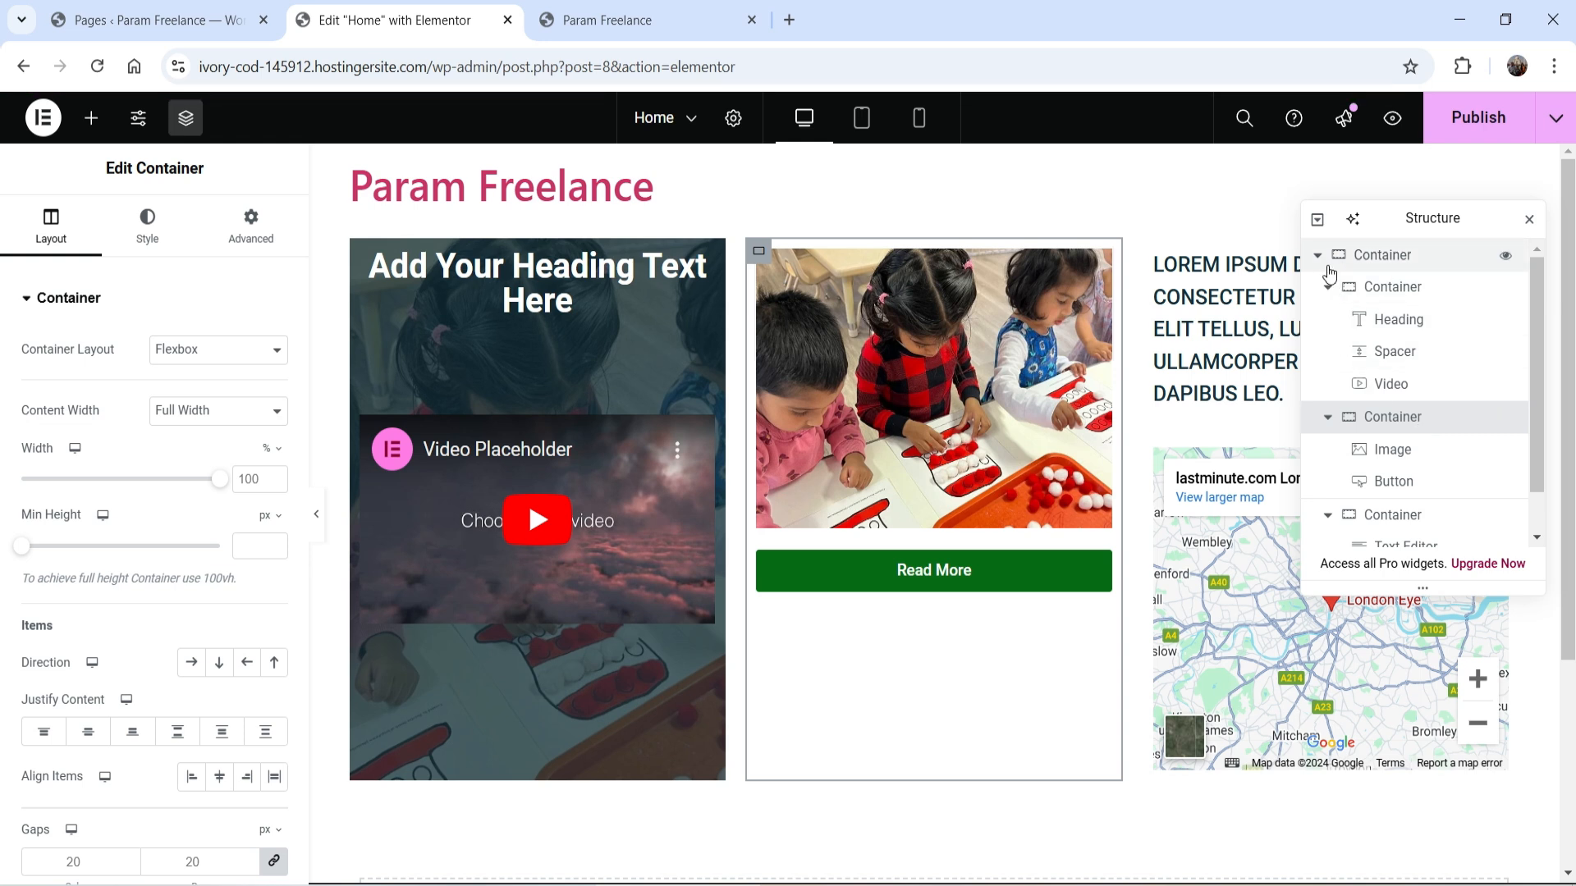
{"action": "left_click", "coordinate": [1365, 258]}
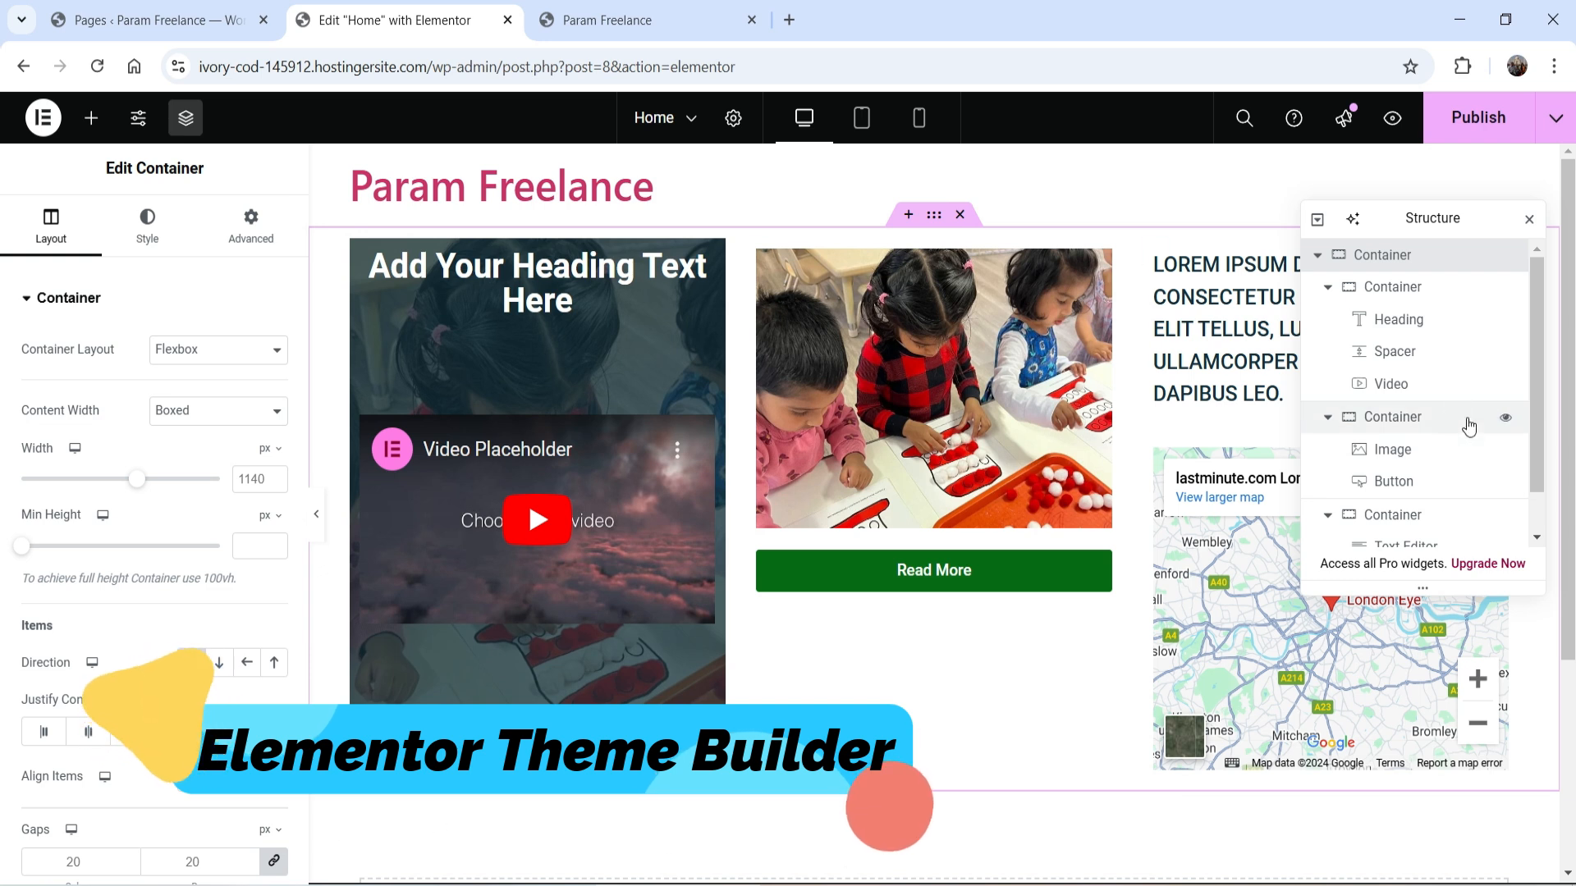
Step: Examine the page structure by collapsing and expanding the three inner containers, select the first inner container, and close the structure view
{"action": "left_click", "coordinate": [1330, 288]}
{"action": "left_click", "coordinate": [1327, 320]}
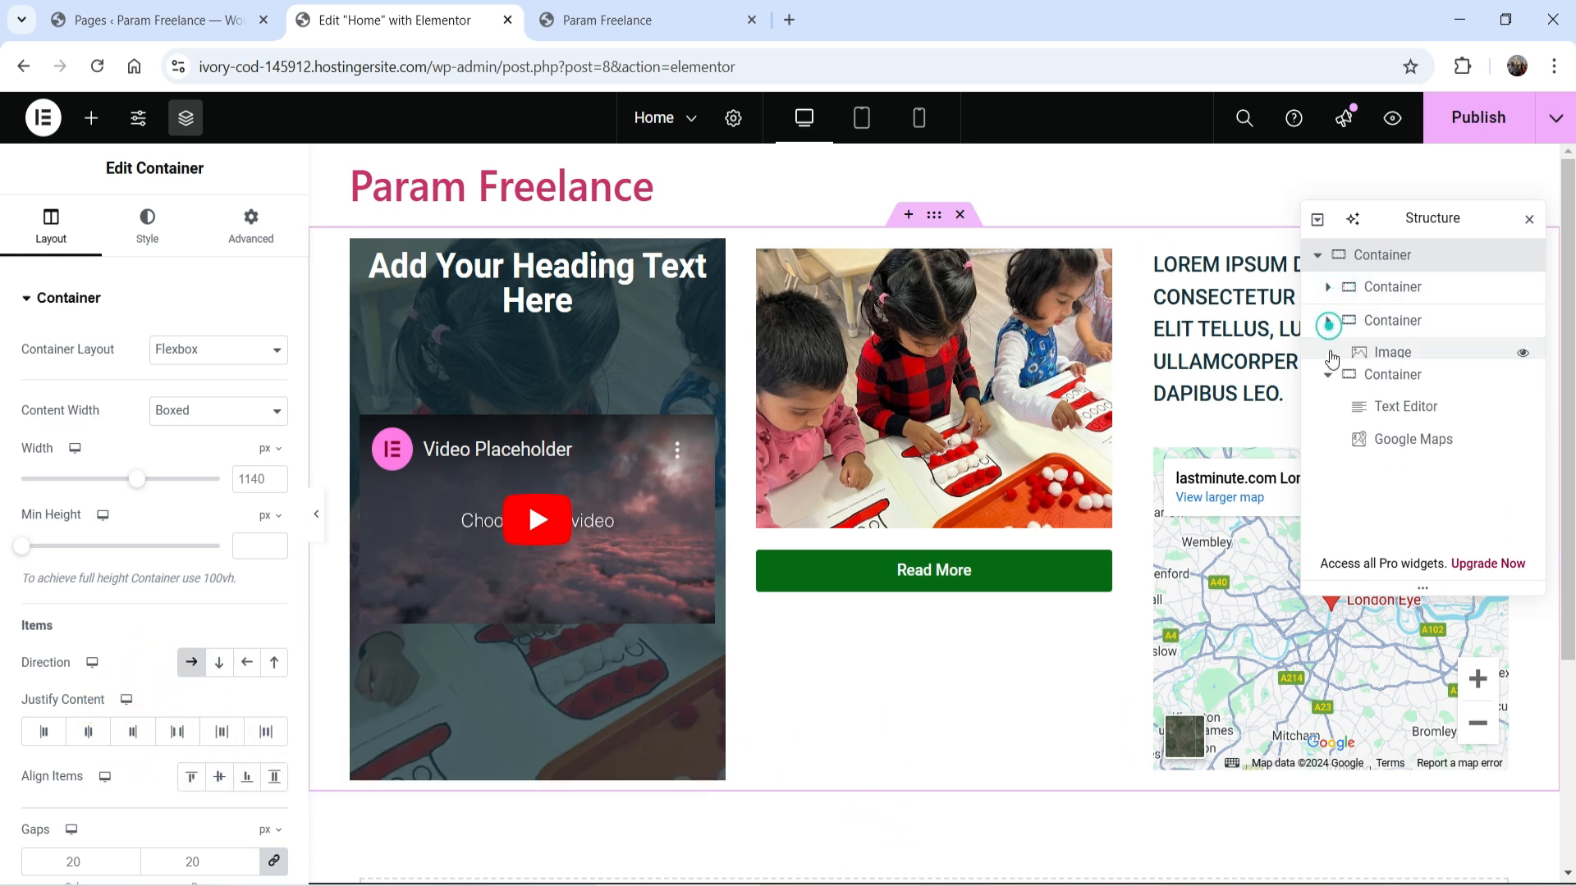
{"action": "left_click", "coordinate": [1329, 352]}
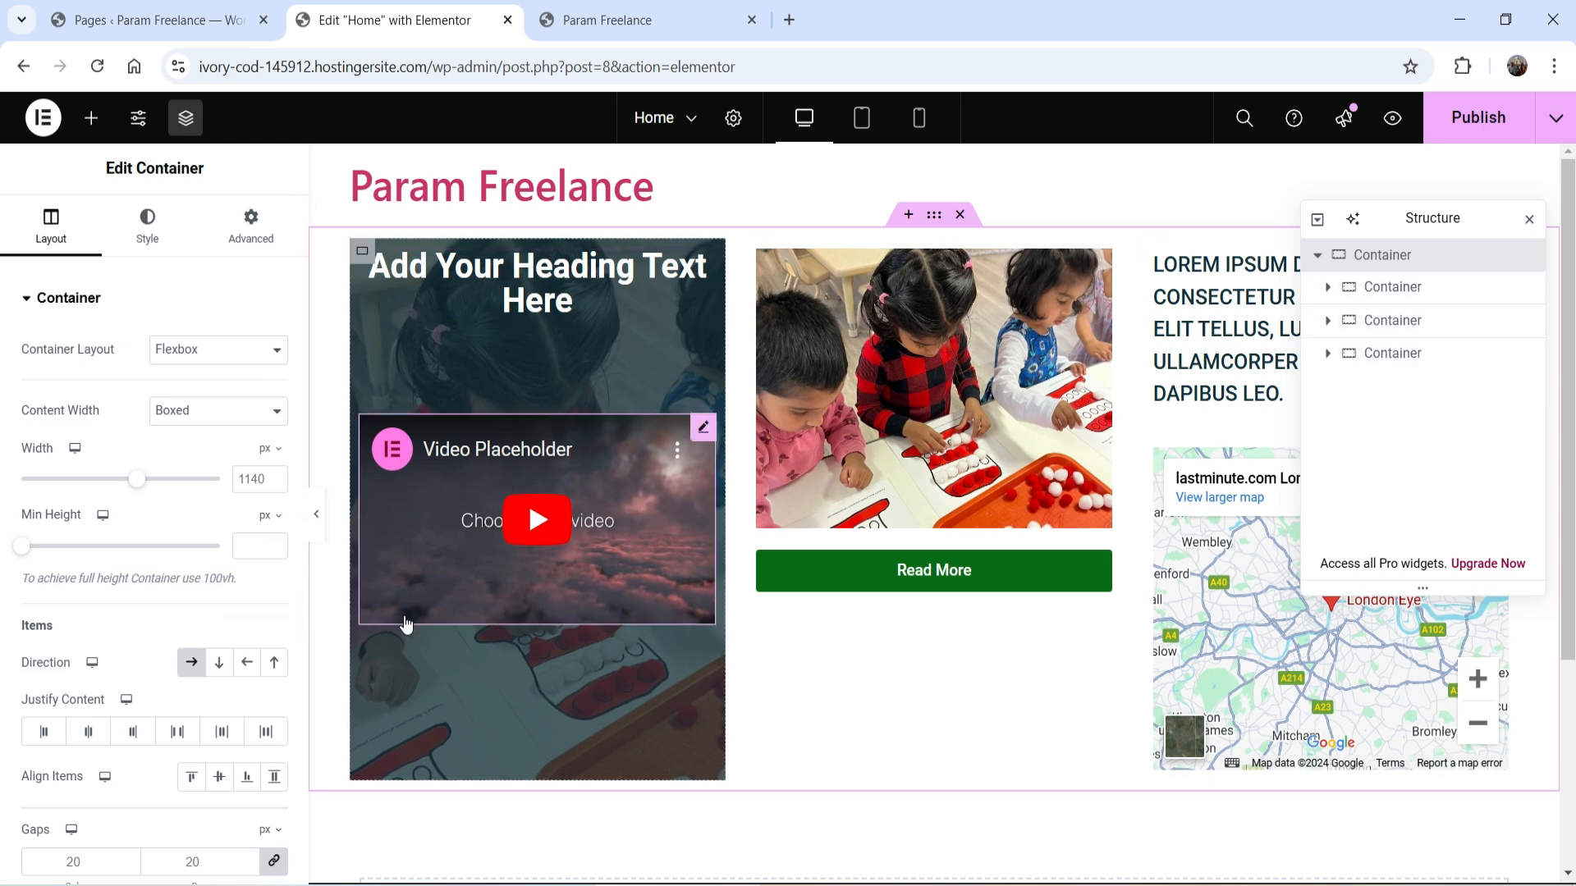
{"action": "left_click", "coordinate": [1319, 297]}
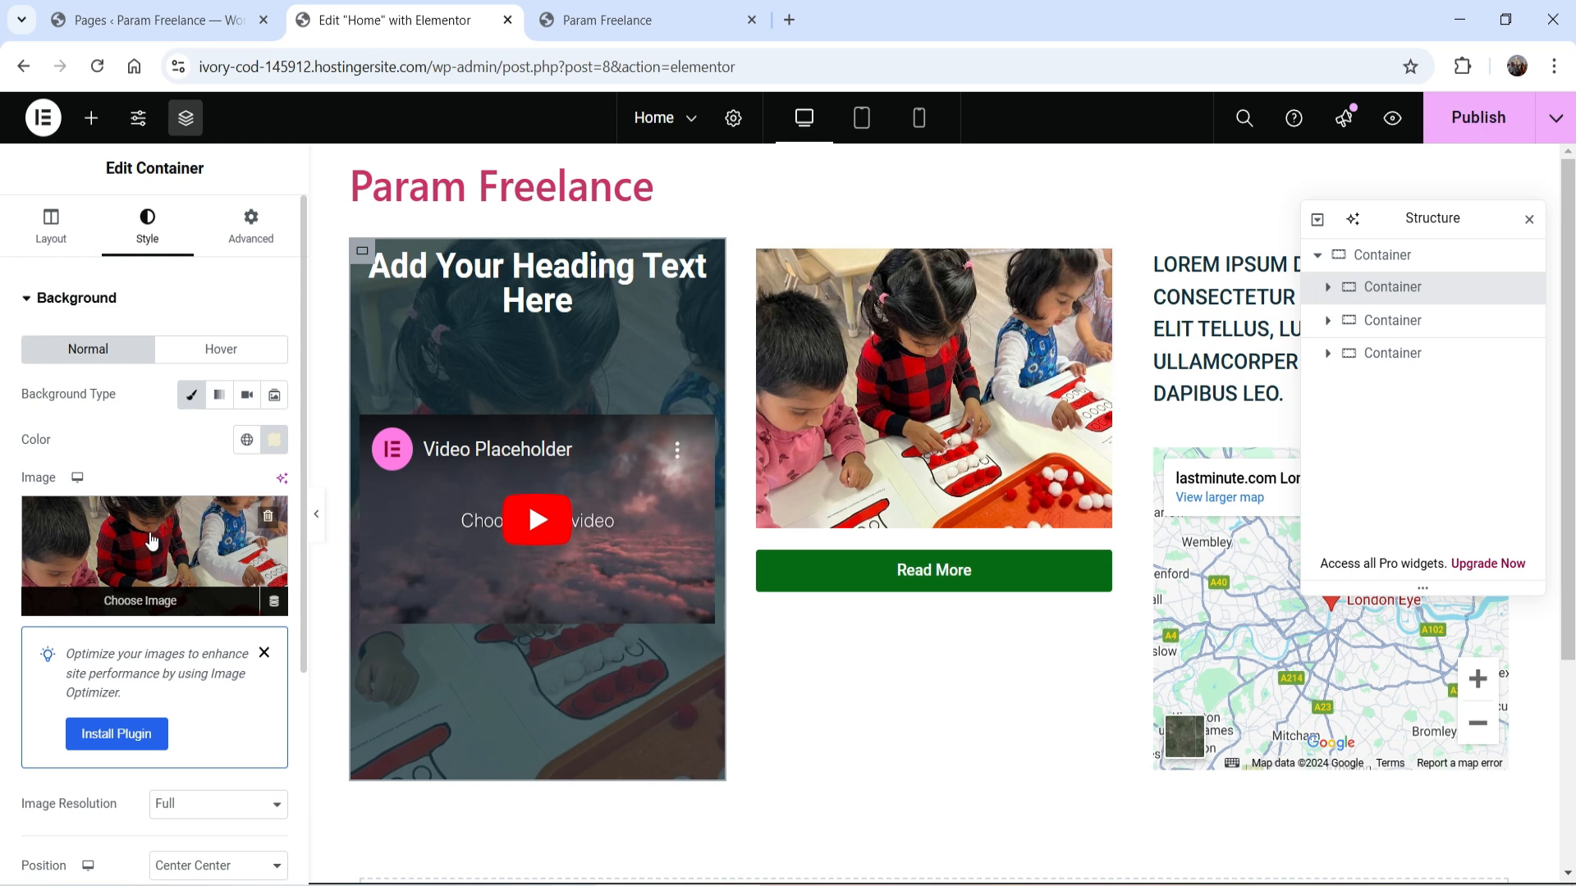
{"action": "left_click", "coordinate": [1327, 287]}
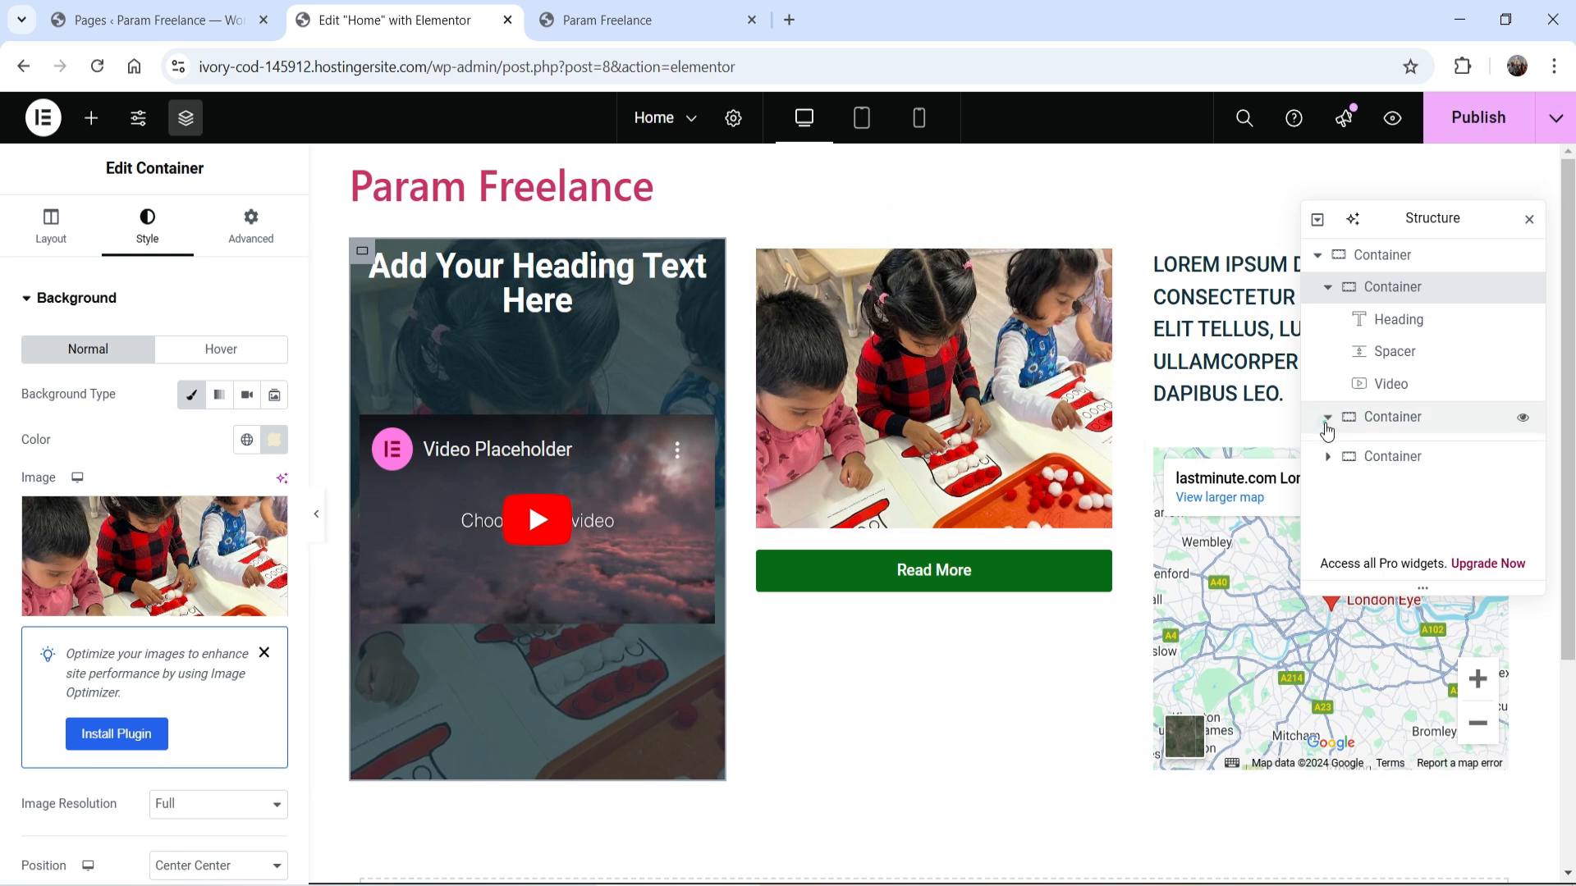
{"action": "left_click", "coordinate": [1327, 417]}
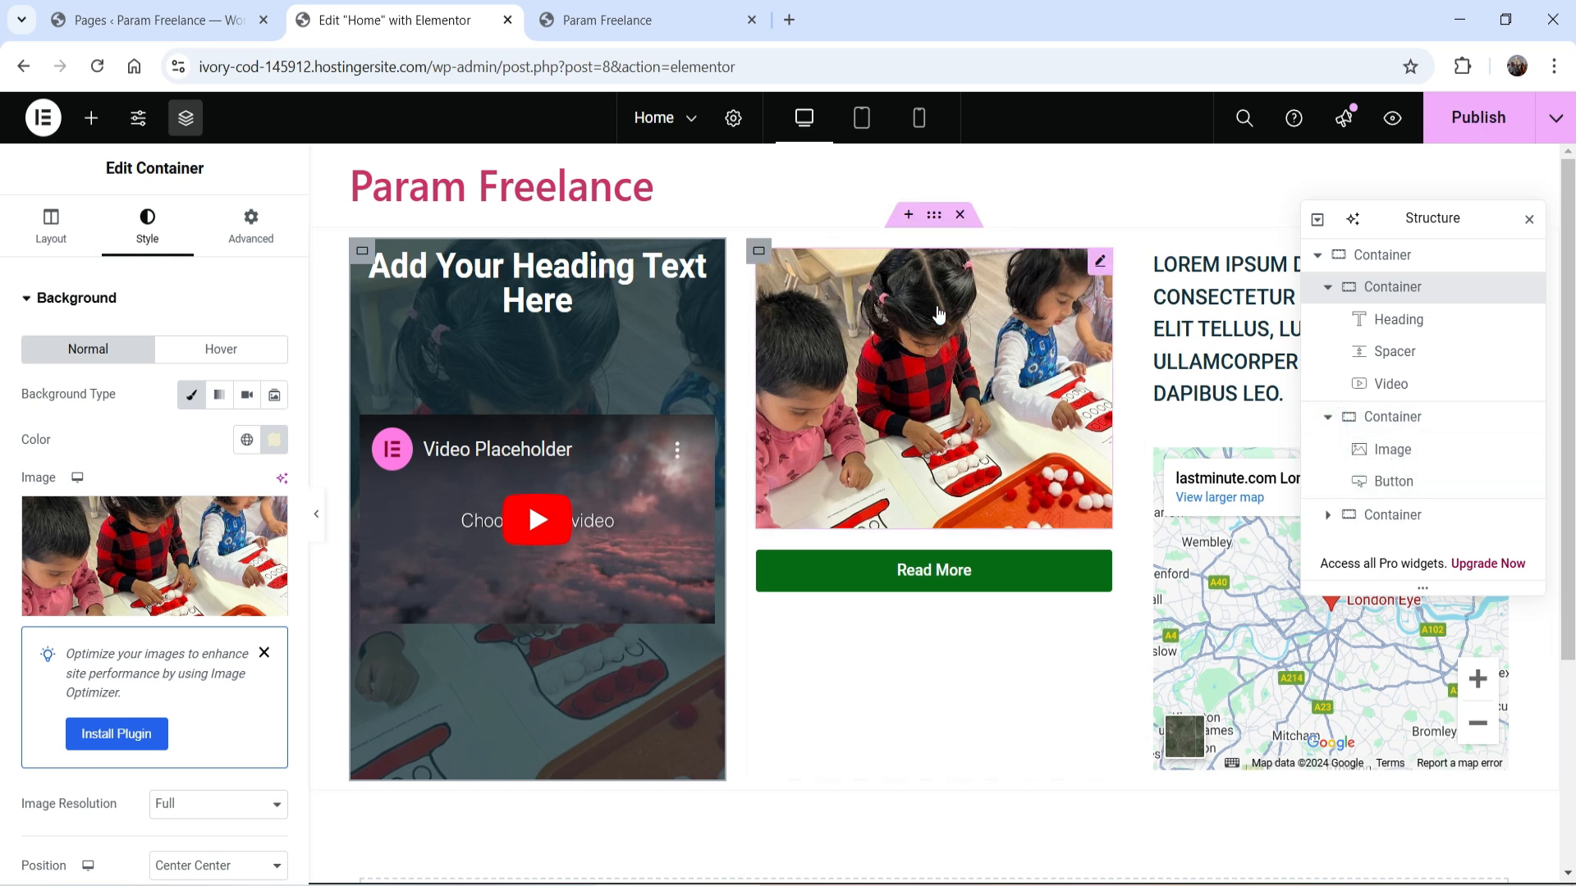
{"action": "left_click", "coordinate": [1329, 514]}
{"action": "scroll", "coordinate": [1438, 460], "scroll_direction": "down", "scroll_amount": 1}
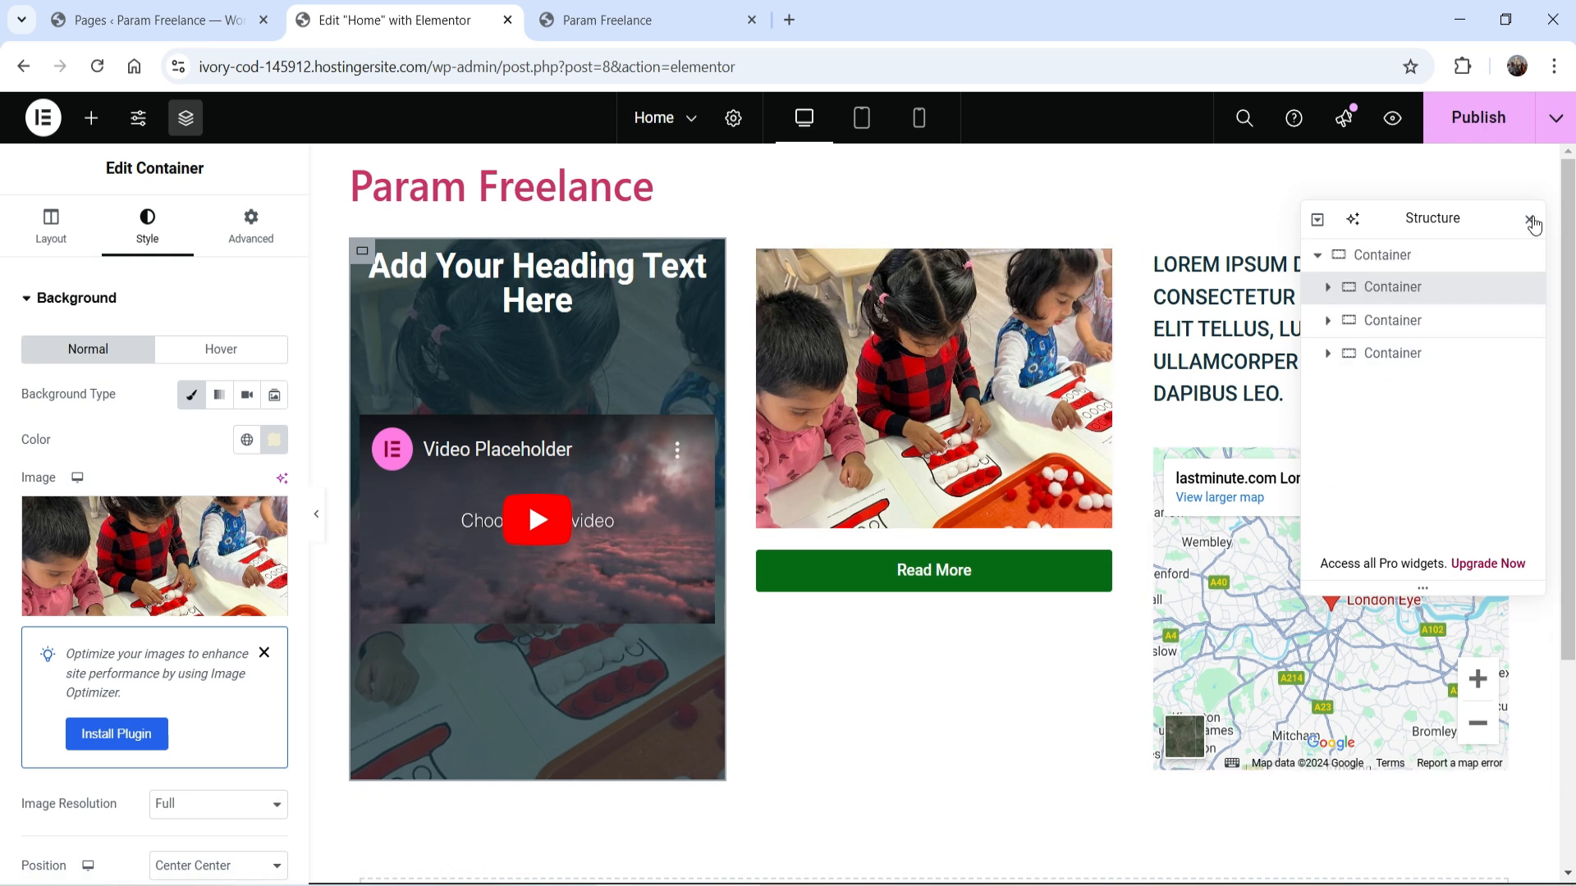
{"action": "left_click", "coordinate": [1531, 220]}
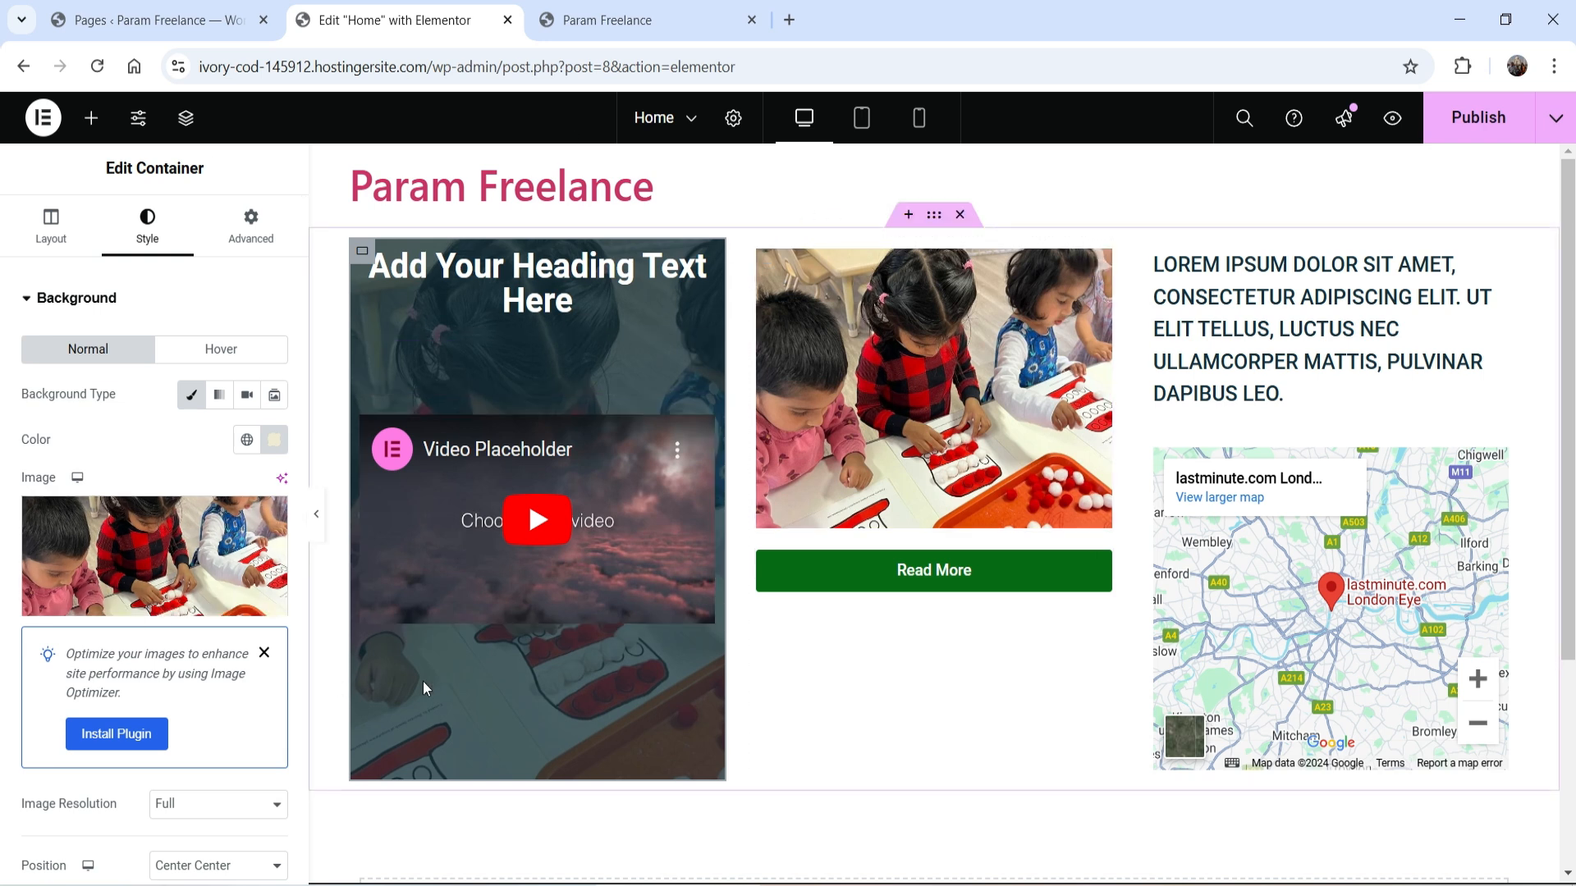
Step: Preview the Home page's responsive layout at mobile and tablet sizes, then return to the desktop view
{"action": "left_click", "coordinate": [919, 122]}
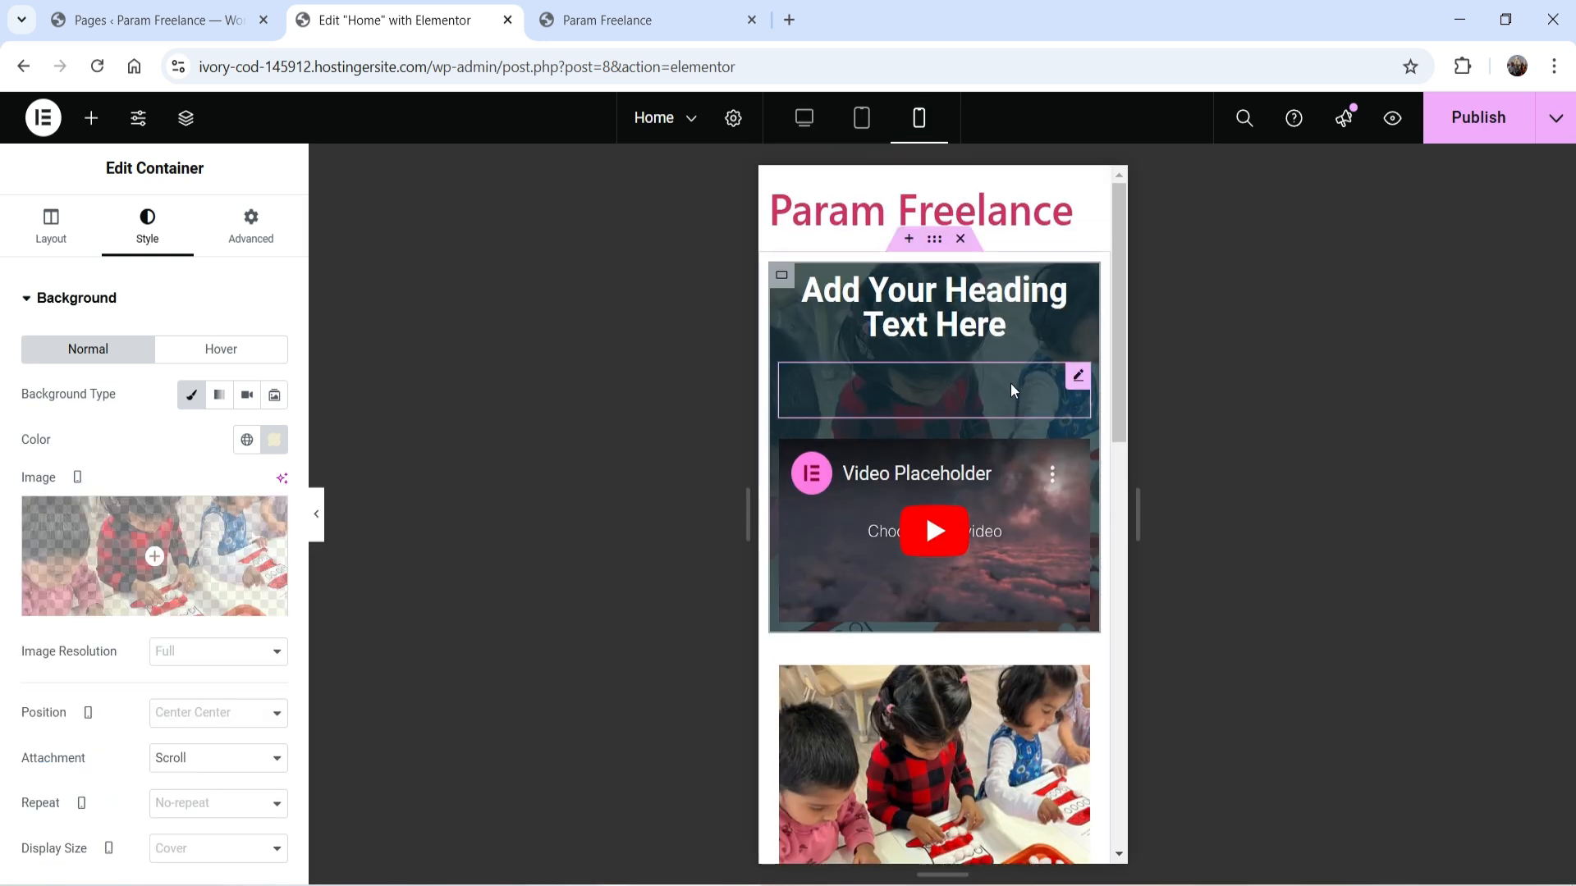
{"action": "scroll", "coordinate": [1009, 378], "scroll_direction": "down", "scroll_amount": 10}
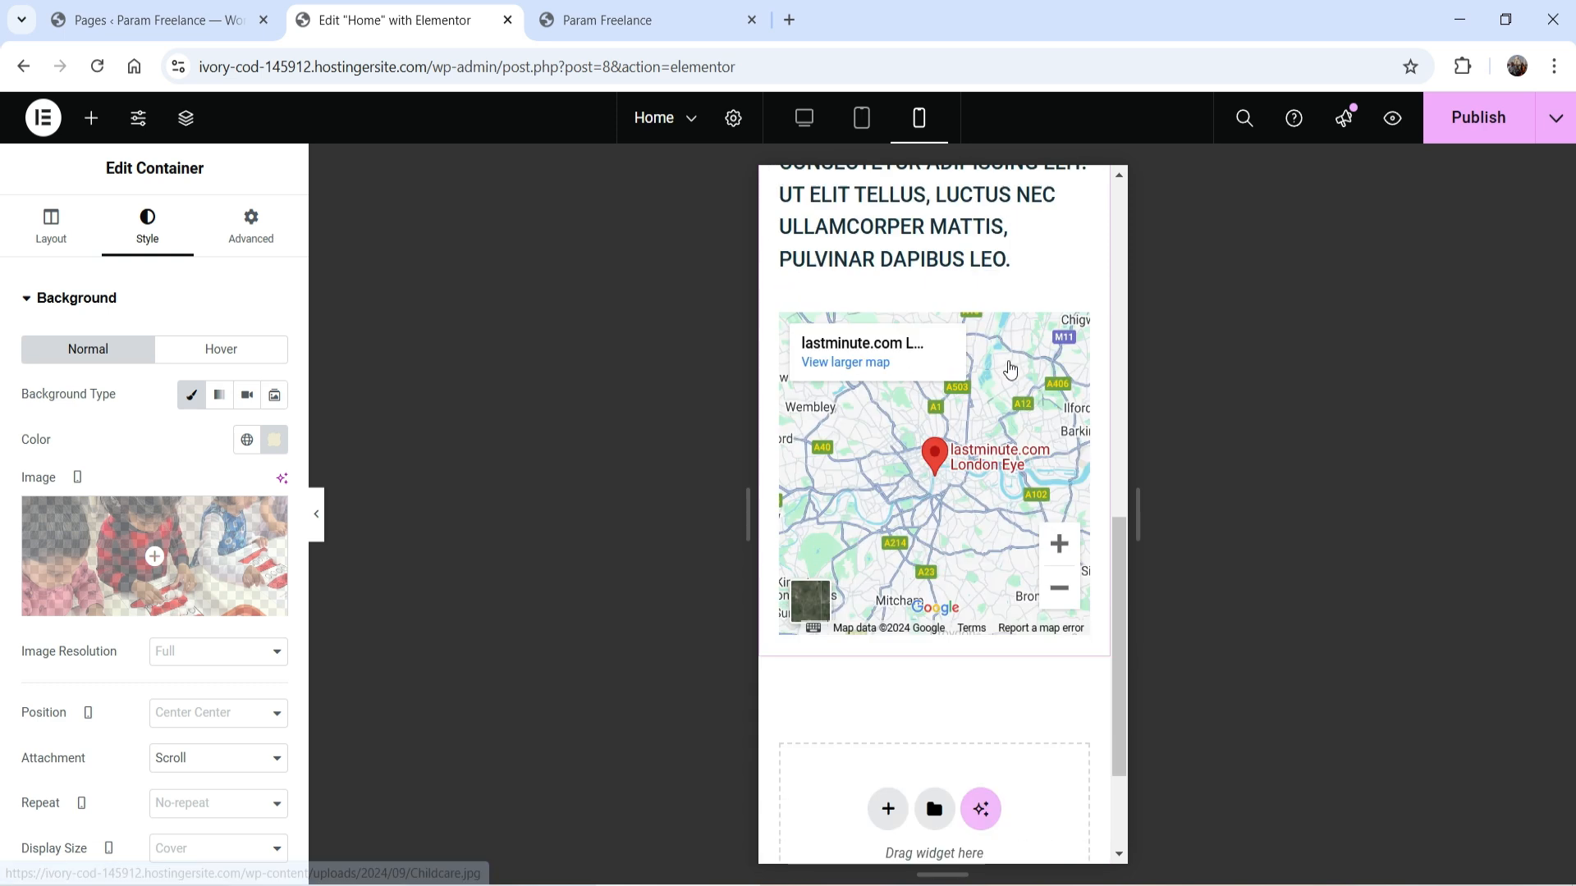
{"action": "scroll", "coordinate": [1009, 369], "scroll_direction": "down", "scroll_amount": 3}
{"action": "scroll", "coordinate": [1009, 369], "scroll_direction": "up", "scroll_amount": 15}
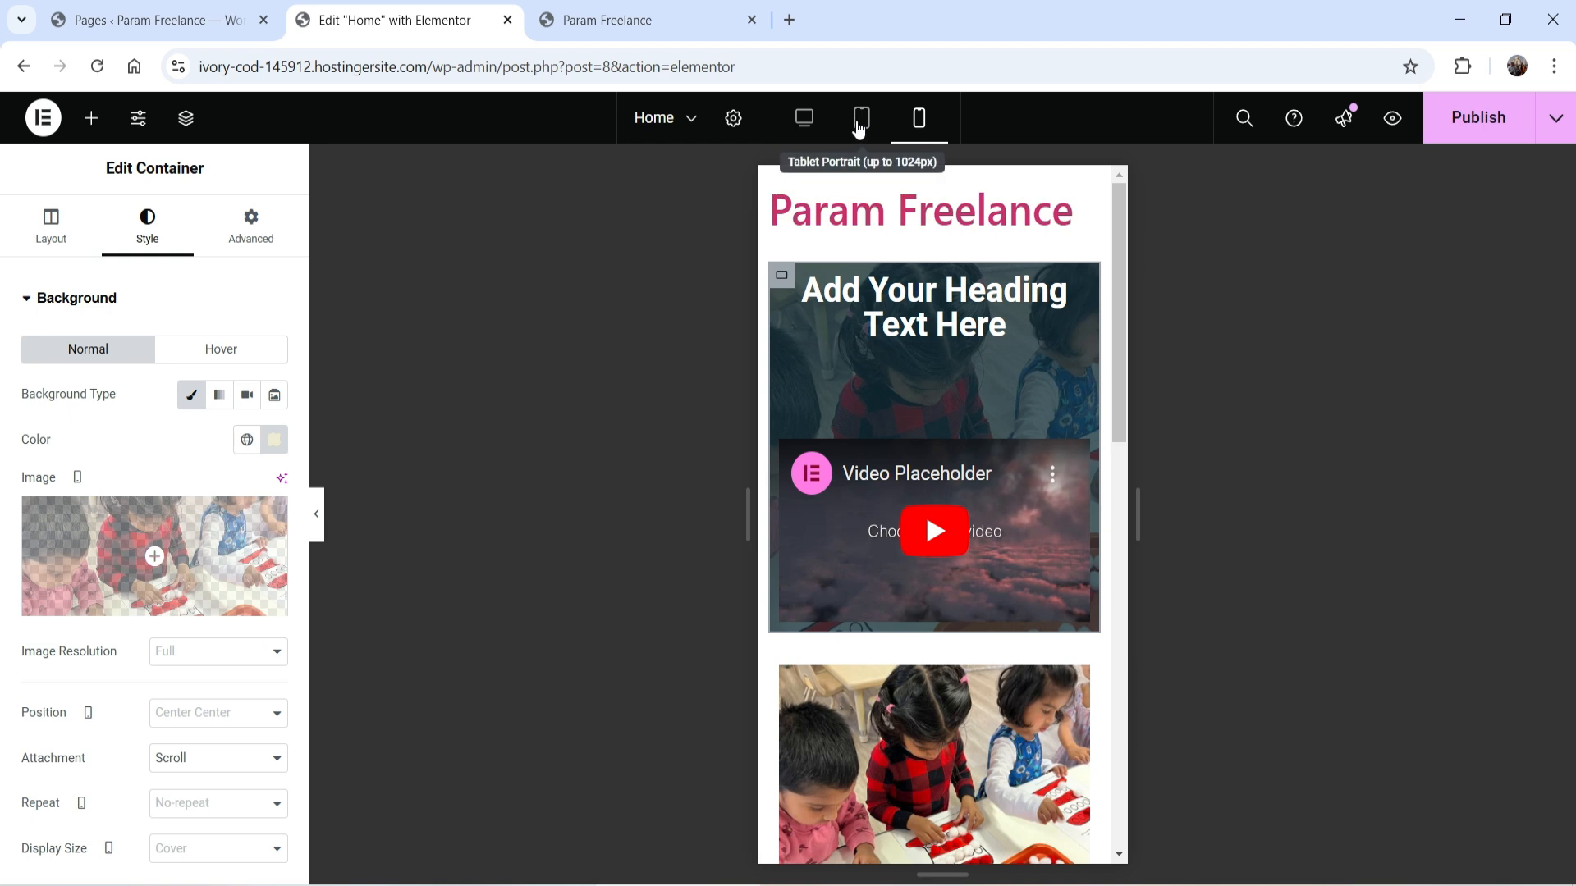
{"action": "left_click", "coordinate": [860, 119]}
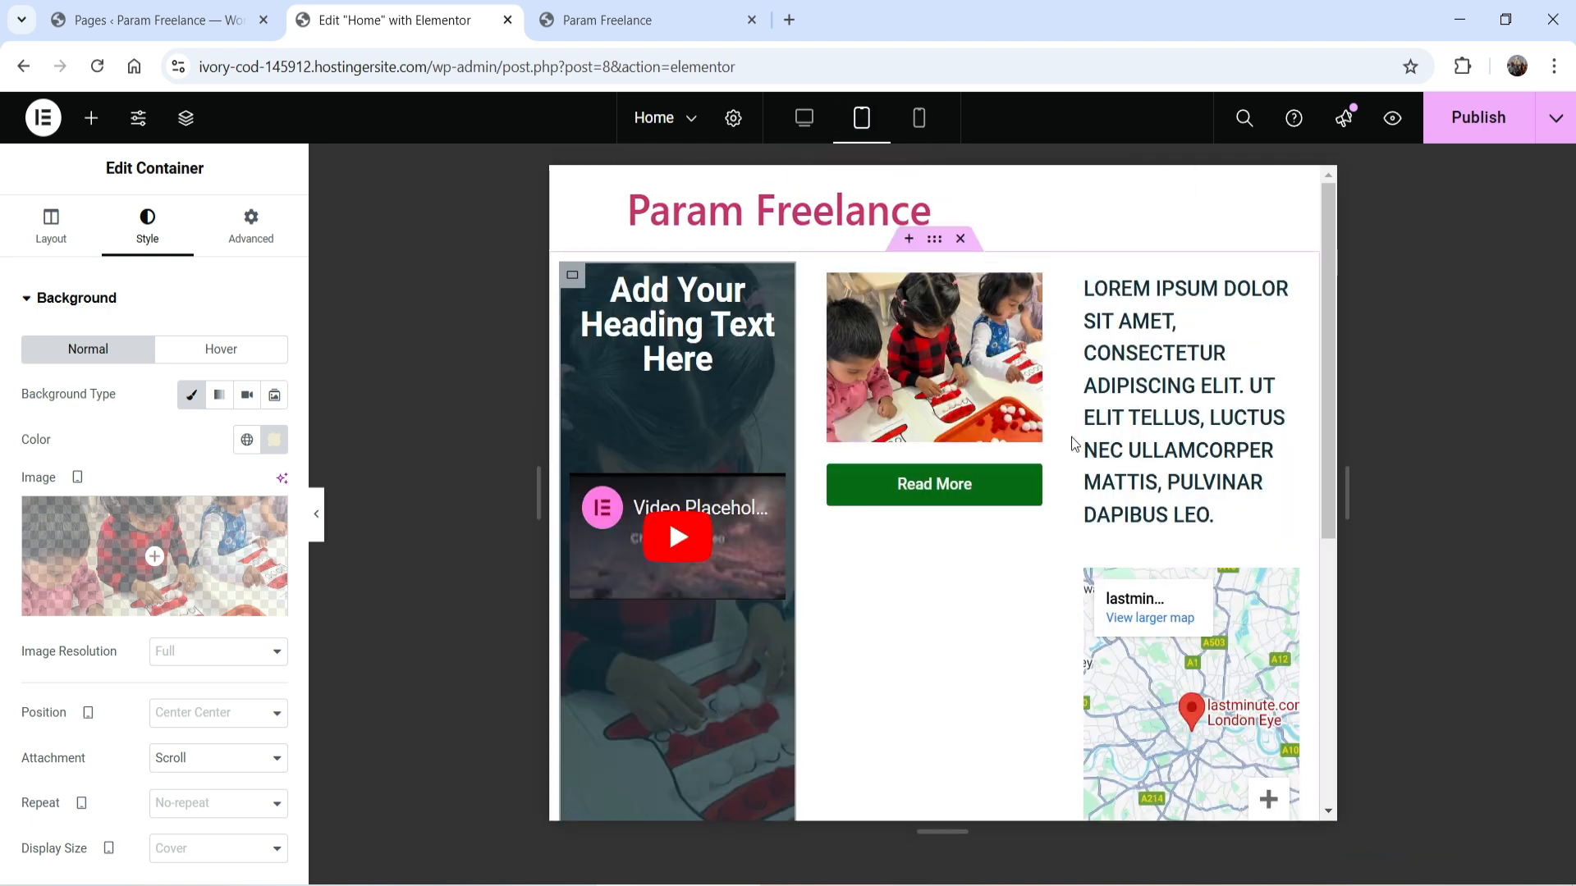
{"action": "left_click", "coordinate": [803, 124]}
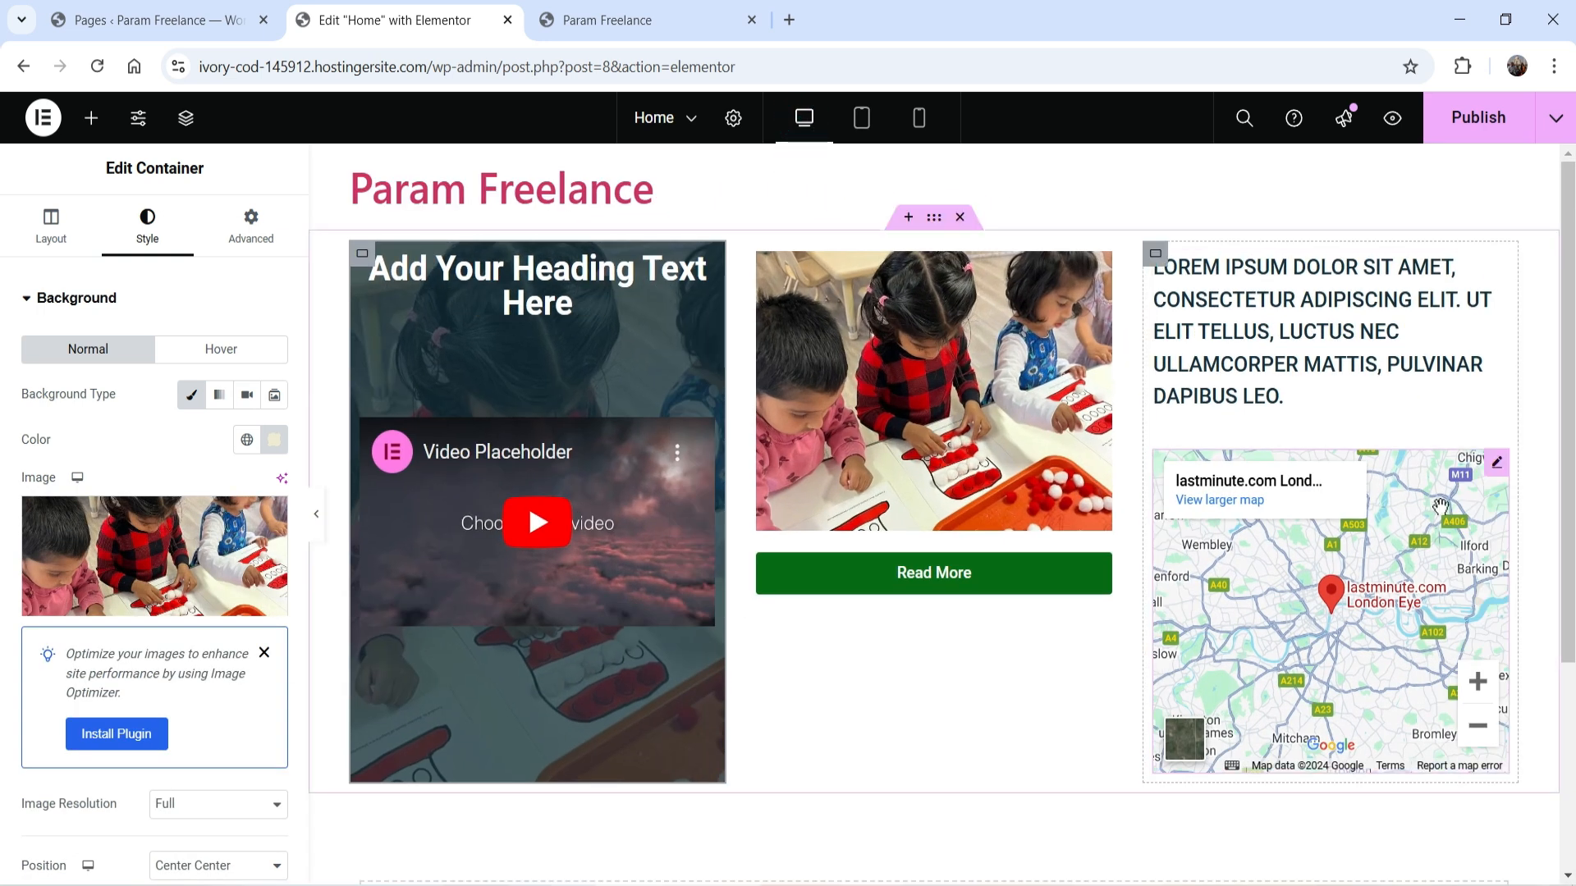
Step: Hide the editing controls to check the Home page at full width, then show them again
{"action": "scroll", "coordinate": [957, 450], "scroll_direction": "down", "scroll_amount": 1}
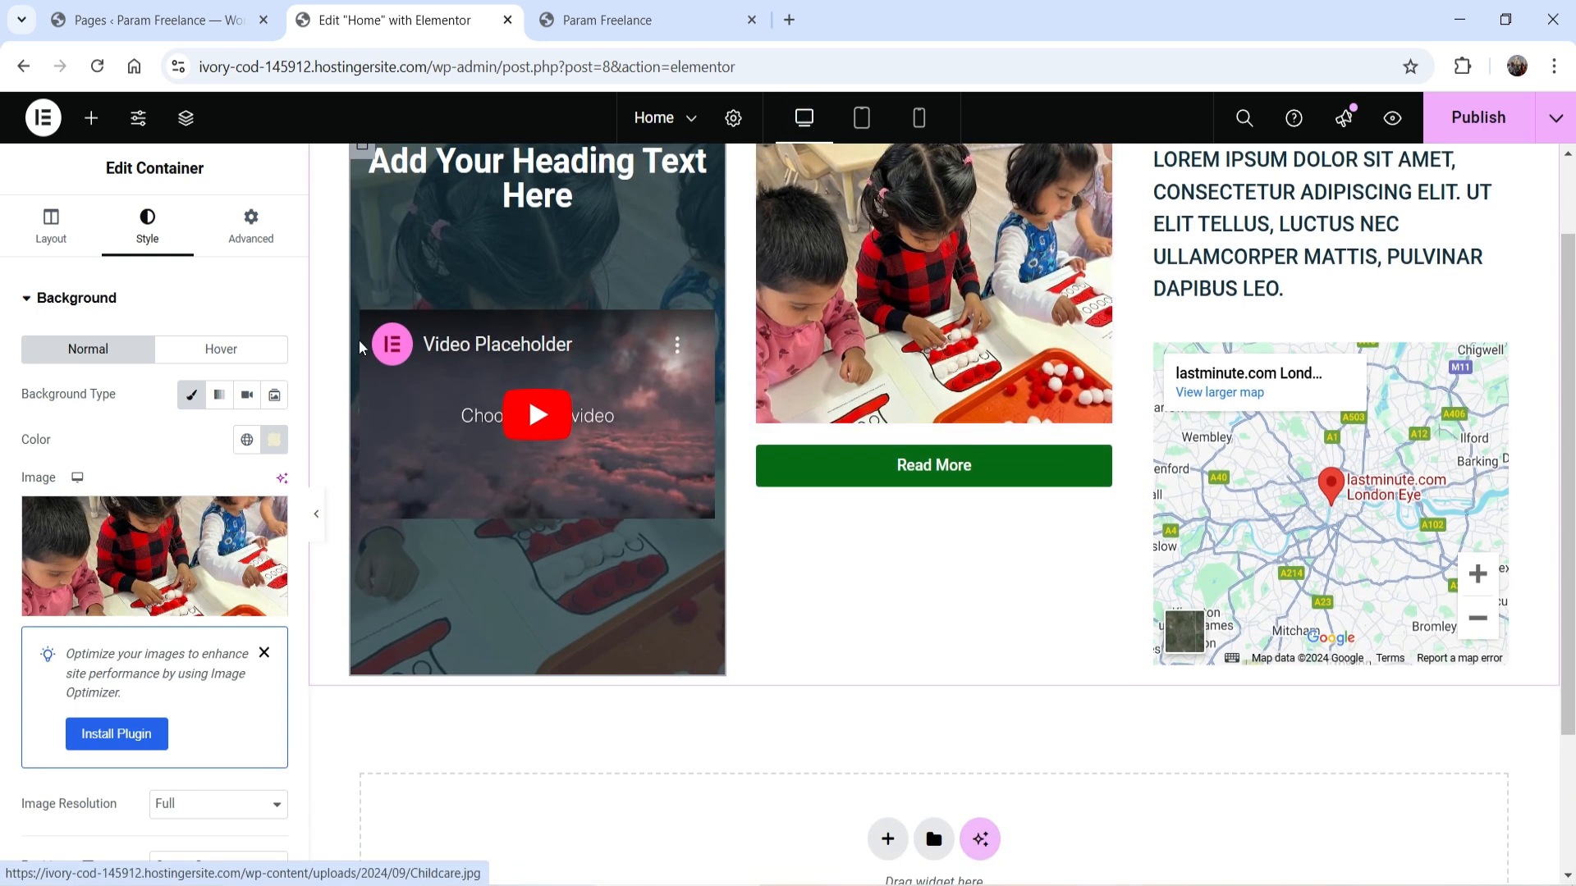
{"action": "left_click", "coordinate": [317, 515]}
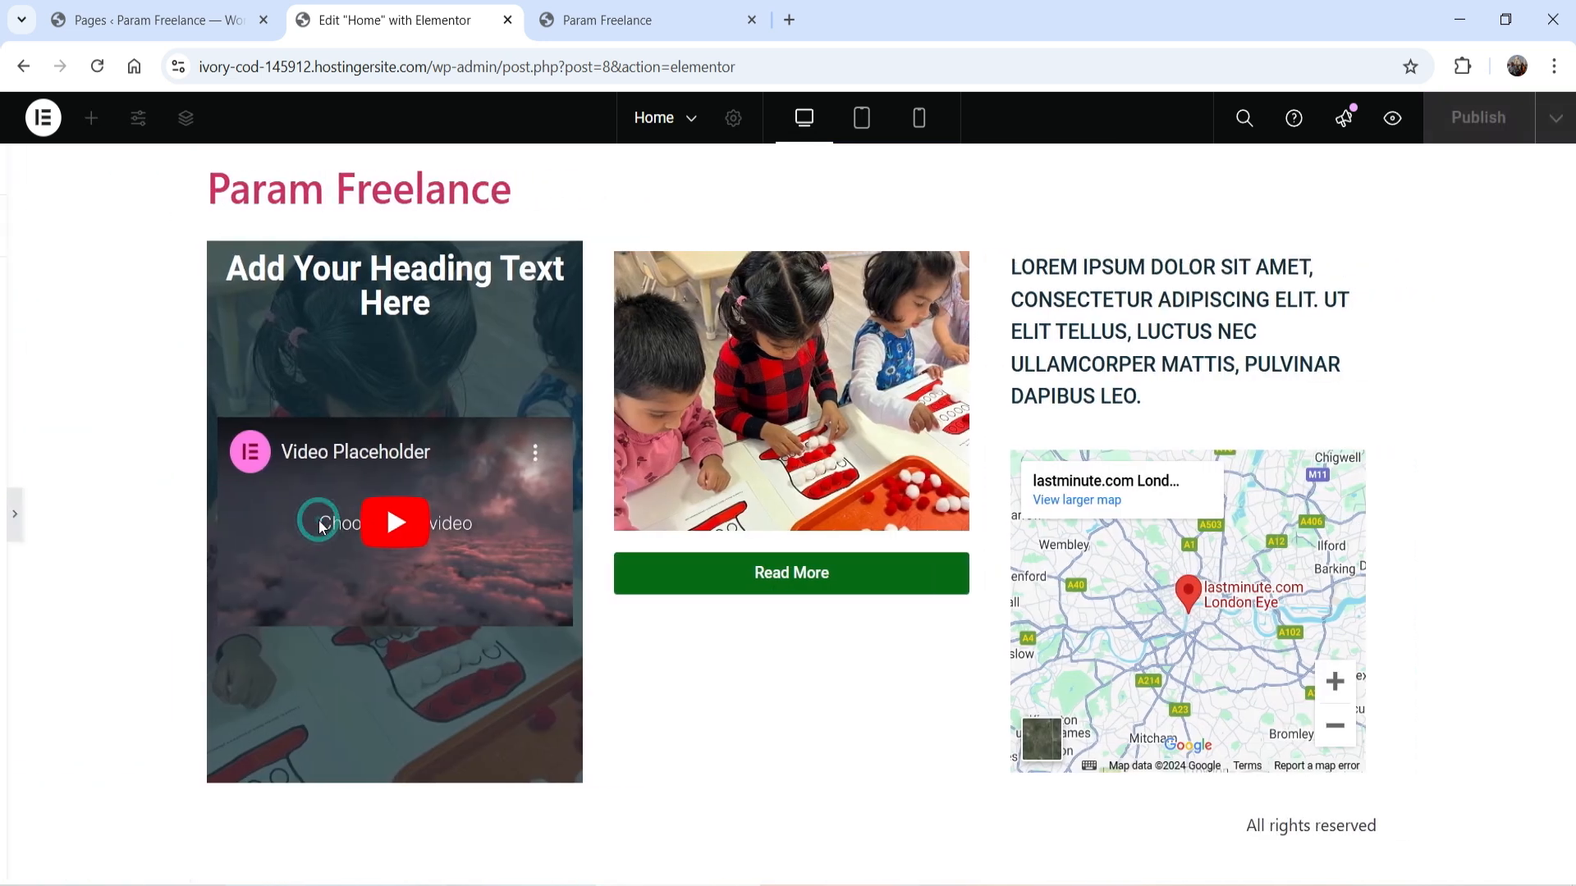
{"action": "scroll", "coordinate": [1108, 498], "scroll_direction": "down", "scroll_amount": 1}
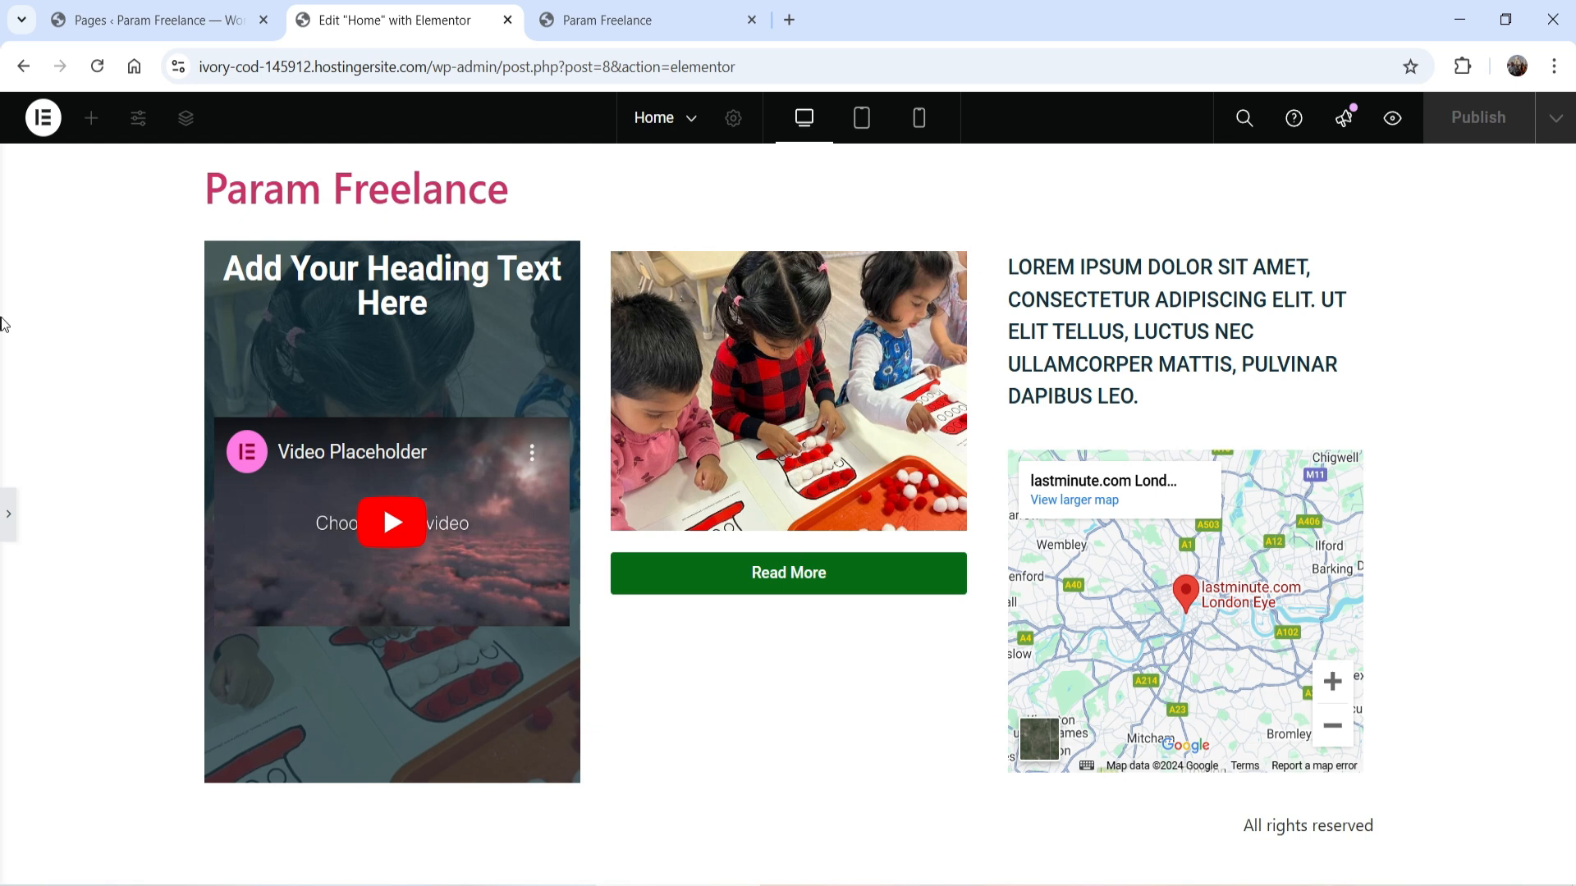
{"action": "left_click", "coordinate": [9, 517]}
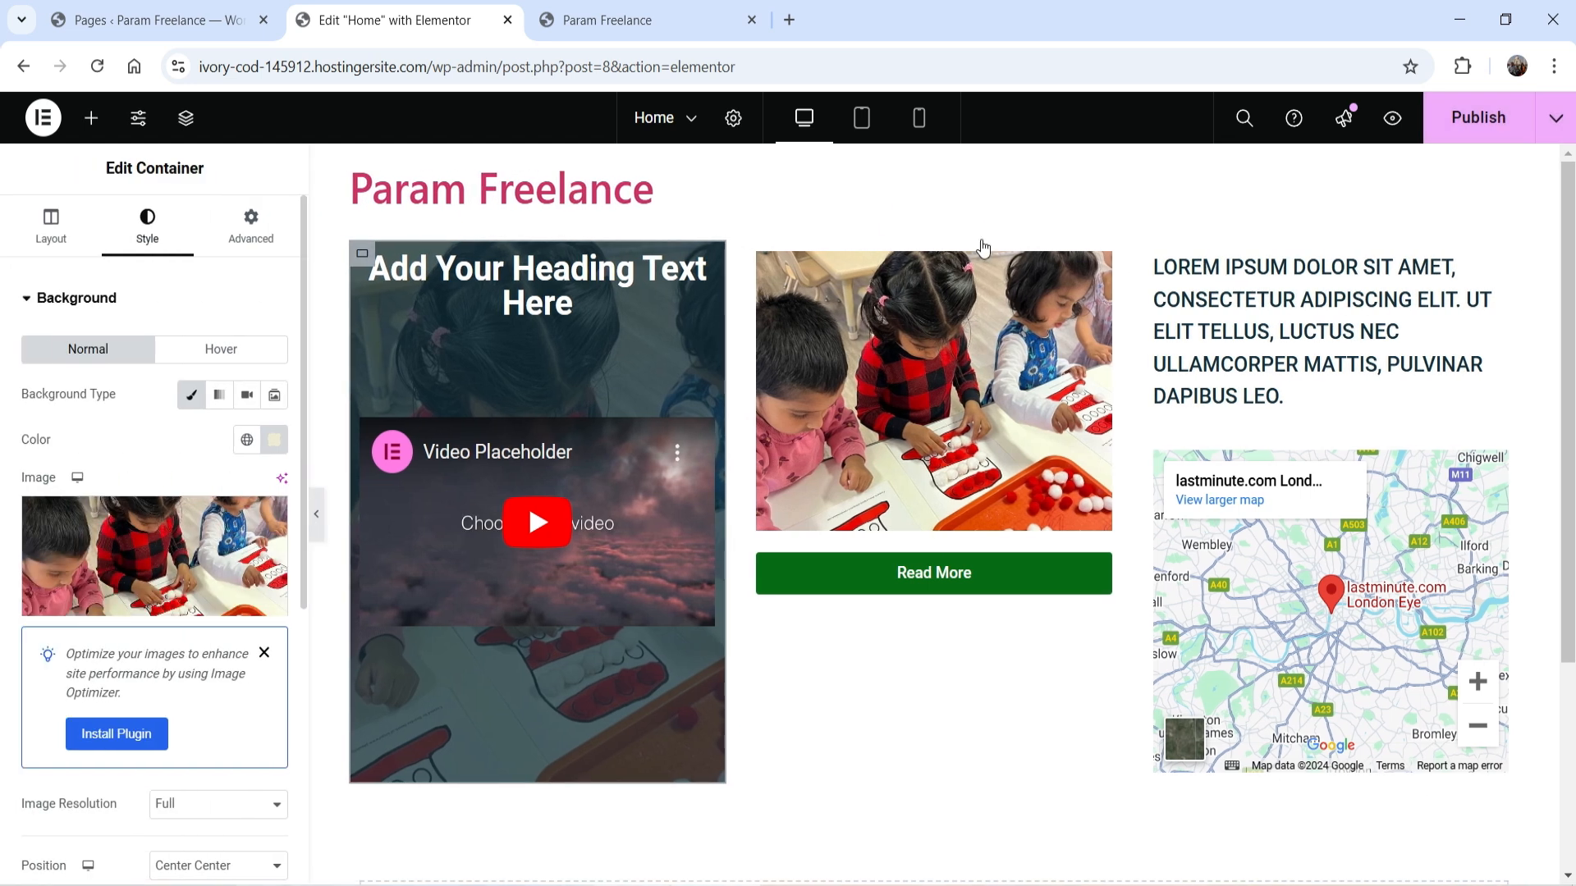
Step: Open the template library below the existing content and look through the page templates and the saved templates
{"action": "scroll", "coordinate": [982, 550], "scroll_direction": "down", "scroll_amount": 4}
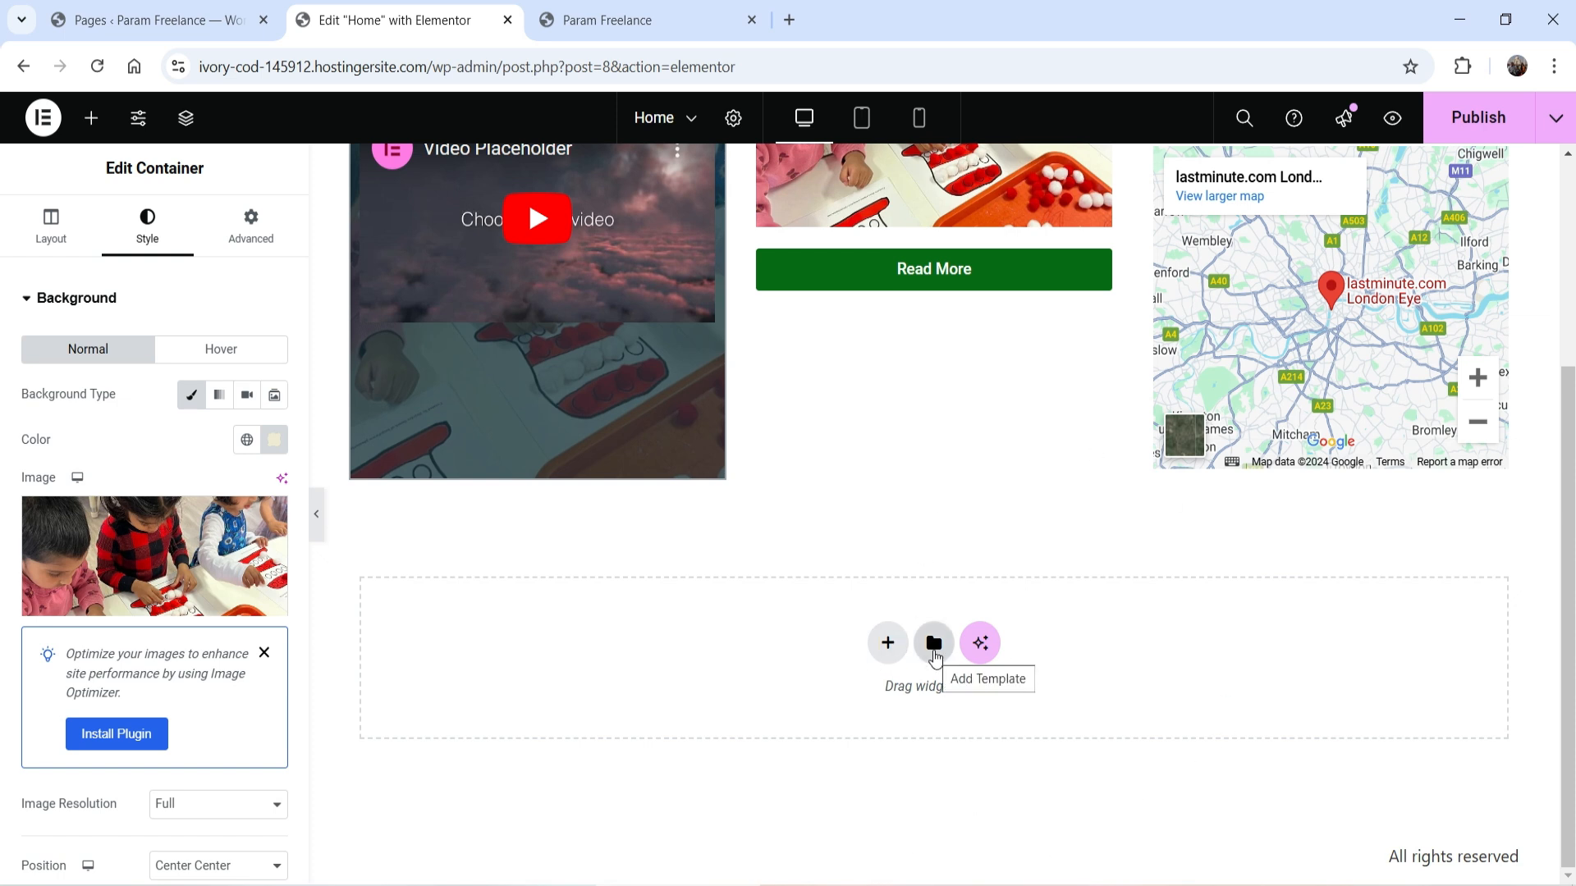
{"action": "left_click", "coordinate": [933, 649]}
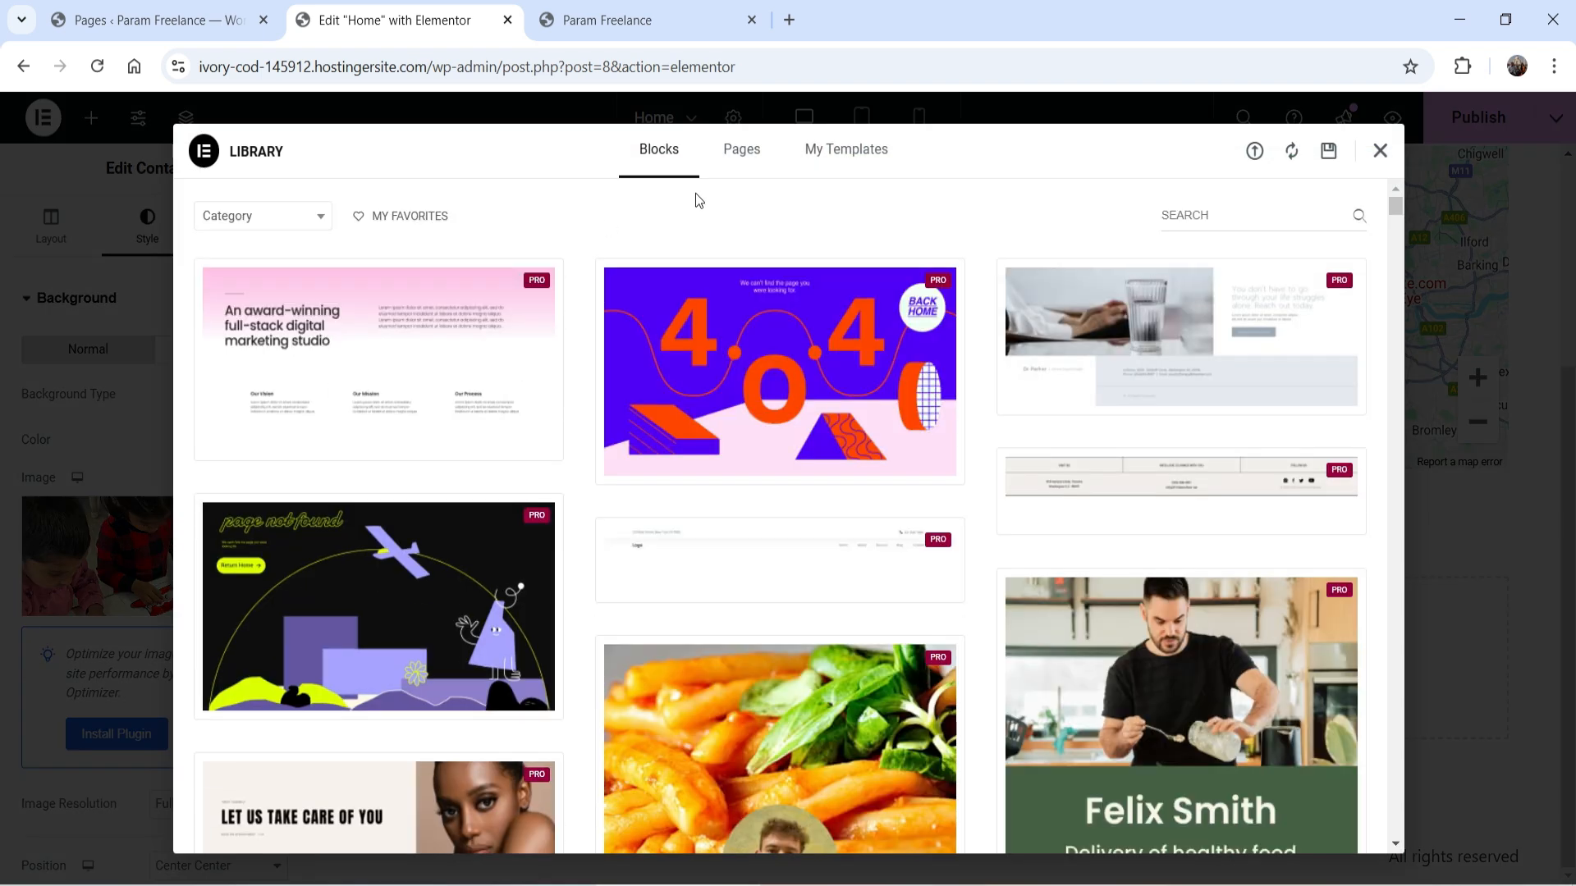
{"action": "left_click", "coordinate": [741, 150]}
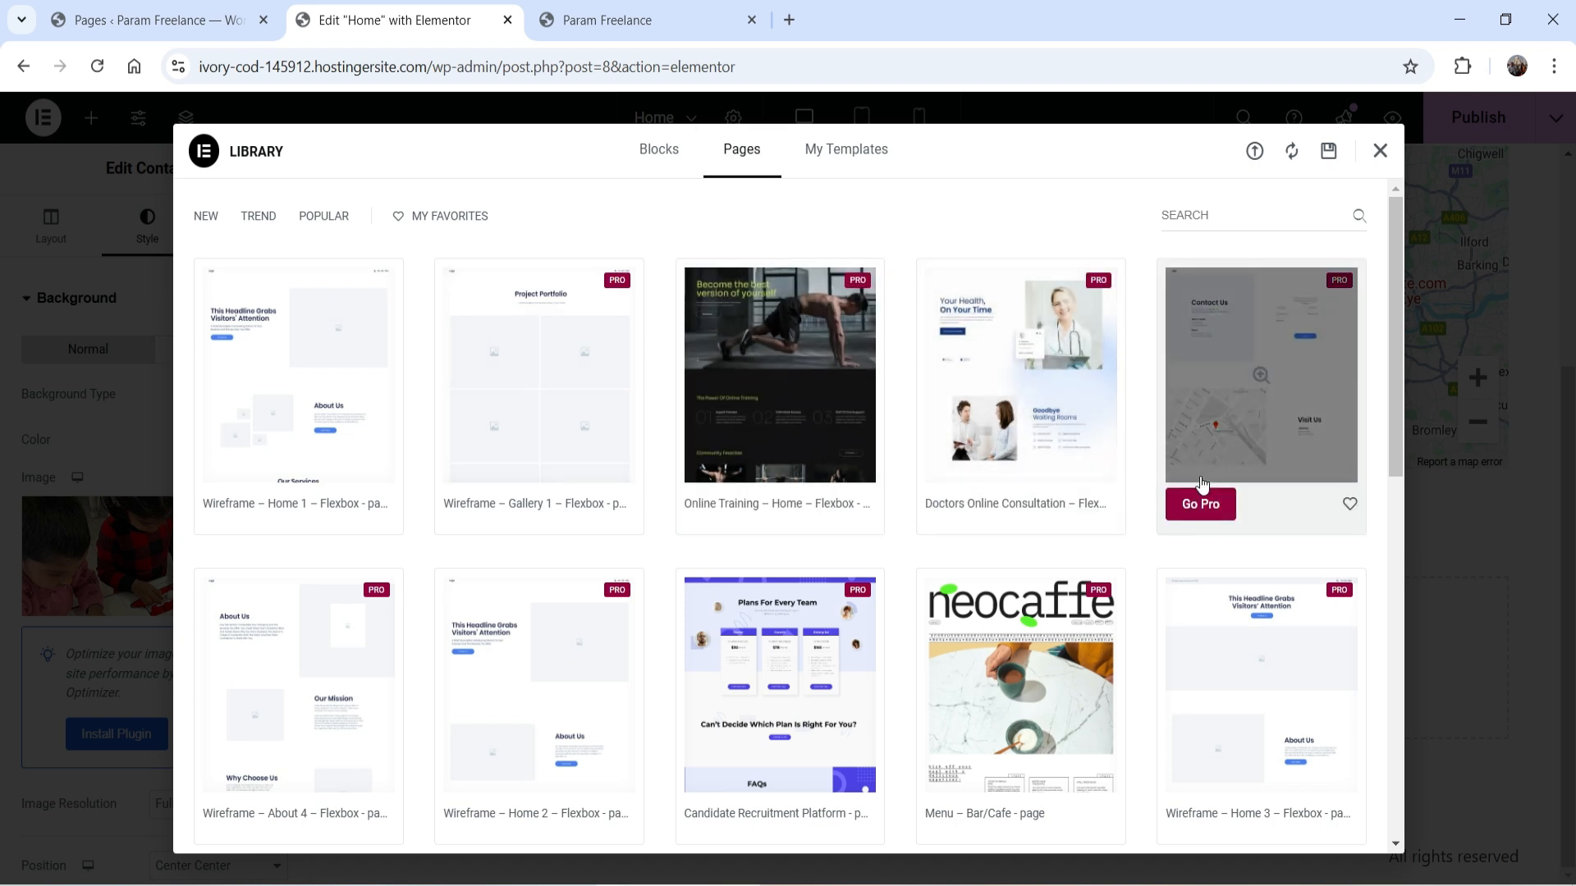
{"action": "scroll", "coordinate": [1201, 483], "scroll_direction": "down", "scroll_amount": 4}
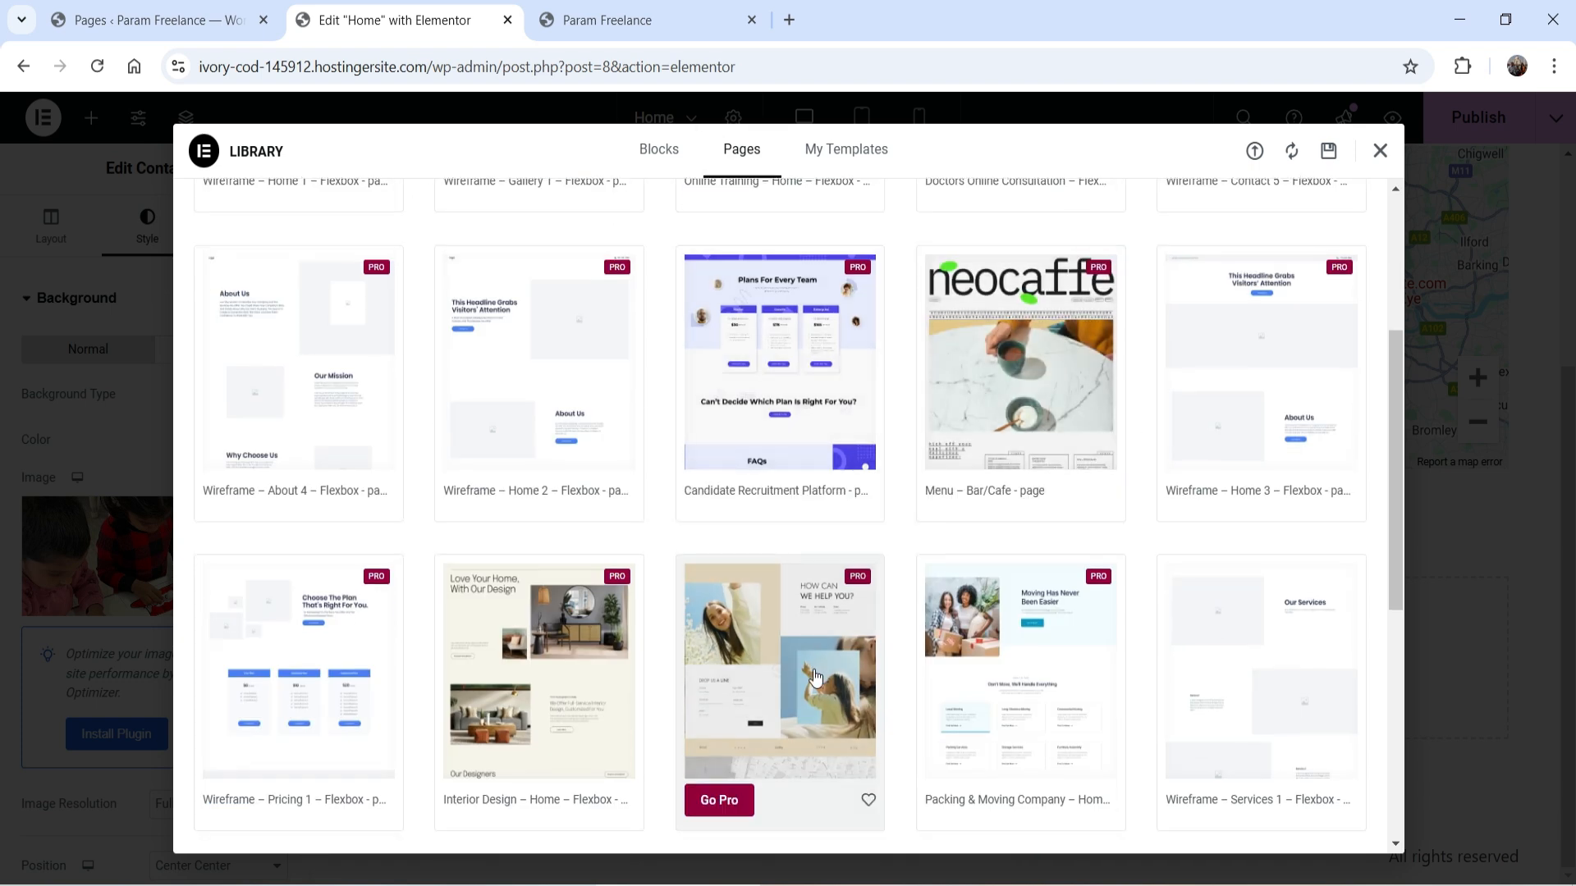
{"action": "scroll", "coordinate": [1013, 450], "scroll_direction": "up", "scroll_amount": 4}
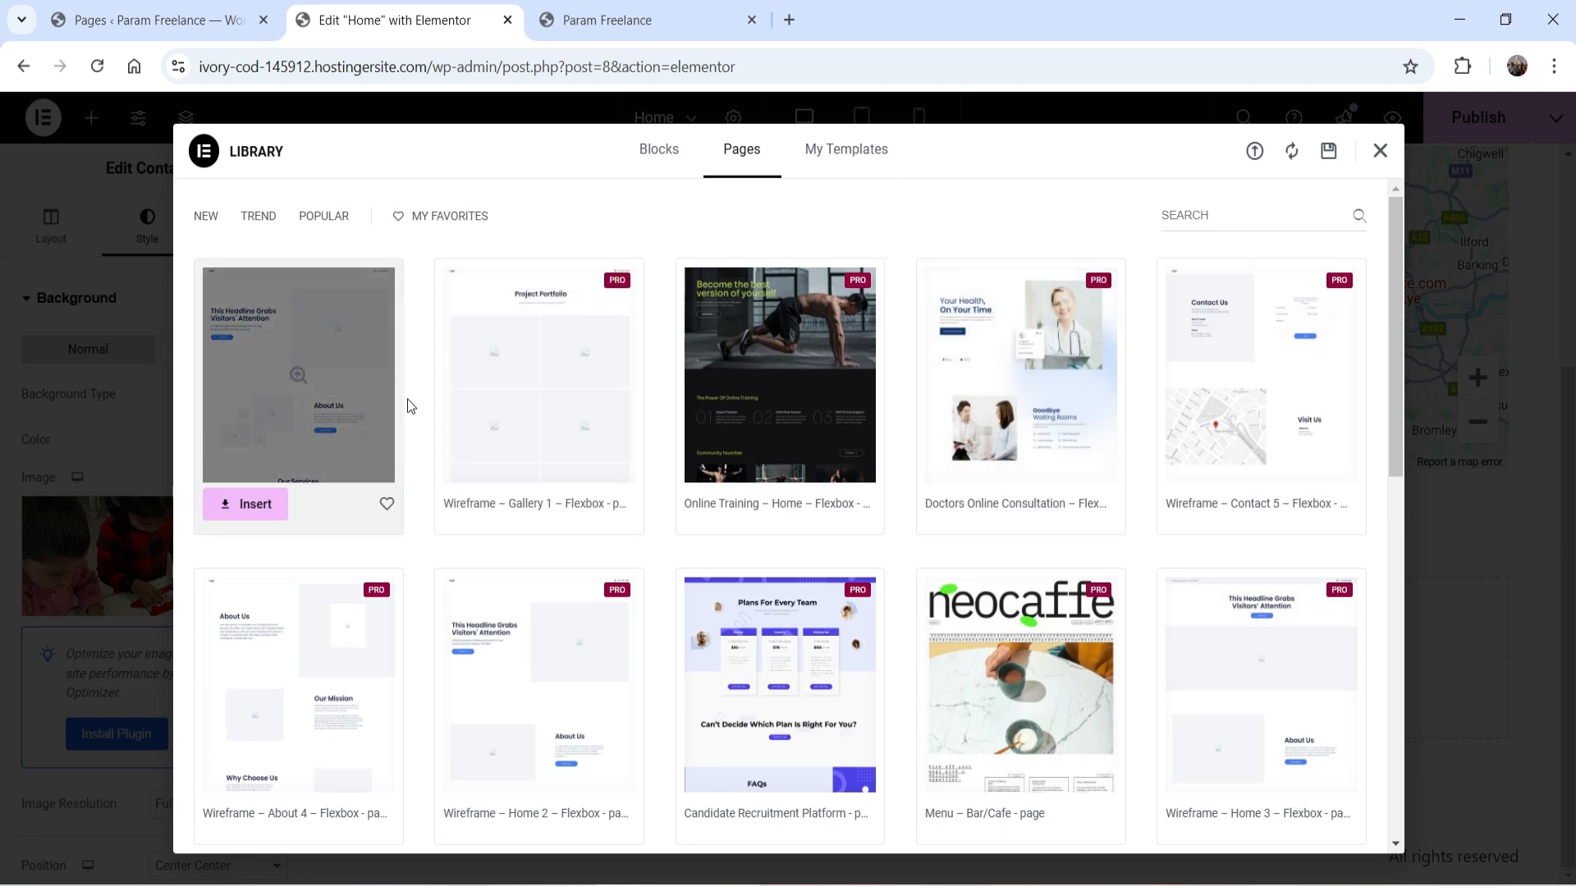
{"action": "scroll", "coordinate": [1045, 534], "scroll_direction": "down", "scroll_amount": 7}
{"action": "scroll", "coordinate": [1266, 496], "scroll_direction": "down", "scroll_amount": 6}
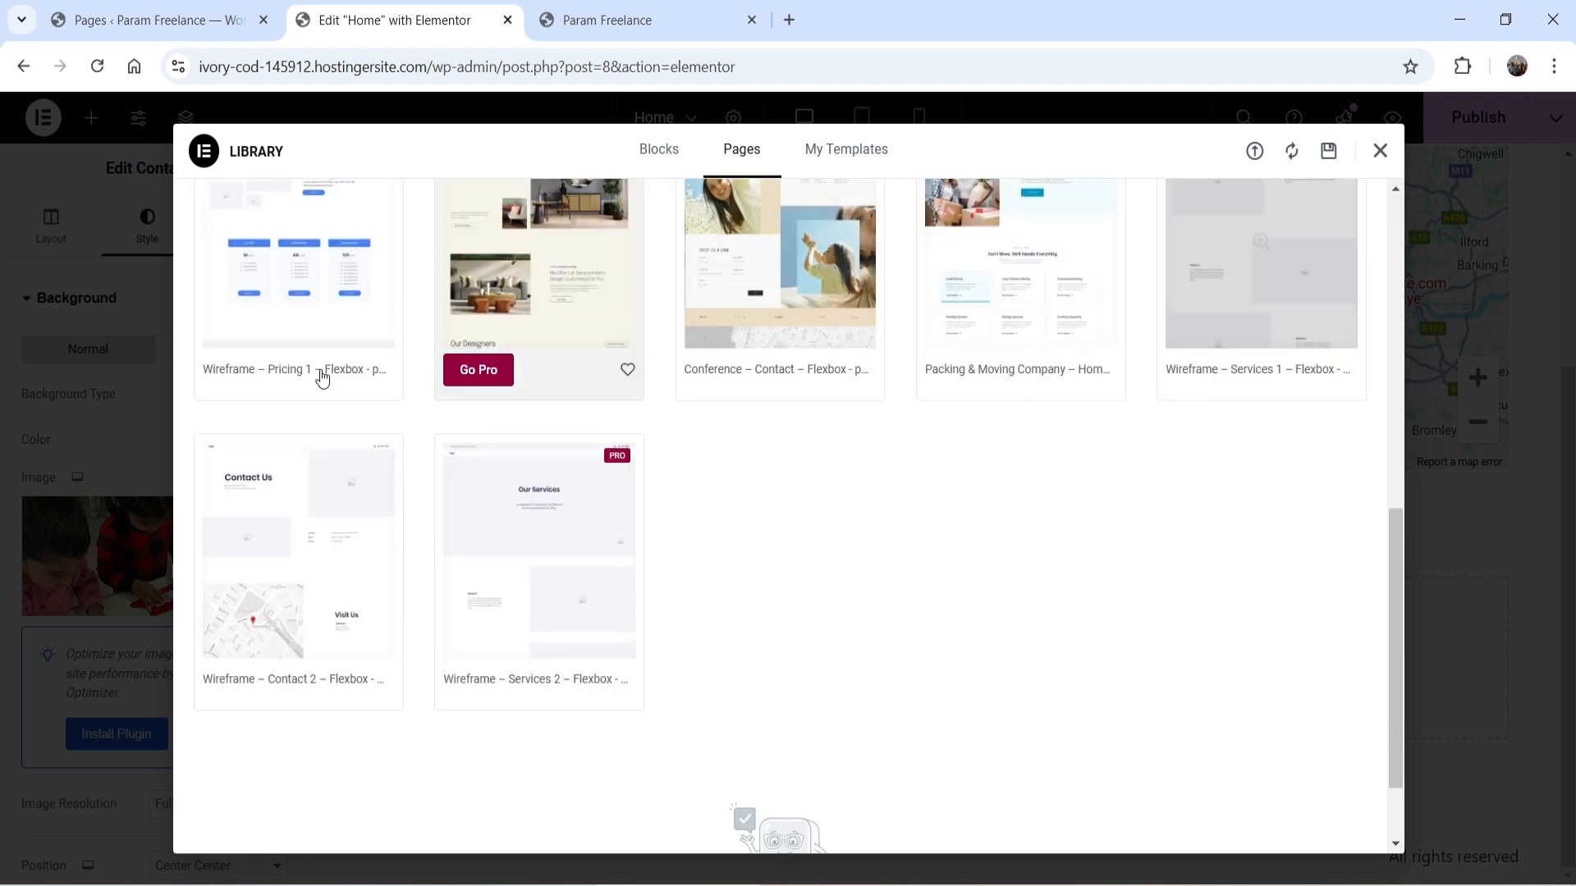
{"action": "scroll", "coordinate": [482, 417], "scroll_direction": "up", "scroll_amount": 12}
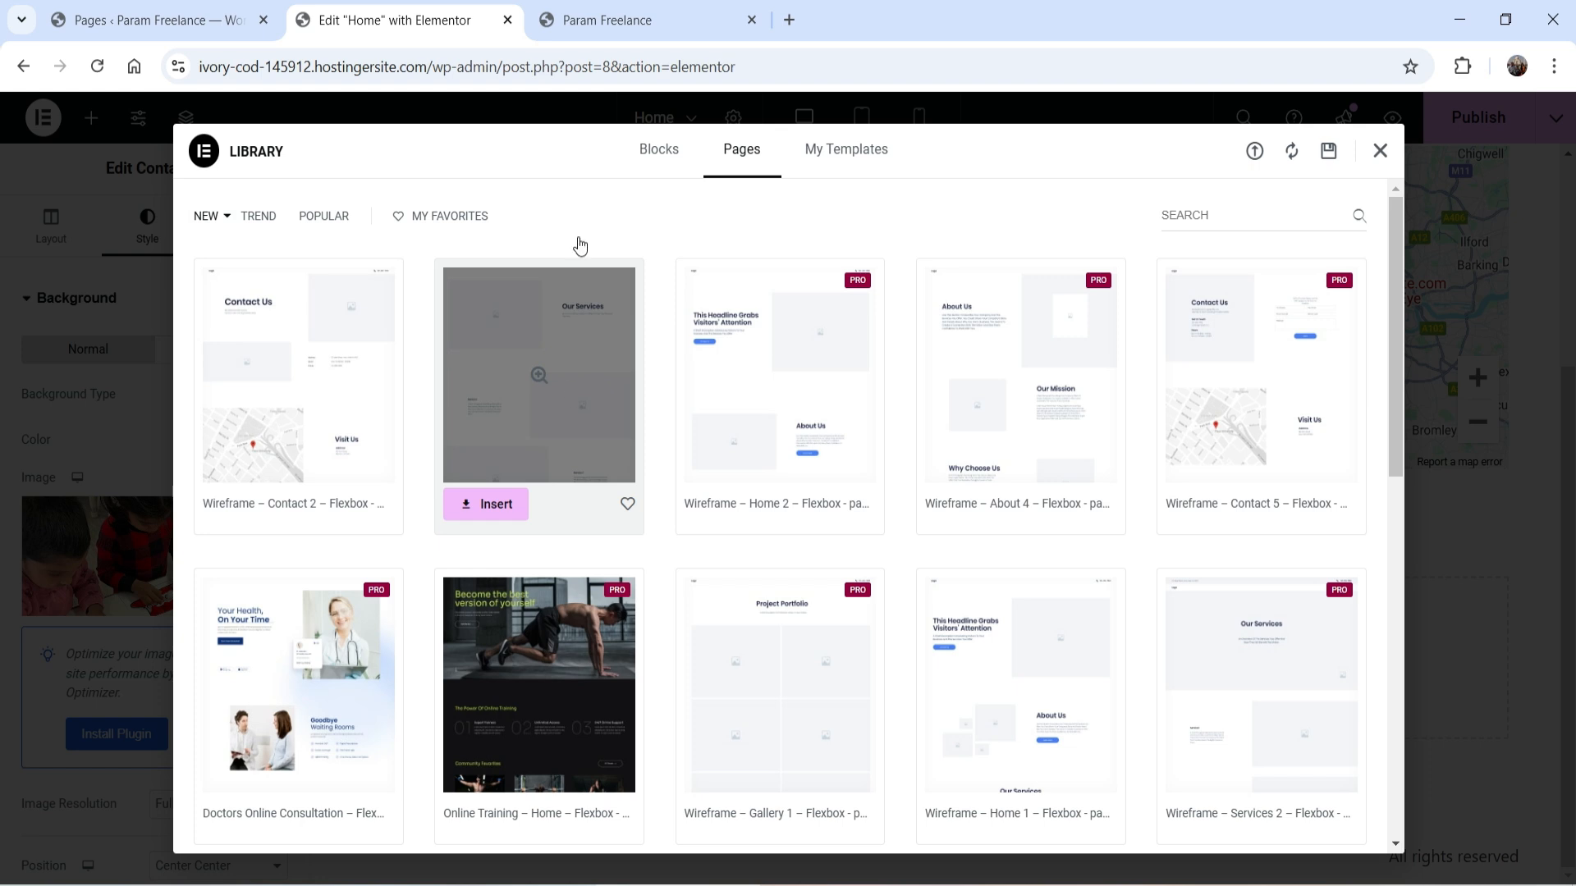
{"action": "scroll", "coordinate": [976, 457], "scroll_direction": "down", "scroll_amount": 4}
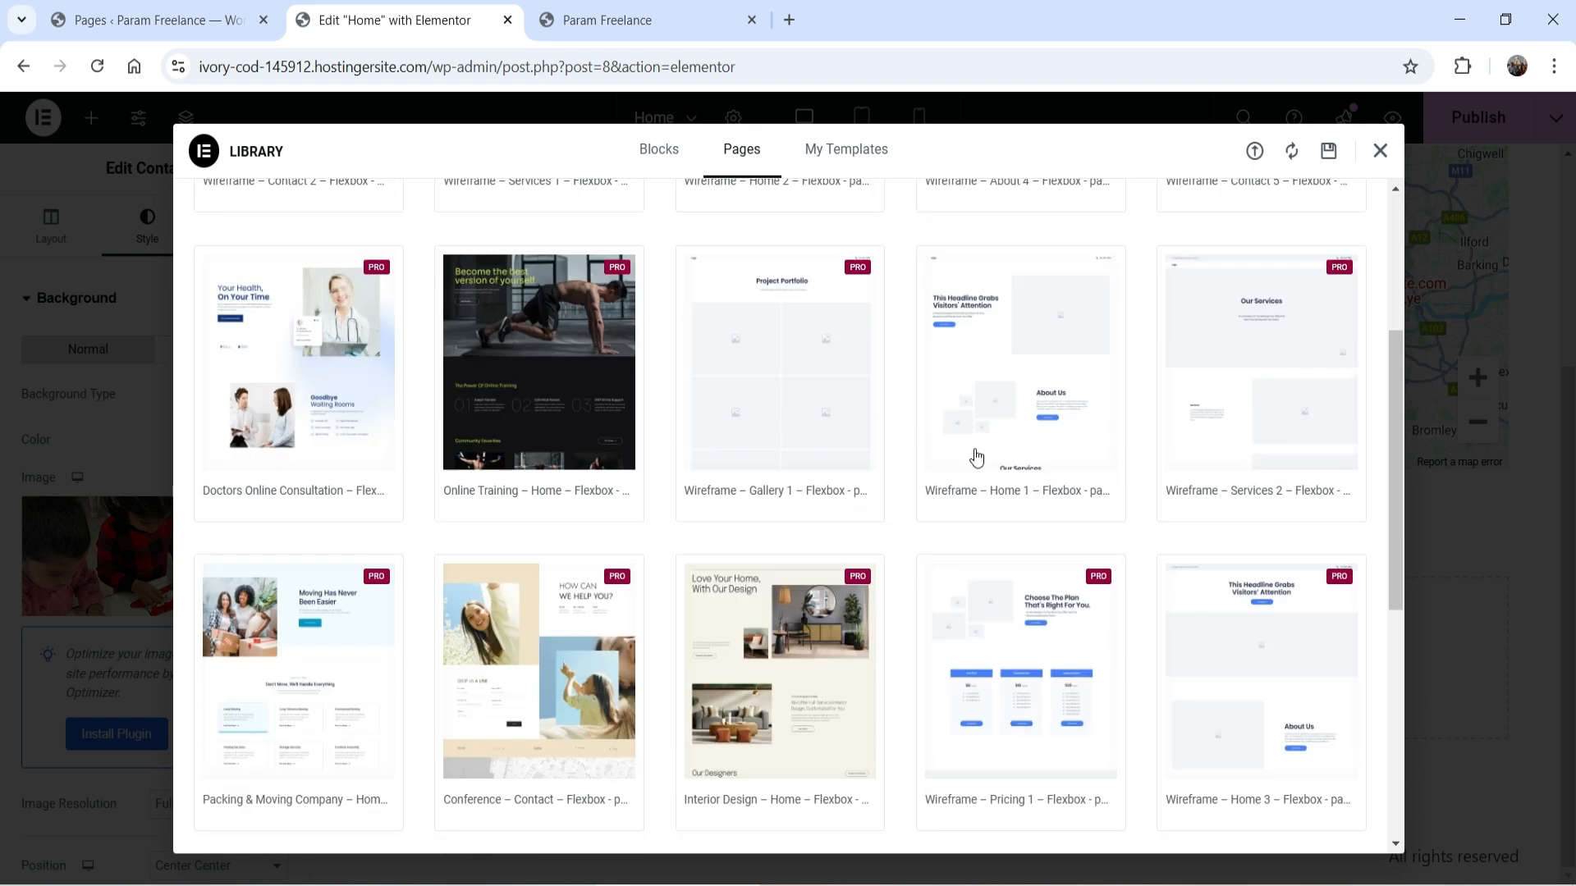
{"action": "scroll", "coordinate": [976, 458], "scroll_direction": "down", "scroll_amount": 6}
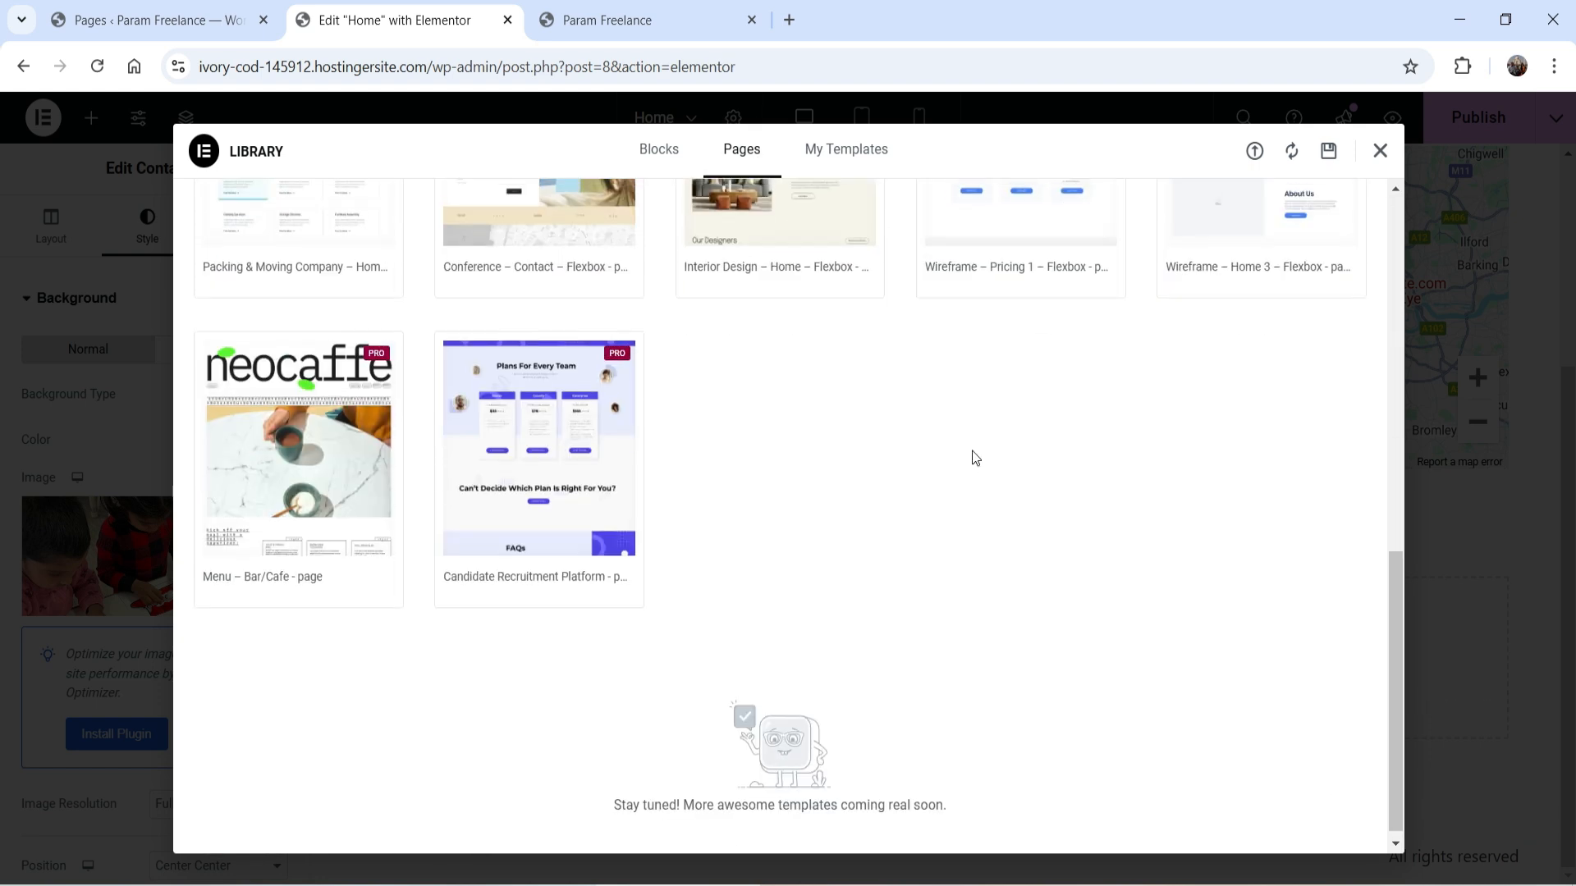
{"action": "scroll", "coordinate": [973, 456], "scroll_direction": "up", "scroll_amount": 10}
{"action": "left_click", "coordinate": [846, 150]}
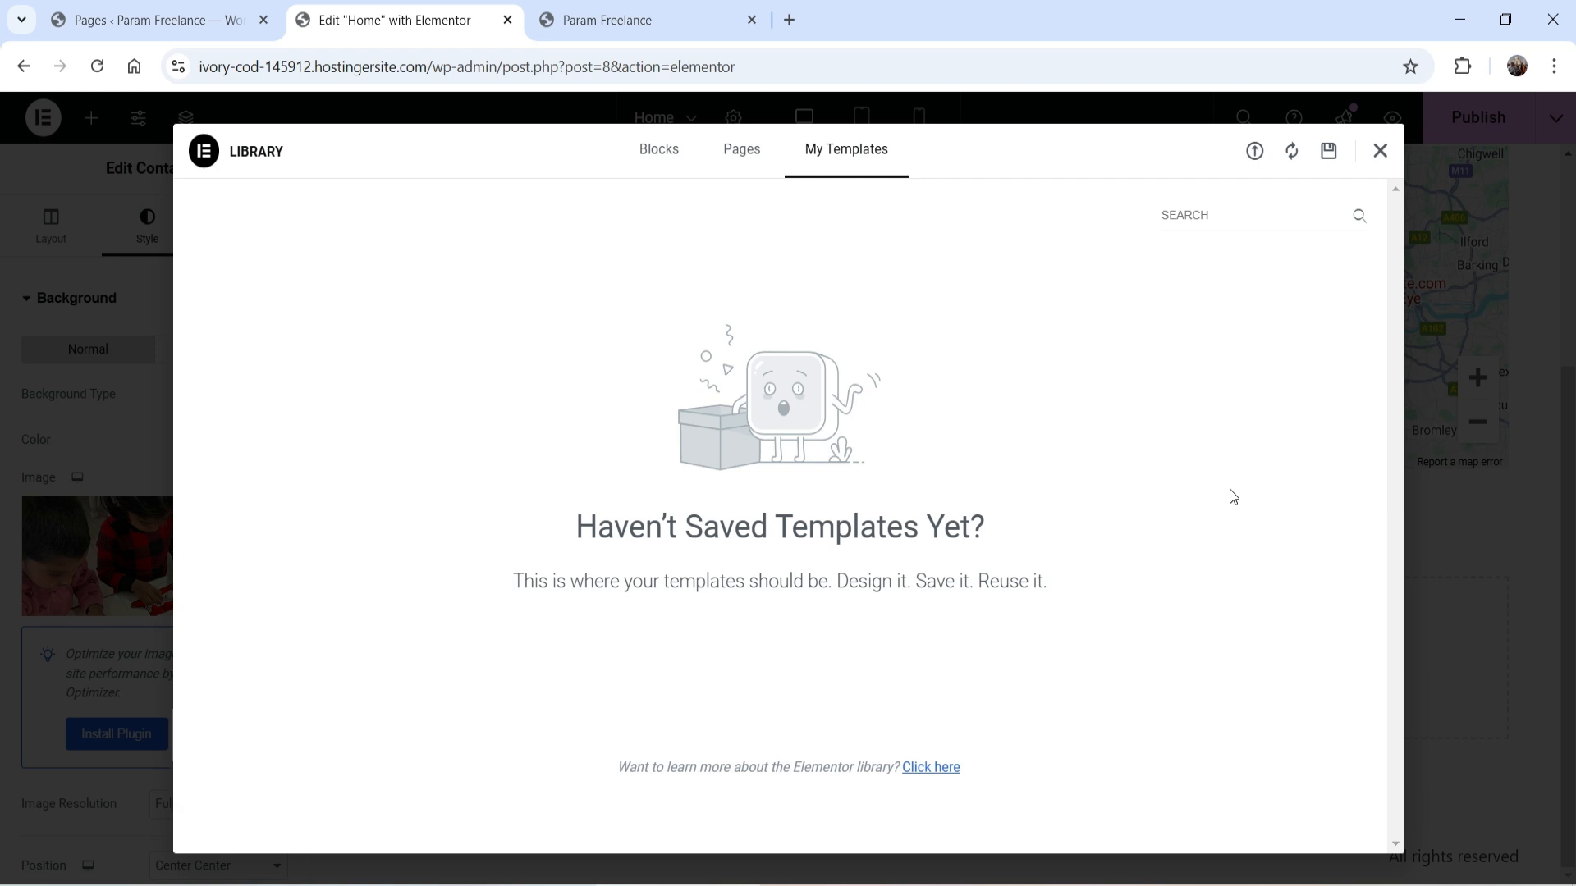
Step: Look through the library's ready-made block templates and return to the start of the list
{"action": "left_click", "coordinate": [664, 151]}
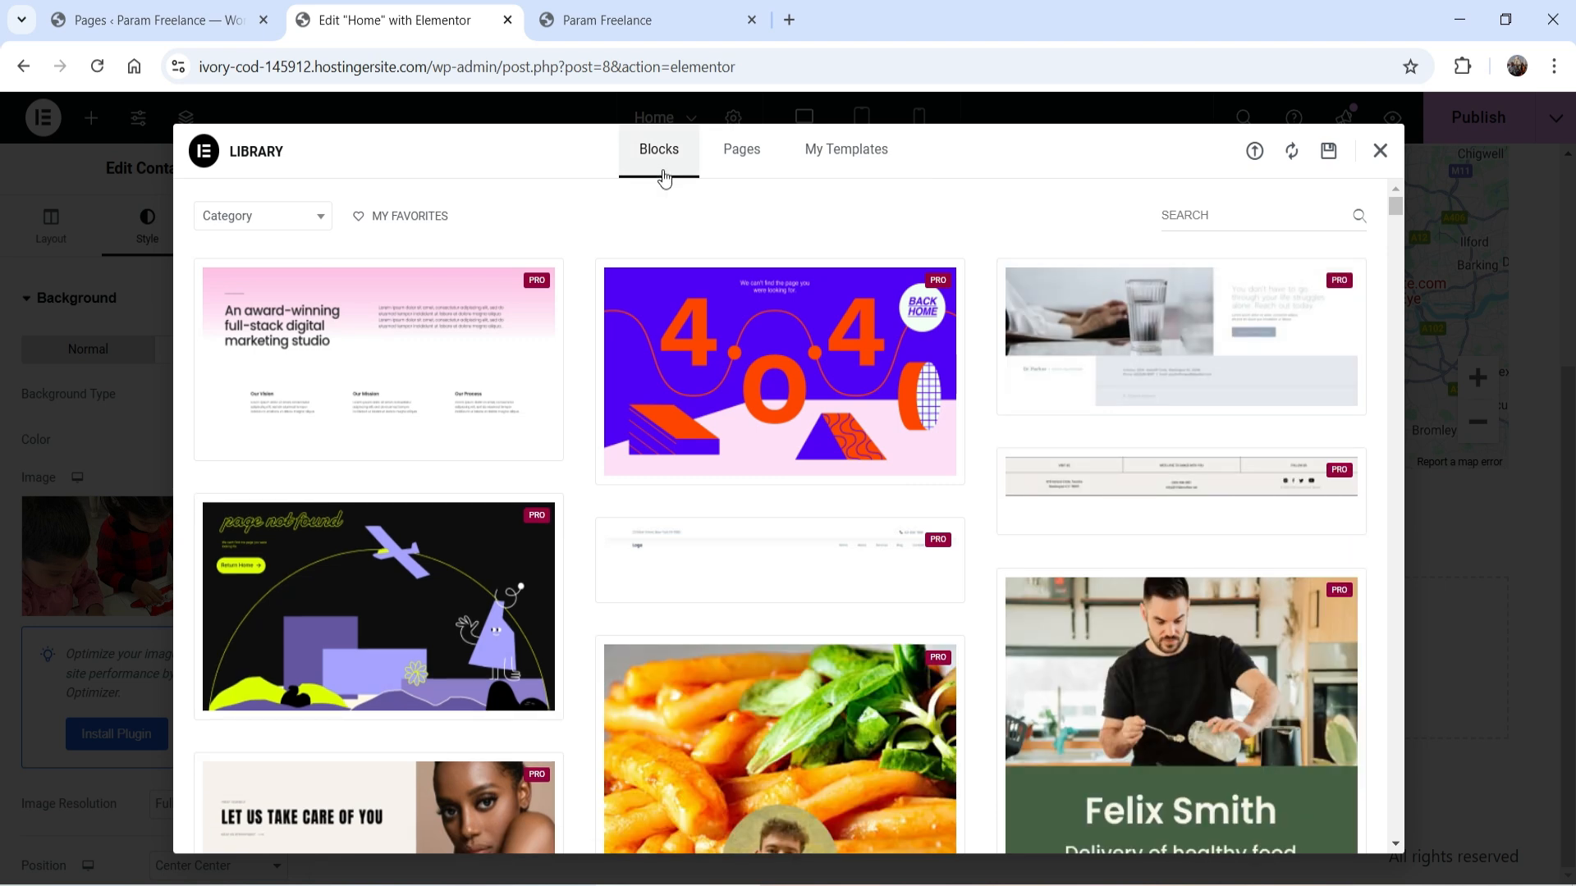
{"action": "scroll", "coordinate": [1185, 417], "scroll_direction": "down", "scroll_amount": 3}
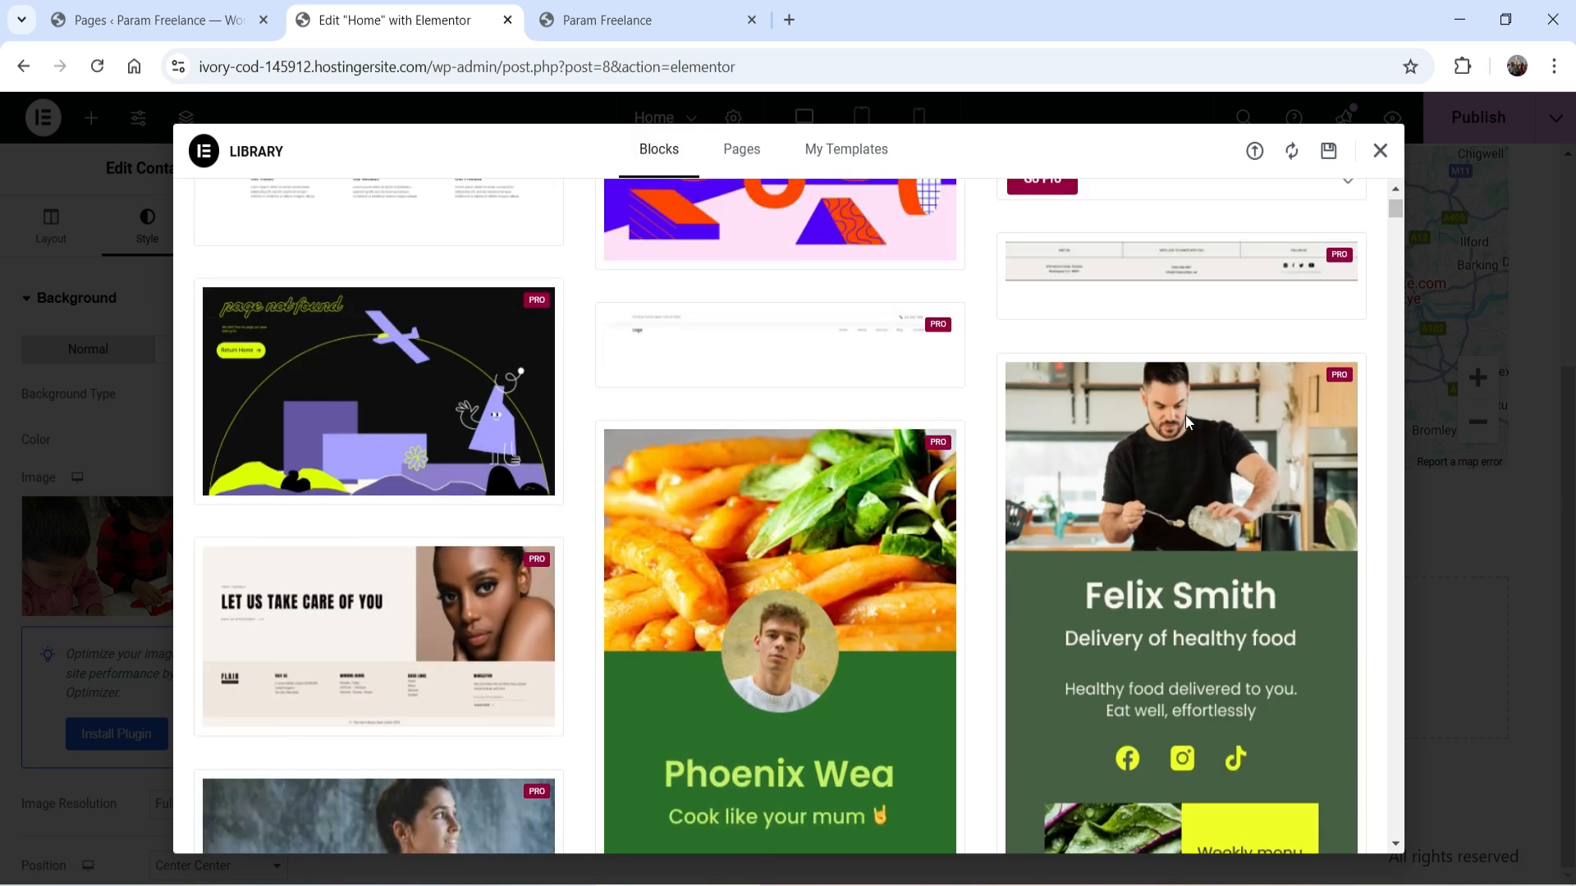
{"action": "scroll", "coordinate": [1165, 415], "scroll_direction": "down", "scroll_amount": 3}
{"action": "scroll", "coordinate": [952, 586], "scroll_direction": "up", "scroll_amount": 3}
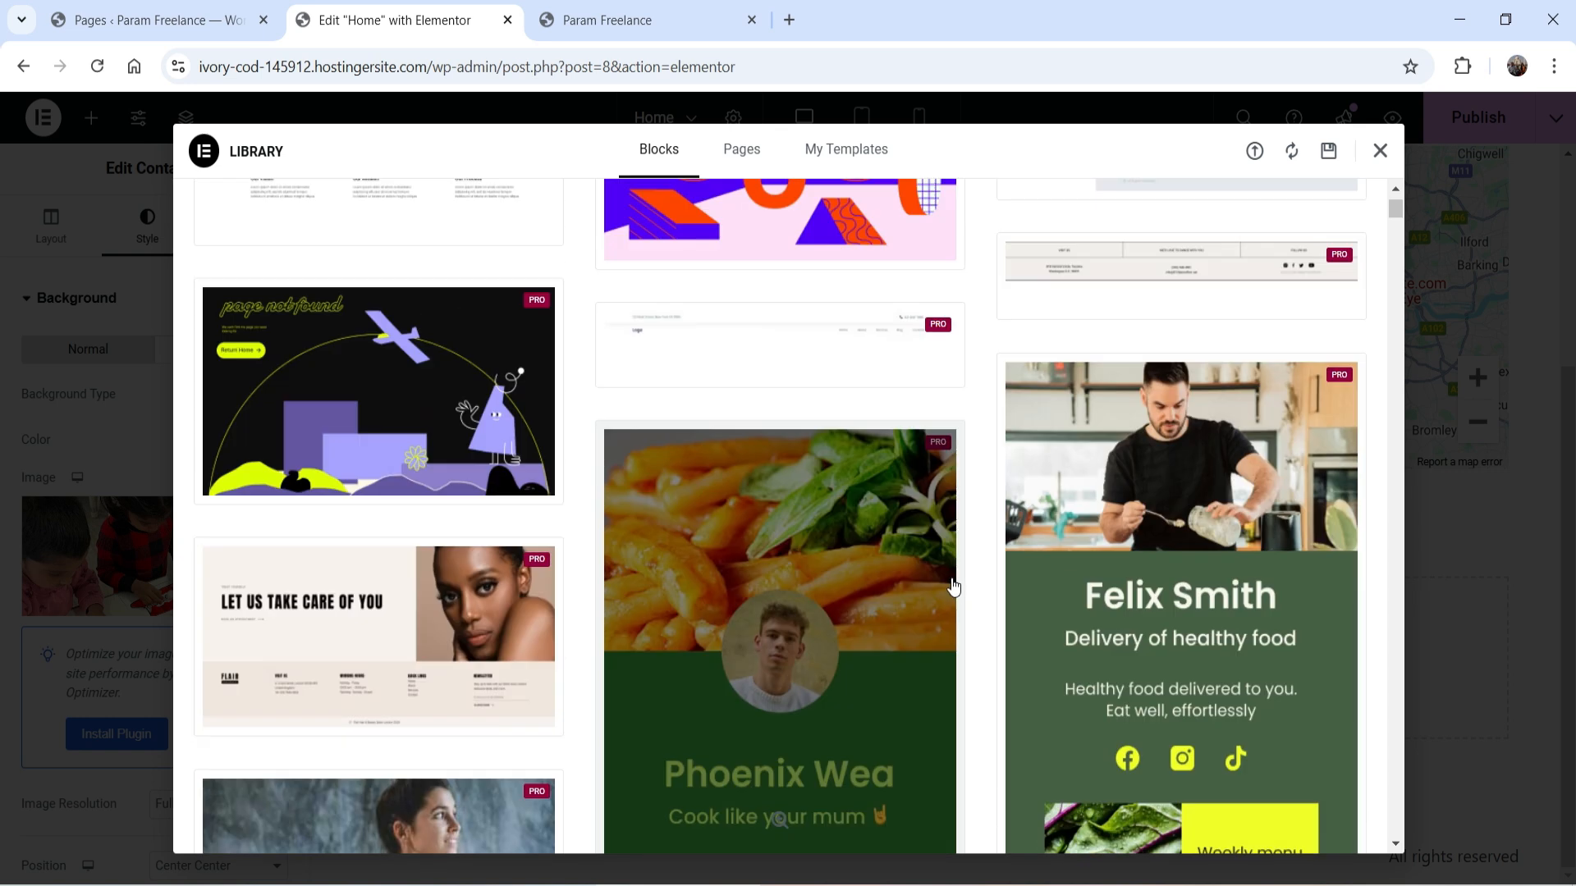
{"action": "scroll", "coordinate": [961, 517], "scroll_direction": "down", "scroll_amount": 10}
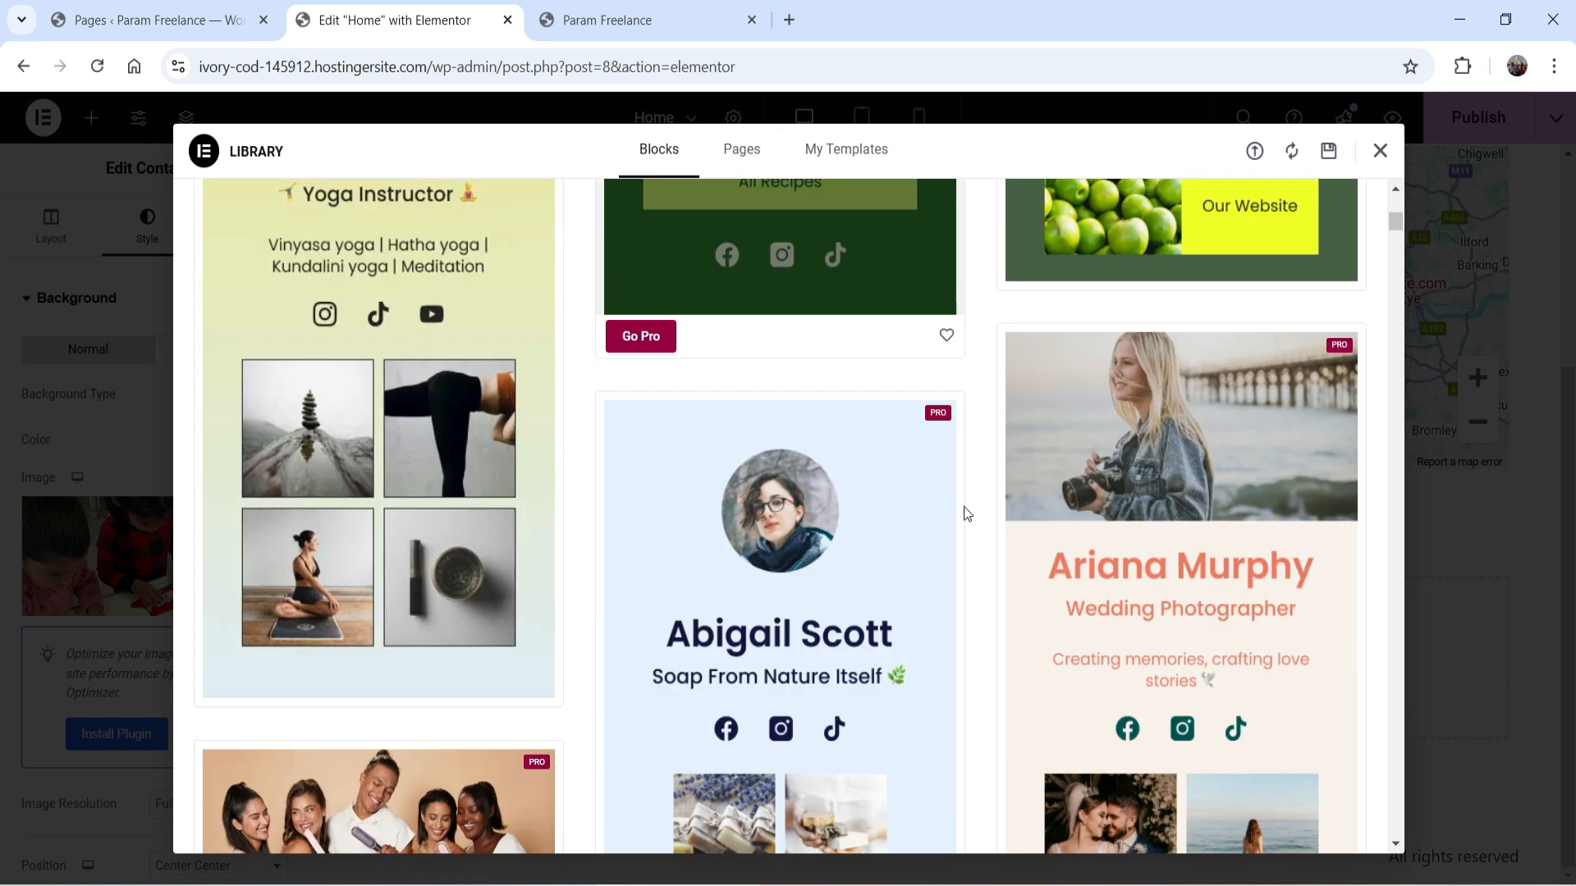
{"action": "scroll", "coordinate": [964, 506], "scroll_direction": "down", "scroll_amount": 8}
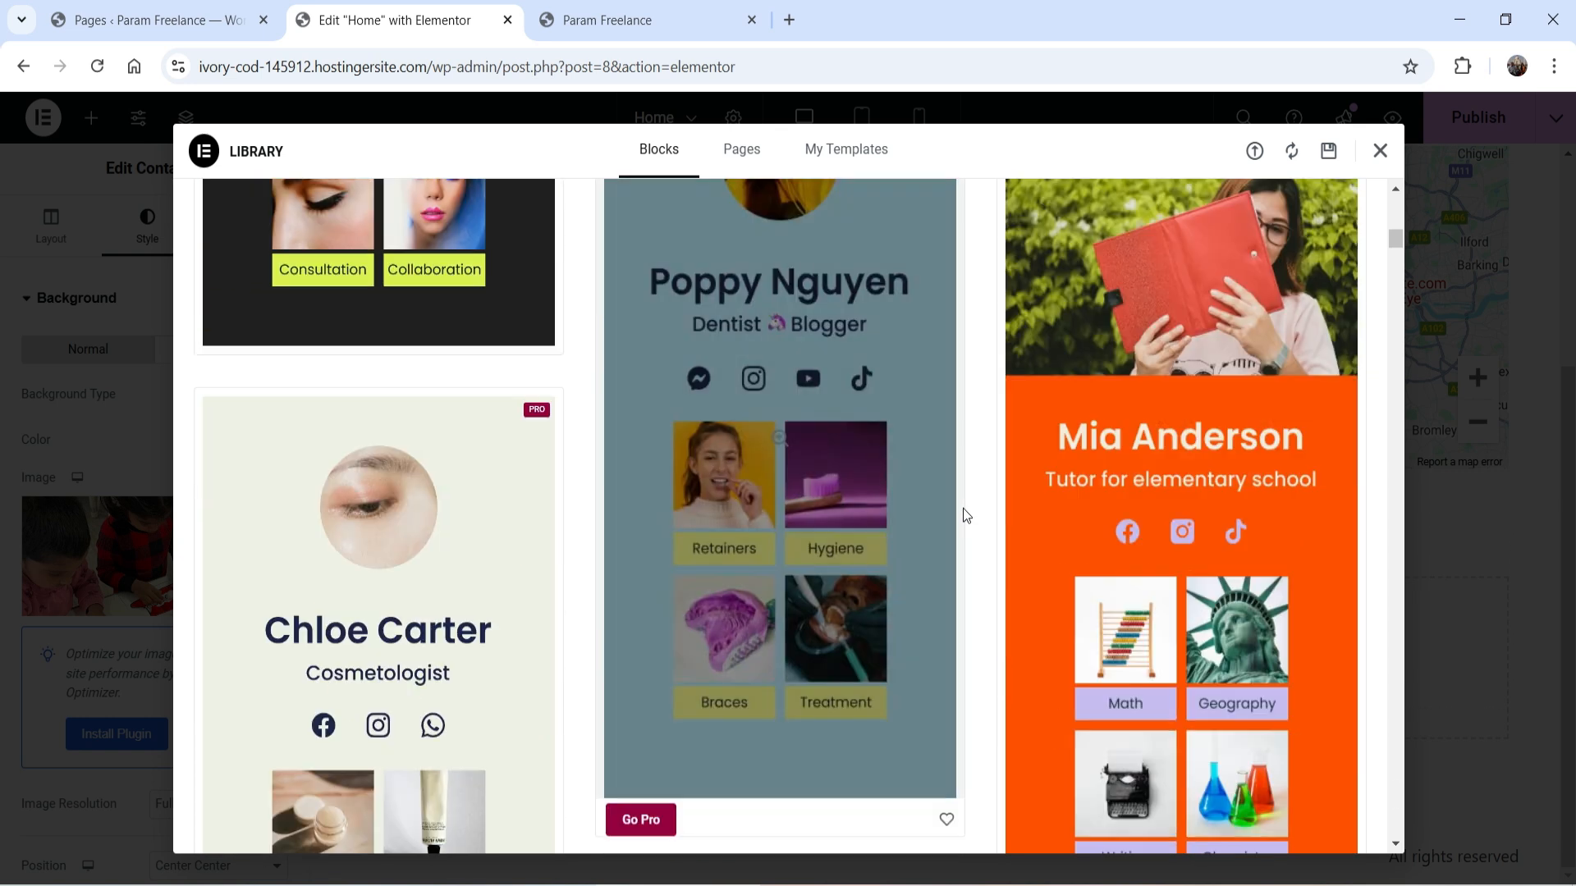
{"action": "scroll", "coordinate": [962, 516], "scroll_direction": "down", "scroll_amount": 3}
{"action": "left_click_drag", "start_coordinate": [1395, 238], "coordinate": [1409, 174]}
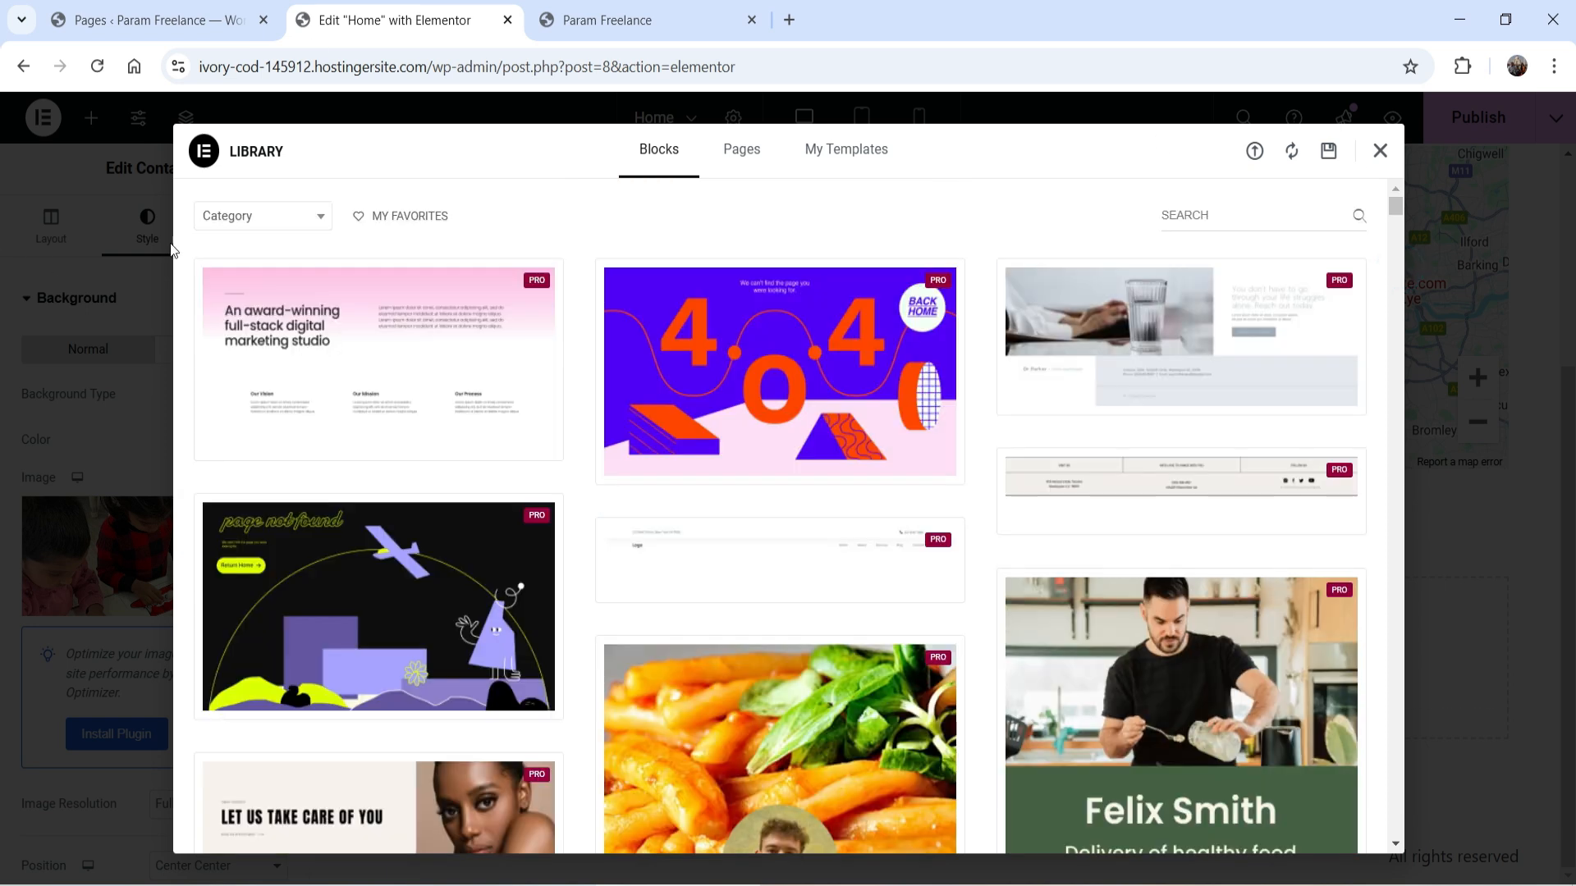
Step: Filter the library's blocks to the Call To Action category and look through the designs
{"action": "left_click", "coordinate": [243, 226]}
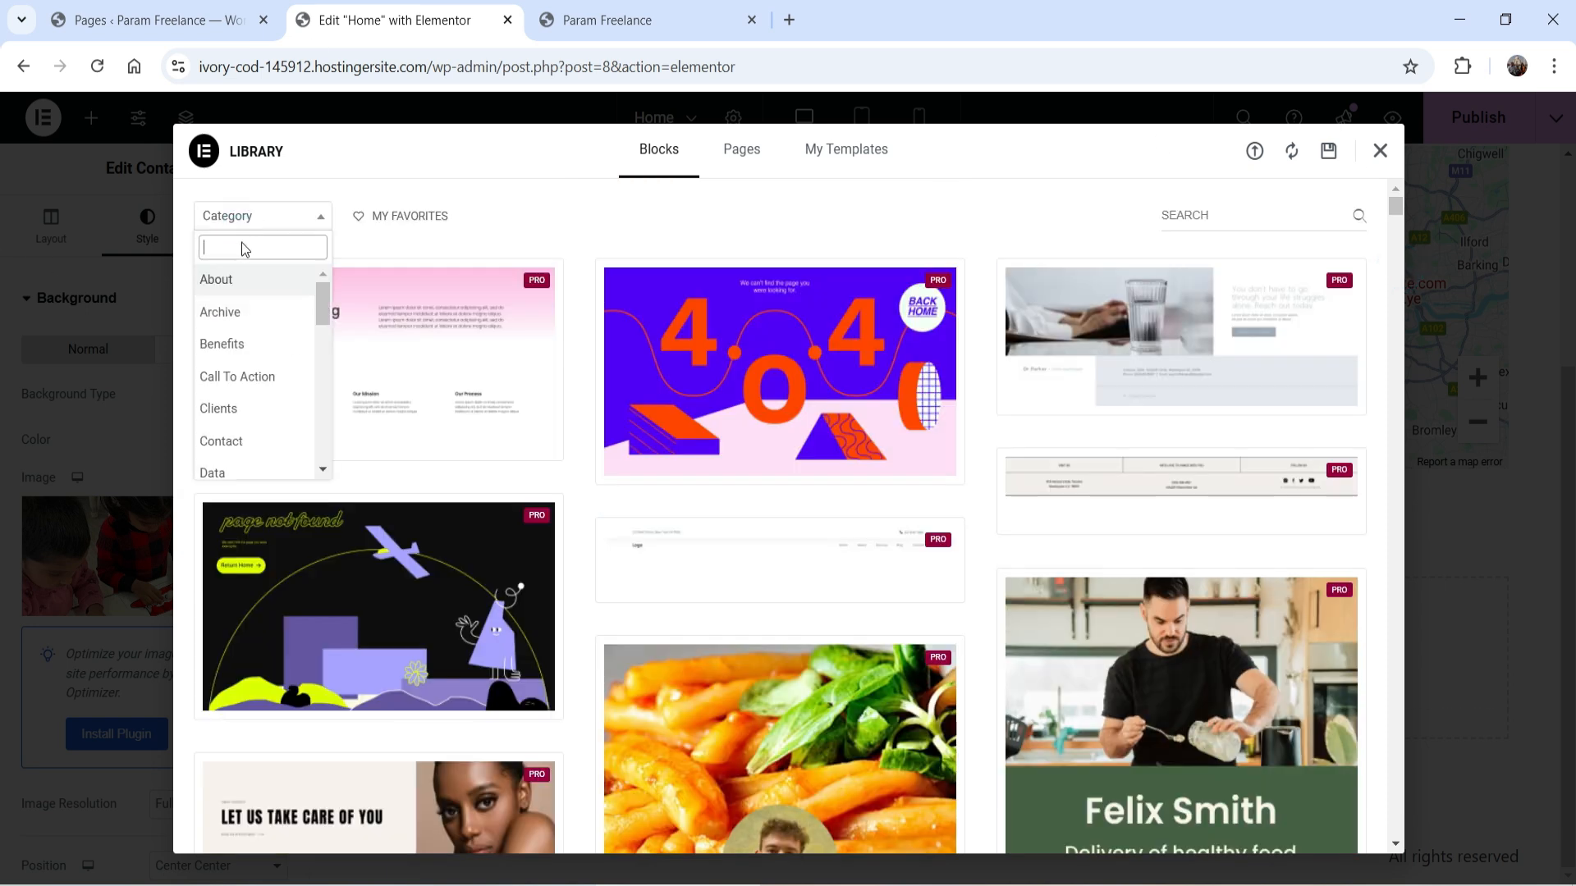
{"action": "left_click", "coordinate": [242, 379]}
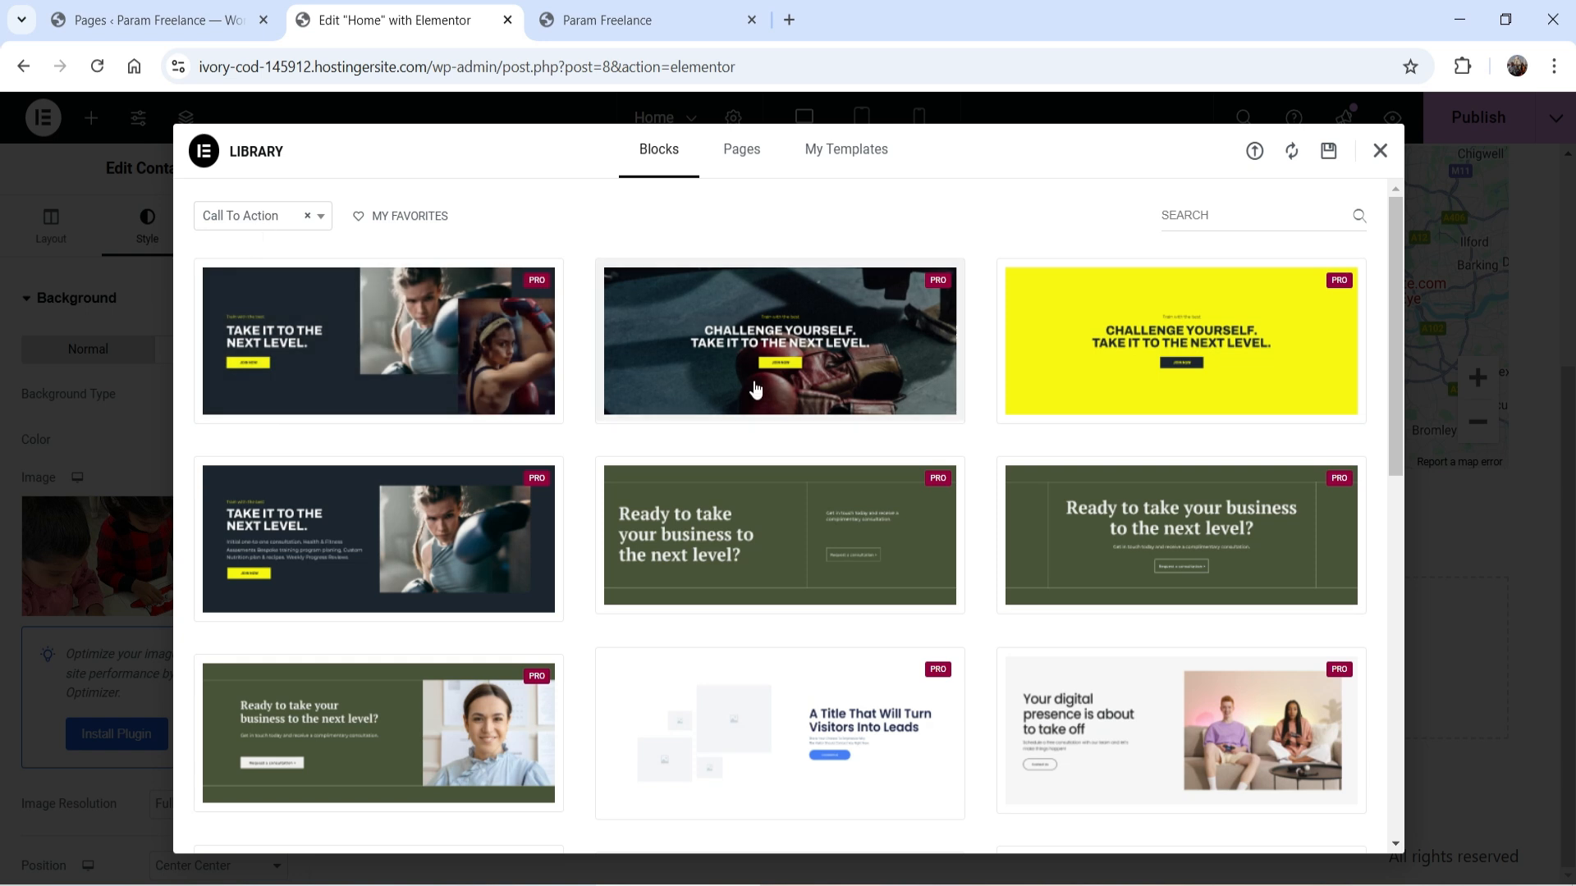
{"action": "scroll", "coordinate": [795, 433], "scroll_direction": "down", "scroll_amount": 10}
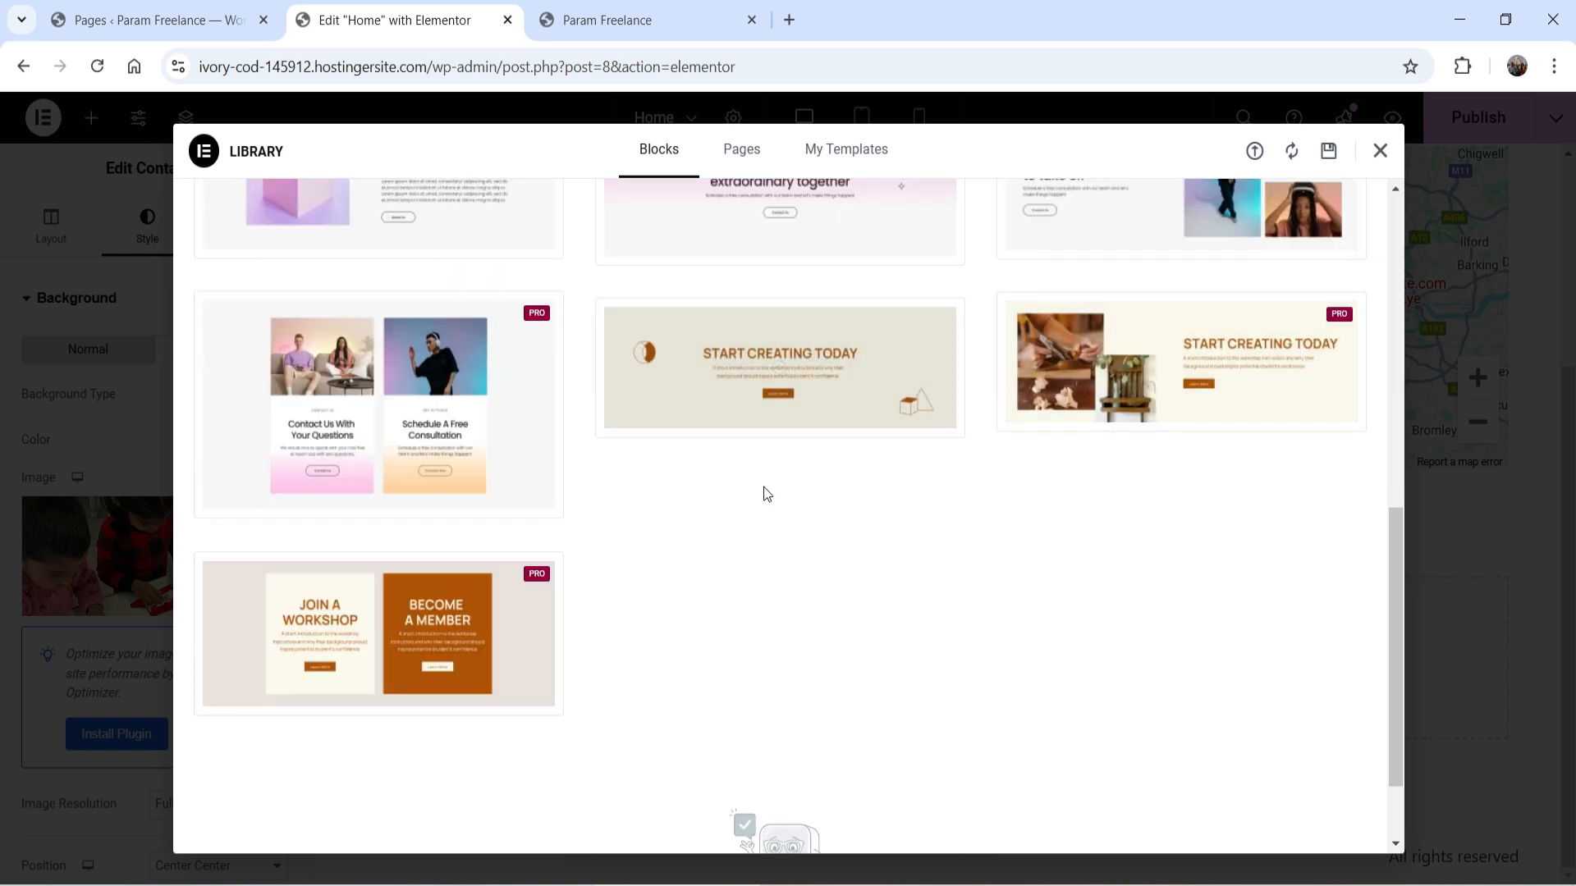
Step: Try to insert the Start Creating Today call-to-action block, view the Template Library connection page, and close the library without connecting
{"action": "left_click", "coordinate": [659, 417]}
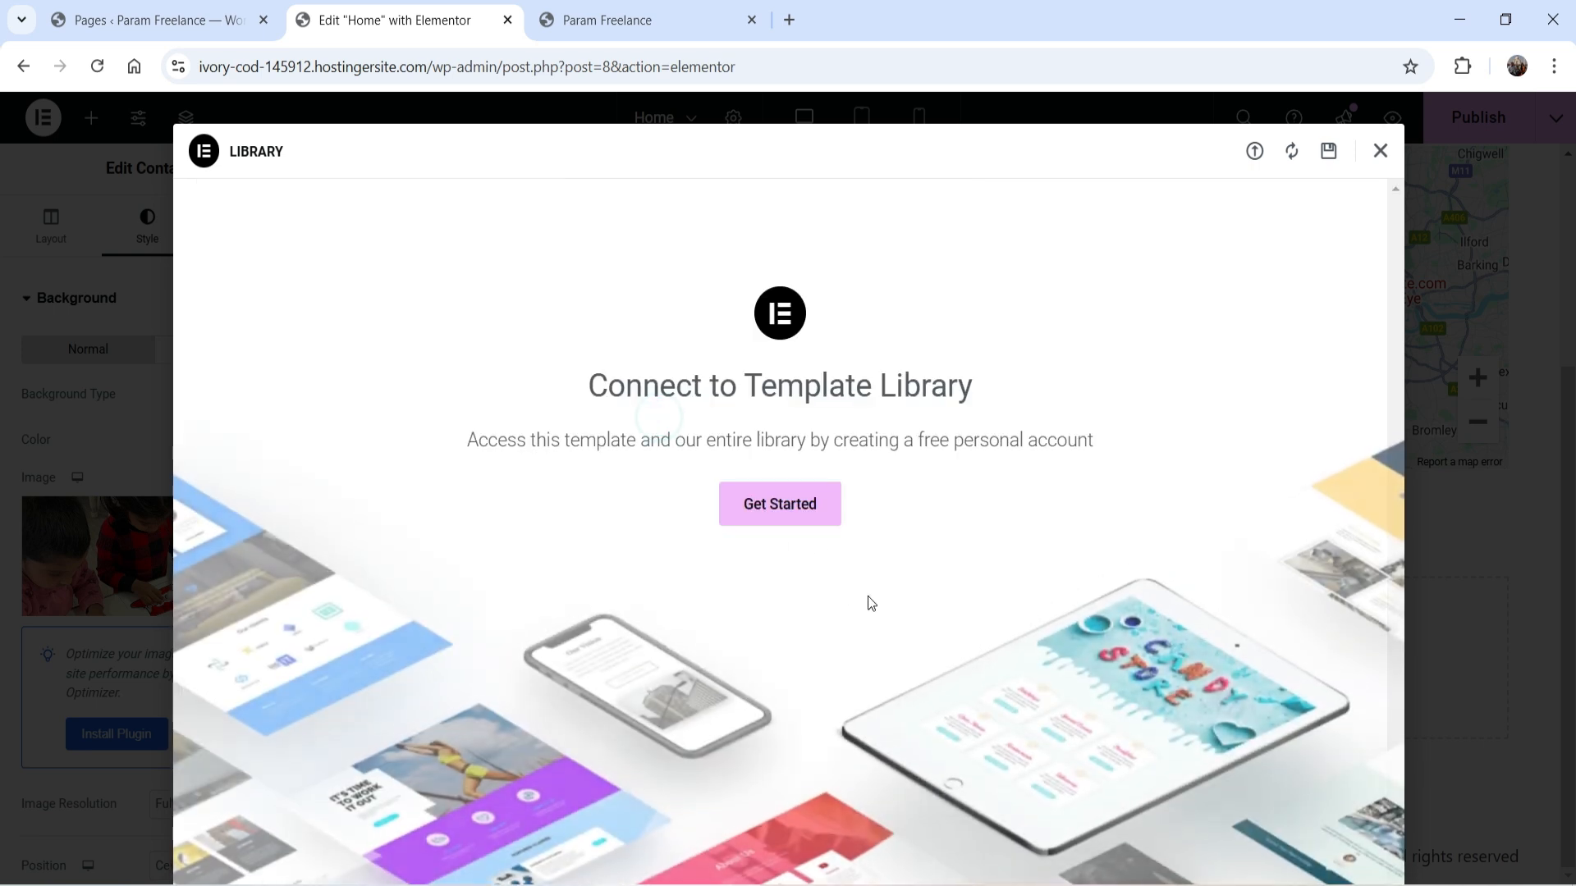
{"action": "left_click", "coordinate": [755, 523]}
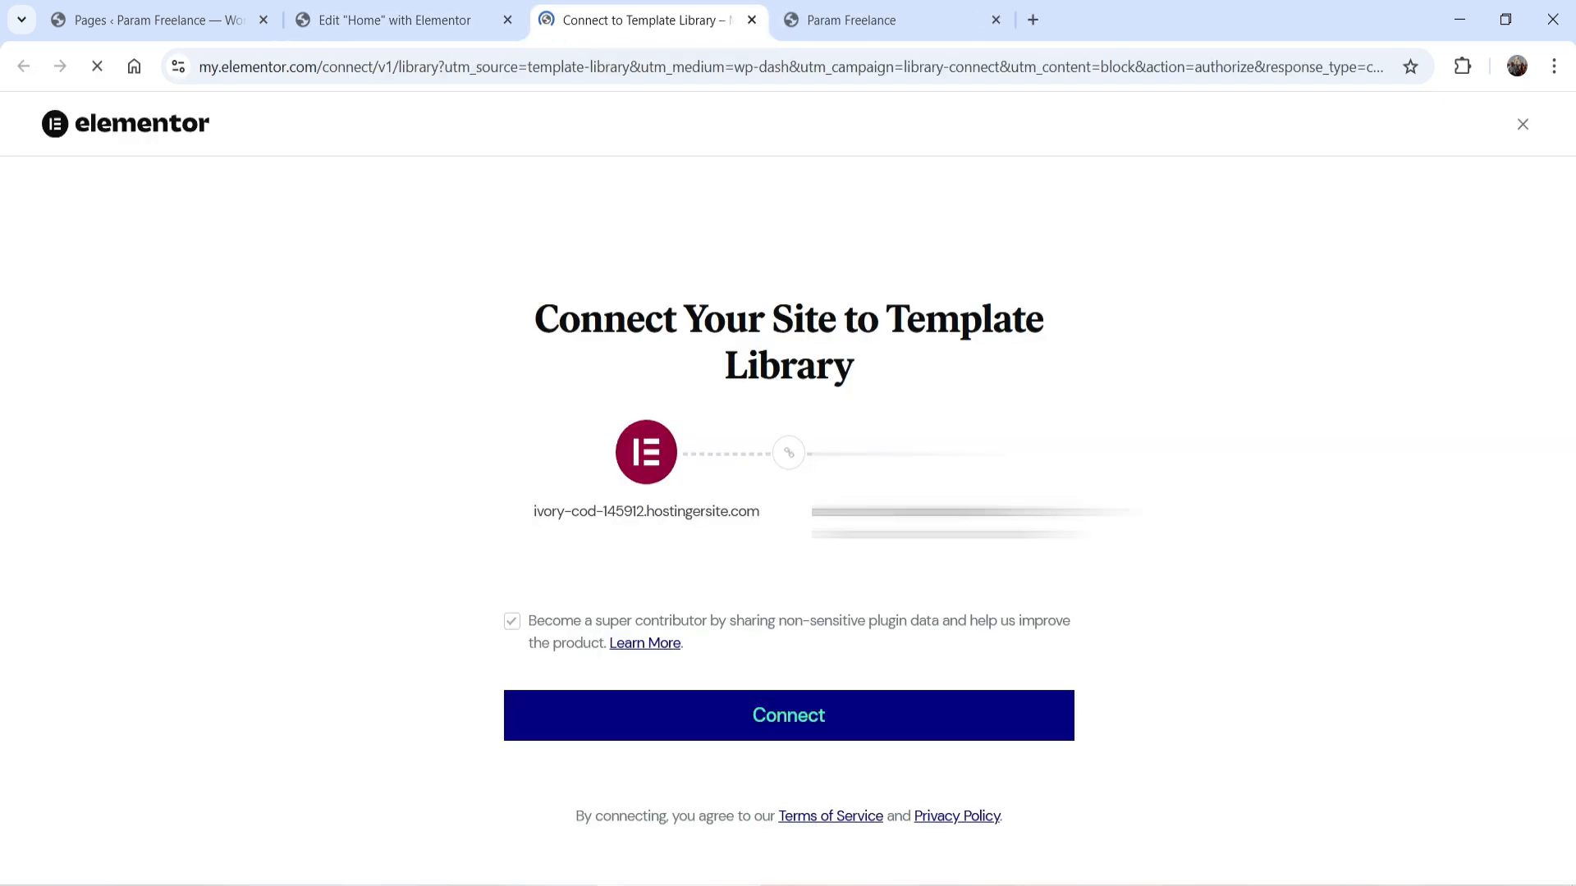
{"action": "left_click", "coordinate": [592, 32]}
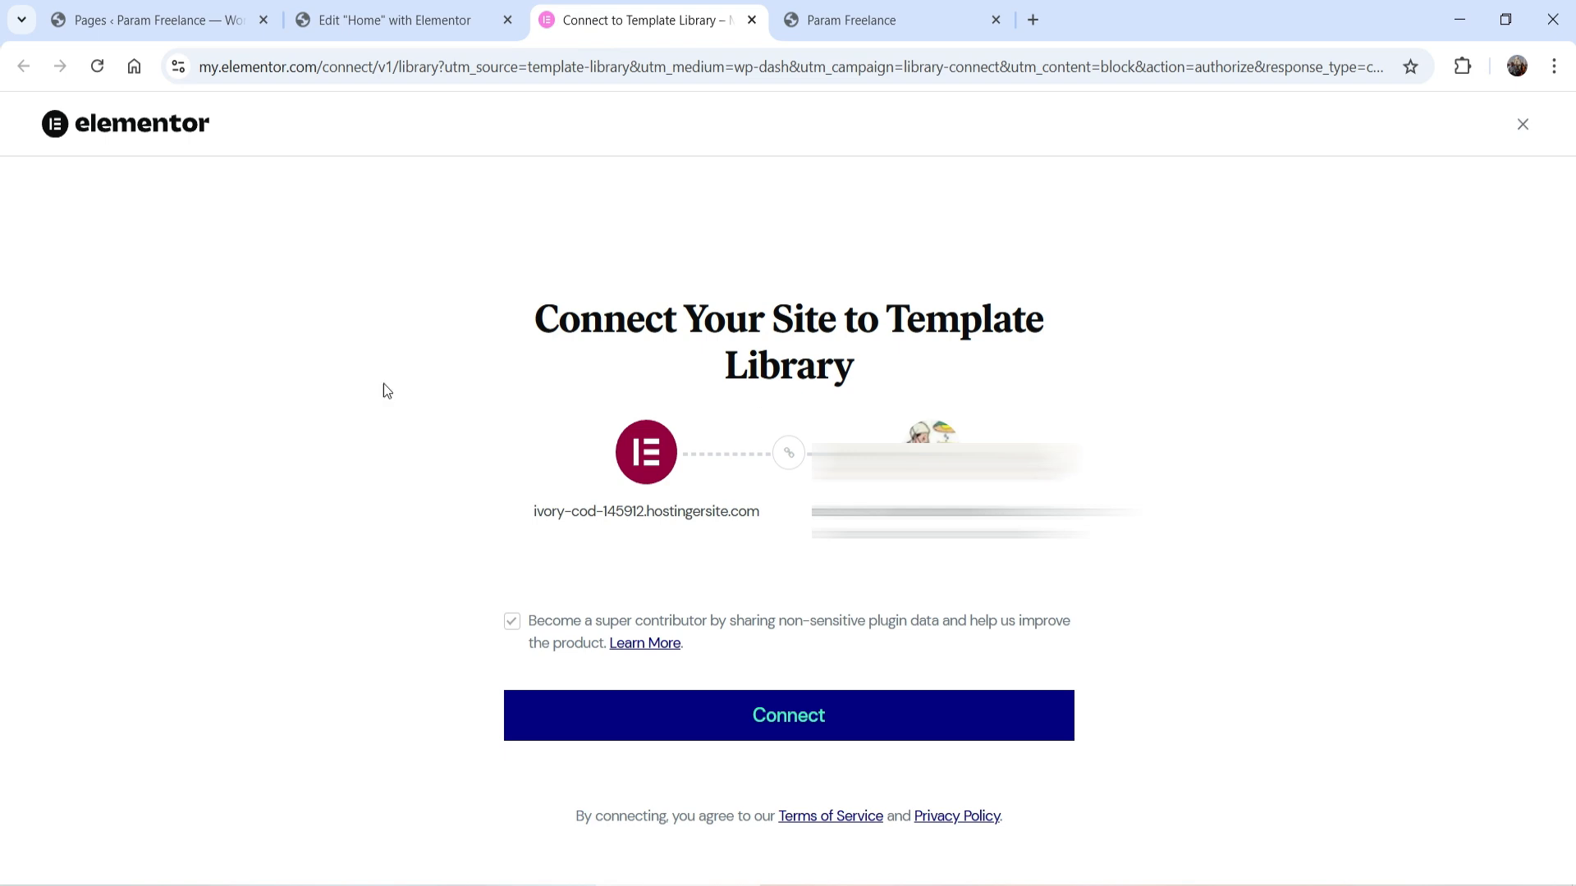
{"action": "left_click", "coordinate": [368, 26]}
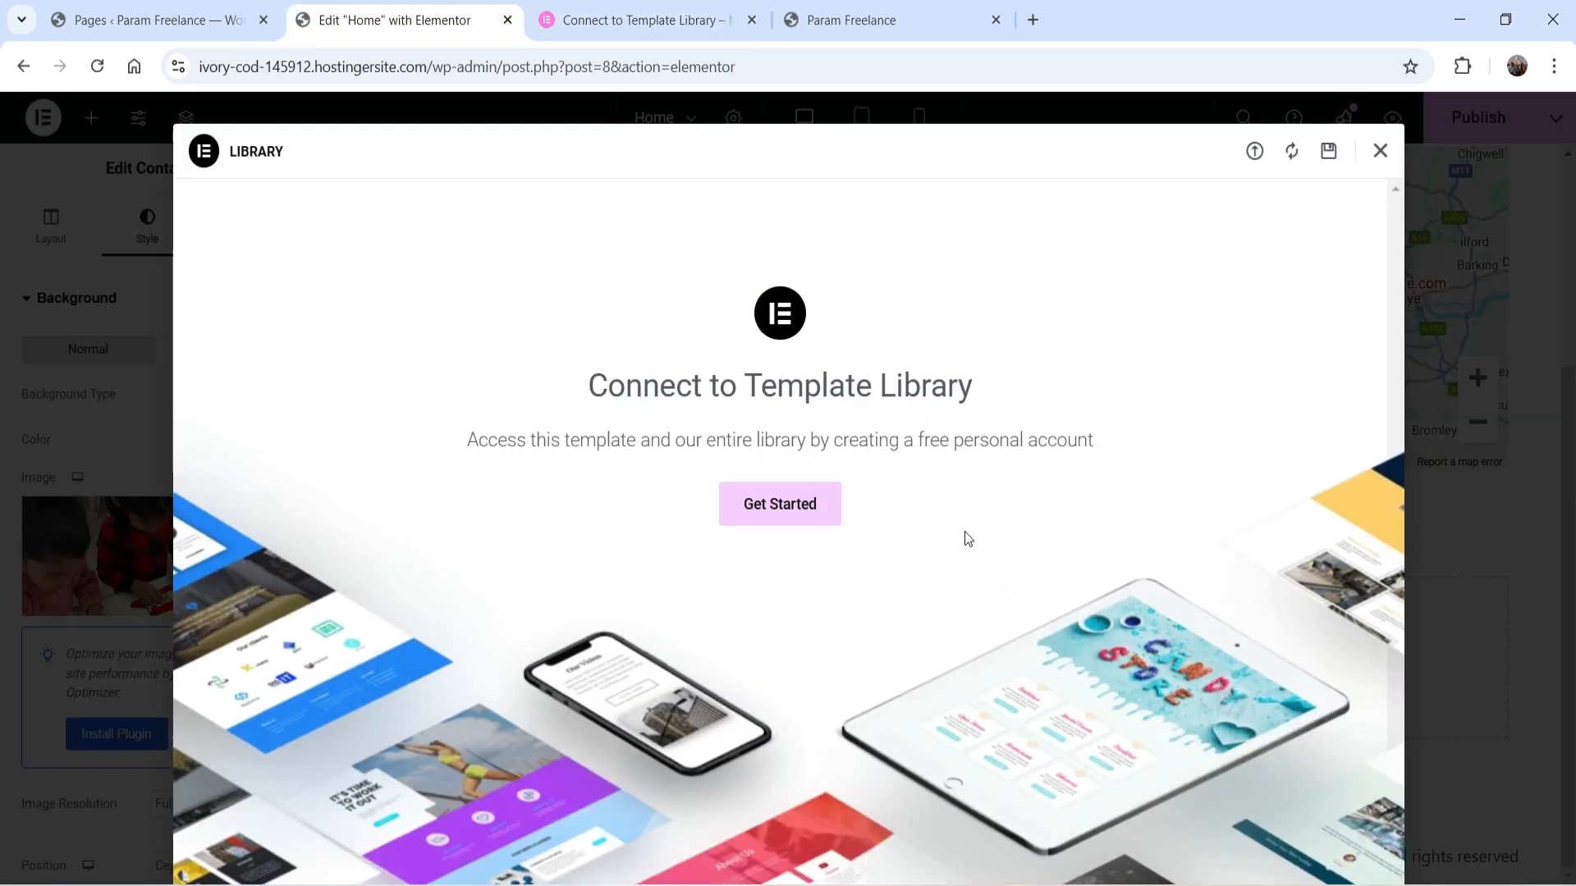
{"action": "left_click", "coordinate": [1379, 151]}
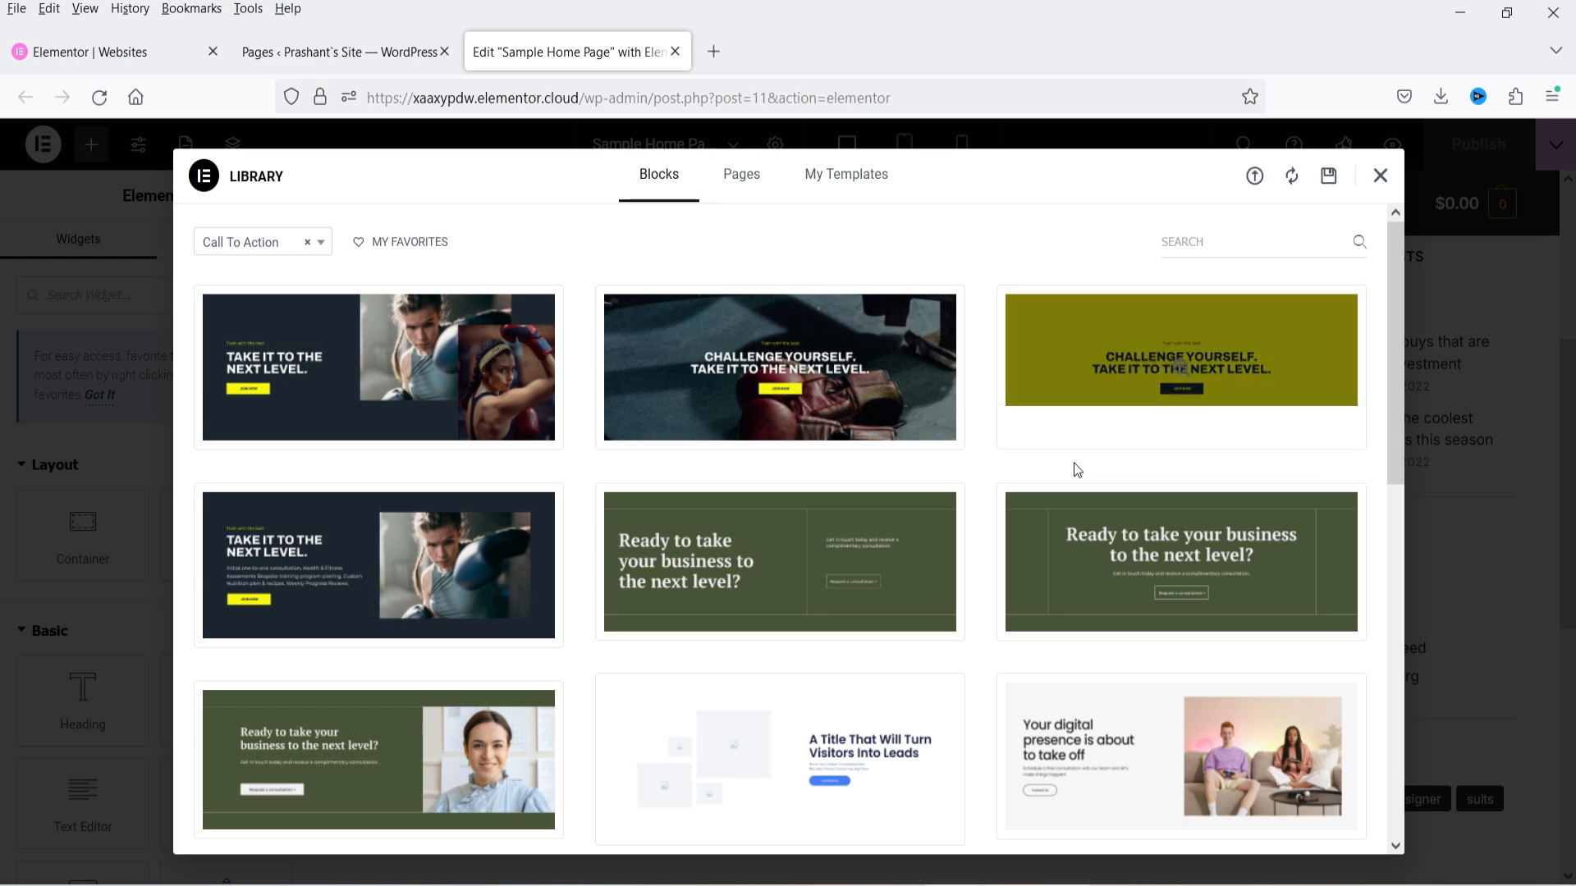
Step: Insert the yellow "Challenge yourself. Take it to the next level." call-to-action block into the Sample Home Page and look it over
{"action": "left_click", "coordinate": [1049, 435]}
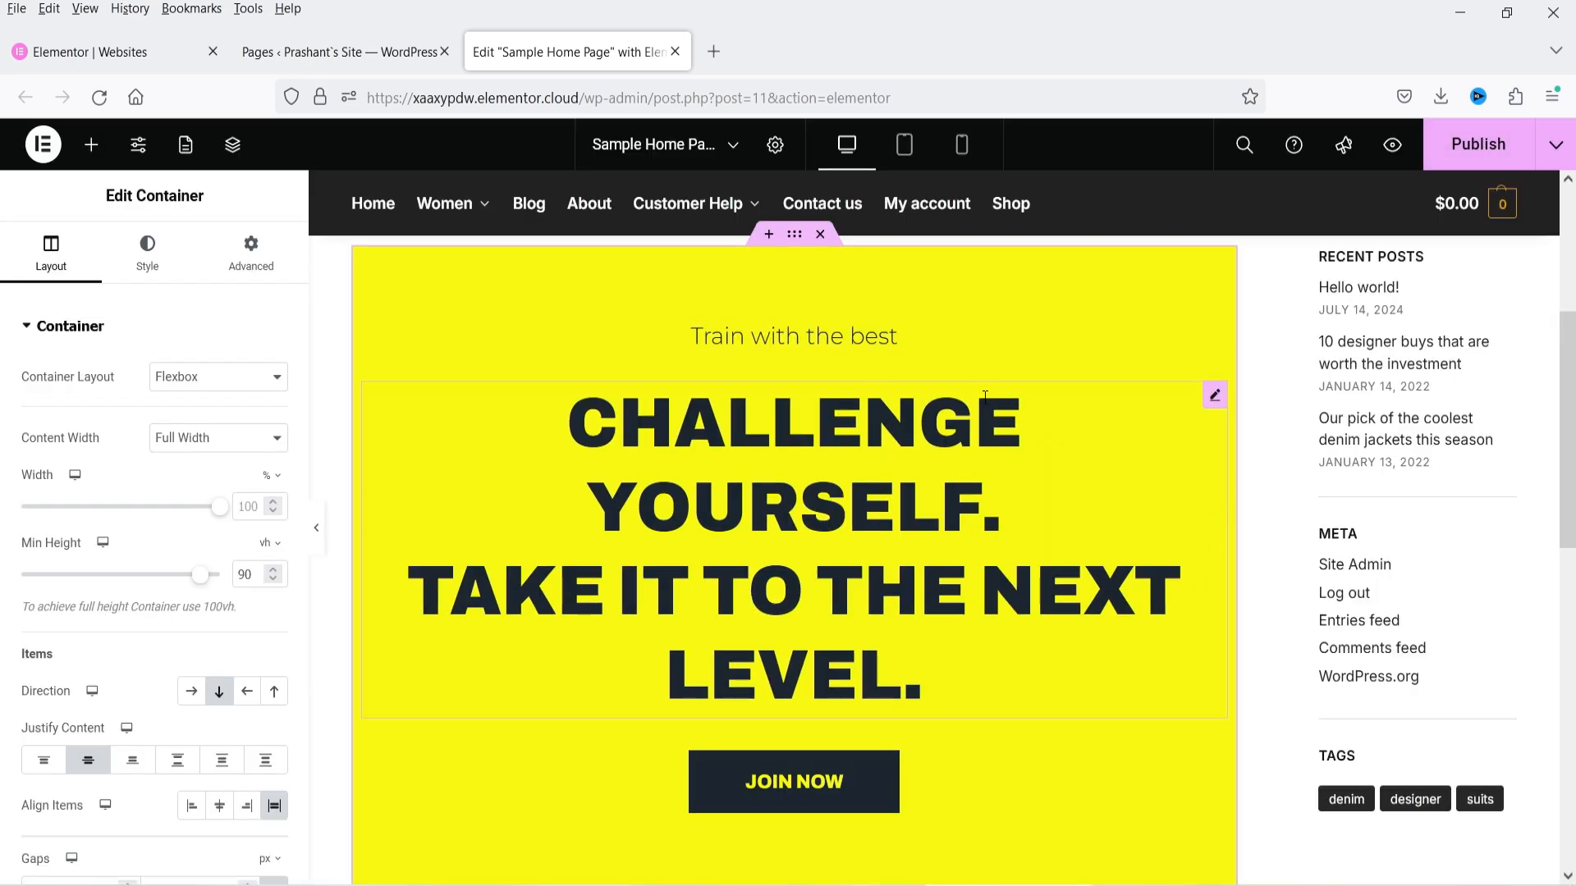
{"action": "scroll", "coordinate": [985, 396], "scroll_direction": "down", "scroll_amount": 3}
{"action": "scroll", "coordinate": [1047, 406], "scroll_direction": "up", "scroll_amount": 3}
Step: Open the inserted block's main heading for editing and inspect its title text without changing it
{"action": "left_click", "coordinate": [1215, 398]}
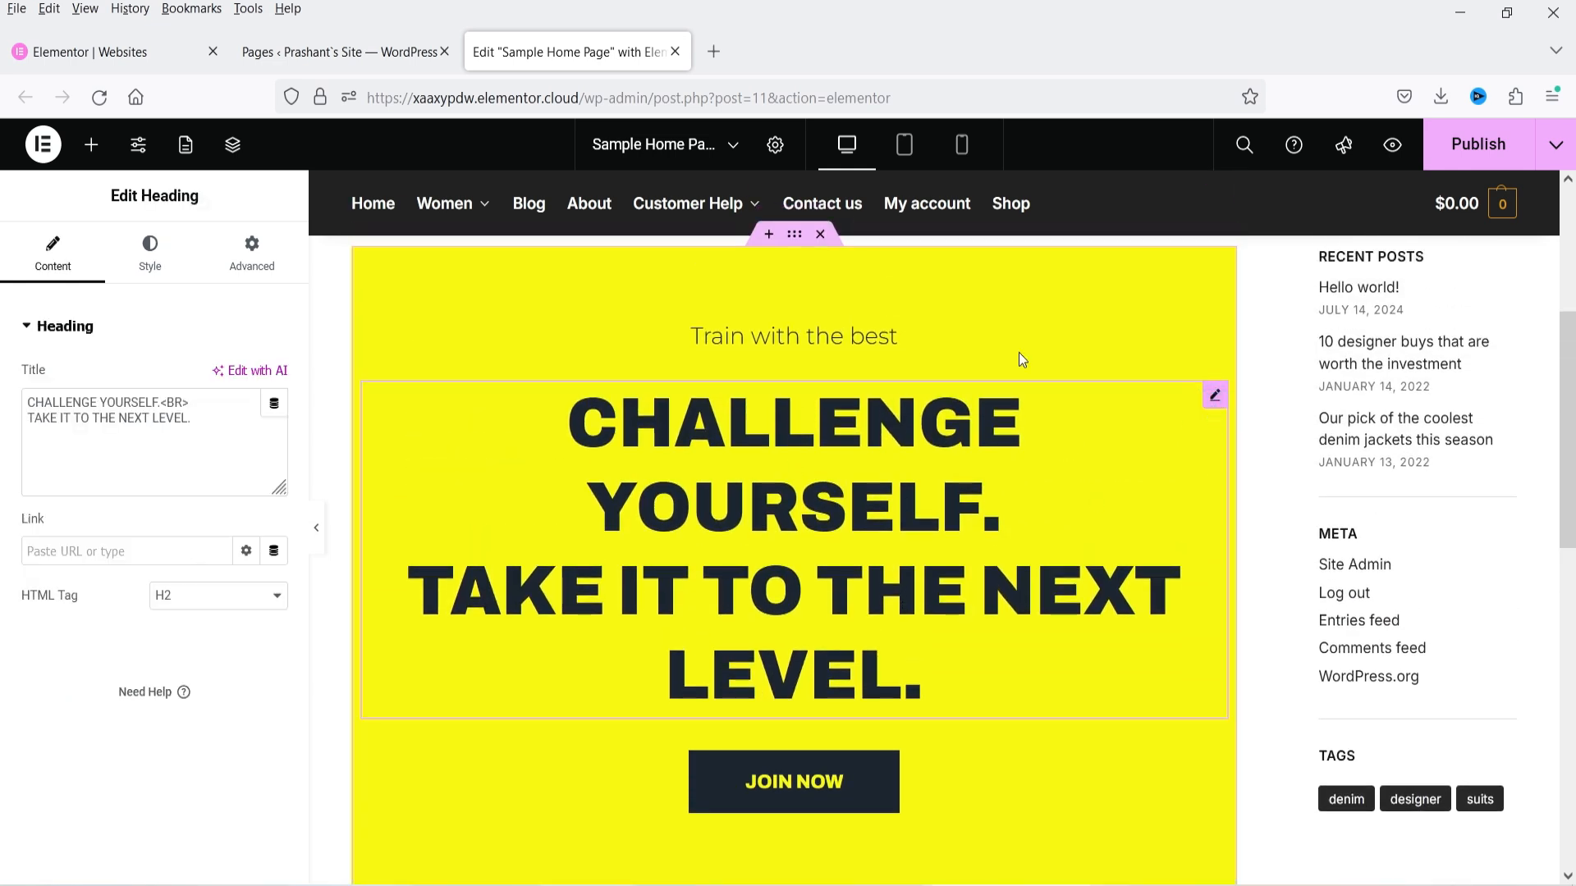
{"action": "left_click_drag", "start_coordinate": [223, 419], "coordinate": [25, 398]}
{"action": "left_click", "coordinate": [220, 420]}
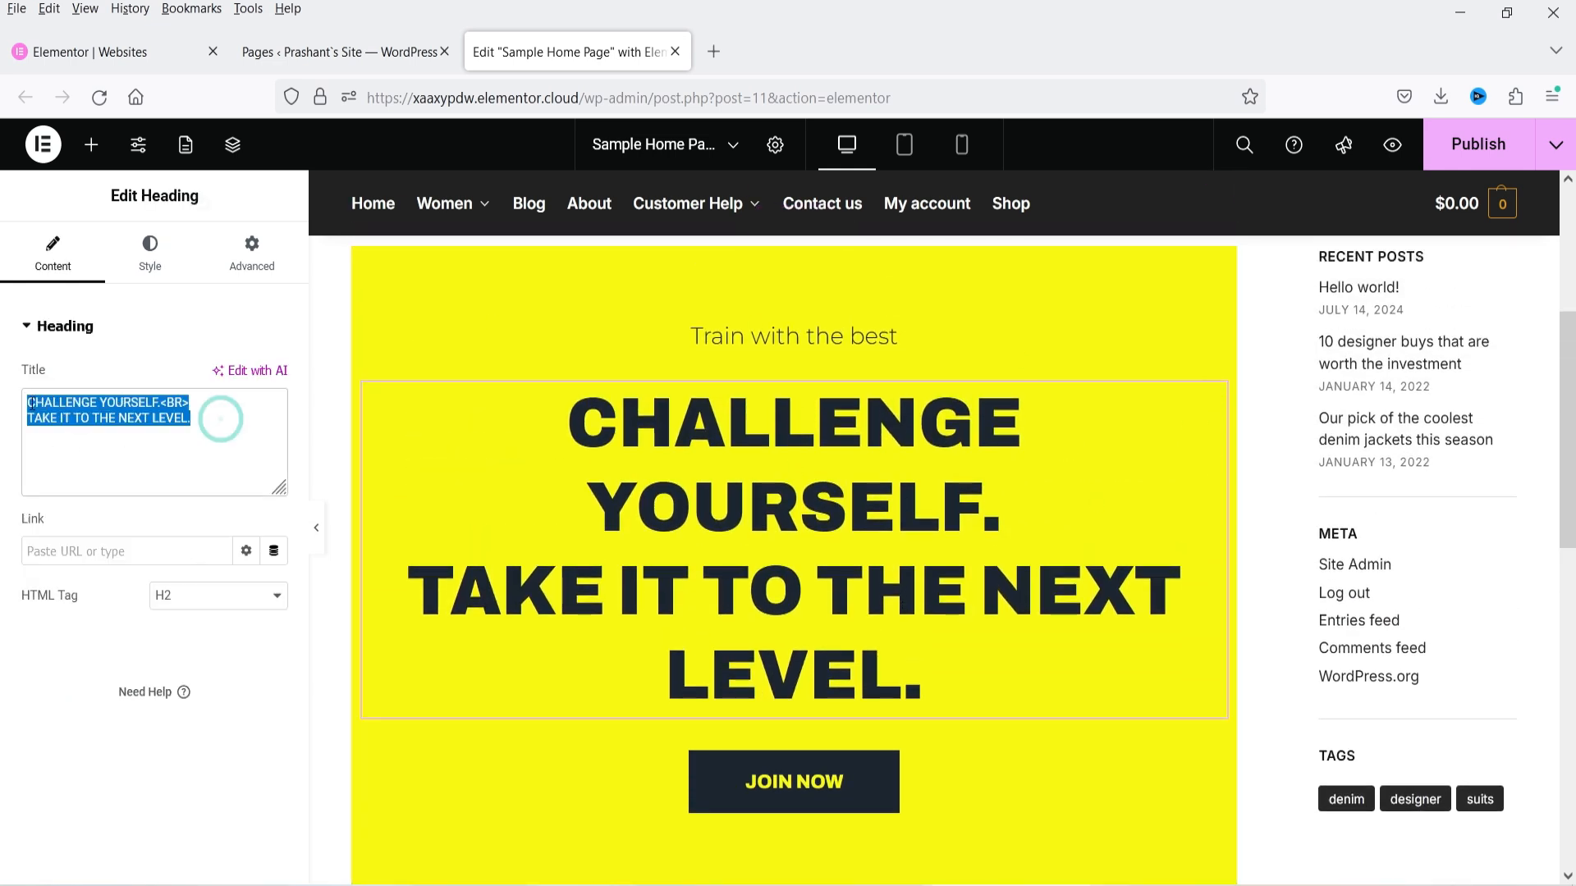
{"action": "left_click", "coordinate": [126, 449]}
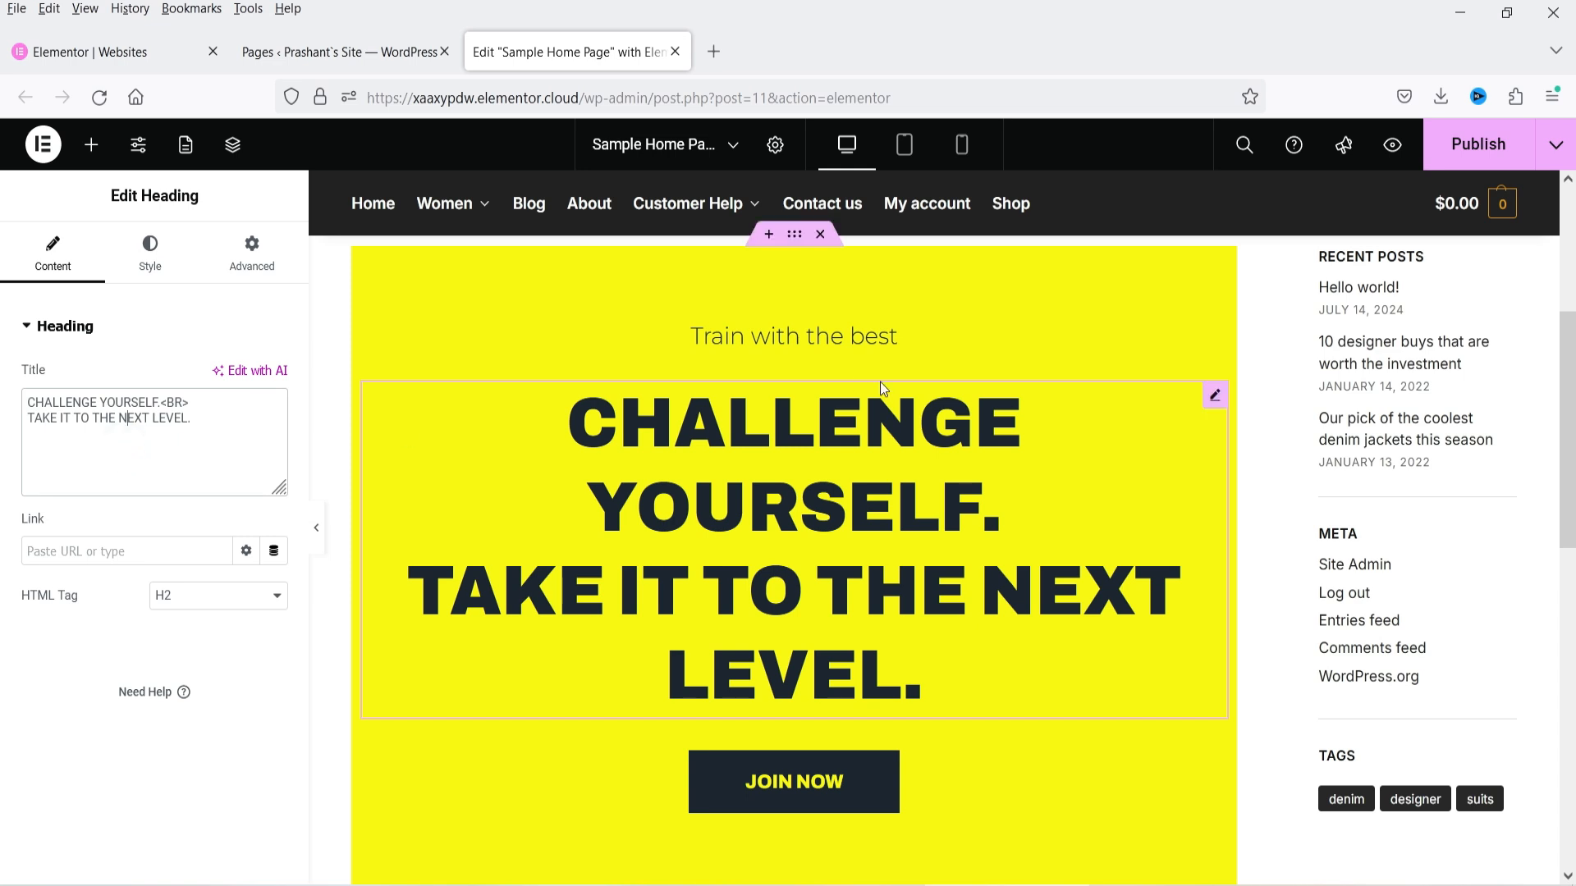
{"action": "scroll", "coordinate": [878, 382], "scroll_direction": "up", "scroll_amount": 3}
{"action": "scroll", "coordinate": [878, 383], "scroll_direction": "up", "scroll_amount": 2}
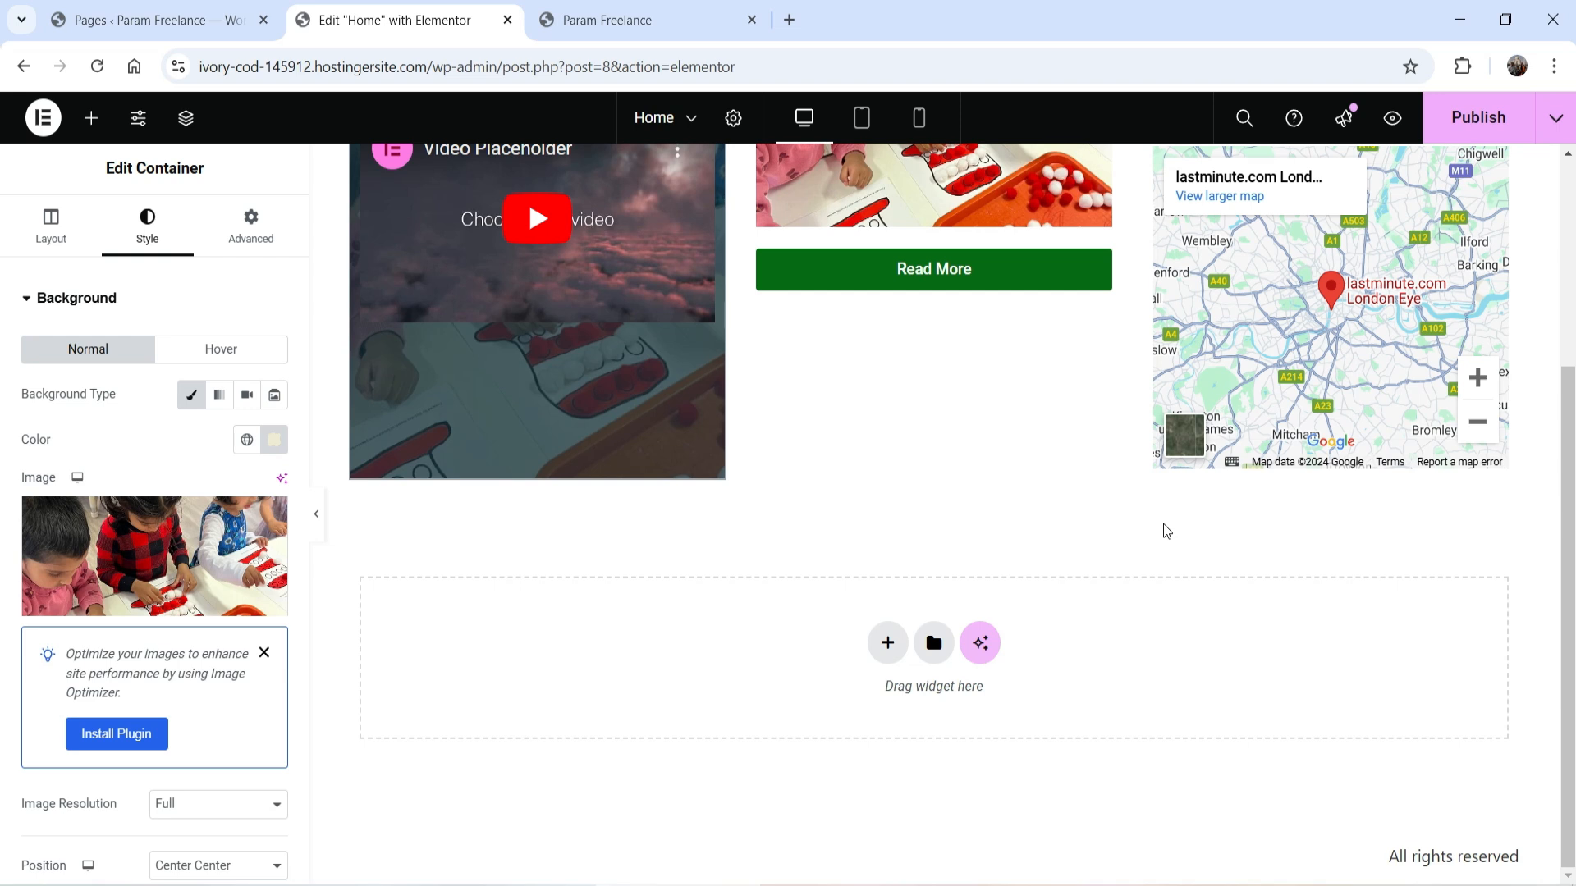
Step: Review the Home page's content from header to footer, publish it, and switch to the live site
{"action": "scroll", "coordinate": [1166, 531], "scroll_direction": "up", "scroll_amount": 3}
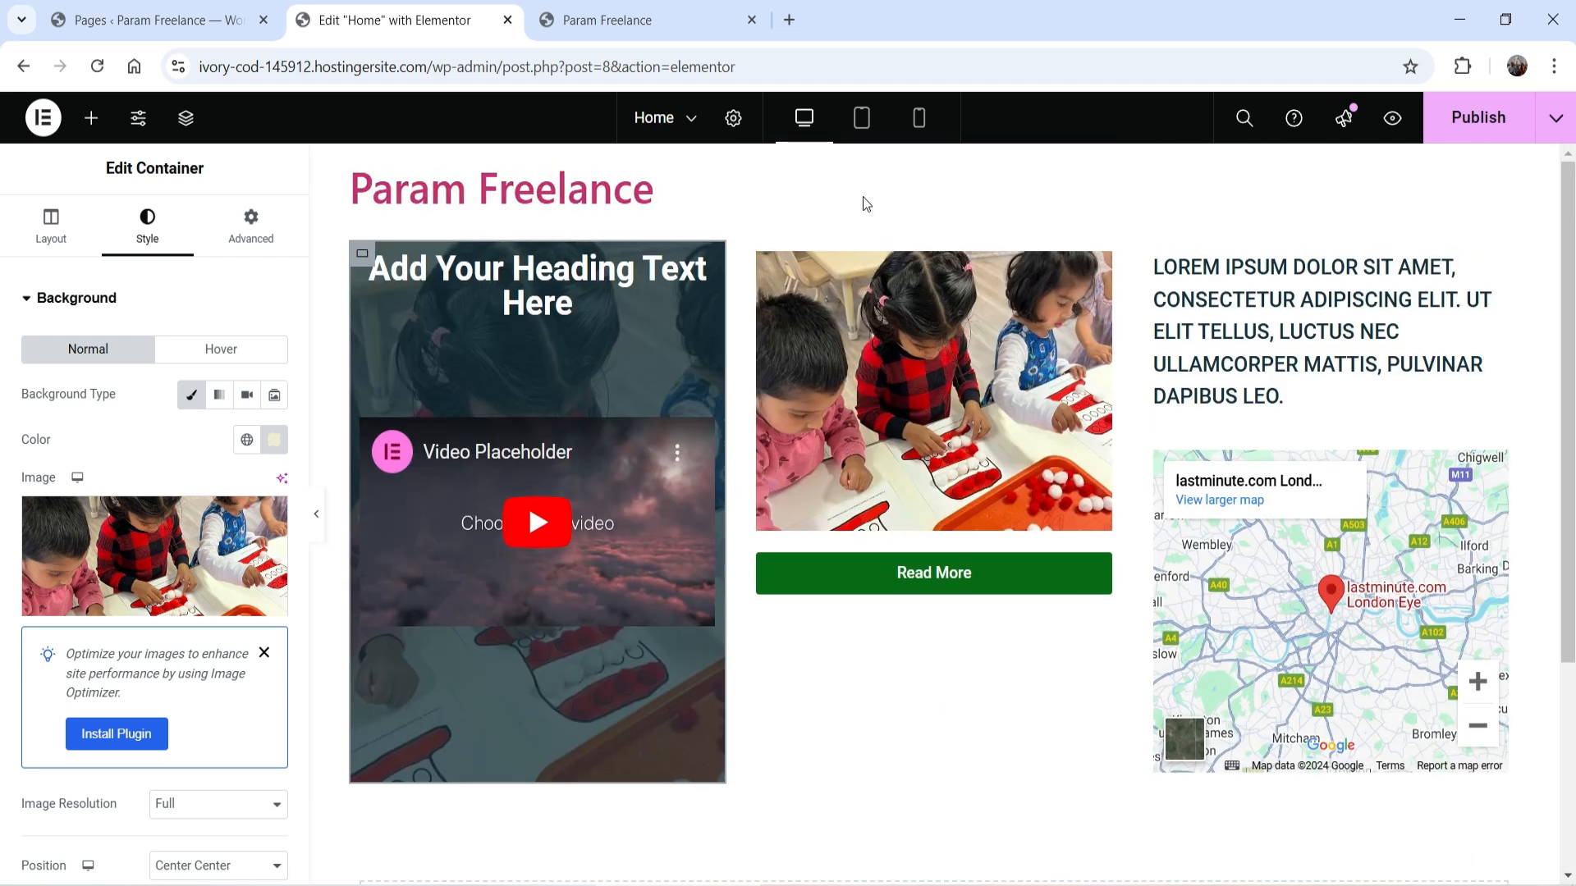
{"action": "scroll", "coordinate": [1039, 451], "scroll_direction": "down", "scroll_amount": 3}
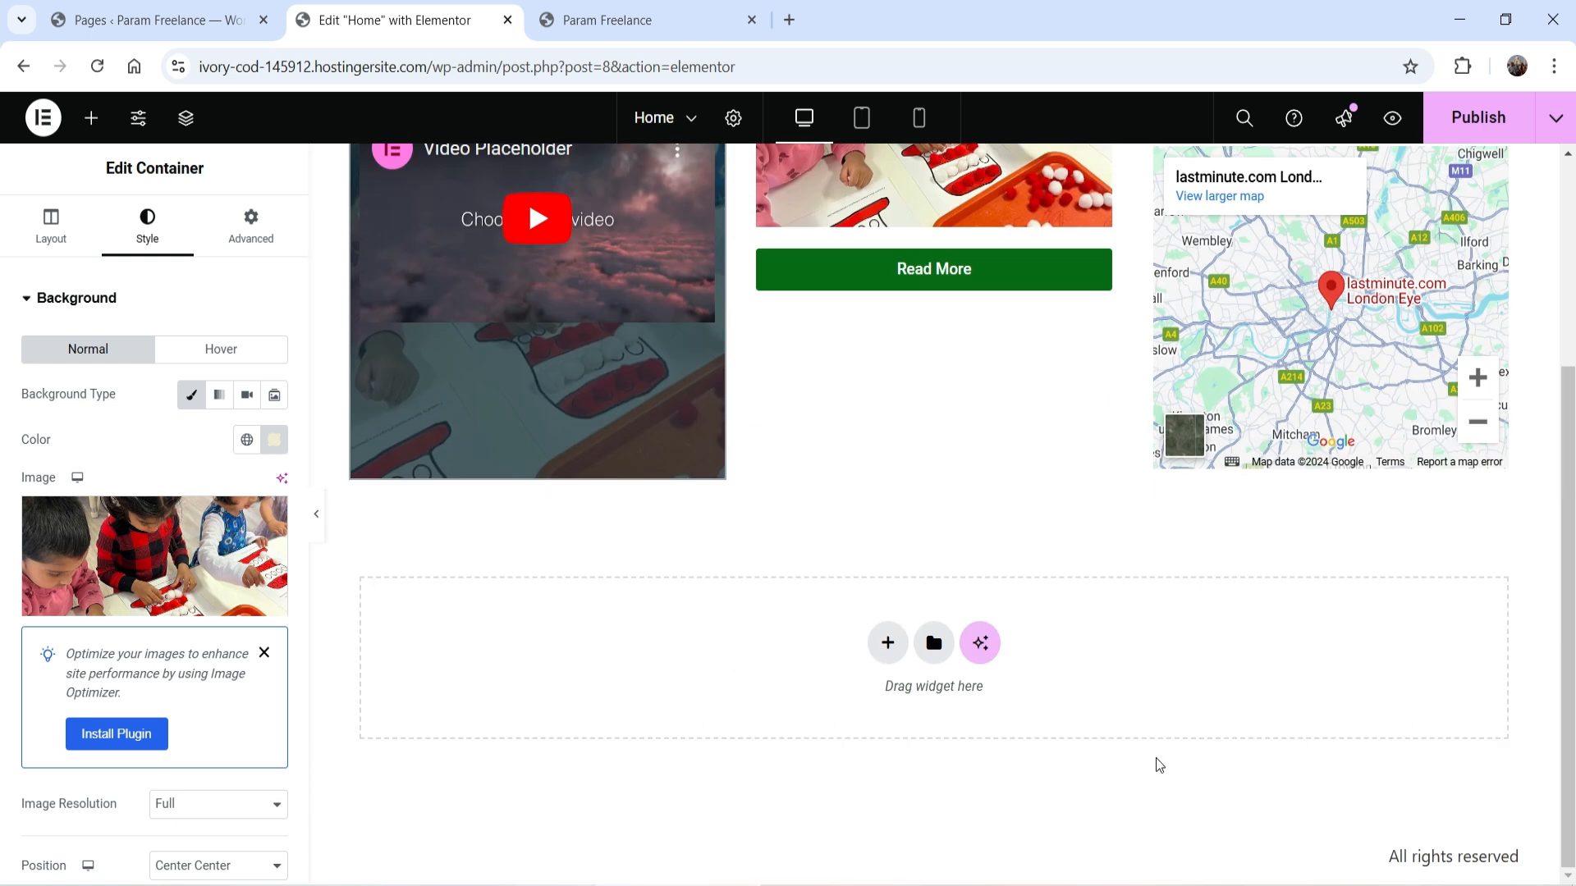
{"action": "scroll", "coordinate": [1159, 765], "scroll_direction": "up", "scroll_amount": 3}
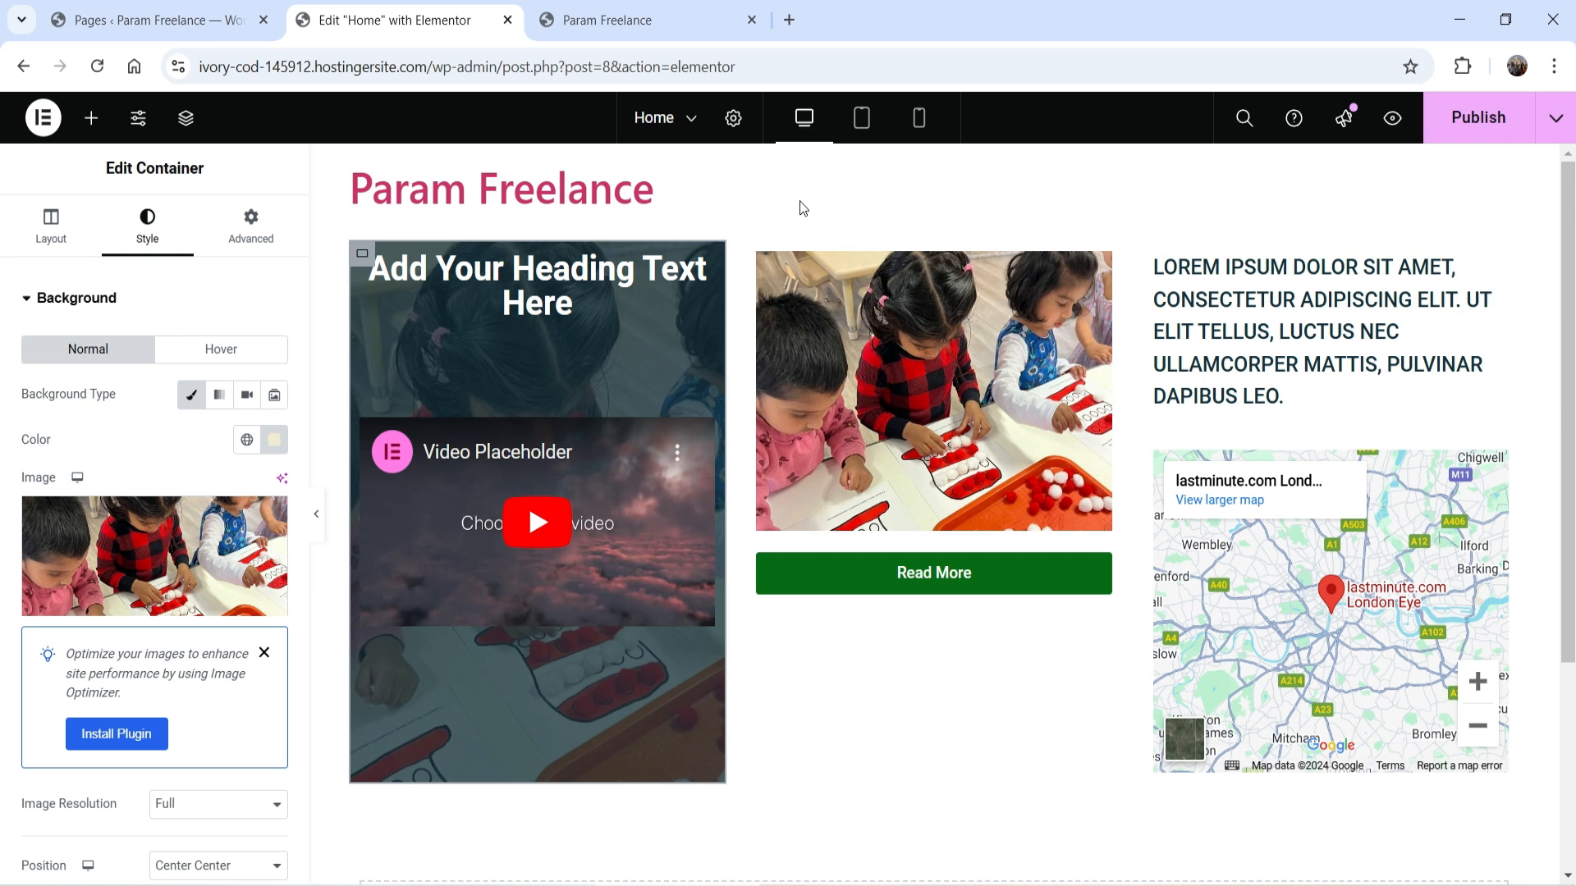
{"action": "scroll", "coordinate": [1026, 344], "scroll_direction": "down", "scroll_amount": 2}
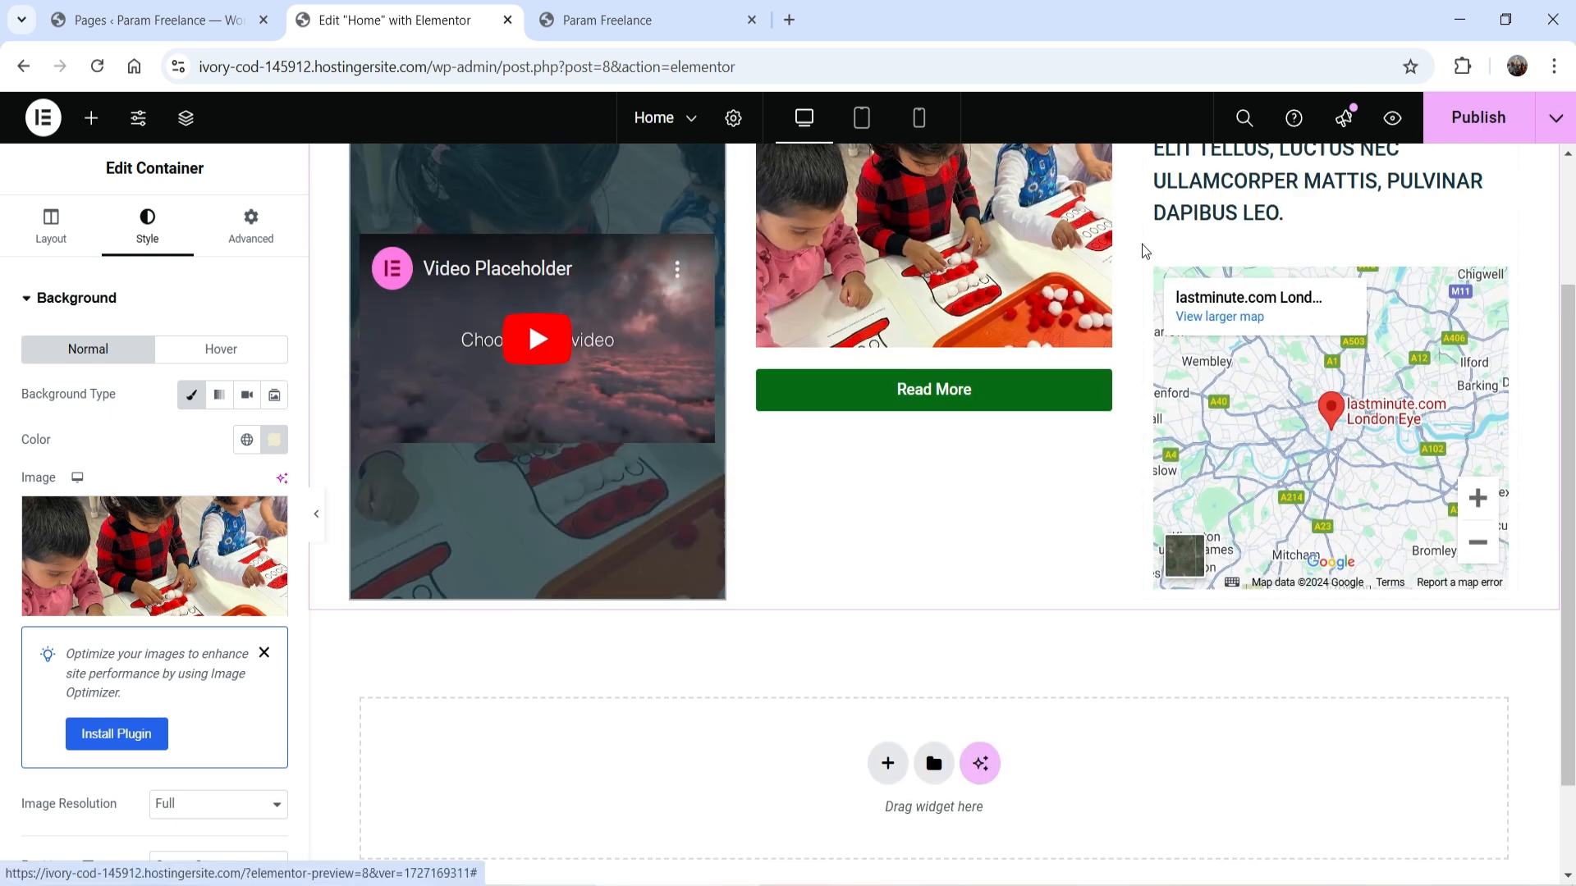
{"action": "scroll", "coordinate": [1143, 249], "scroll_direction": "up", "scroll_amount": 2}
{"action": "left_click", "coordinate": [1472, 130]}
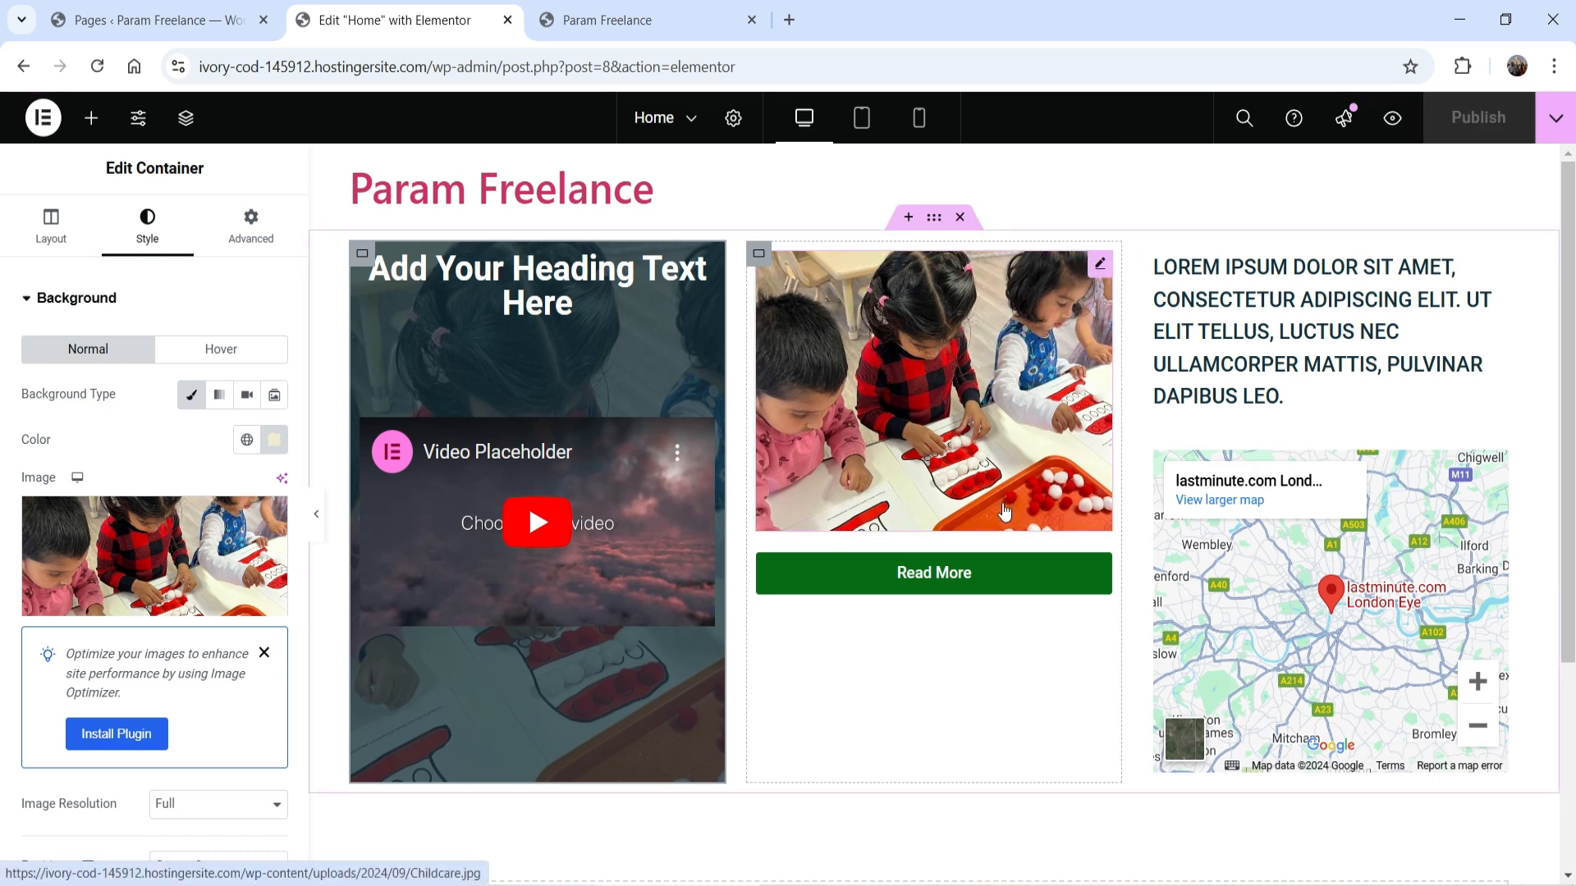
{"action": "left_click", "coordinate": [599, 28]}
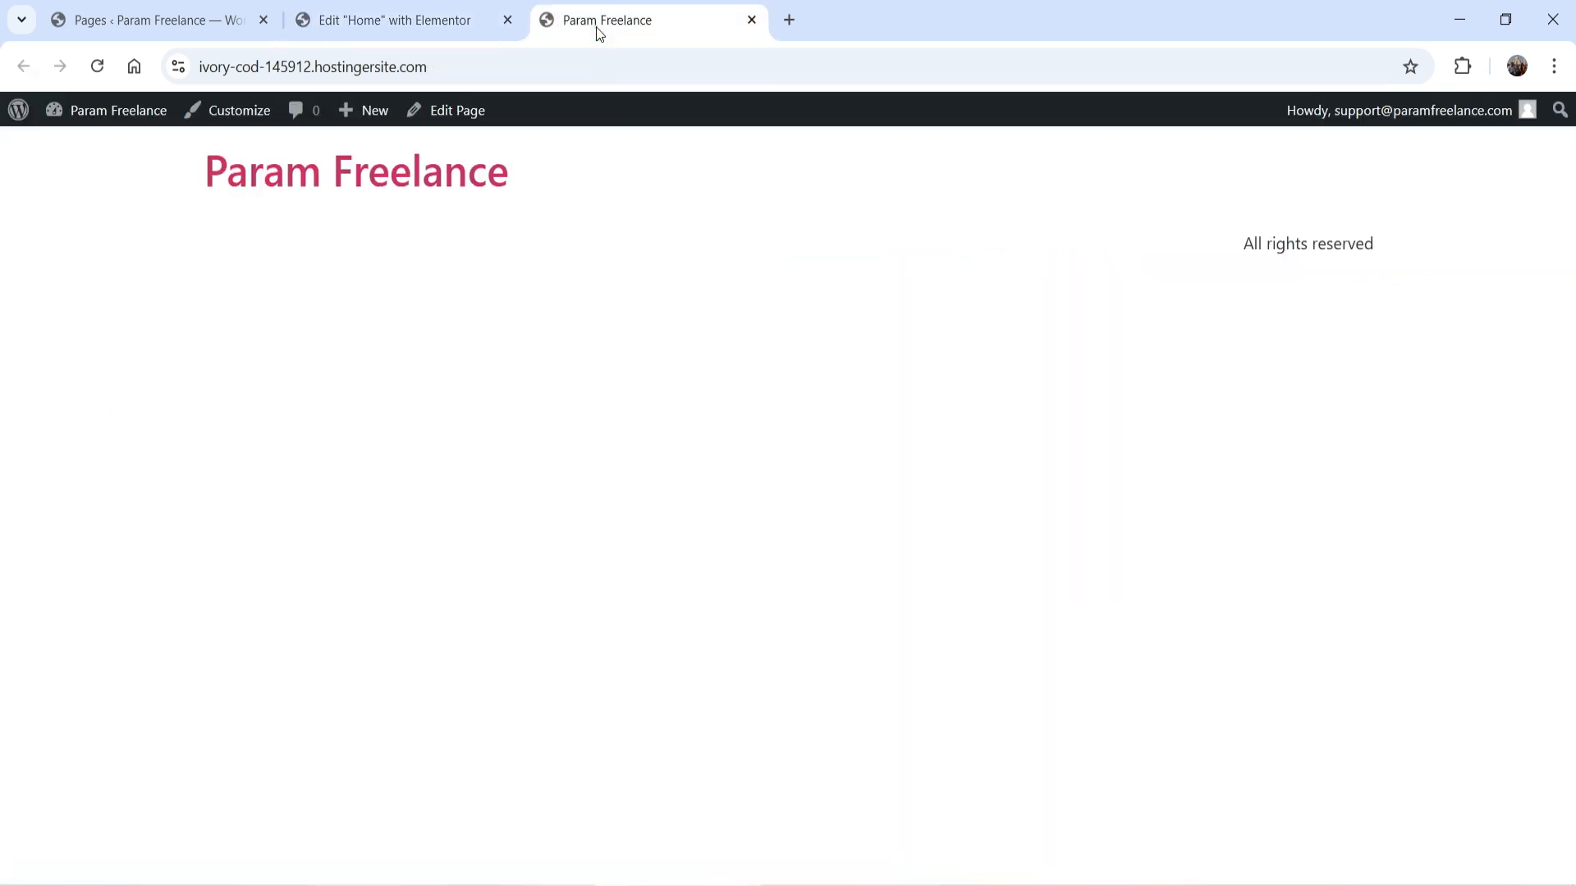
Step: Return to the site's admin pages and open the plugin upload form for adding a new plugin
{"action": "left_click", "coordinate": [96, 66]}
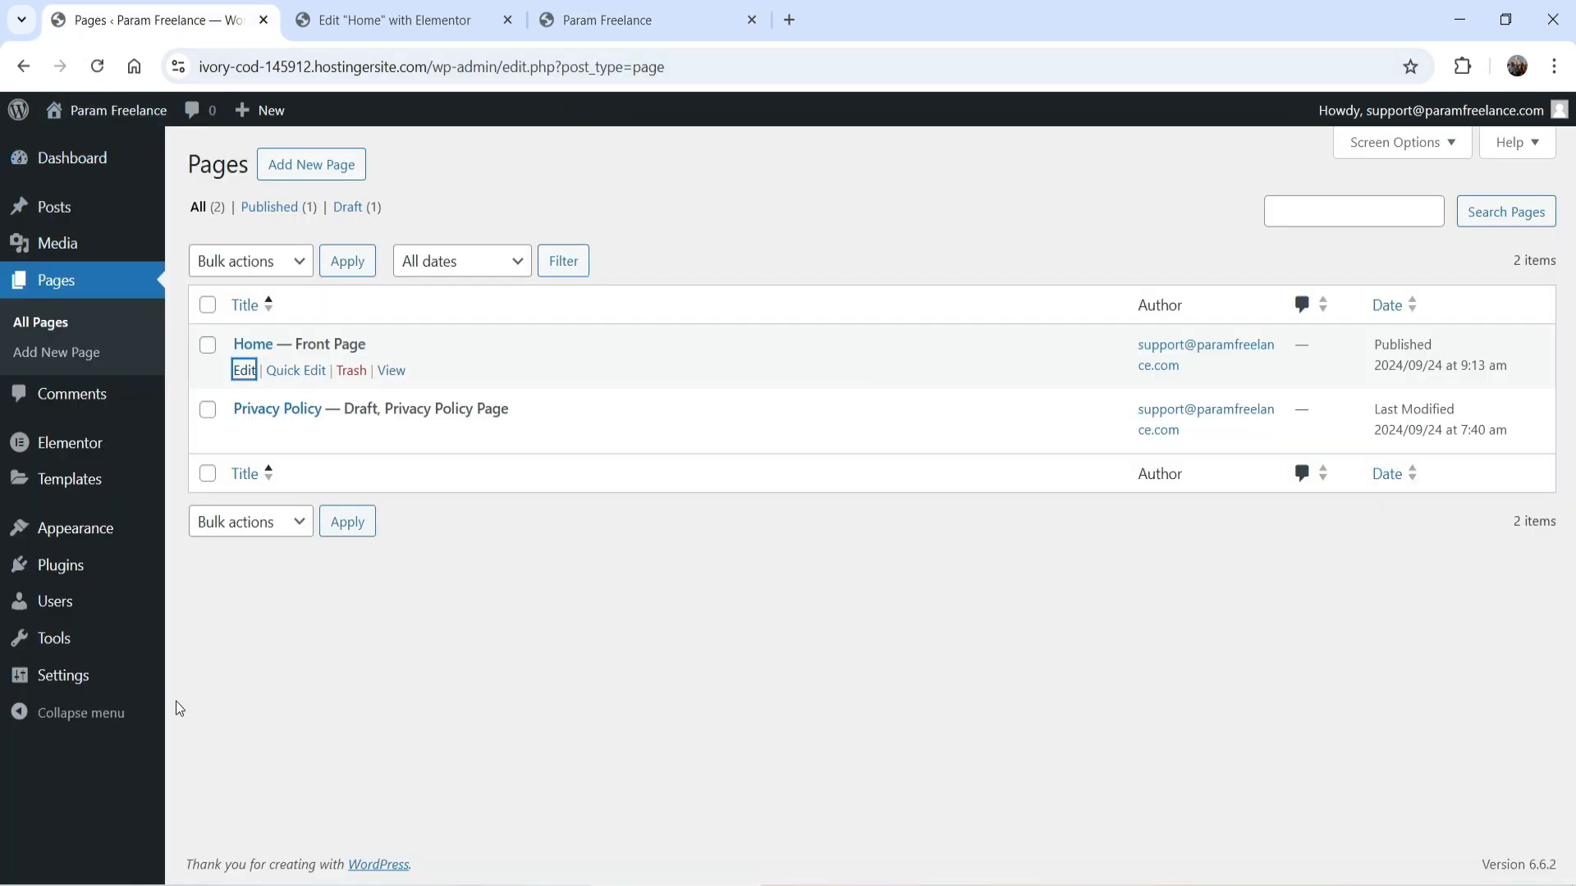
{"action": "left_click", "coordinate": [66, 566]}
{"action": "left_click", "coordinate": [293, 187]}
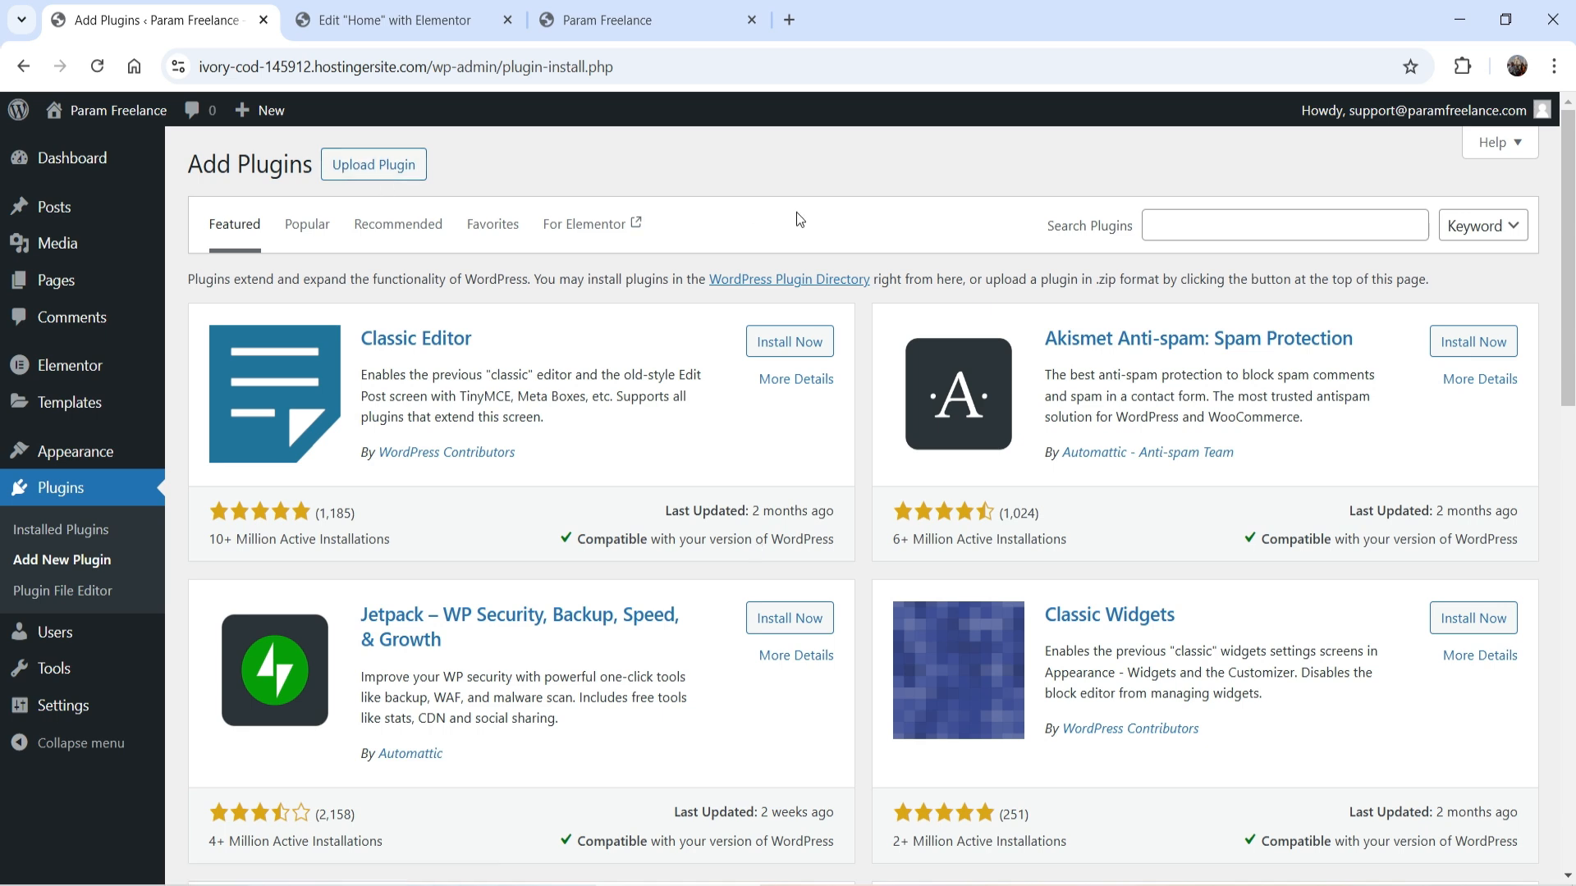
{"action": "left_click", "coordinate": [405, 165]}
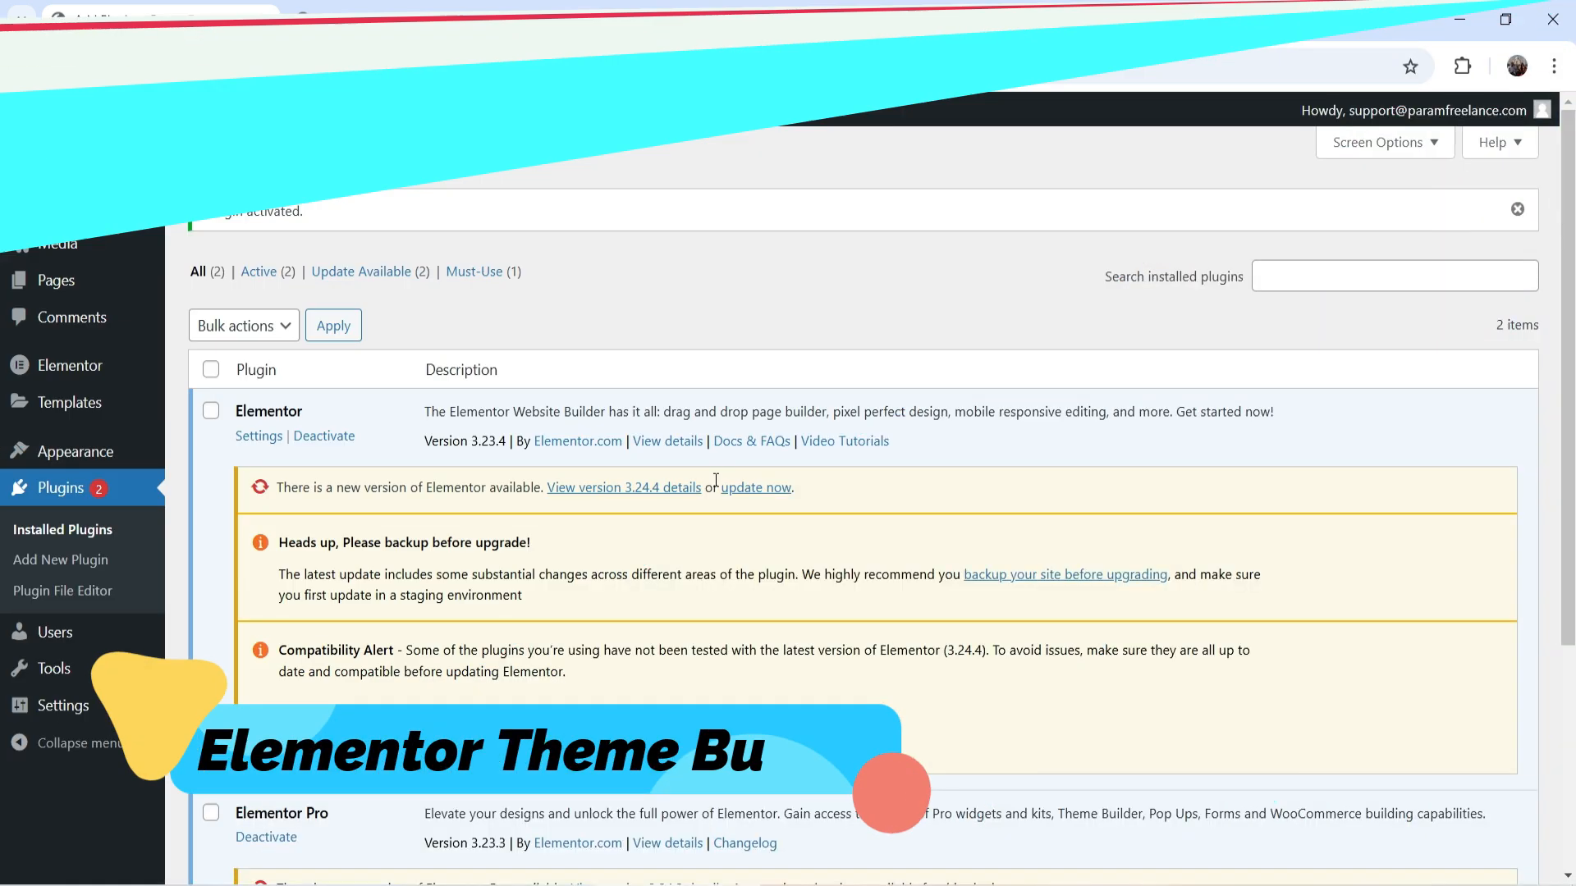
Step: Review the installed Elementor and Elementor Pro plugin entries and open the Elementor home page
{"action": "scroll", "coordinate": [715, 490], "scroll_direction": "down", "scroll_amount": 1}
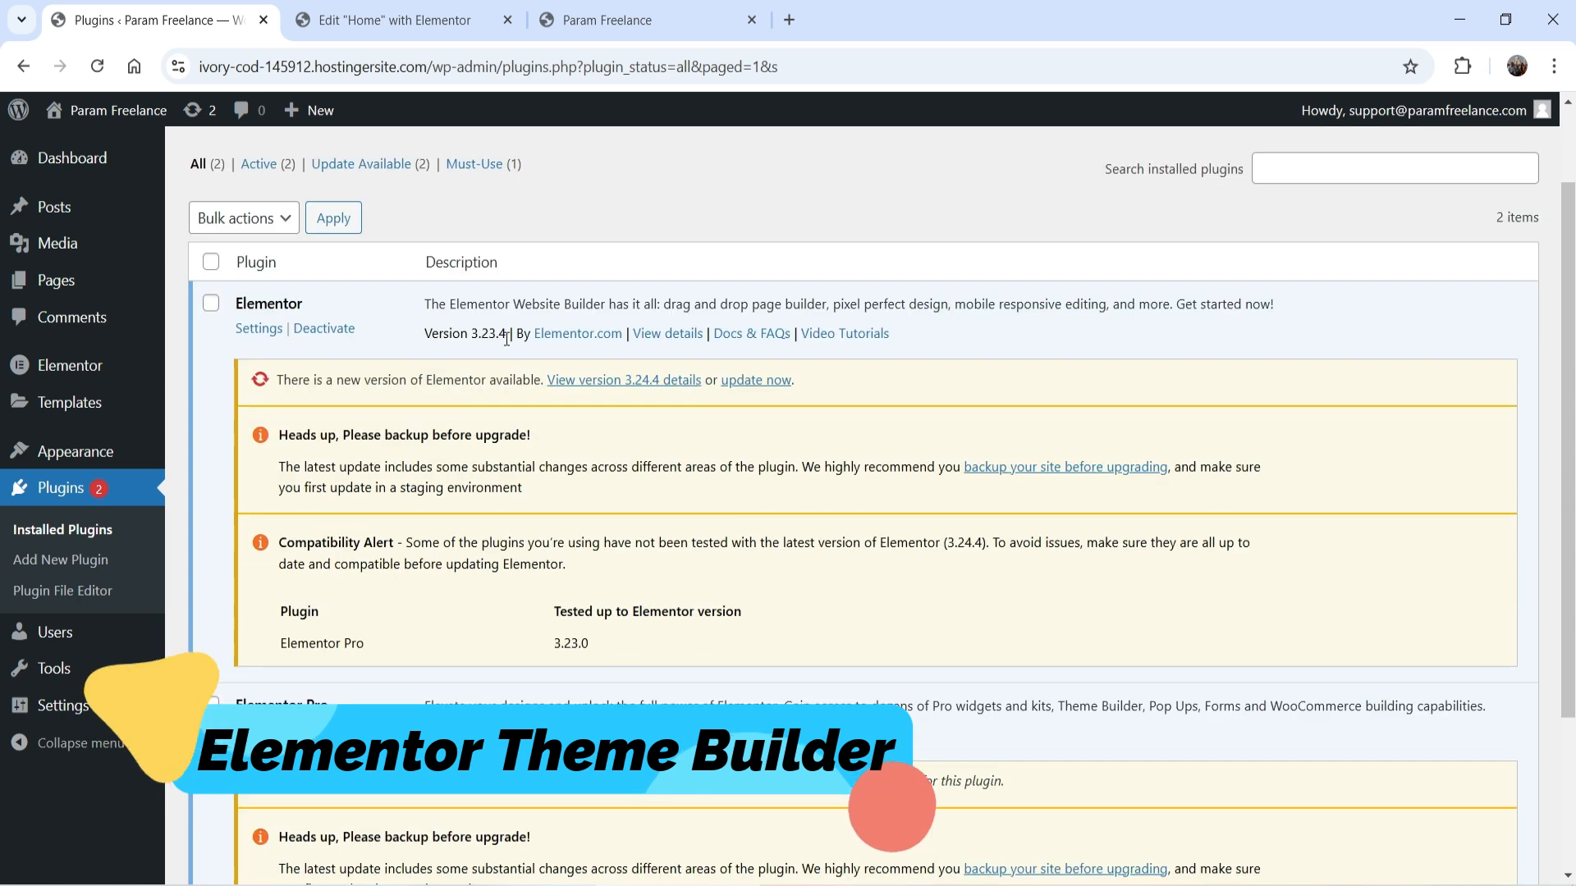
{"action": "scroll", "coordinate": [506, 338], "scroll_direction": "down", "scroll_amount": 2}
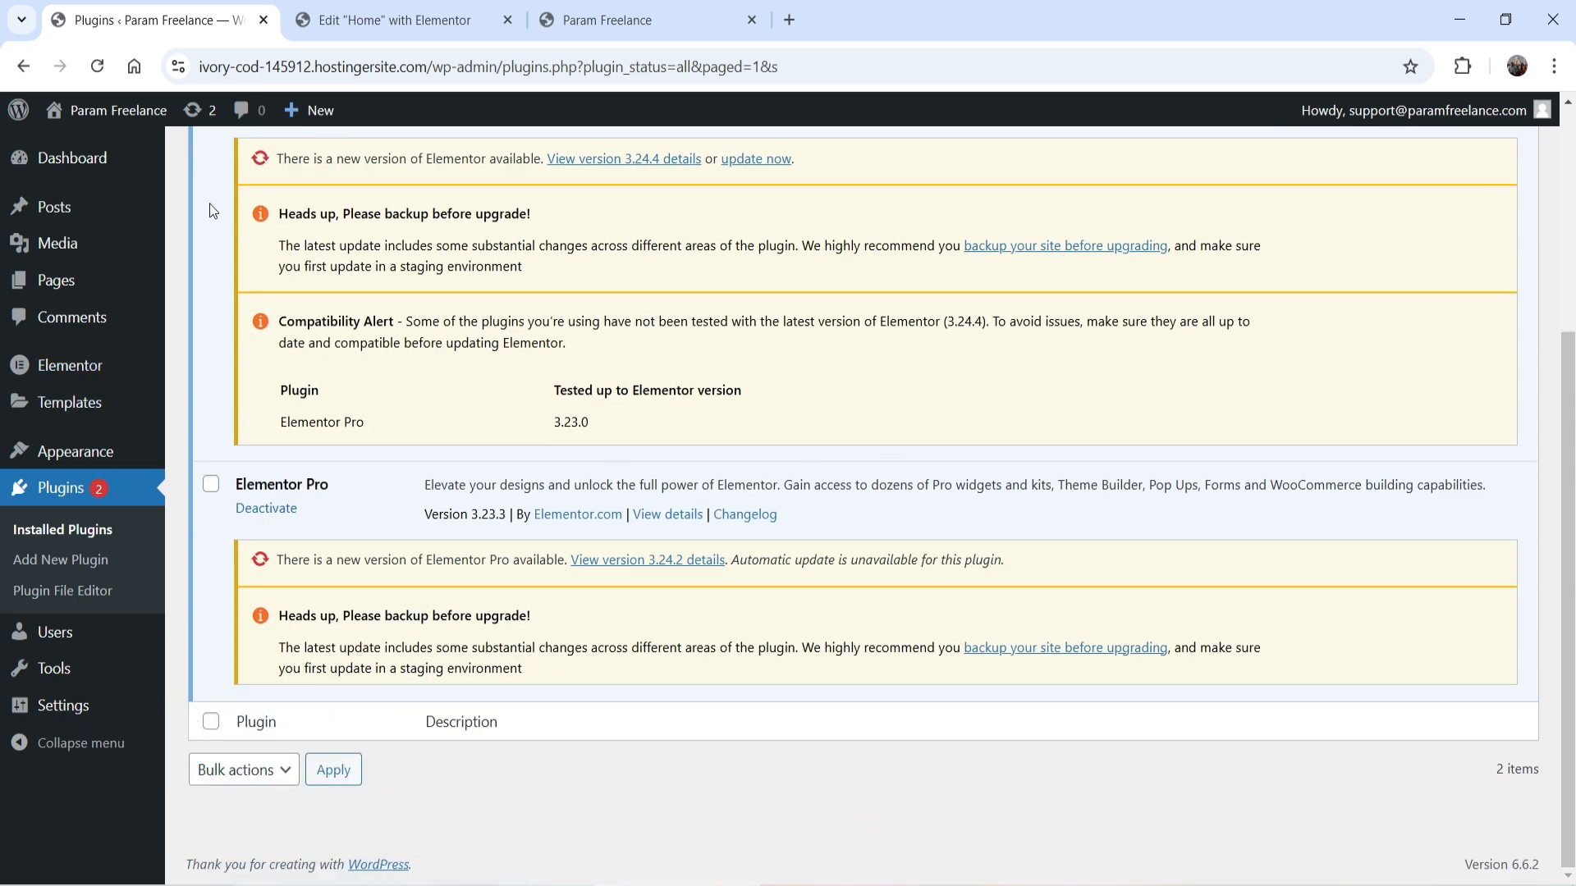
{"action": "mouse_move", "coordinate": [56, 378]}
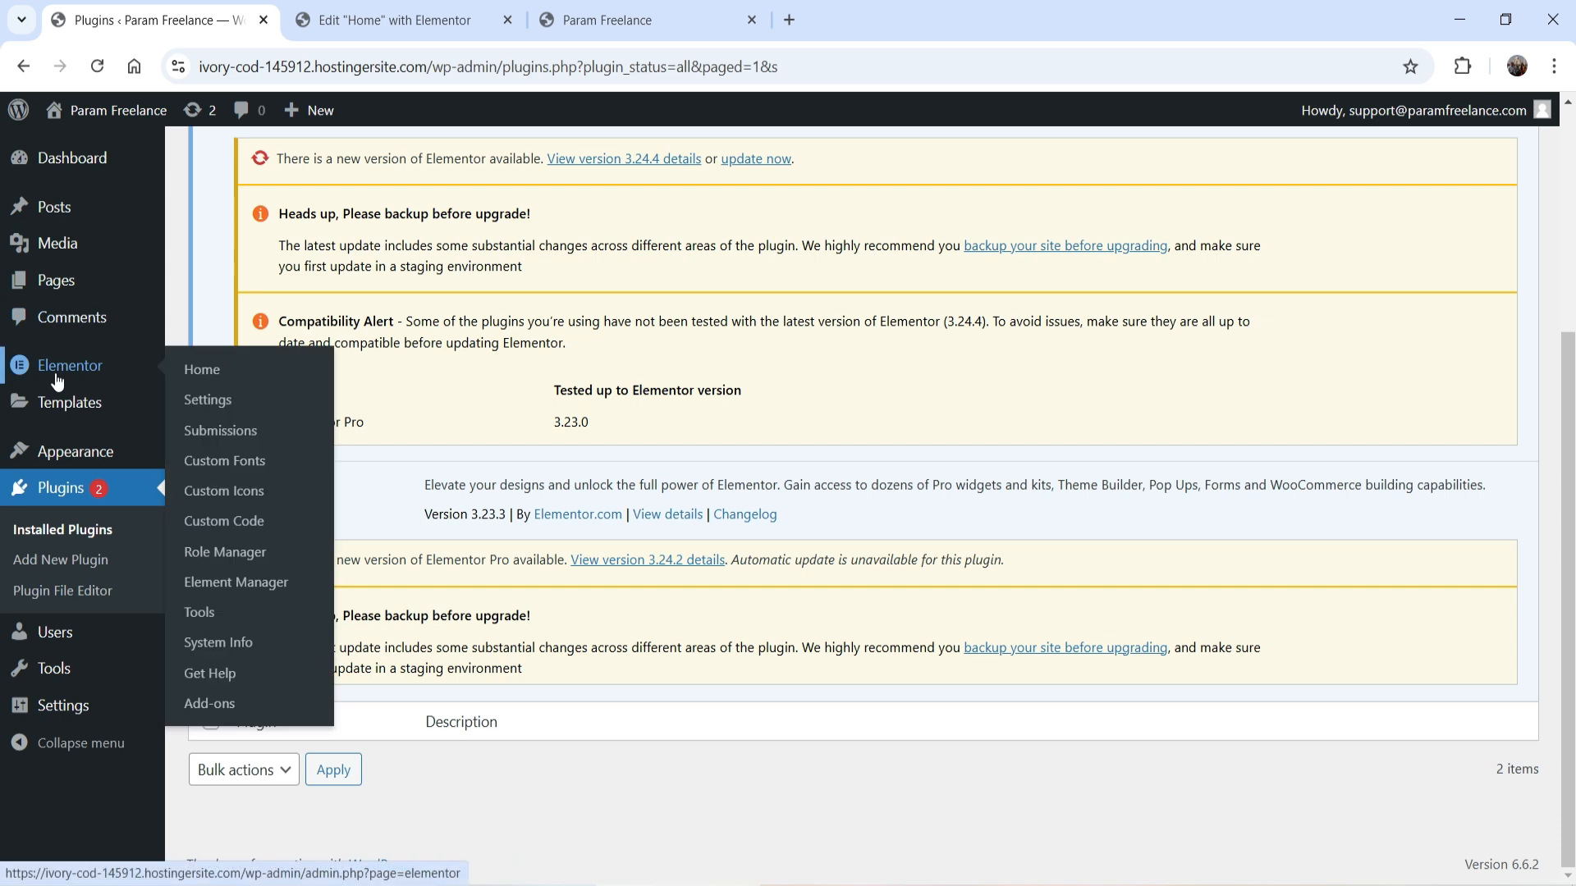
{"action": "left_click", "coordinate": [69, 367]}
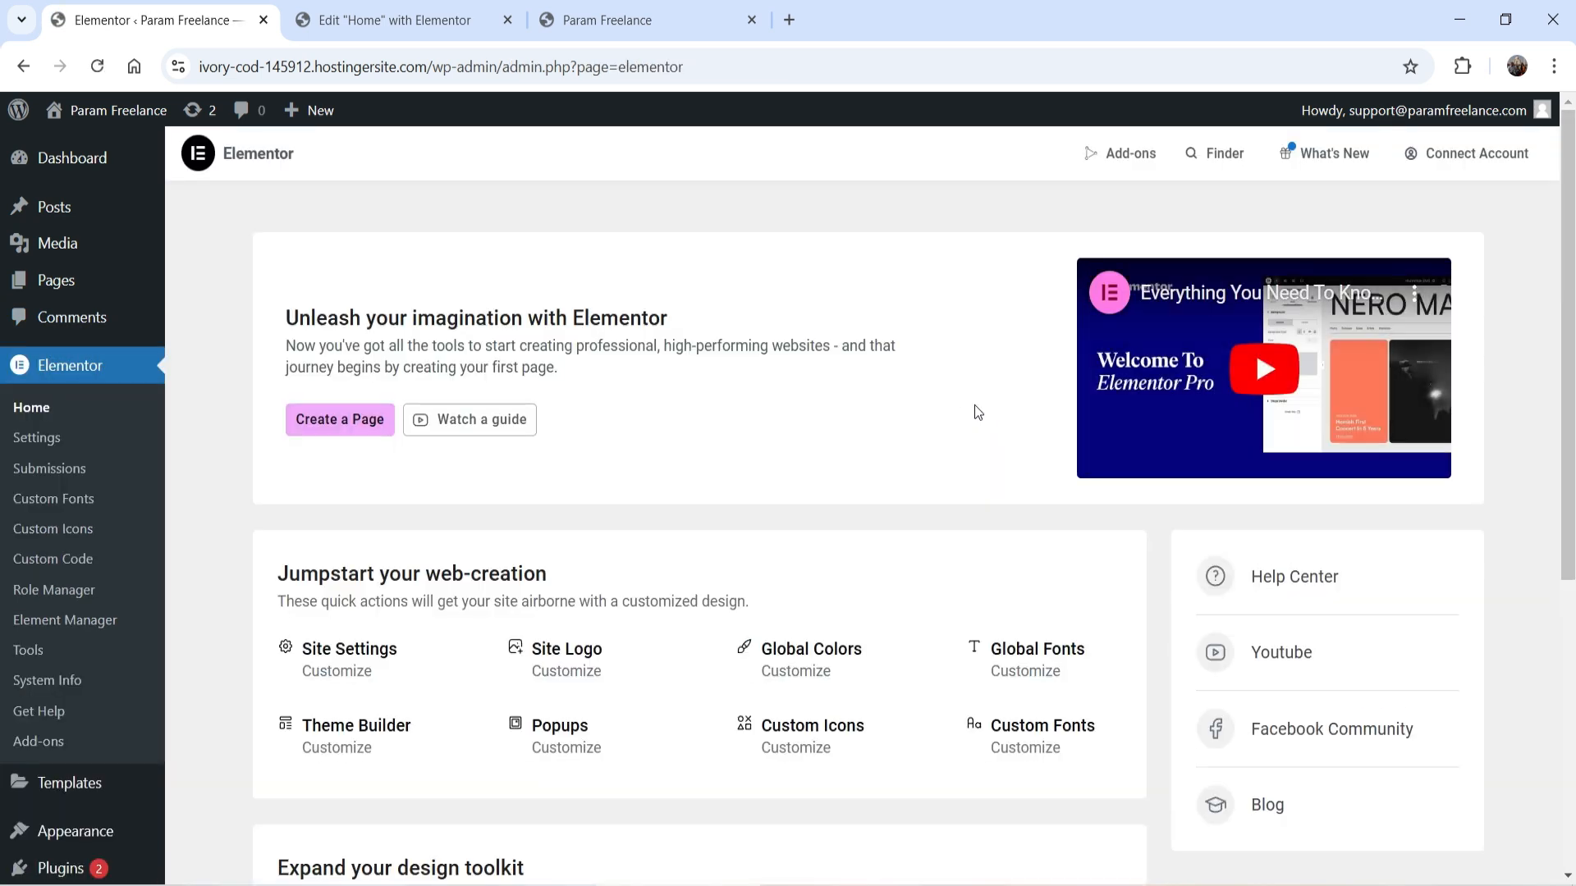
Step: Open the Site Settings customization from the Elementor home page in a separate browser tab and switch to it
{"action": "scroll", "coordinate": [867, 365], "scroll_direction": "down", "scroll_amount": 3}
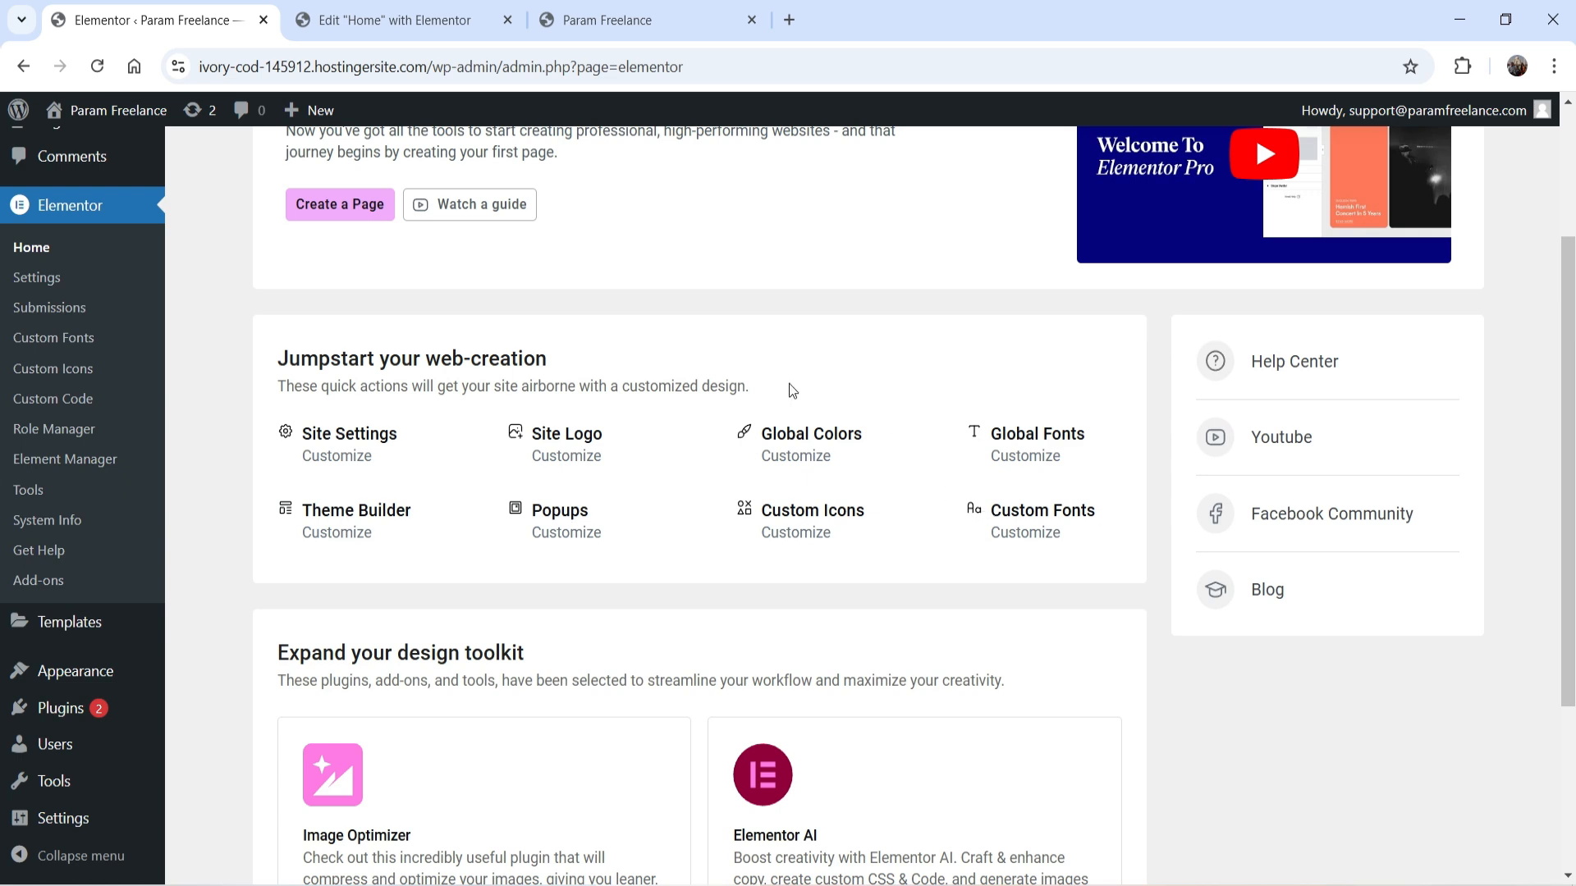
{"action": "right_click", "coordinate": [351, 458]}
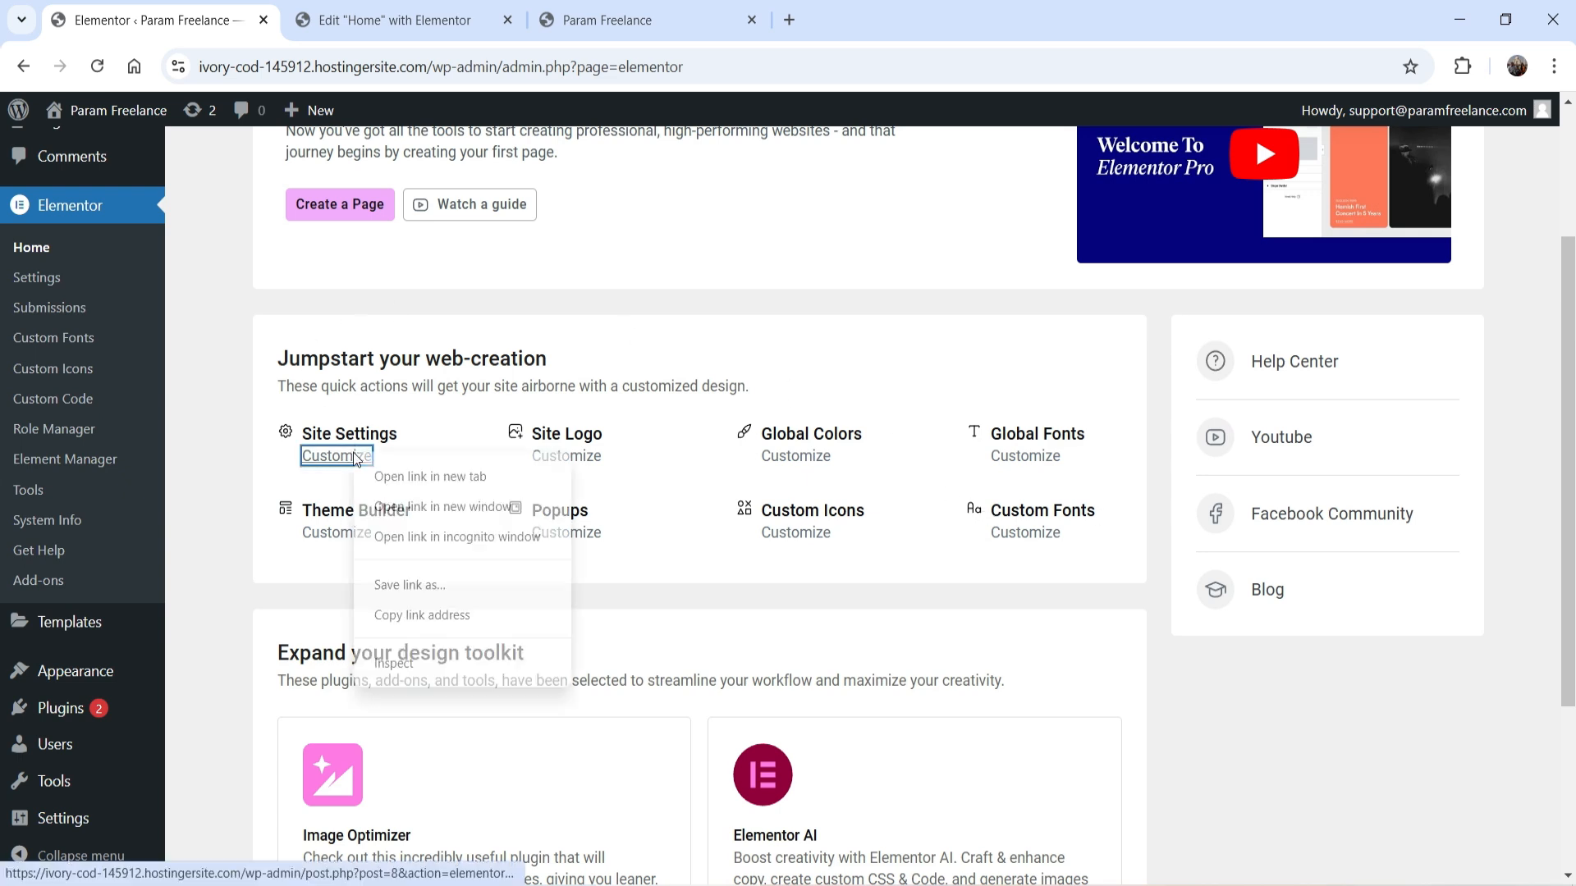
{"action": "key", "text": "Escape"}
{"action": "left_click", "coordinate": [363, 25]}
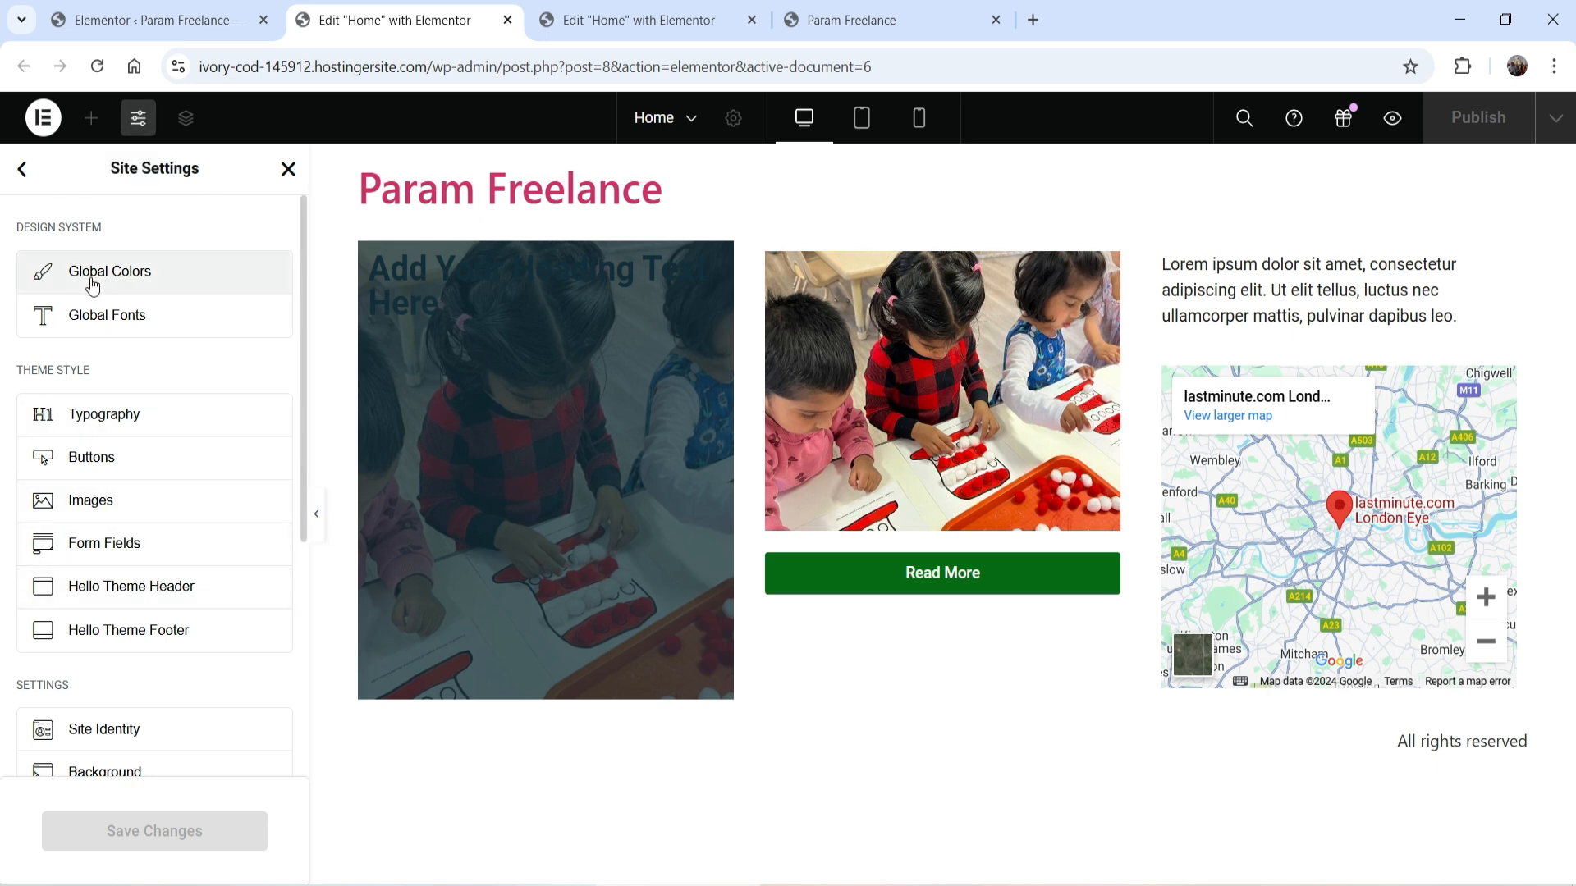
Step: Browse the font families offered for the Primary global font, and leave Global Fonts discarding any changes
{"action": "left_click", "coordinate": [128, 316]}
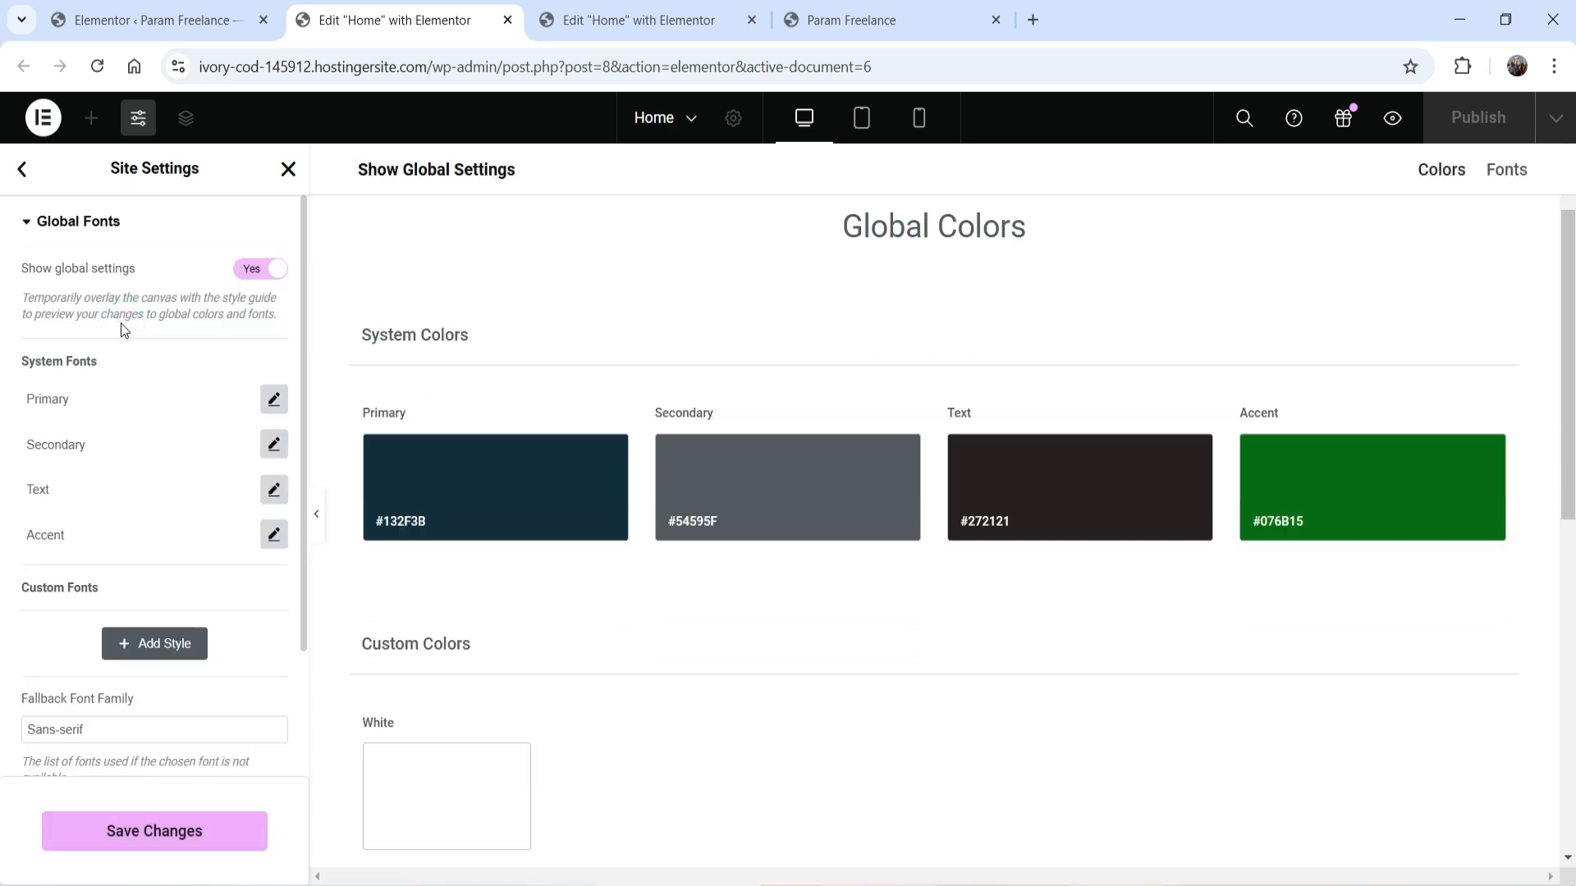
{"action": "left_click", "coordinate": [274, 402]}
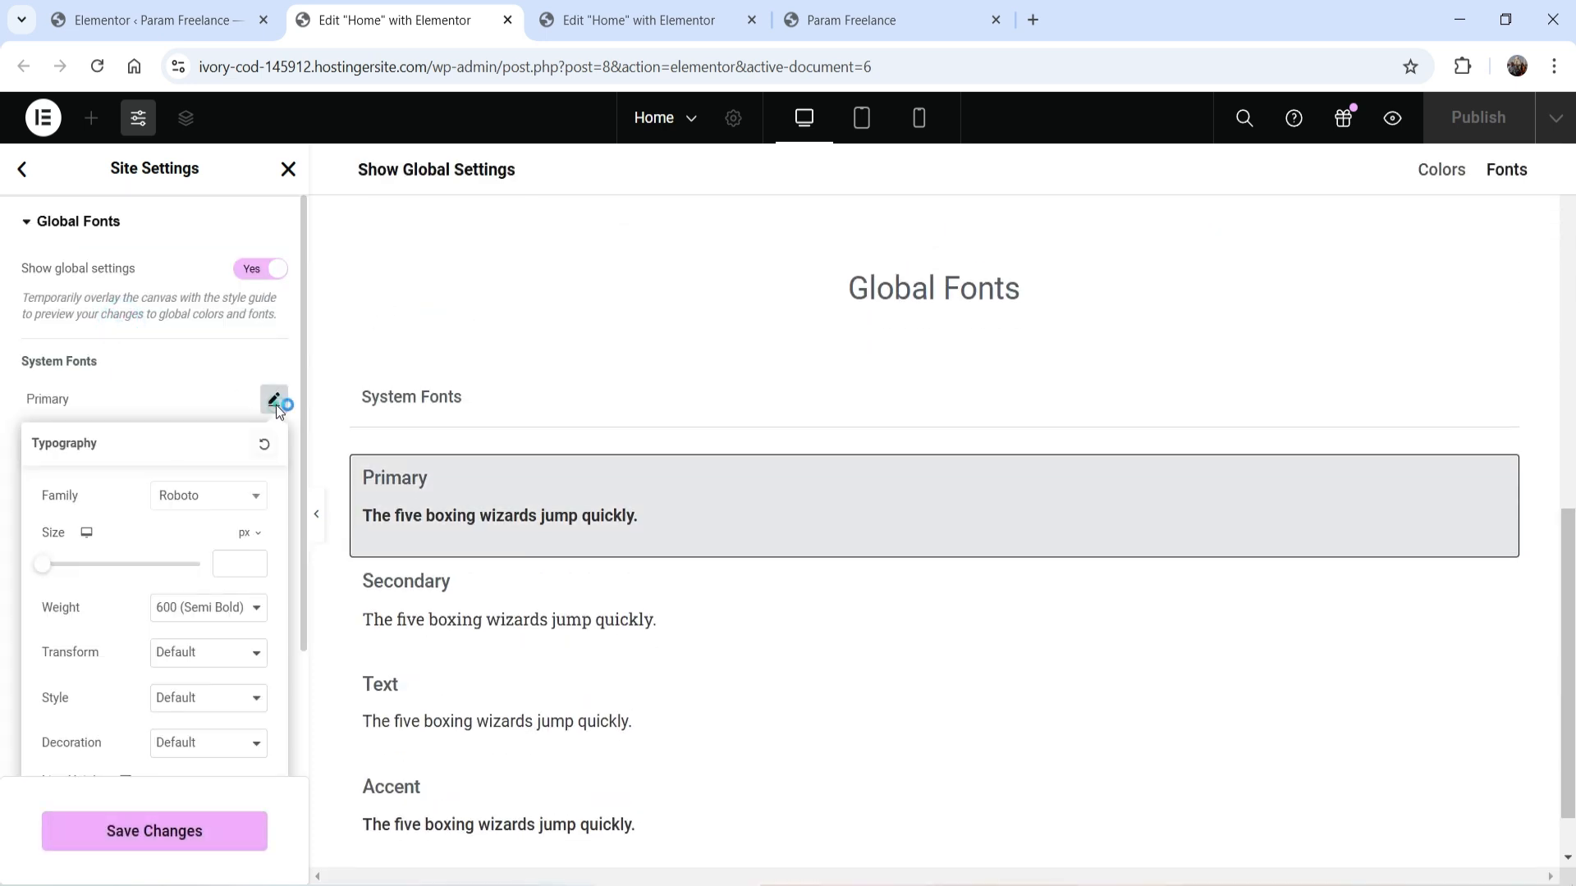
{"action": "left_click", "coordinate": [189, 496]}
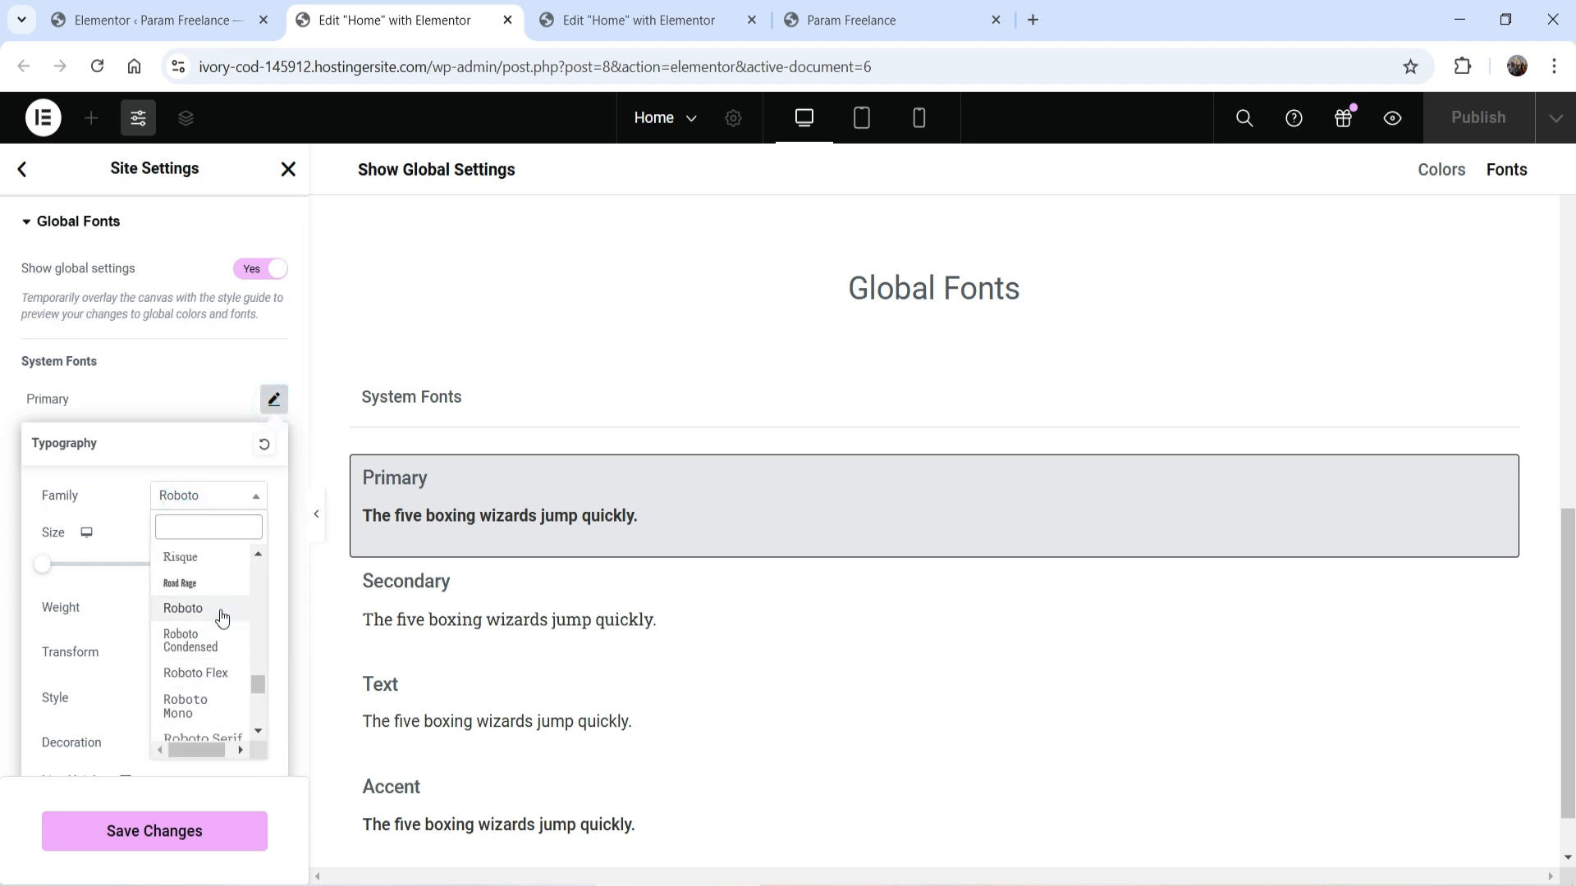
{"action": "scroll", "coordinate": [218, 616], "scroll_direction": "down", "scroll_amount": 5}
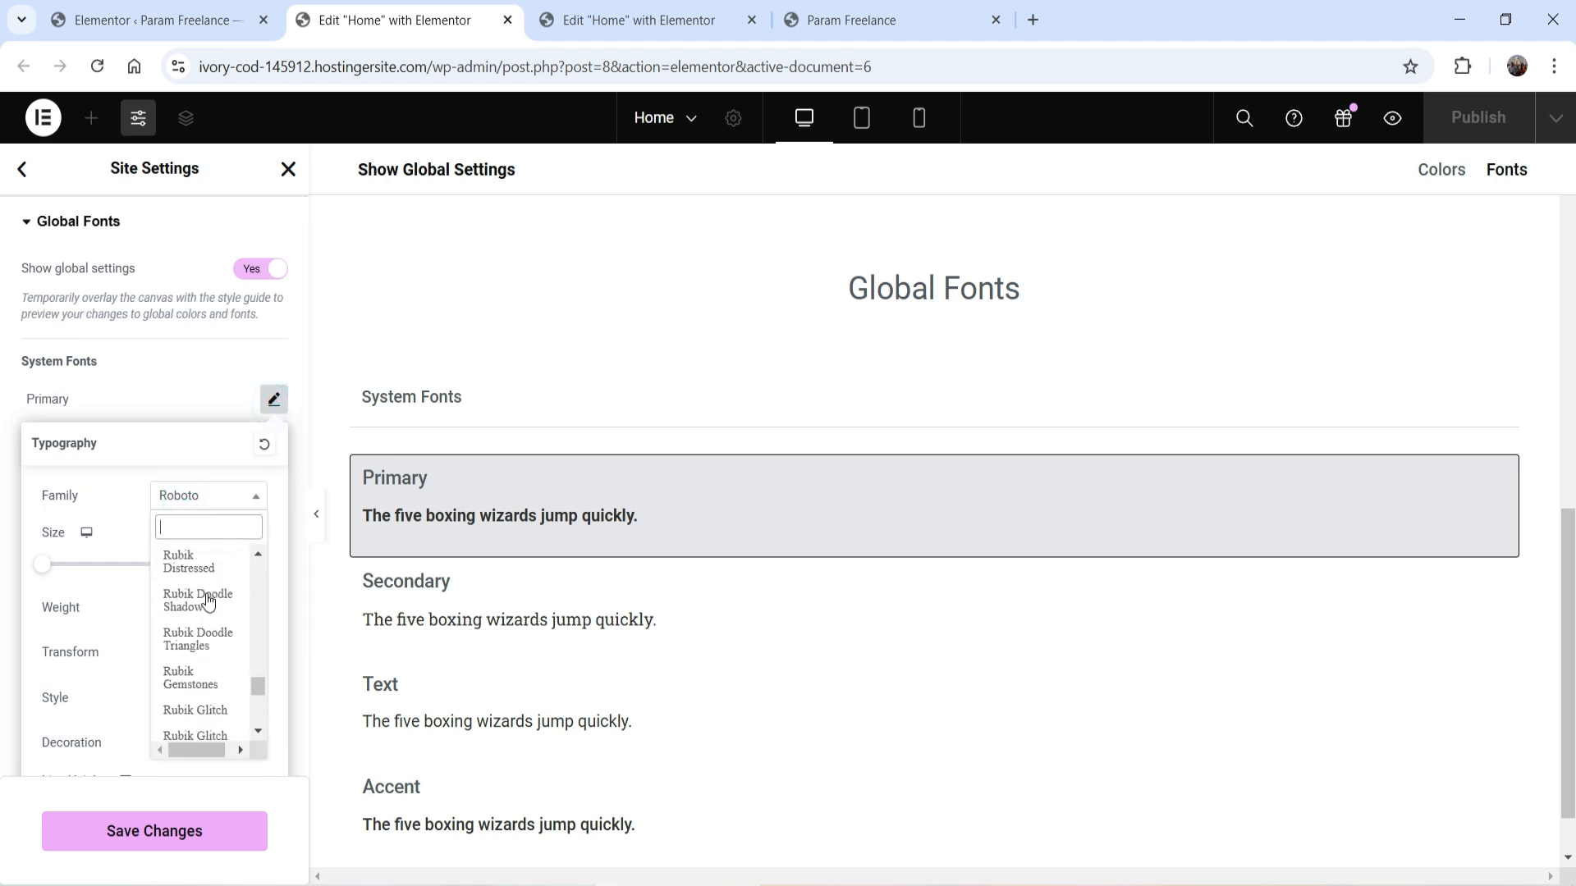
{"action": "left_click", "coordinate": [134, 386]}
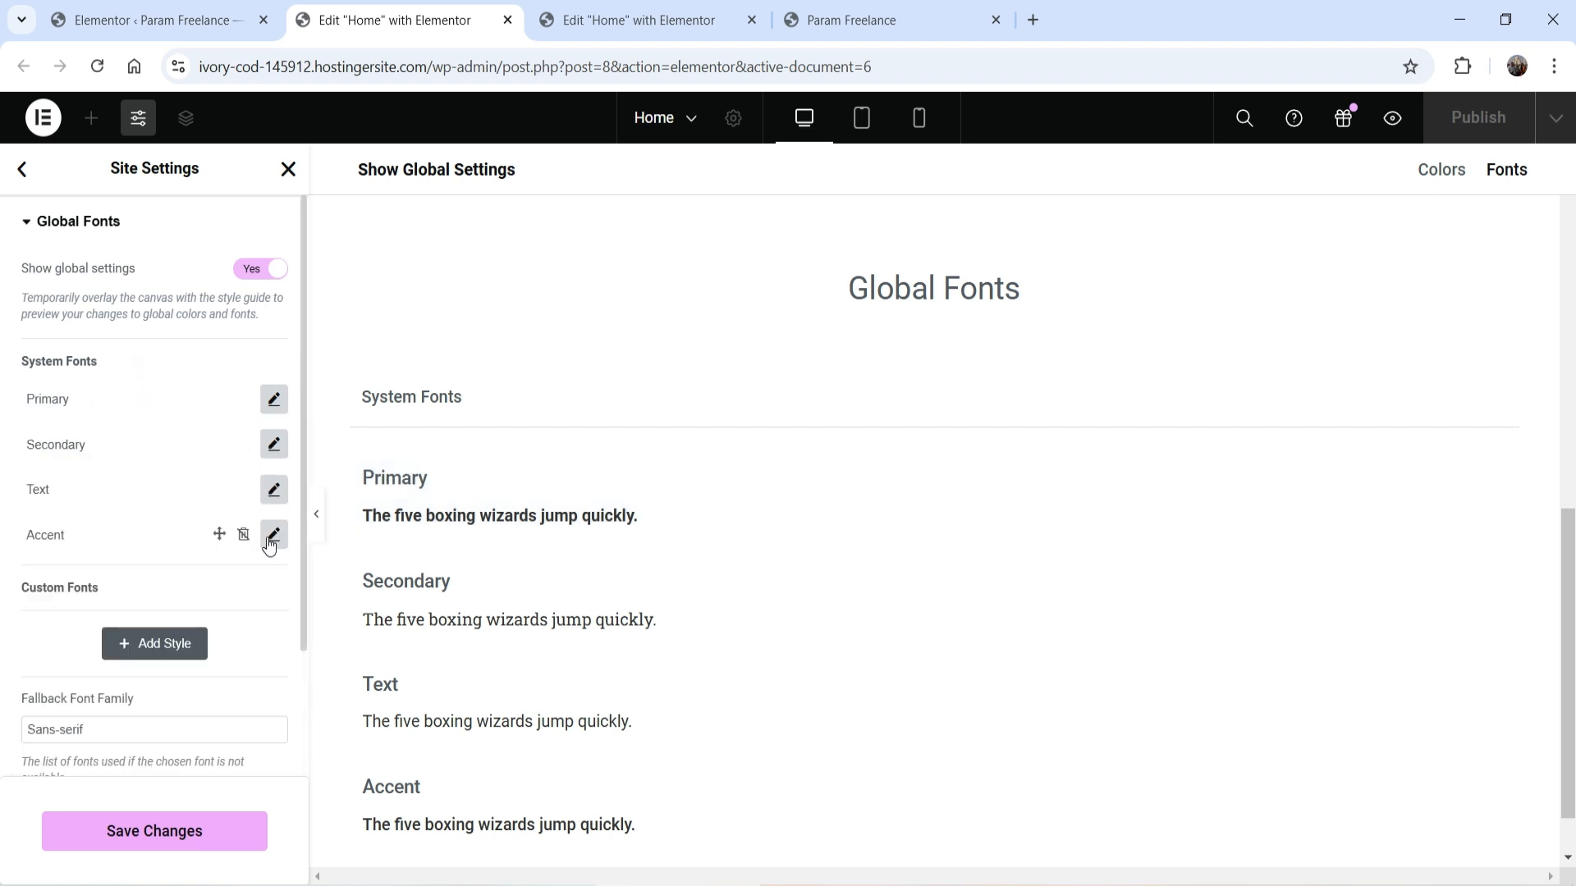
{"action": "left_click", "coordinate": [22, 169]}
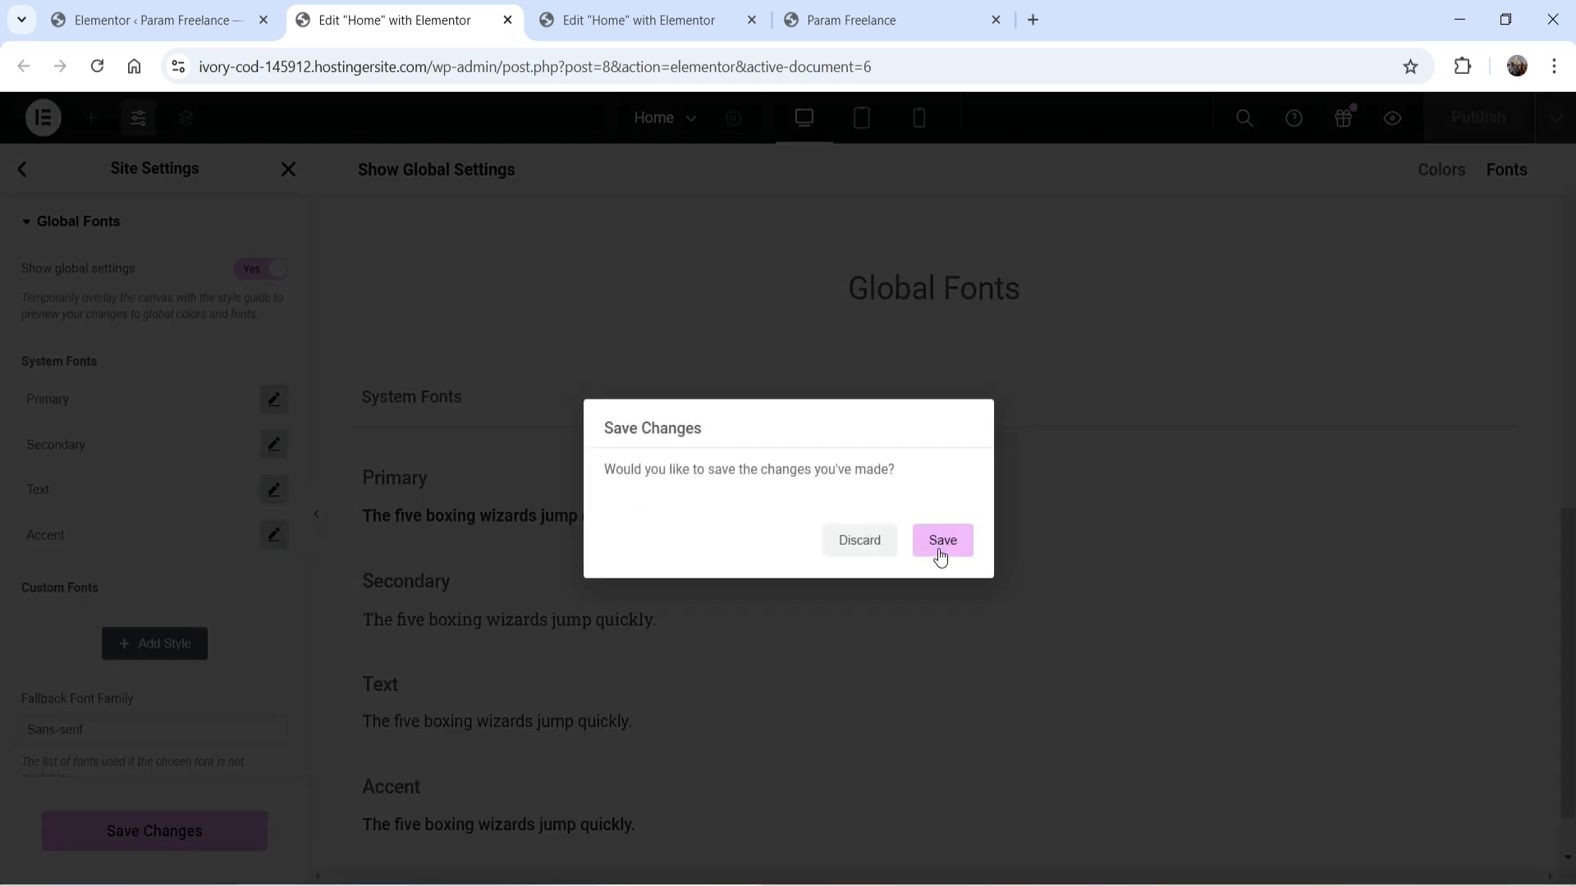
{"action": "left_click", "coordinate": [862, 543]}
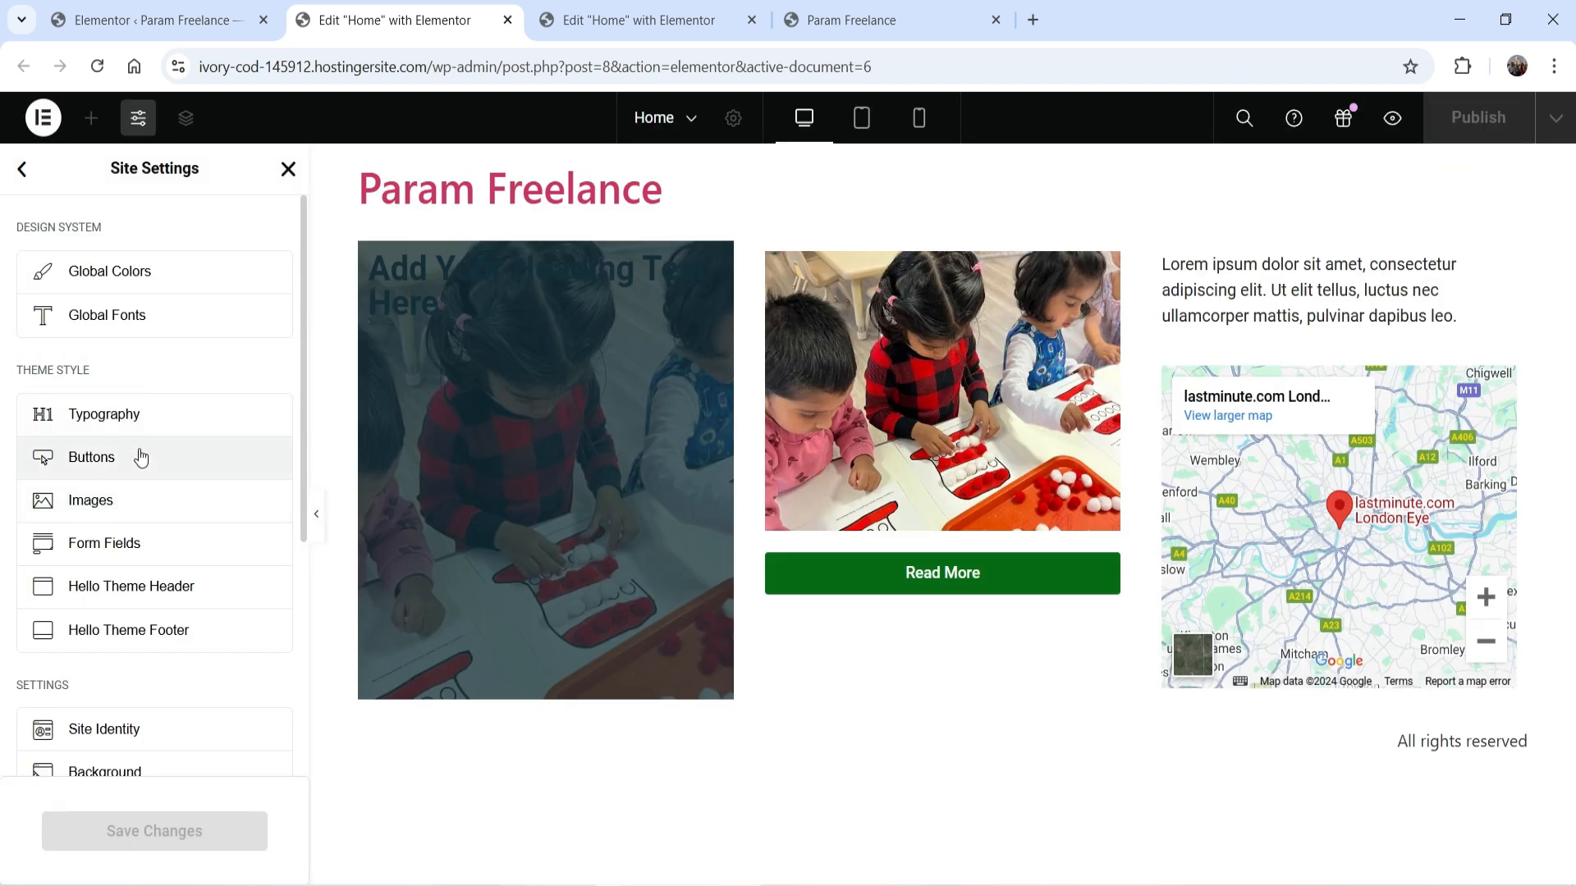
Step: In the theme style Typography settings, set the body text color to the Primary global color
{"action": "left_click", "coordinate": [141, 415]}
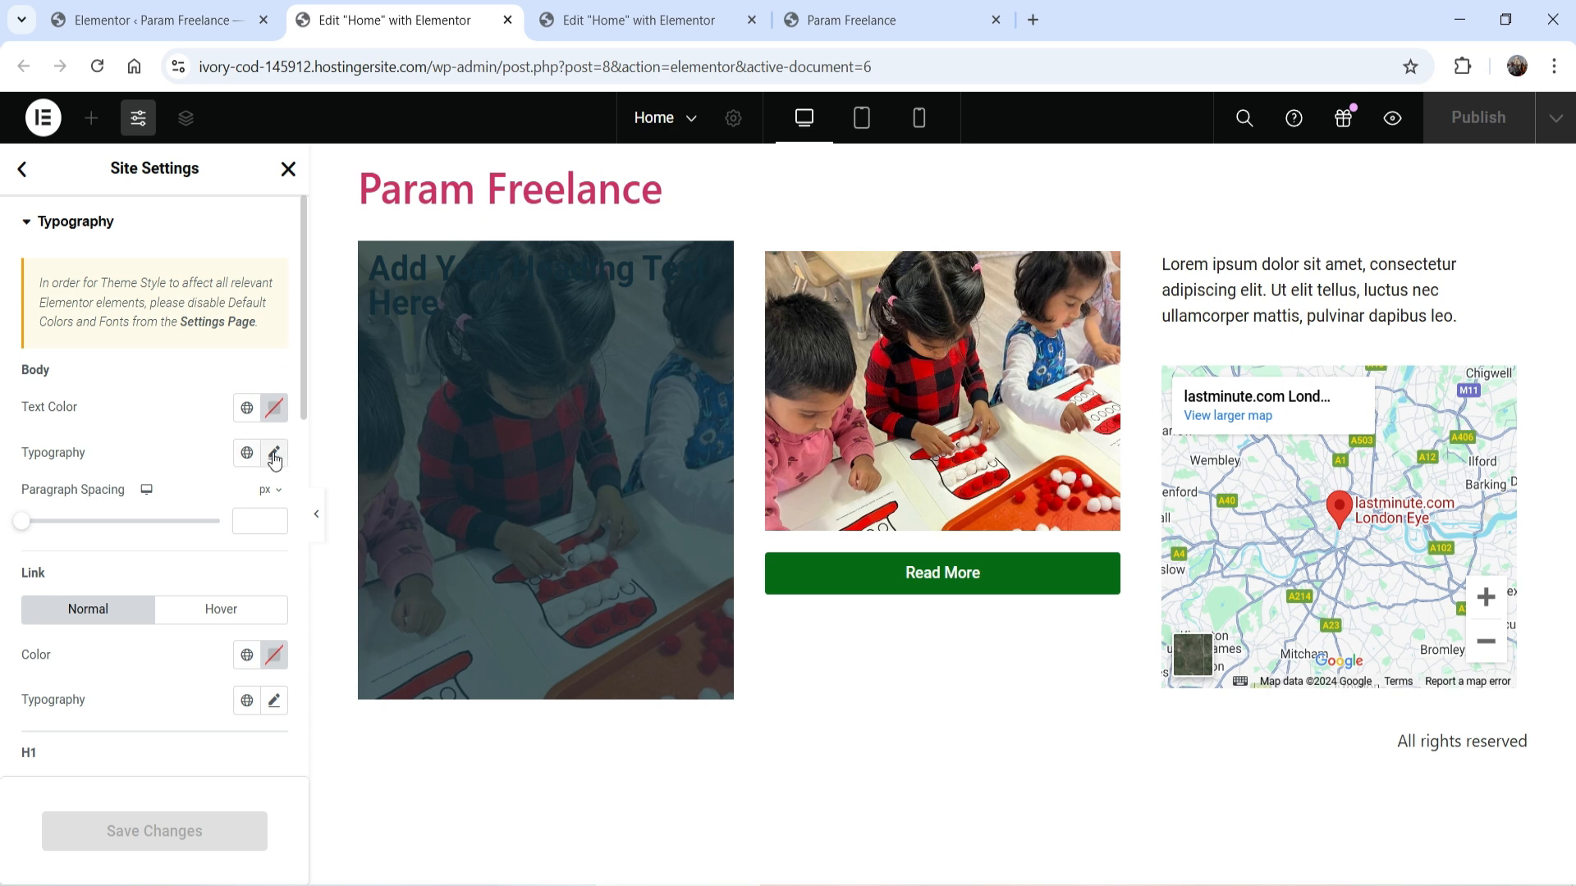
{"action": "left_click", "coordinate": [244, 410]}
{"action": "left_click", "coordinate": [91, 510]}
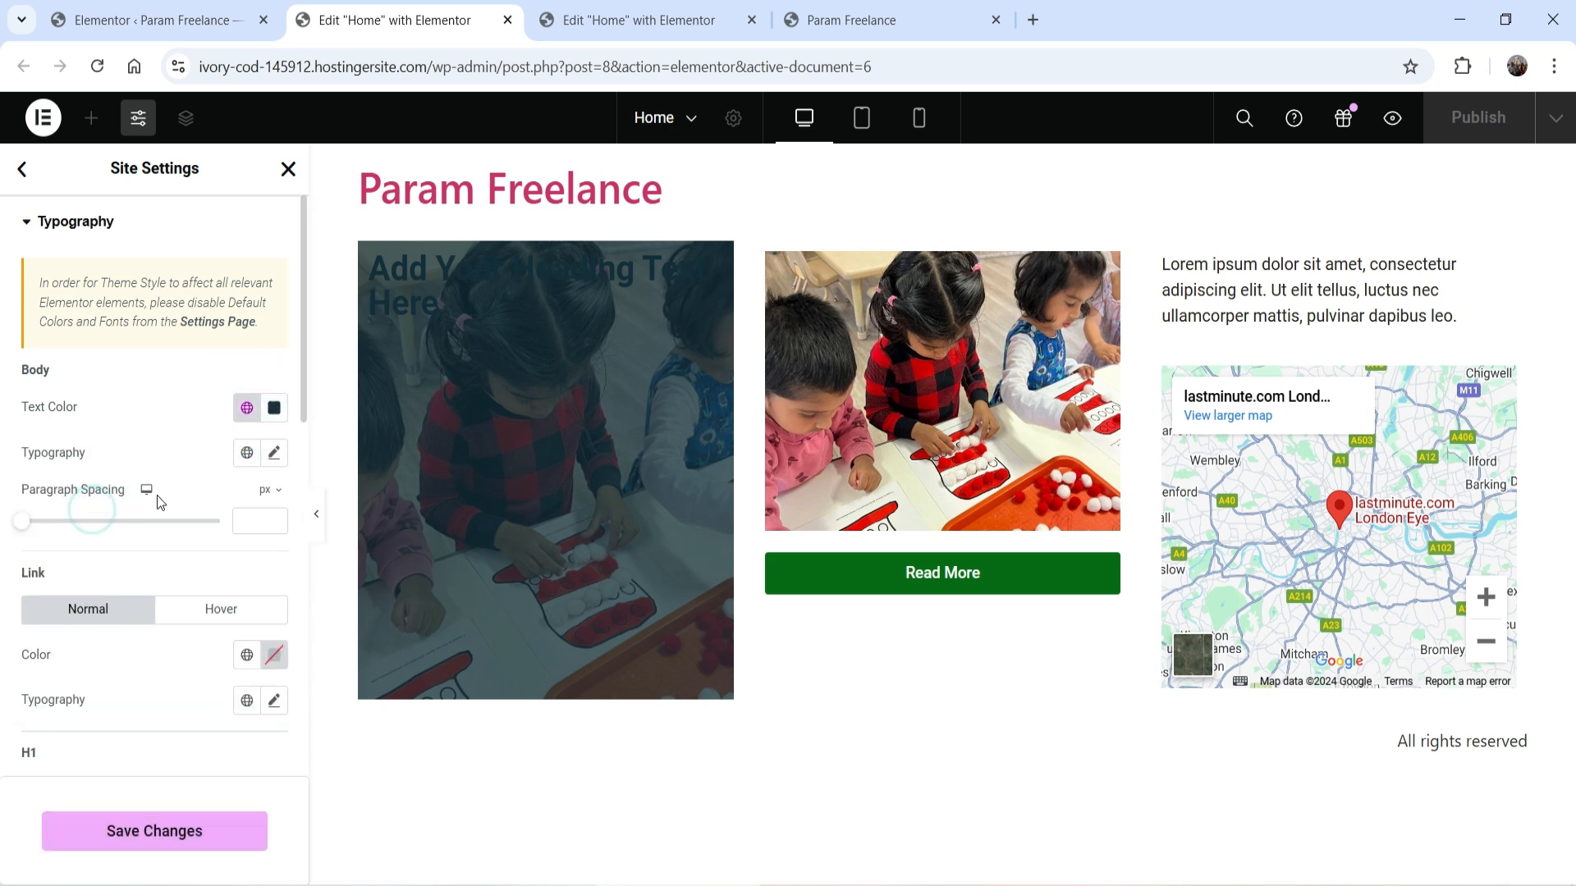
Step: Try the Accent global color on normal links, set the link color to Primary, and leave the Typography settings
{"action": "scroll", "coordinate": [152, 517], "scroll_direction": "down", "scroll_amount": 3}
{"action": "left_click", "coordinate": [246, 440]}
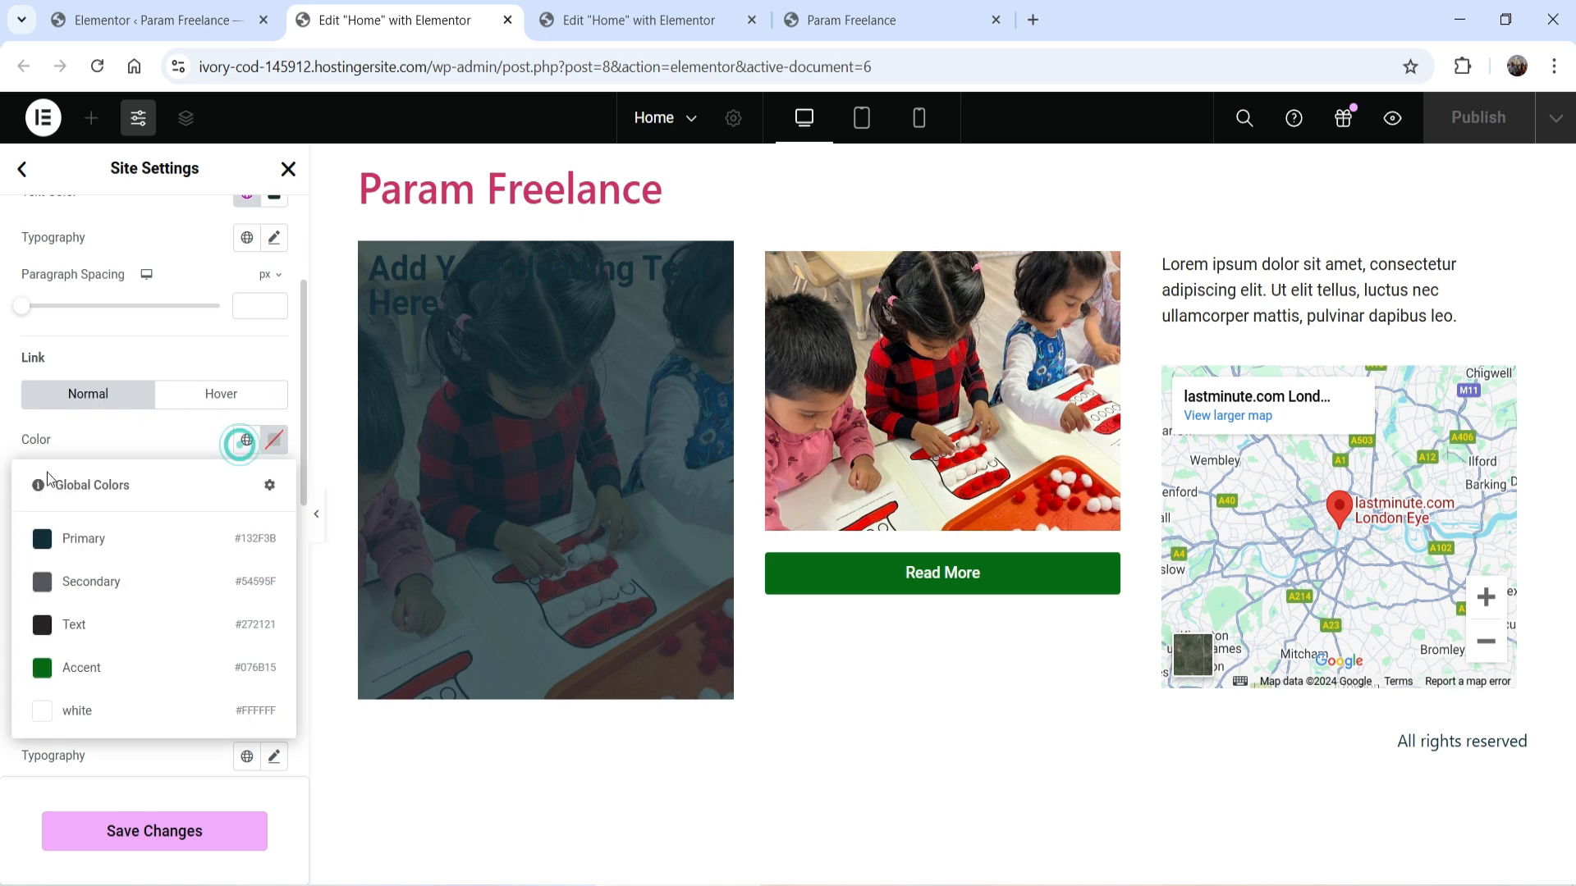
{"action": "left_click", "coordinate": [110, 658]}
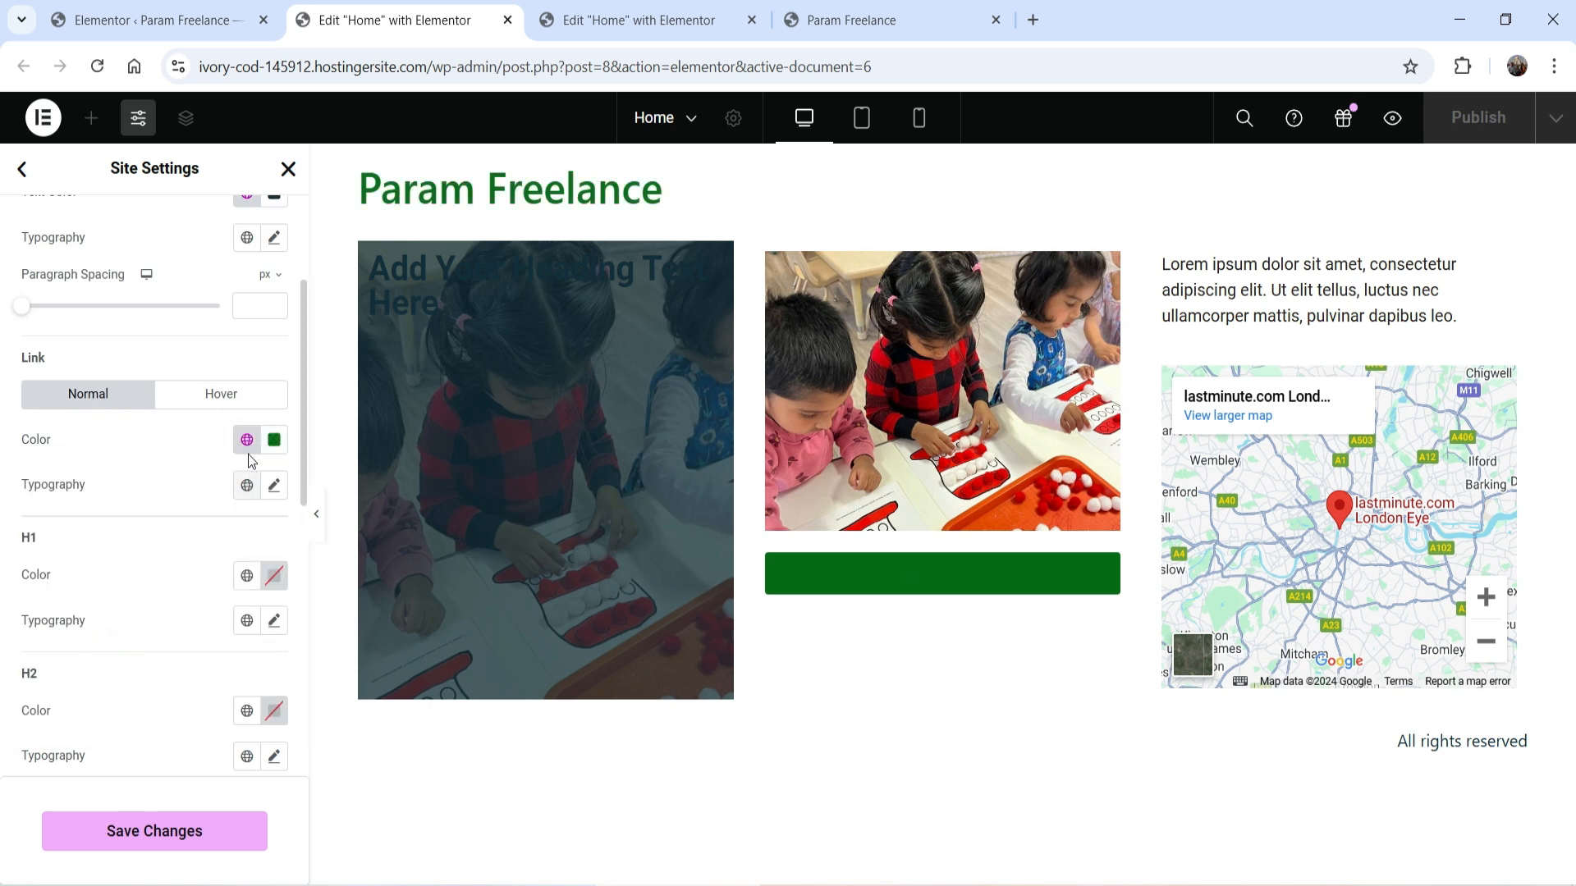
{"action": "left_click", "coordinate": [246, 440]}
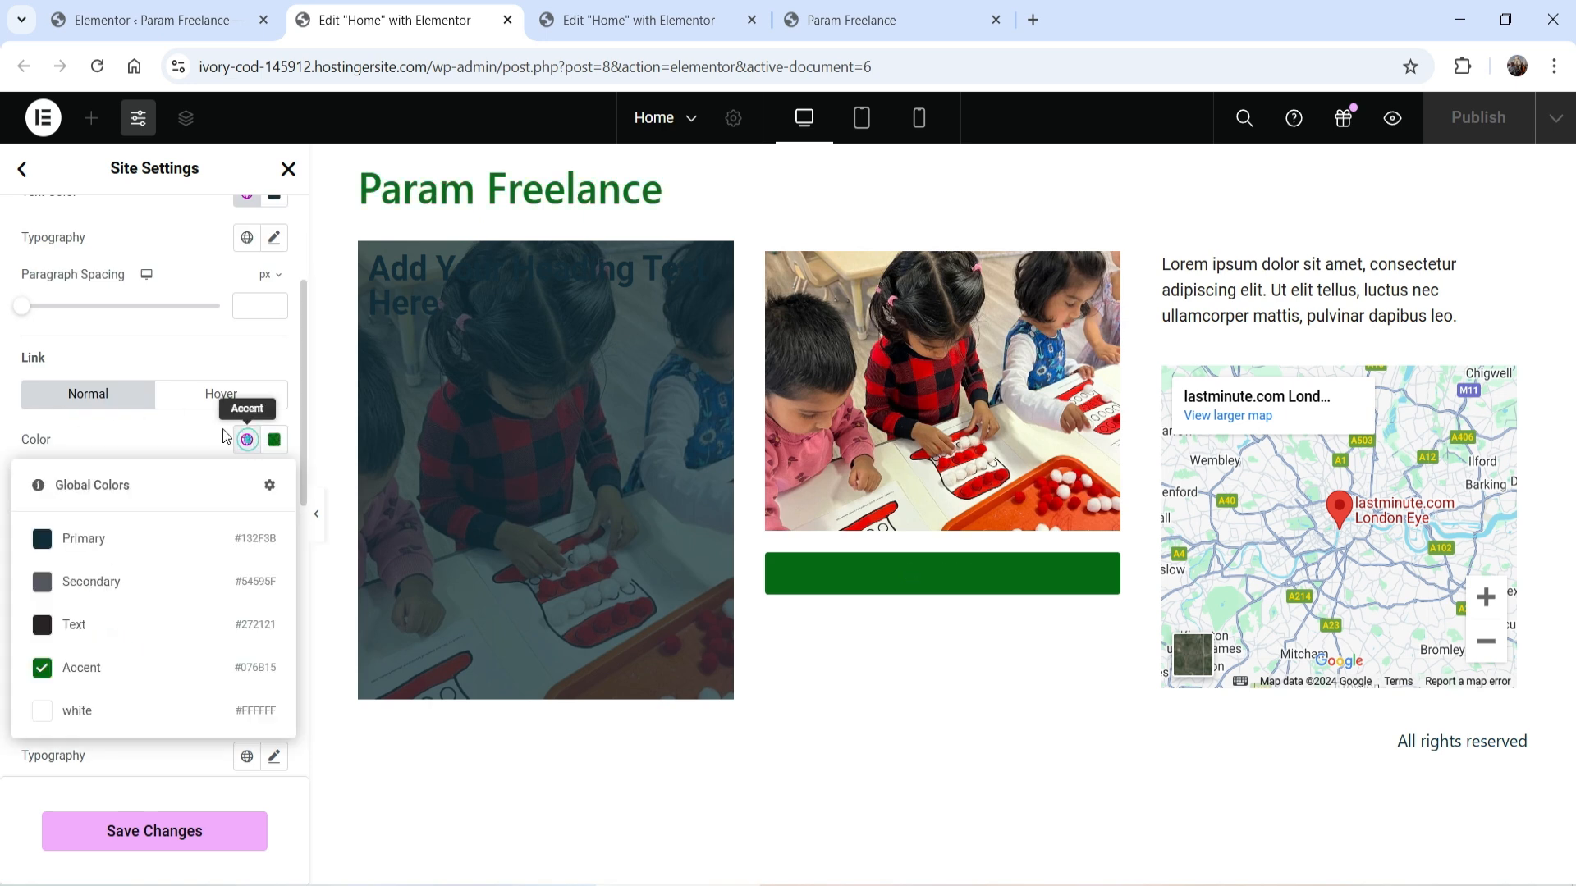
{"action": "left_click", "coordinate": [122, 708]}
{"action": "scroll", "coordinate": [212, 533], "scroll_direction": "down", "scroll_amount": 3}
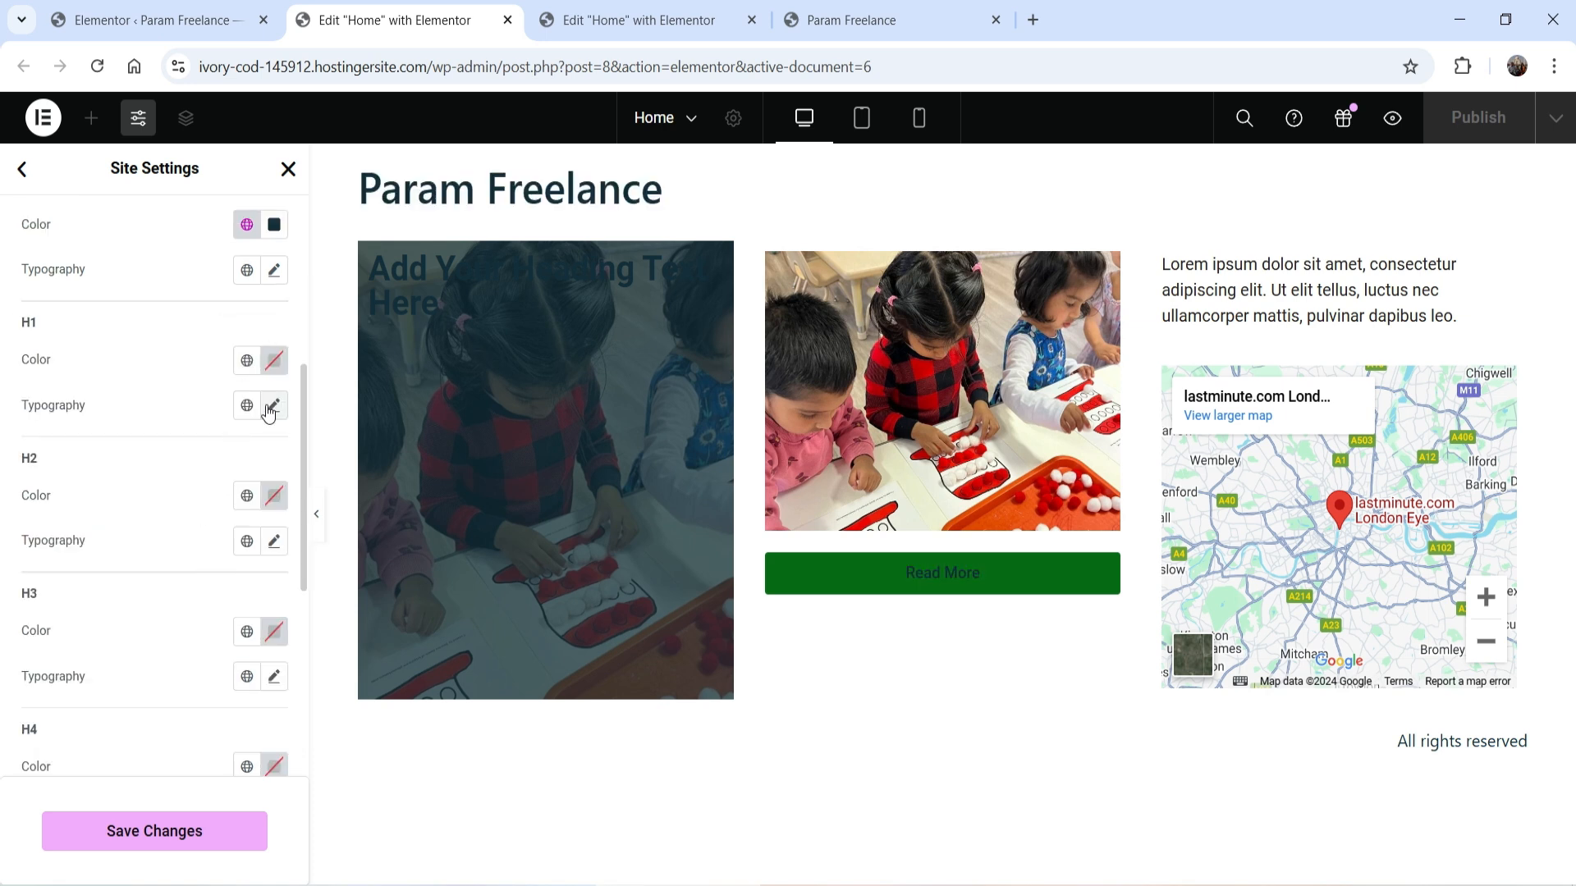
{"action": "scroll", "coordinate": [100, 381], "scroll_direction": "down", "scroll_amount": 6}
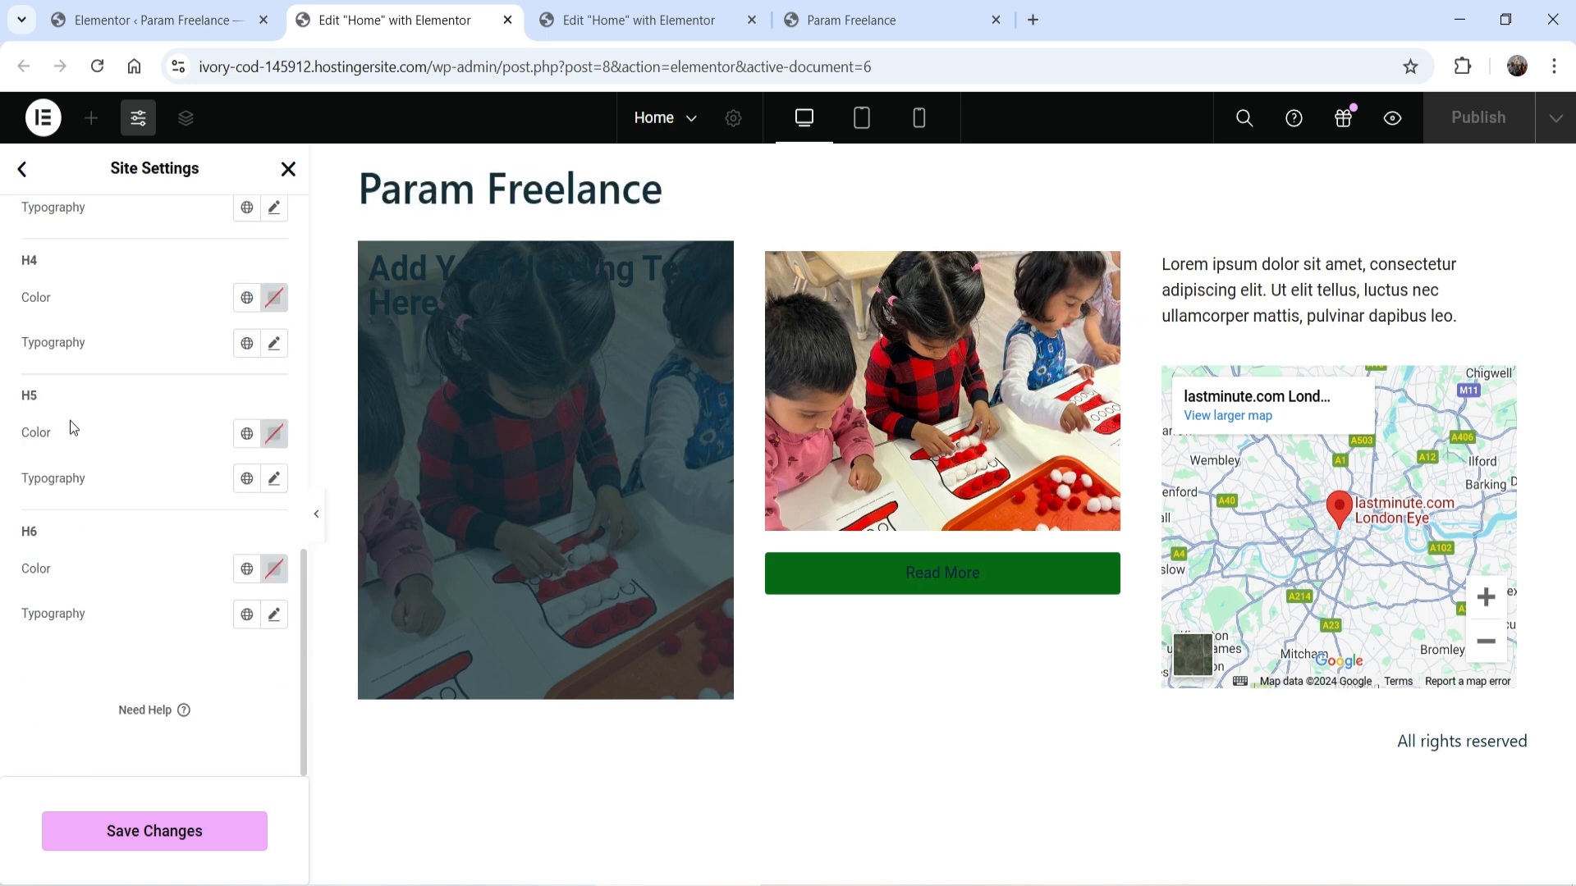
{"action": "scroll", "coordinate": [185, 578], "scroll_direction": "up", "scroll_amount": 11}
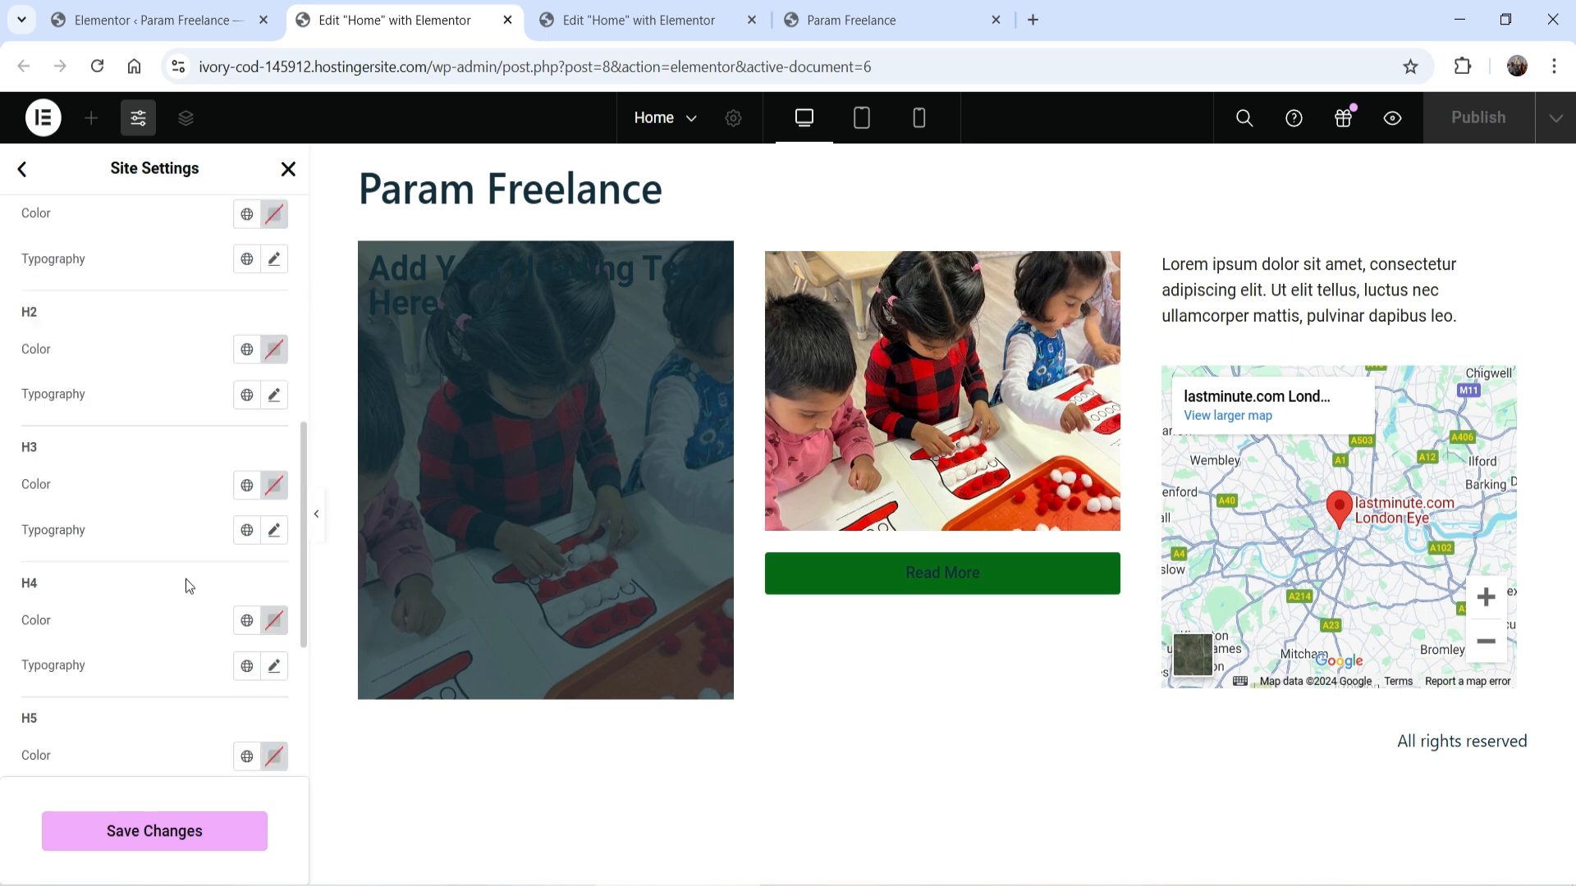
{"action": "left_click", "coordinate": [22, 170]}
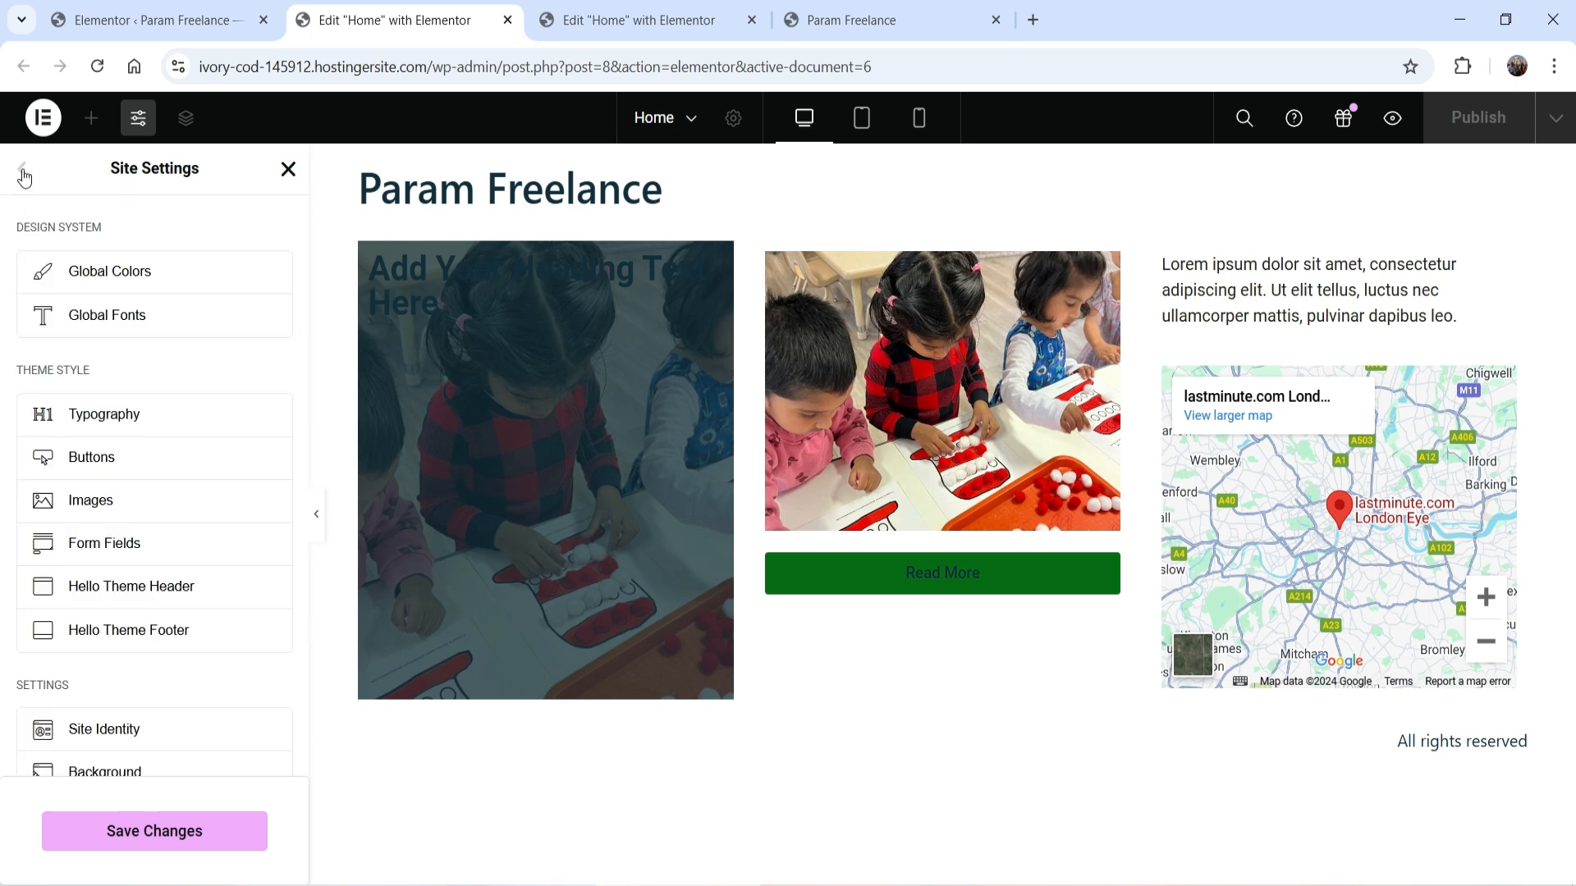
Step: In the theme style Buttons settings, set the normal background color to a custom dark navy blue
{"action": "left_click", "coordinate": [132, 458]}
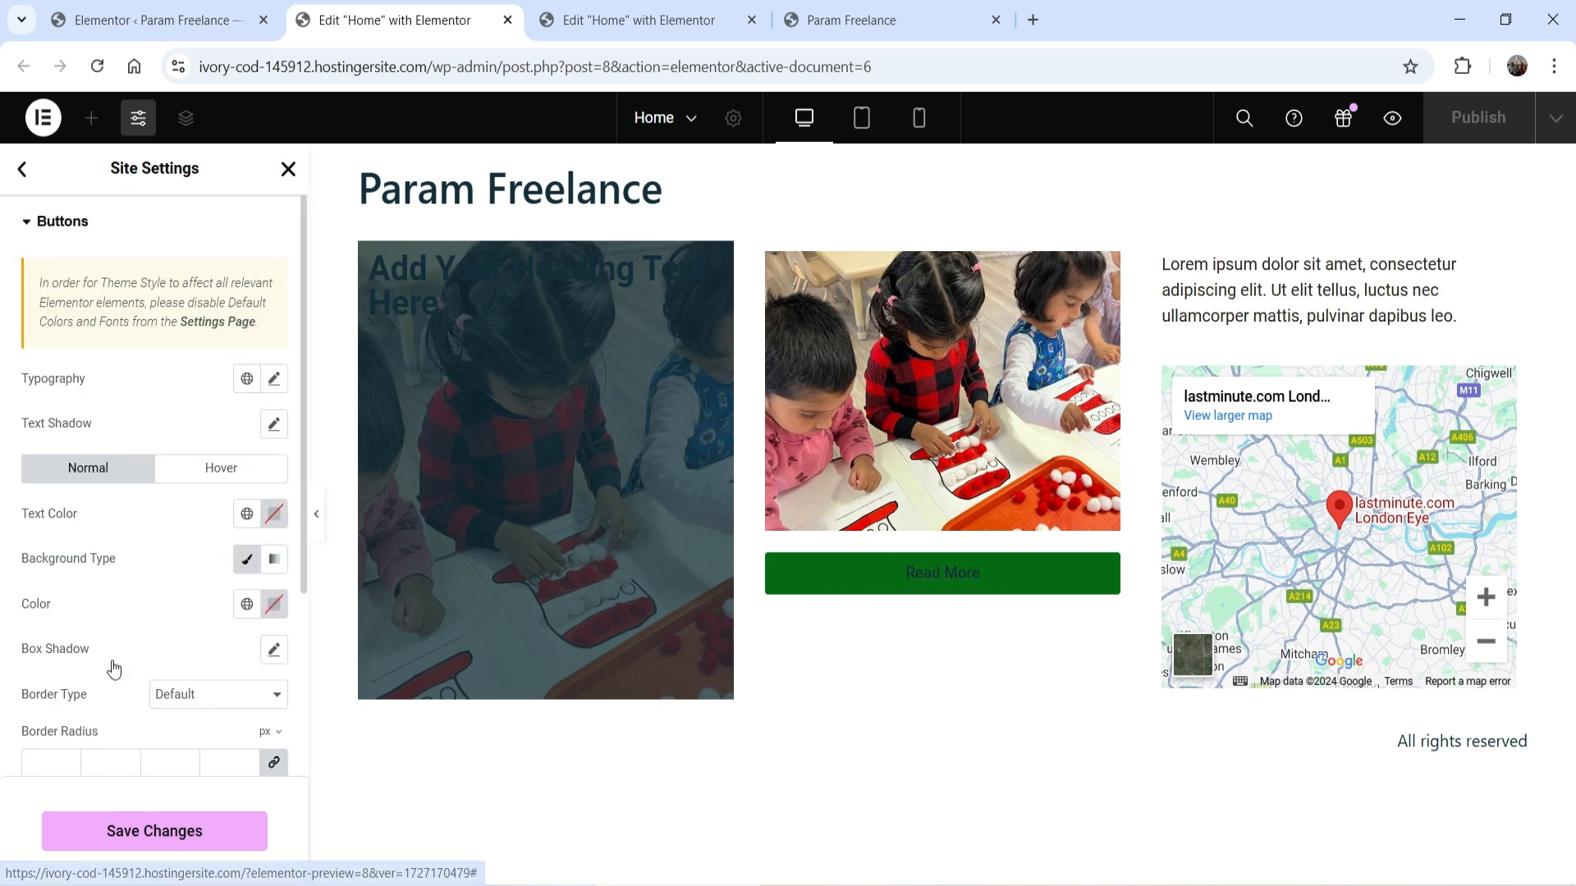
{"action": "left_click", "coordinate": [246, 604]}
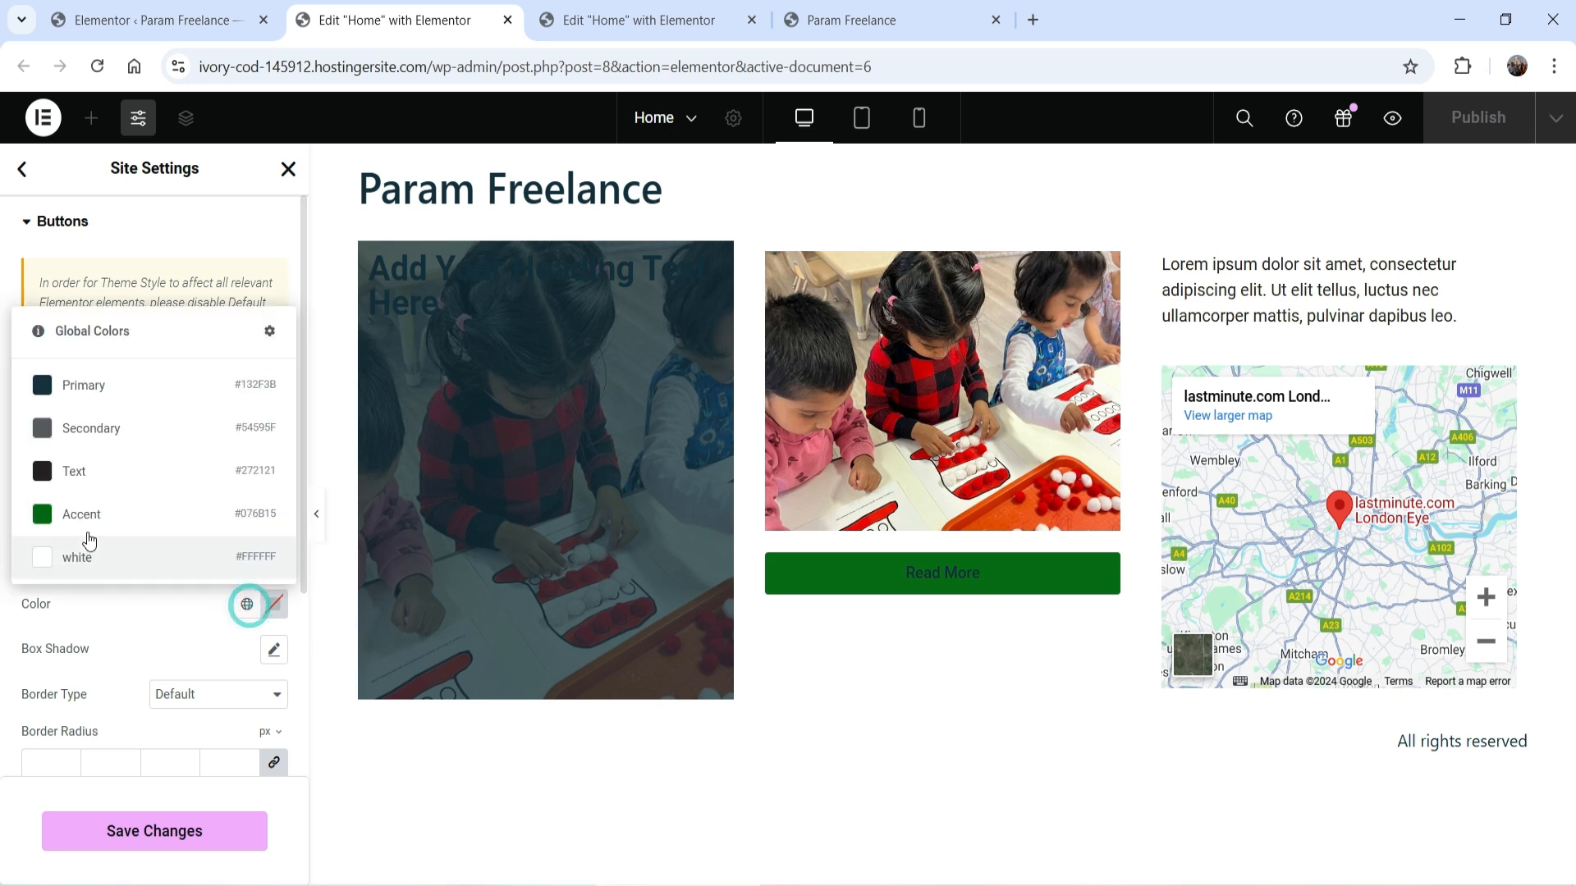
{"action": "left_click", "coordinate": [273, 612]}
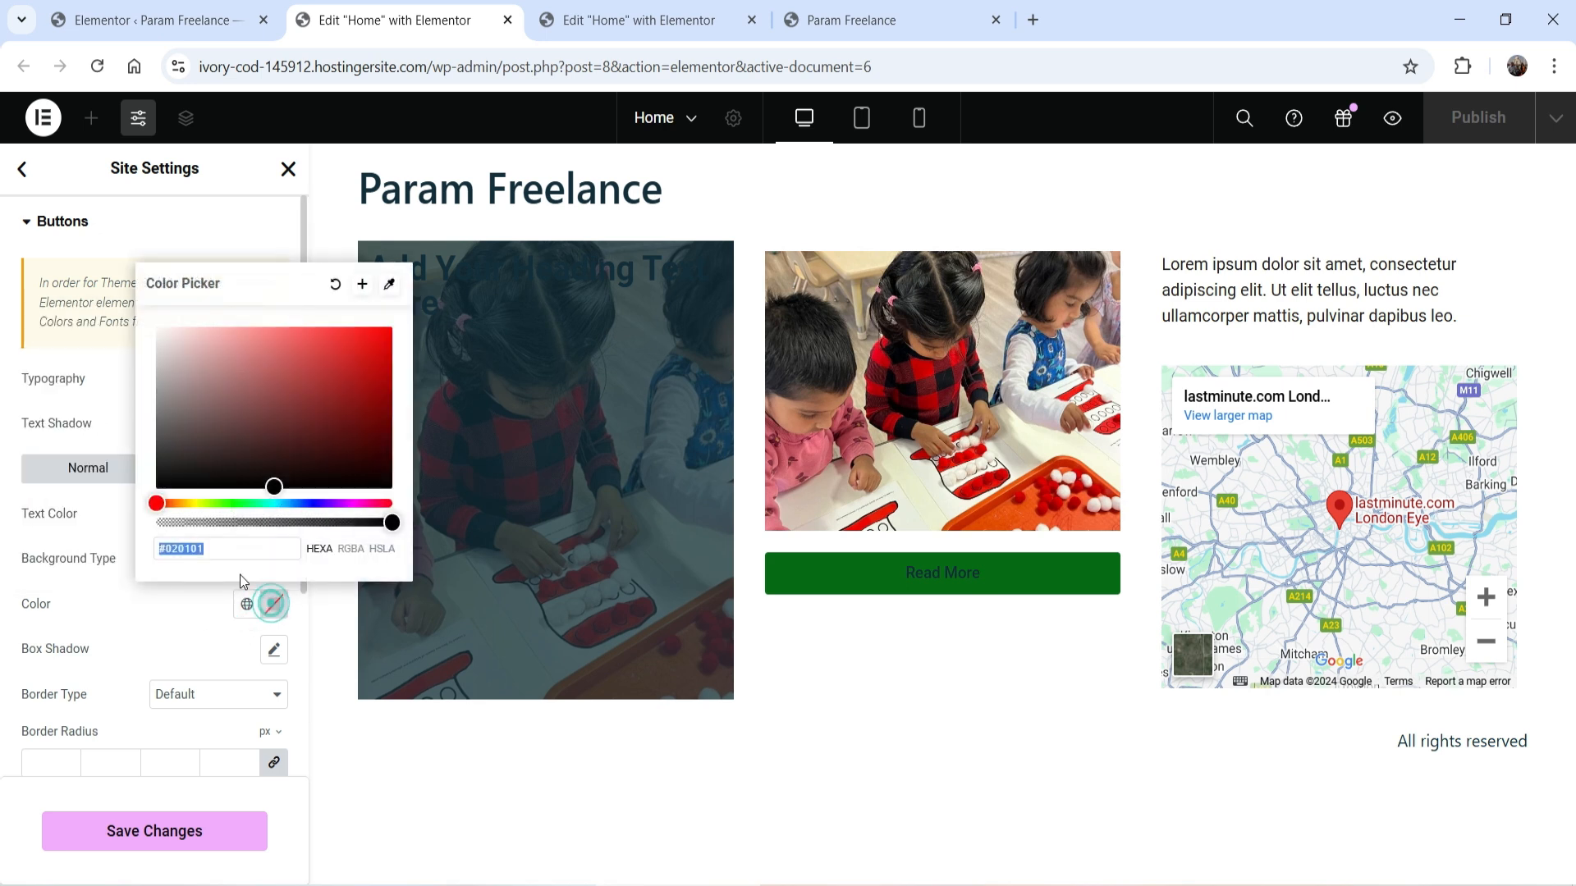
{"action": "left_click", "coordinate": [317, 503]}
{"action": "left_click_drag", "start_coordinate": [317, 407], "coordinate": [380, 424]}
{"action": "left_click", "coordinate": [127, 620]}
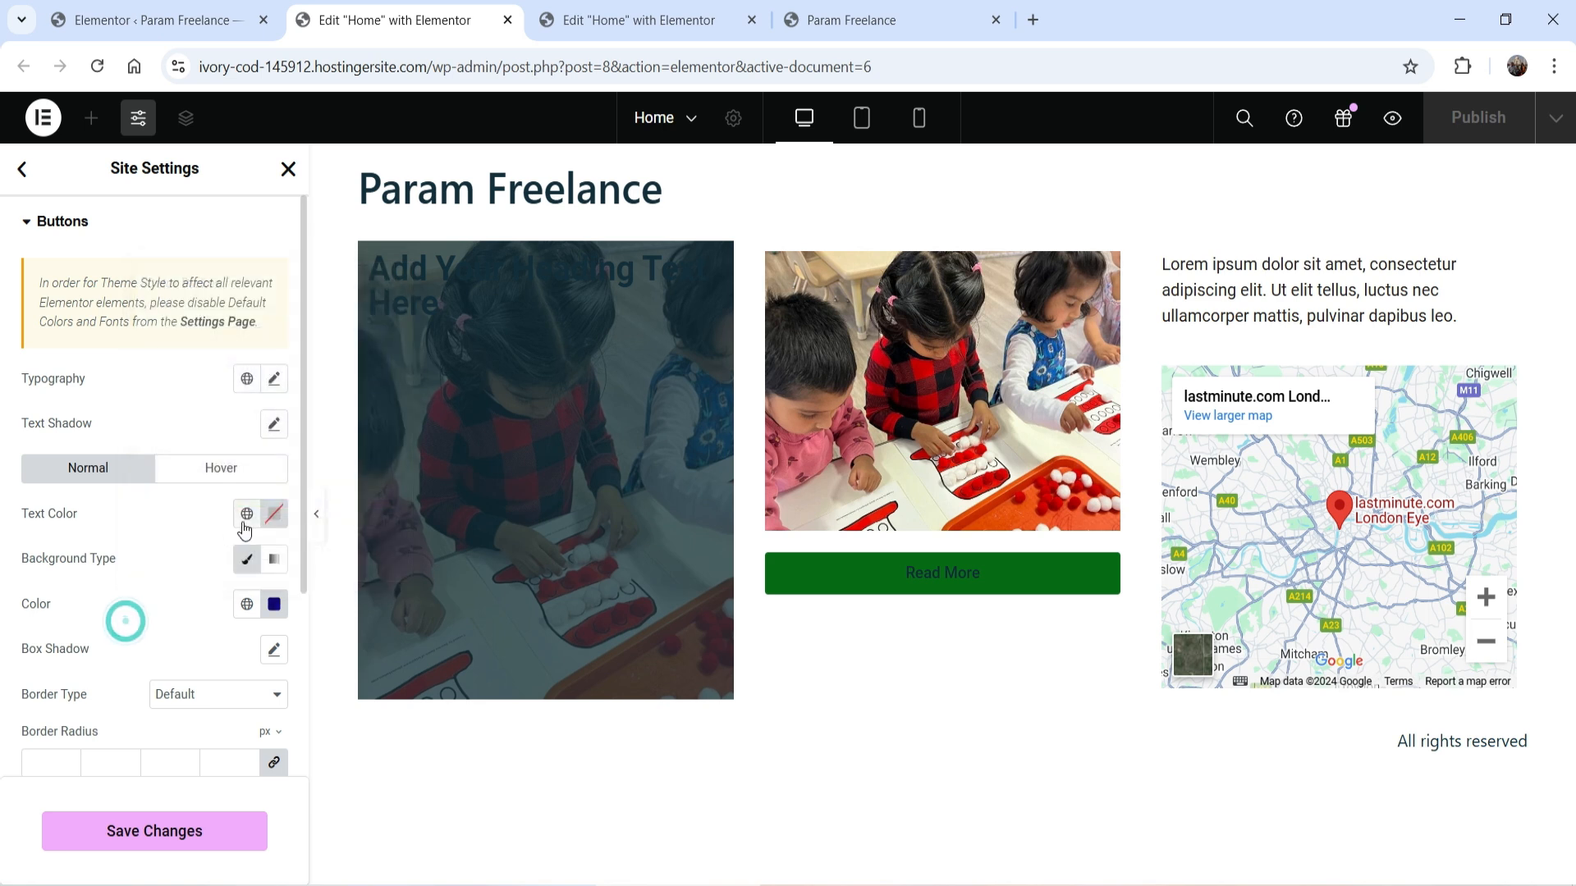
Step: Set the buttons' normal text color to the white global color and return to the Site Settings overview
{"action": "left_click", "coordinate": [247, 514]}
{"action": "left_click", "coordinate": [72, 786]}
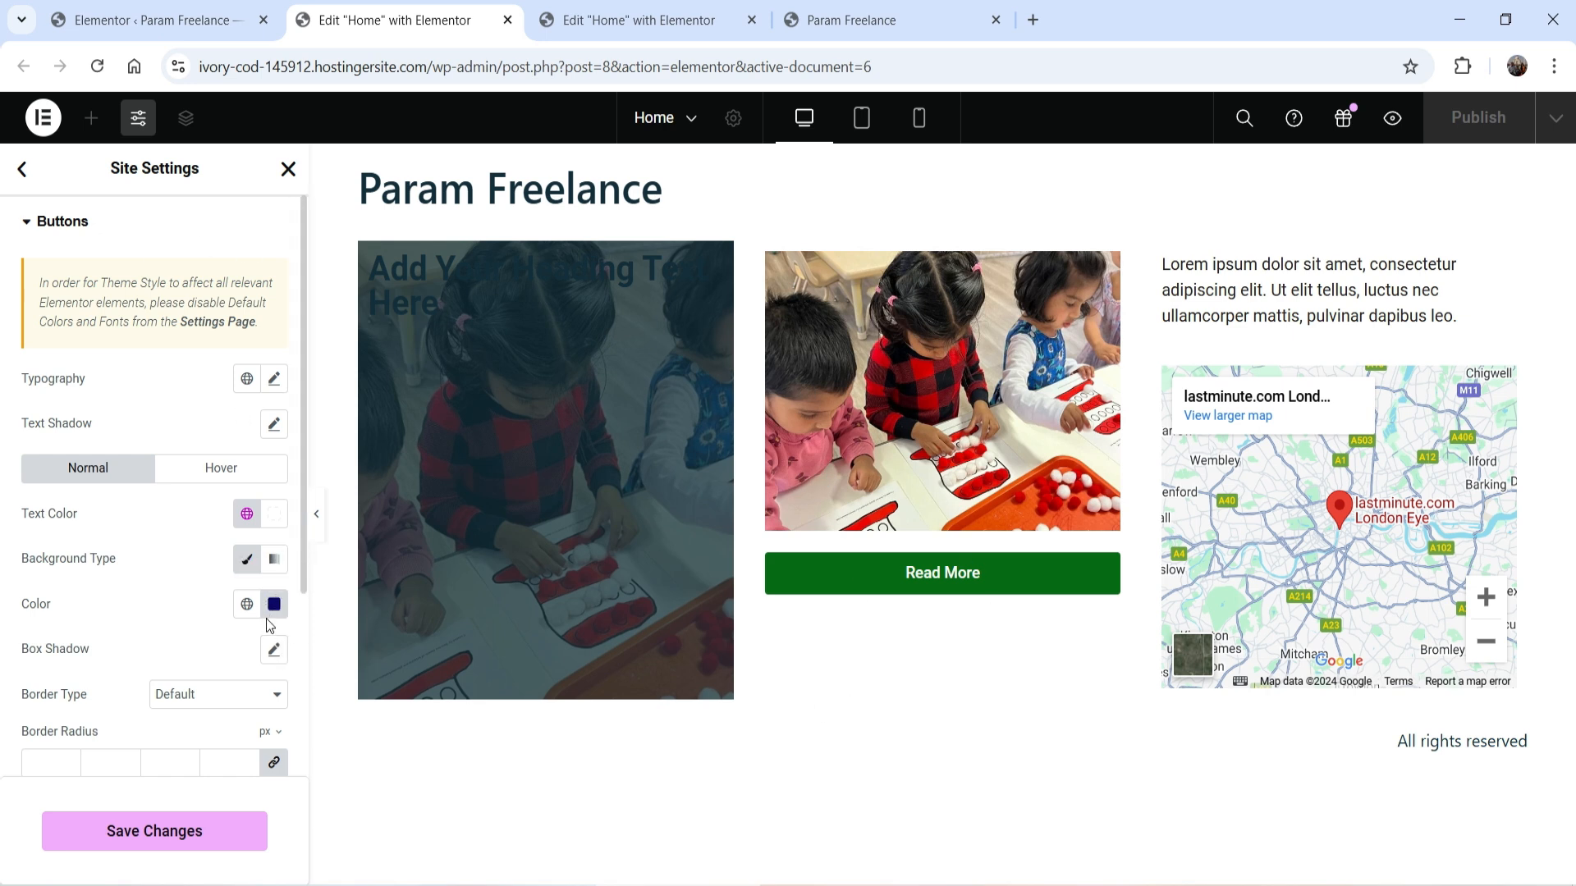
{"action": "left_click", "coordinate": [23, 169]}
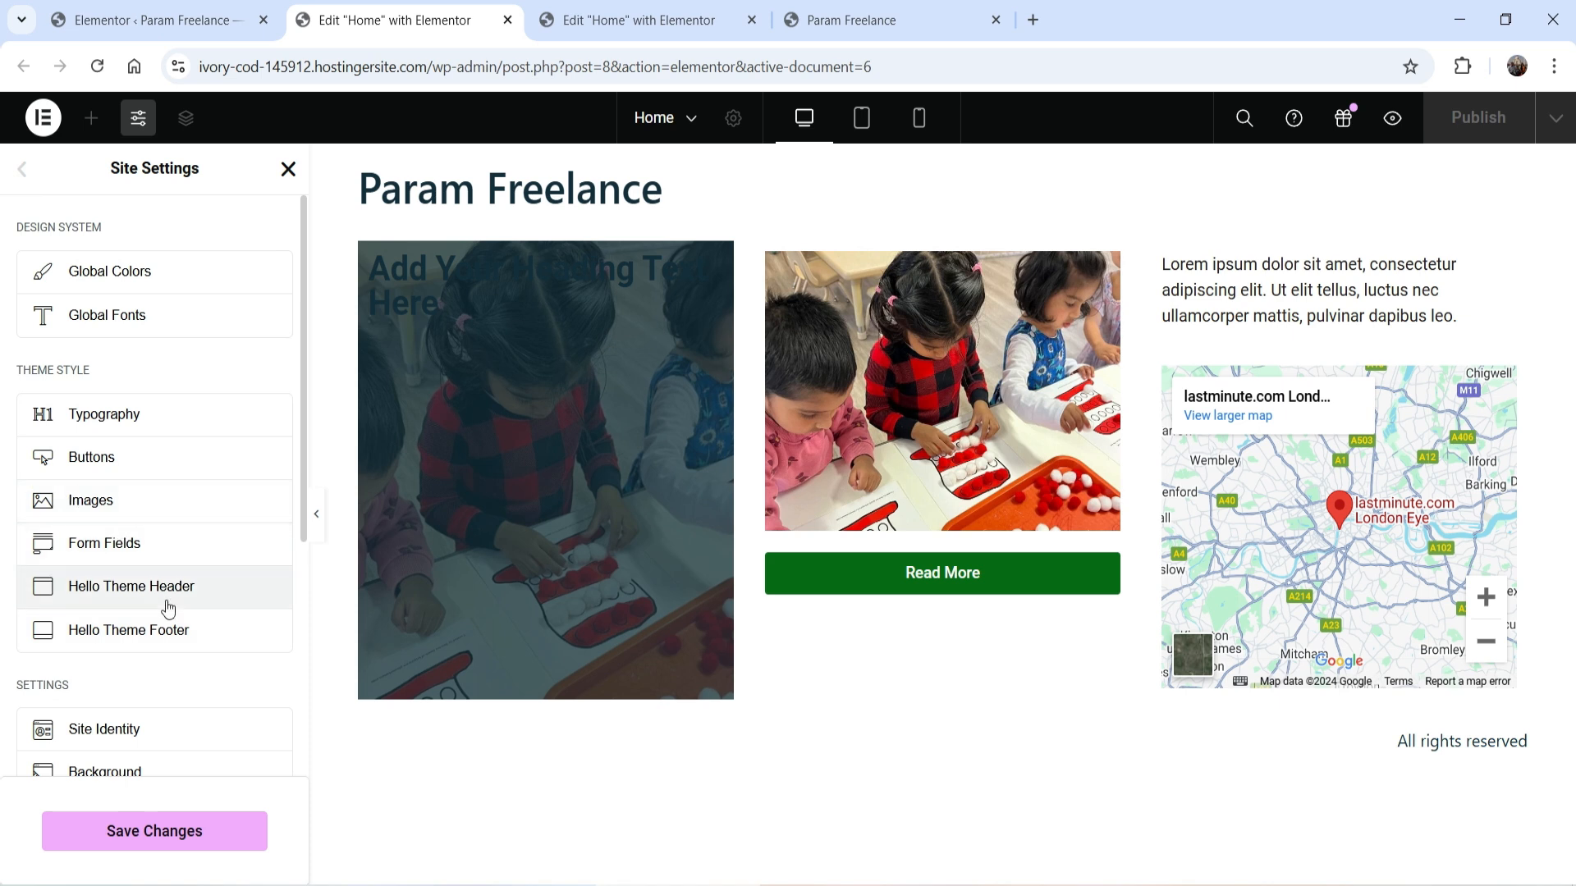
Step: In the Hello Theme Header settings, turn the tagline off and back on, and hide the site logo
{"action": "scroll", "coordinate": [169, 607], "scroll_direction": "down", "scroll_amount": 1}
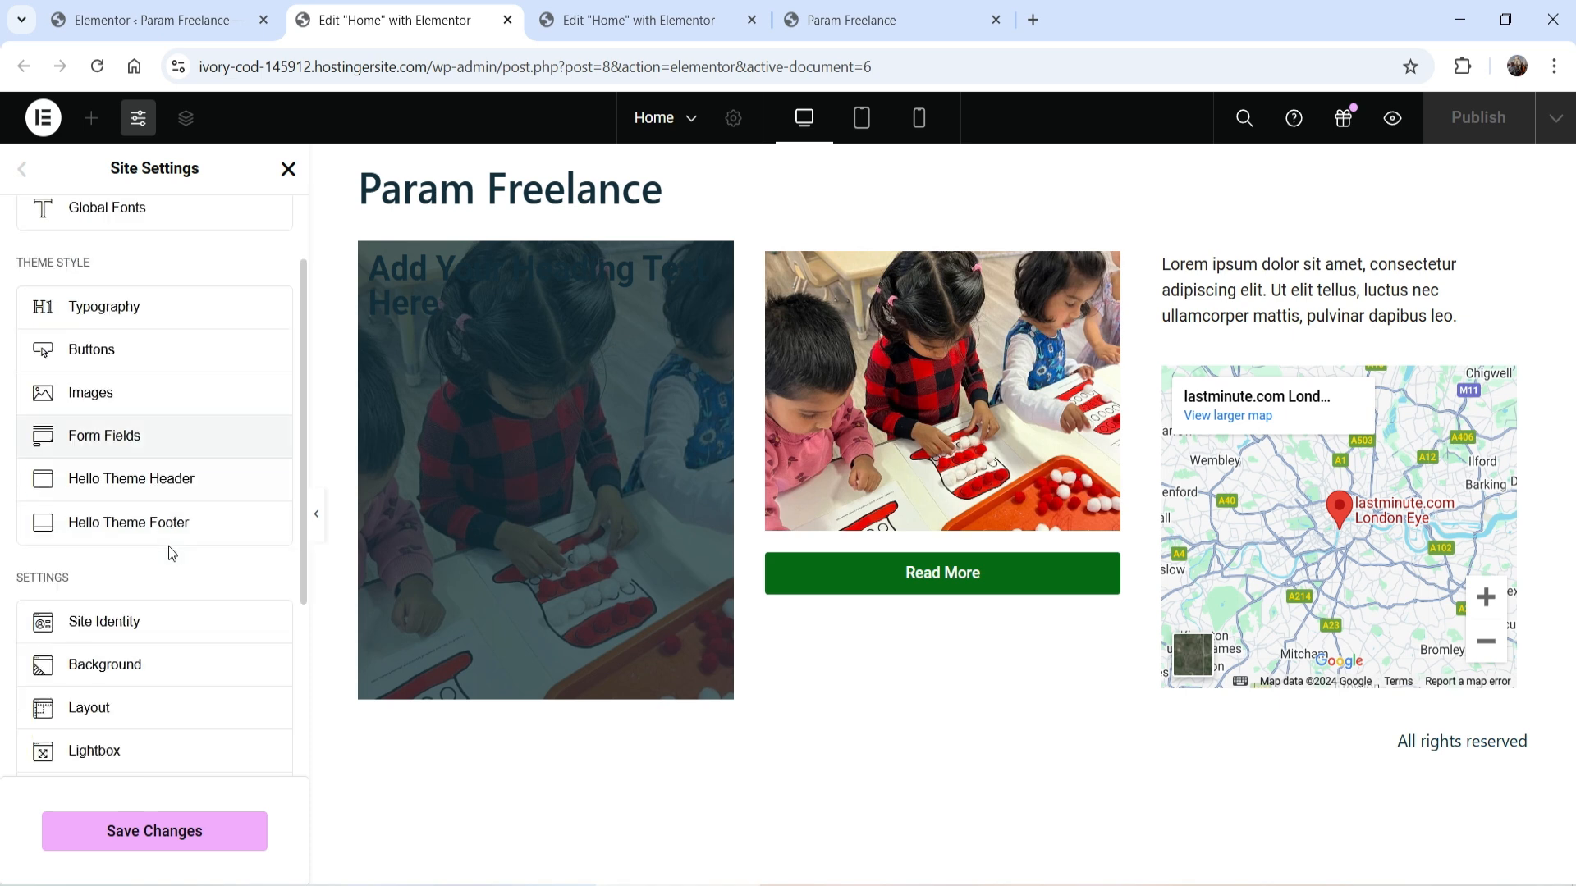
{"action": "left_click", "coordinate": [159, 484]}
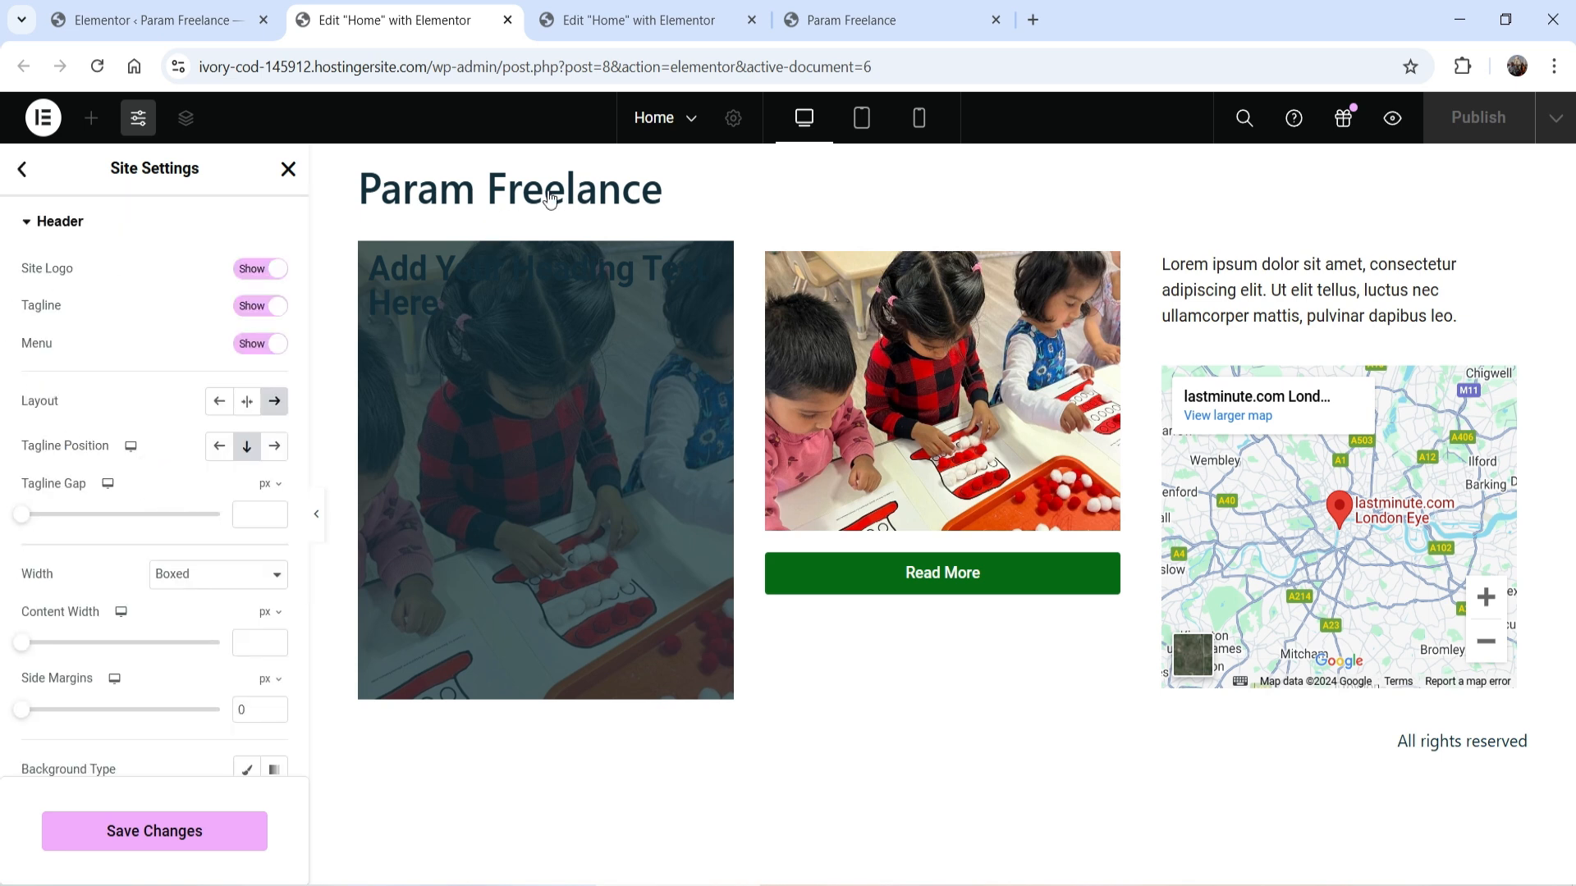
{"action": "left_click", "coordinate": [251, 308]}
{"action": "left_click", "coordinate": [251, 307]}
{"action": "left_click", "coordinate": [260, 270]}
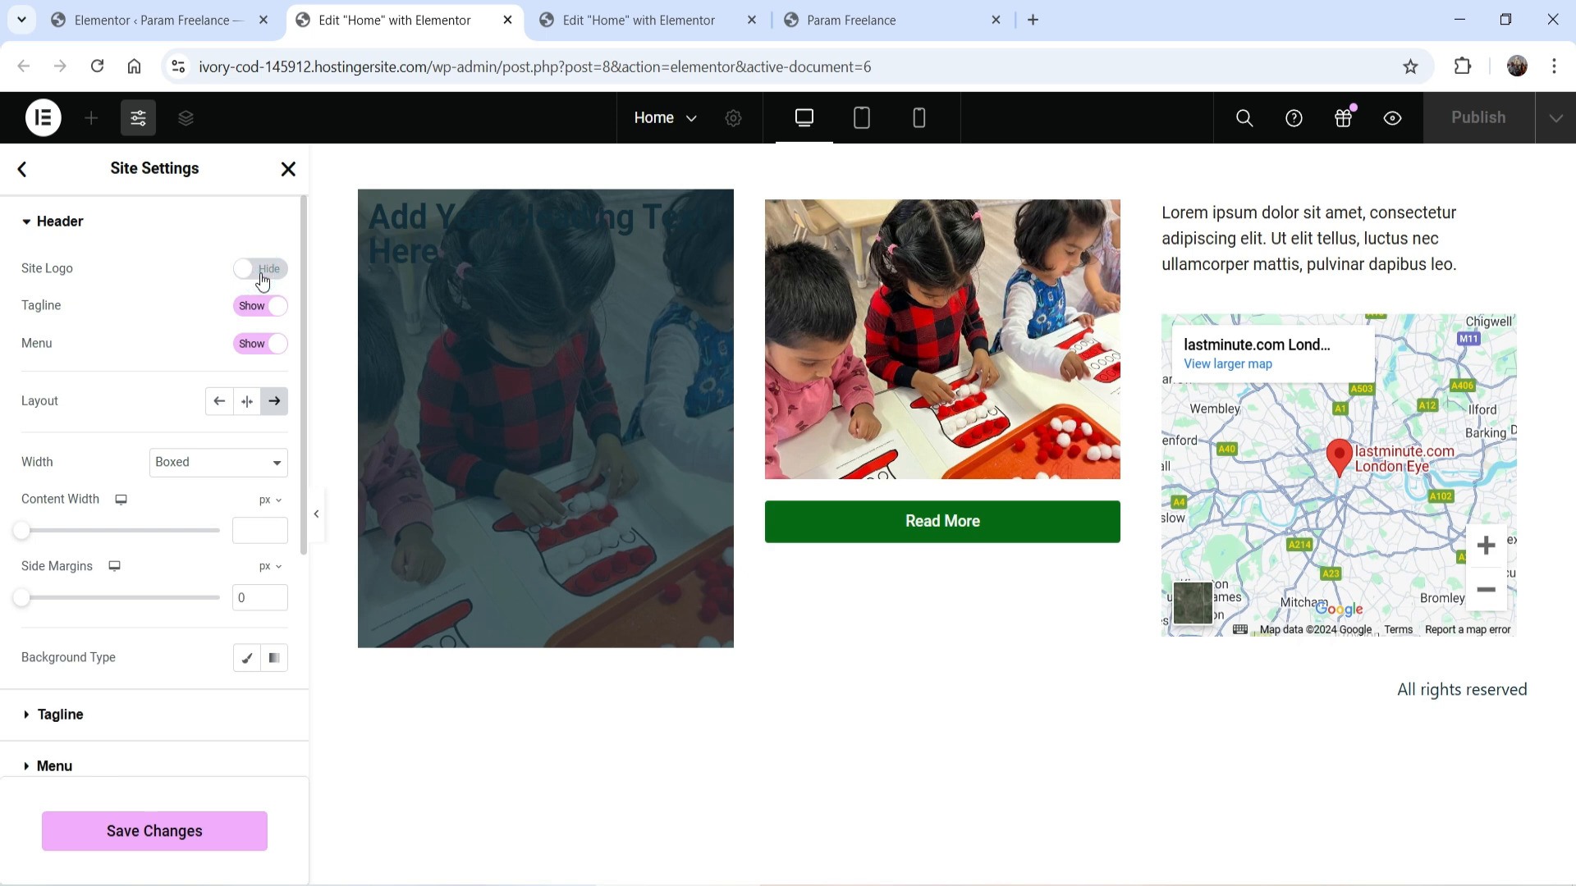
Step: Show the site logo in the theme header, and turn the header menu off and back on
{"action": "left_click", "coordinate": [261, 274]}
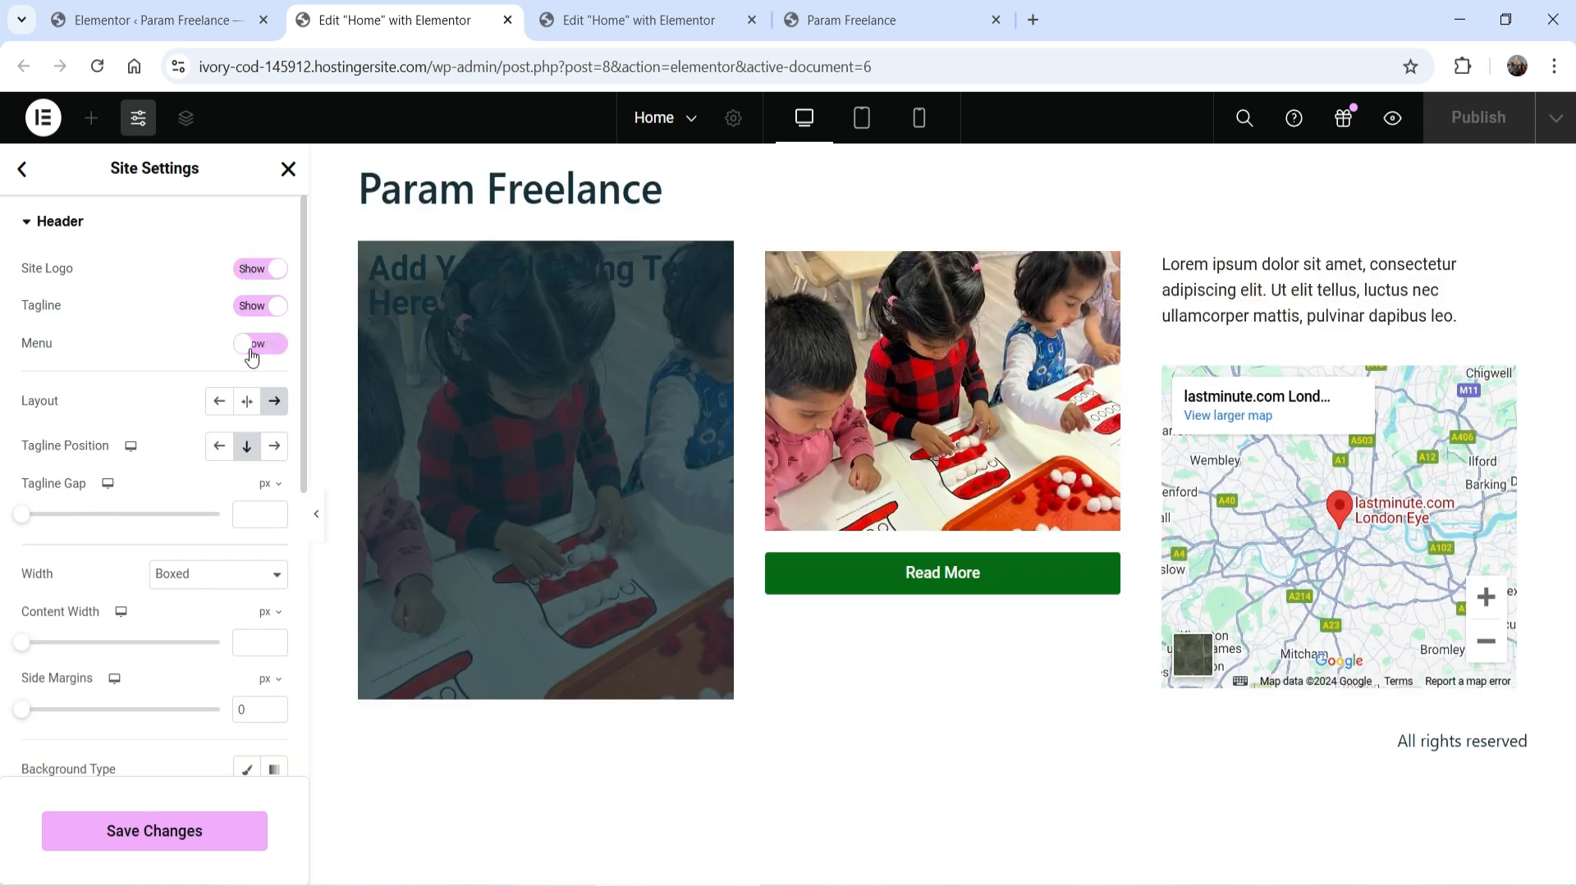
{"action": "left_click", "coordinate": [259, 345]}
{"action": "left_click", "coordinate": [265, 349]}
Step: In the header's Site Logo section, try the Logo type and switch back to Title
{"action": "scroll", "coordinate": [156, 485], "scroll_direction": "down", "scroll_amount": 5}
{"action": "scroll", "coordinate": [155, 489], "scroll_direction": "up", "scroll_amount": 5}
{"action": "scroll", "coordinate": [158, 572], "scroll_direction": "down", "scroll_amount": 3}
{"action": "scroll", "coordinate": [158, 572], "scroll_direction": "down", "scroll_amount": 2}
{"action": "left_click", "coordinate": [59, 444]}
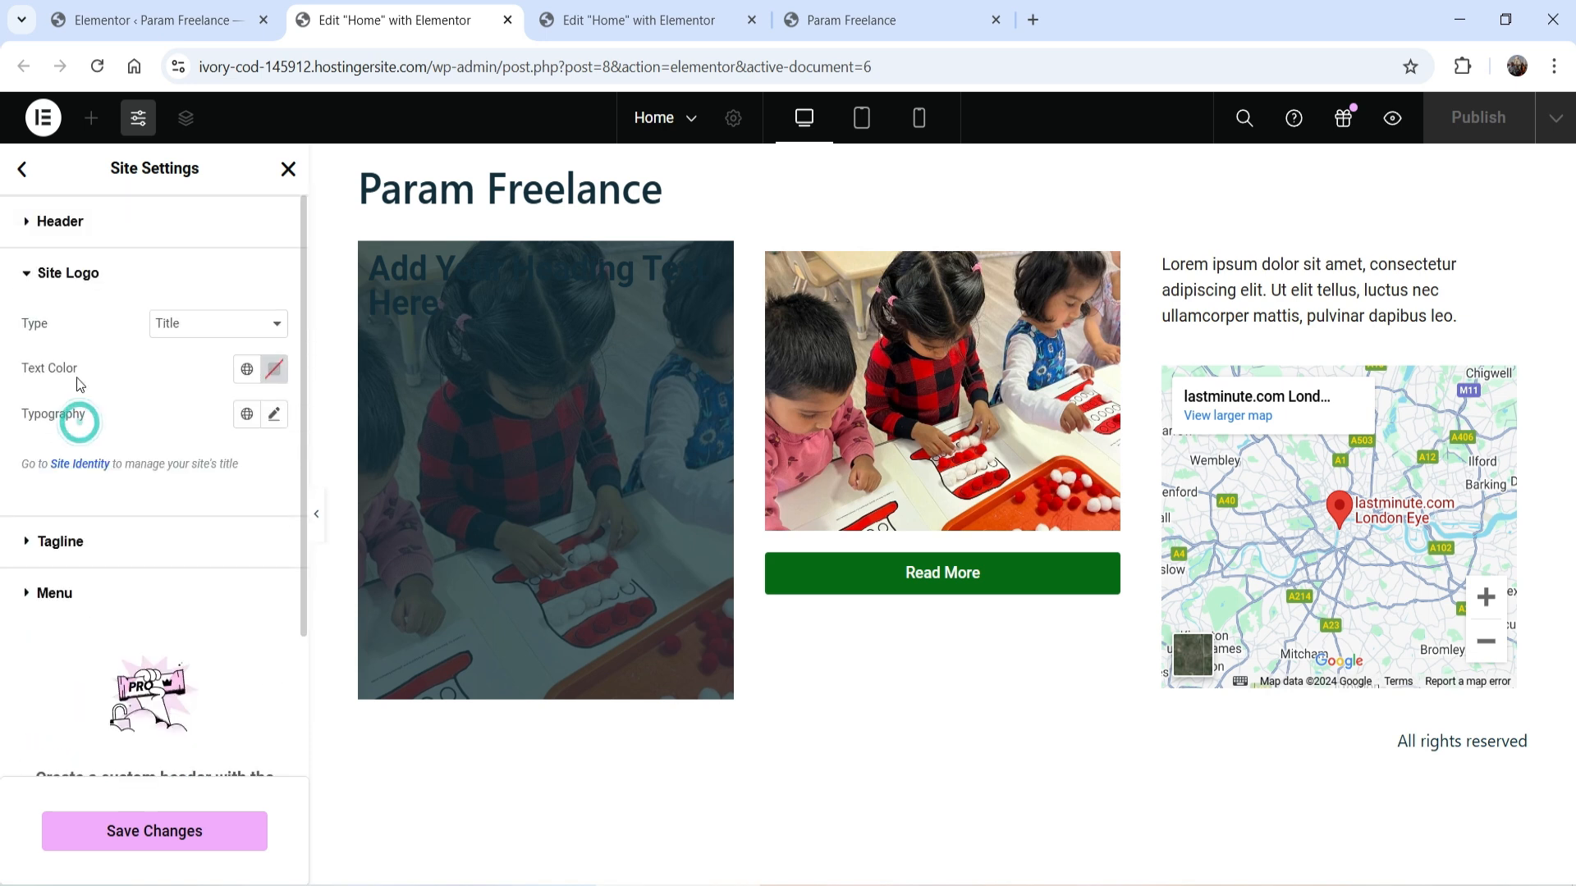
{"action": "left_click", "coordinate": [211, 320]}
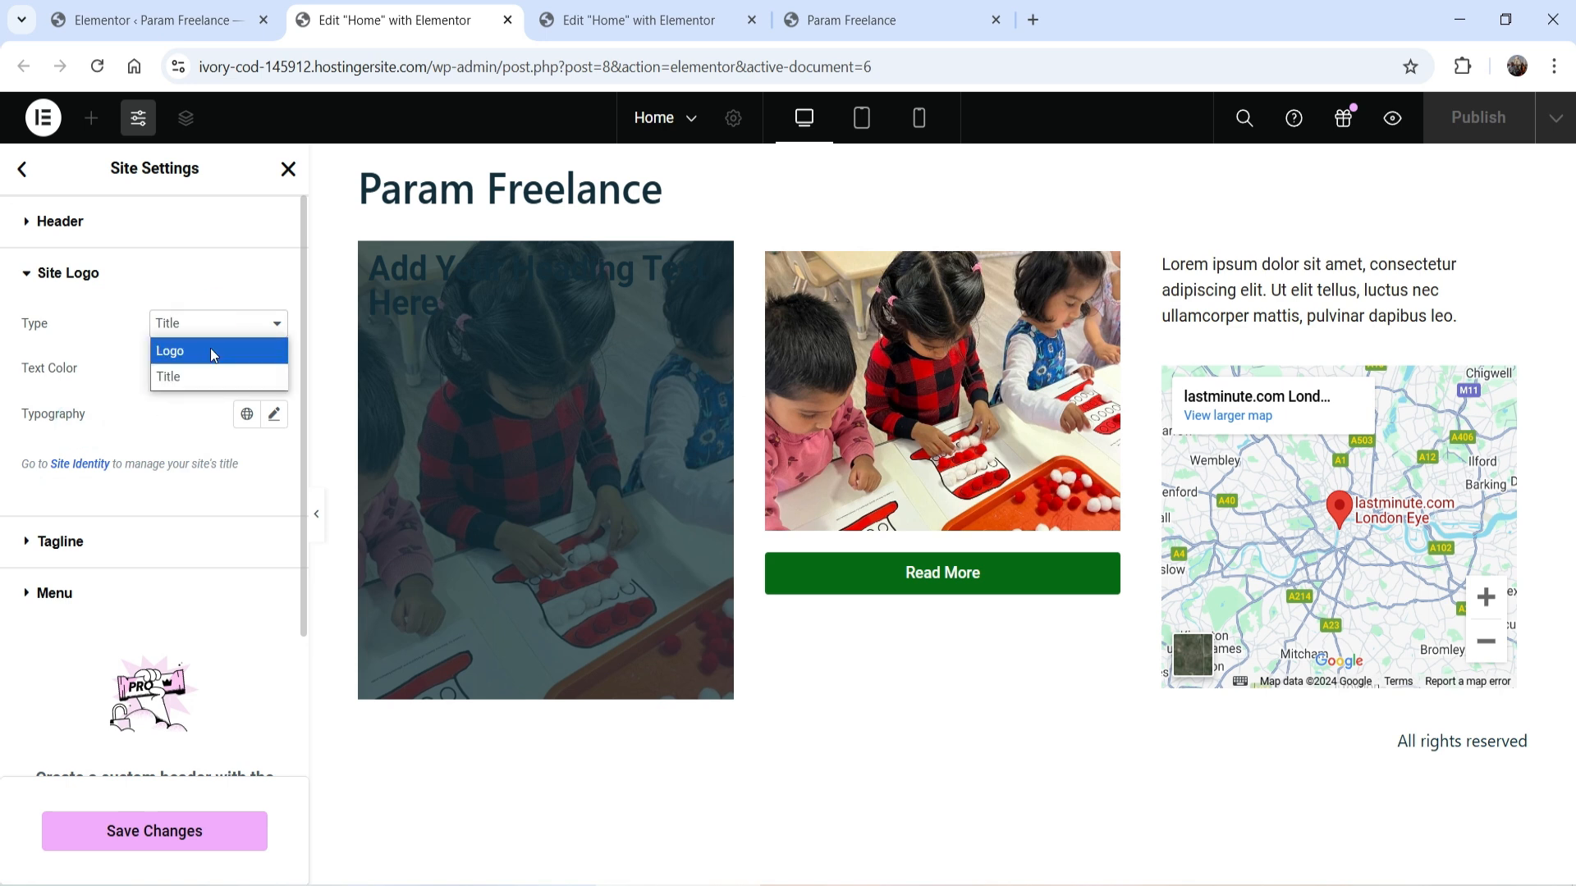
{"action": "left_click", "coordinate": [211, 350]}
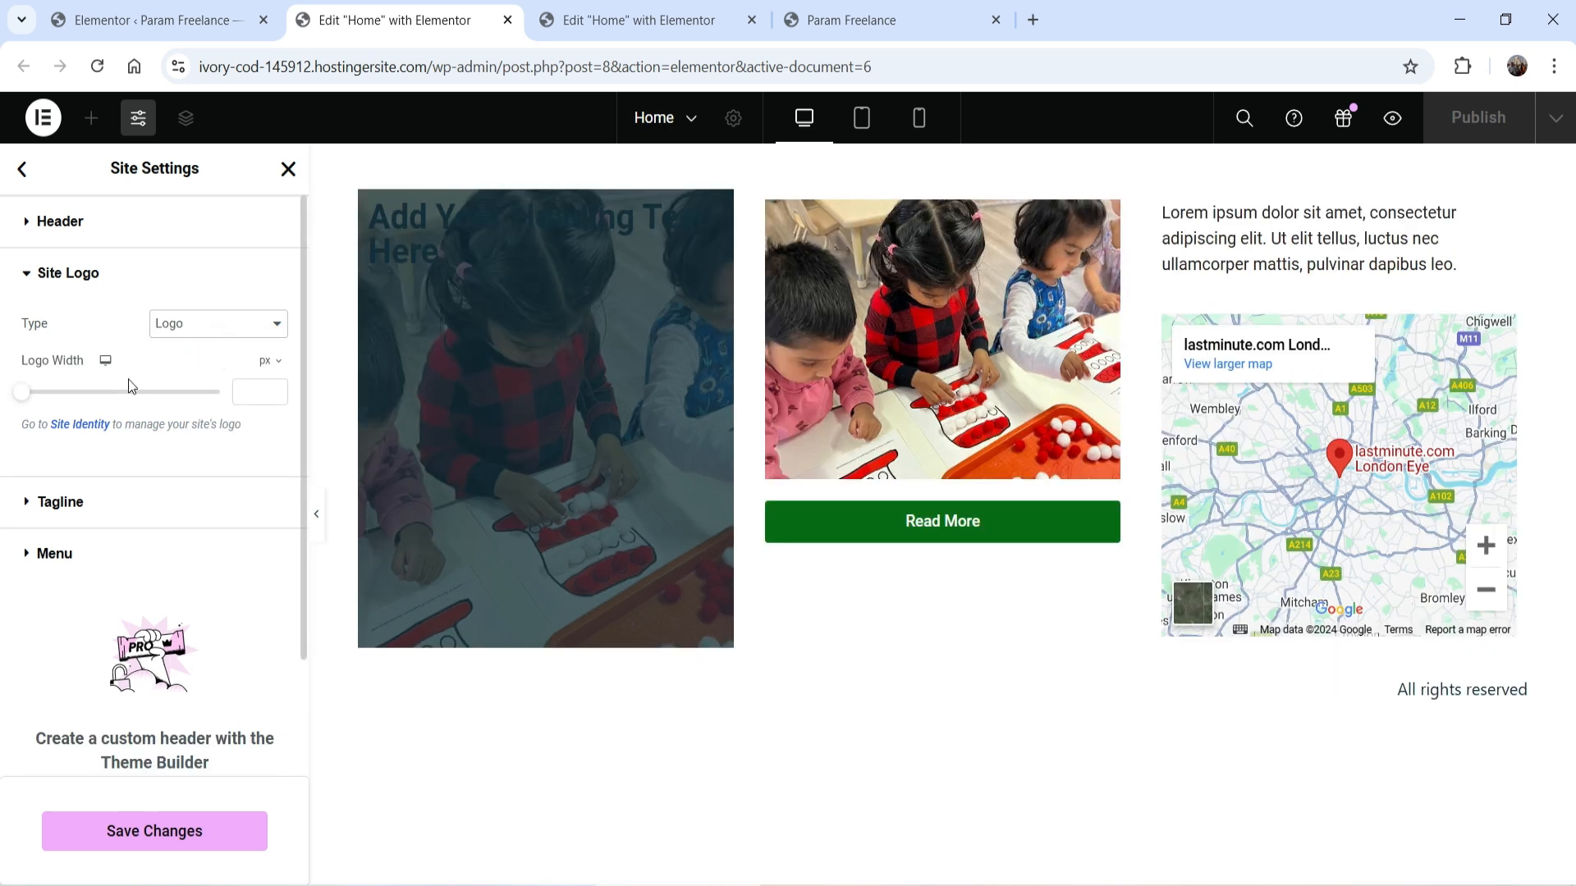
{"action": "left_click", "coordinate": [205, 324]}
{"action": "left_click", "coordinate": [177, 372]}
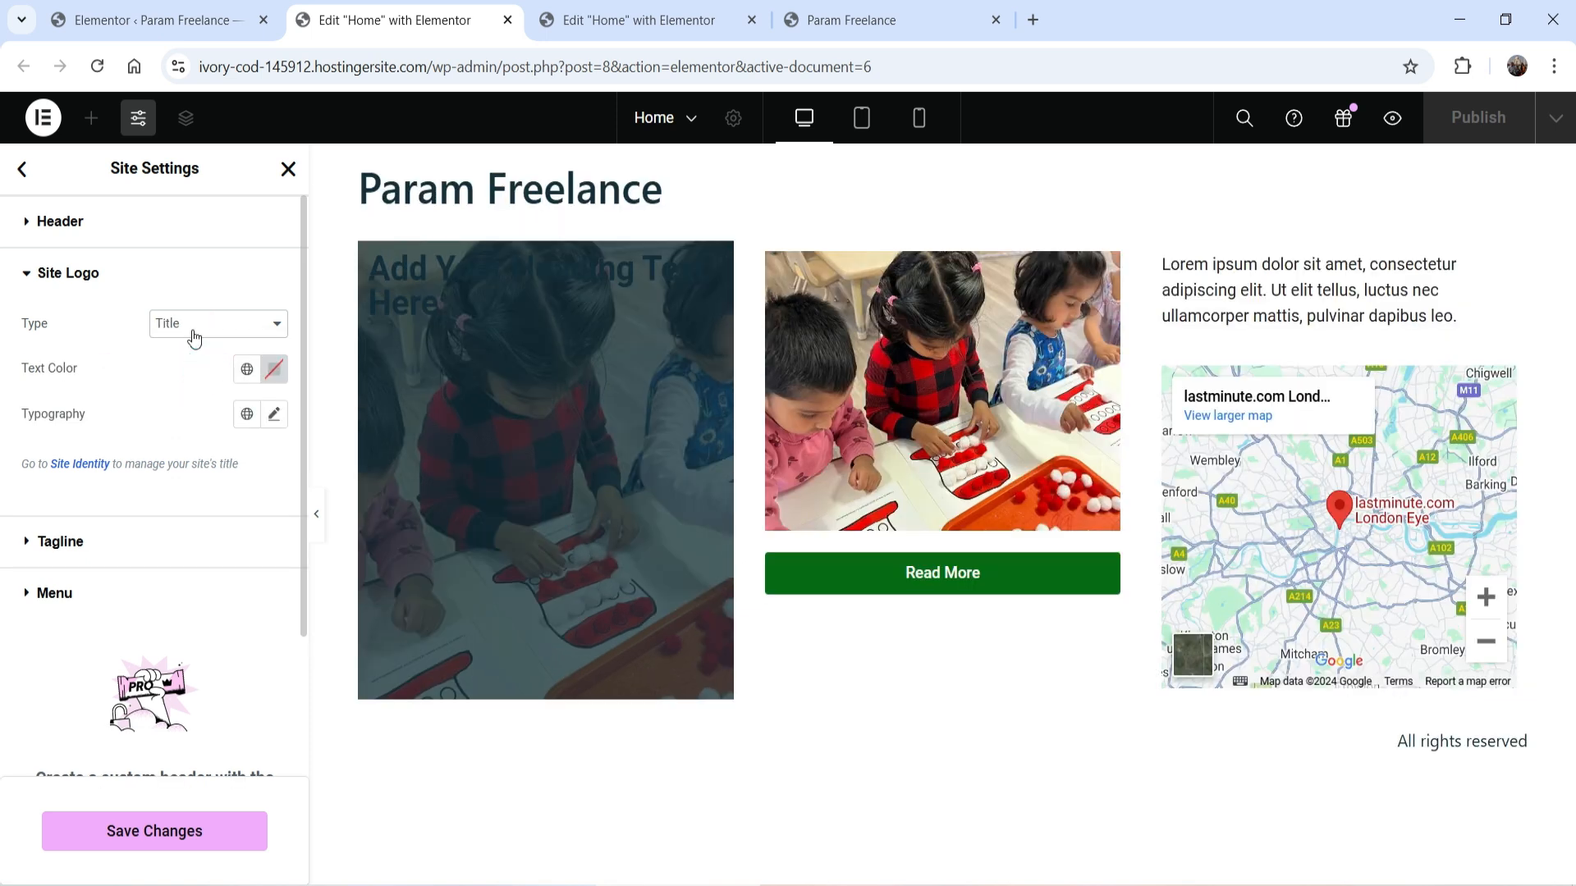
Step: Review the header's Tagline and Menu sections and the Hello Theme Footer settings, and return to the Site Settings overview
{"action": "left_click", "coordinate": [89, 545]}
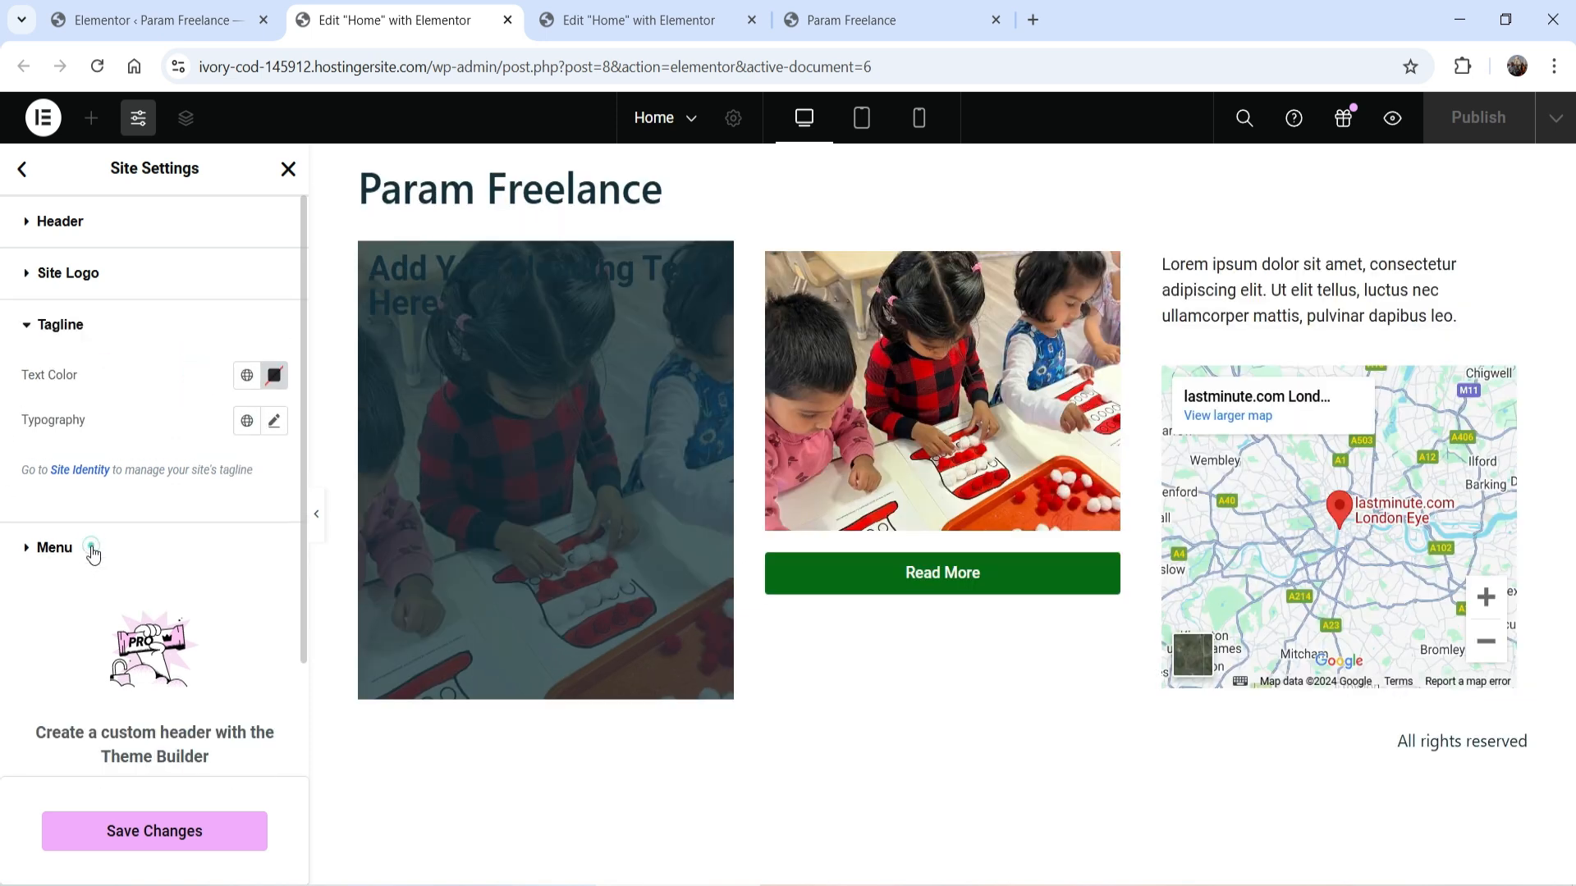
{"action": "left_click", "coordinate": [91, 545]}
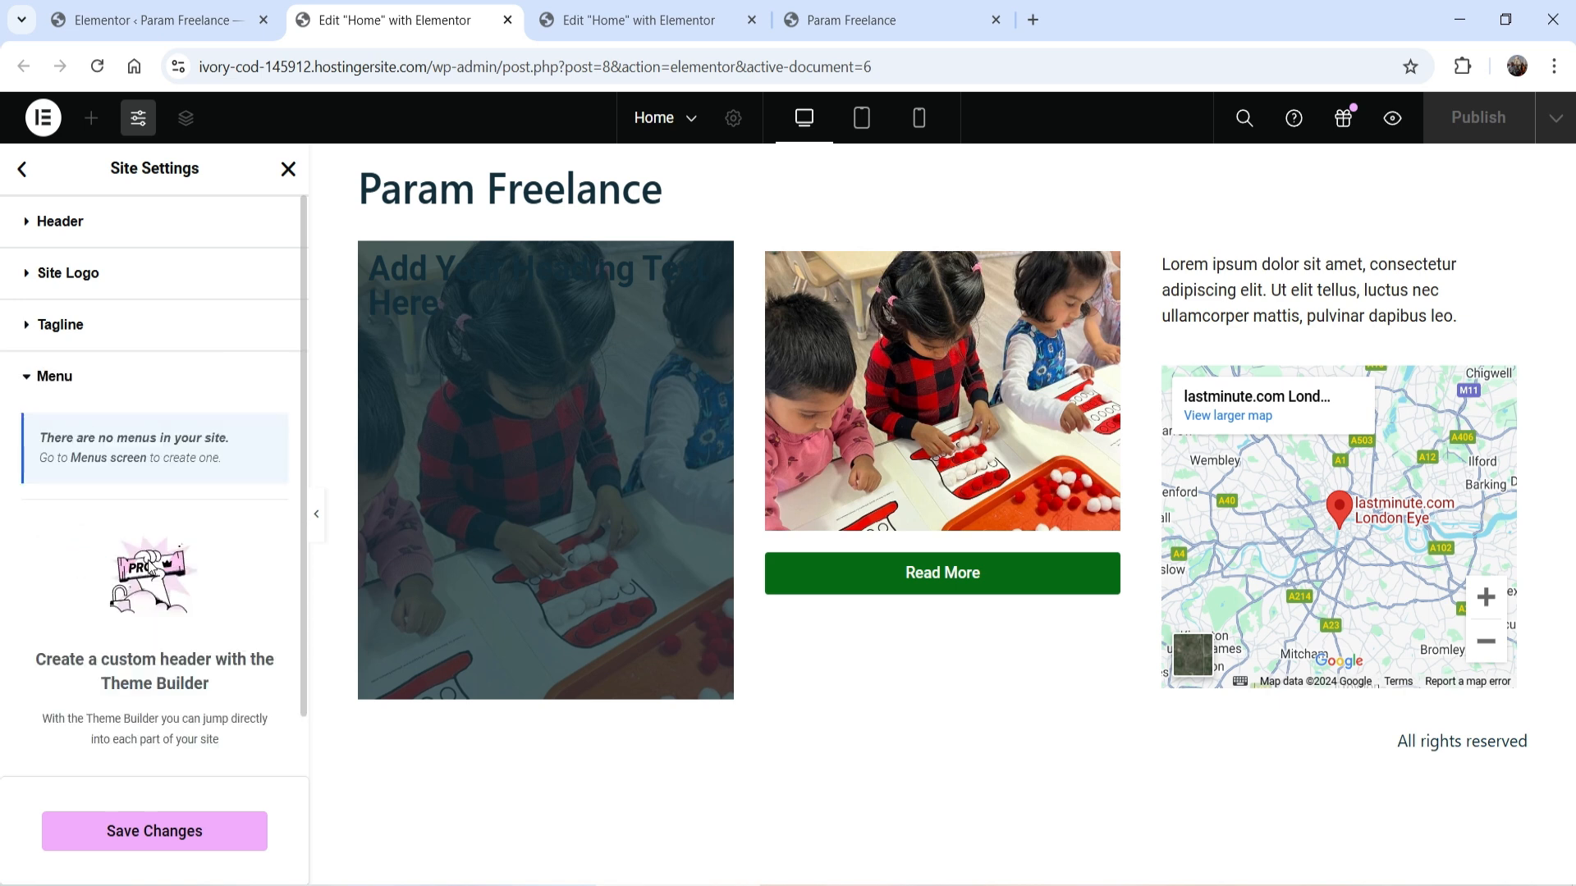
{"action": "scroll", "coordinate": [152, 566], "scroll_direction": "down", "scroll_amount": 1}
{"action": "scroll", "coordinate": [139, 508], "scroll_direction": "up", "scroll_amount": 1}
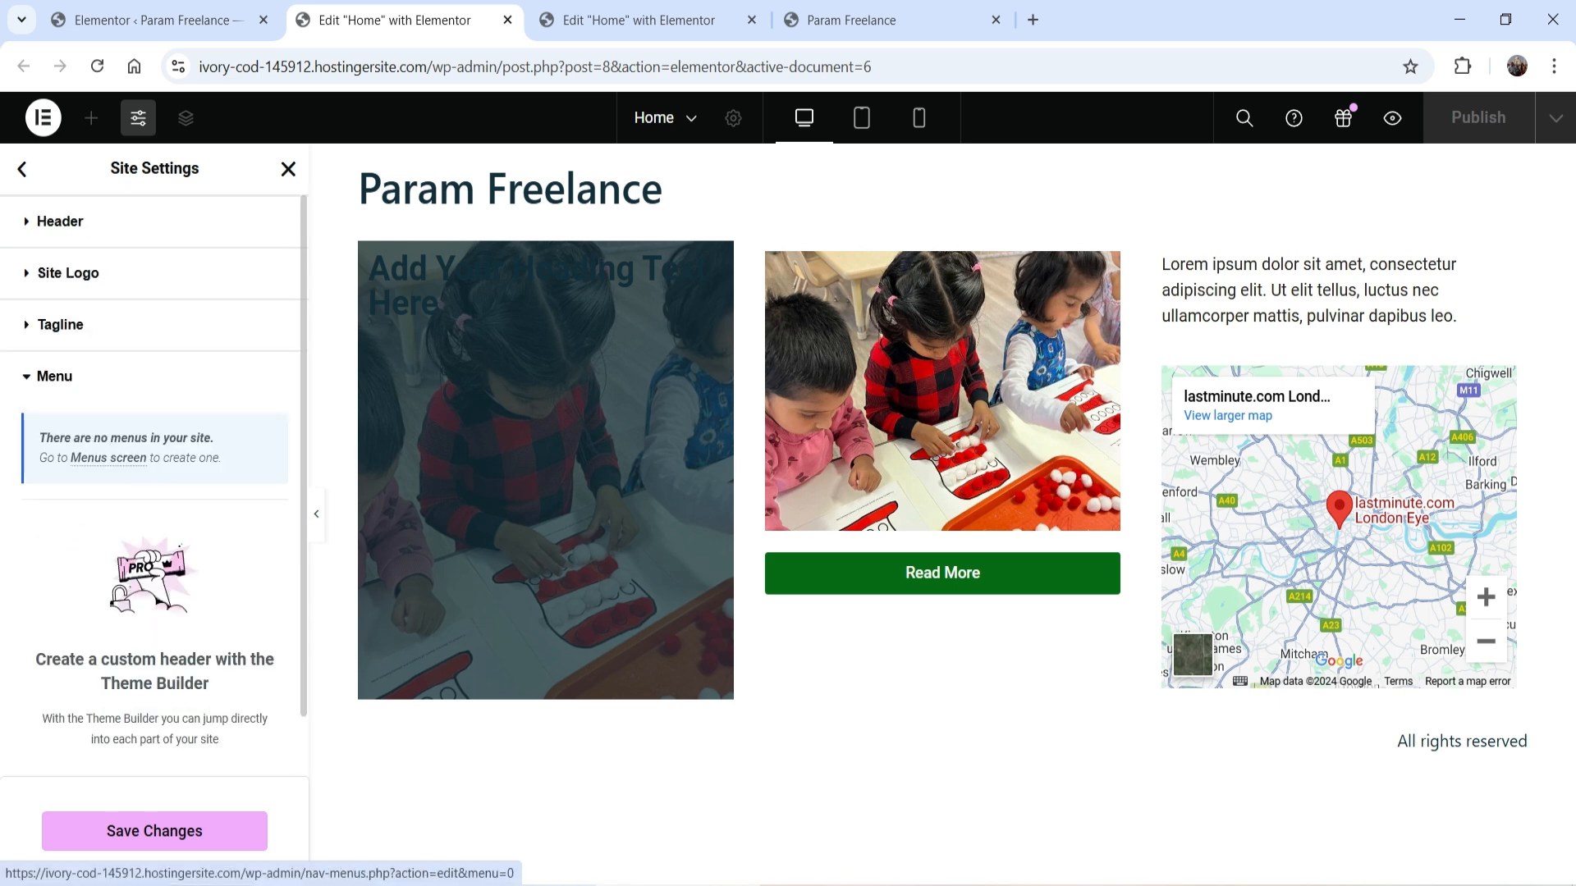
{"action": "left_click", "coordinate": [22, 170]}
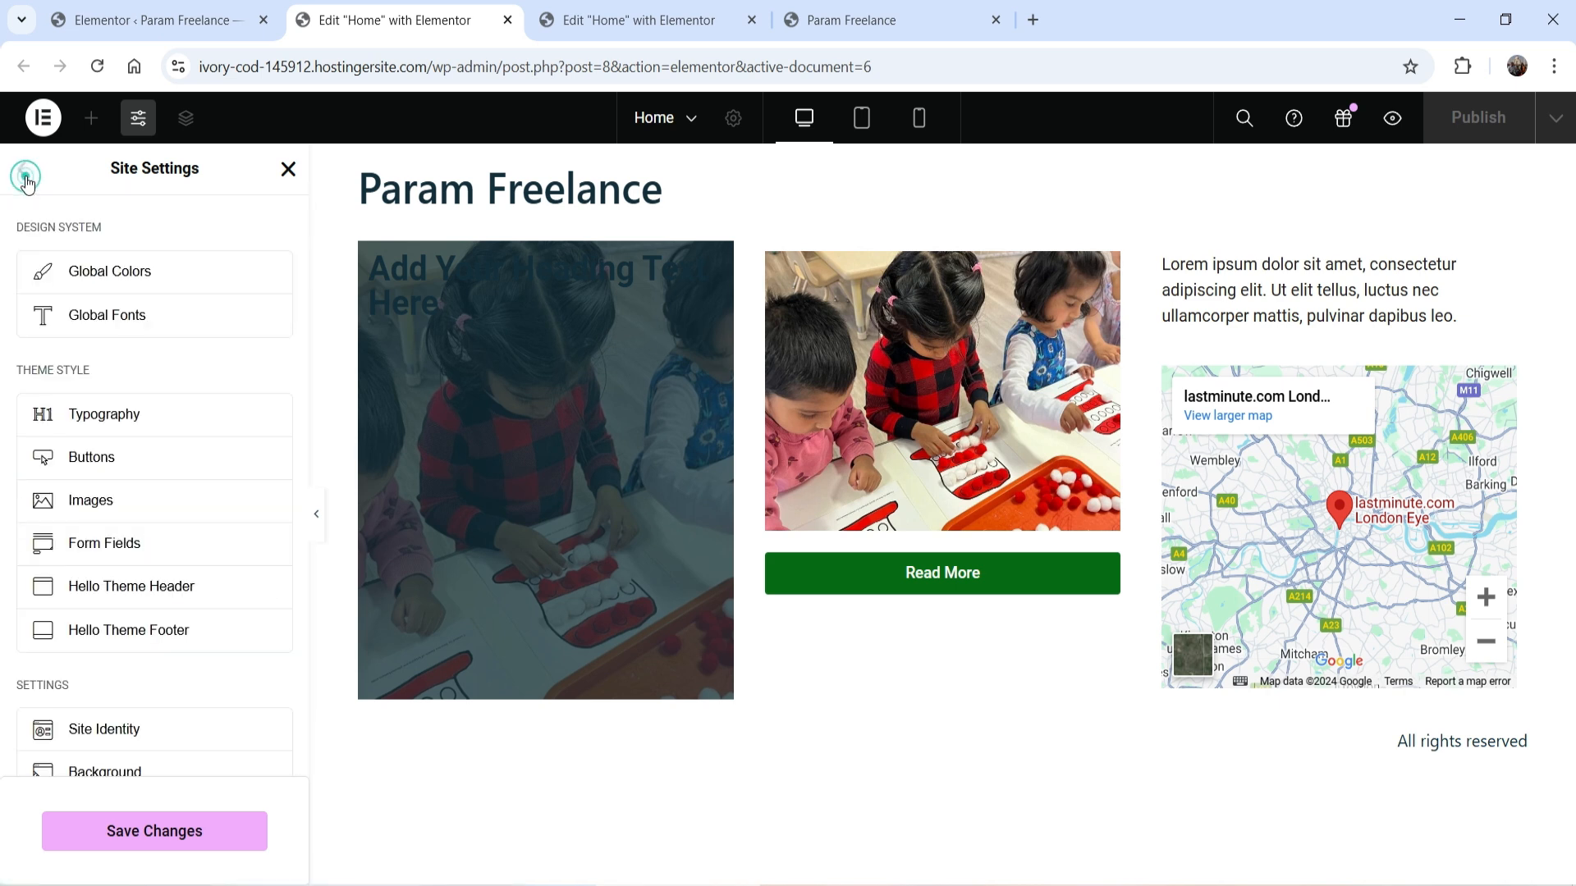
{"action": "scroll", "coordinate": [180, 492], "scroll_direction": "down", "scroll_amount": 2}
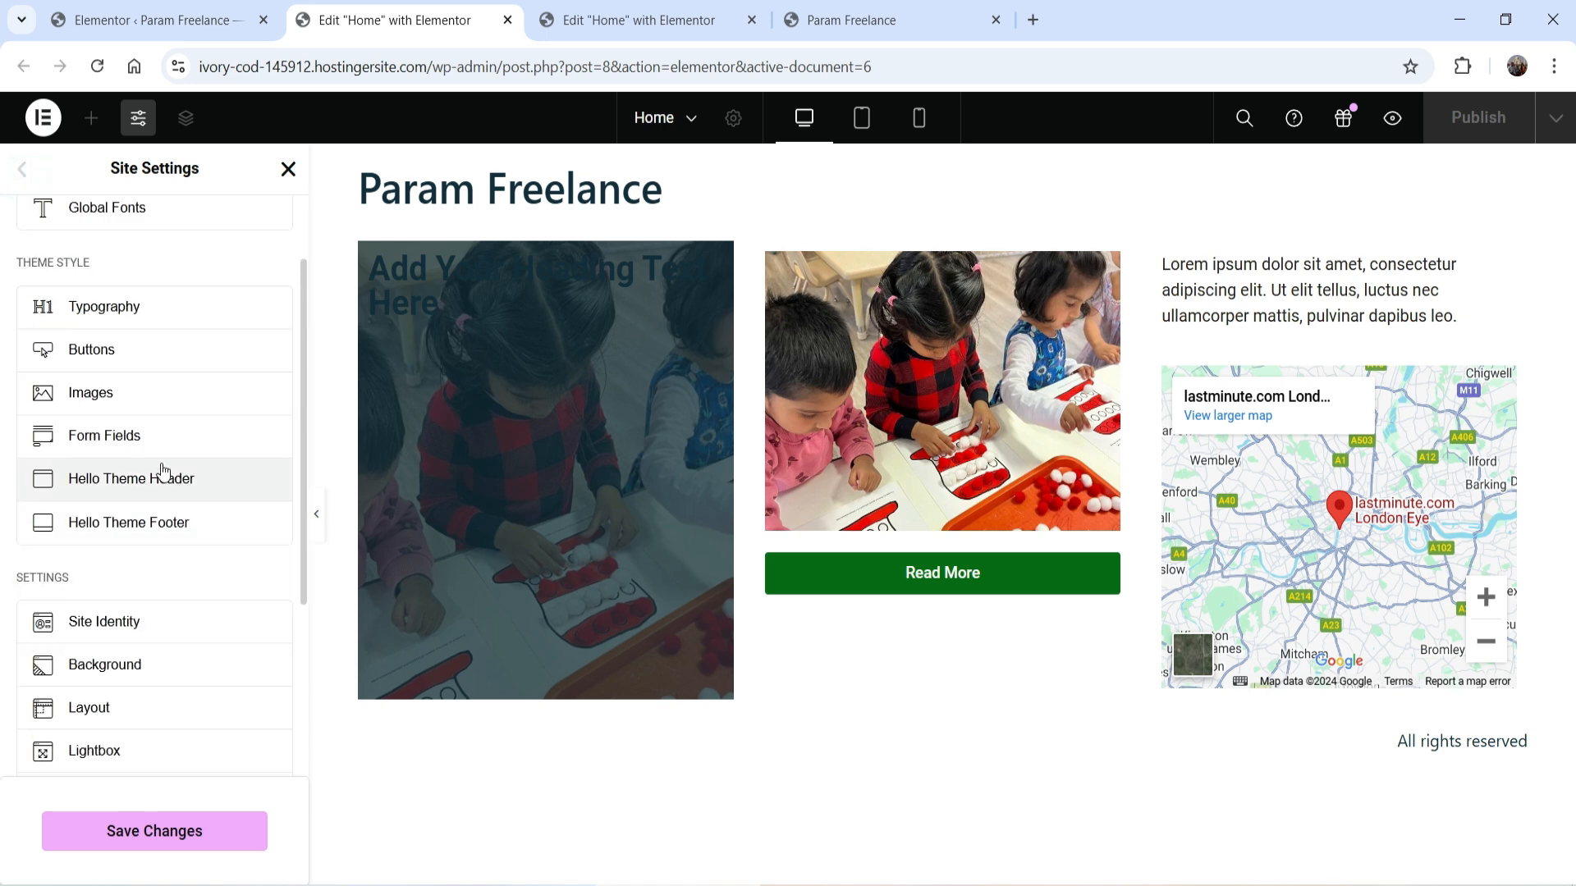
{"action": "left_click", "coordinate": [148, 520]}
{"action": "scroll", "coordinate": [1297, 650], "scroll_direction": "down", "scroll_amount": 2}
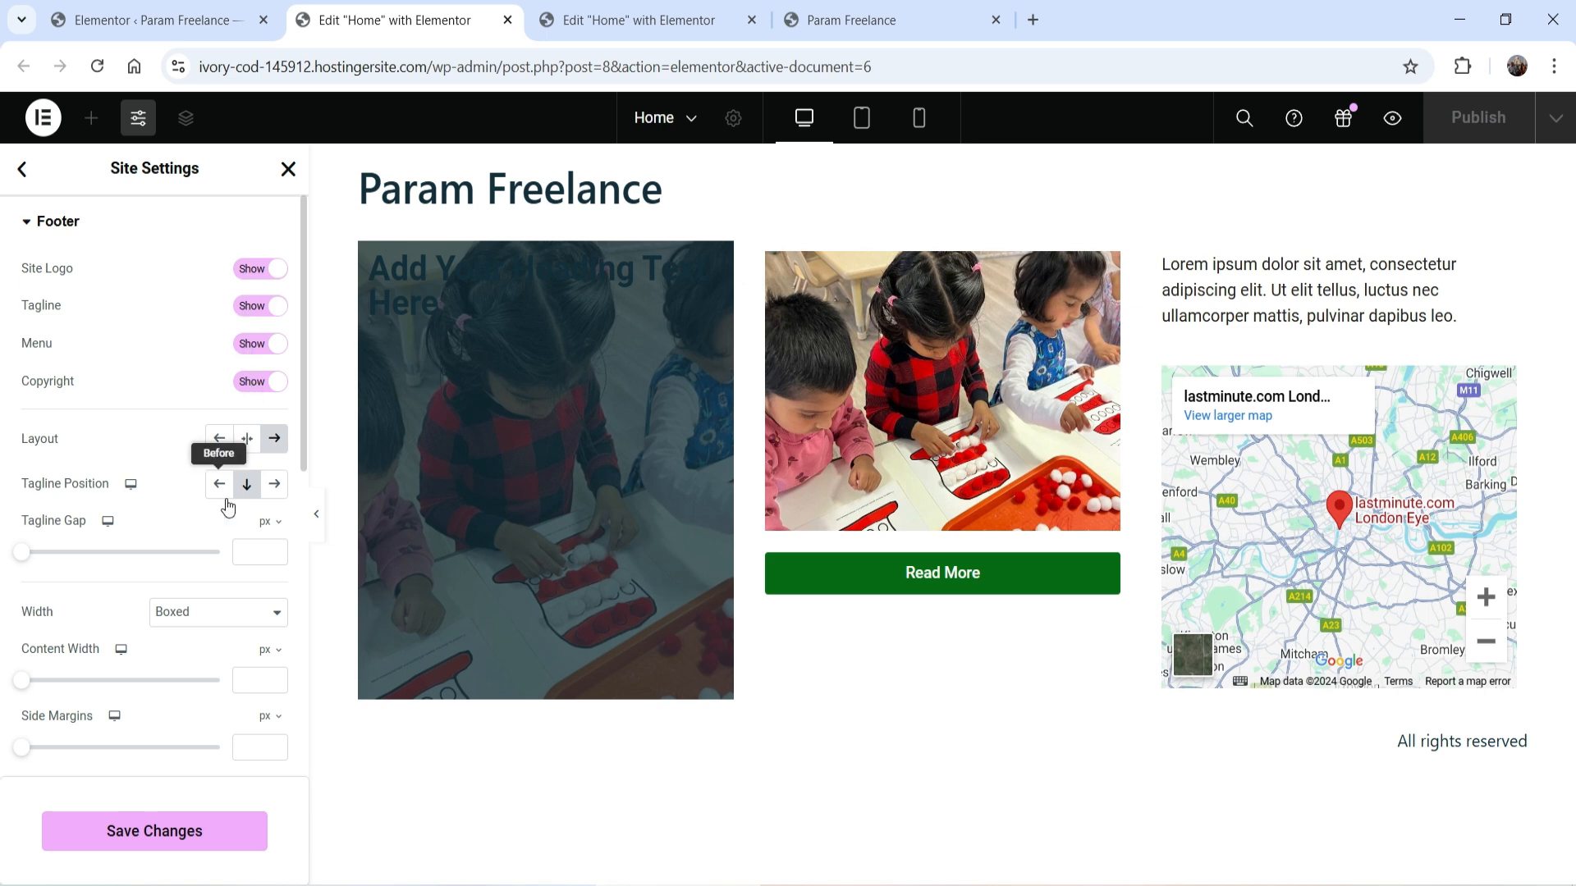
{"action": "scroll", "coordinate": [145, 617], "scroll_direction": "down", "scroll_amount": 1}
{"action": "scroll", "coordinate": [148, 607], "scroll_direction": "down", "scroll_amount": 3}
{"action": "scroll", "coordinate": [152, 590], "scroll_direction": "up", "scroll_amount": 2}
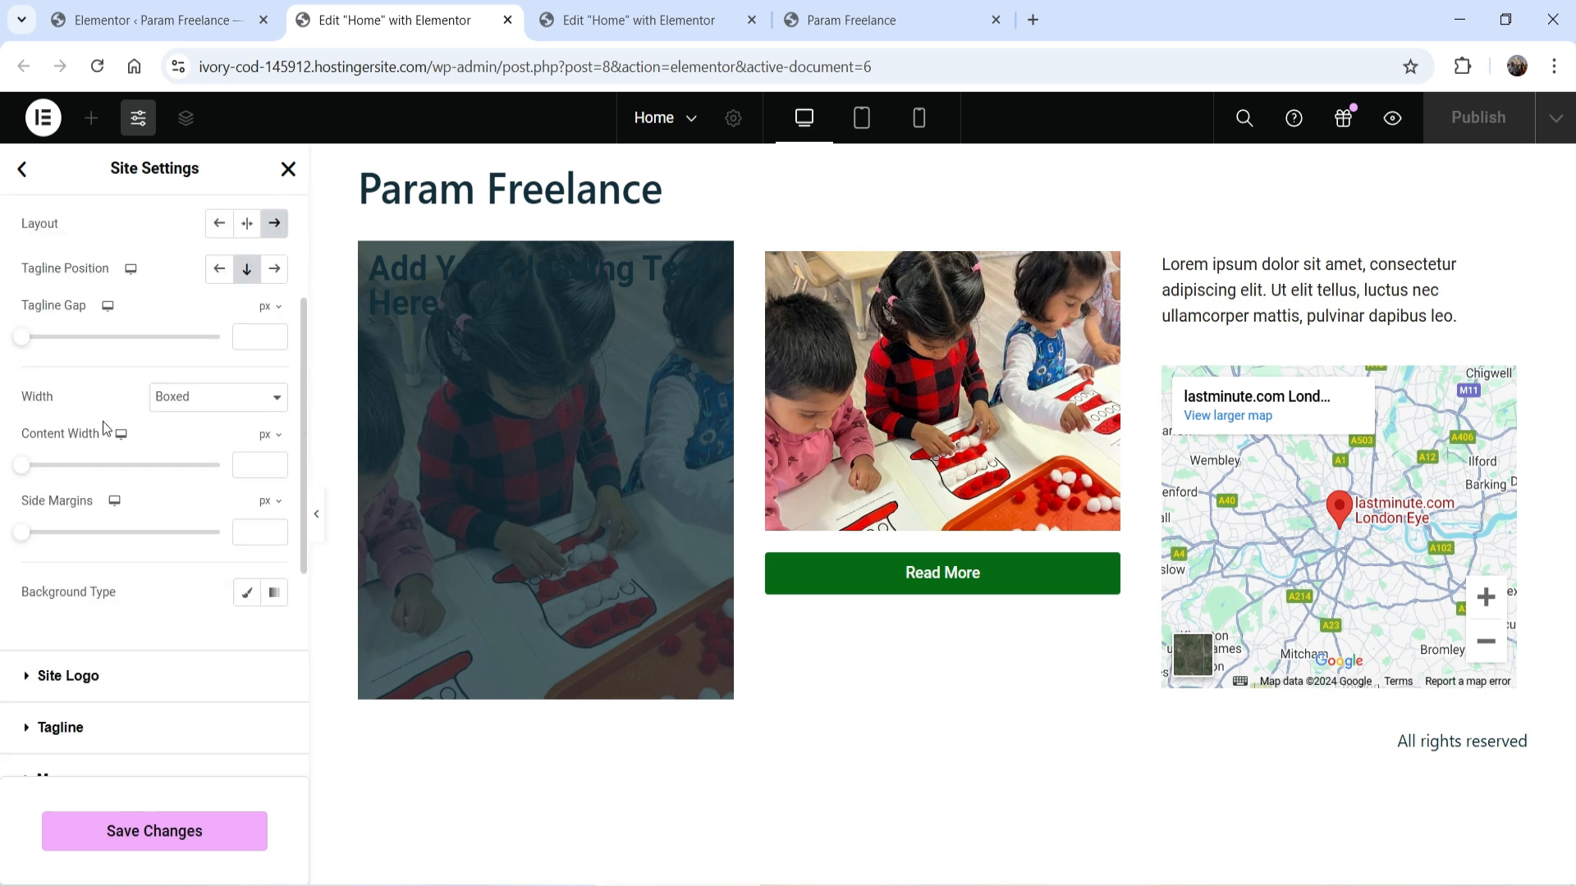
{"action": "left_click", "coordinate": [22, 169]}
Step: In Site Identity, set PARAM-FREELANCE-LOGO-WHITE.webp as the site logo and save the changes
{"action": "scroll", "coordinate": [164, 534], "scroll_direction": "down", "scroll_amount": 4}
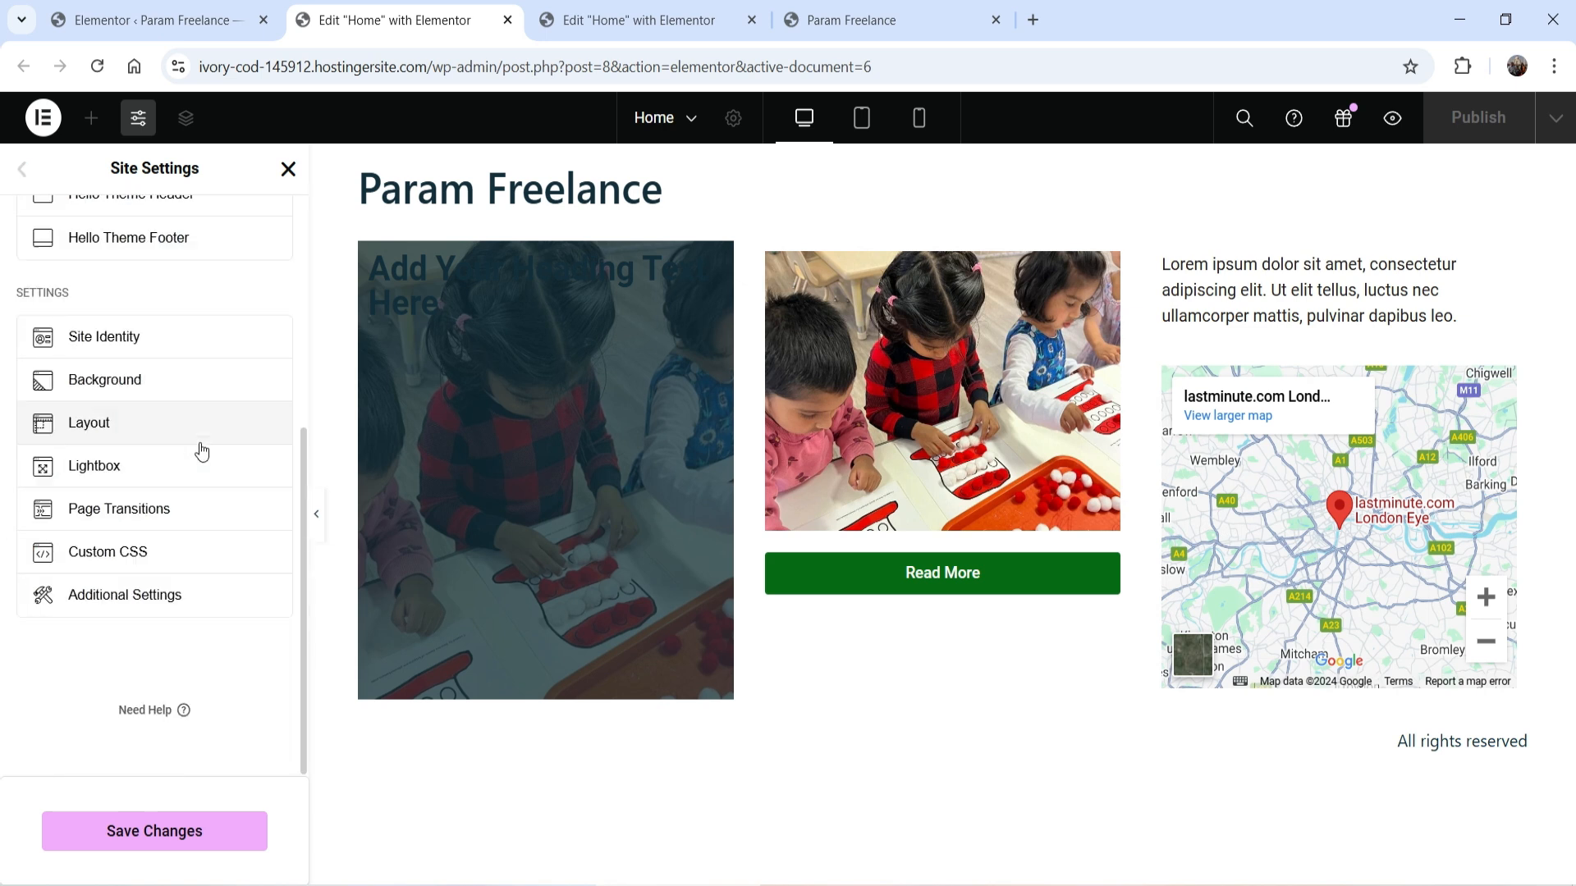
{"action": "left_click", "coordinate": [111, 344]}
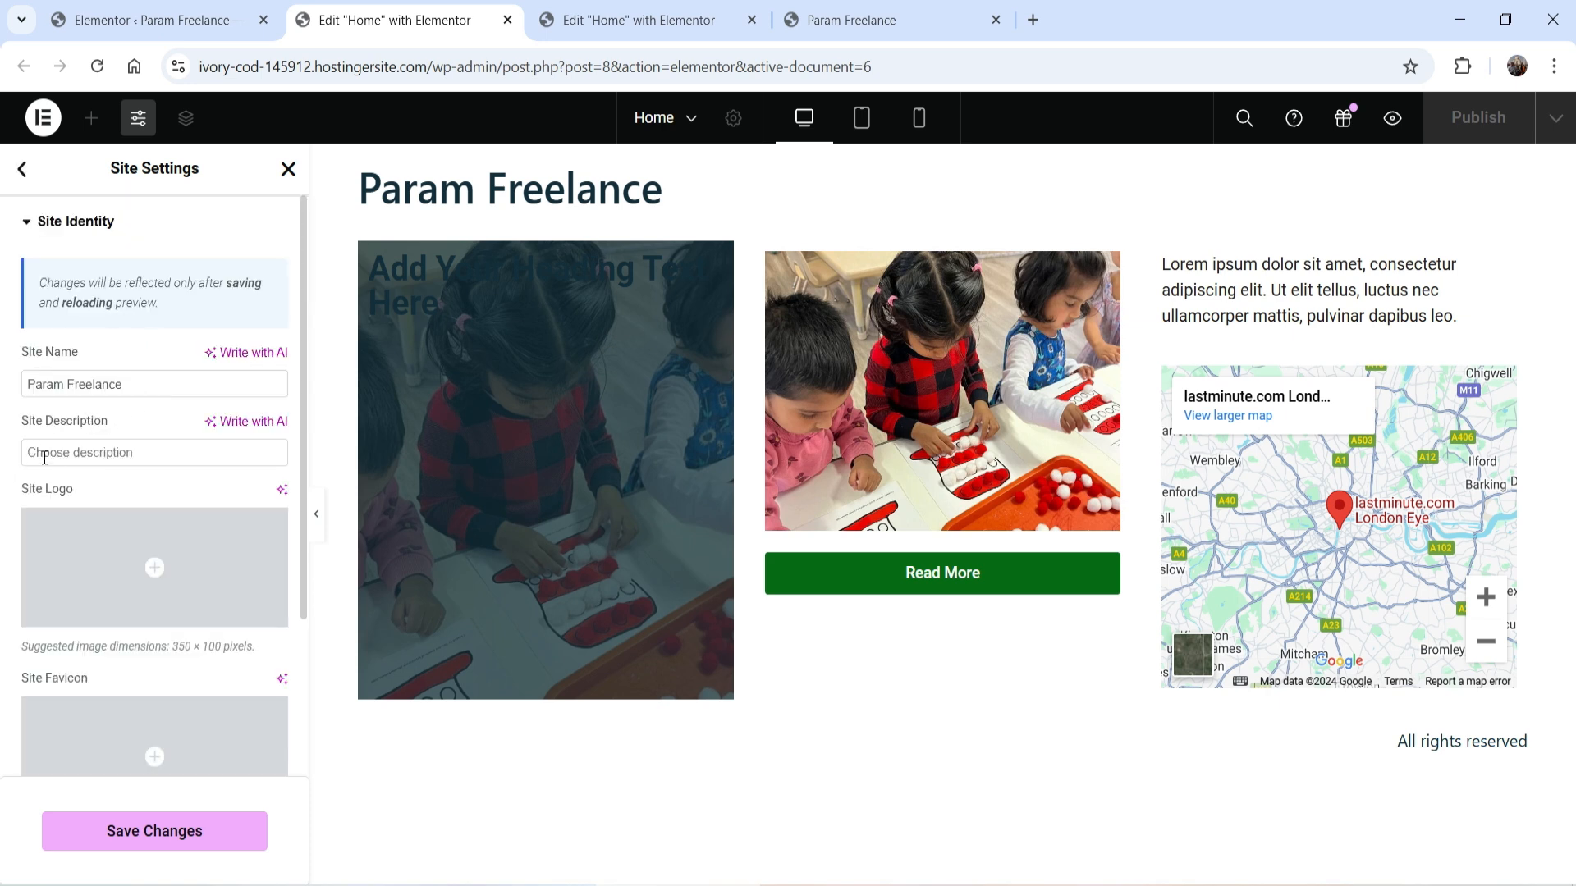
{"action": "mouse_move", "coordinate": [143, 577]}
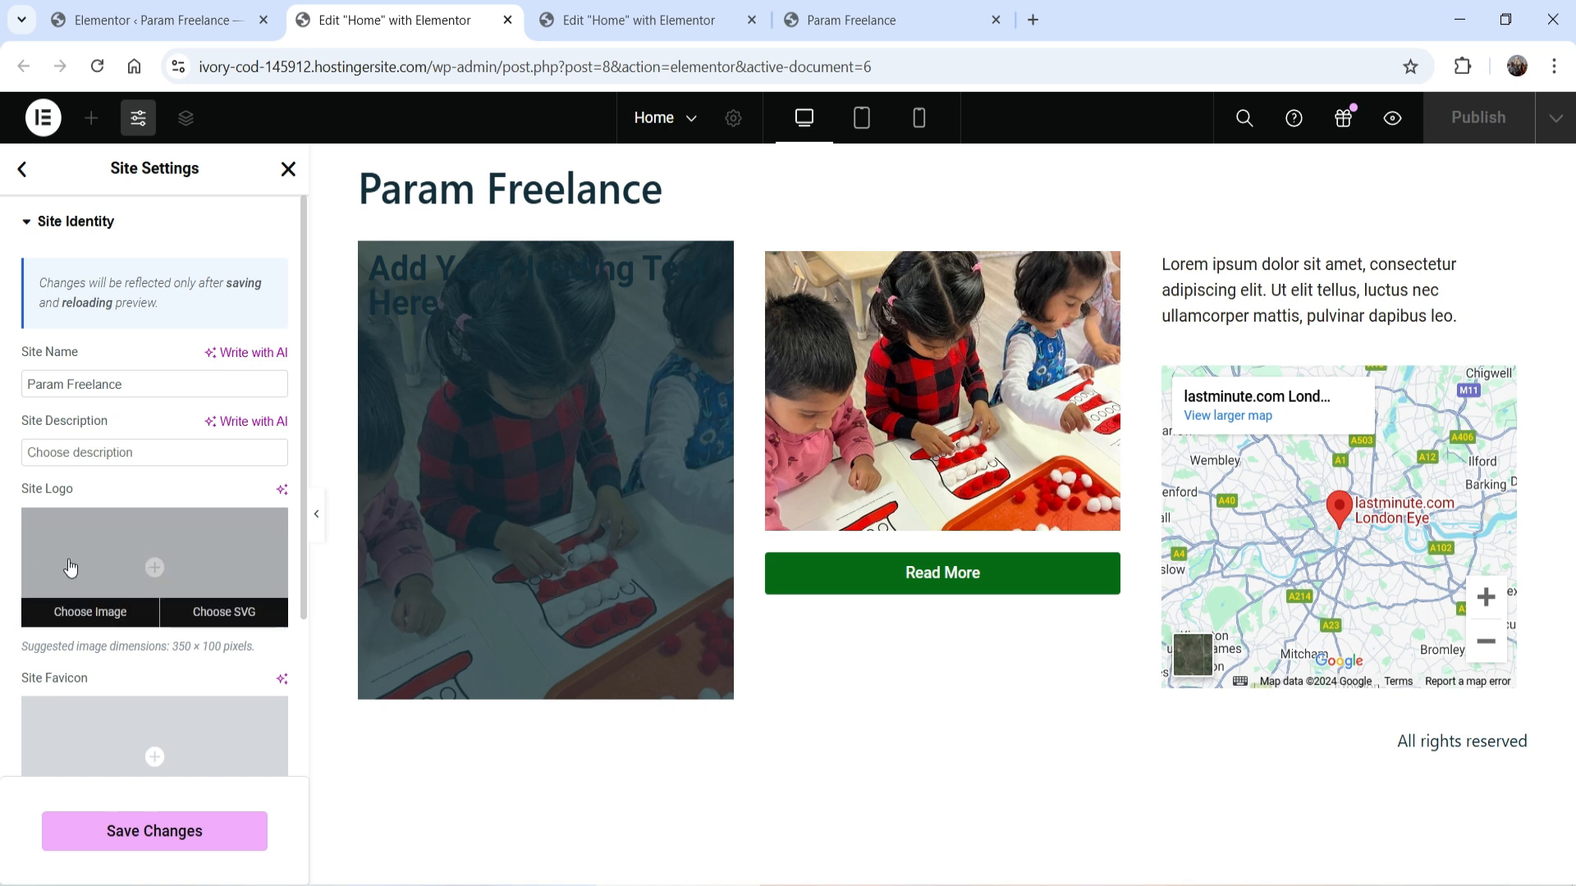
{"action": "left_click", "coordinate": [142, 565]}
{"action": "left_click", "coordinate": [315, 196]}
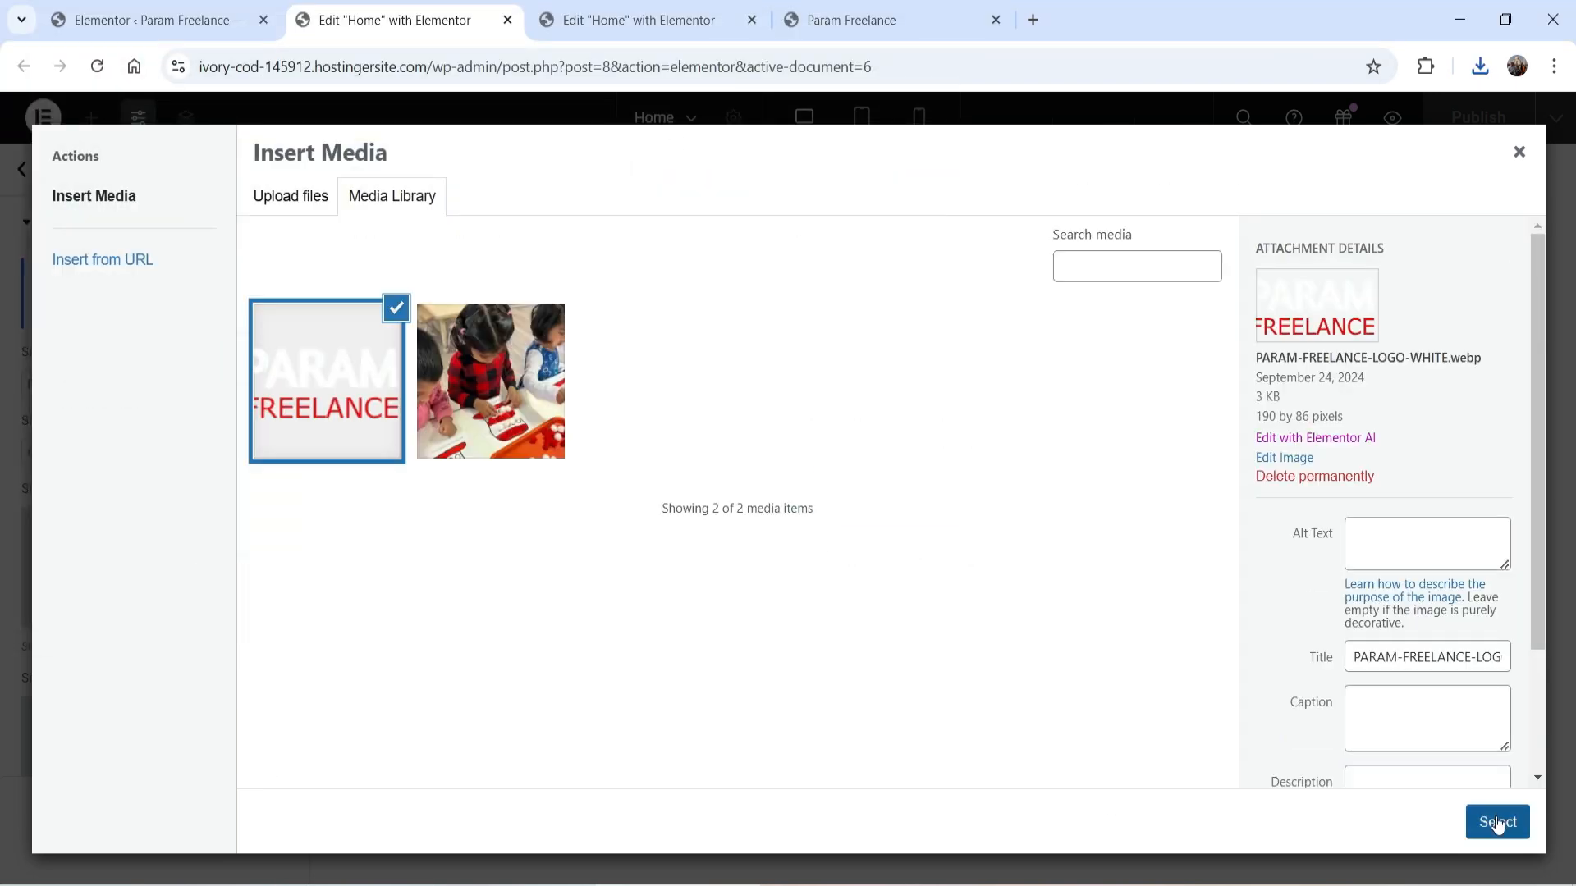
{"action": "left_click", "coordinate": [1498, 822]}
{"action": "scroll", "coordinate": [168, 550], "scroll_direction": "down", "scroll_amount": 3}
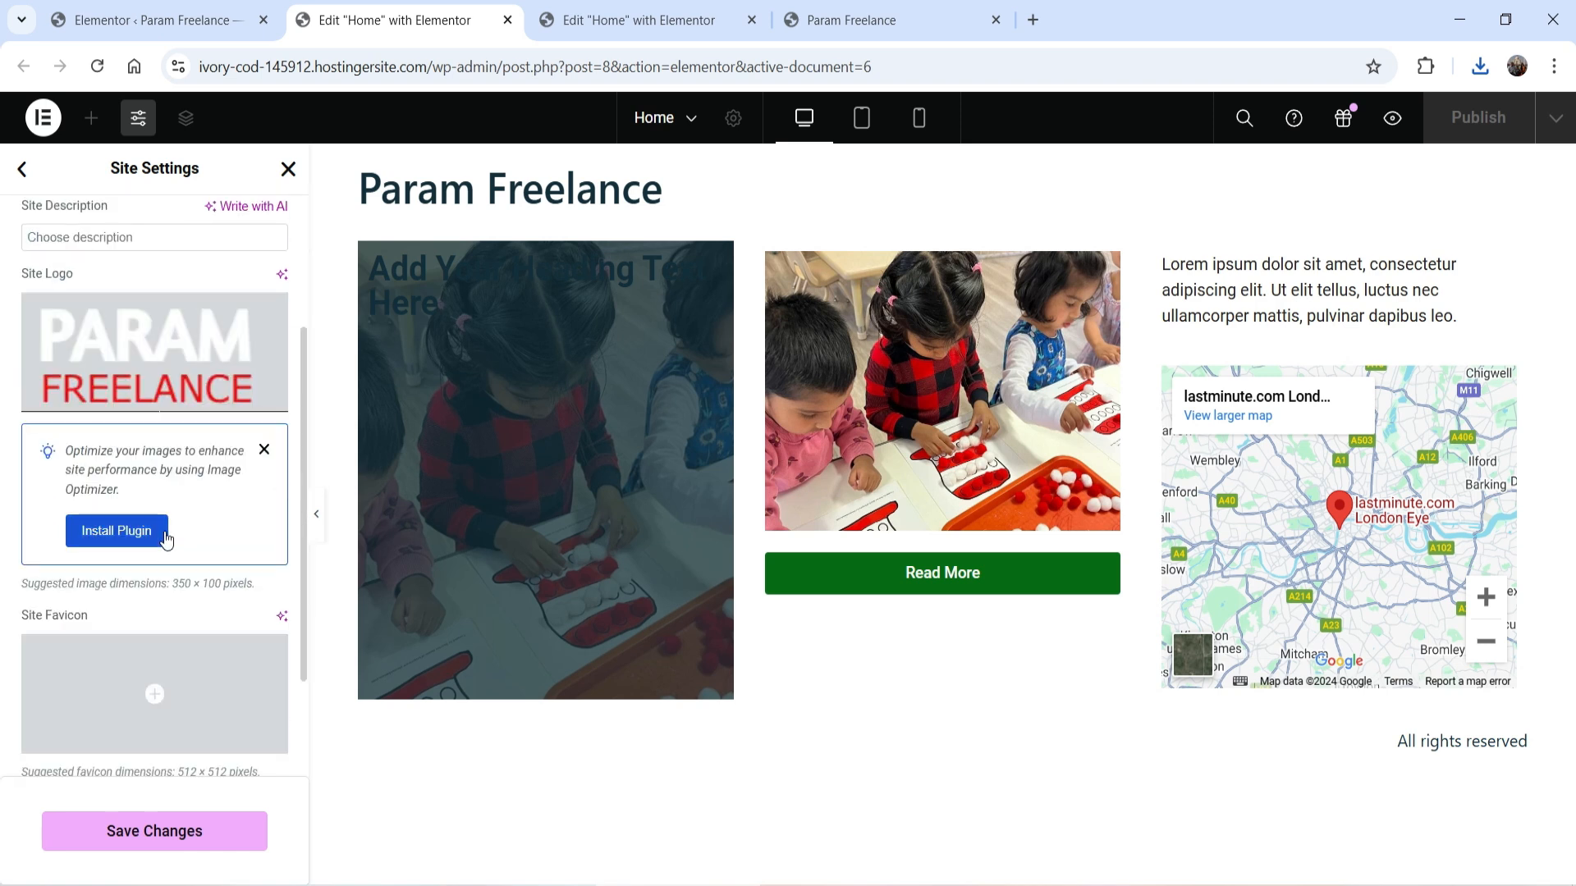
{"action": "left_click", "coordinate": [165, 850]}
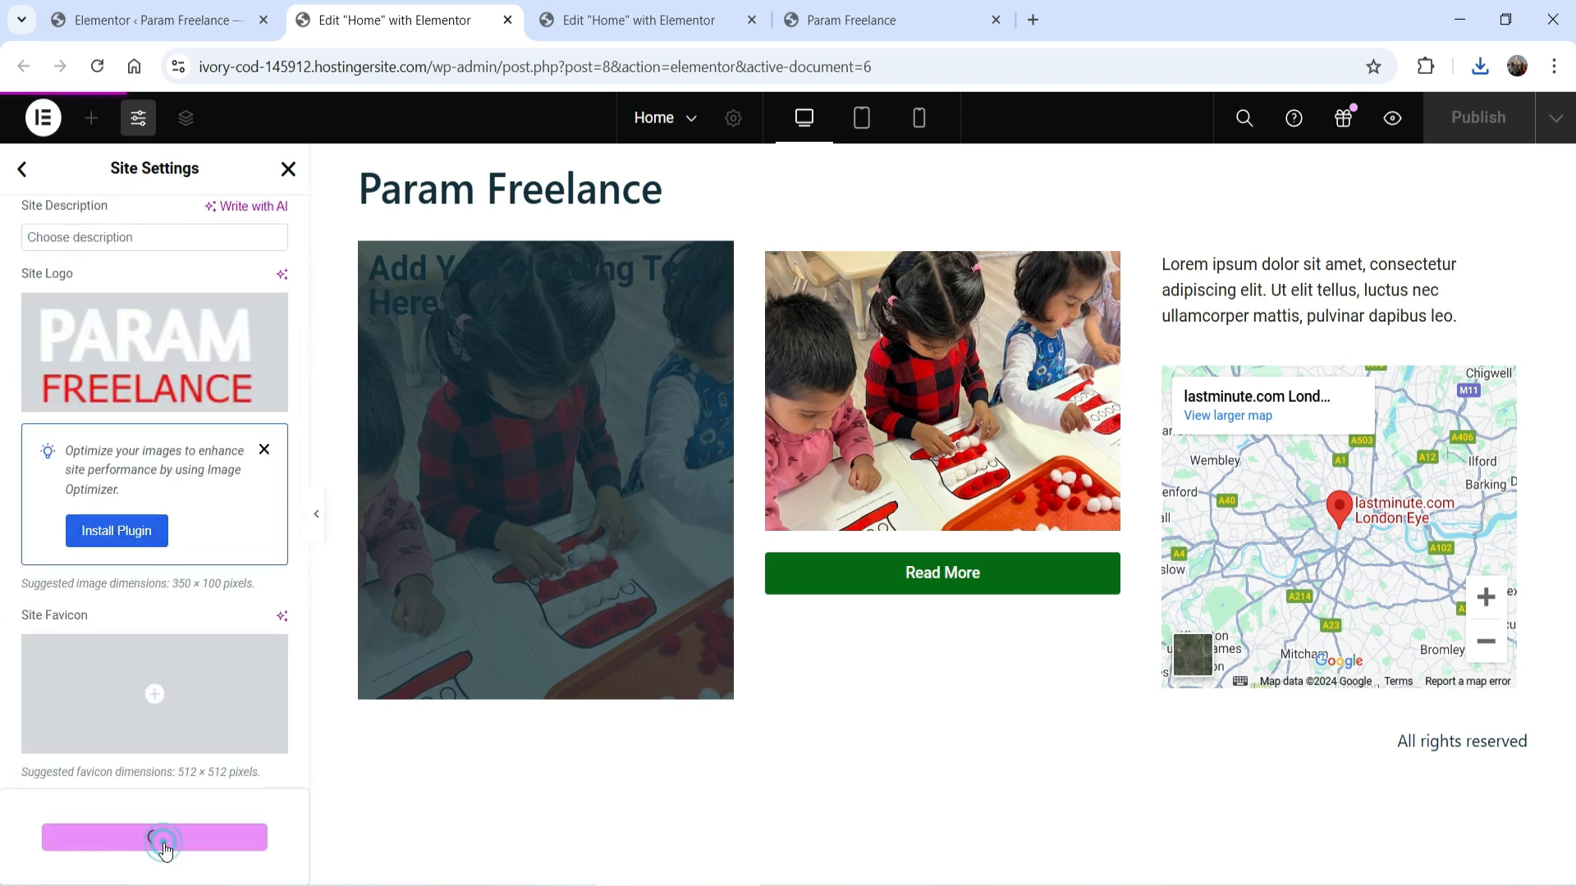
Step: In the Hello Theme Header settings, give the header a classic background in the Accent global color
{"action": "left_click", "coordinate": [22, 169]}
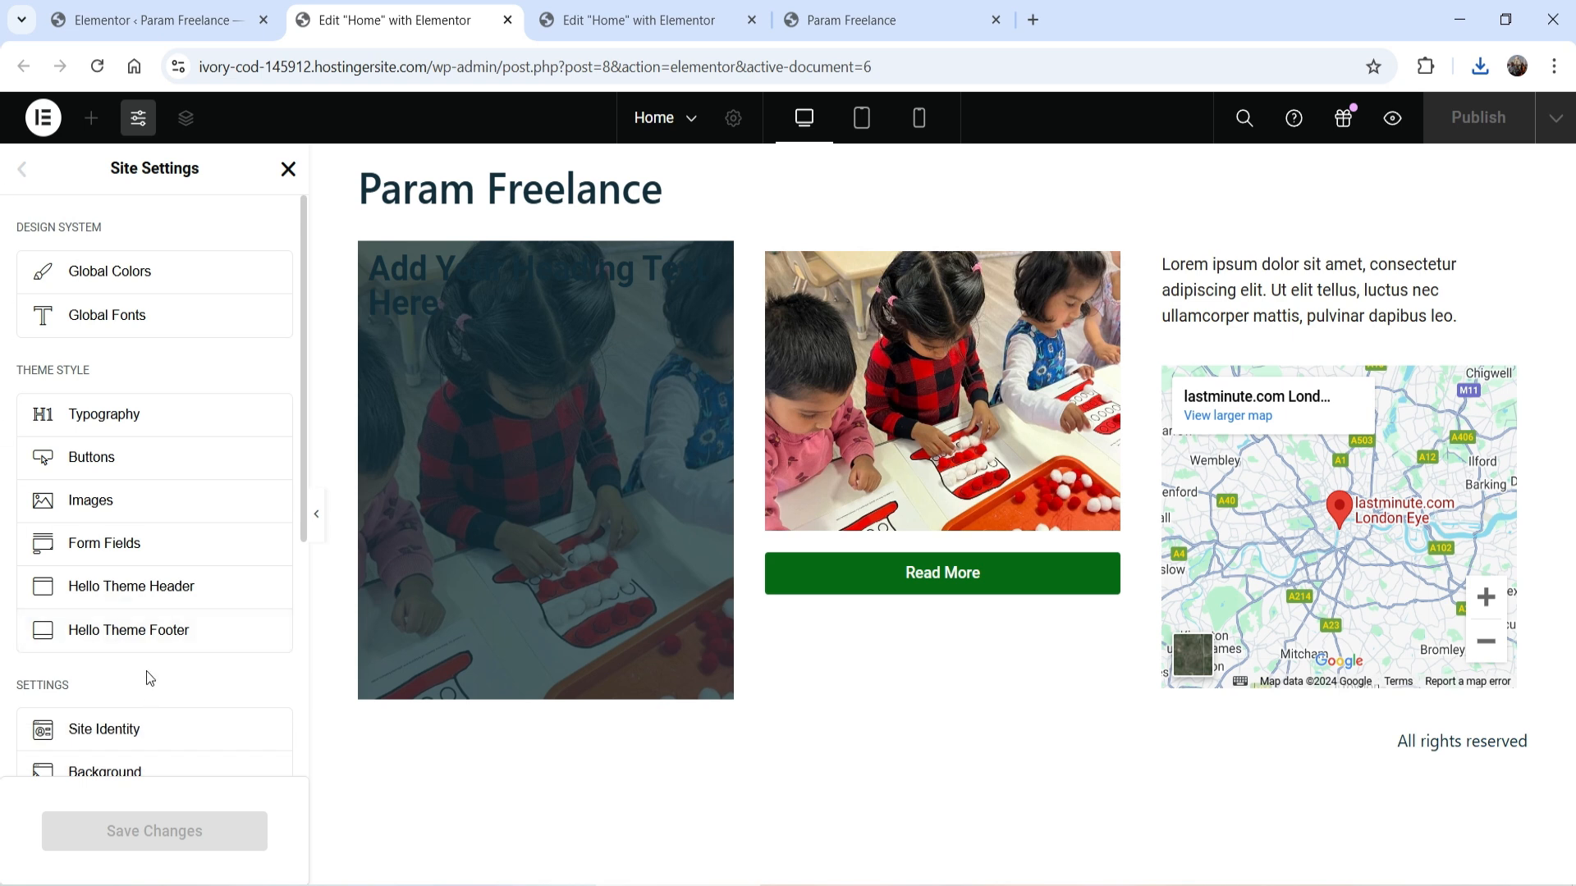
{"action": "scroll", "coordinate": [146, 671], "scroll_direction": "down", "scroll_amount": 1}
{"action": "left_click", "coordinate": [152, 486]}
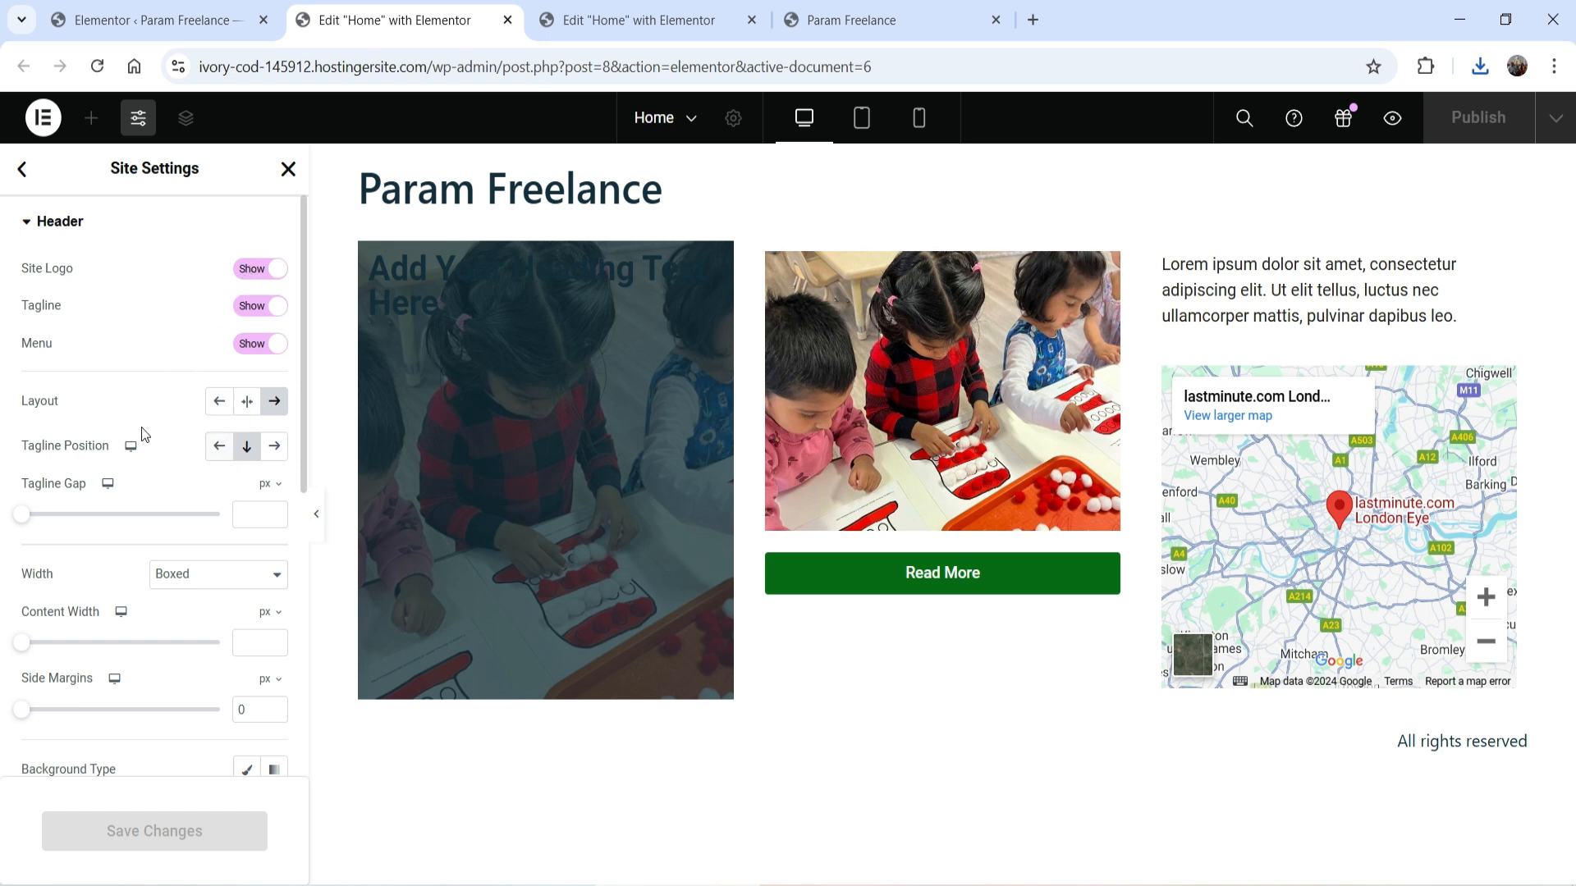
{"action": "scroll", "coordinate": [146, 435], "scroll_direction": "down", "scroll_amount": 3}
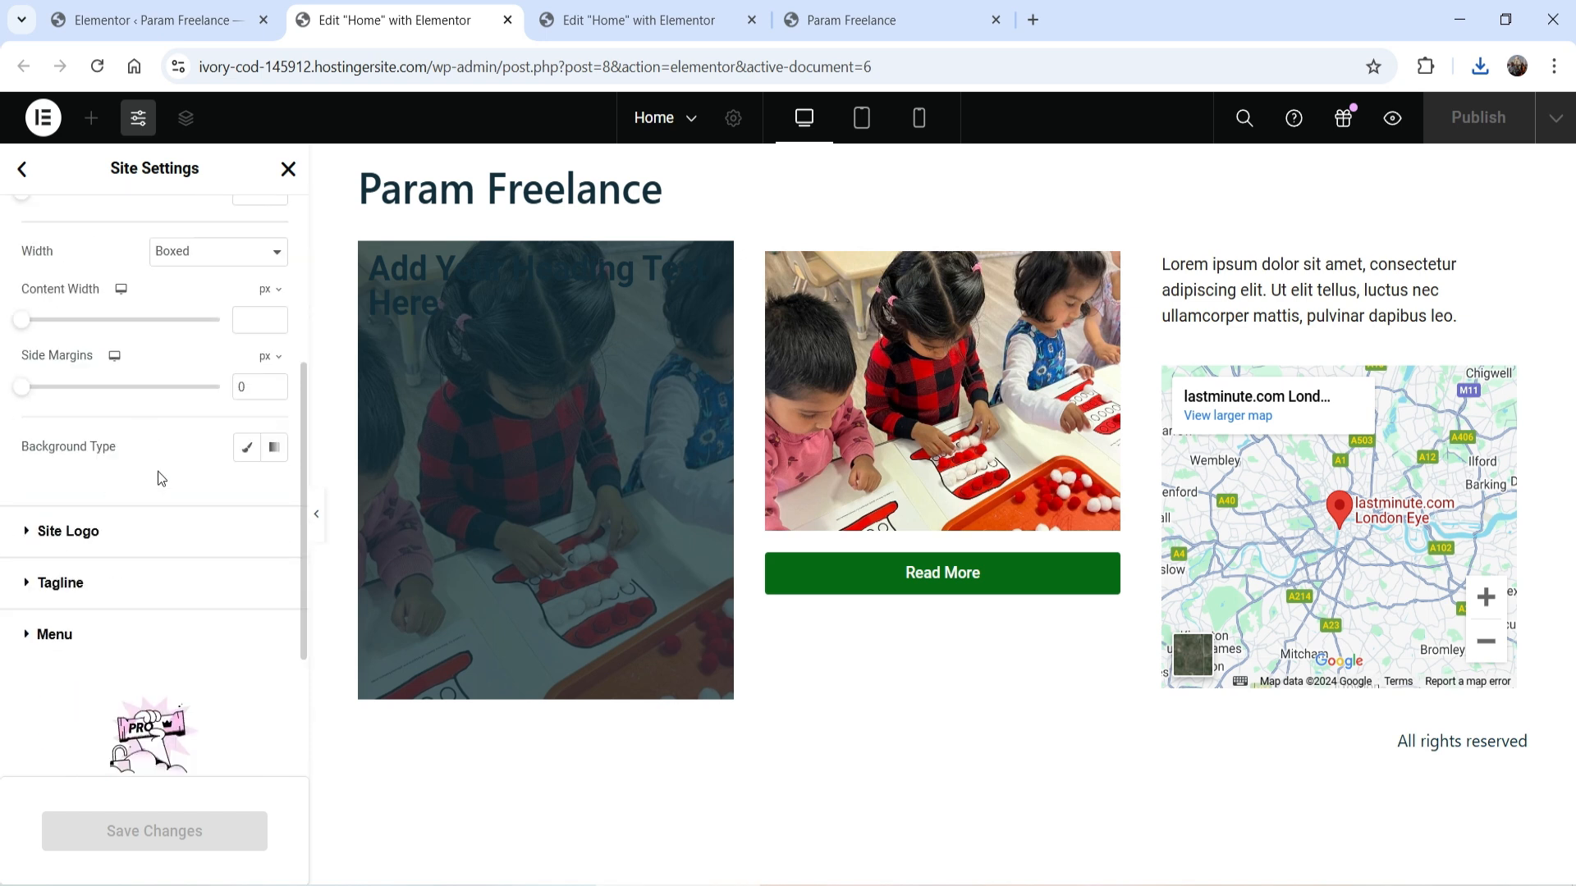
{"action": "left_click", "coordinate": [243, 449]}
{"action": "left_click", "coordinate": [247, 491]}
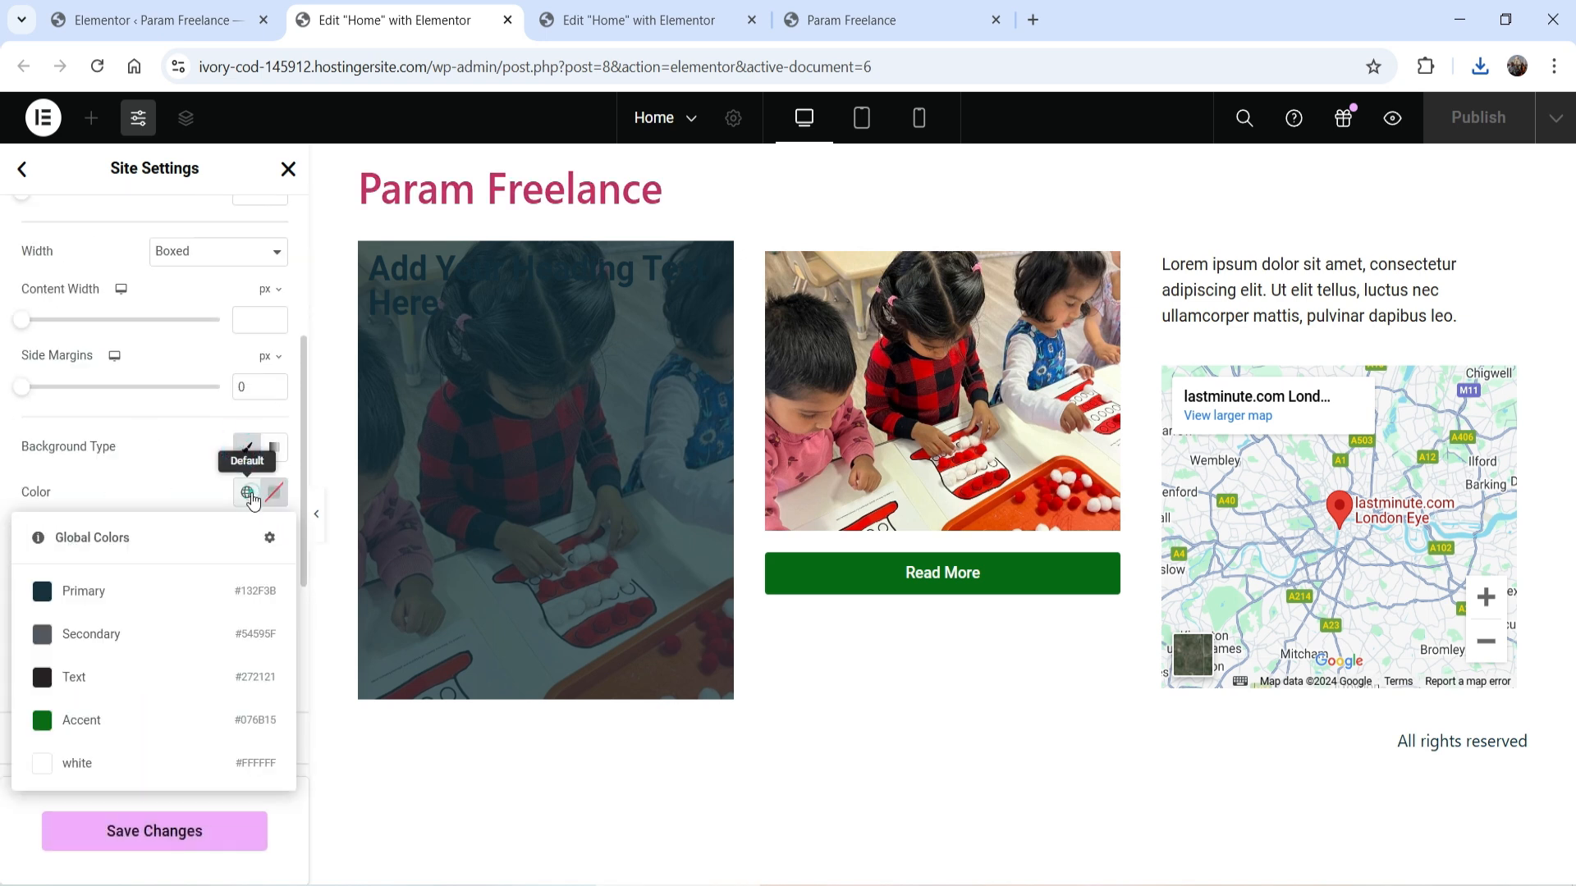
{"action": "left_click", "coordinate": [97, 722]}
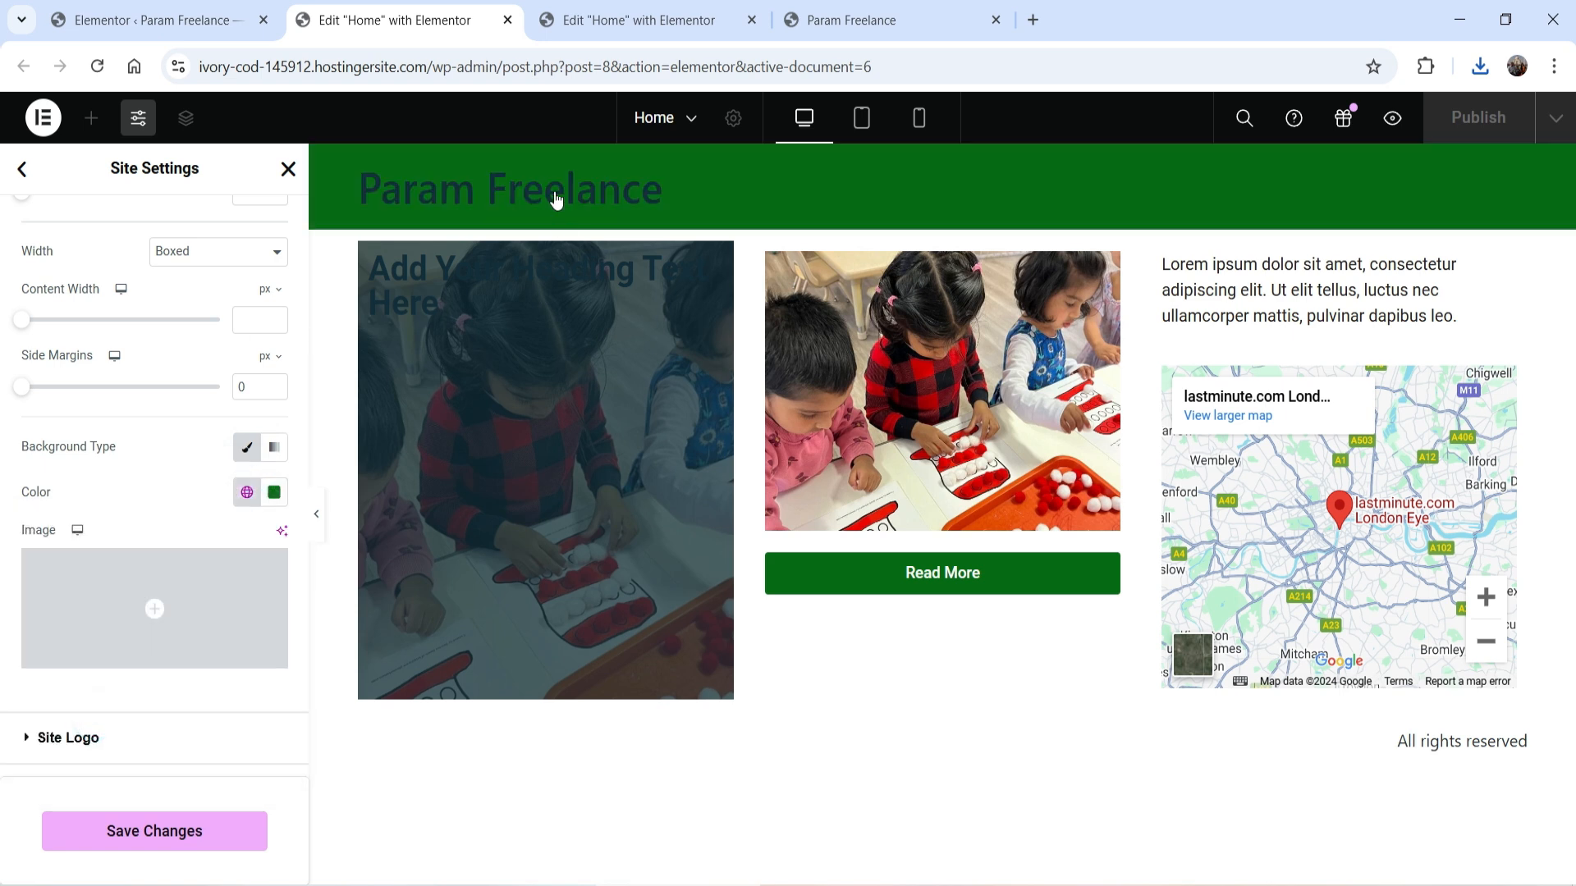
Step: Turn the header's site logo off and back on
{"action": "scroll", "coordinate": [139, 480], "scroll_direction": "up", "scroll_amount": 3}
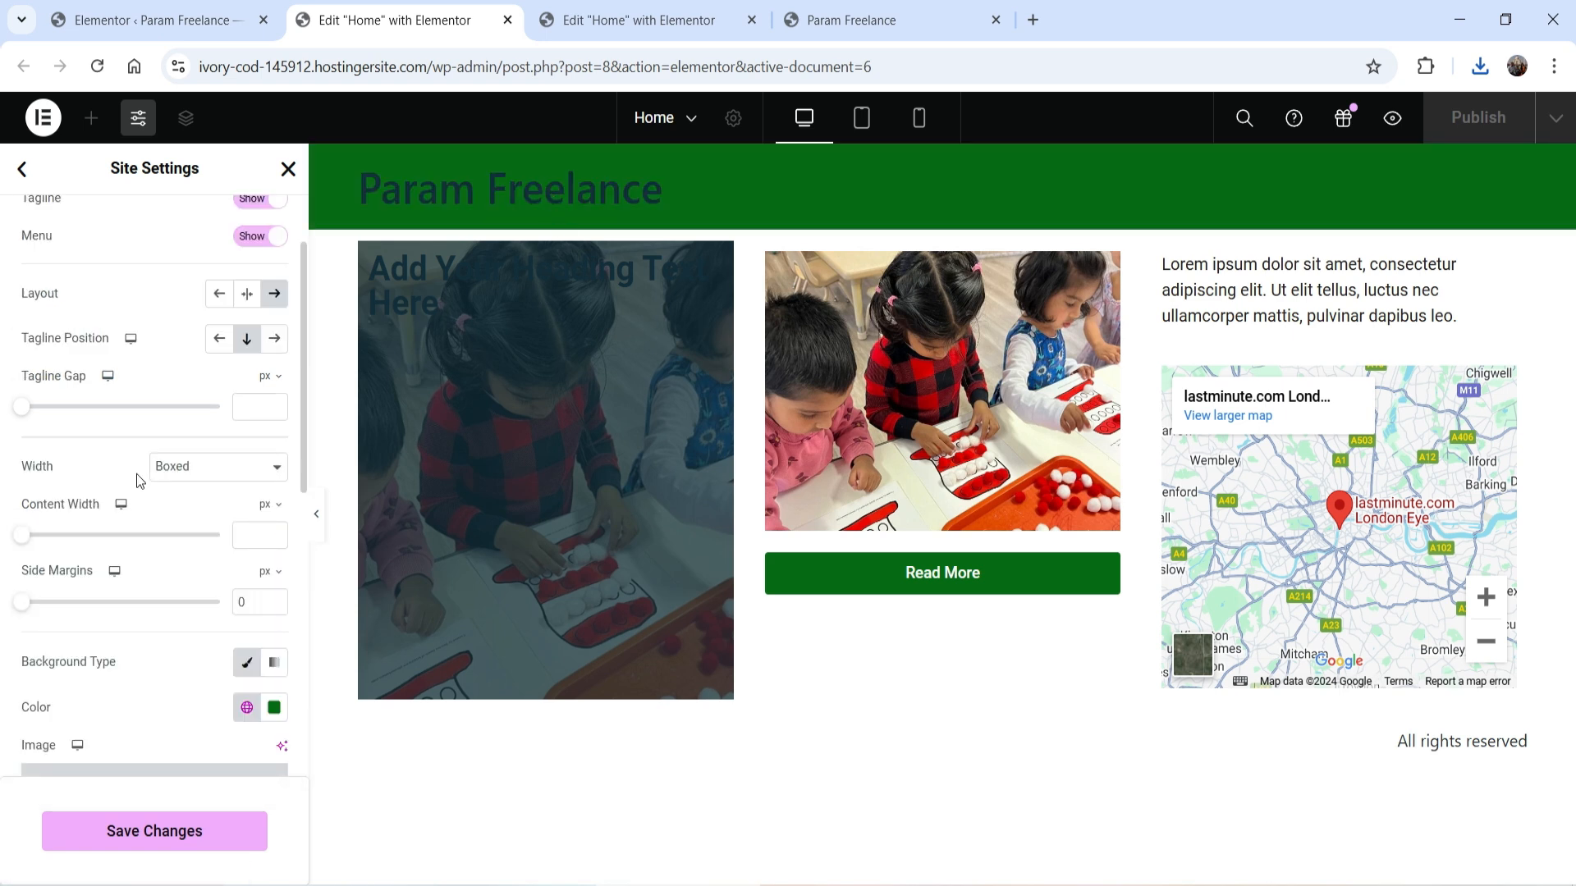
{"action": "scroll", "coordinate": [137, 474], "scroll_direction": "up", "scroll_amount": 1}
{"action": "left_click", "coordinate": [252, 269]}
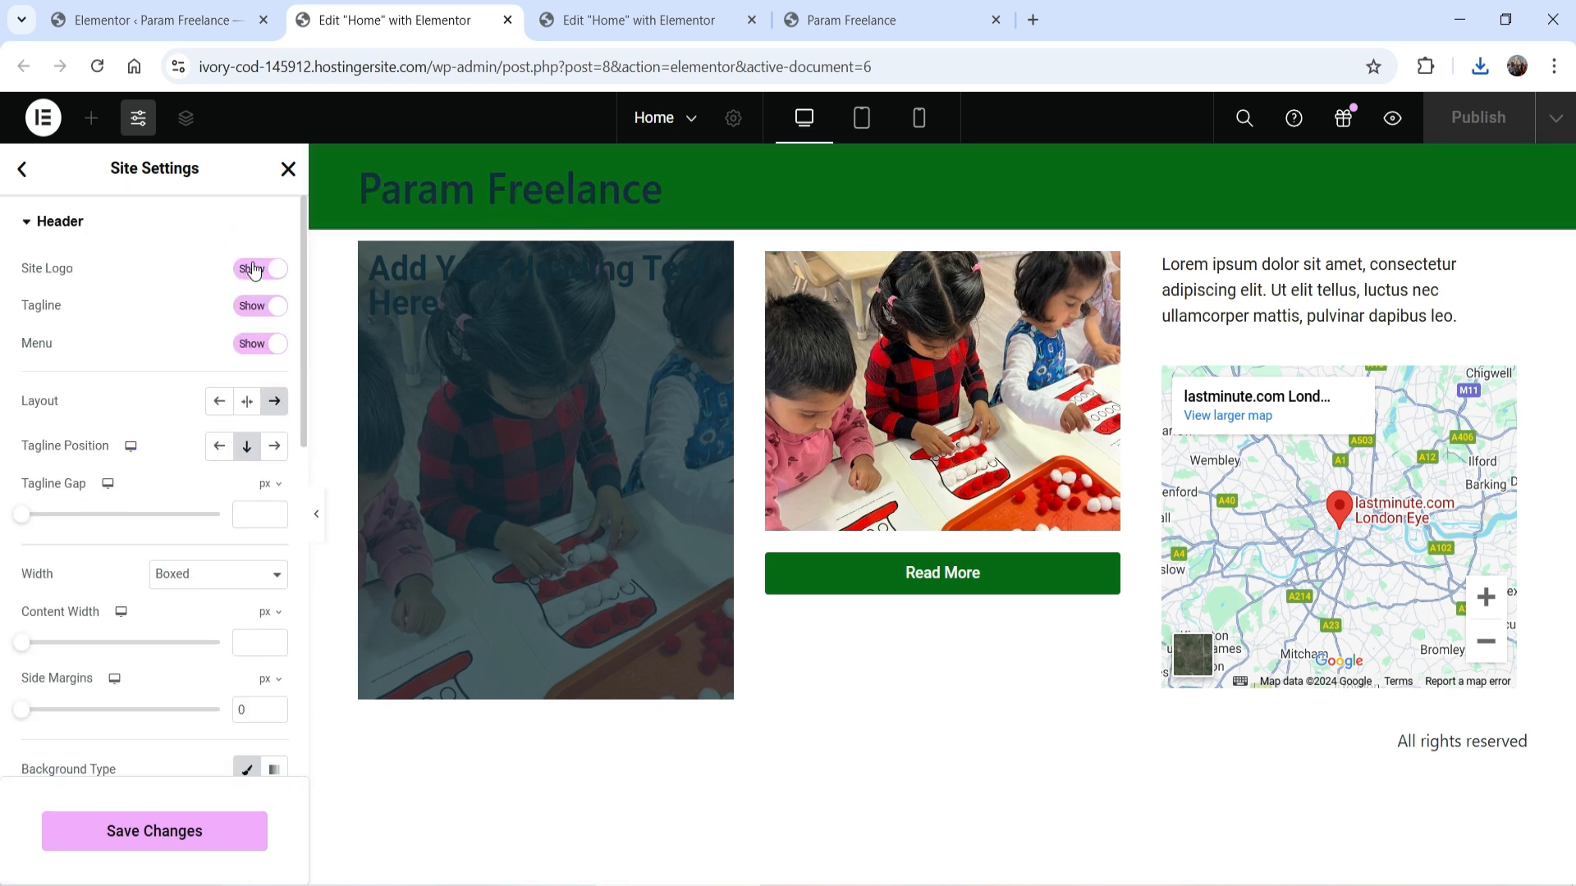
{"action": "left_click", "coordinate": [252, 267]}
Step: Set the header's site logo type to Logo with a width of 134 px and save the changes
{"action": "scroll", "coordinate": [41, 521], "scroll_direction": "down", "scroll_amount": 5}
{"action": "left_click", "coordinate": [106, 636]}
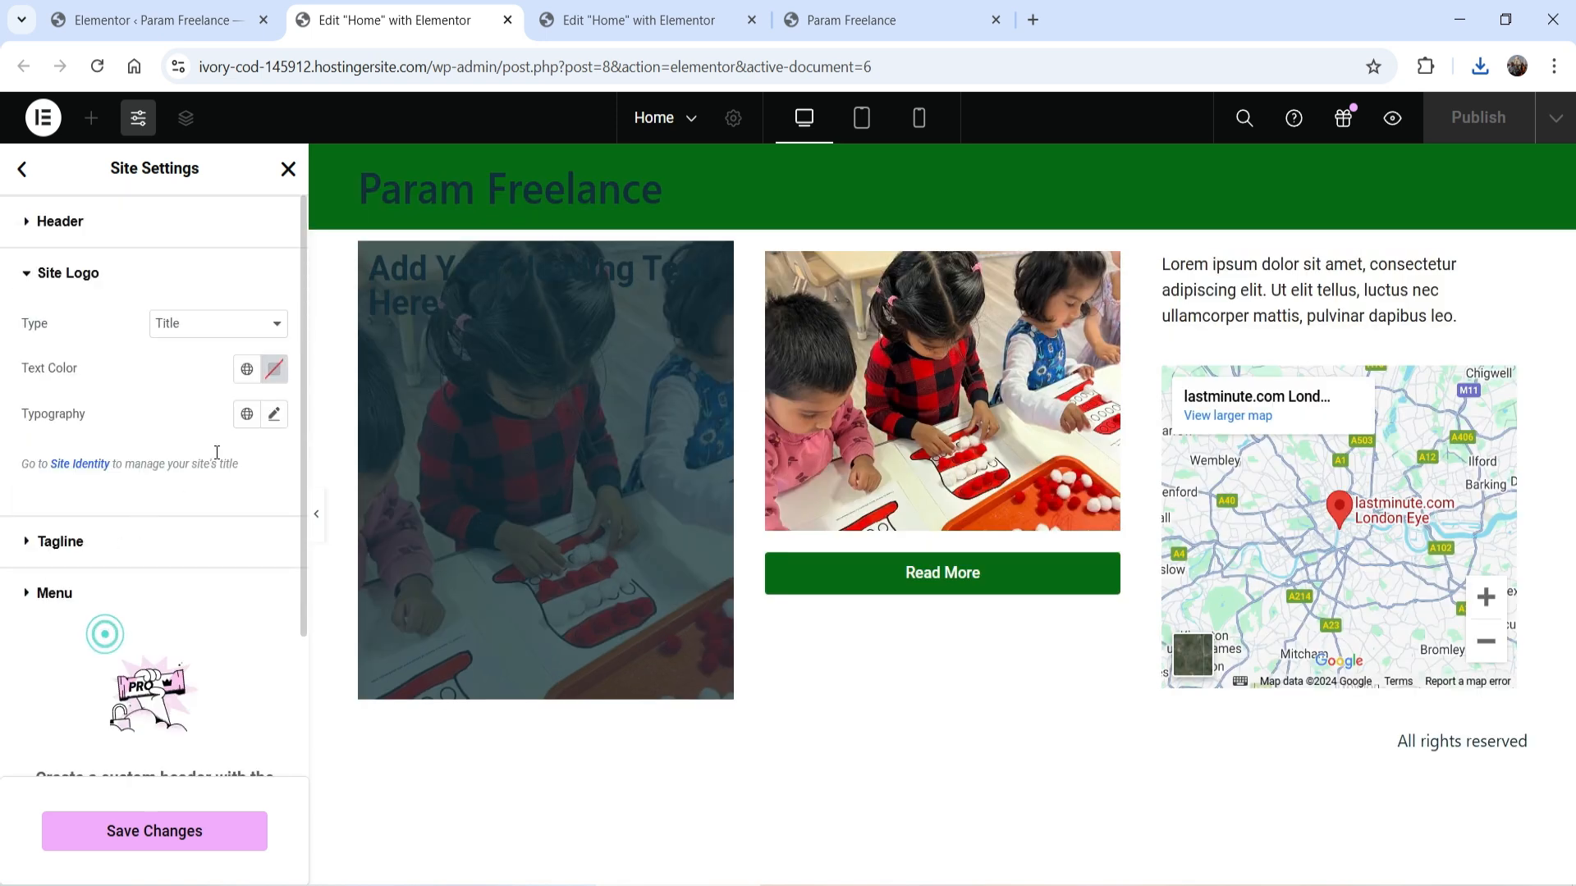
{"action": "left_click", "coordinate": [222, 324]}
{"action": "left_click", "coordinate": [210, 352]}
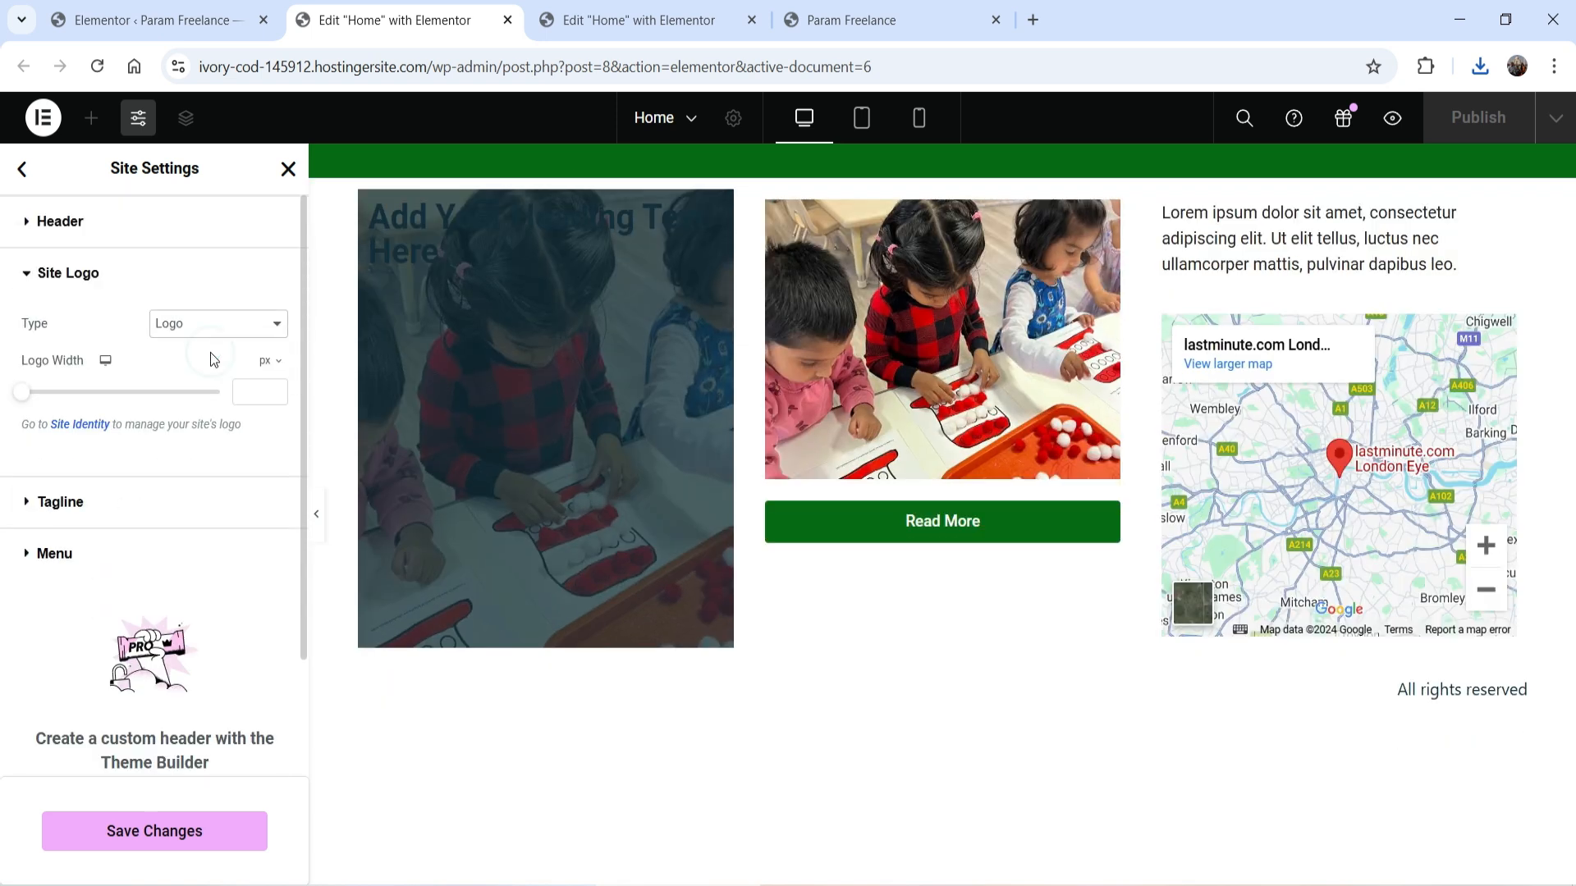
{"action": "left_click", "coordinate": [158, 846]}
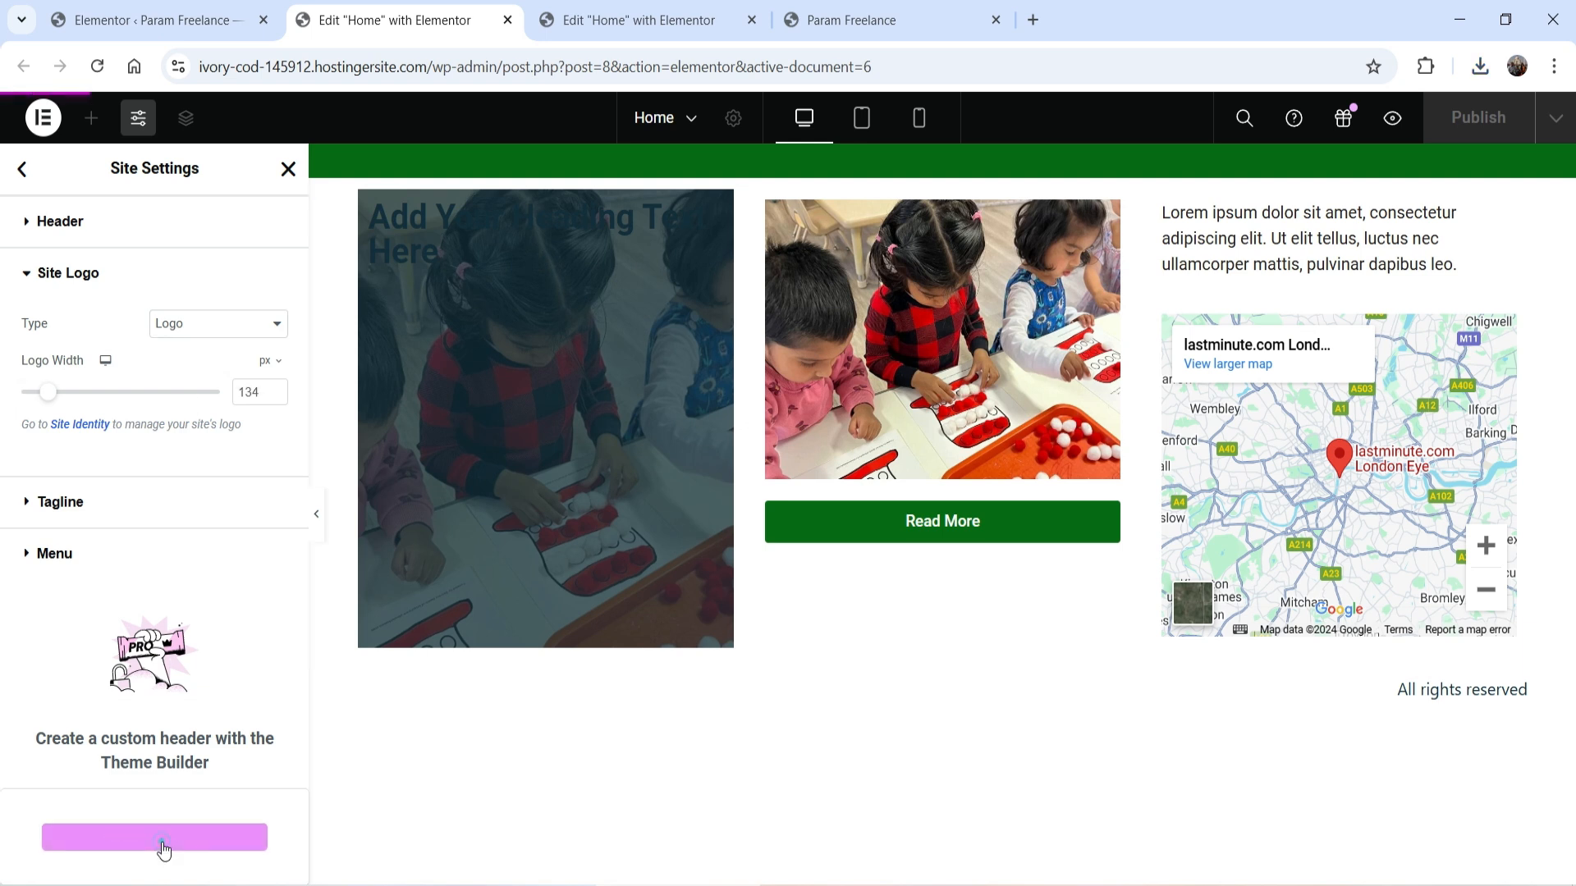
Step: Reload the live site to check its header, and return to the Elementor editor
{"action": "left_click", "coordinate": [851, 20]}
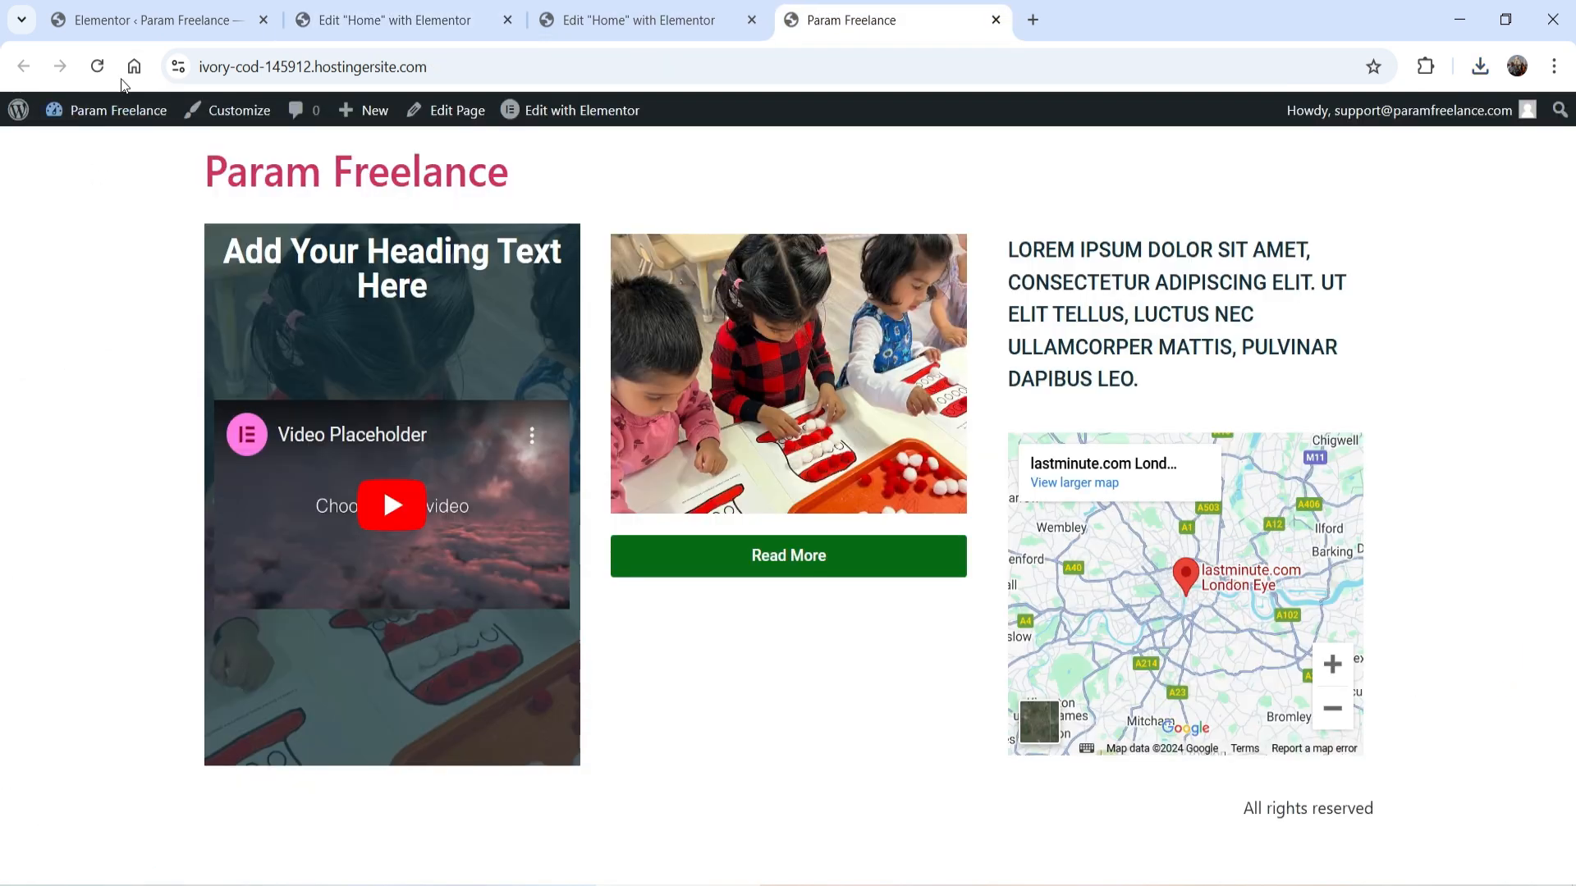
{"action": "left_click", "coordinate": [97, 67]}
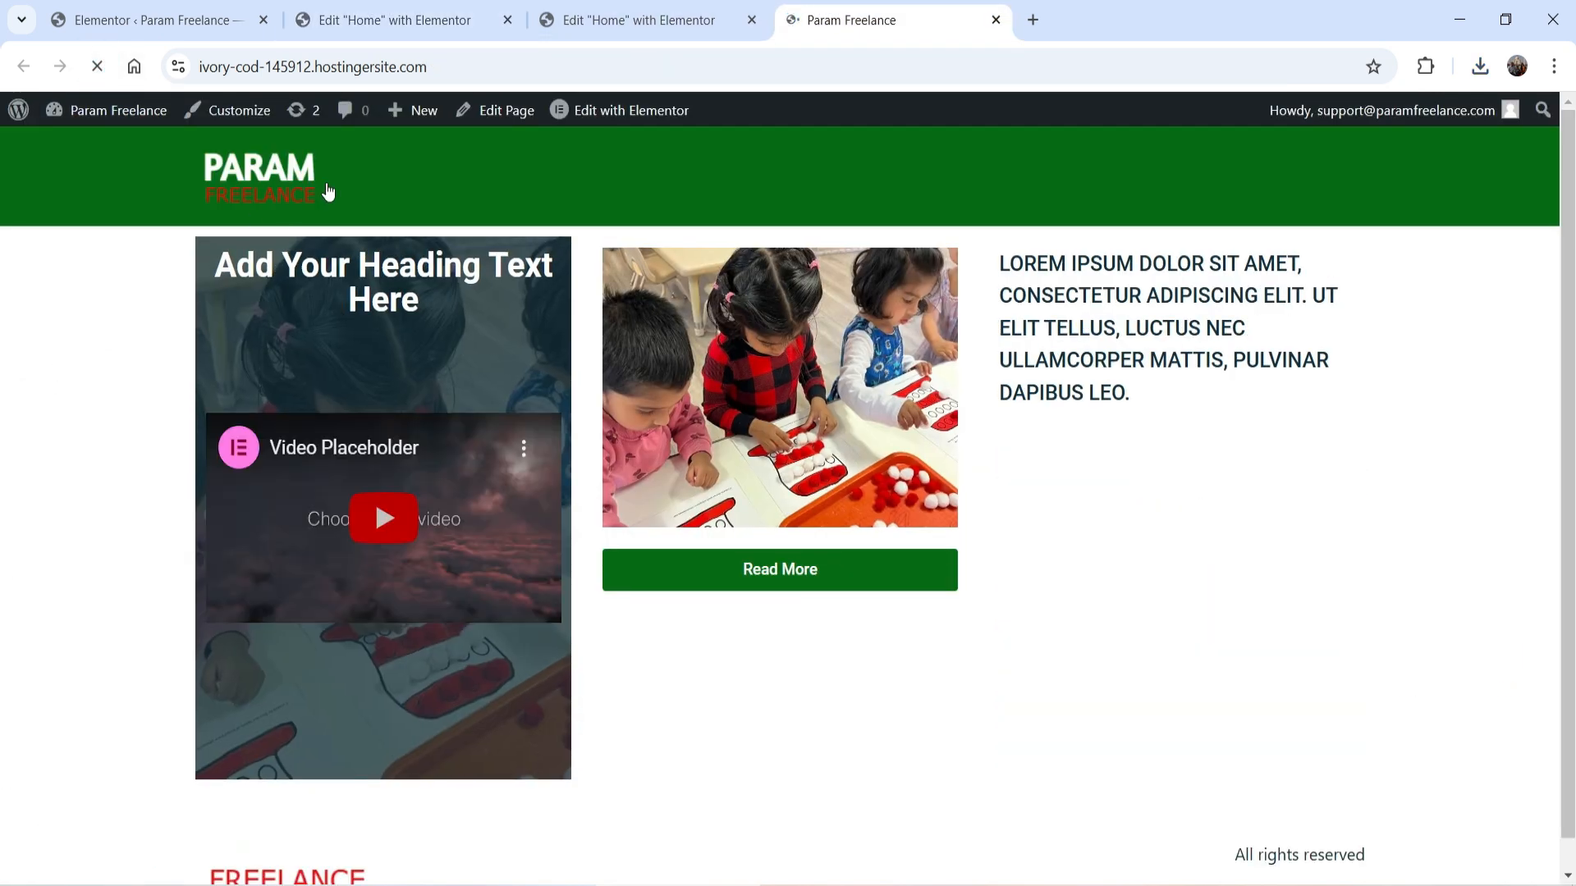
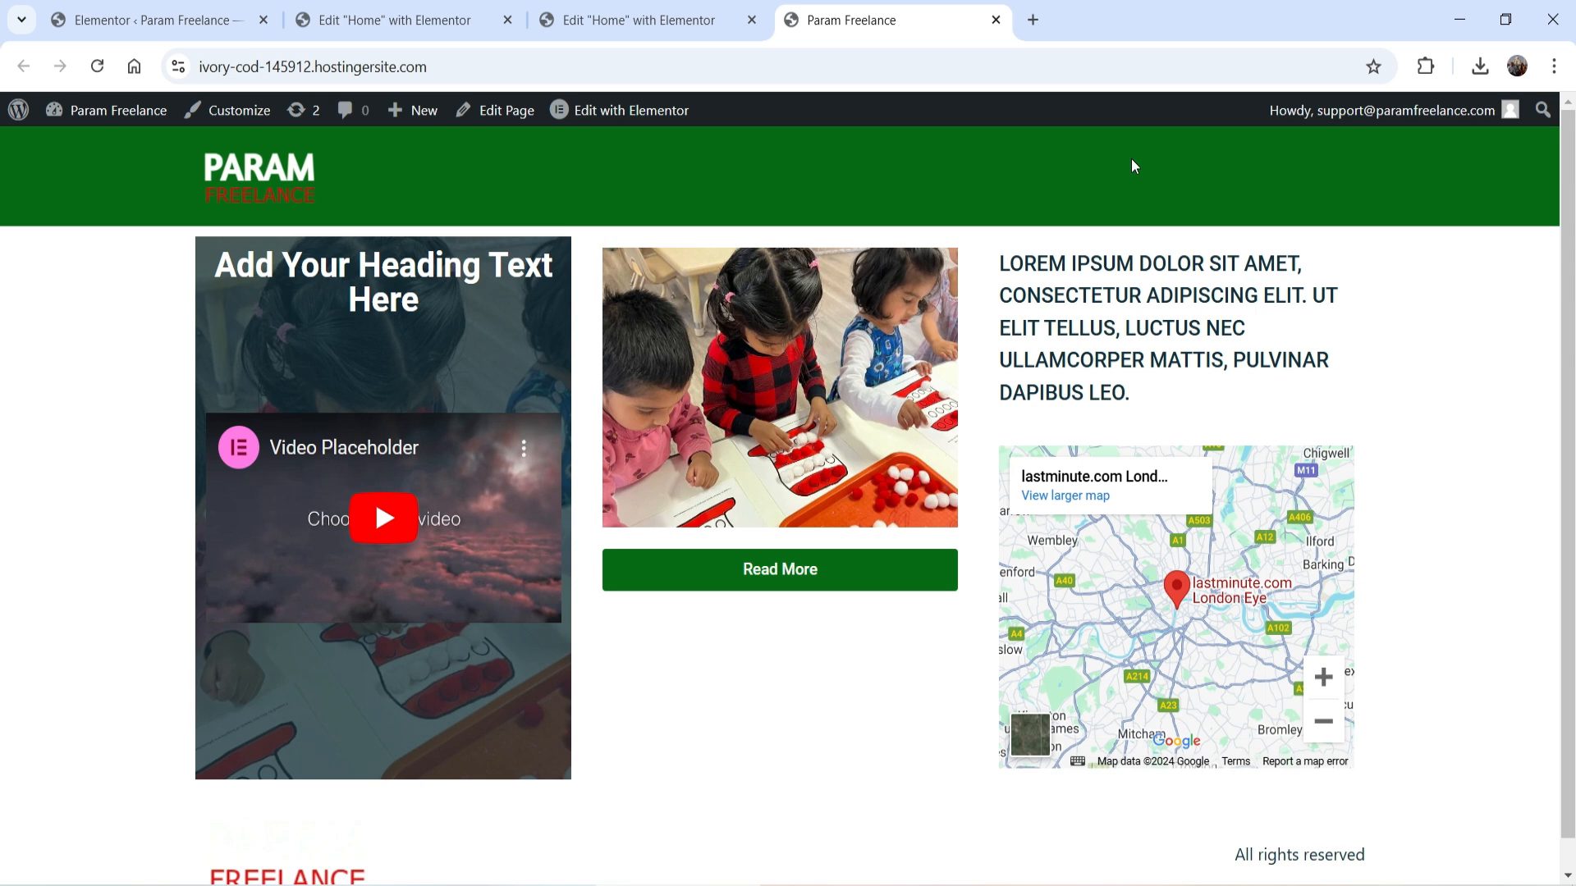
{"action": "left_click", "coordinate": [423, 24]}
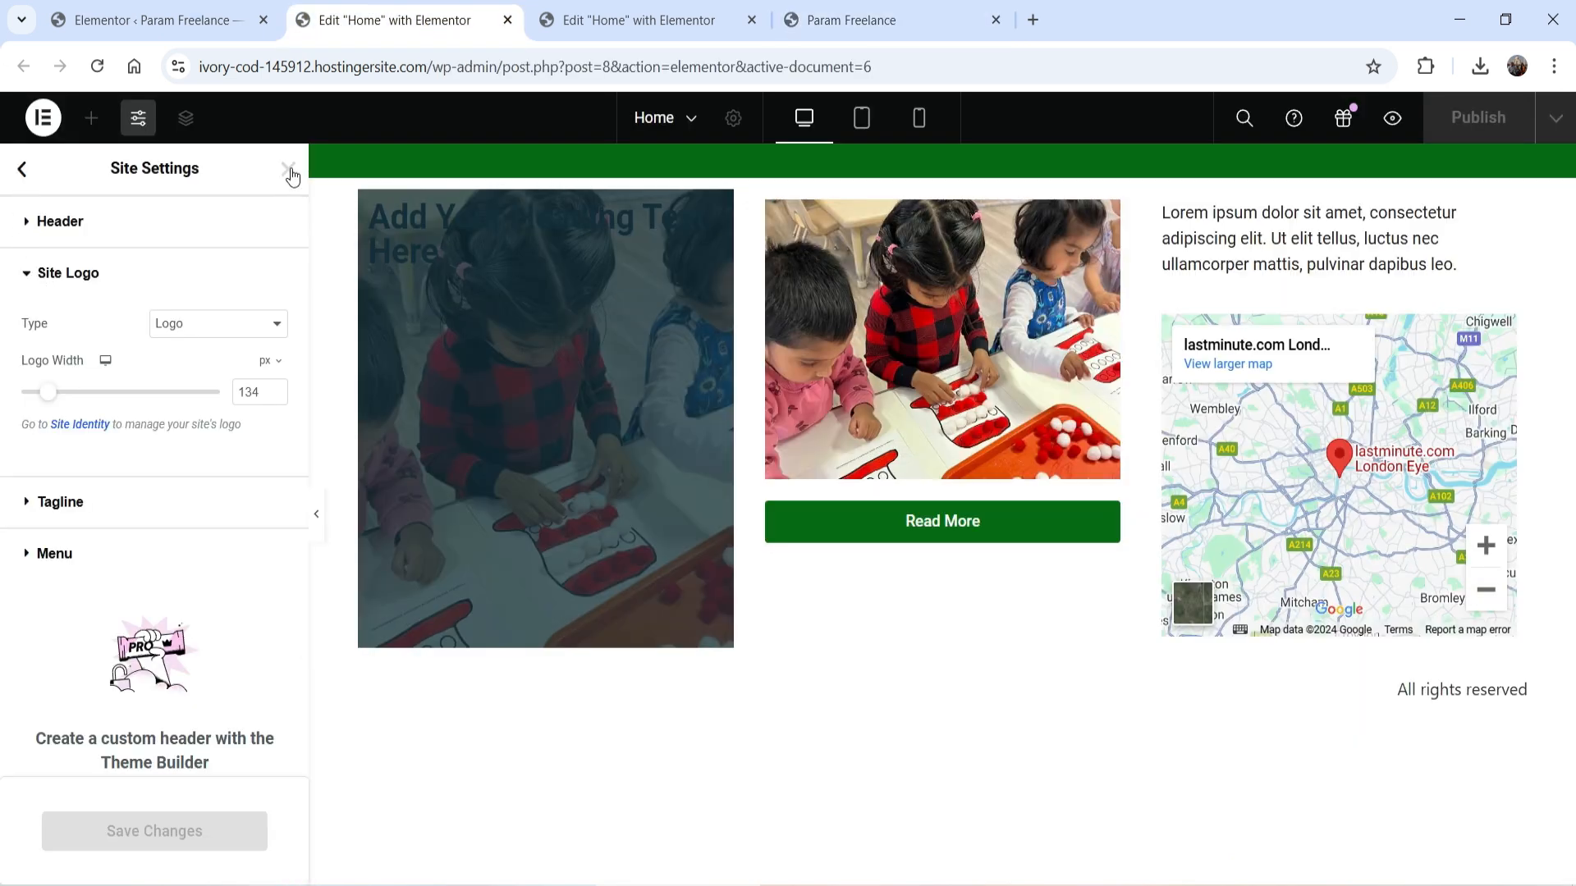
Step: Switch to the WordPress dashboard and open the Elementor plugin's Settings page
{"action": "left_click", "coordinate": [158, 28]}
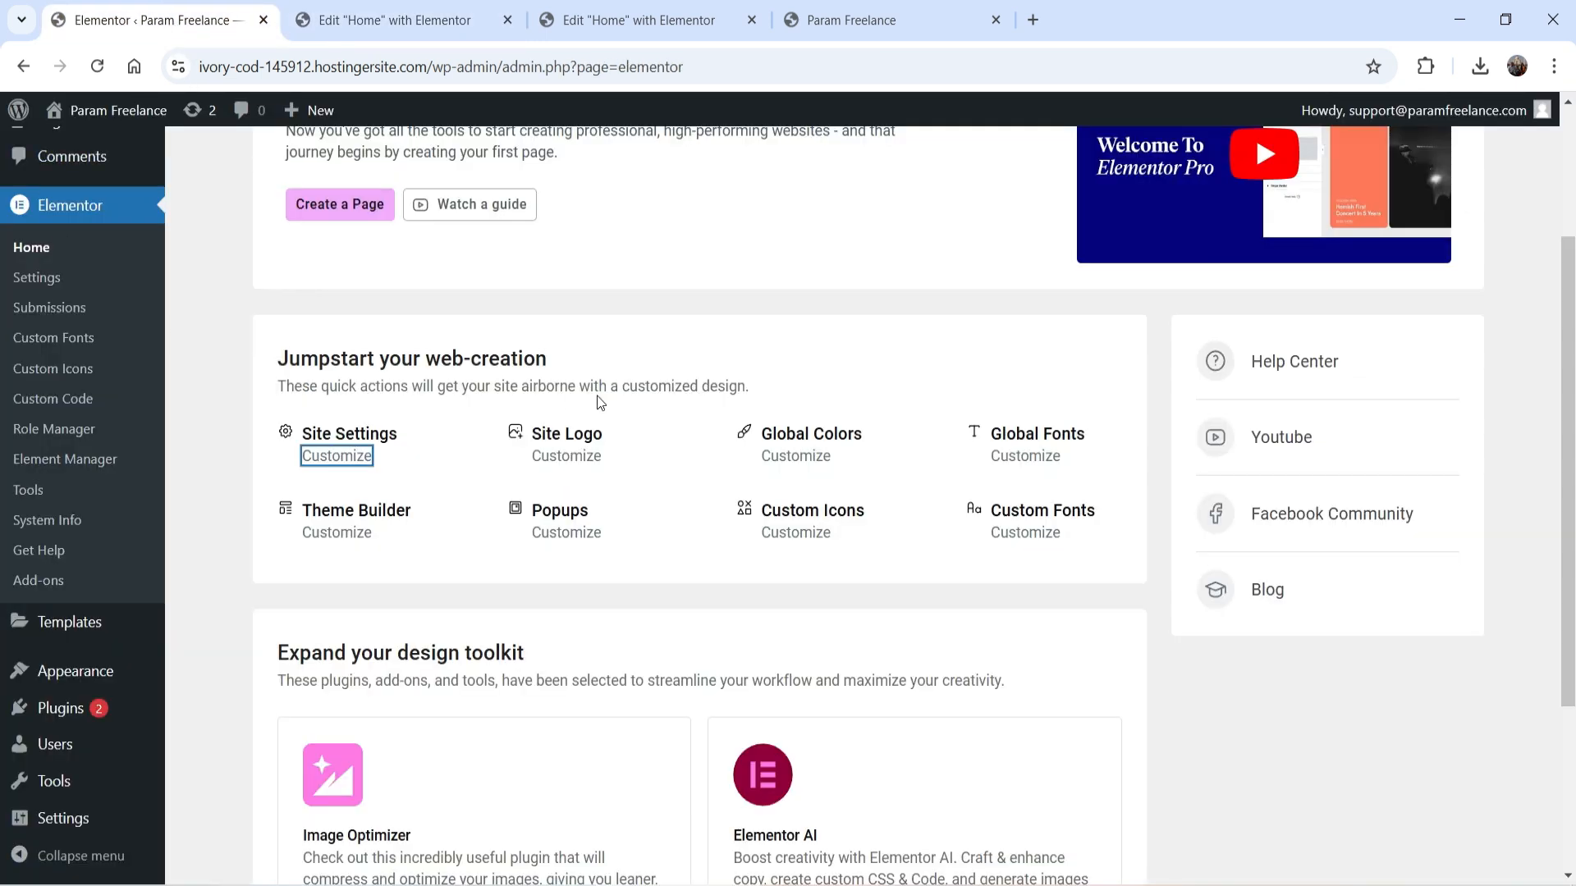
{"action": "scroll", "coordinate": [788, 484], "scroll_direction": "up", "scroll_amount": 3}
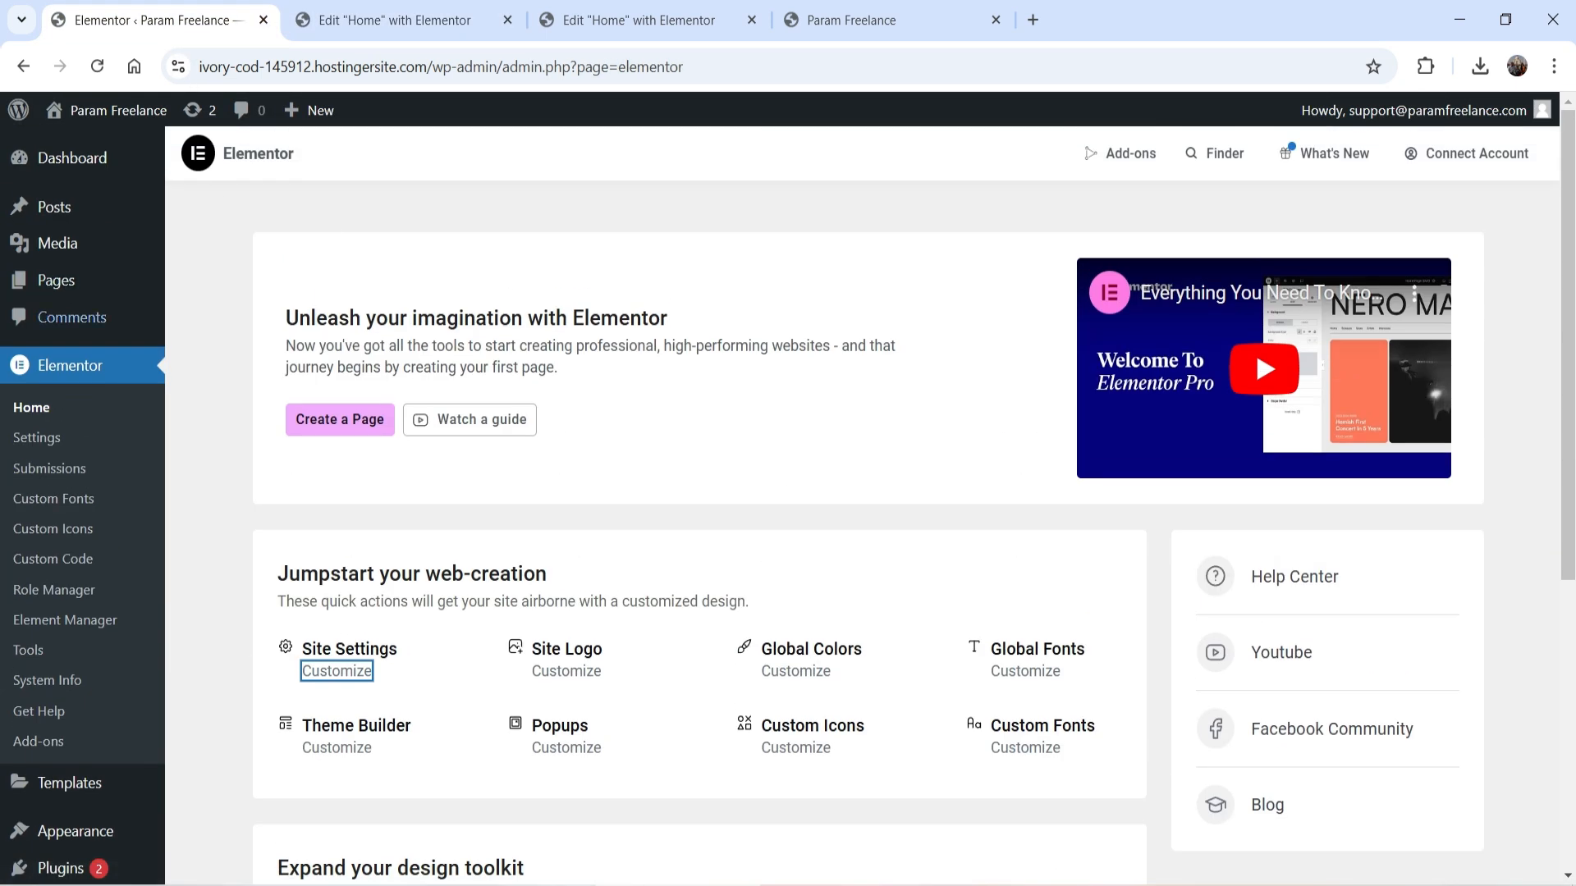
{"action": "left_click", "coordinate": [36, 439]}
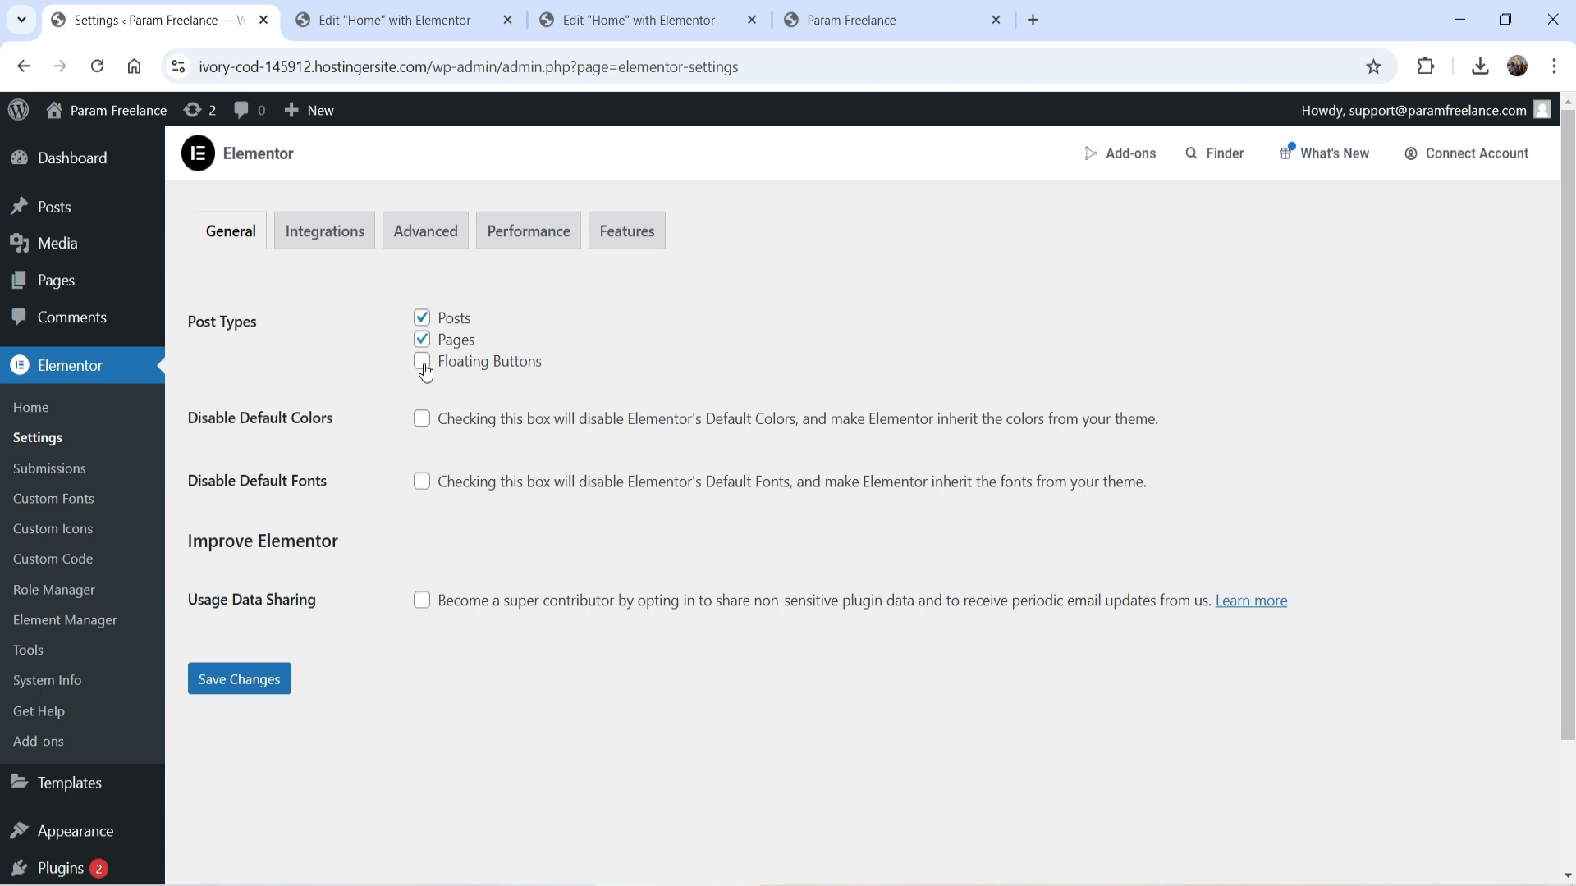
Step: Review the Elementor plugin's Integrations, Advanced and Performance settings
{"action": "left_click", "coordinate": [338, 238]}
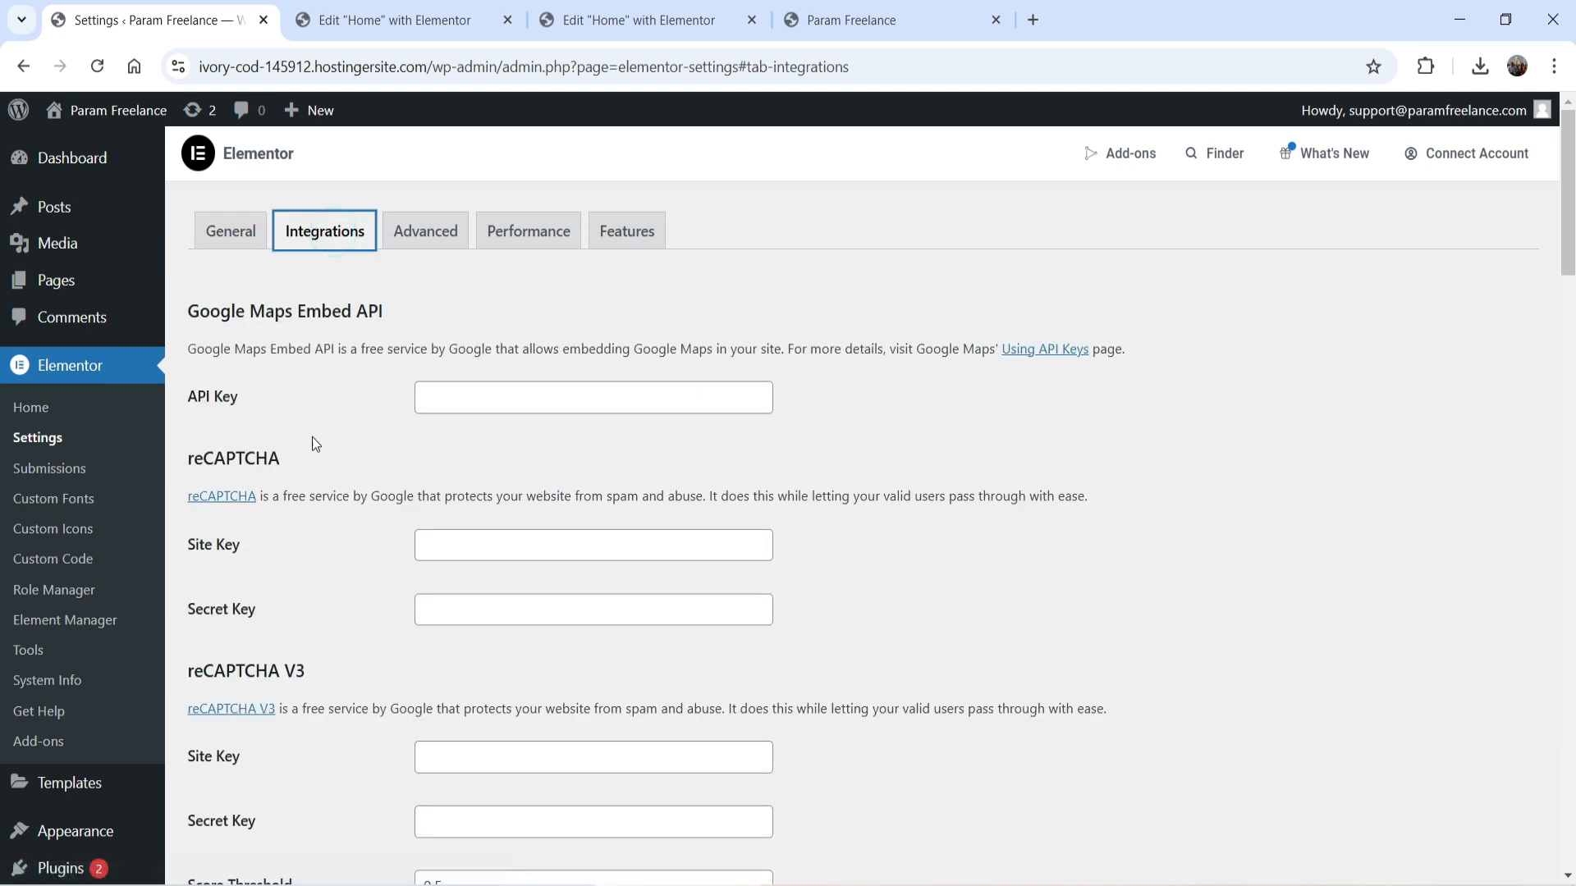
{"action": "scroll", "coordinate": [246, 283], "scroll_direction": "down", "scroll_amount": 3}
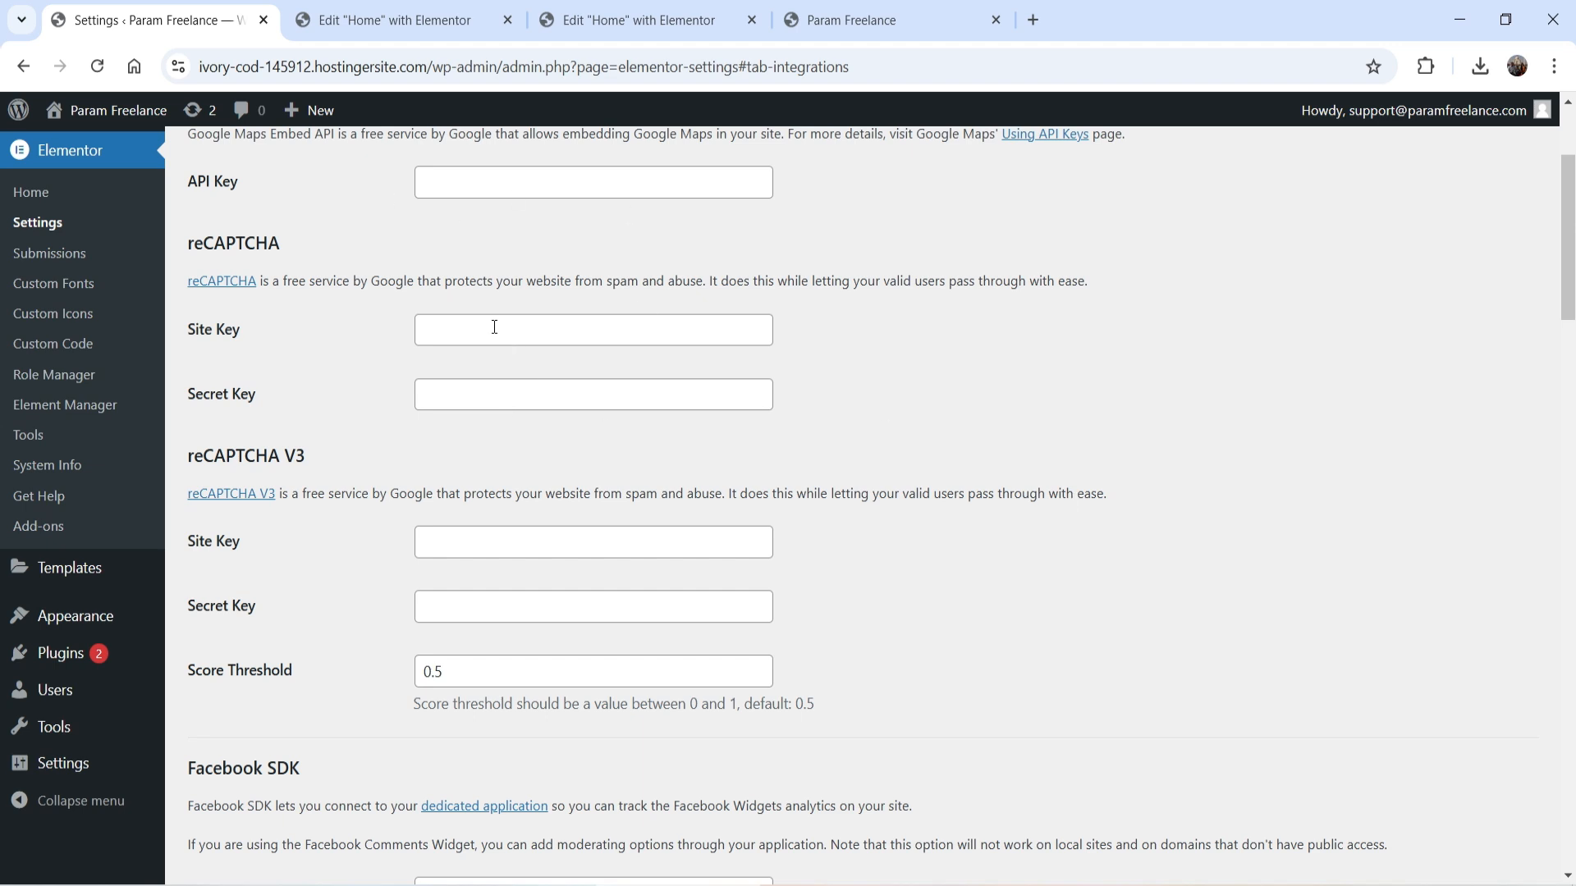
{"action": "scroll", "coordinate": [972, 450], "scroll_direction": "down", "scroll_amount": 5}
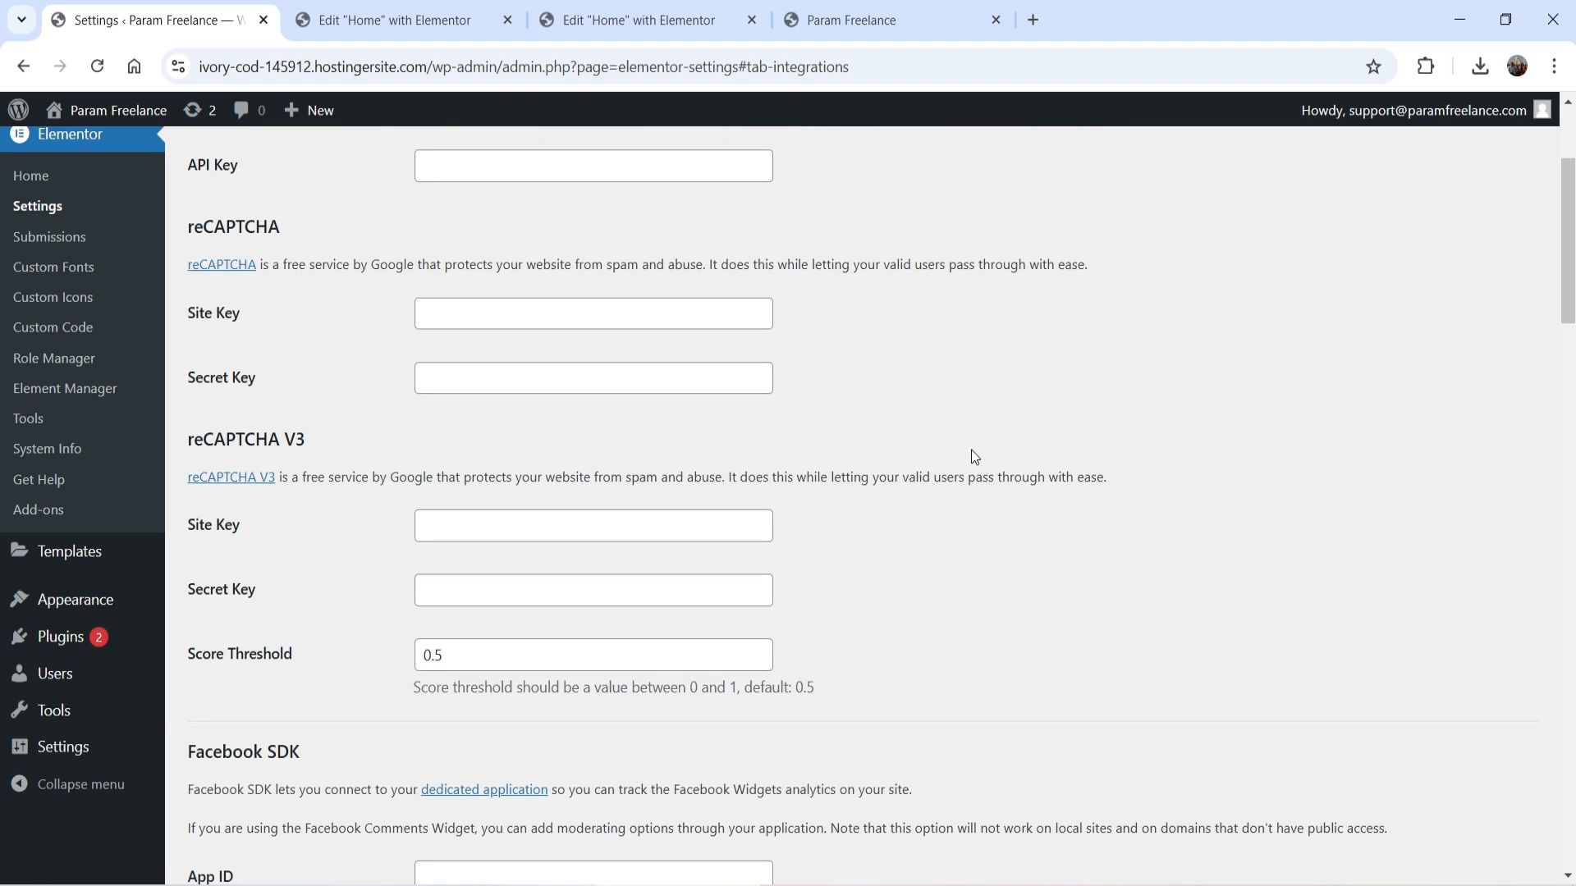
{"action": "scroll", "coordinate": [1062, 497], "scroll_direction": "up", "scroll_amount": 8}
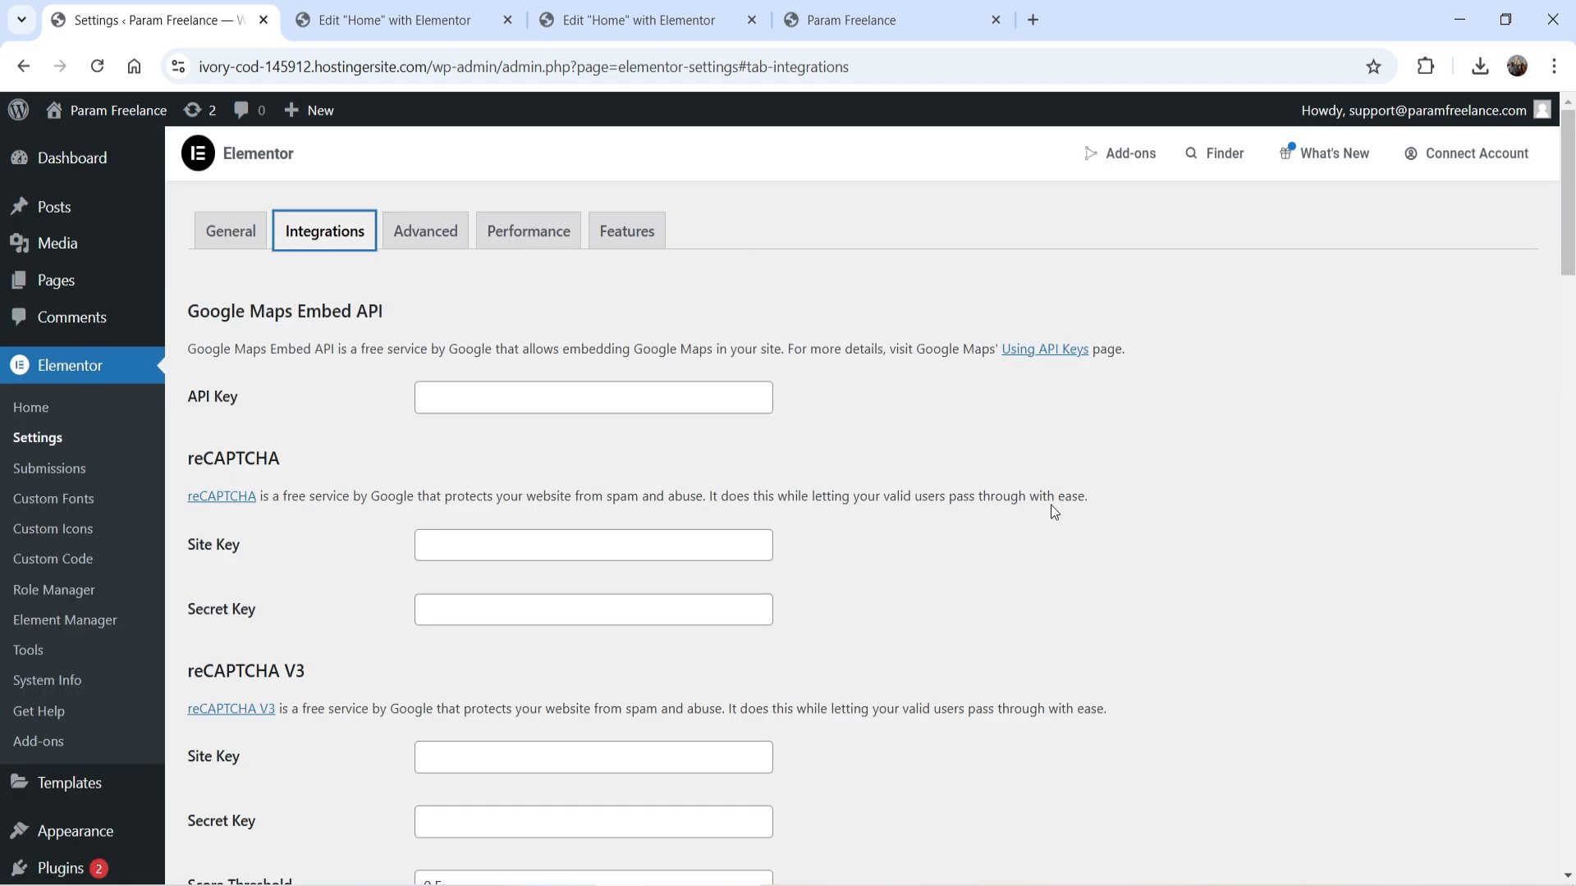
{"action": "left_click", "coordinate": [453, 236]}
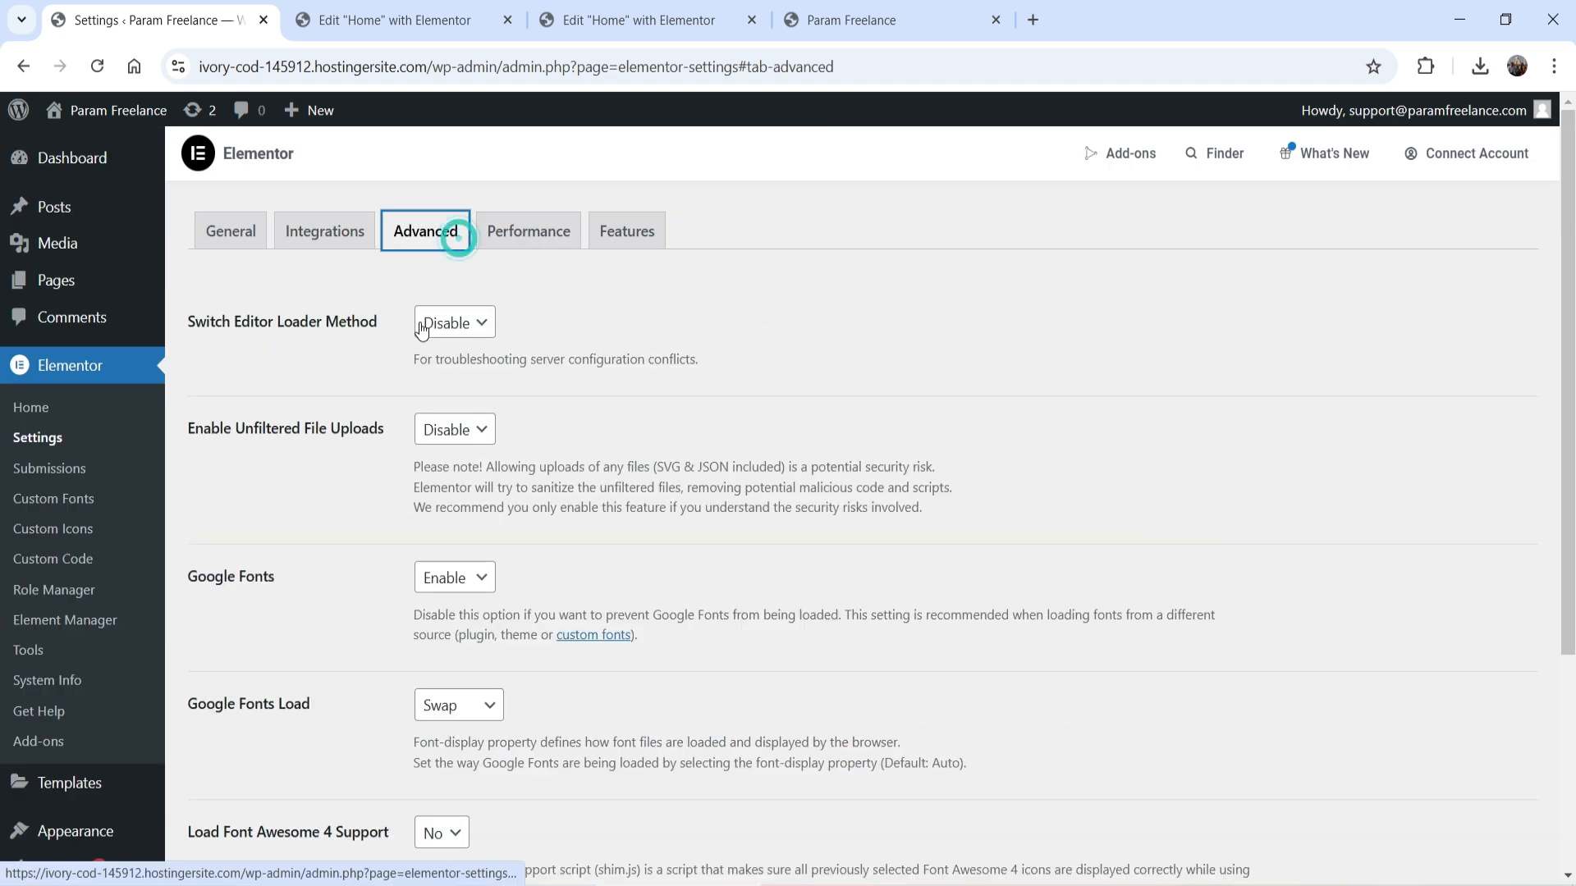
{"action": "left_click", "coordinate": [529, 238]}
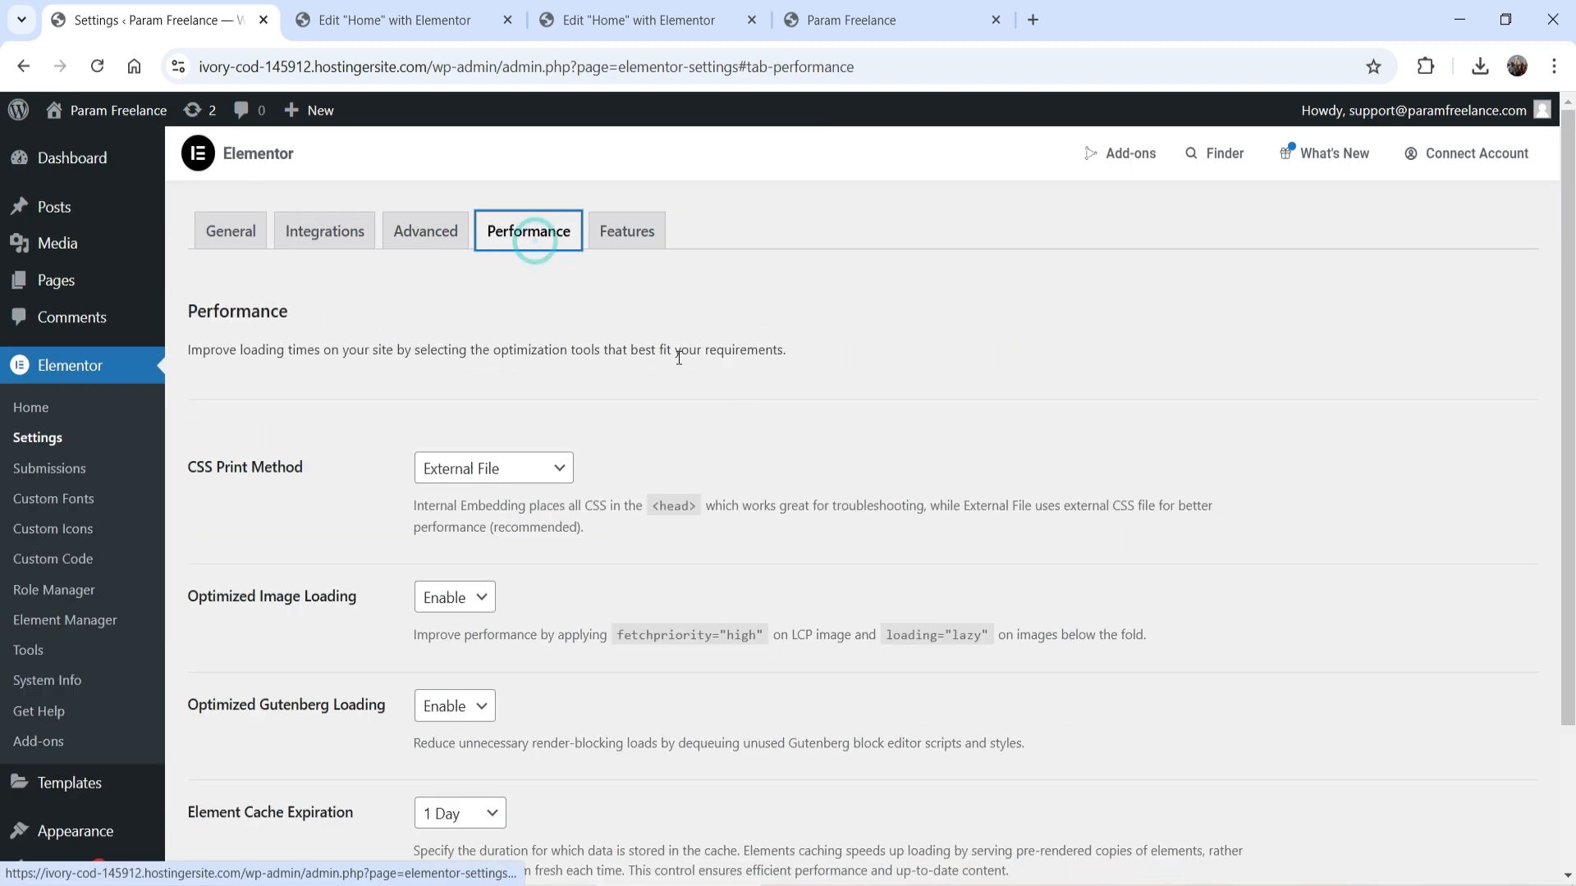
Step: Look through the Elementor plugin's Features settings, covering both the ongoing experiments and the stable features
{"action": "left_click", "coordinate": [627, 246]}
{"action": "scroll", "coordinate": [781, 410], "scroll_direction": "down", "scroll_amount": 10}
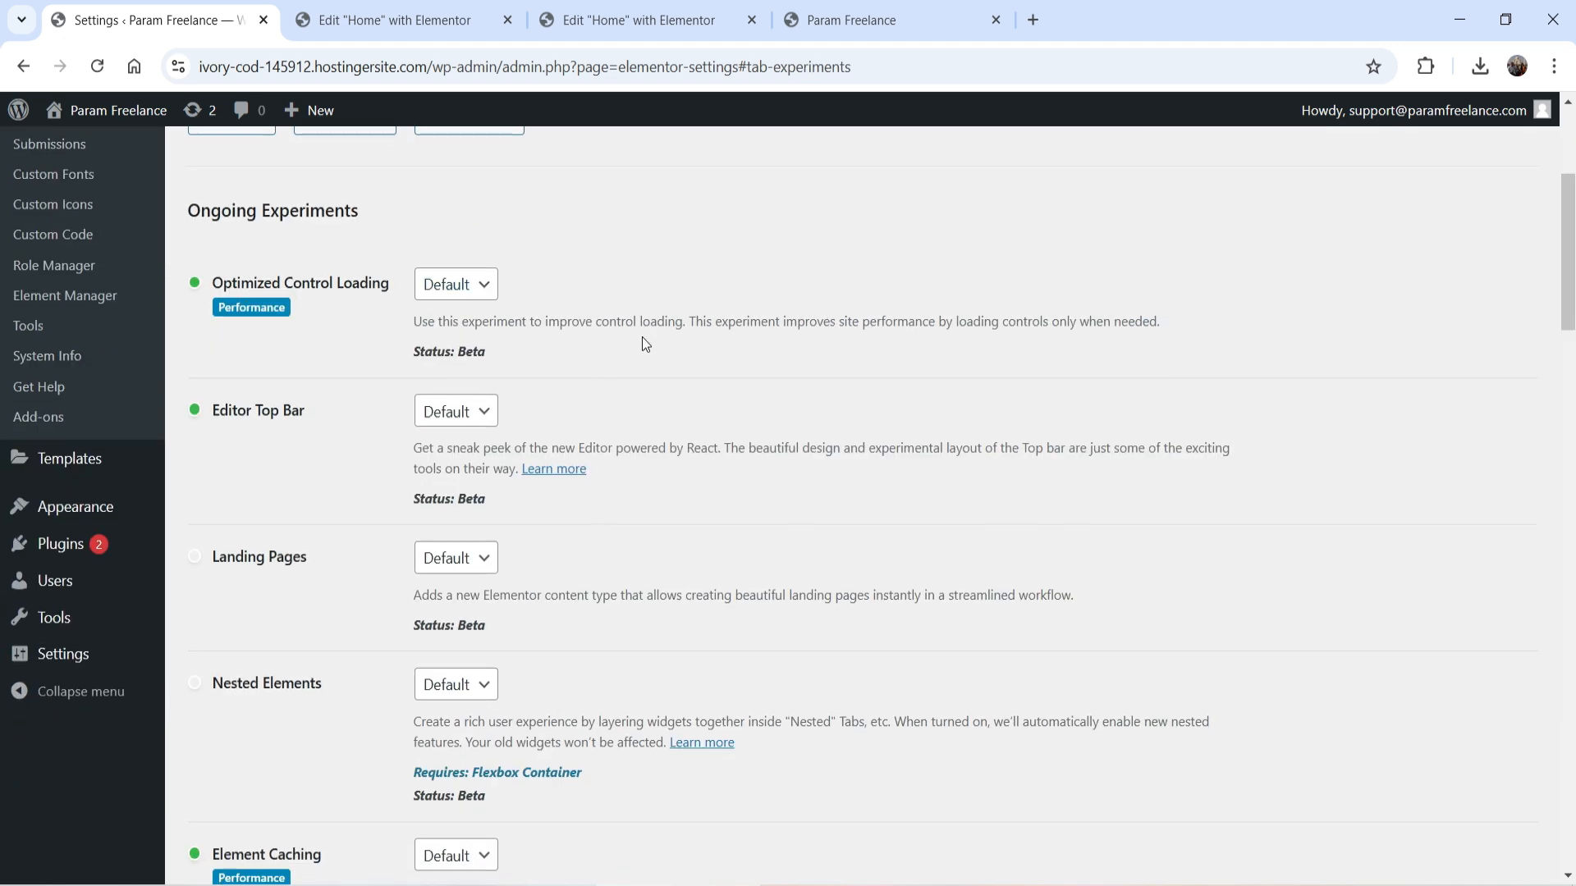
{"action": "scroll", "coordinate": [573, 356], "scroll_direction": "down", "scroll_amount": 9}
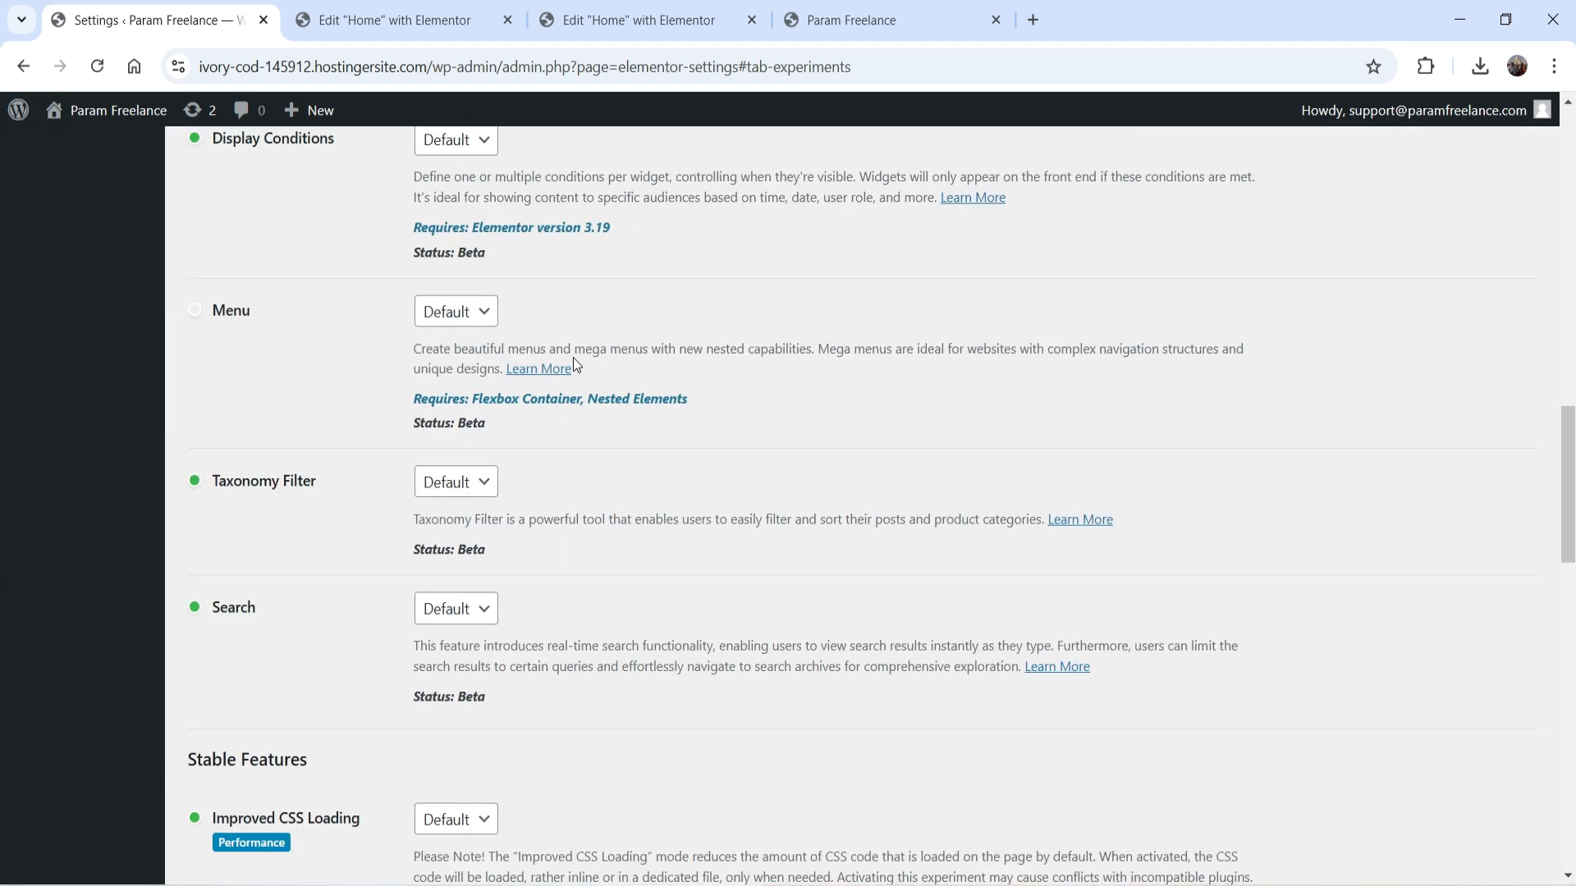
{"action": "scroll", "coordinate": [443, 338], "scroll_direction": "up", "scroll_amount": 4}
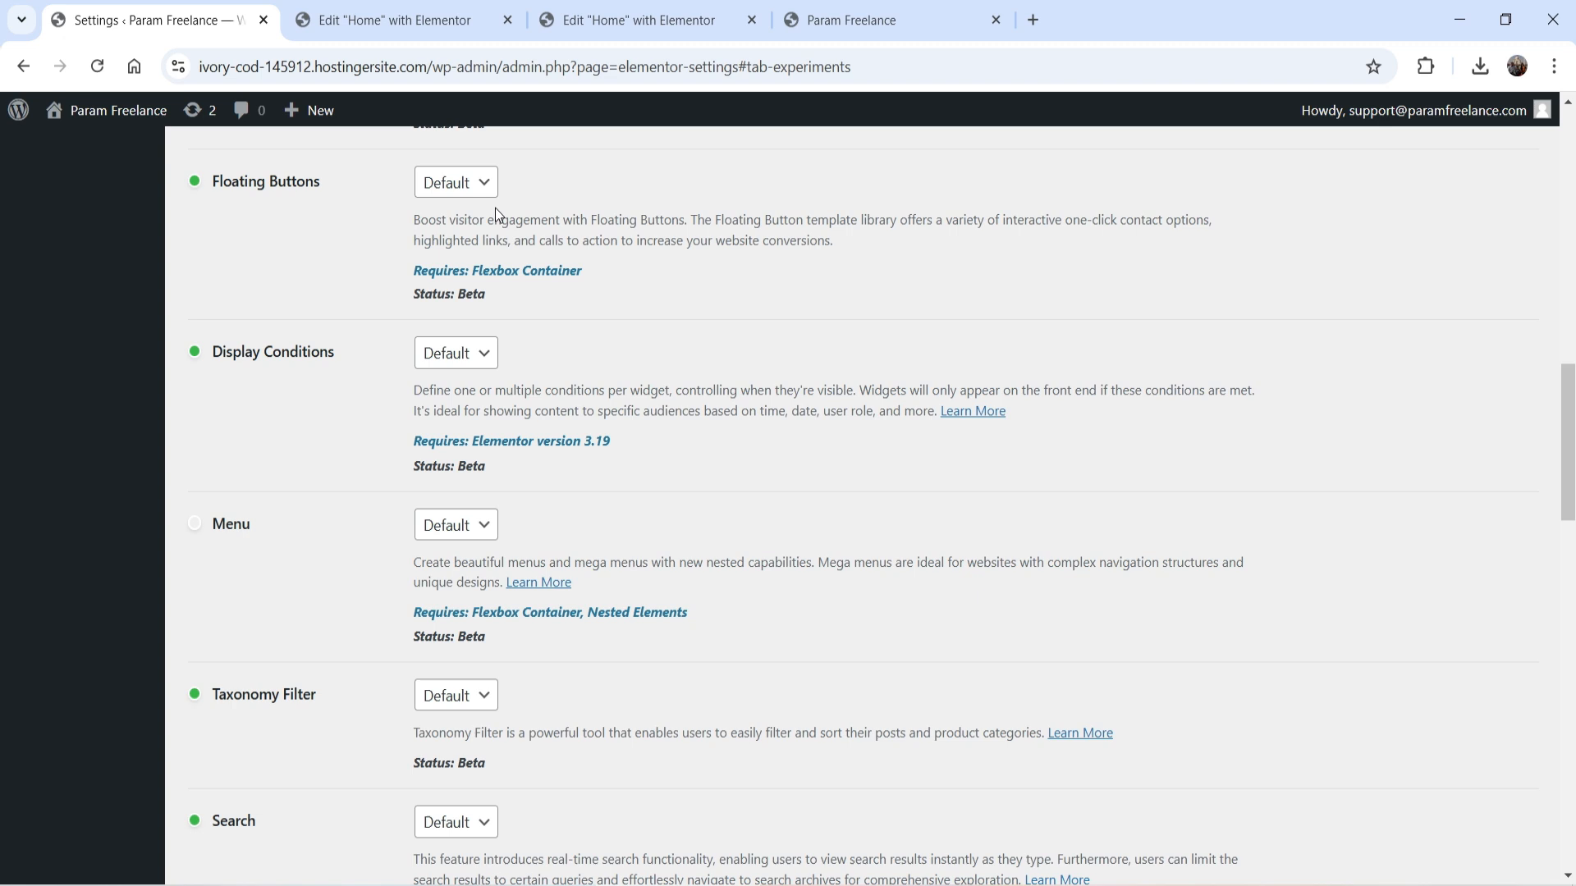
{"action": "scroll", "coordinate": [407, 390], "scroll_direction": "down", "scroll_amount": 1}
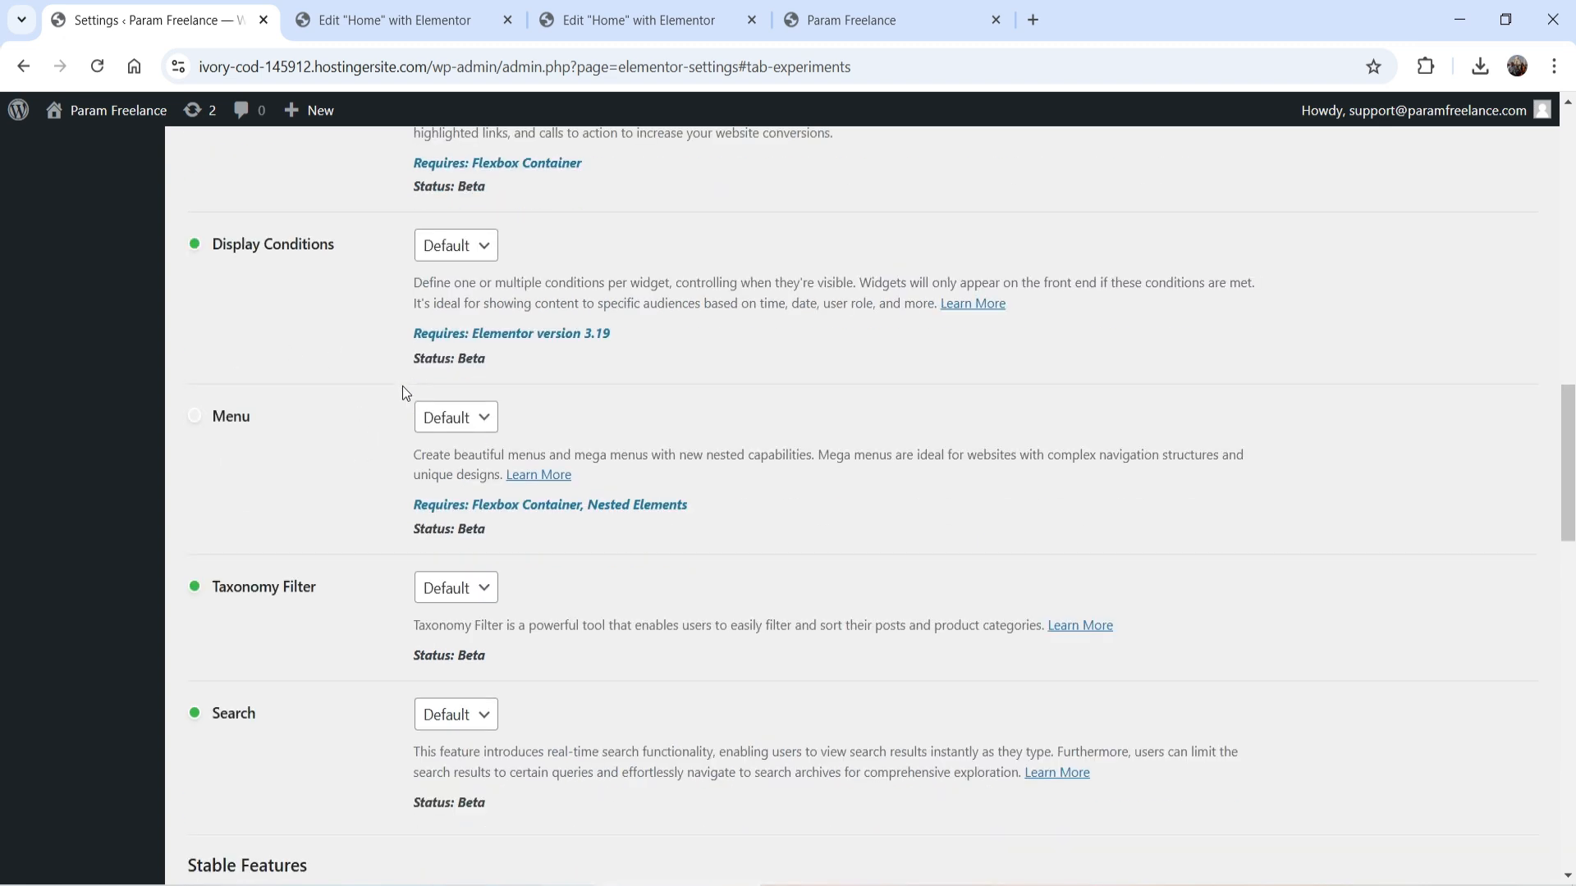
{"action": "scroll", "coordinate": [336, 480], "scroll_direction": "down", "scroll_amount": 3}
{"action": "scroll", "coordinate": [349, 433], "scroll_direction": "down", "scroll_amount": 5}
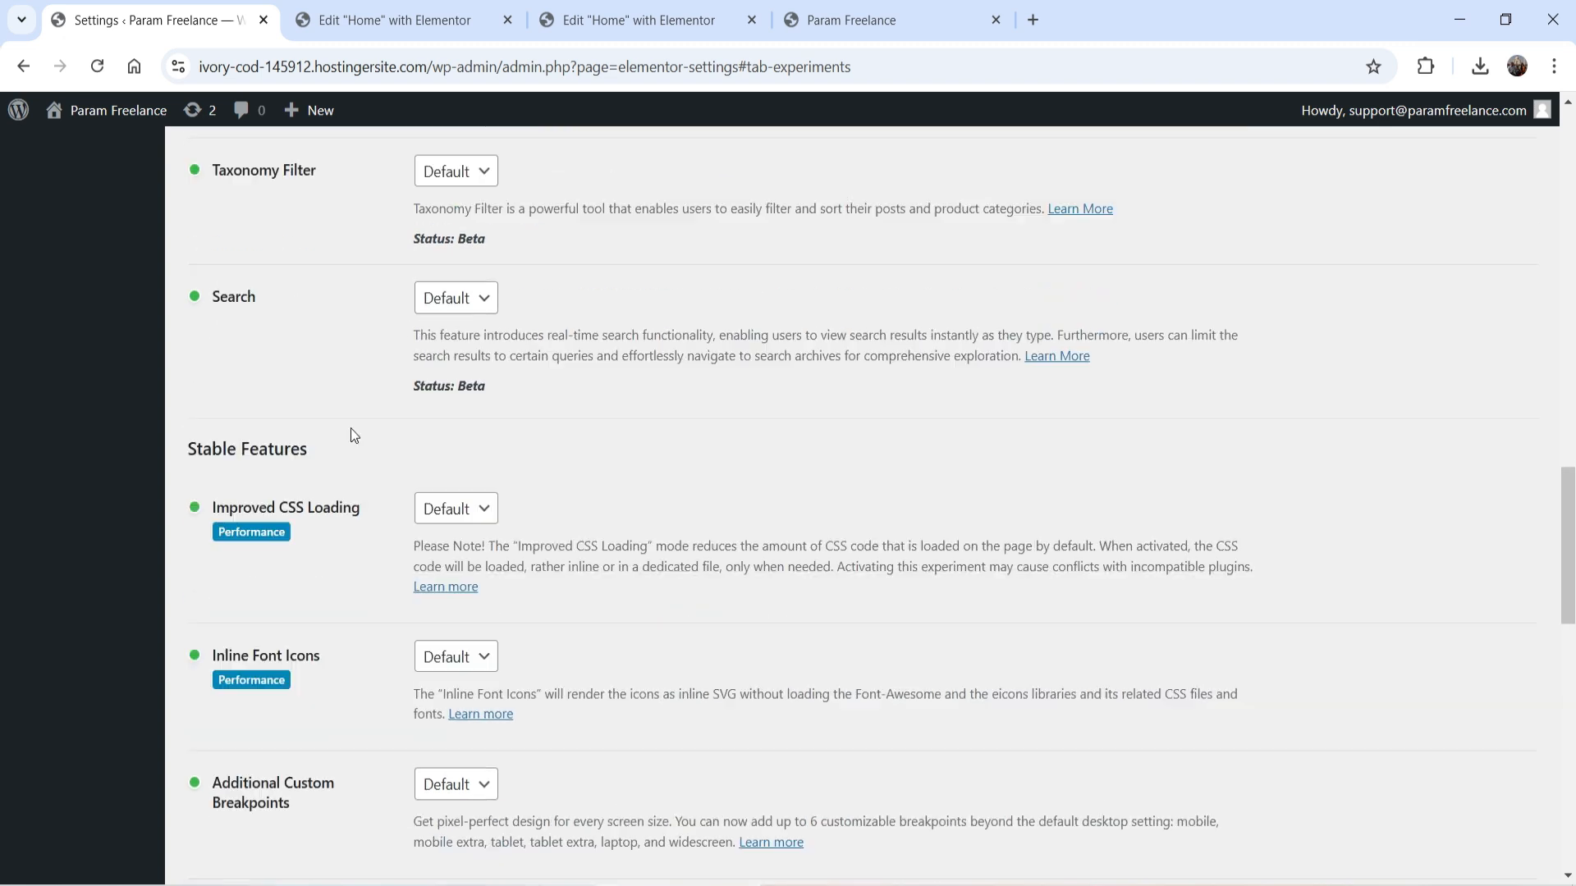
{"action": "scroll", "coordinate": [353, 435], "scroll_direction": "down", "scroll_amount": 7}
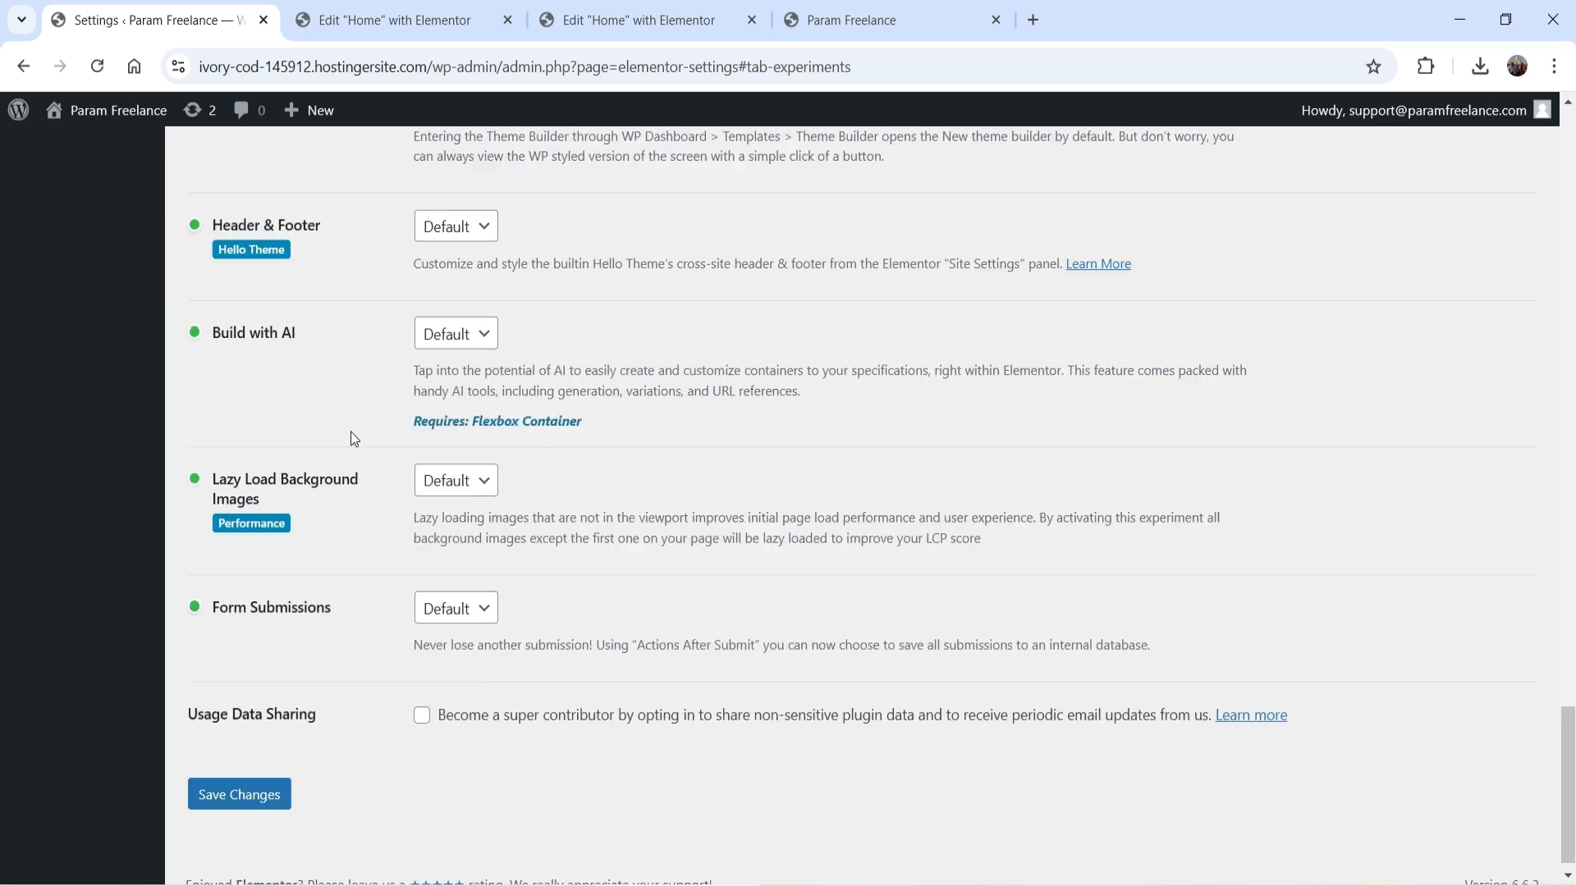
{"action": "scroll", "coordinate": [351, 432], "scroll_direction": "up", "scroll_amount": 20}
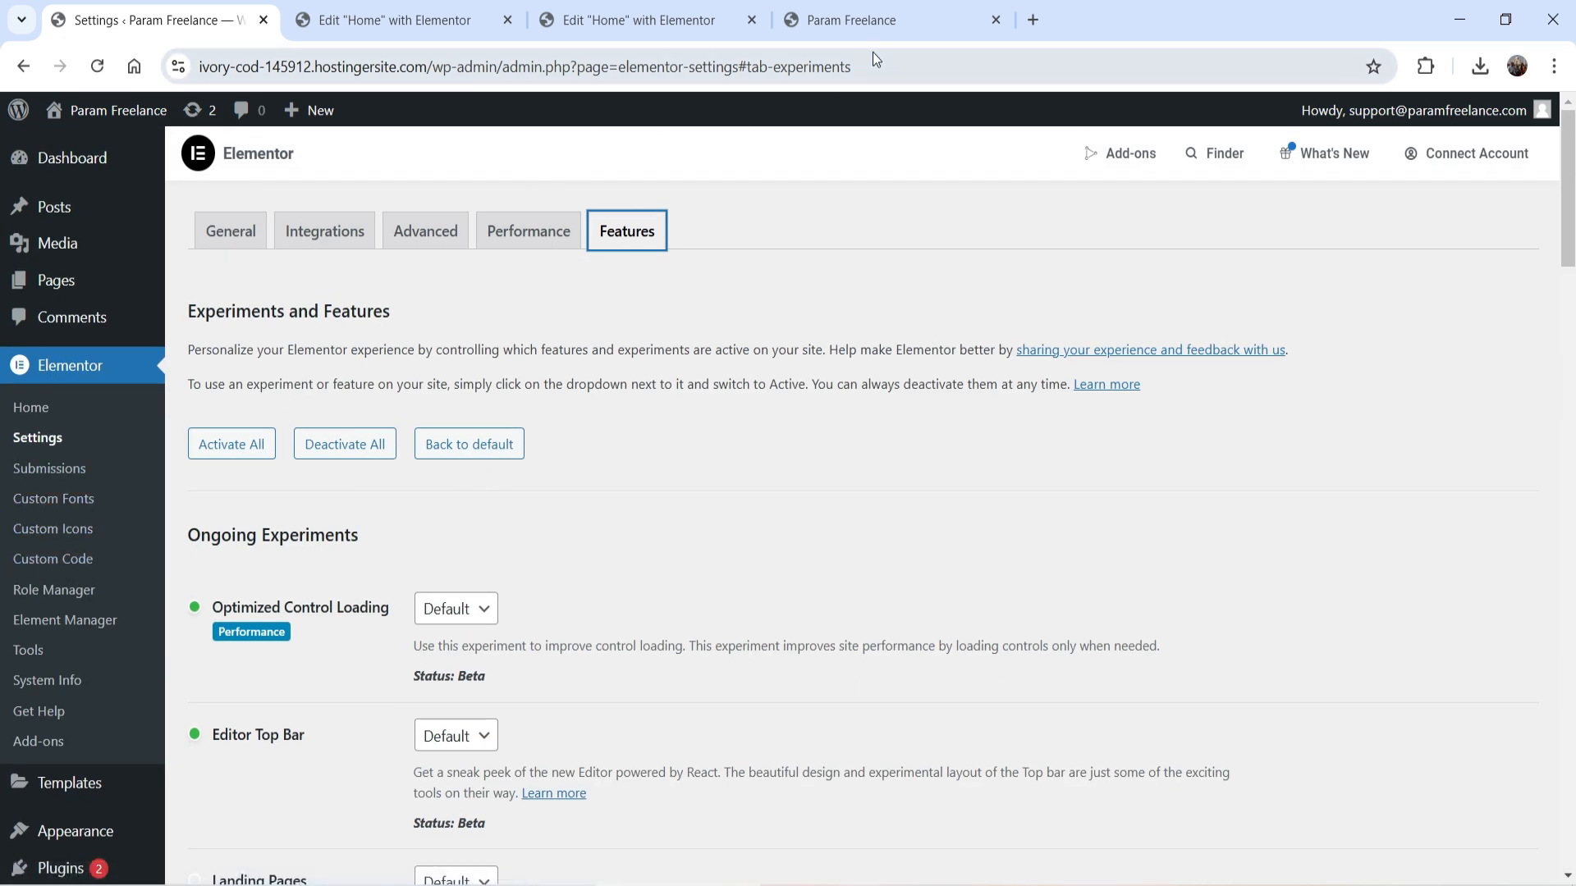
Step: Open a new Elementor custom code snippet and view the location options offered for it
{"action": "left_click", "coordinate": [60, 567]}
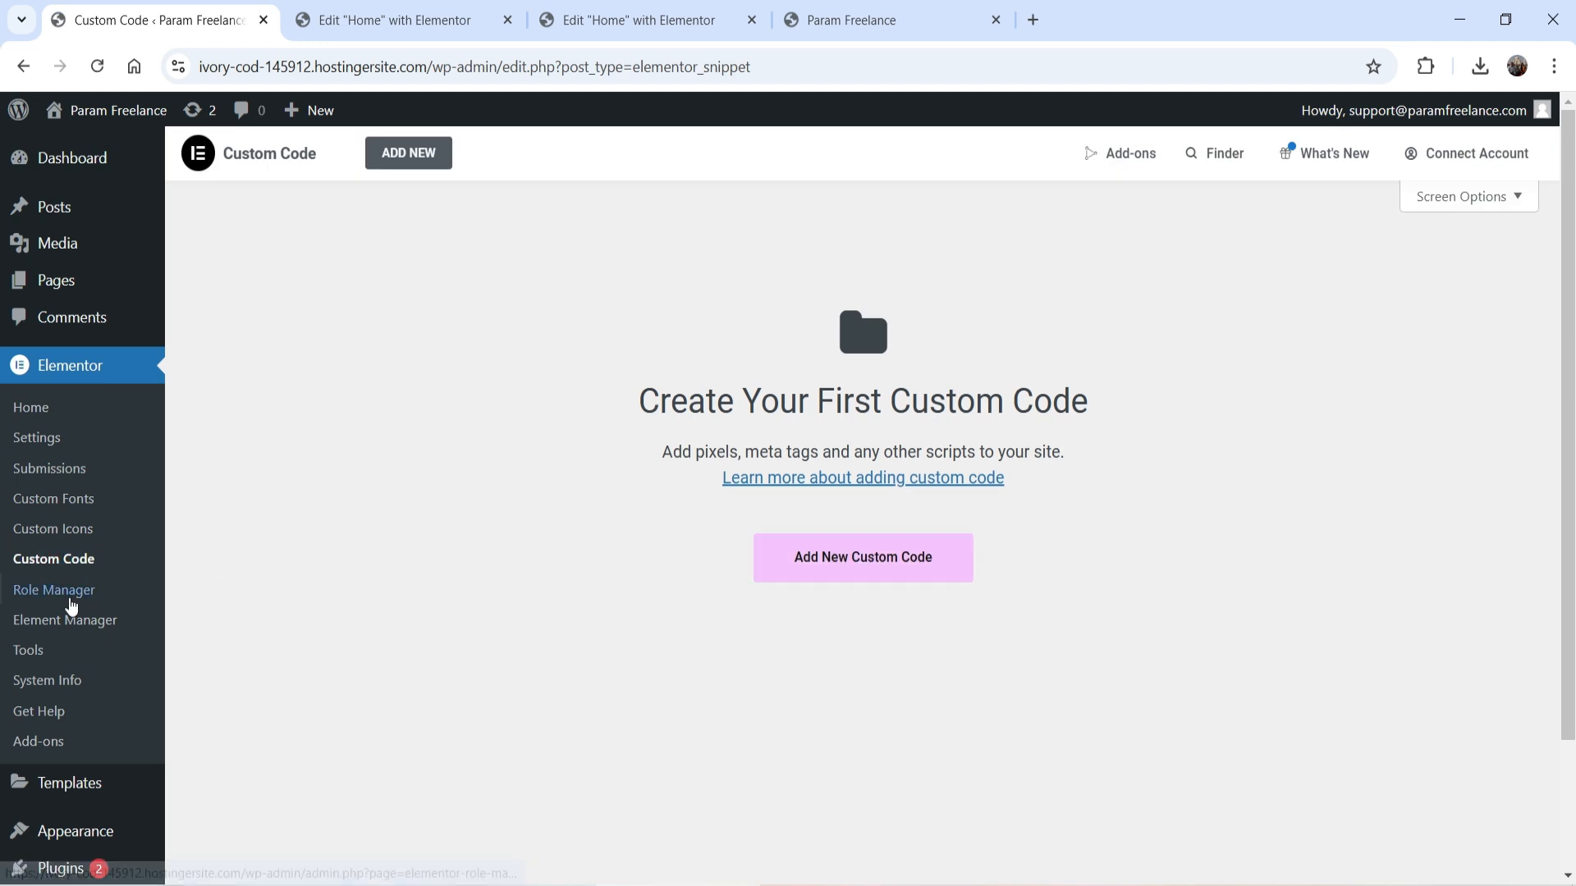
{"action": "left_click", "coordinate": [878, 577]}
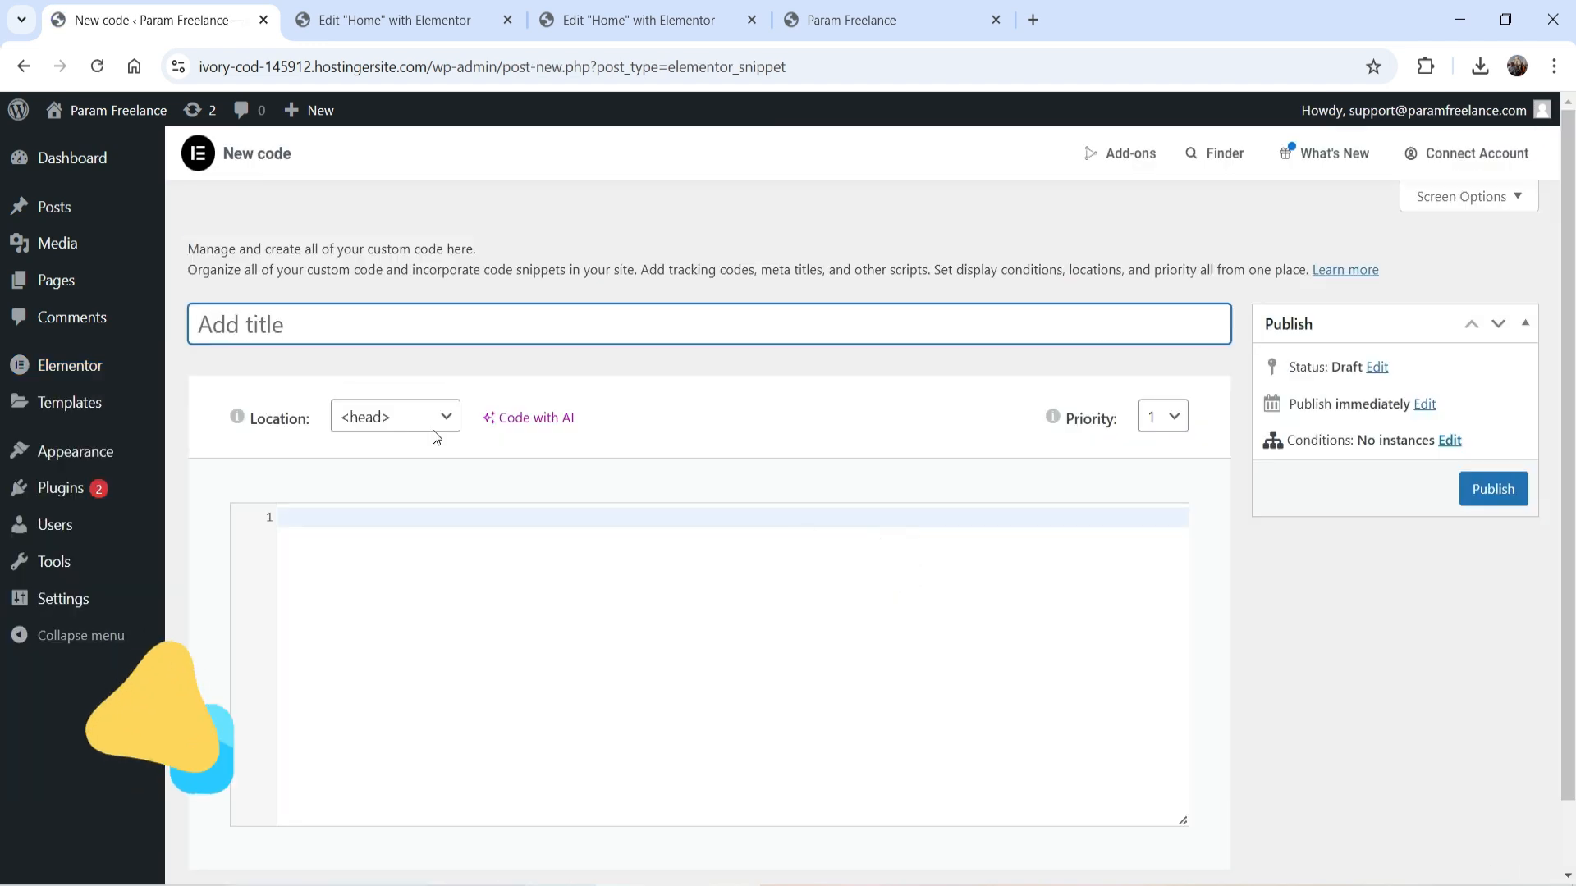
{"action": "left_click", "coordinate": [431, 427]}
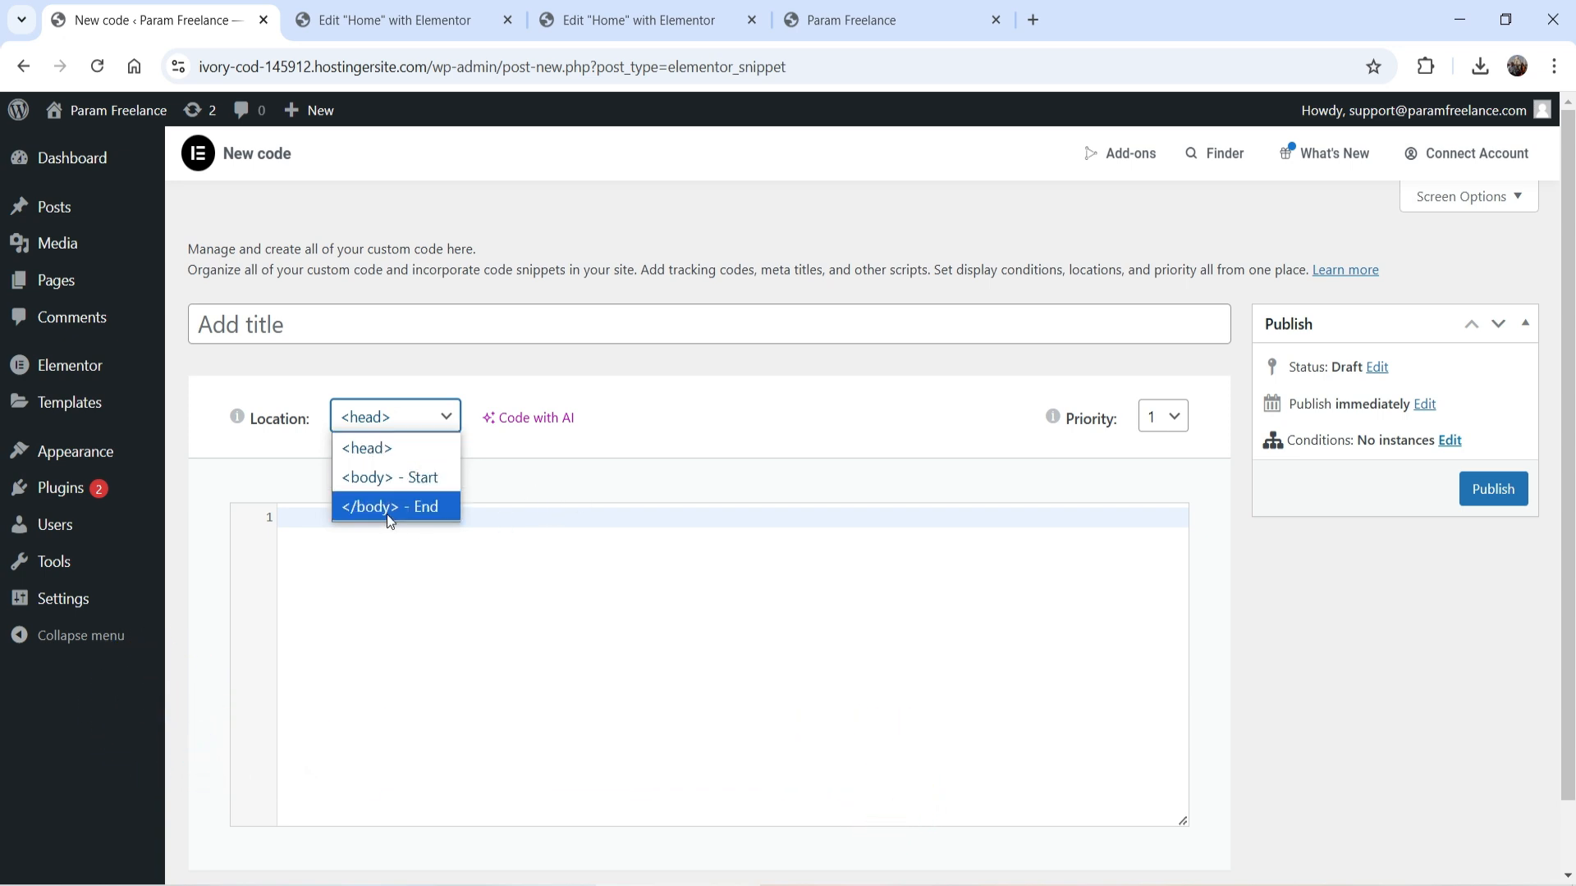
Step: Deactivate the Author Box and Audio widgets in Elementor's Element Manager and save the changes
{"action": "mouse_move", "coordinate": [73, 370]}
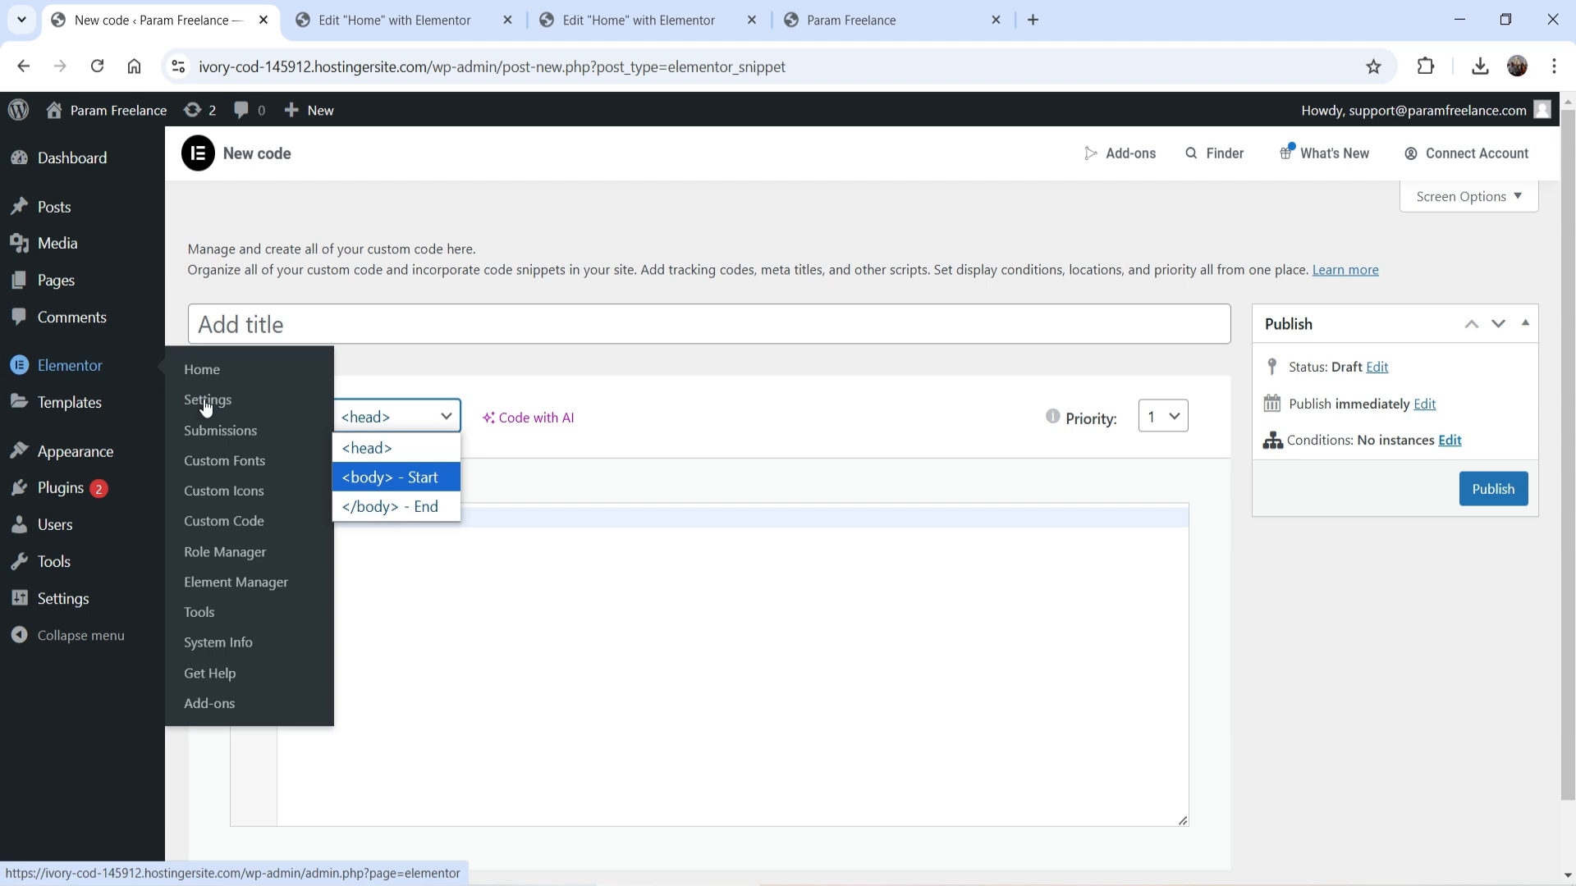
{"action": "left_click", "coordinate": [254, 584]}
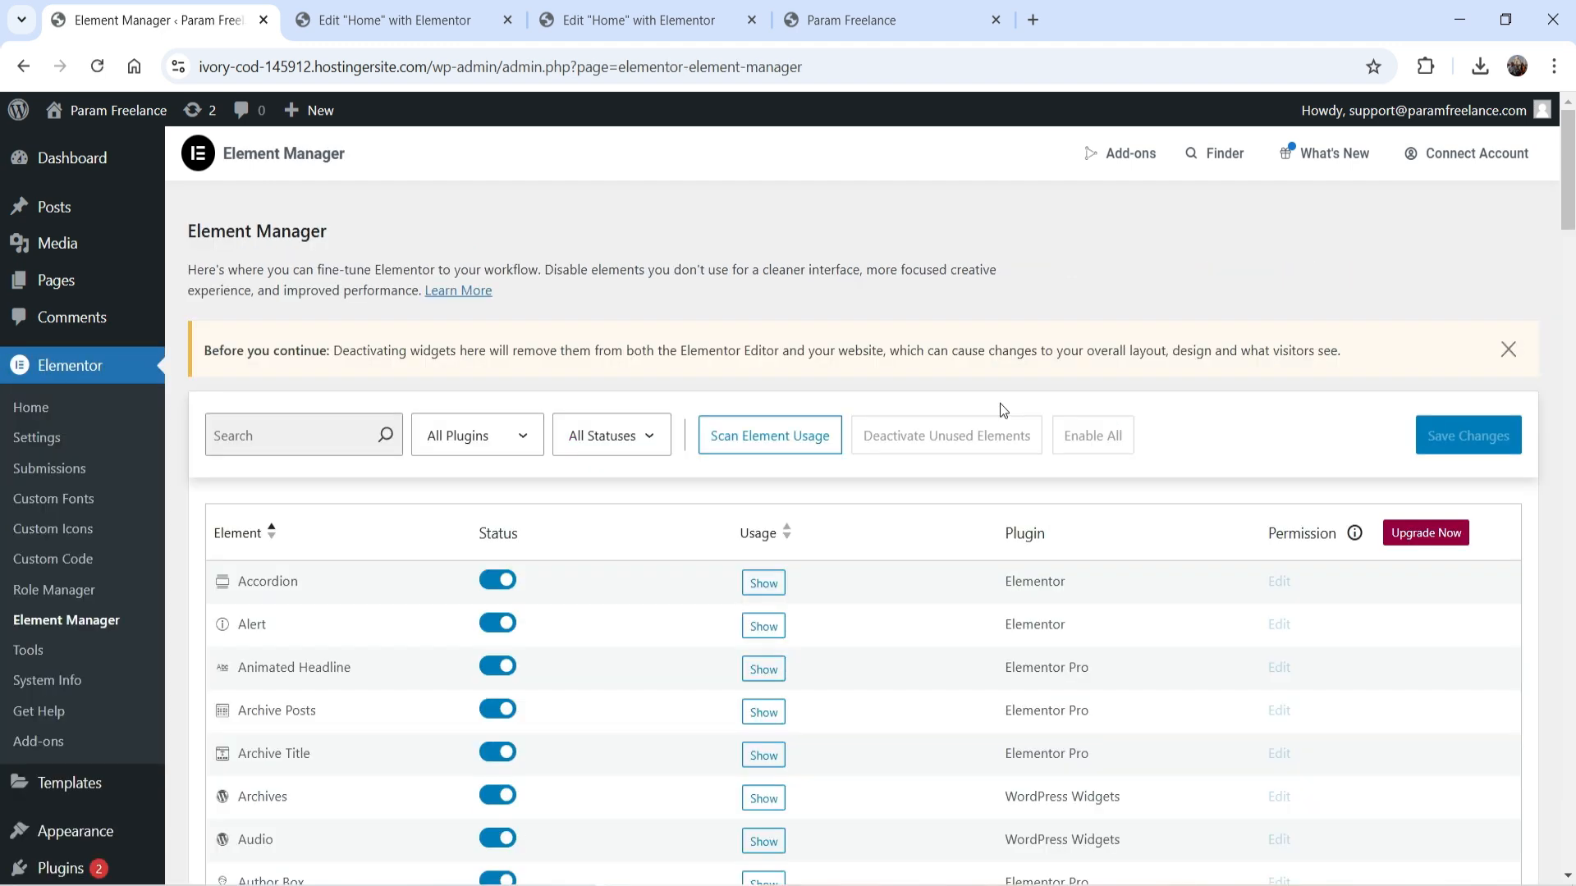
{"action": "scroll", "coordinate": [1041, 439], "scroll_direction": "down", "scroll_amount": 4}
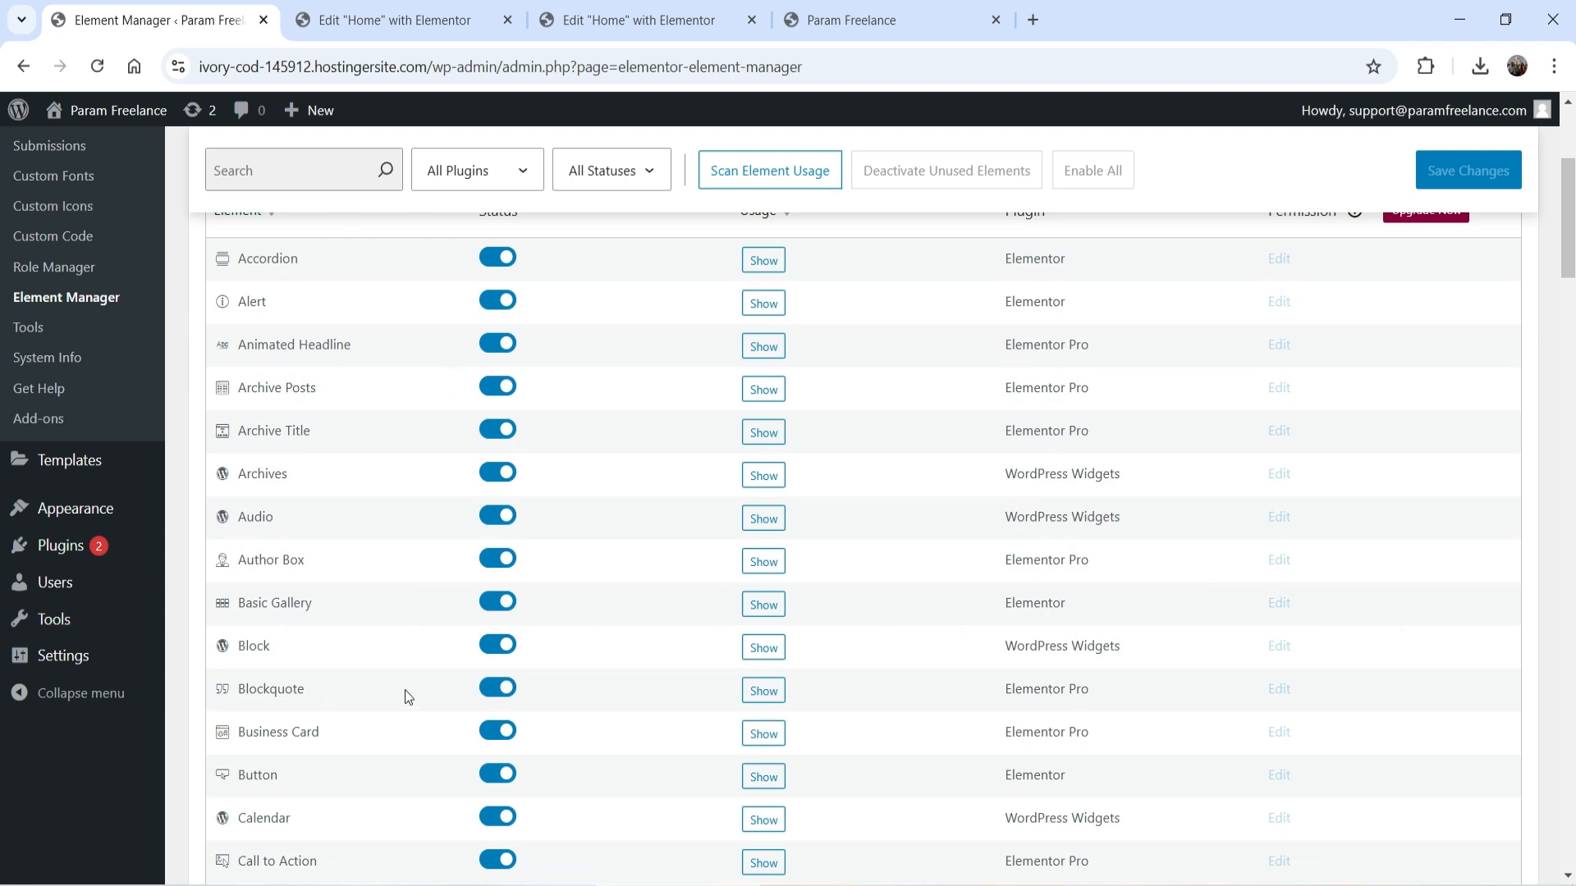
{"action": "left_click", "coordinate": [489, 565]}
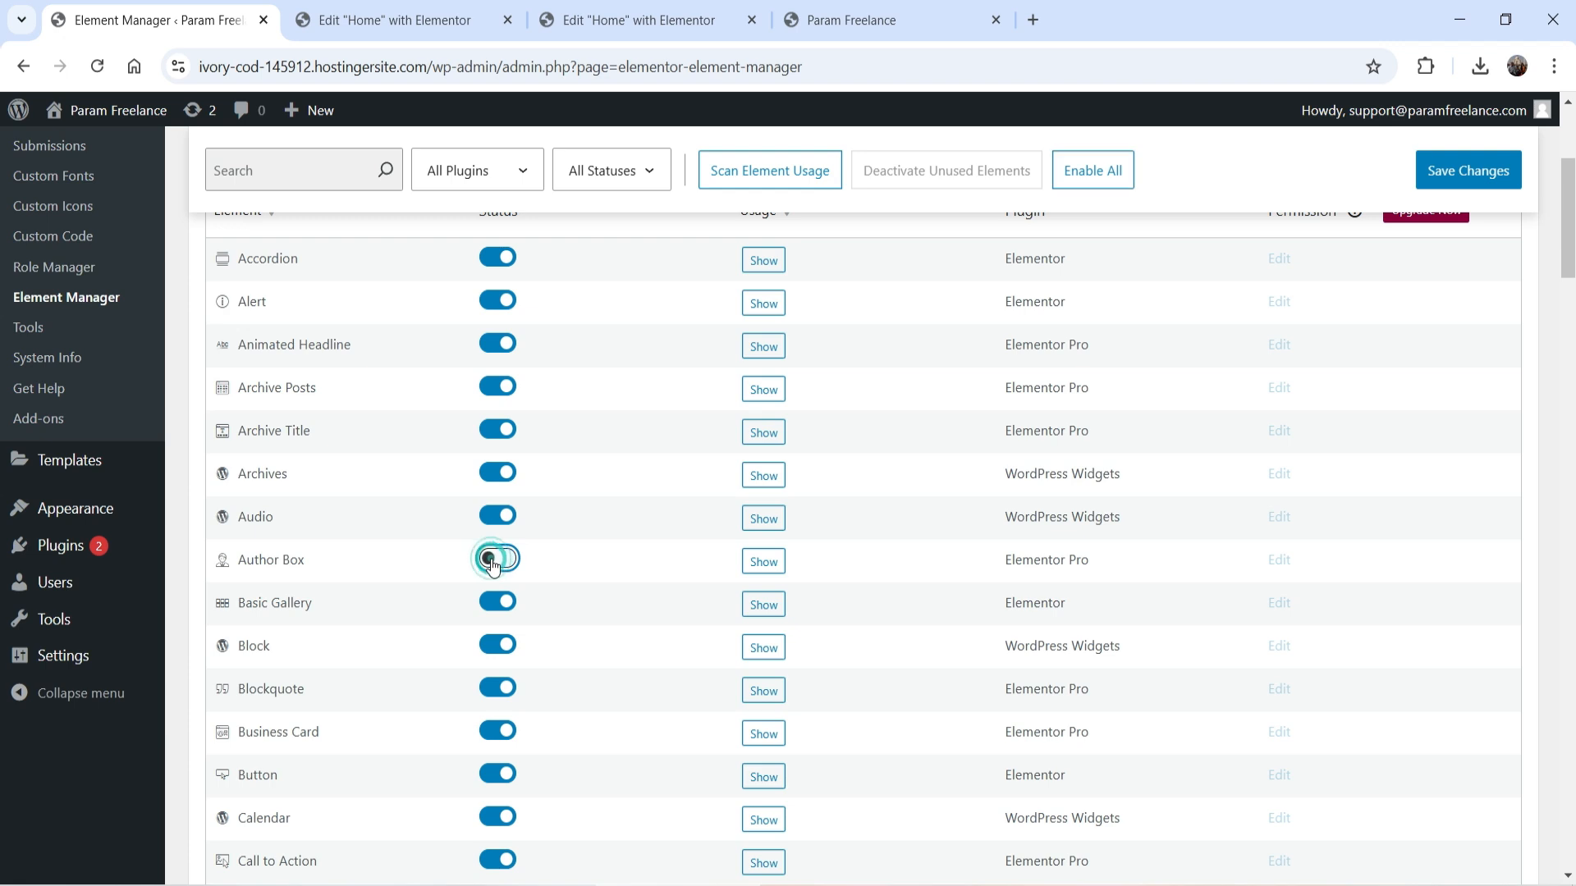
{"action": "left_click", "coordinate": [494, 517]}
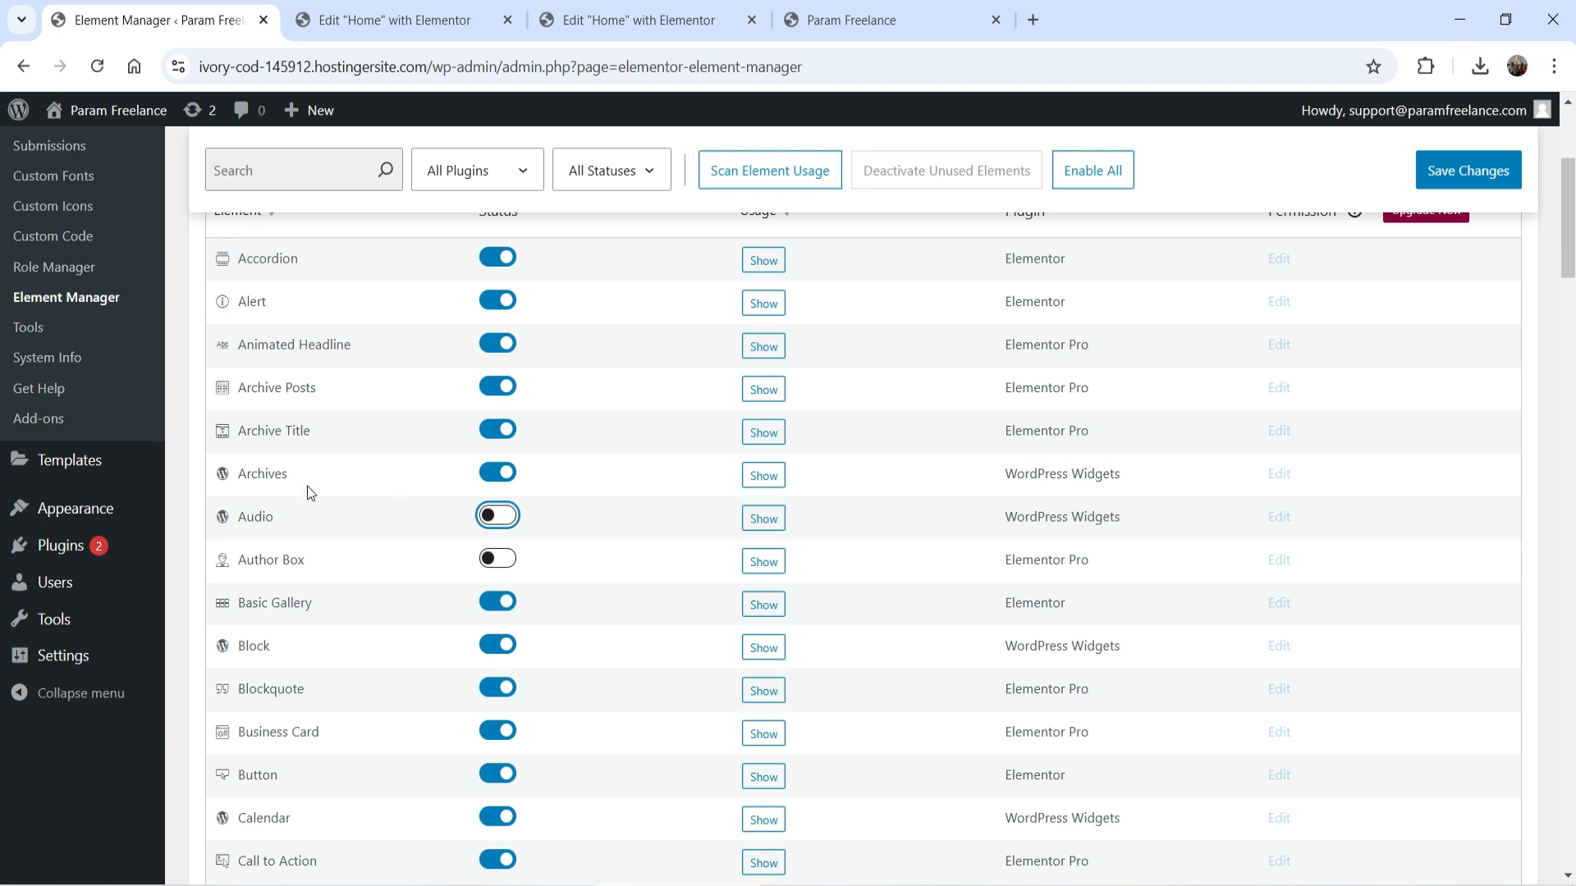
Step: Open Saved Templates, view the template types available for a new template, and close the dialog without creating one
{"action": "mouse_move", "coordinate": [65, 464]}
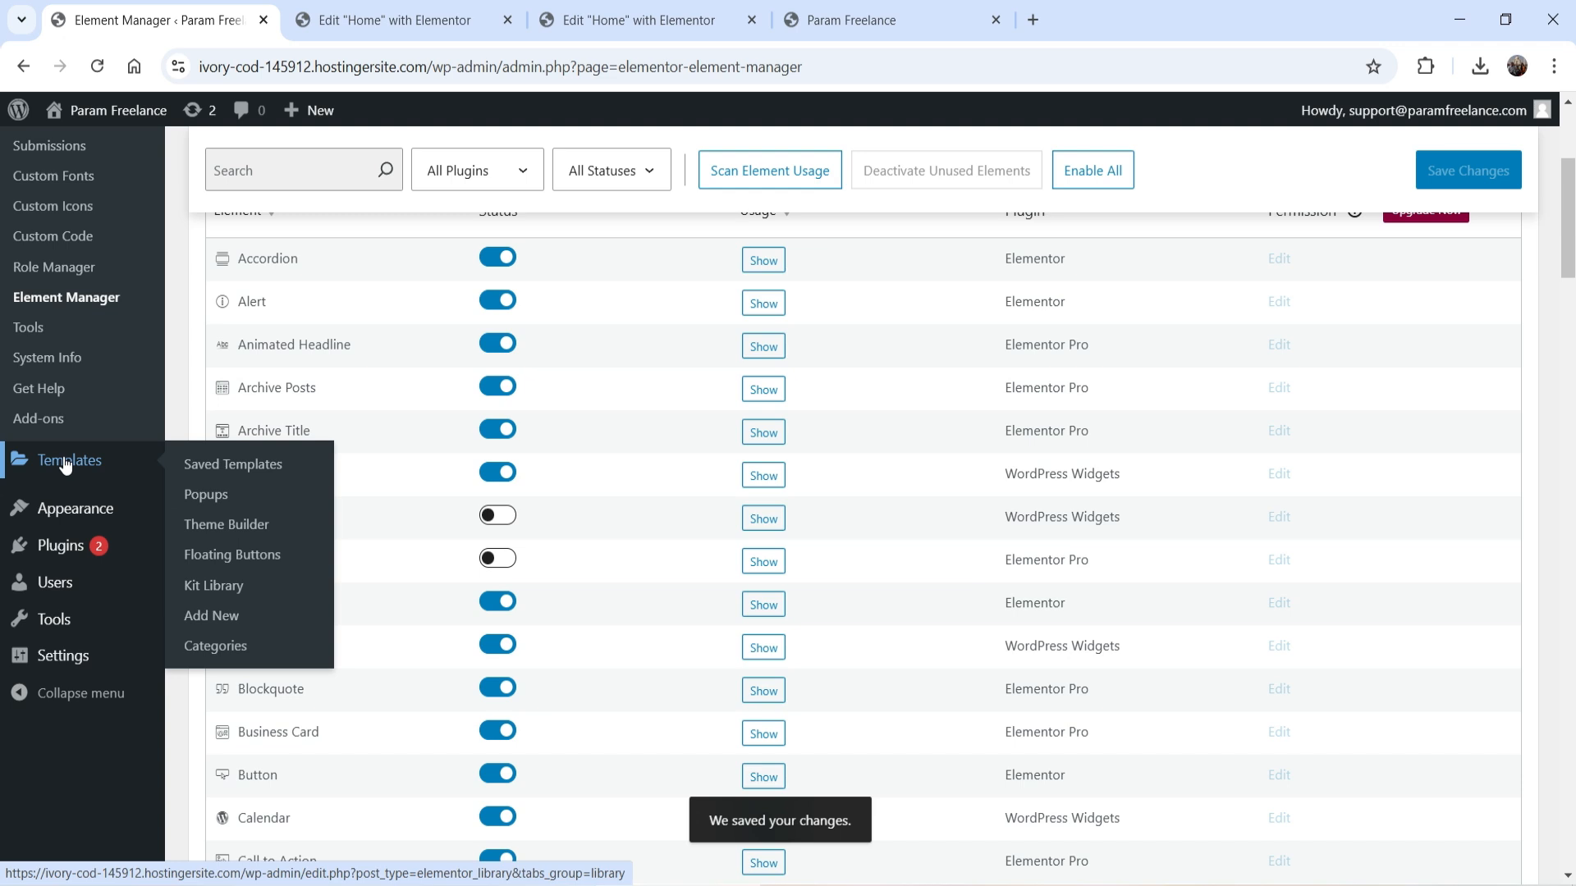
{"action": "left_click", "coordinate": [66, 464]}
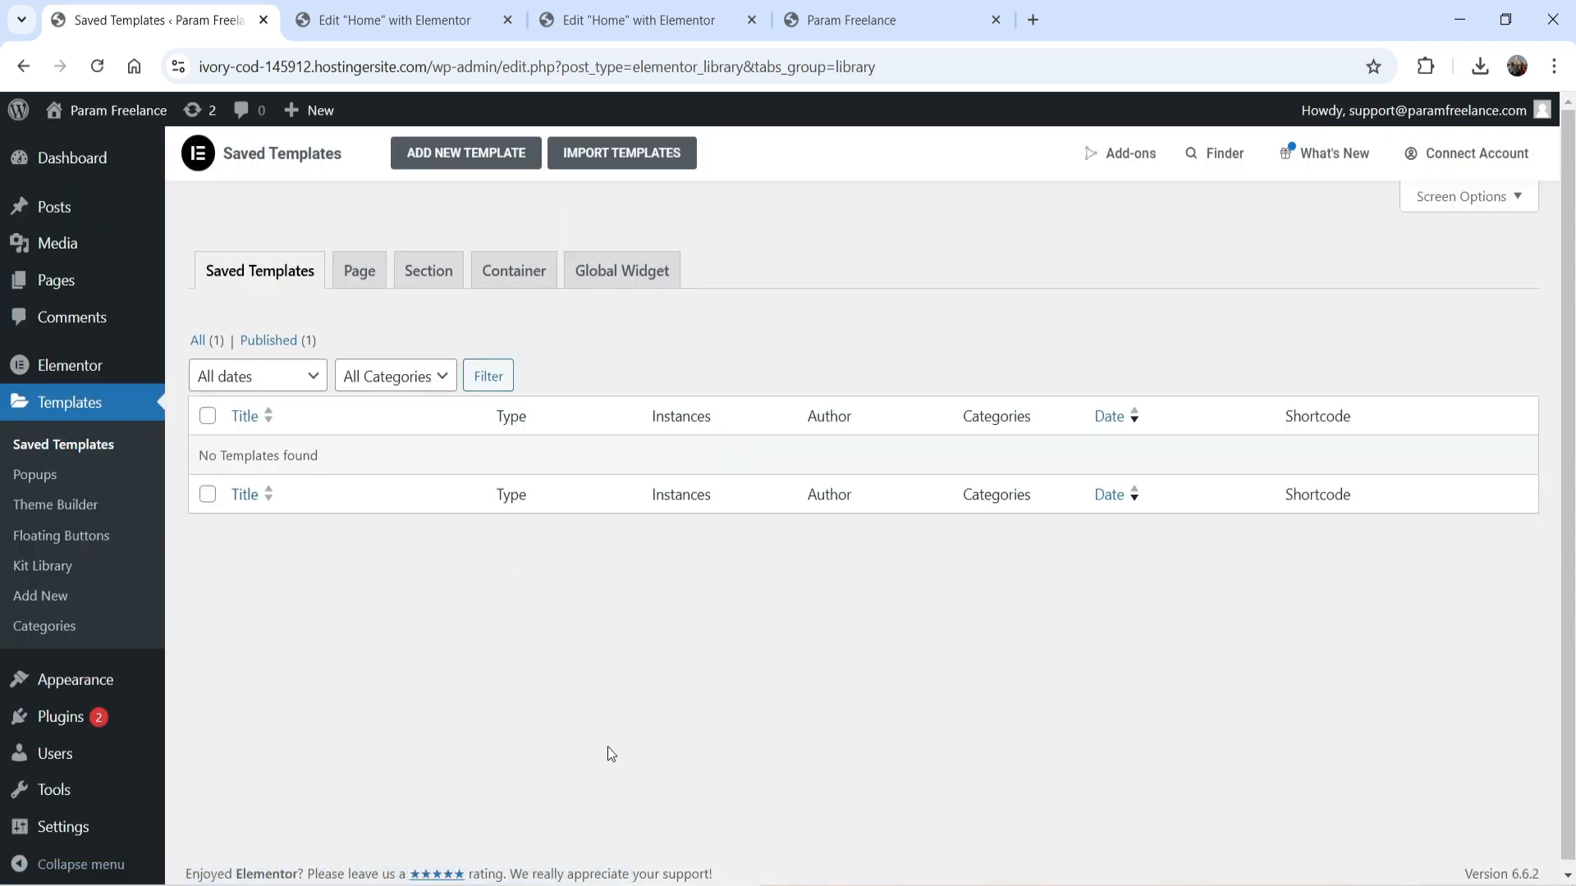
{"action": "left_click", "coordinate": [491, 152]}
{"action": "left_click", "coordinate": [936, 497]}
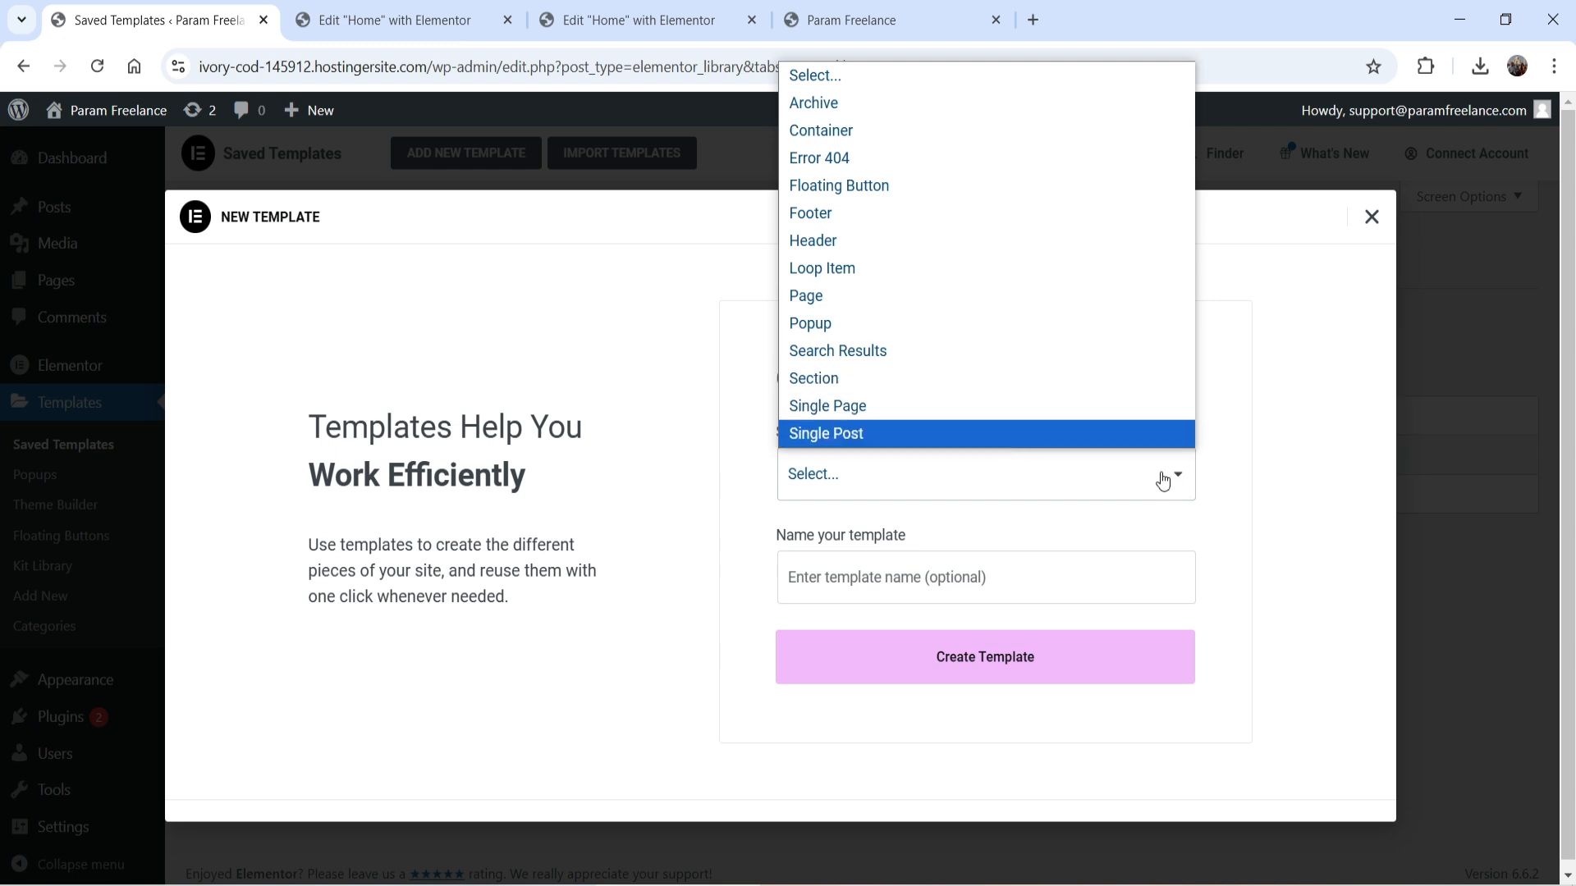
{"action": "left_click", "coordinate": [1258, 420]}
{"action": "left_click", "coordinate": [1372, 217]}
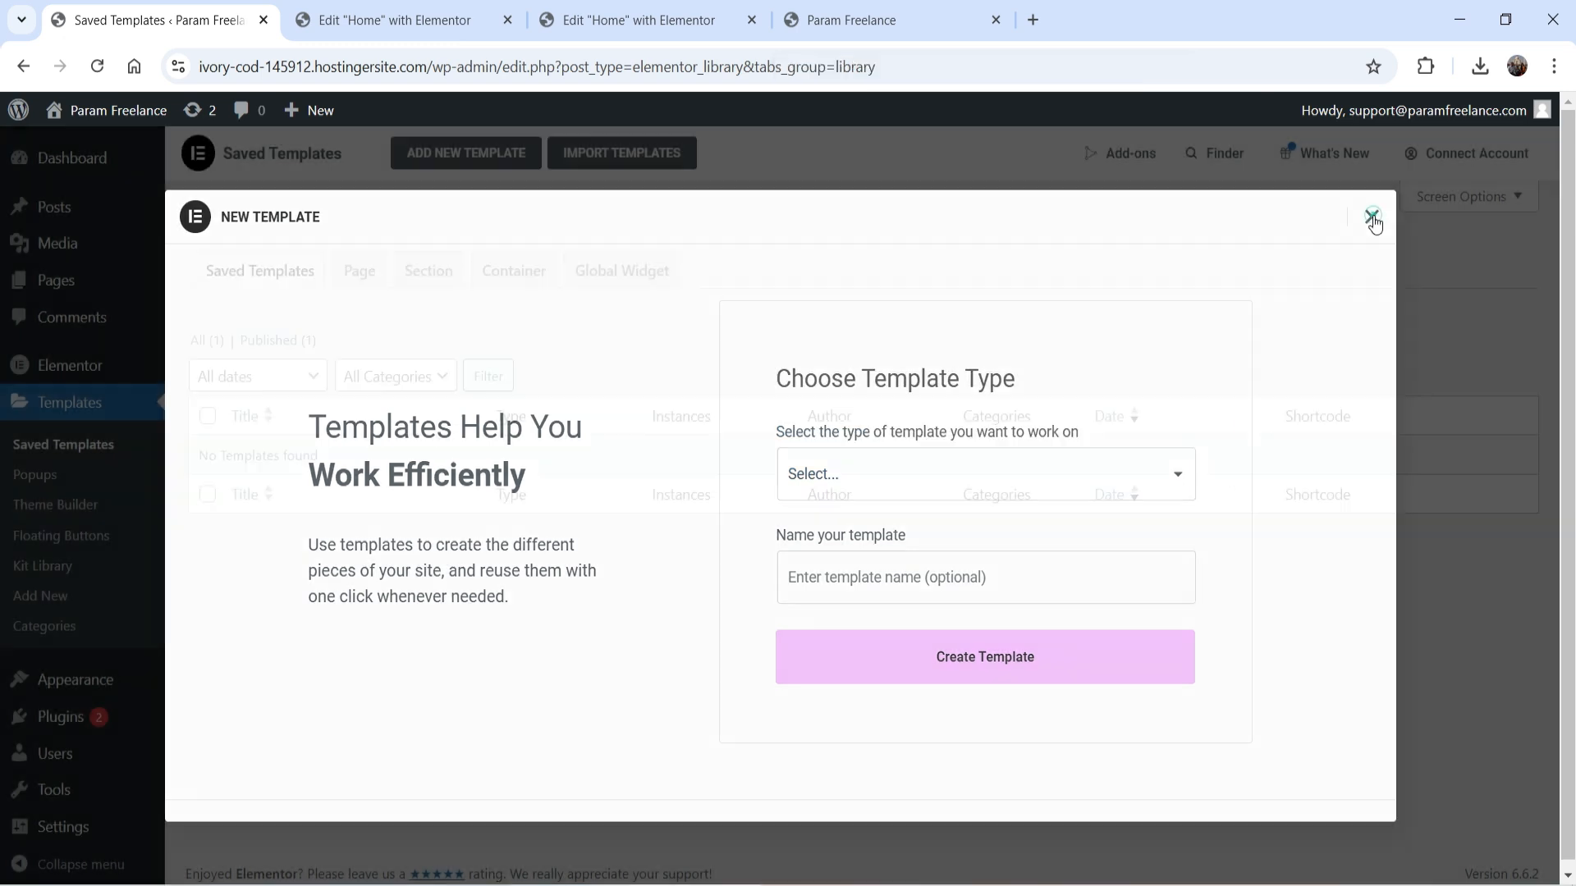
Step: Open the Popups templates, view the new popup dialog, and close it without creating a popup
{"action": "left_click", "coordinate": [36, 480]}
{"action": "left_click", "coordinate": [885, 573]}
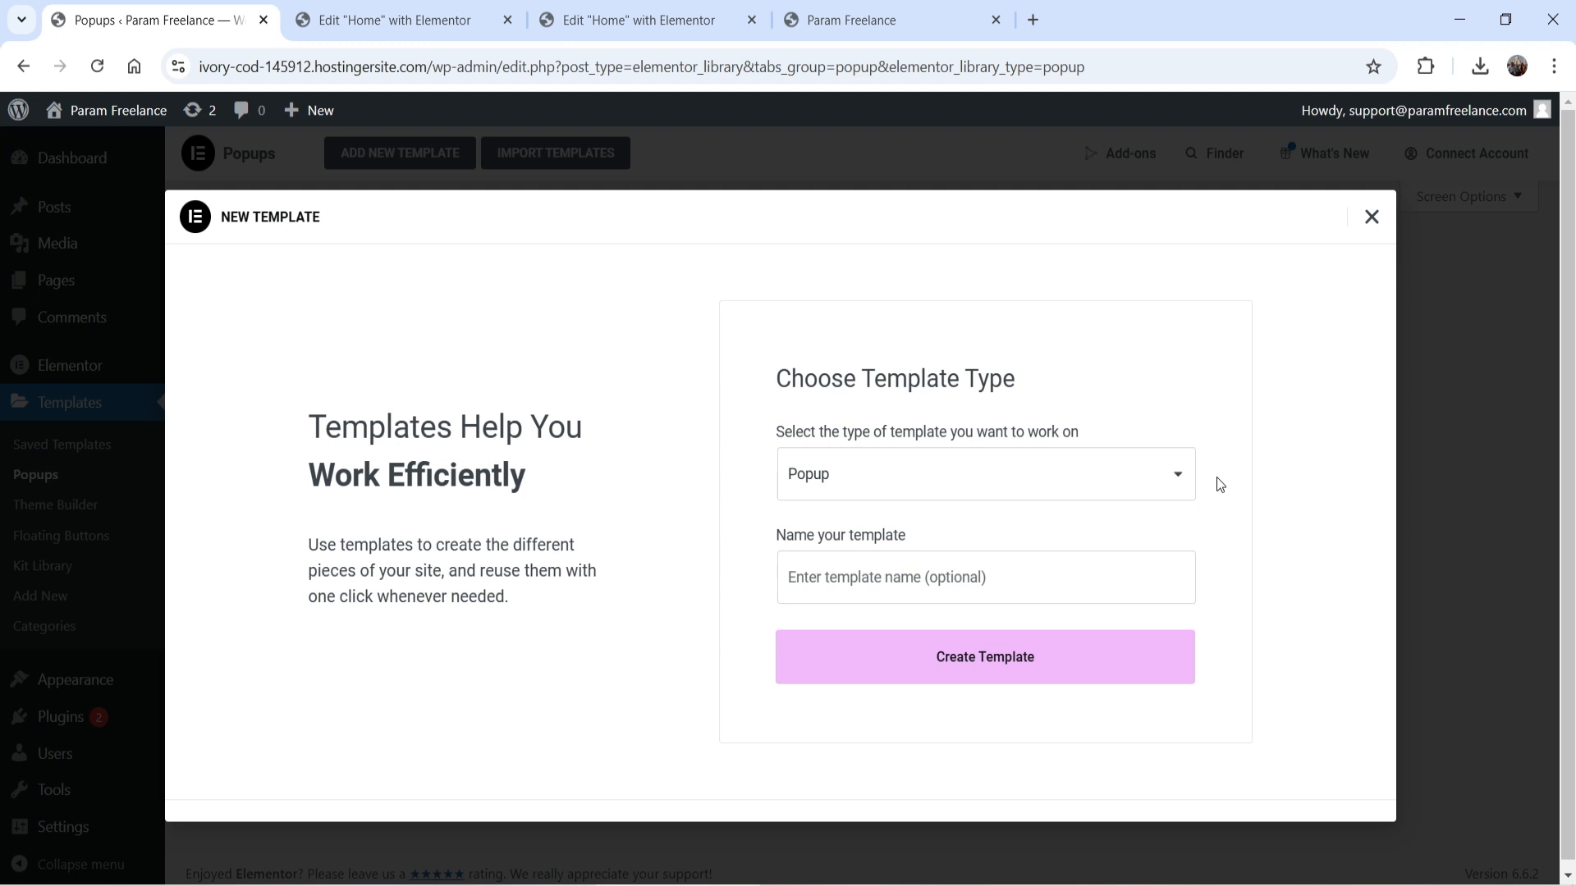
{"action": "left_click", "coordinate": [1371, 219]}
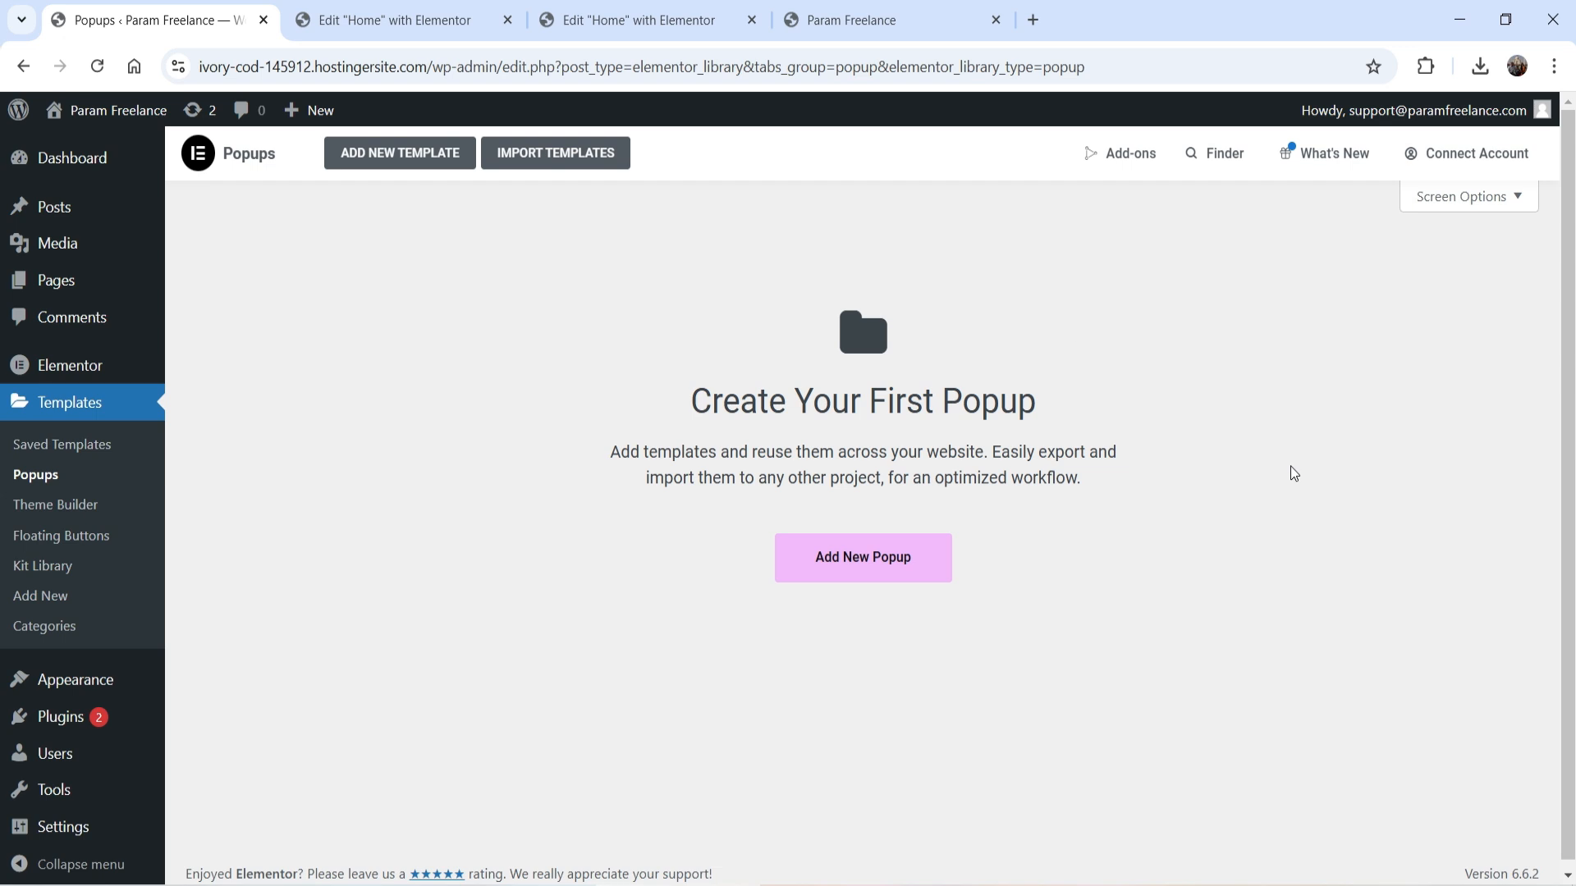
Step: Create a new header template from the Theme Builder in a separate browser tab and dismiss the block library without inserting a block
{"action": "left_click", "coordinate": [34, 511]}
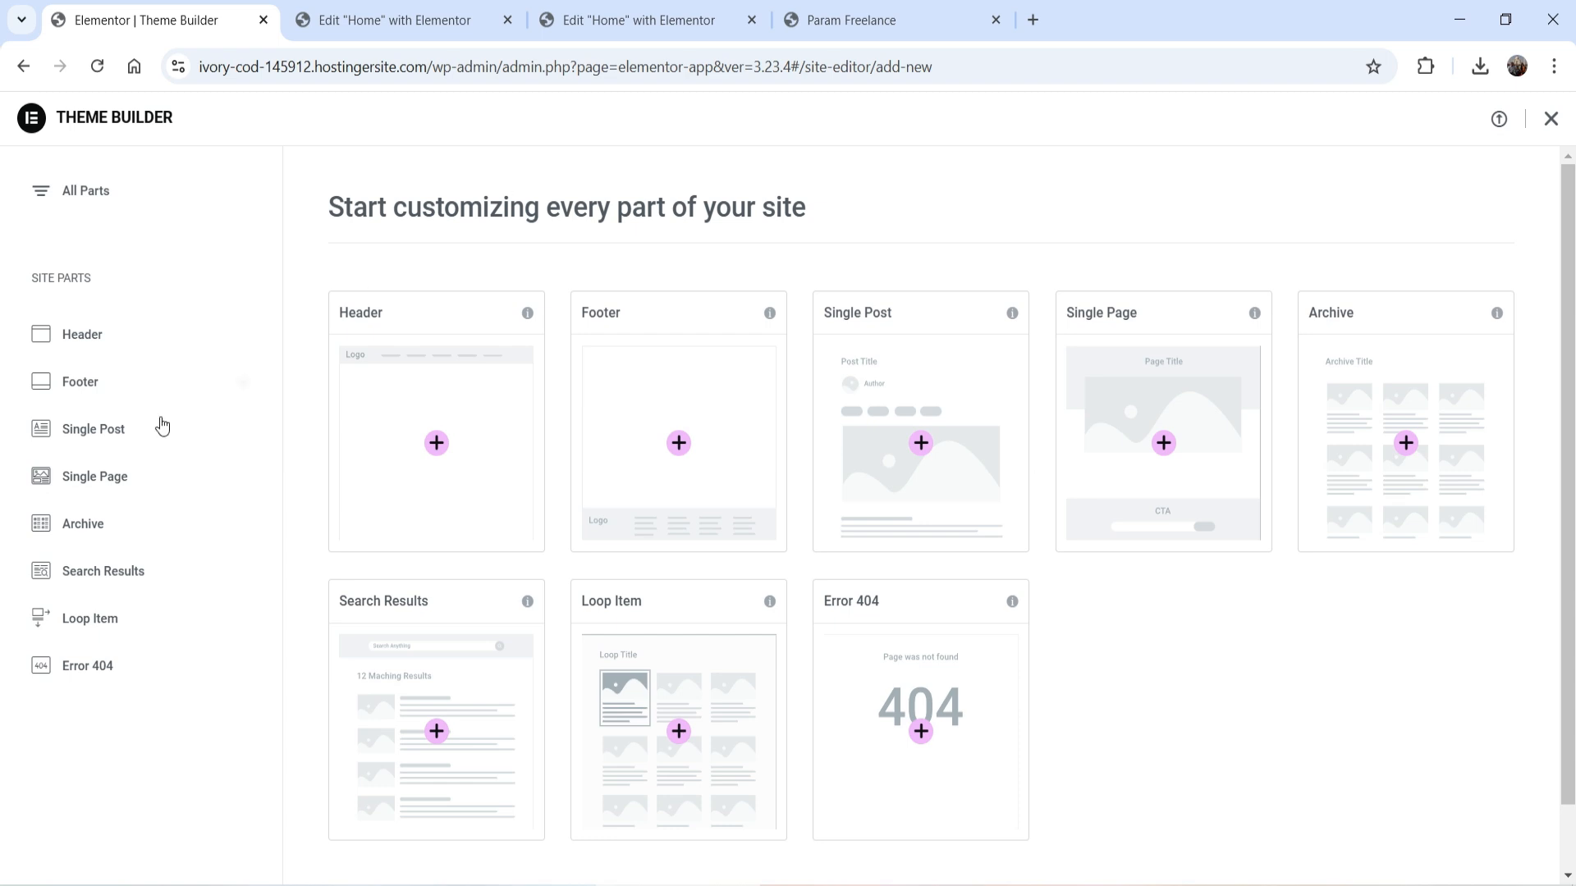
{"action": "left_click", "coordinate": [86, 345]}
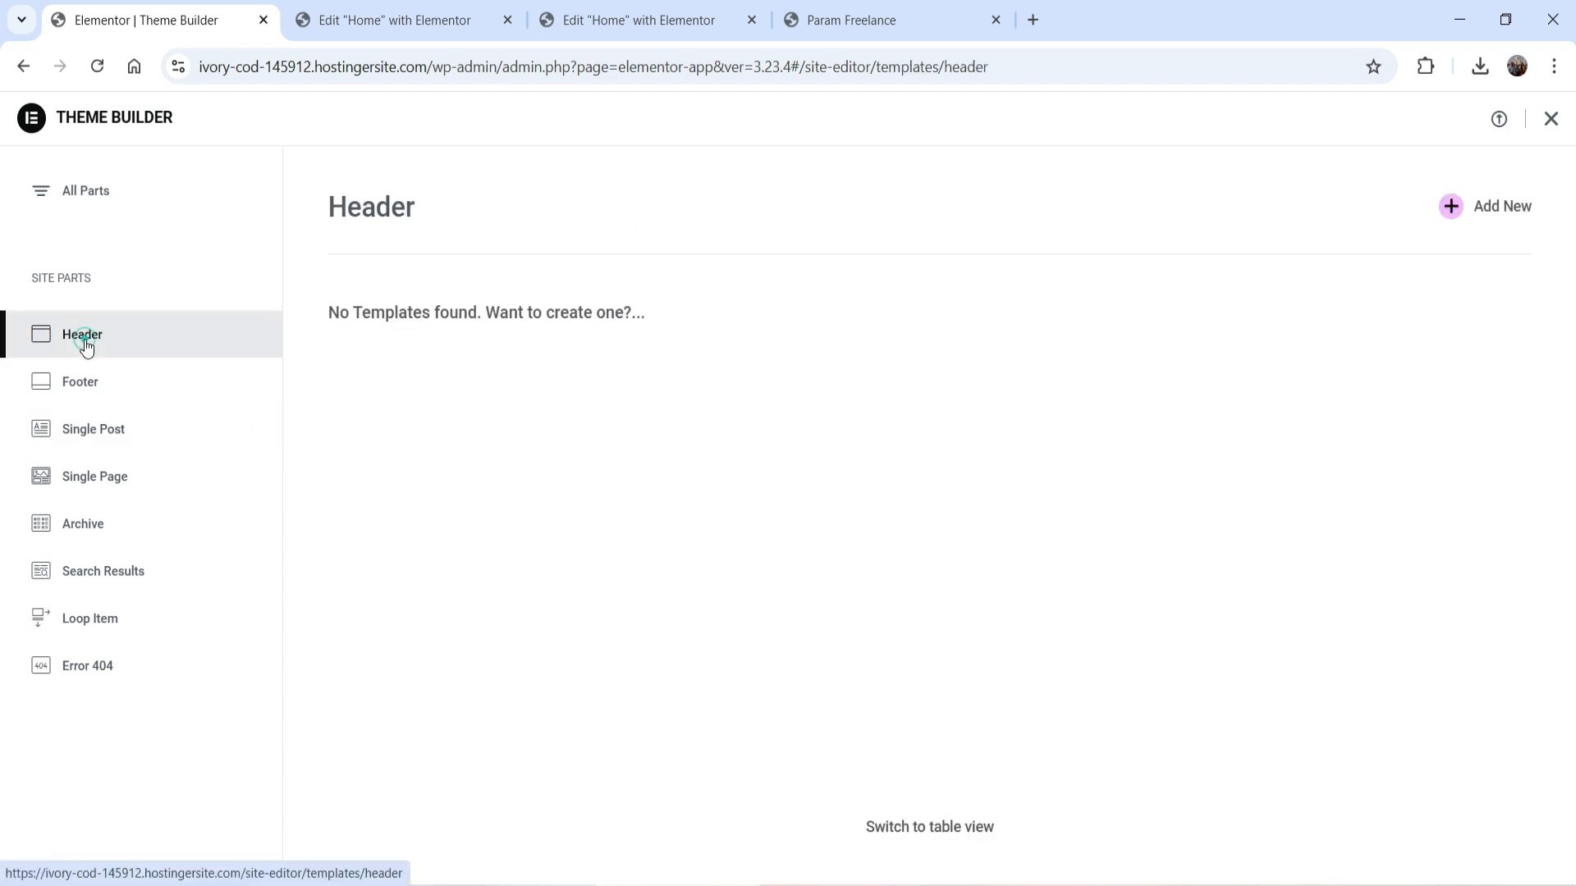
{"action": "right_click", "coordinate": [1499, 206]}
{"action": "left_click", "coordinate": [1398, 224]}
{"action": "left_click", "coordinate": [402, 22]}
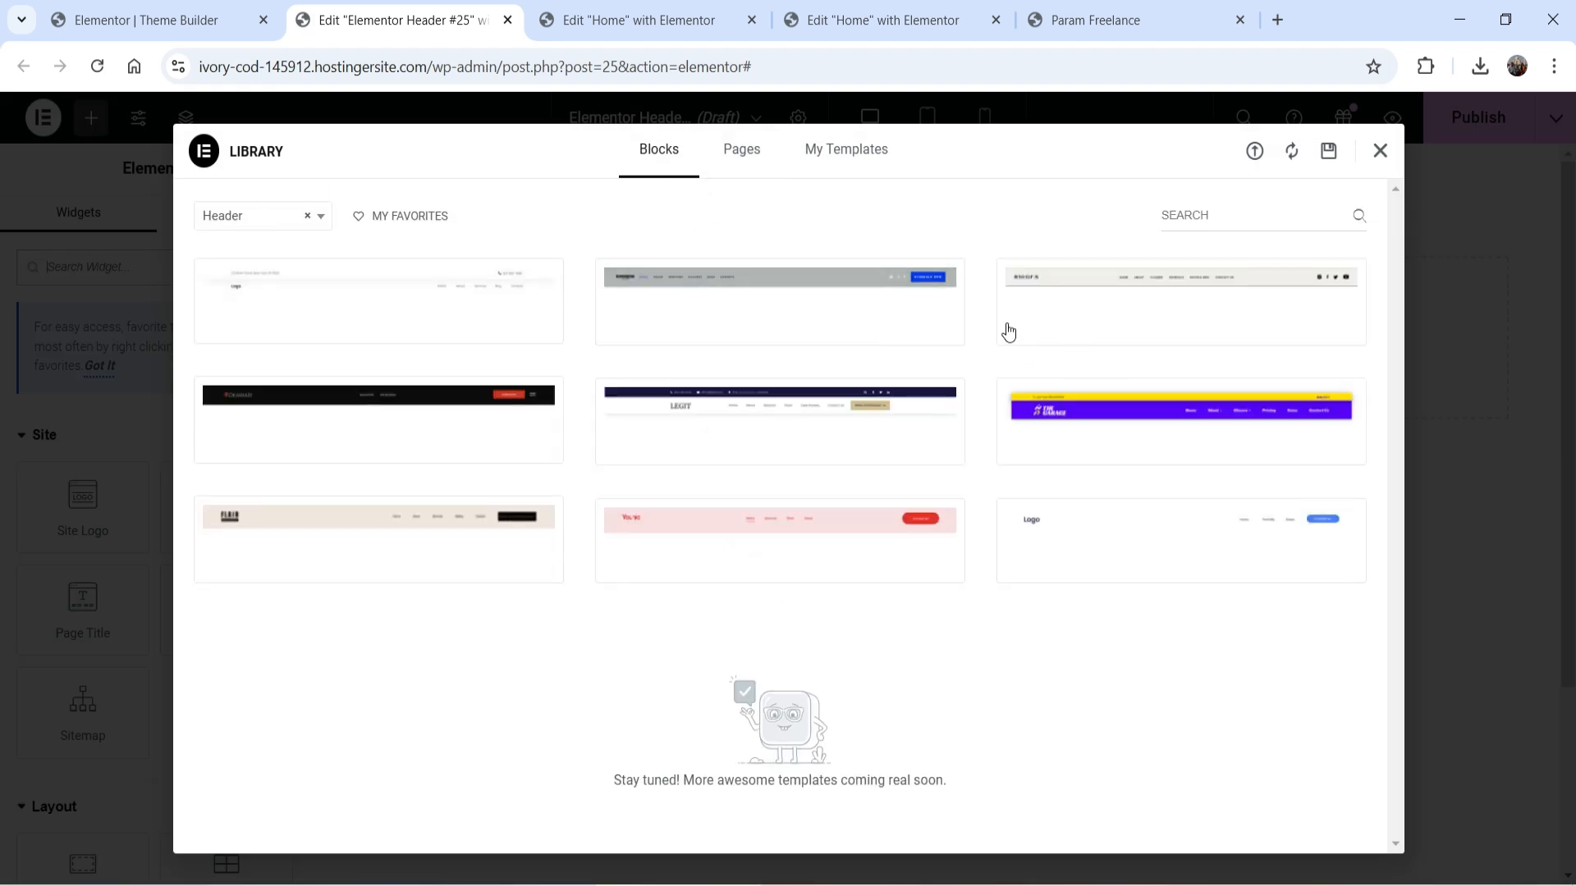
{"action": "left_click", "coordinate": [646, 321]}
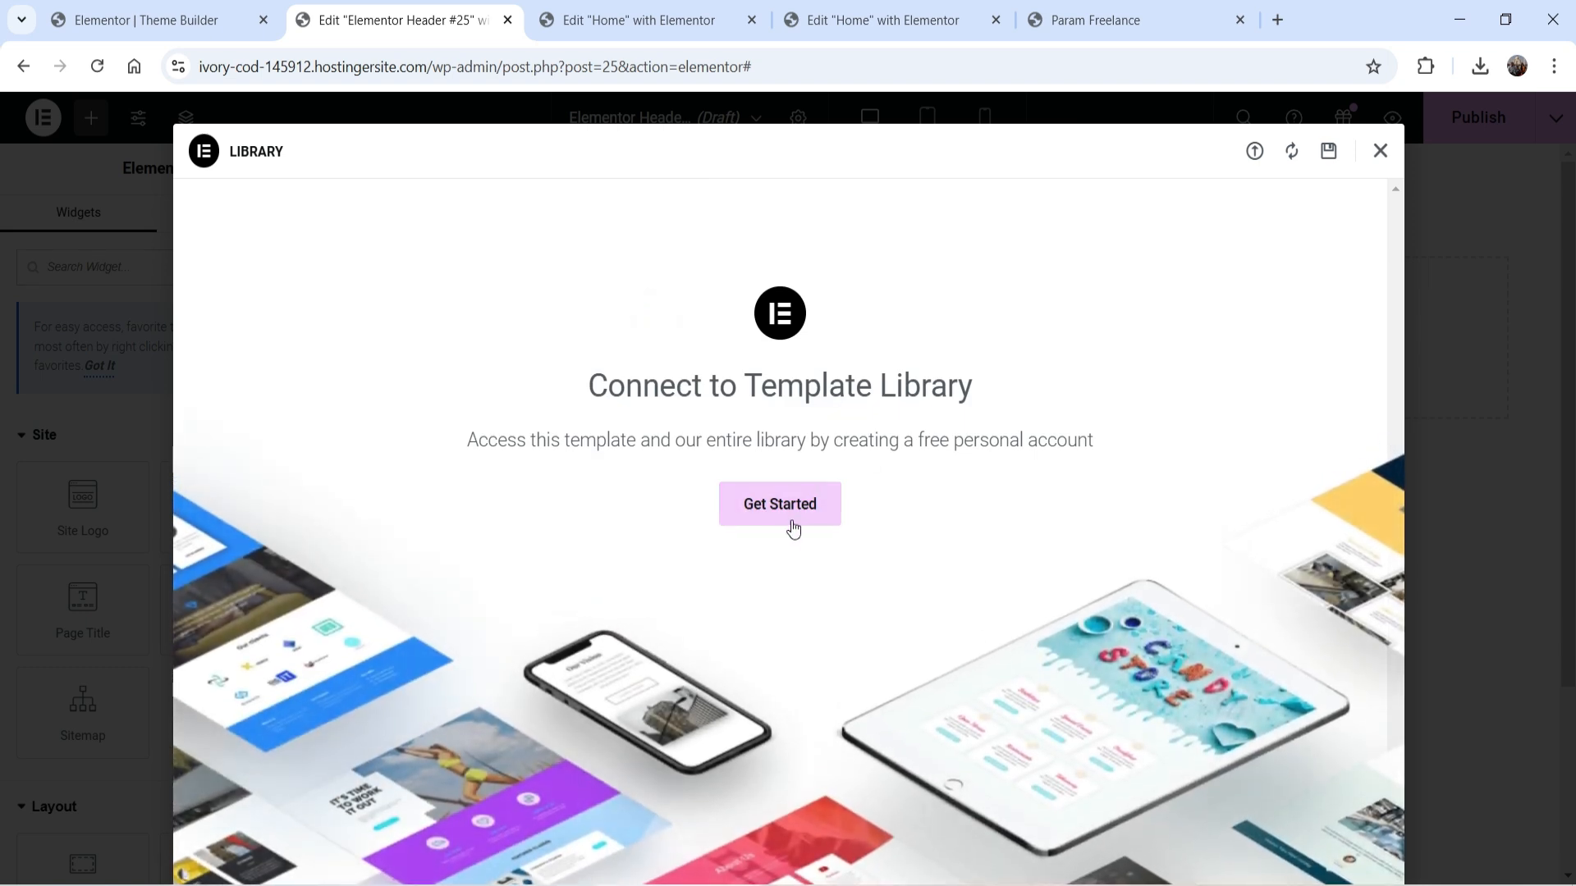
{"action": "left_click", "coordinate": [1379, 156]}
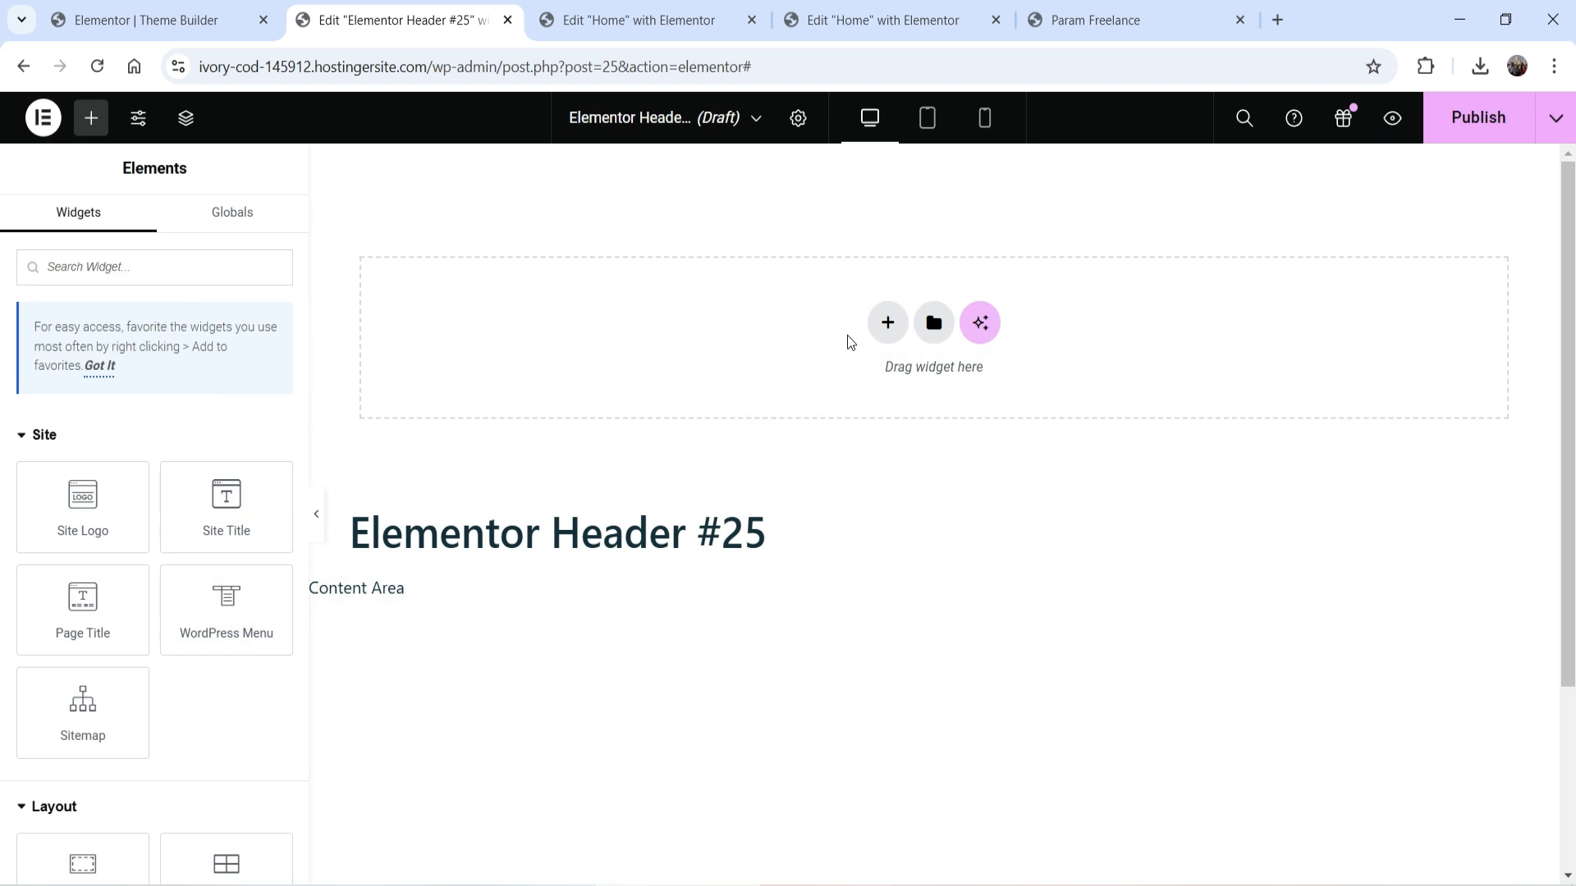
Step: Add a Flexbox container to the header template using the three-column structure with a wide middle column
{"action": "left_click", "coordinate": [879, 323]}
{"action": "left_click", "coordinate": [863, 402]}
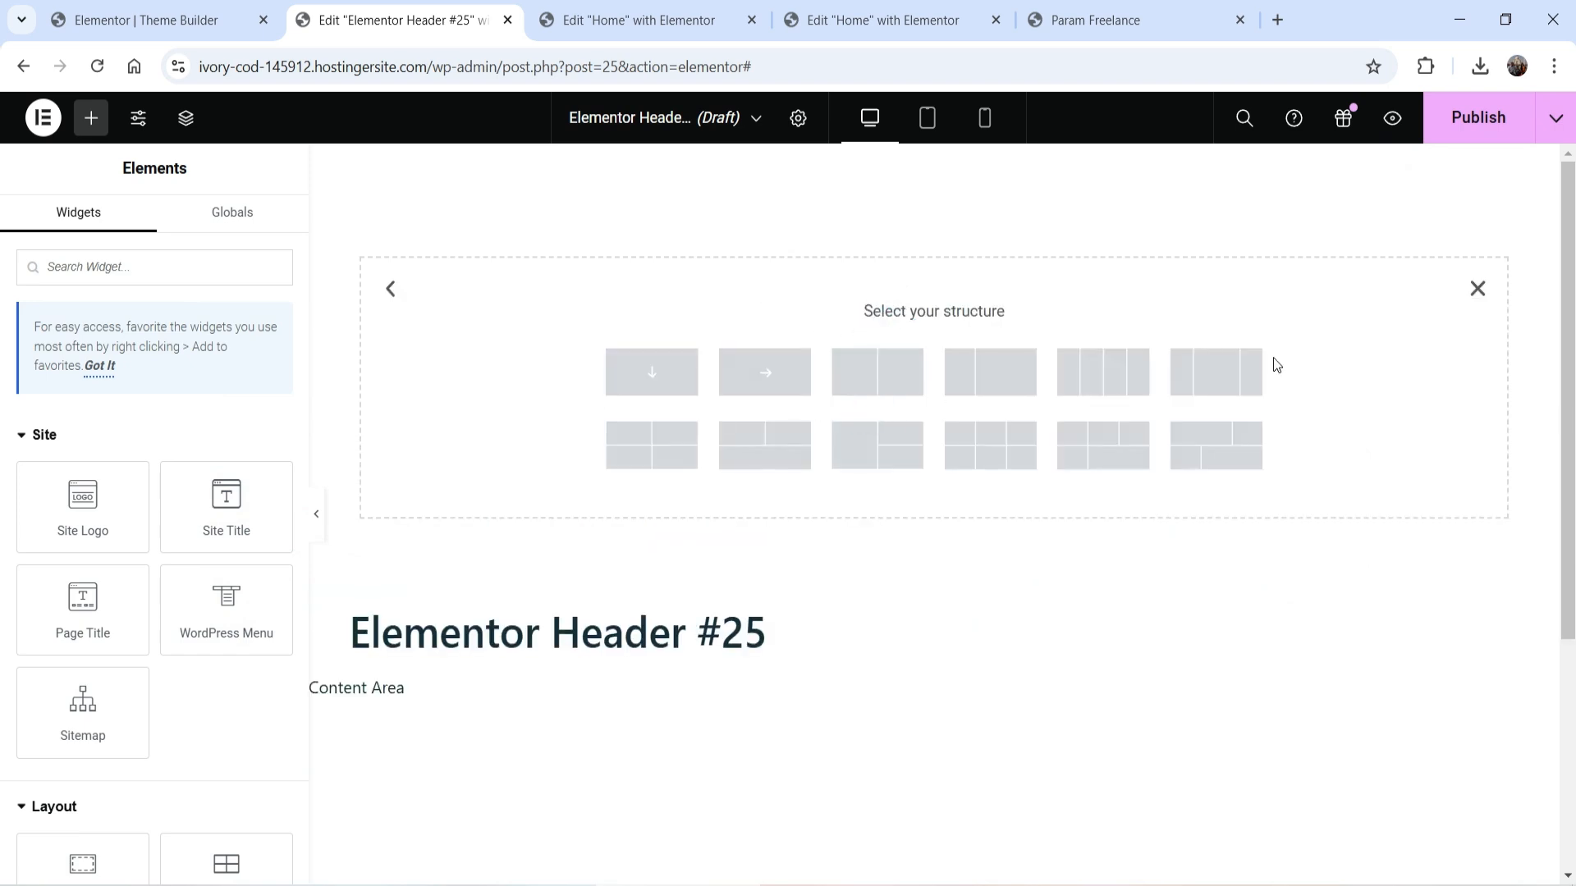
{"action": "left_click", "coordinate": [1225, 382]}
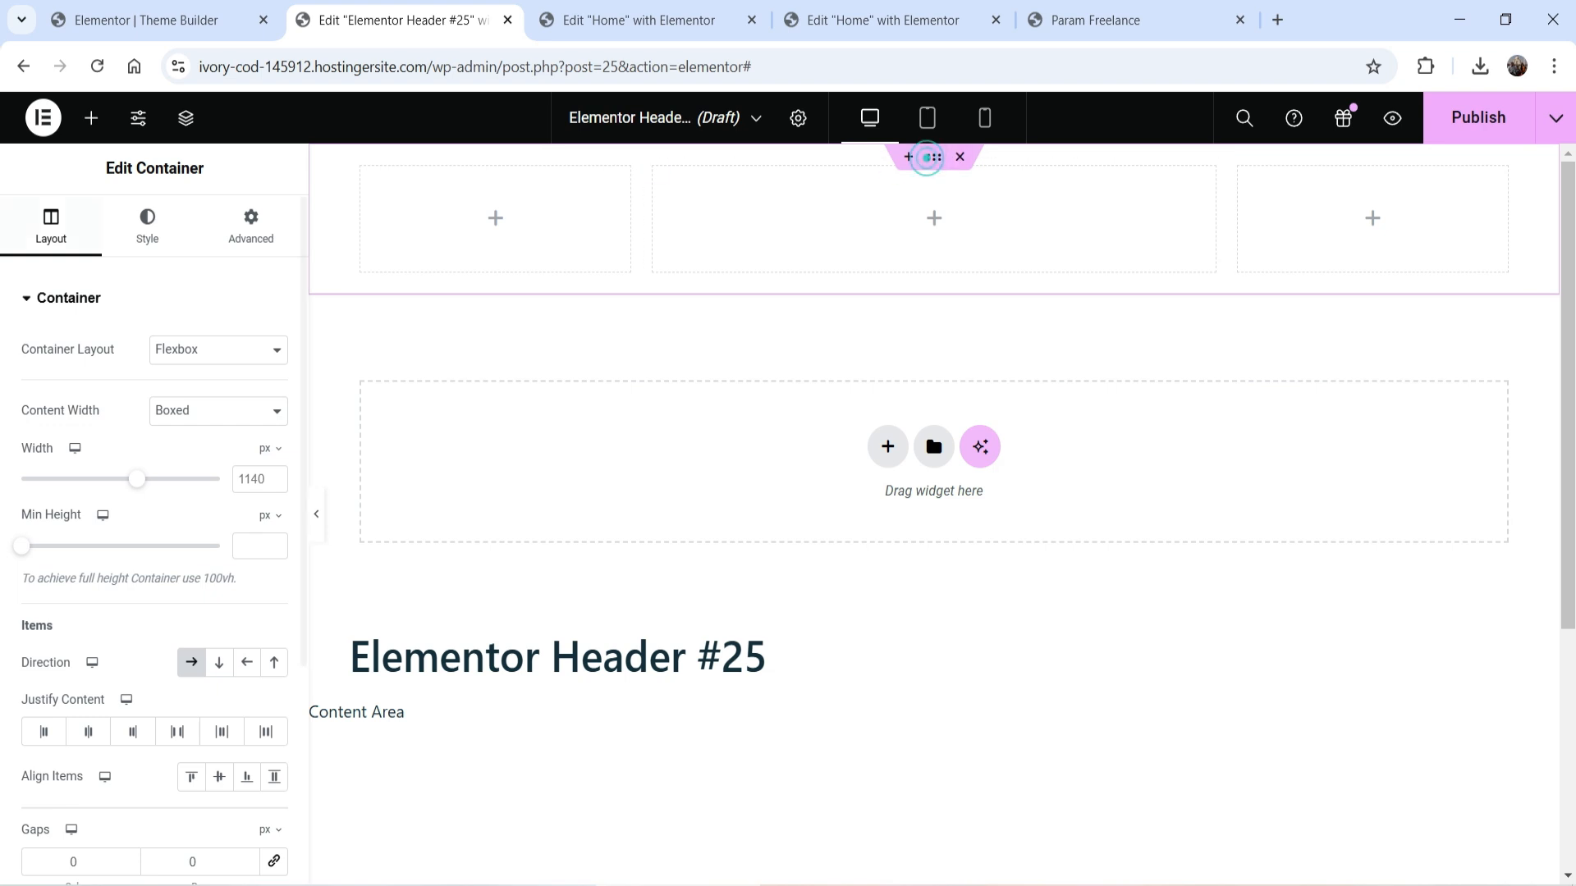
Step: Give the header container a classic background in the dark teal global color and place a Site Logo widget in its first column
{"action": "left_click", "coordinate": [147, 221]}
{"action": "left_click", "coordinate": [193, 396]}
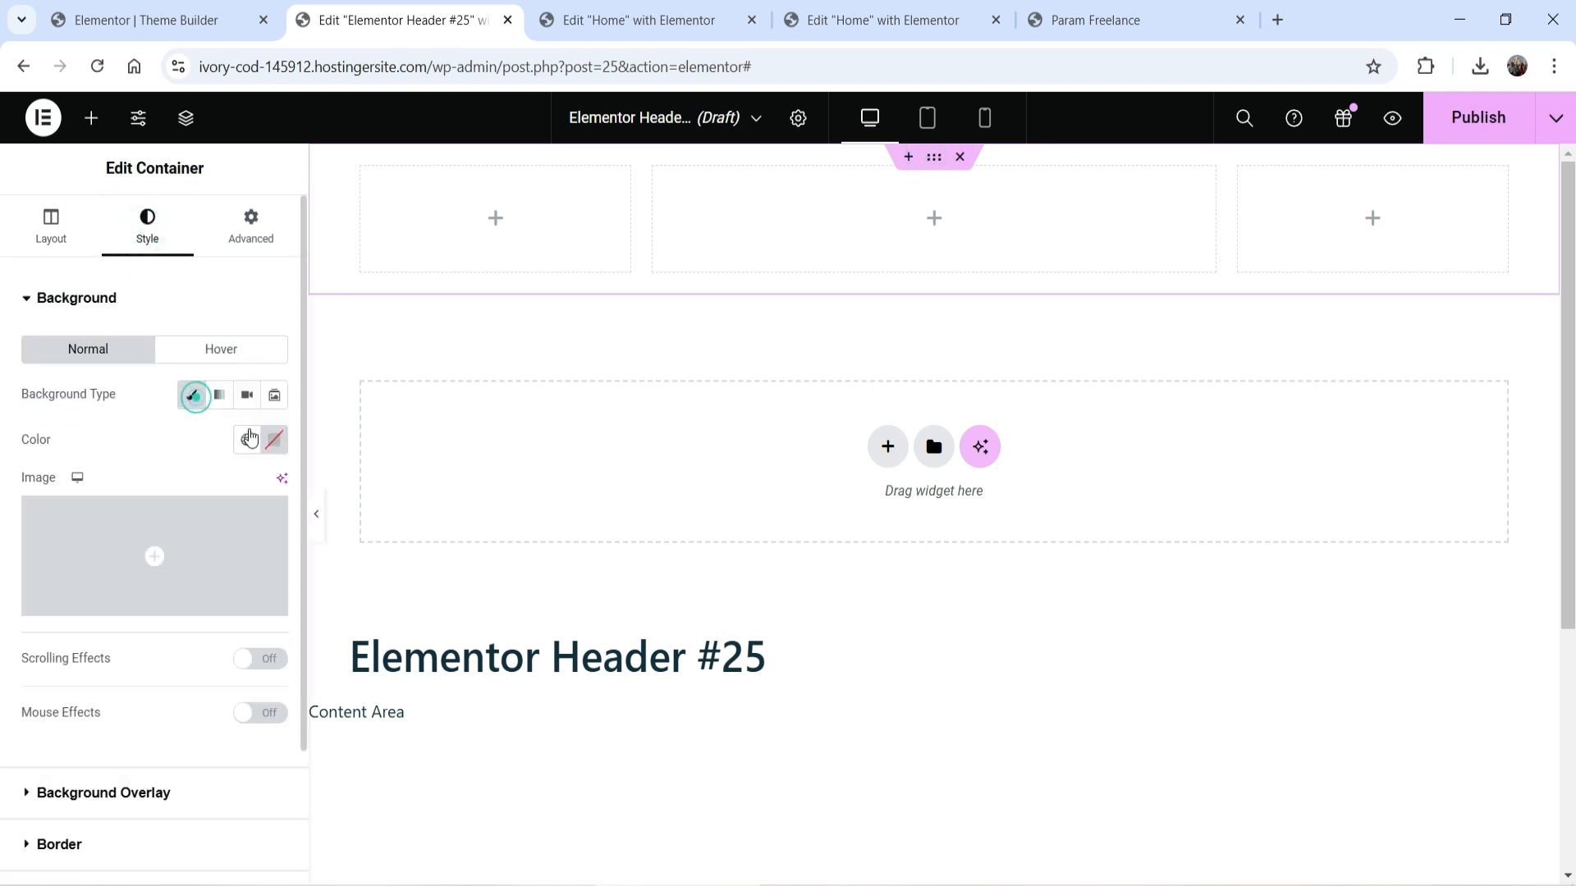
{"action": "left_click", "coordinate": [246, 440]}
{"action": "left_click", "coordinate": [72, 539]}
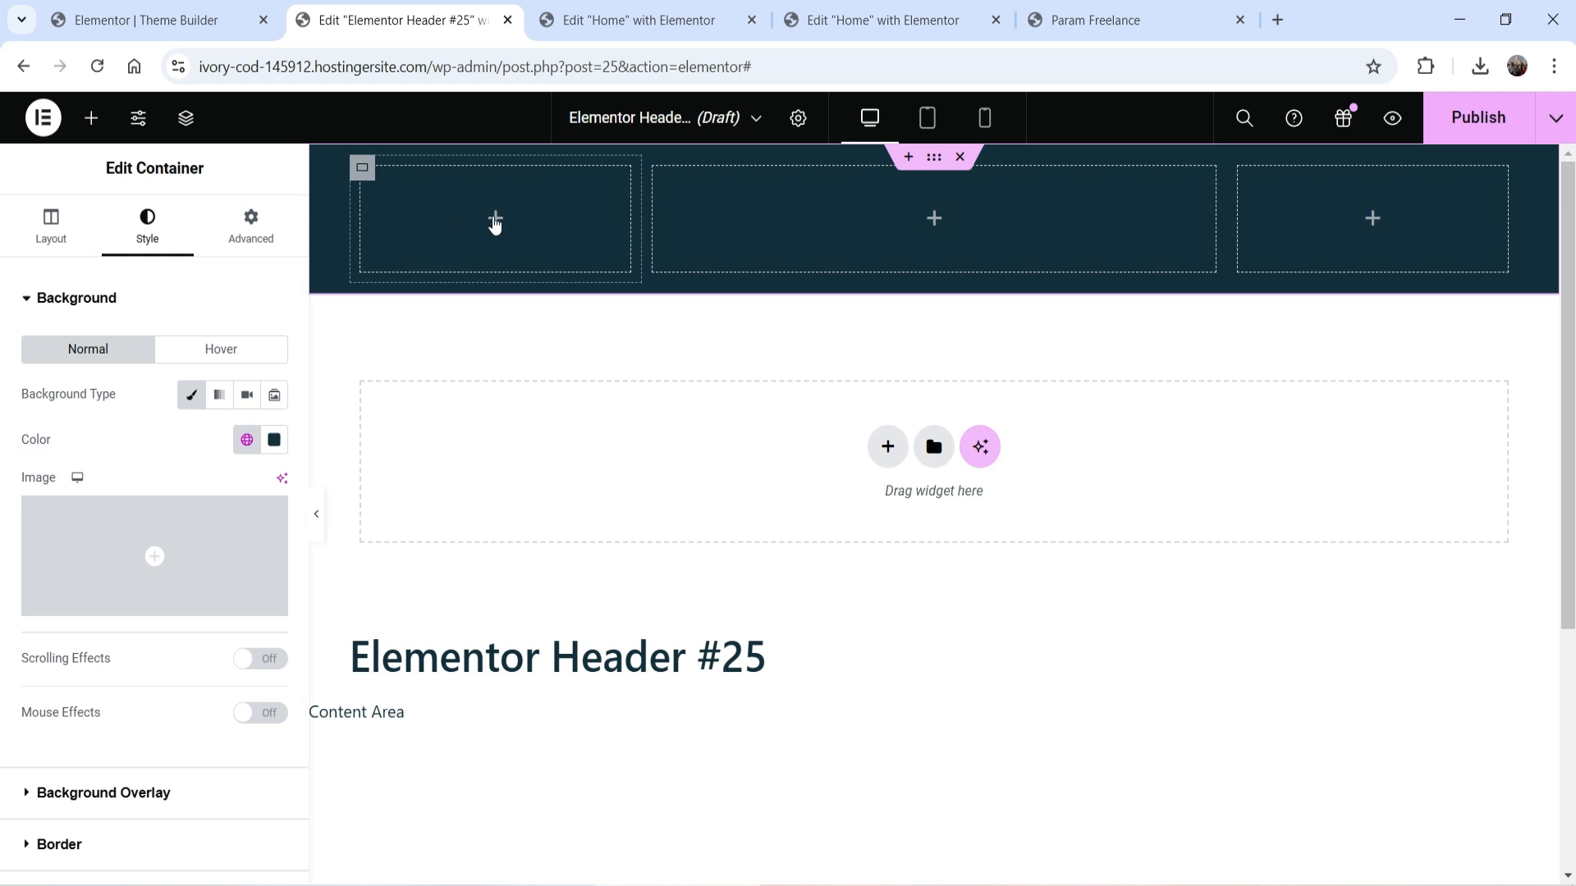
{"action": "left_click", "coordinate": [495, 218]}
{"action": "left_click_drag", "start_coordinate": [73, 517], "coordinate": [415, 250]}
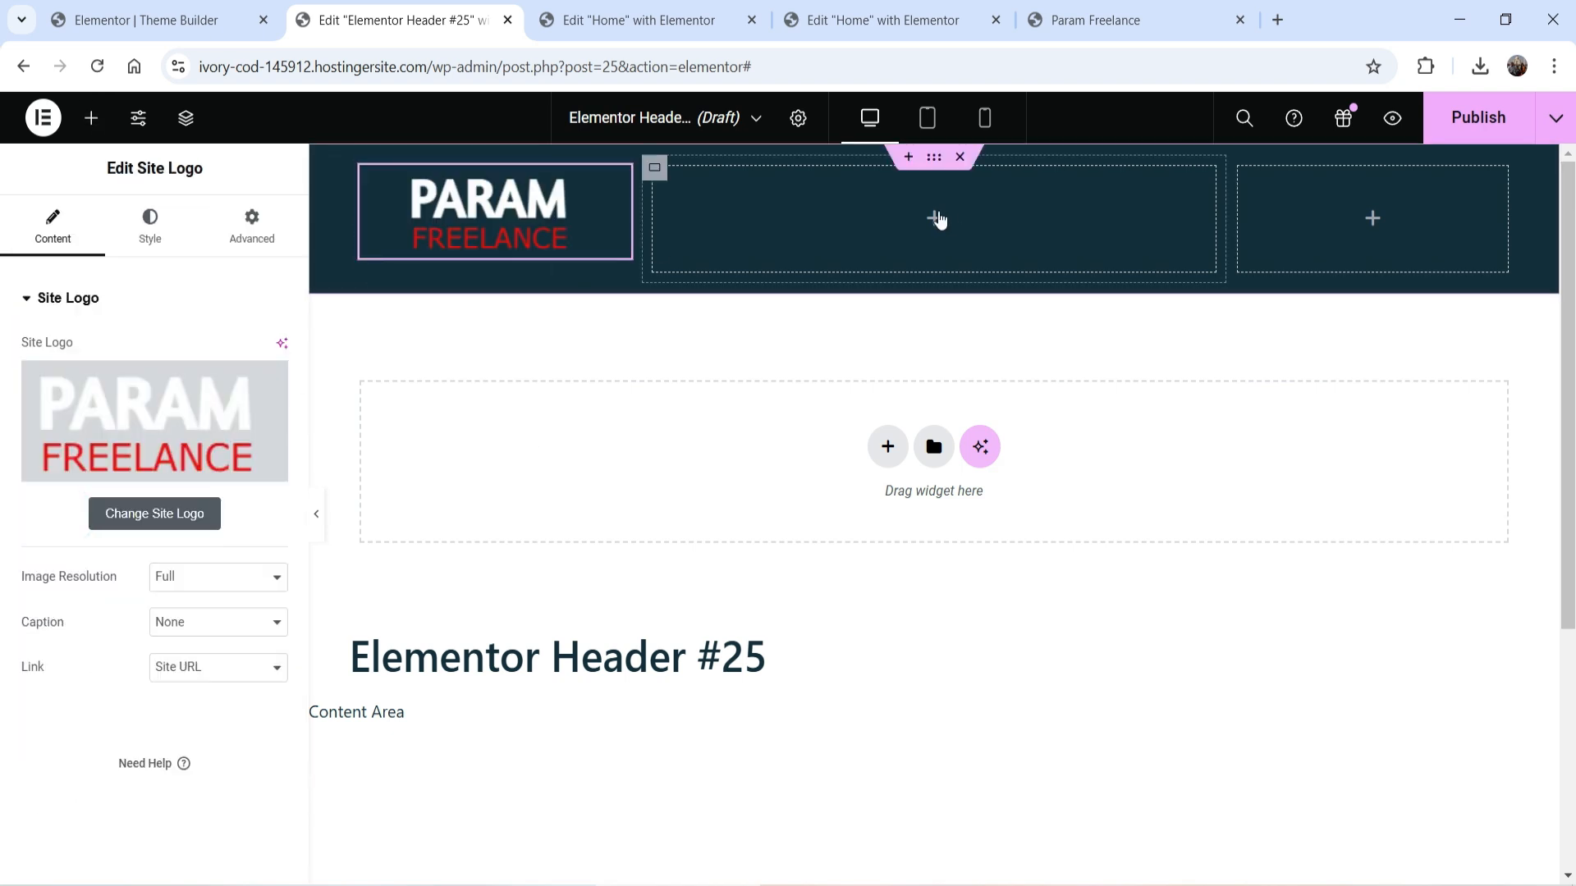
Step: Add a Button widget to the header's third column and set its text to "Call Now"
{"action": "left_click", "coordinate": [1375, 222]}
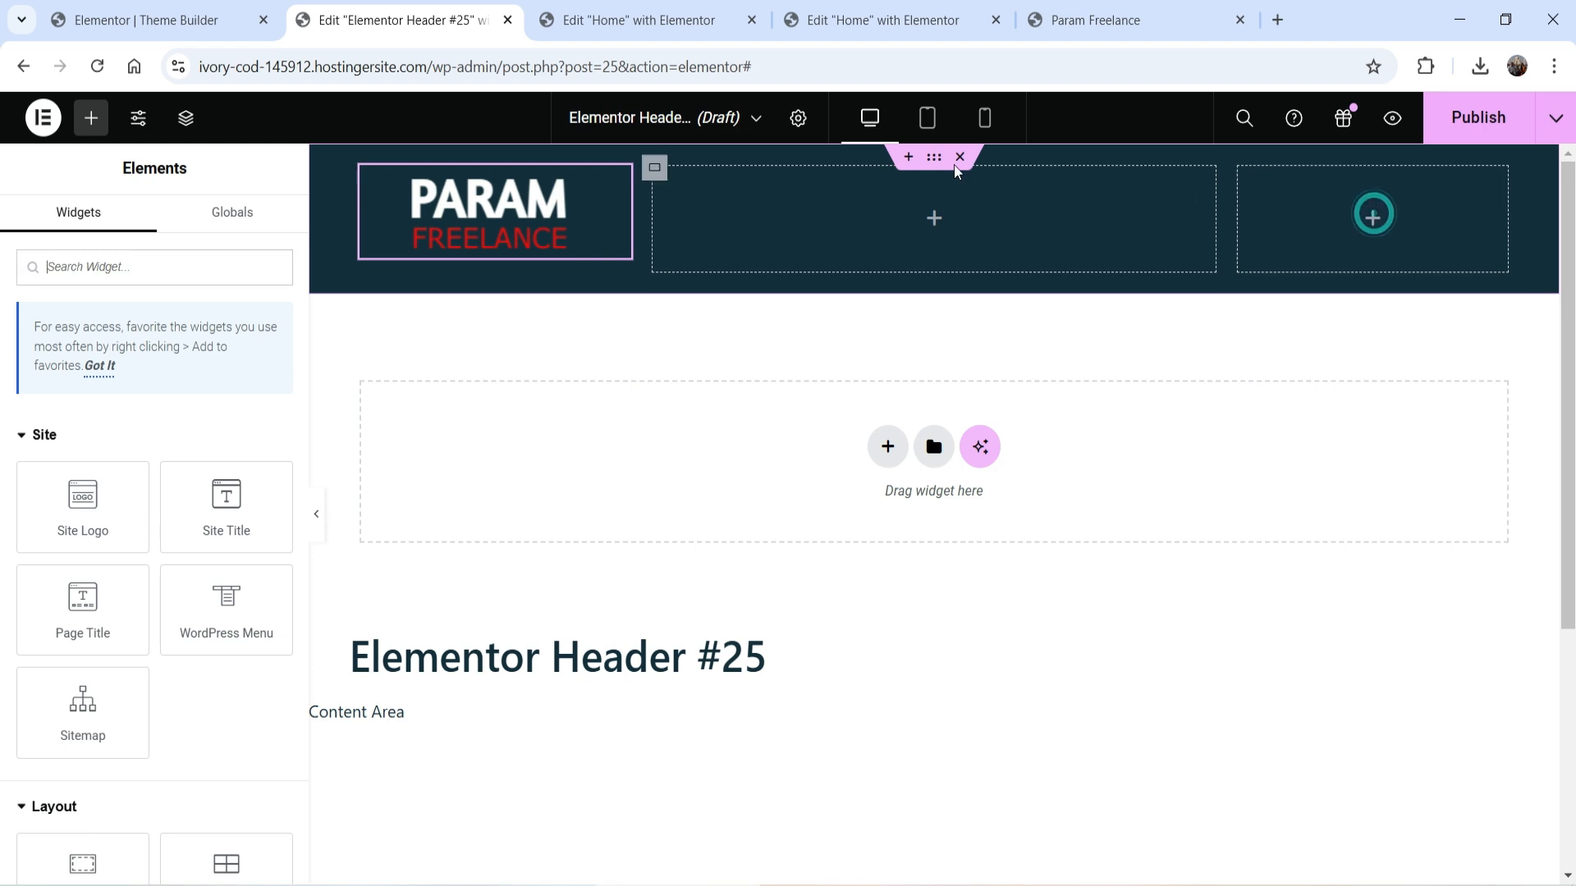
{"action": "scroll", "coordinate": [182, 629], "scroll_direction": "down", "scroll_amount": 2}
{"action": "scroll", "coordinate": [182, 629], "scroll_direction": "down", "scroll_amount": 4}
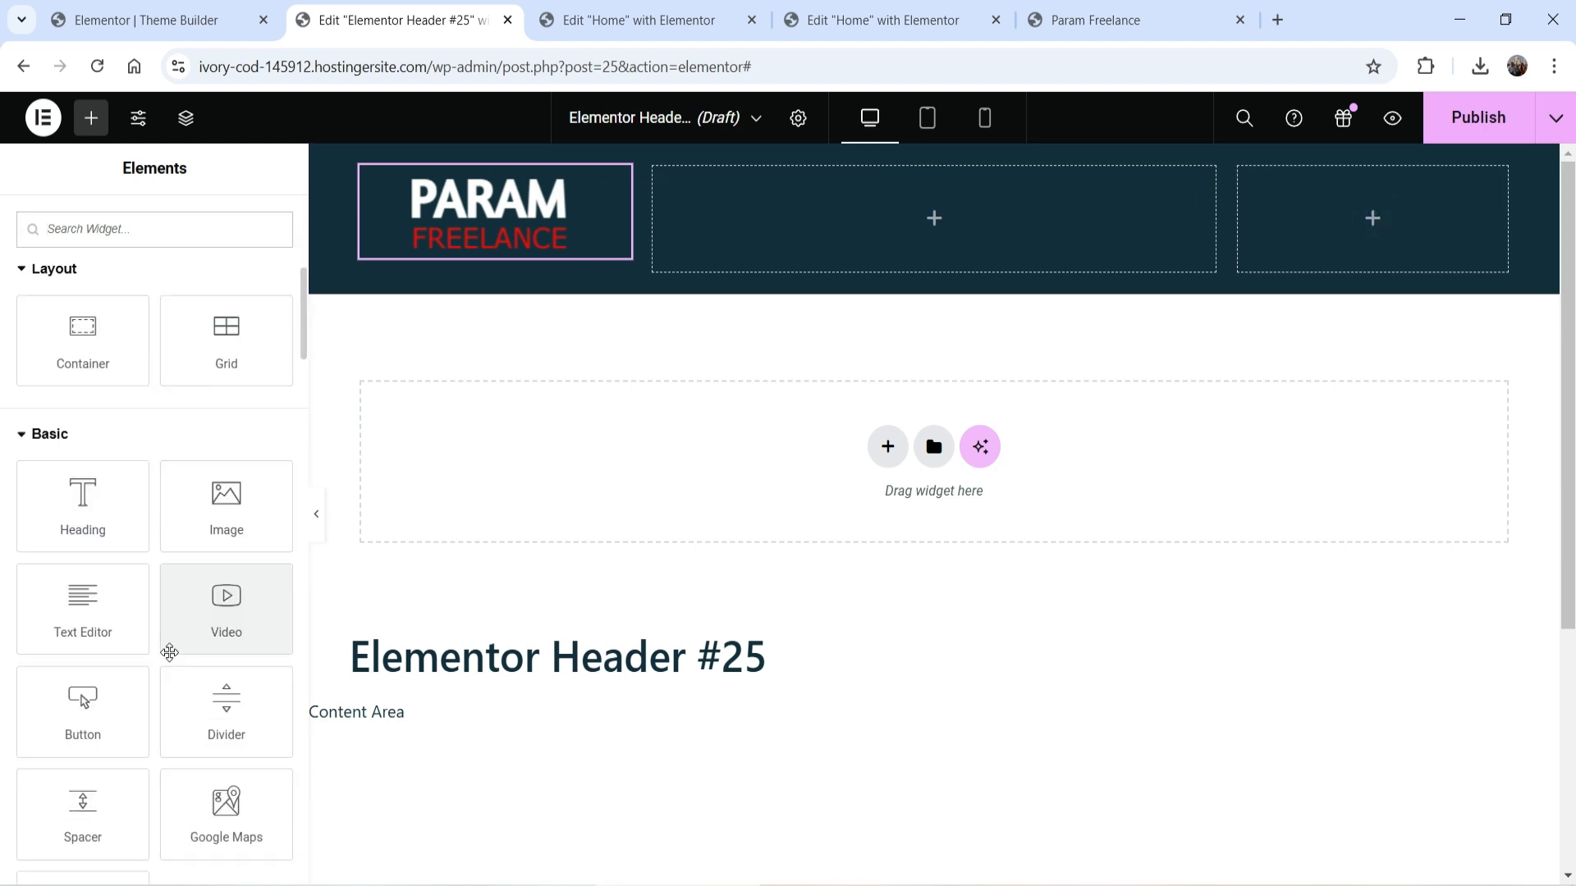
{"action": "left_click_drag", "start_coordinate": [85, 707], "coordinate": [1372, 217]}
{"action": "triple_click", "coordinate": [236, 396]}
{"action": "type", "text": "Call NOw"}
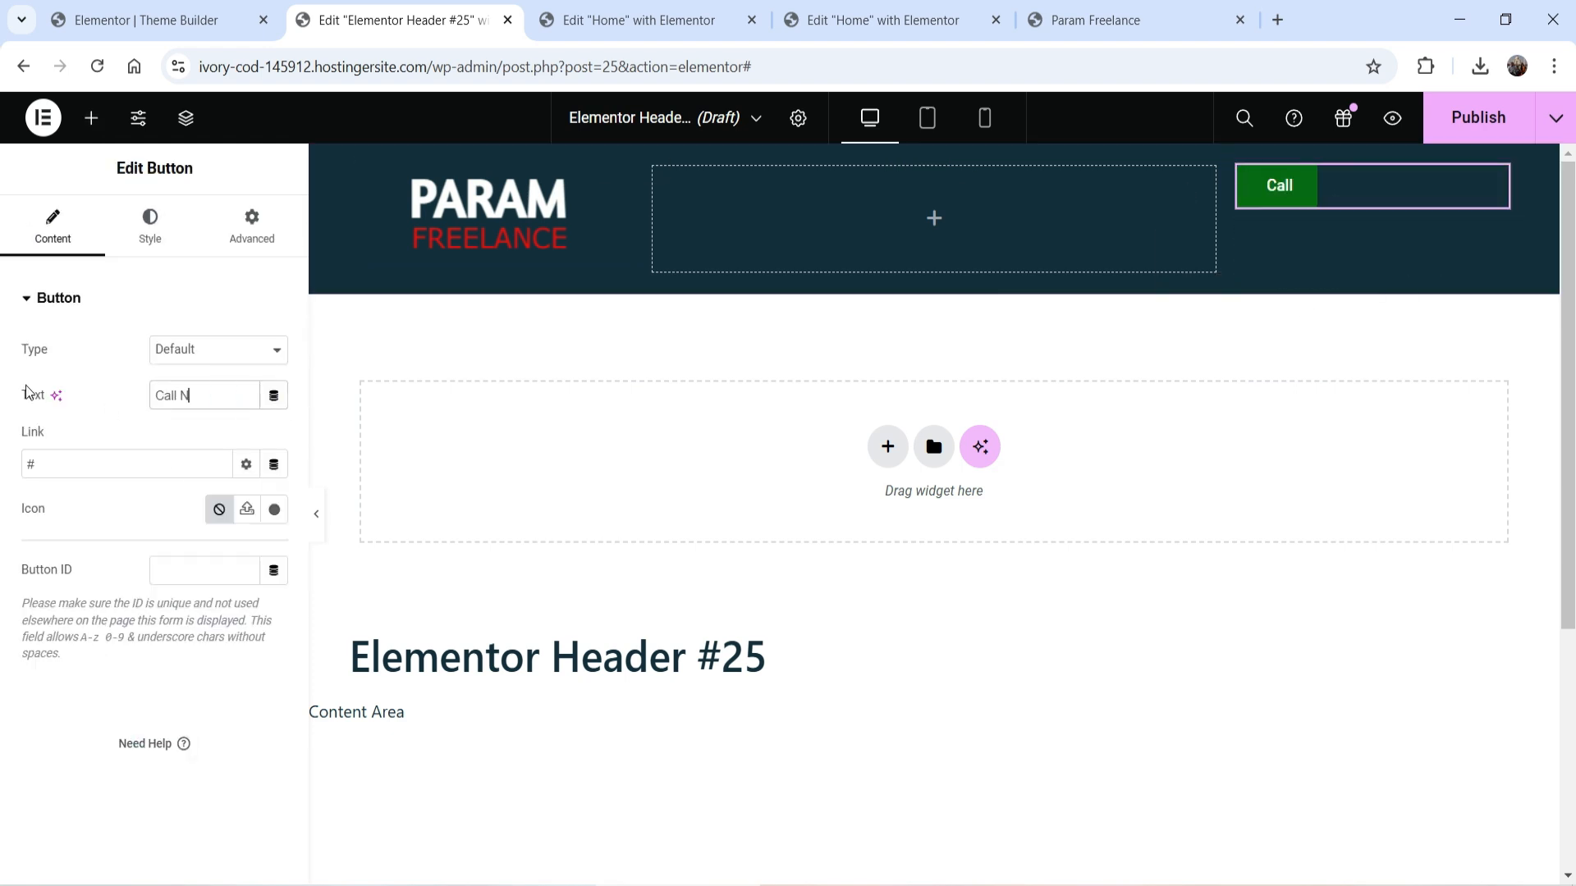
{"action": "left_click", "coordinate": [202, 396]}
{"action": "key", "text": "BackSpace"}
{"action": "type", "text": "ow"}
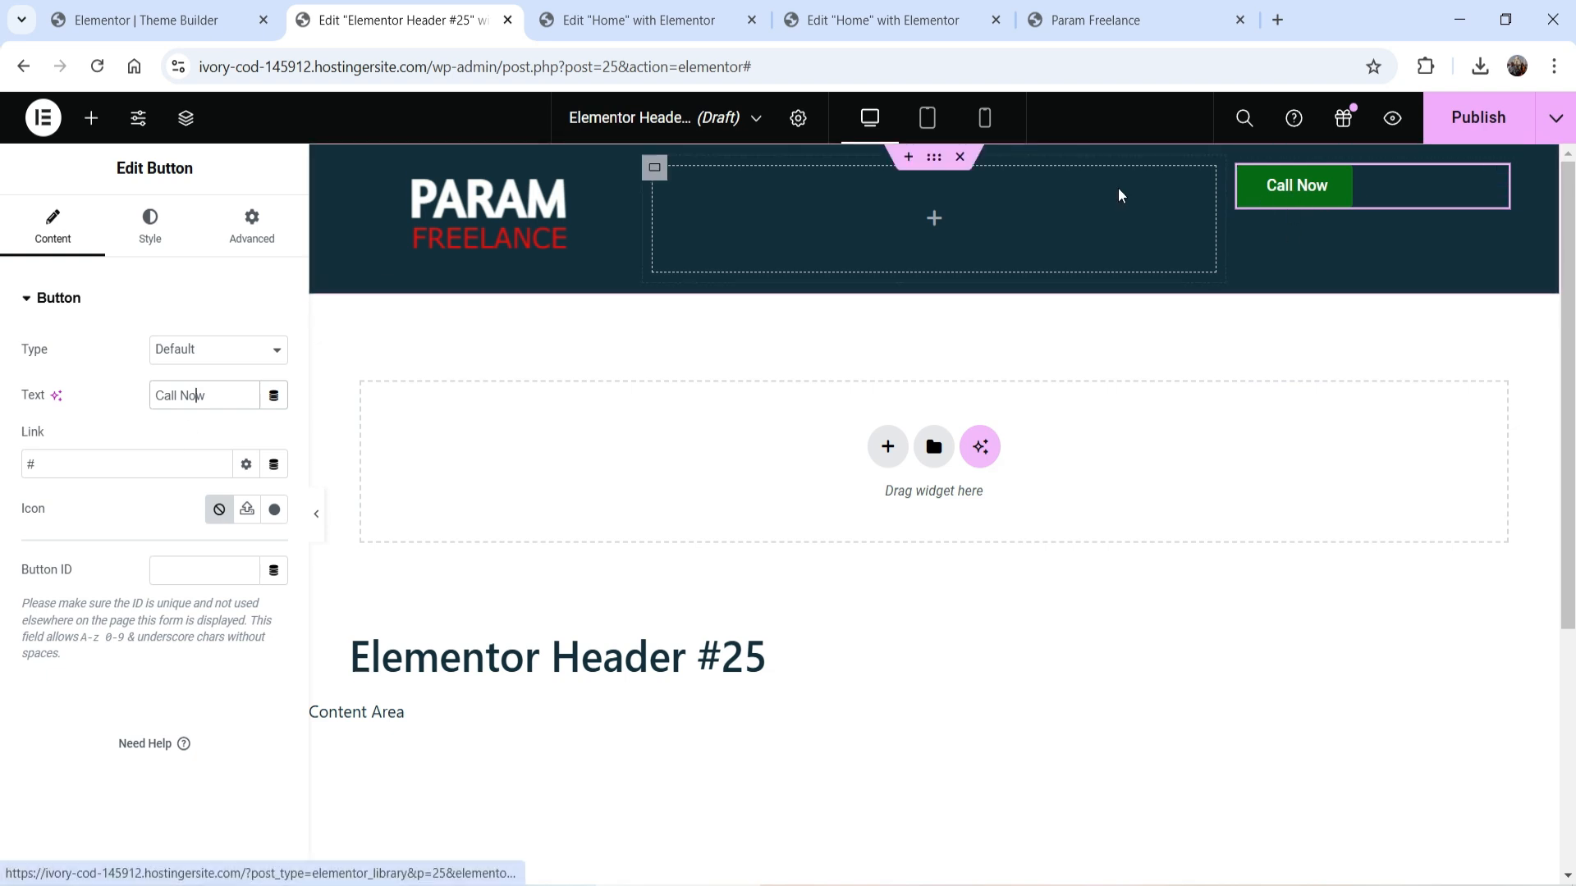
Step: Center the Call Now button horizontally and vertically by setting its column container's Align Items and Justify Content to Center
{"action": "left_click", "coordinate": [1241, 168]}
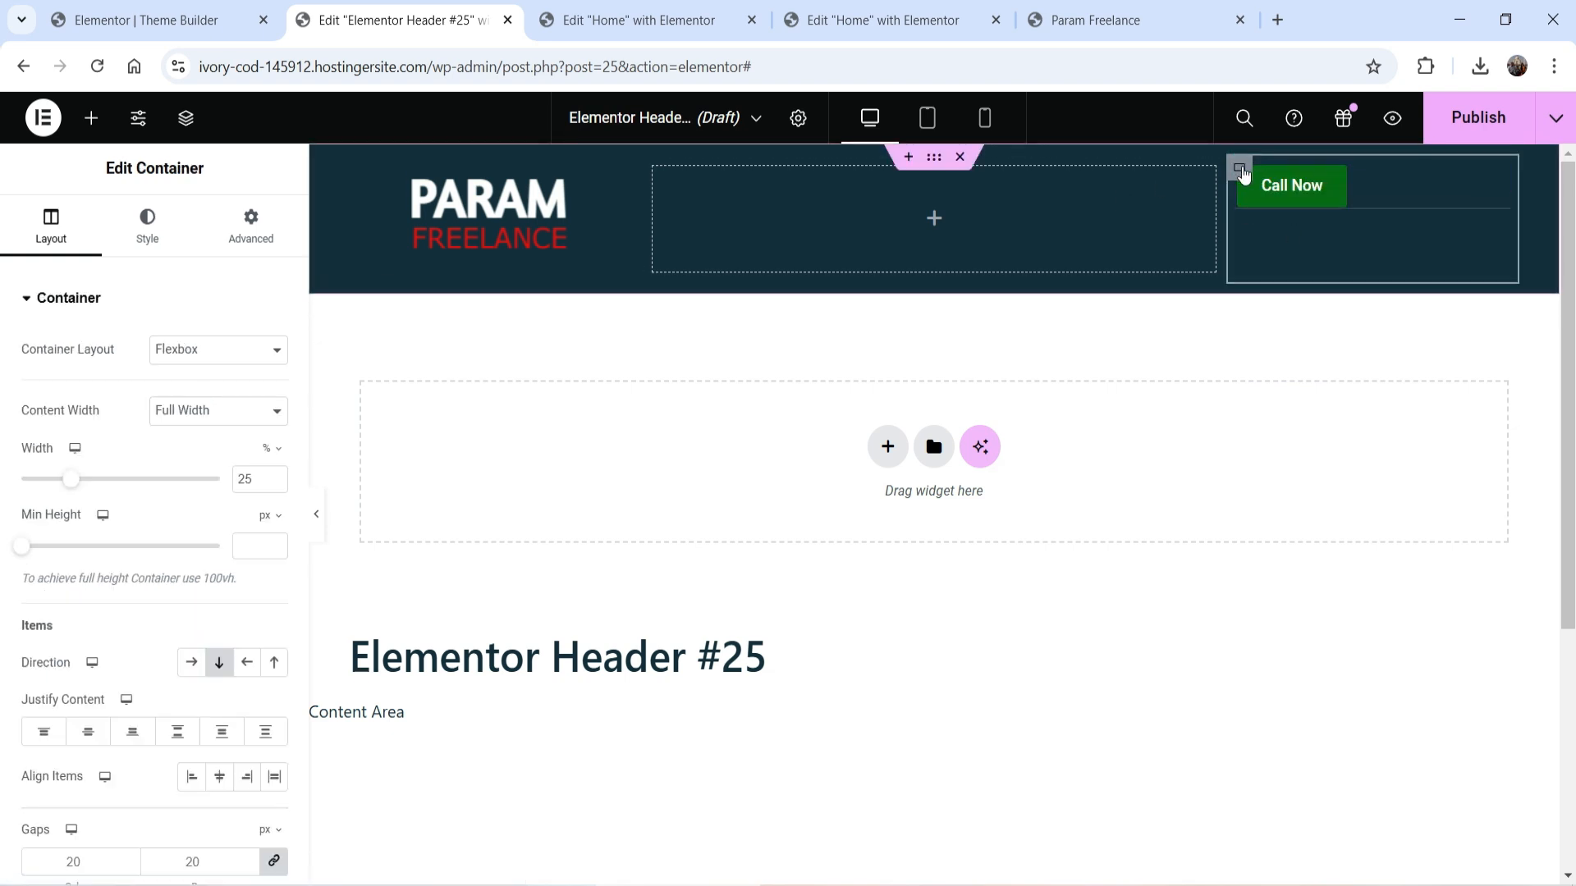
{"action": "scroll", "coordinate": [99, 426], "scroll_direction": "down", "scroll_amount": 3}
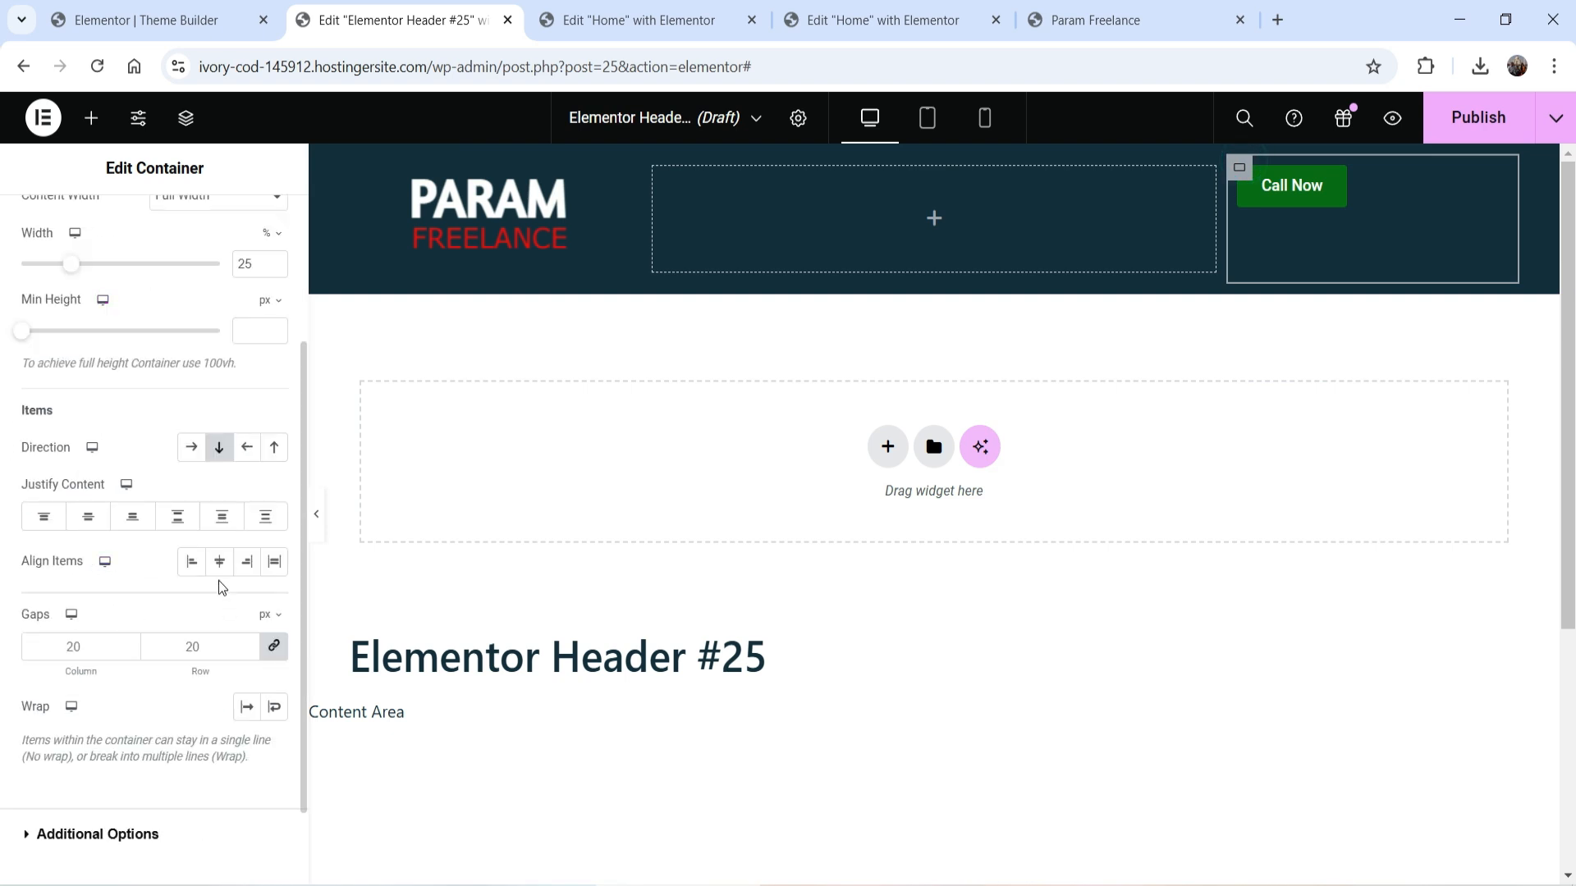
{"action": "left_click", "coordinate": [219, 562]}
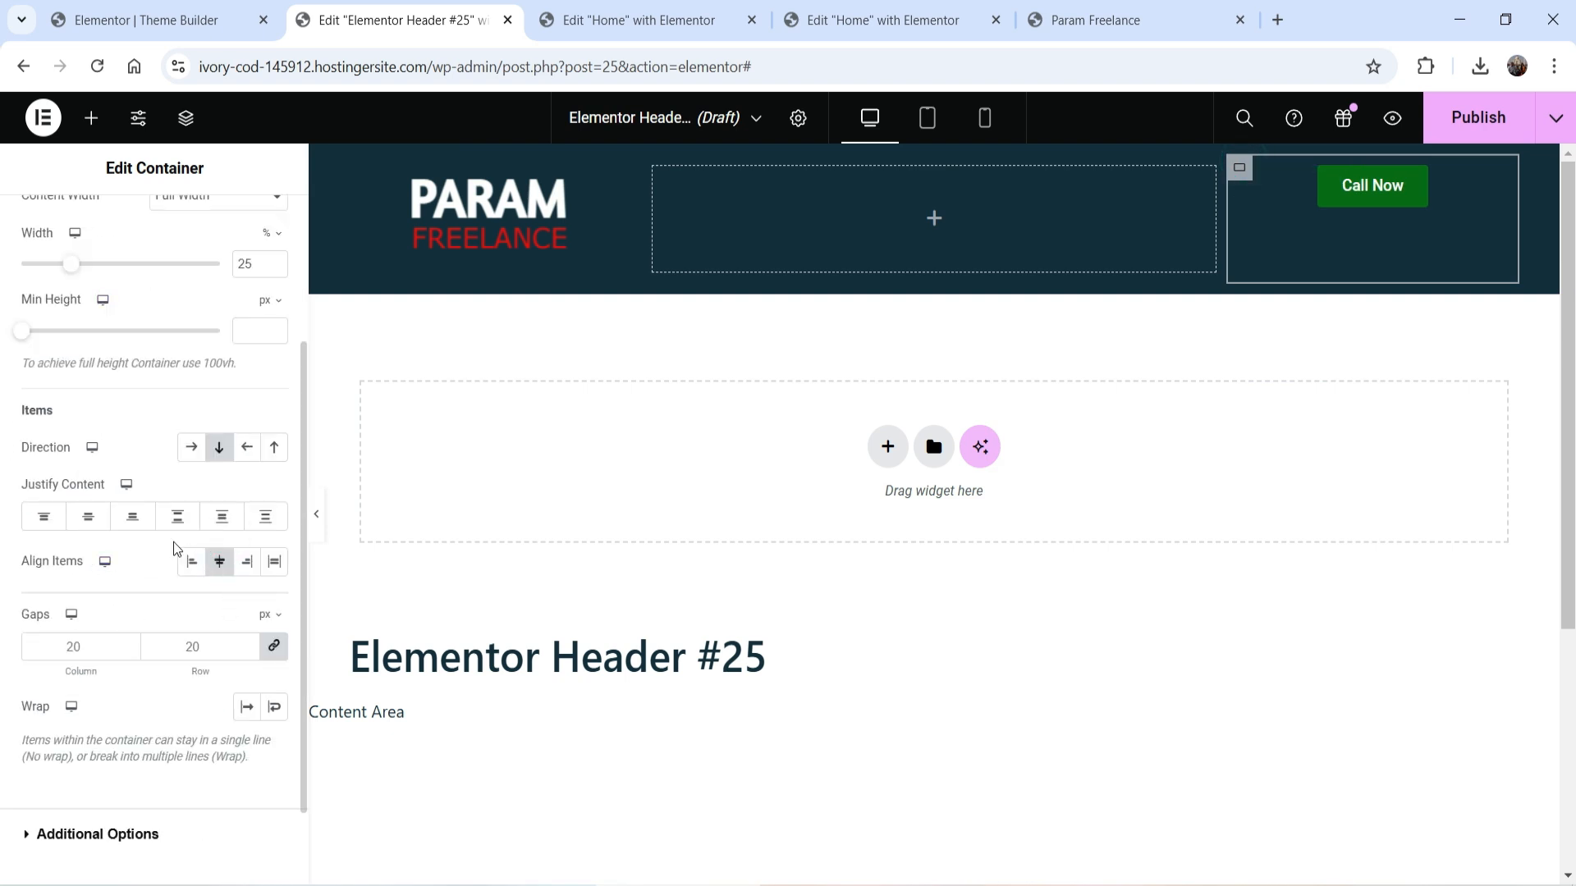
{"action": "left_click", "coordinate": [89, 524]}
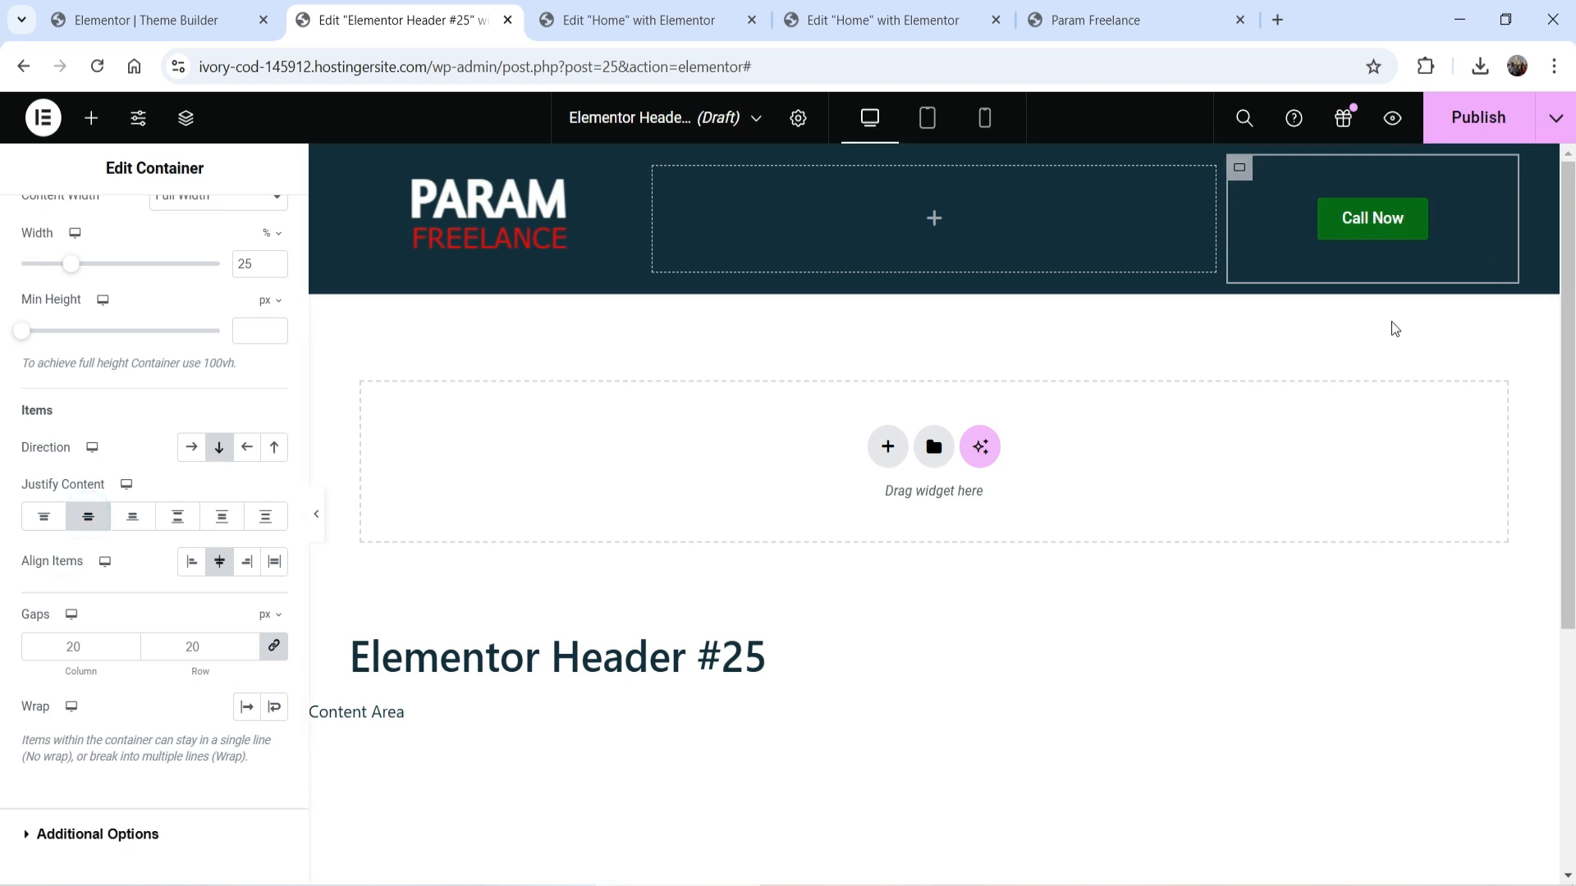
Step: Add a WordPress Menu widget to the header's middle column and set that column container's Justify Content to Center
{"action": "left_click", "coordinate": [933, 217]}
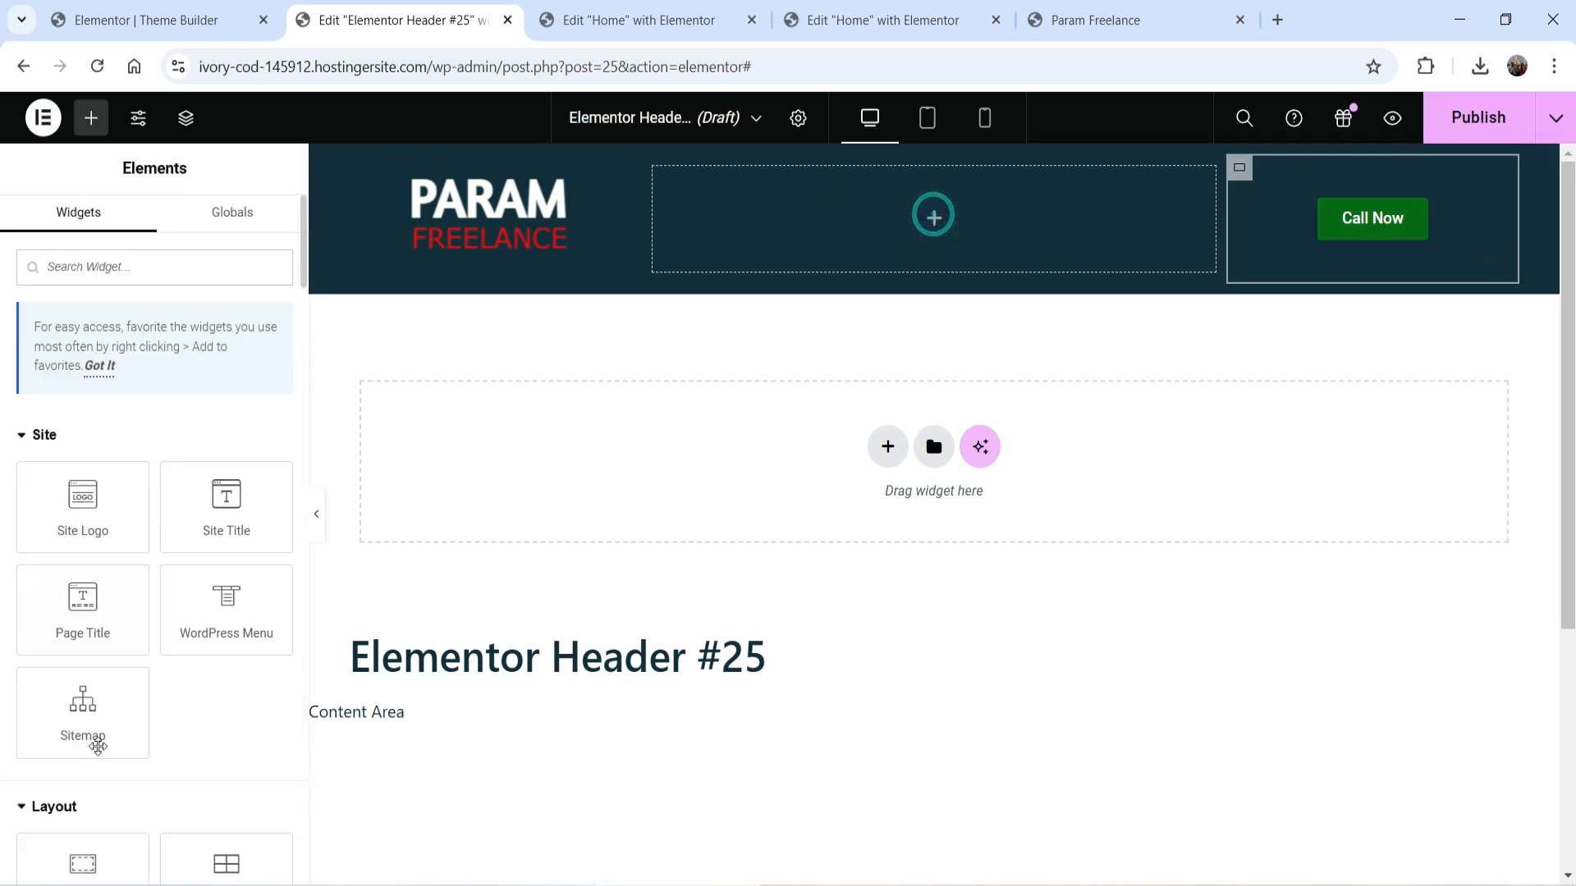
{"action": "left_click_drag", "start_coordinate": [174, 632], "coordinate": [915, 230]}
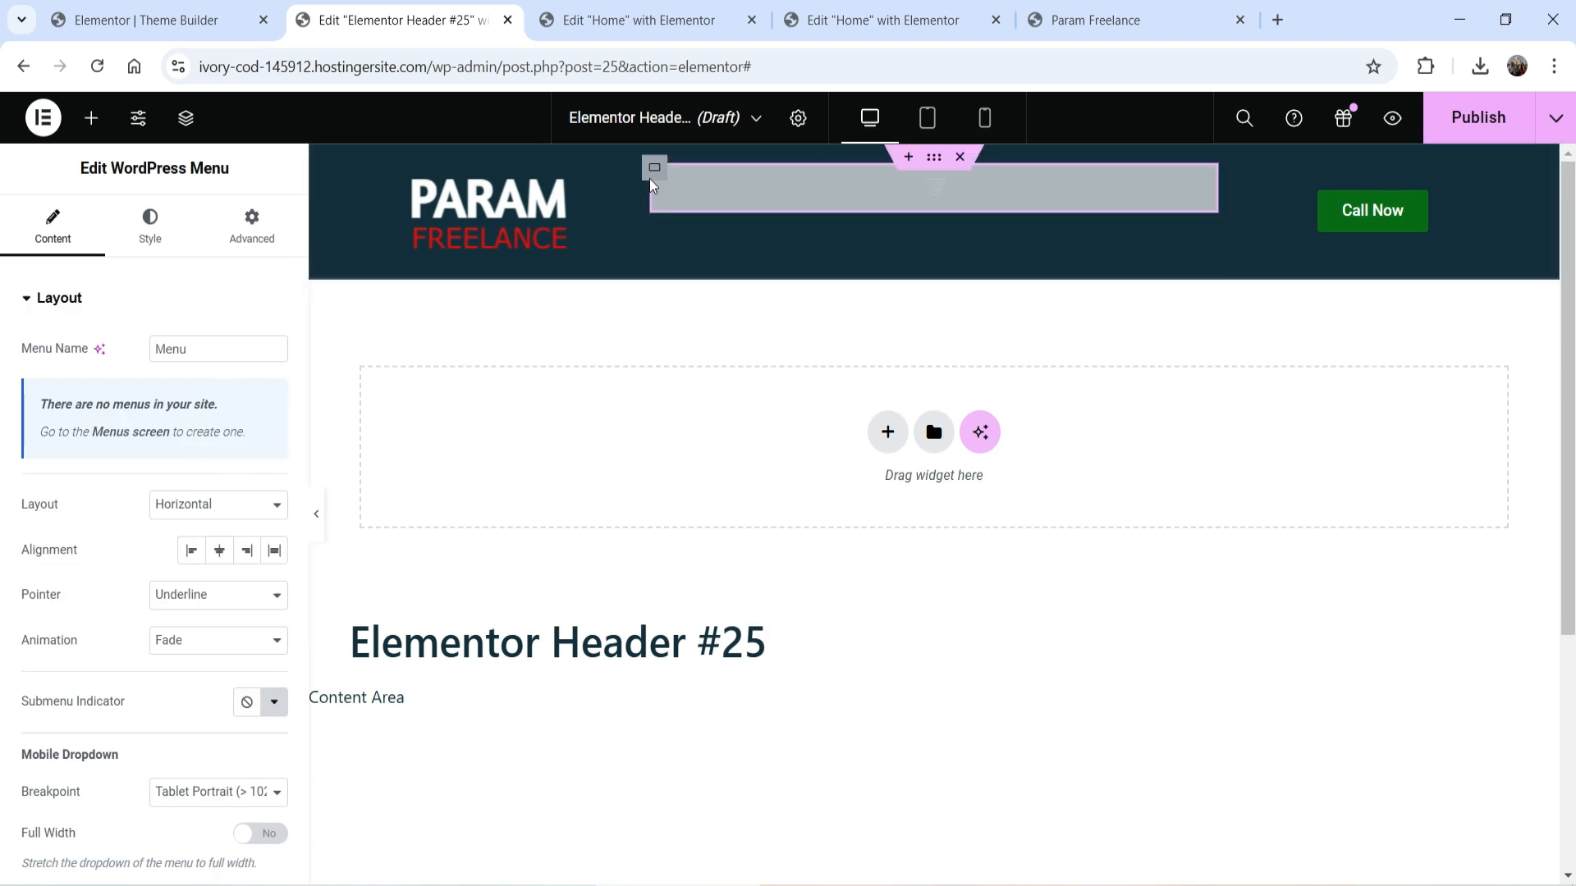
{"action": "left_click", "coordinate": [654, 167]}
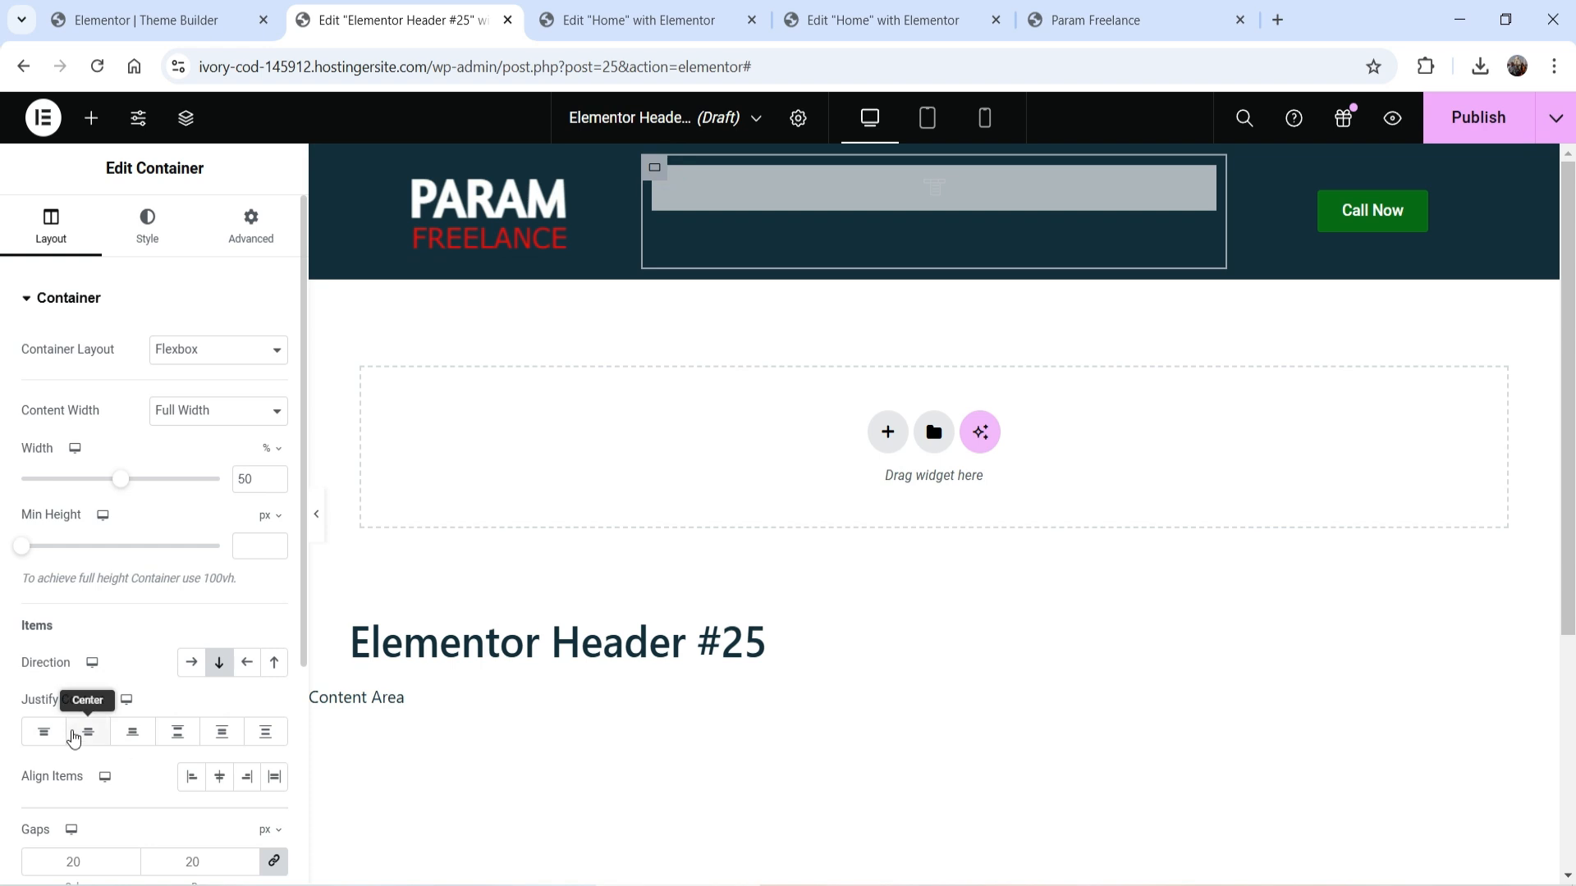
{"action": "left_click", "coordinate": [86, 733]}
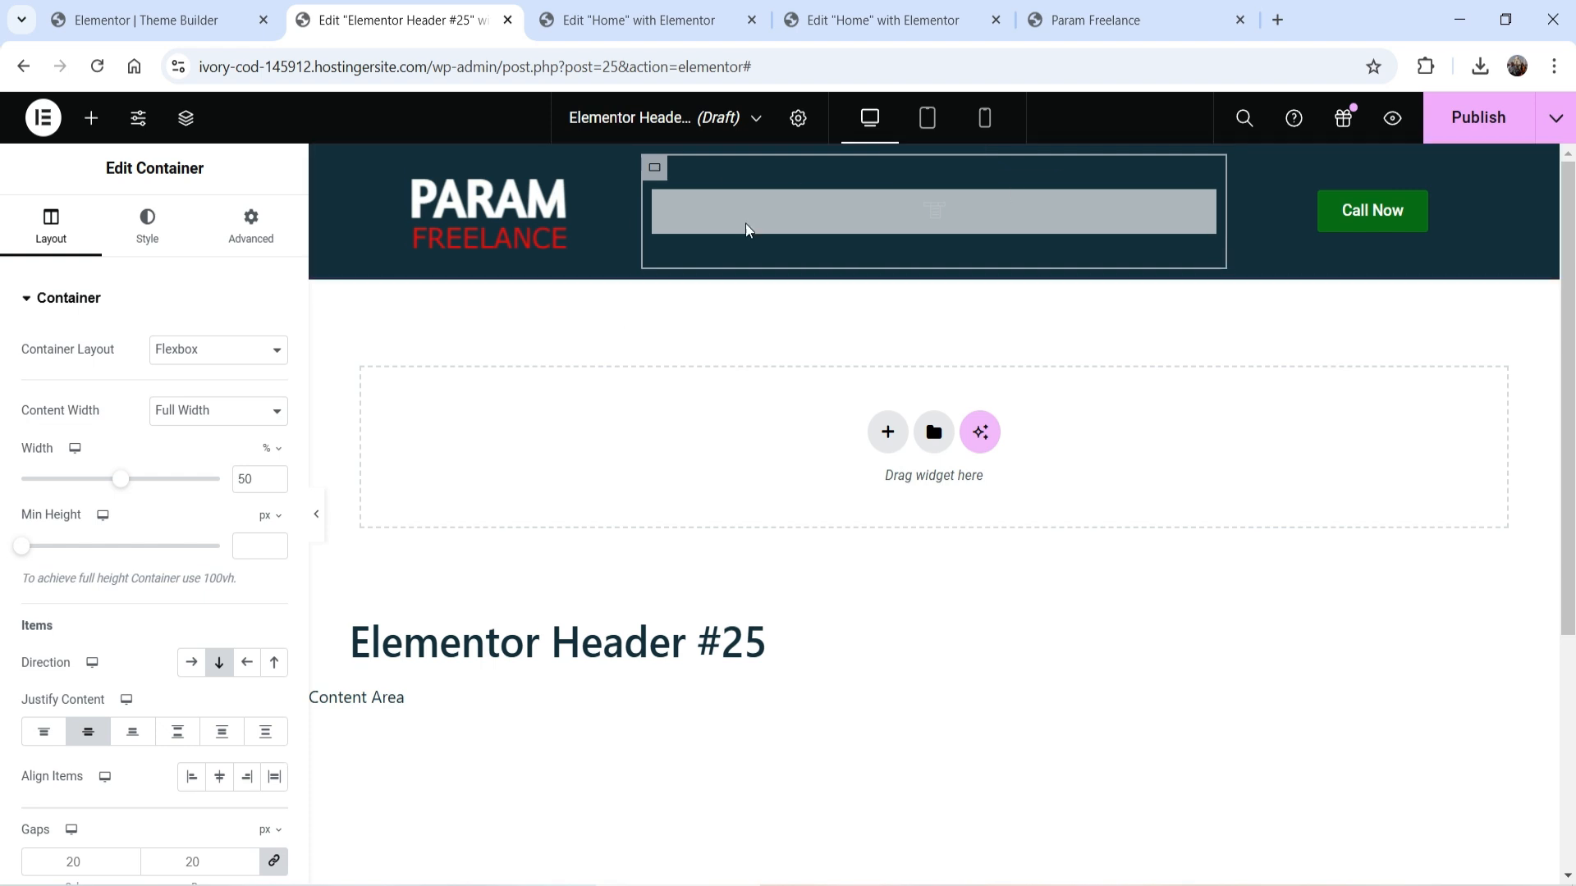
Step: Narrow the logo column and widen the menu column to about 56%
{"action": "left_click_drag", "start_coordinate": [637, 264], "coordinate": [550, 263]}
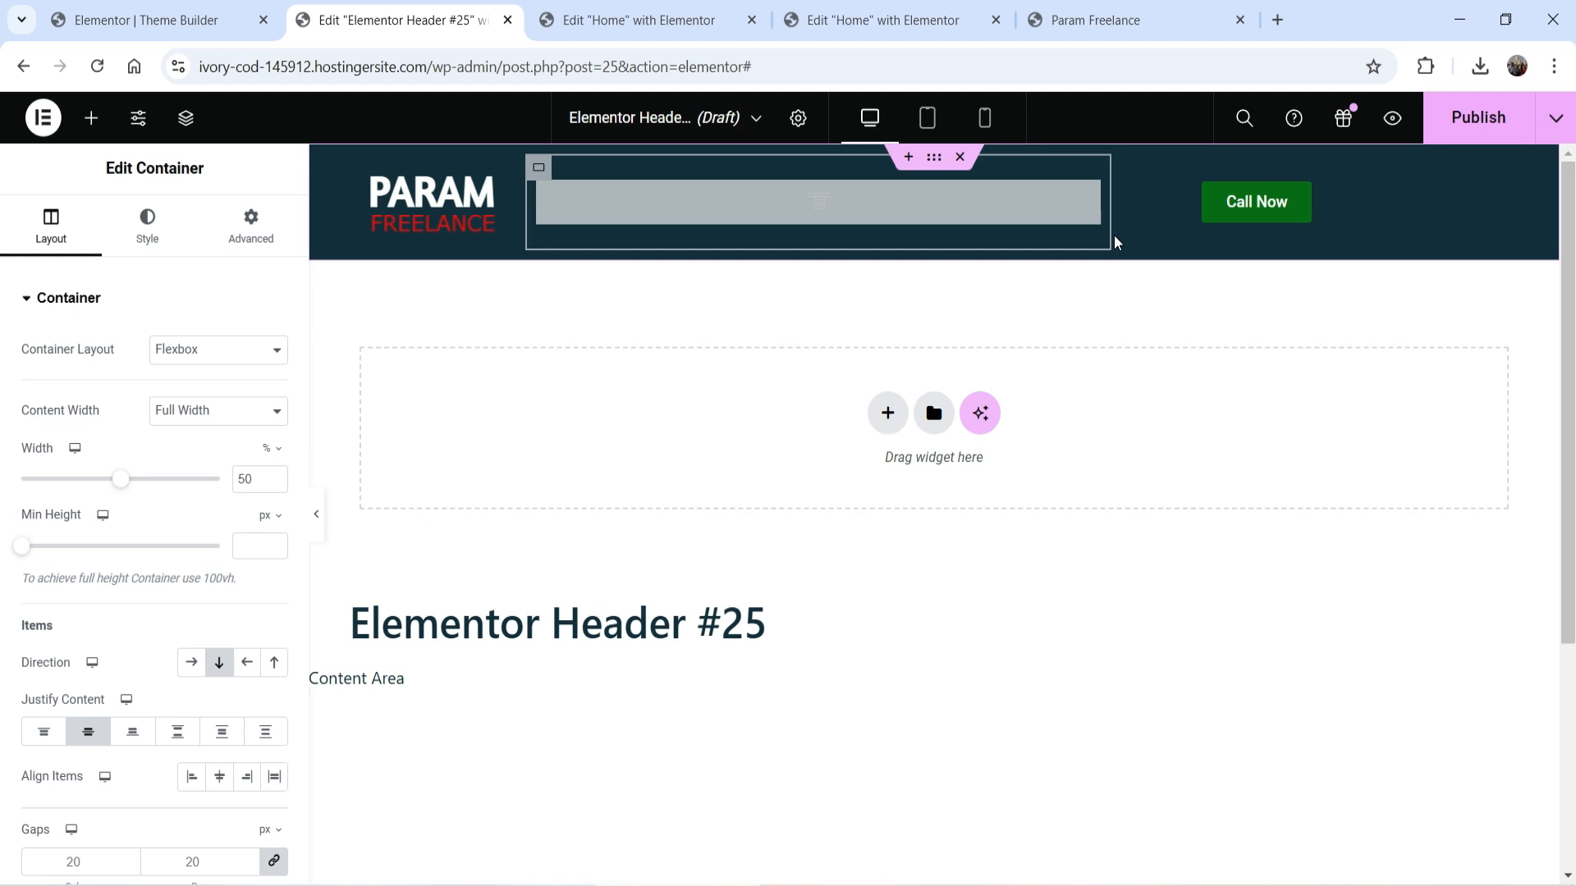
{"action": "left_click_drag", "start_coordinate": [1115, 242], "coordinate": [1184, 239]}
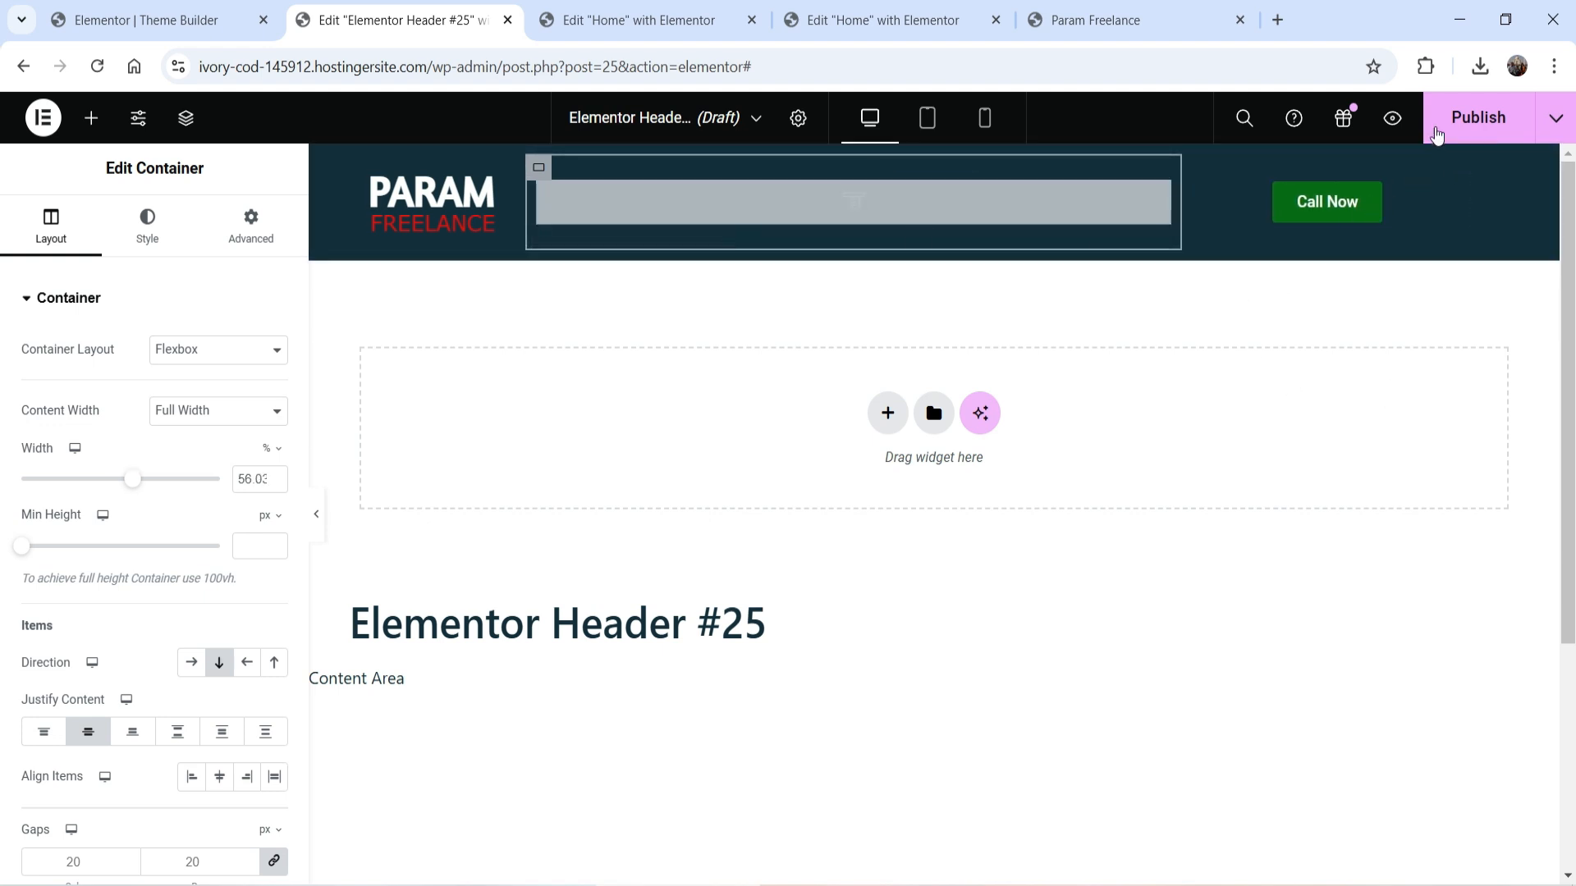
Step: Publish the header template with the display condition Include Entire Site, and reload the live site to check the header
{"action": "left_click", "coordinate": [1451, 122]}
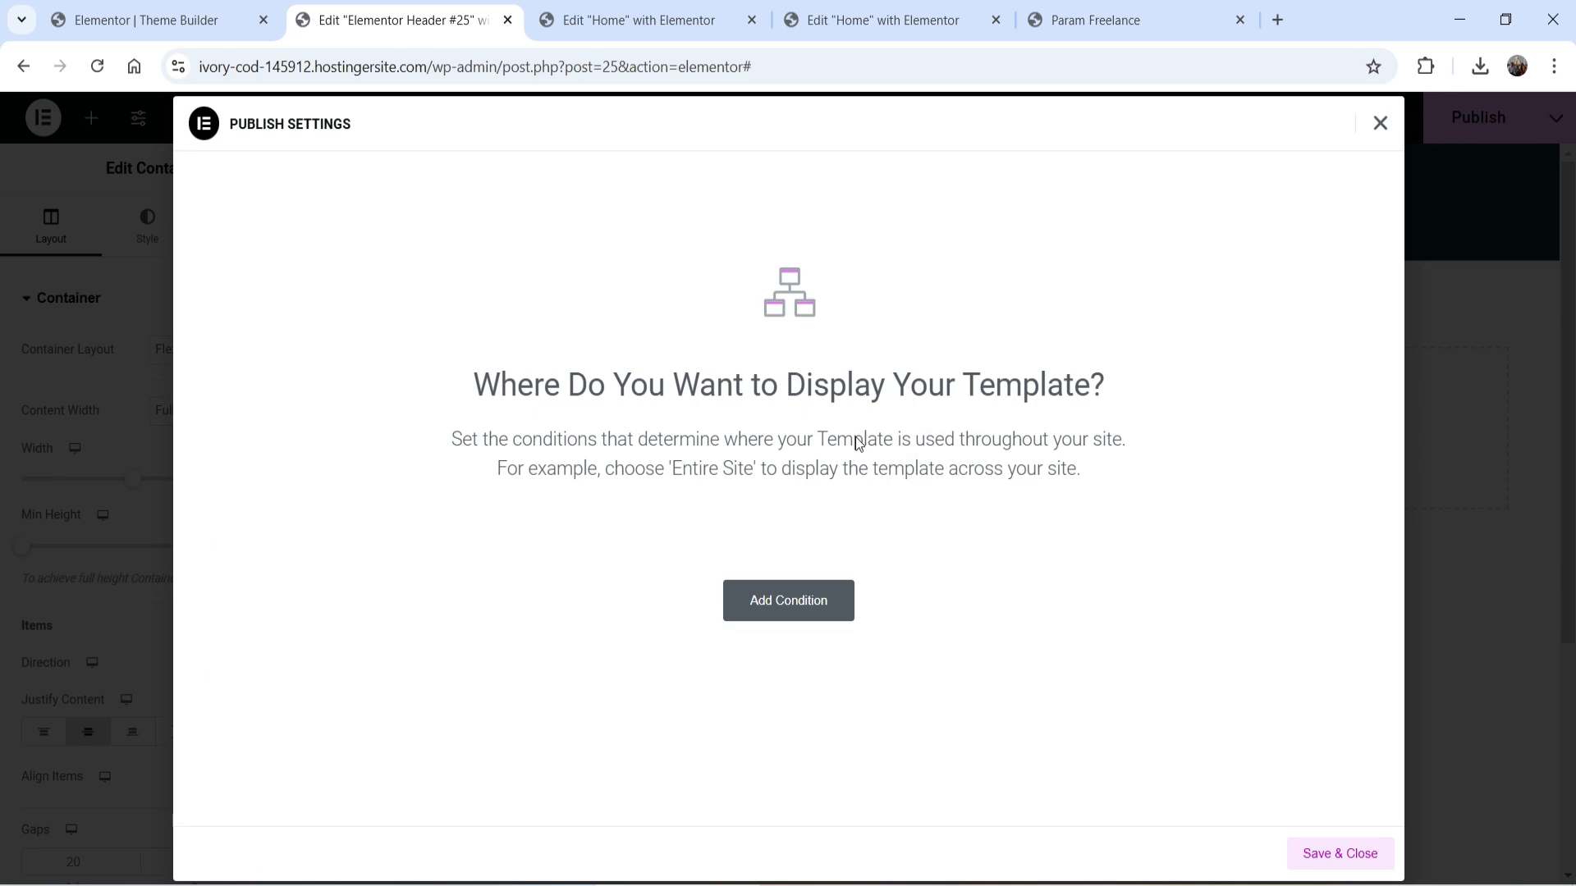
{"action": "left_click", "coordinate": [790, 614]}
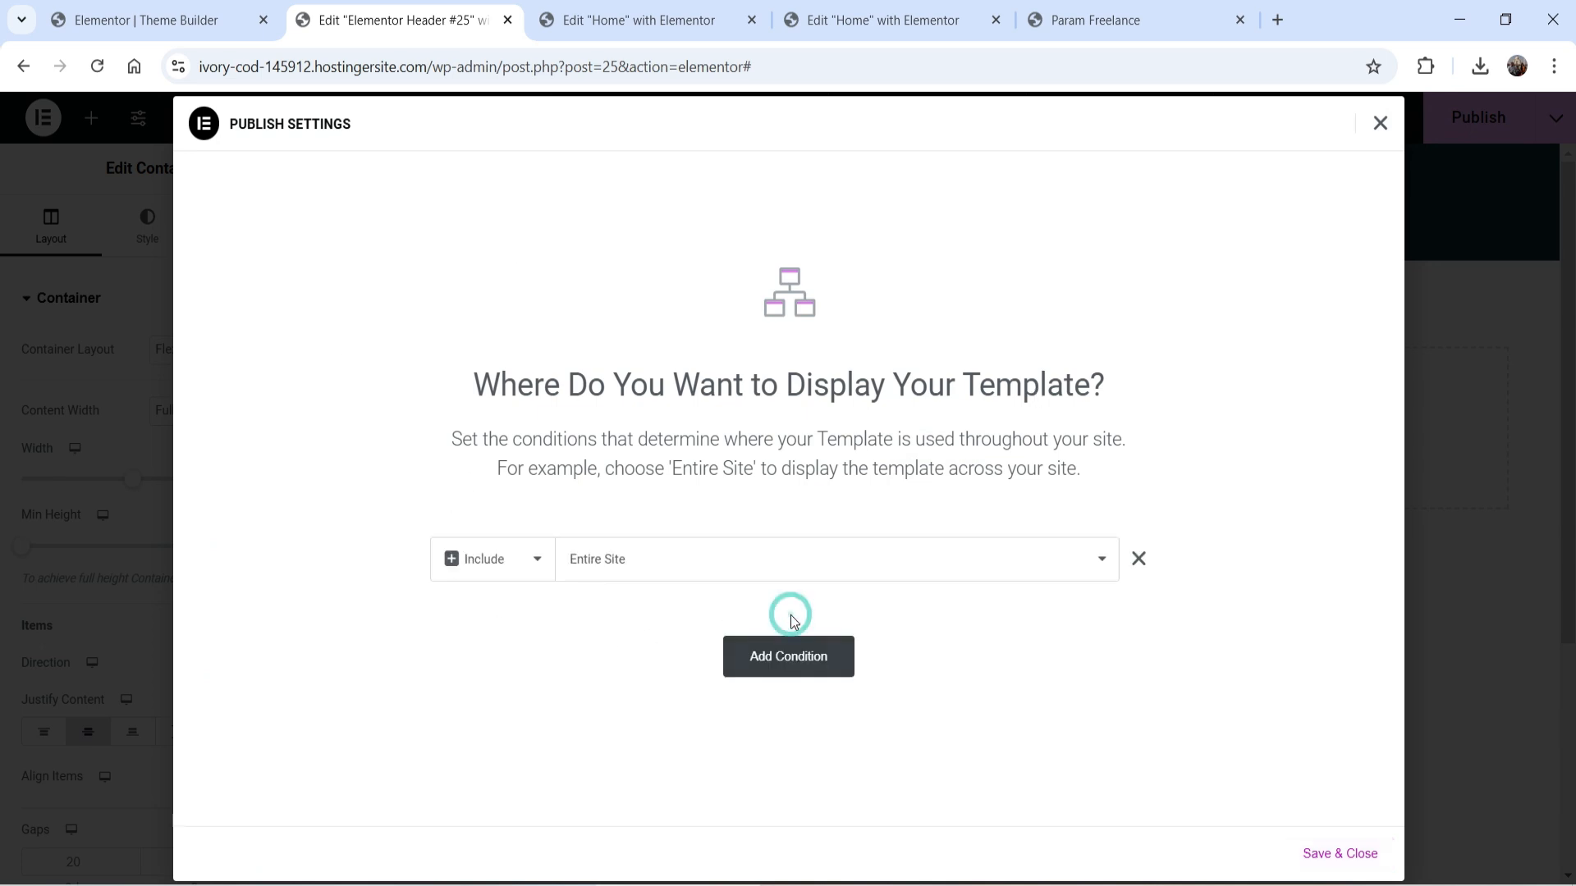
{"action": "left_click", "coordinate": [667, 577]}
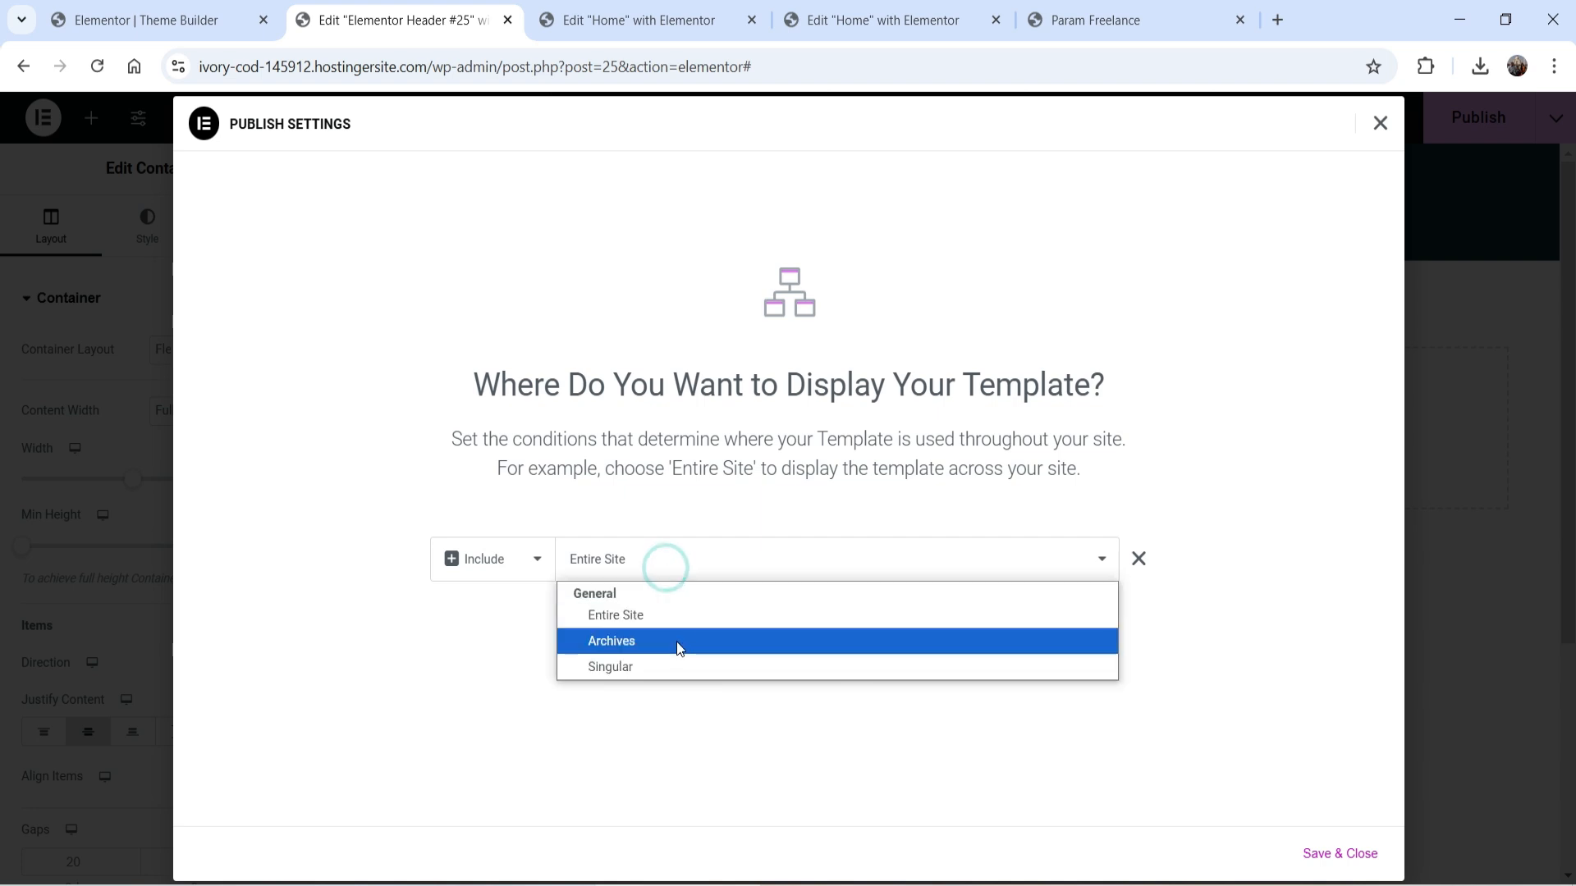
{"action": "left_click", "coordinate": [484, 667]}
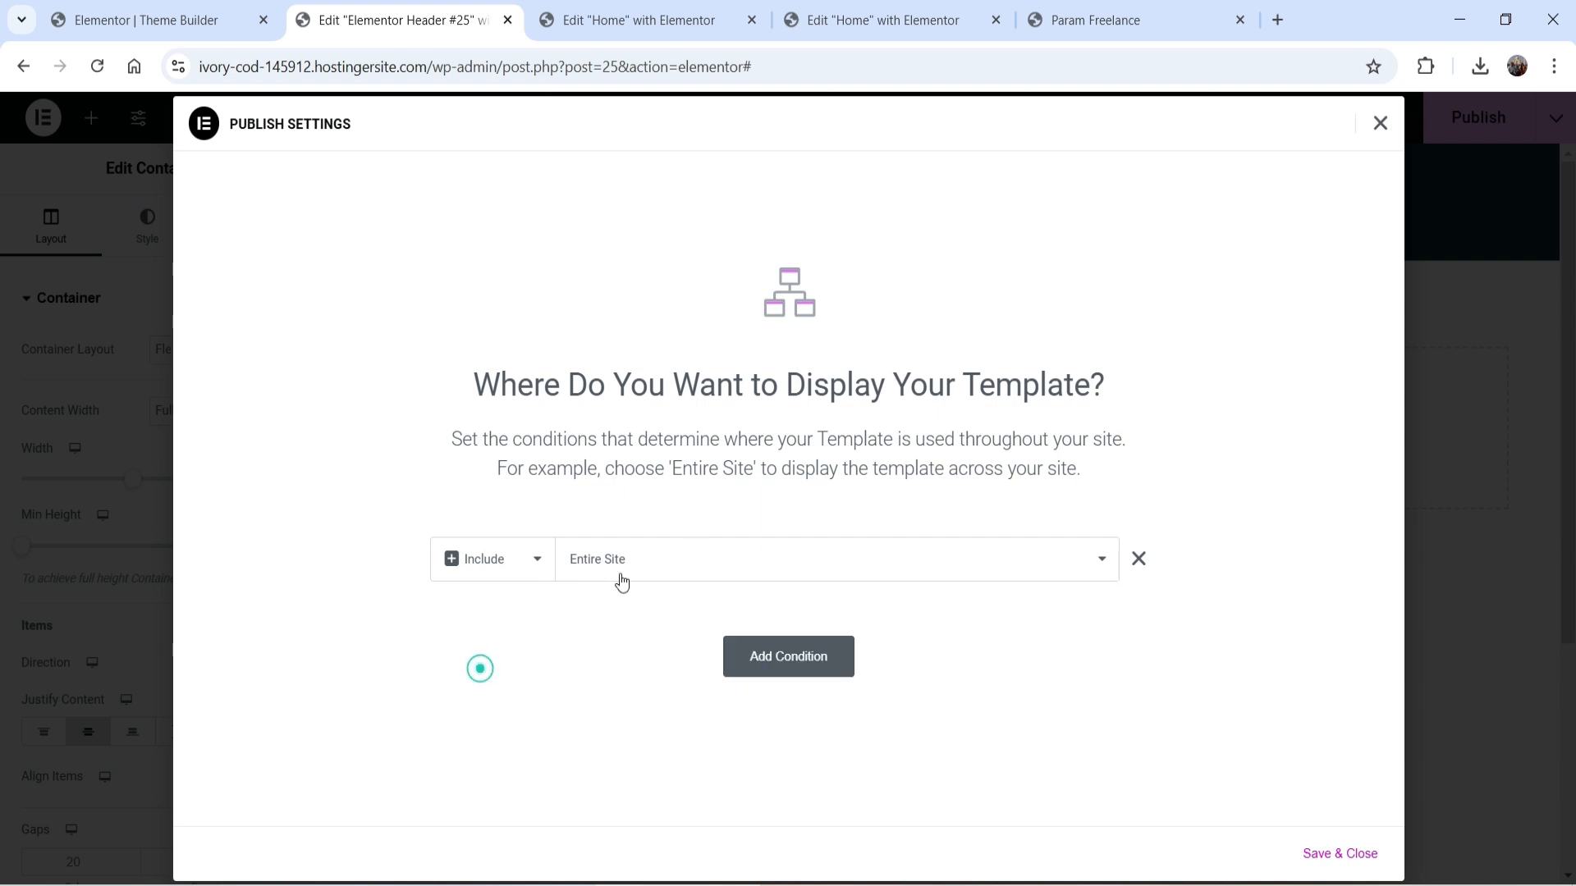
{"action": "left_click", "coordinate": [1346, 856]}
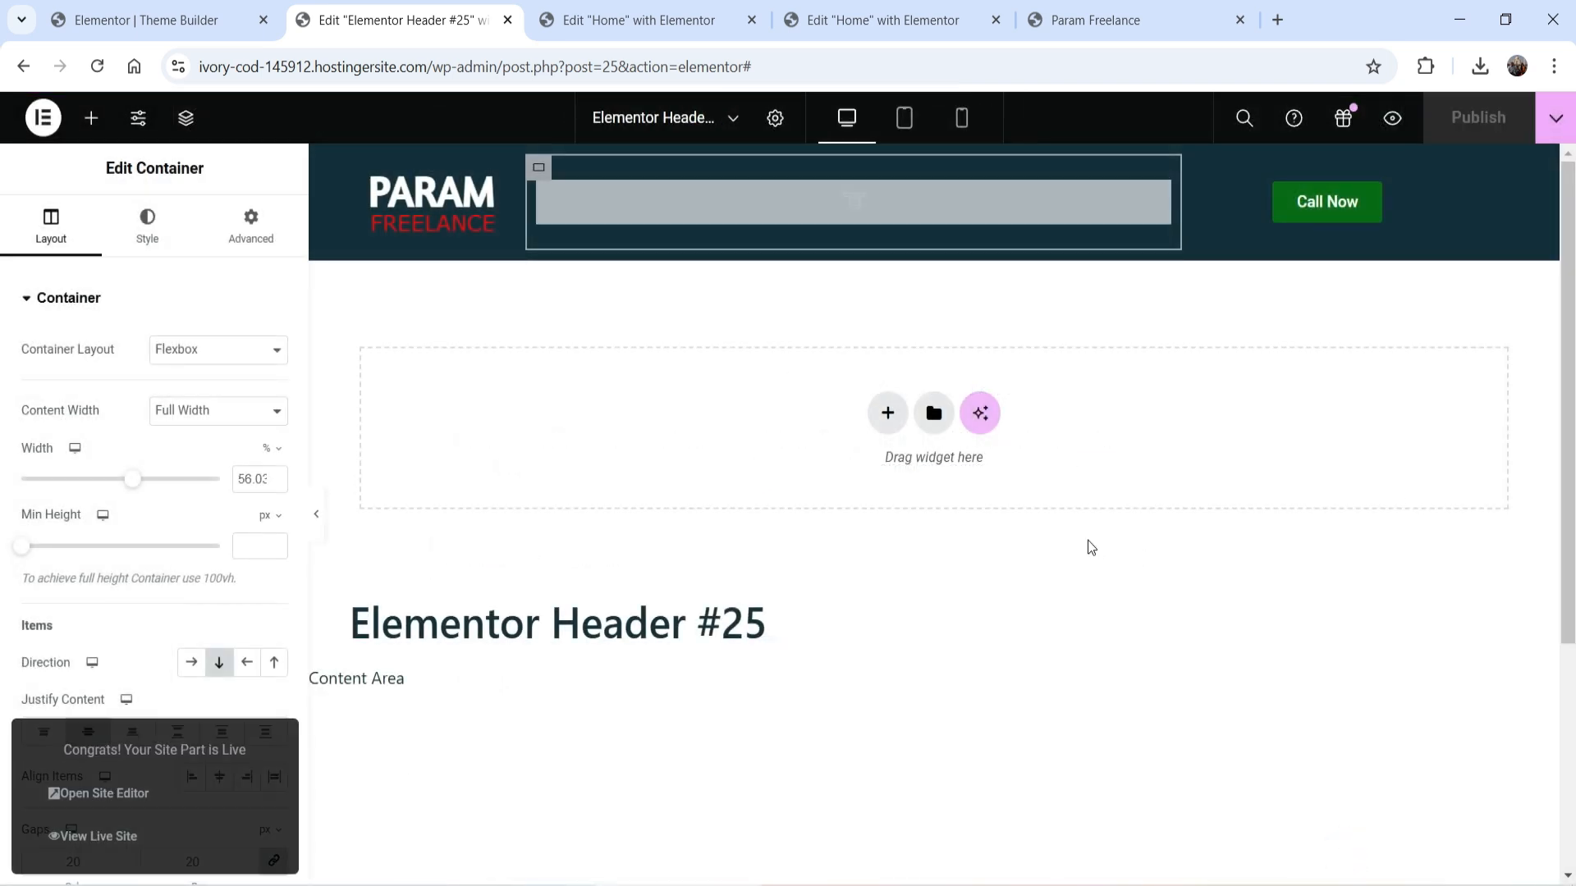
{"action": "left_click", "coordinate": [1120, 18]}
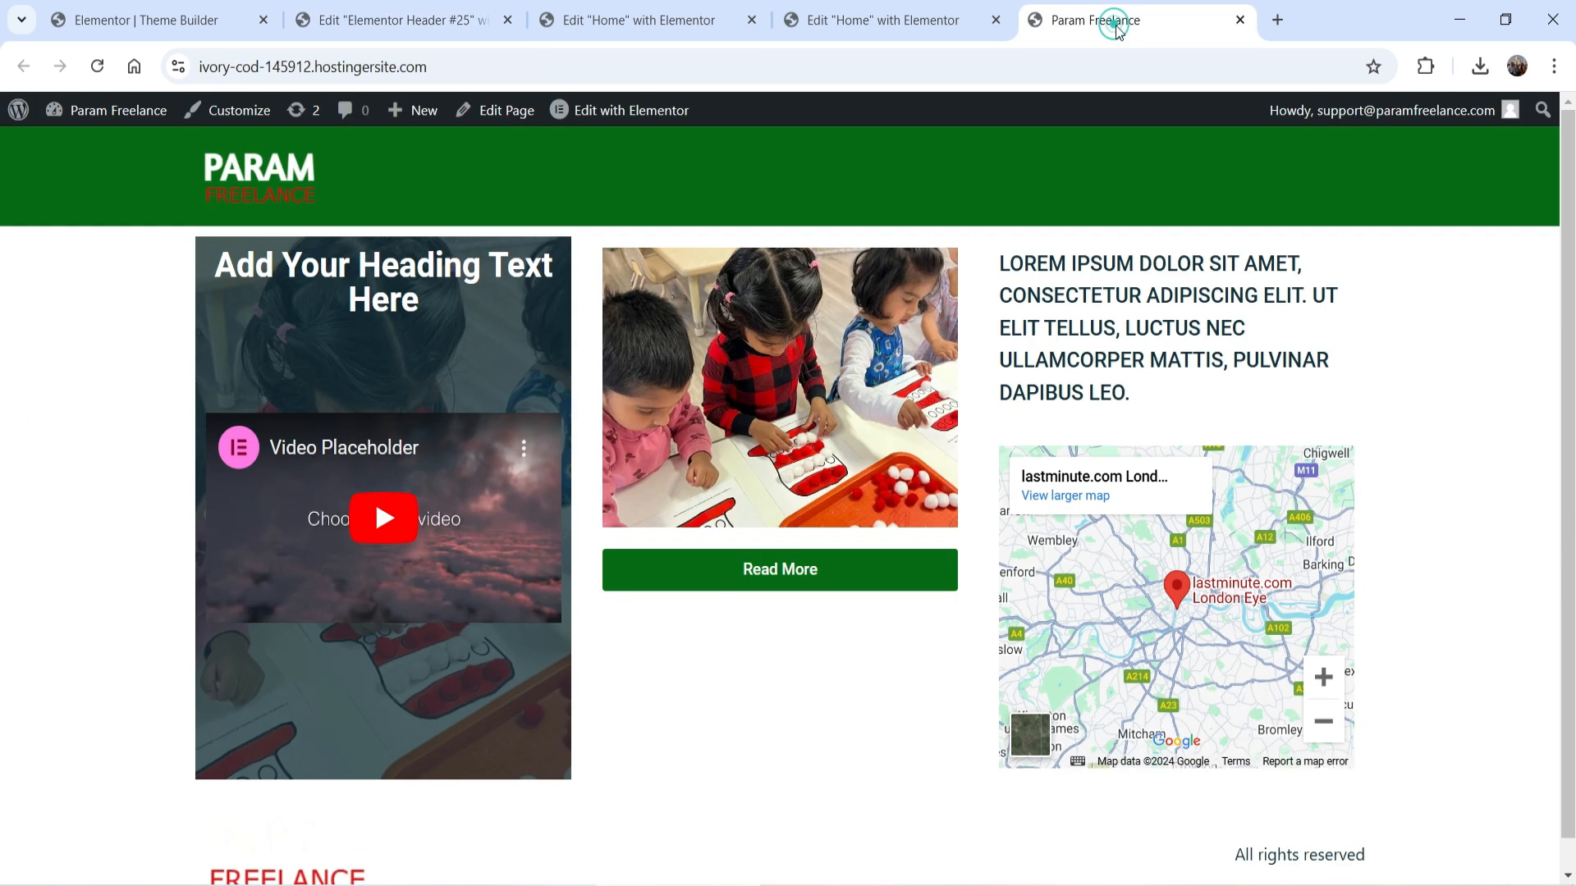
{"action": "left_click", "coordinate": [96, 73]}
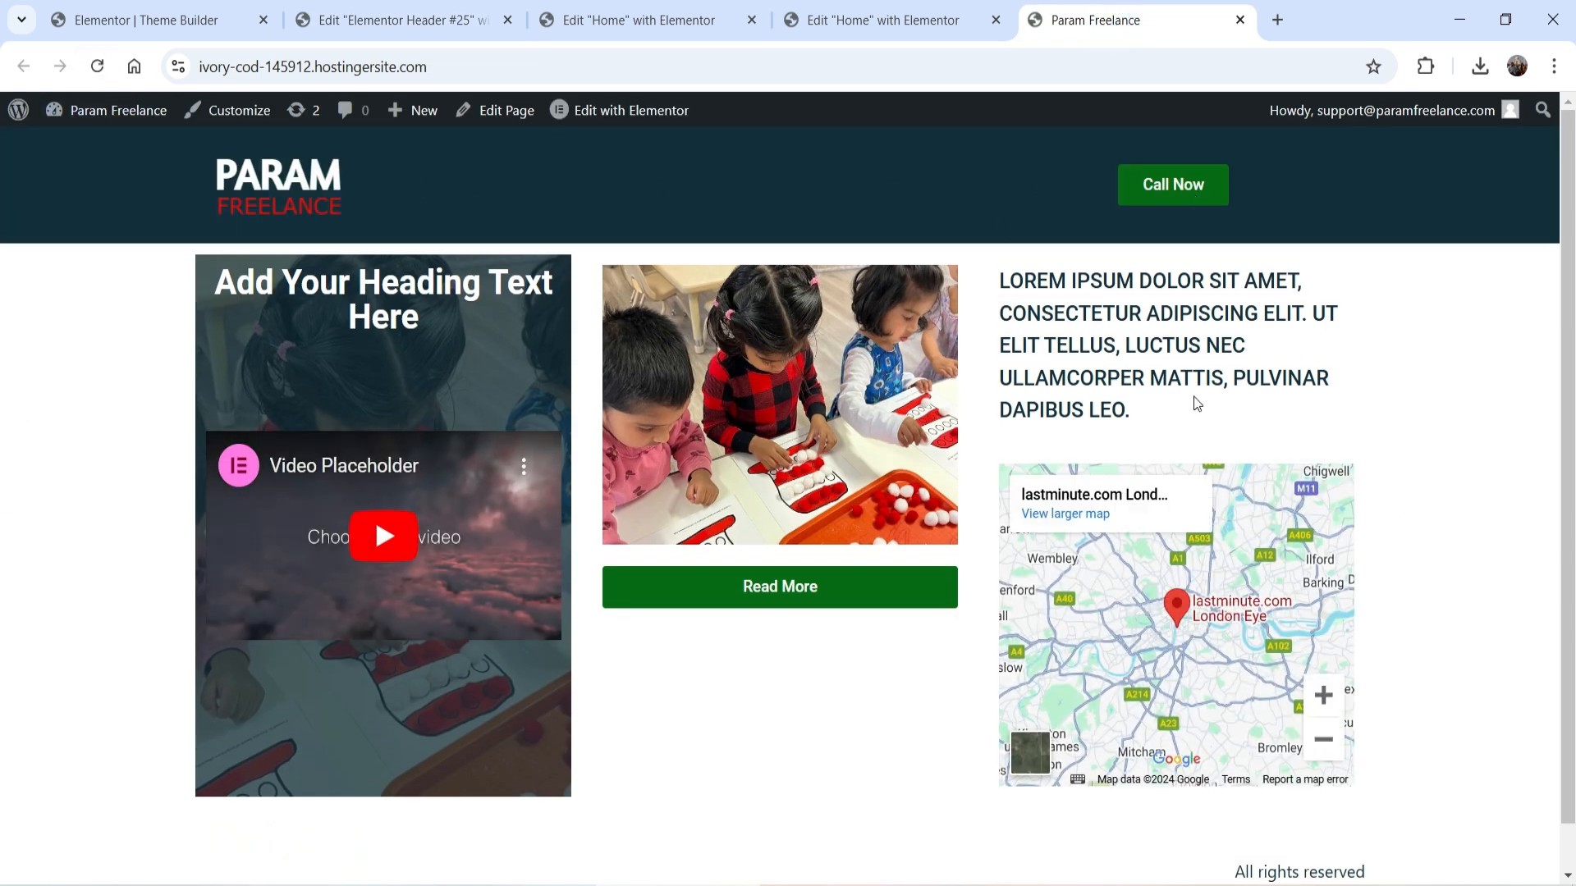
Step: Go to the WordPress dashboard's Menus screen and create a menu named "Main Menu"
{"action": "mouse_move", "coordinate": [88, 115]}
{"action": "left_click", "coordinate": [82, 147]}
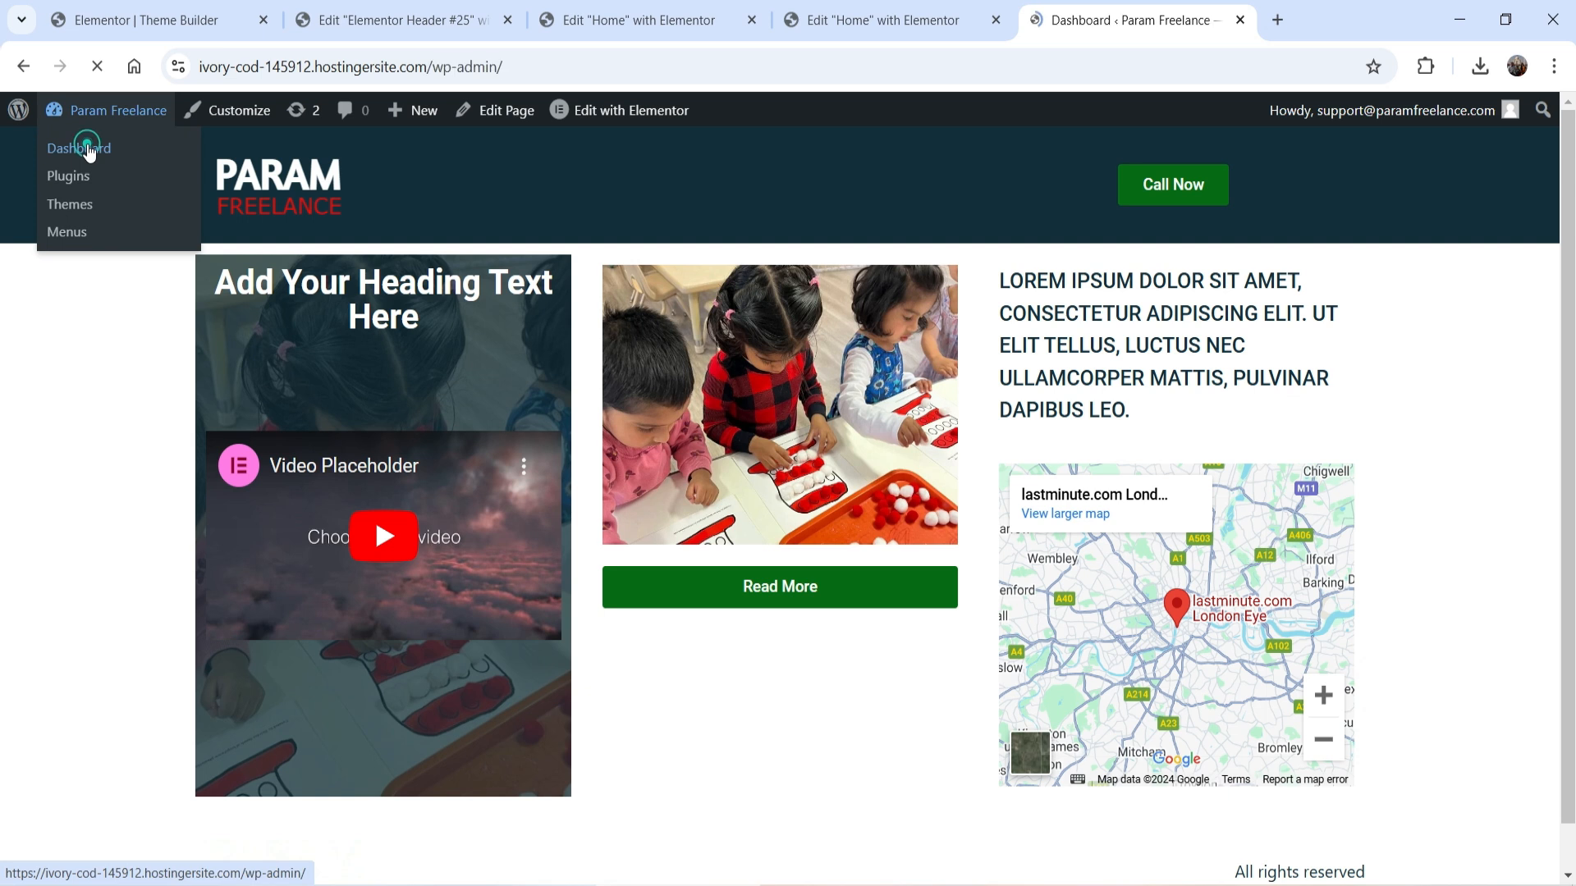
{"action": "mouse_move", "coordinate": [86, 530]}
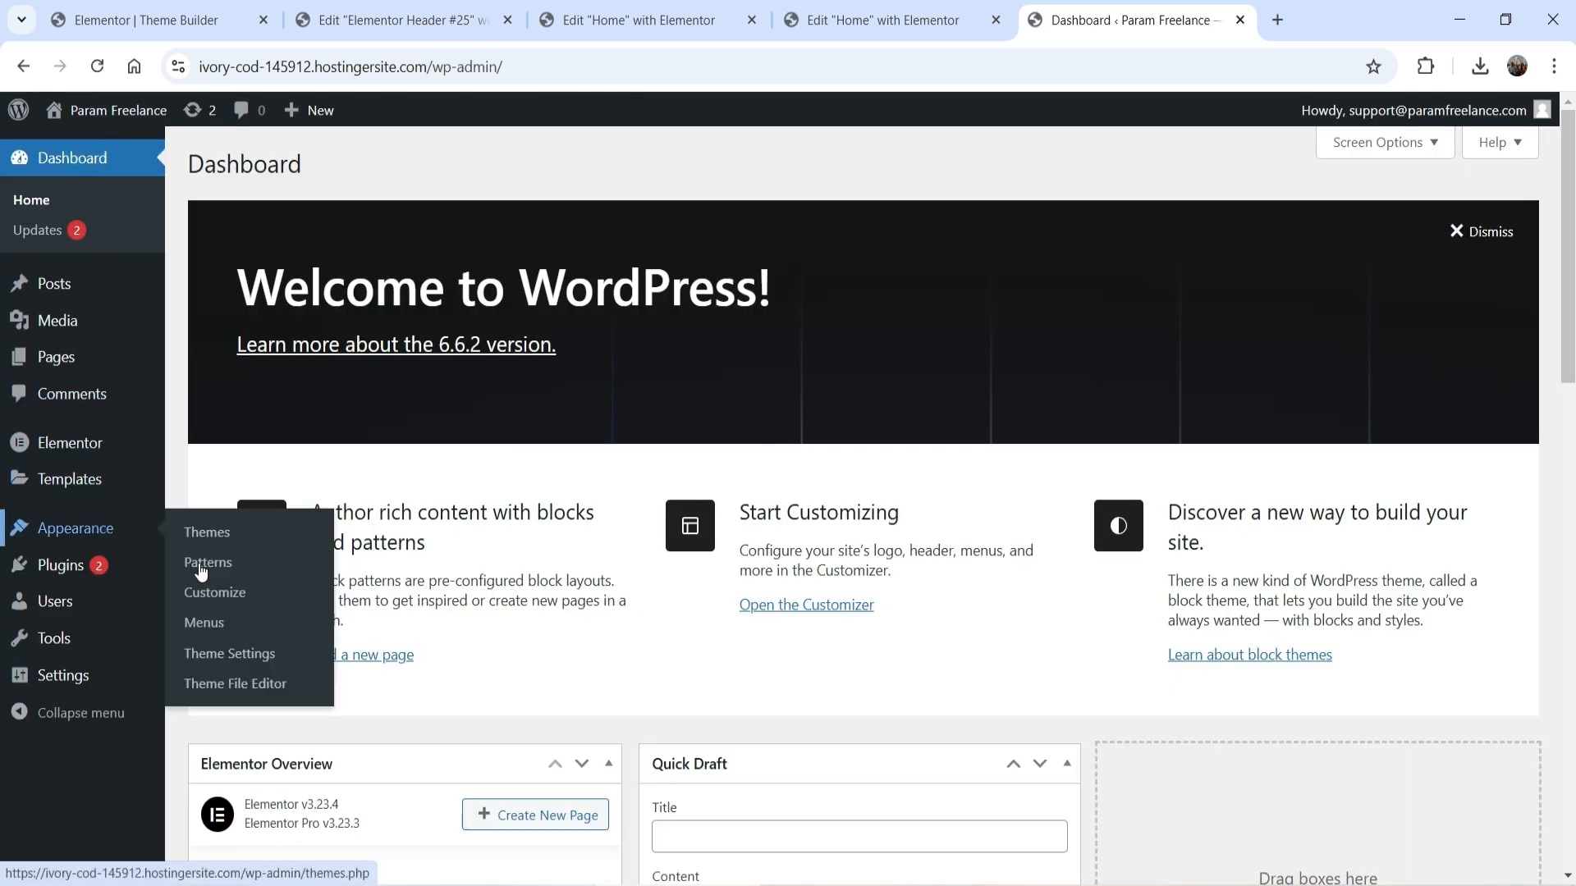
{"action": "left_click", "coordinate": [215, 626]}
{"action": "left_click", "coordinate": [665, 413]}
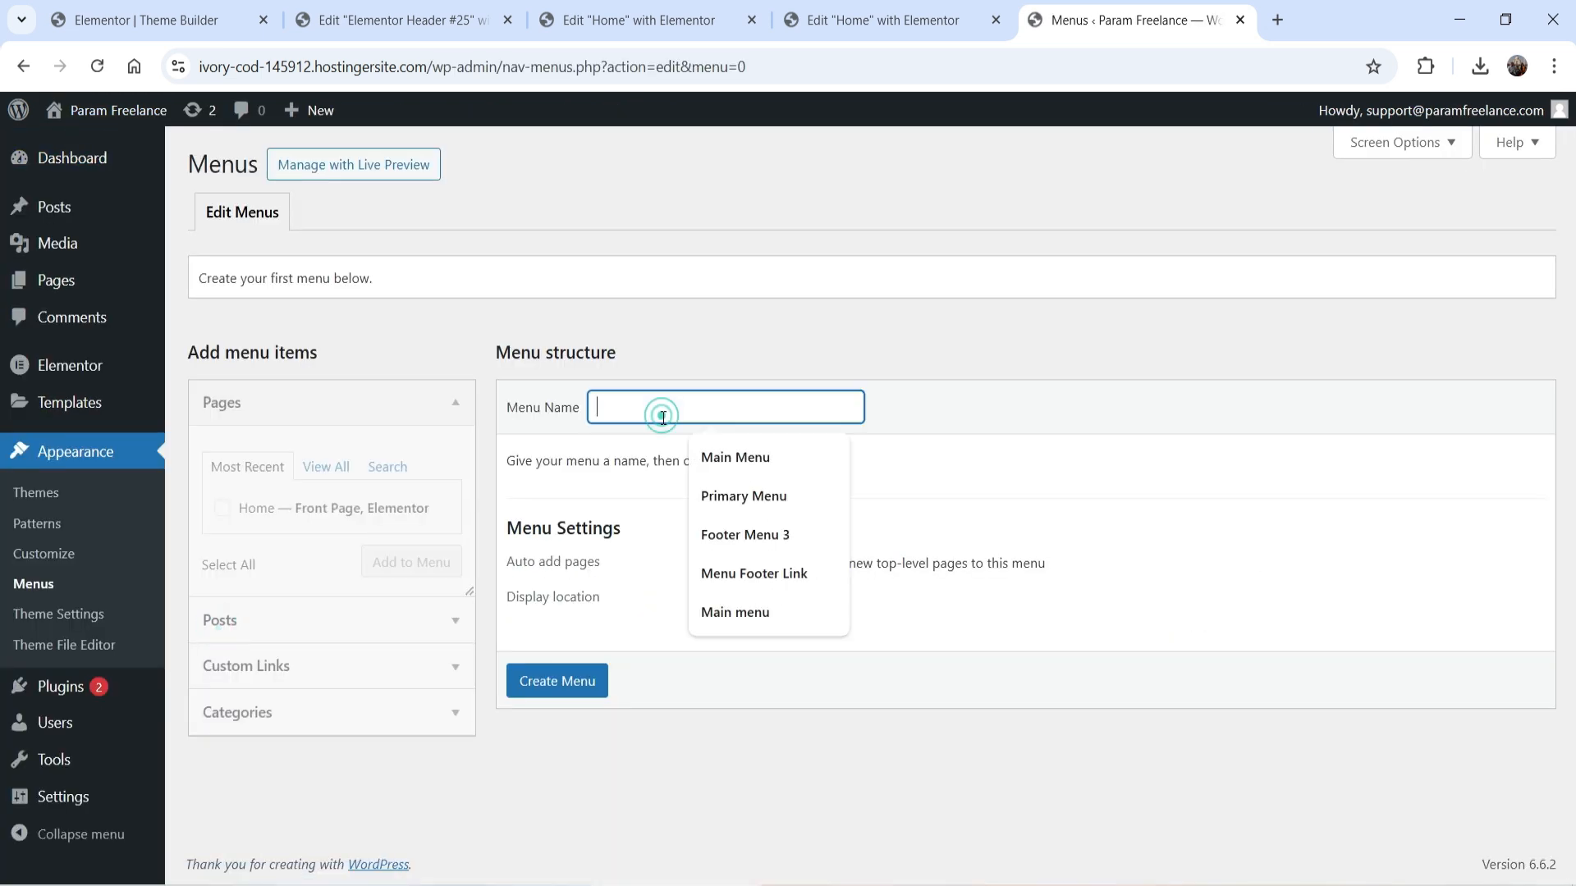
{"action": "left_click", "coordinate": [721, 461]}
{"action": "left_click", "coordinate": [557, 681]}
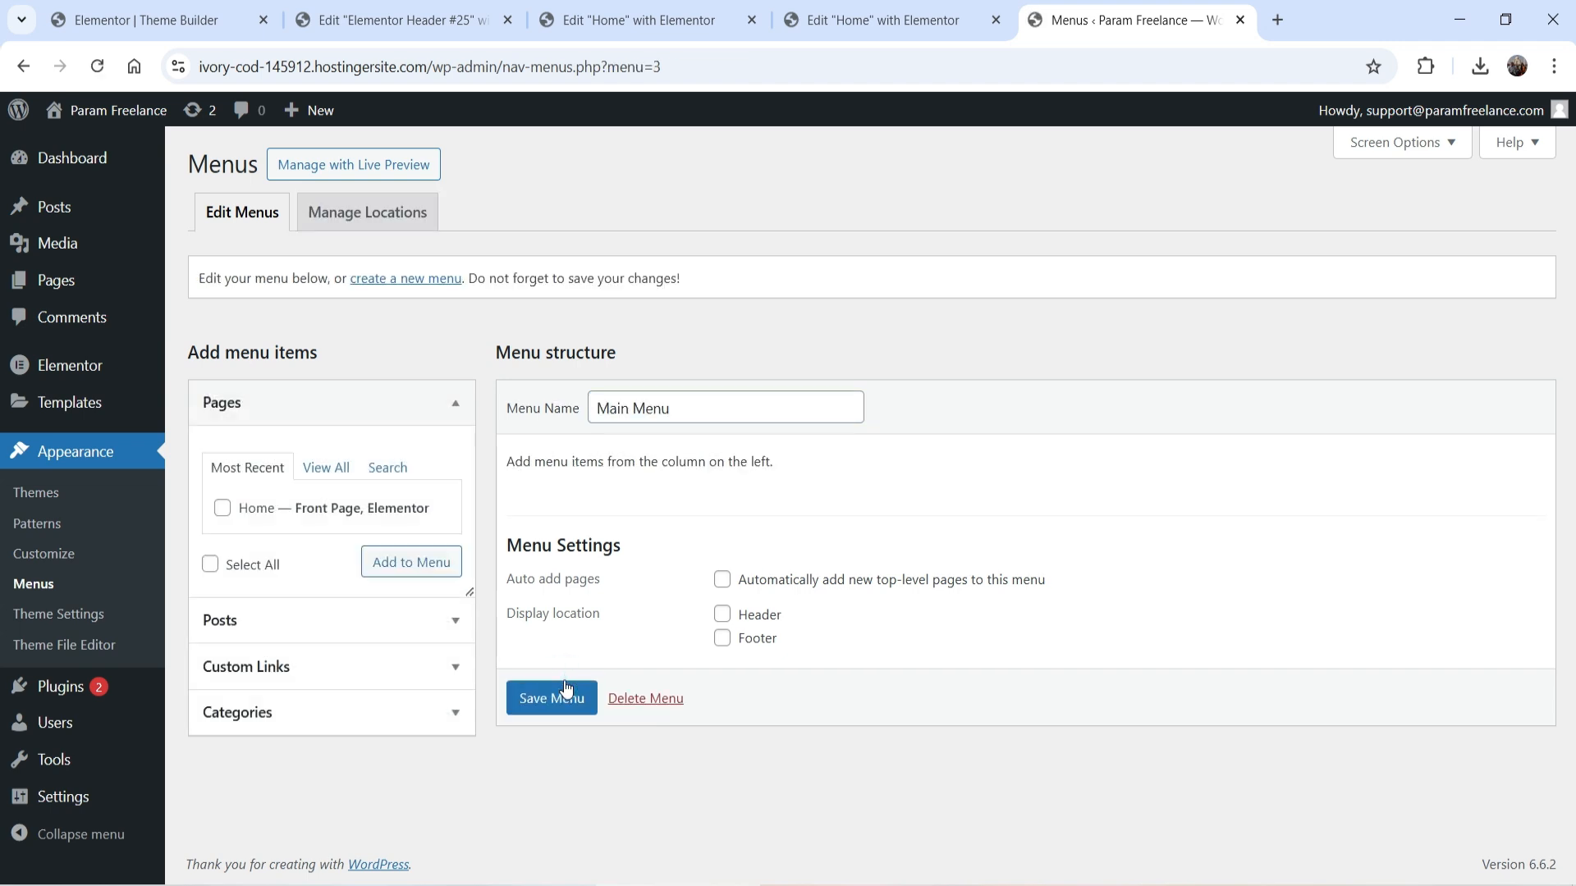
Step: Add the Home page to Main Menu and save the menu
{"action": "left_click", "coordinate": [223, 508]}
{"action": "left_click", "coordinate": [404, 573]}
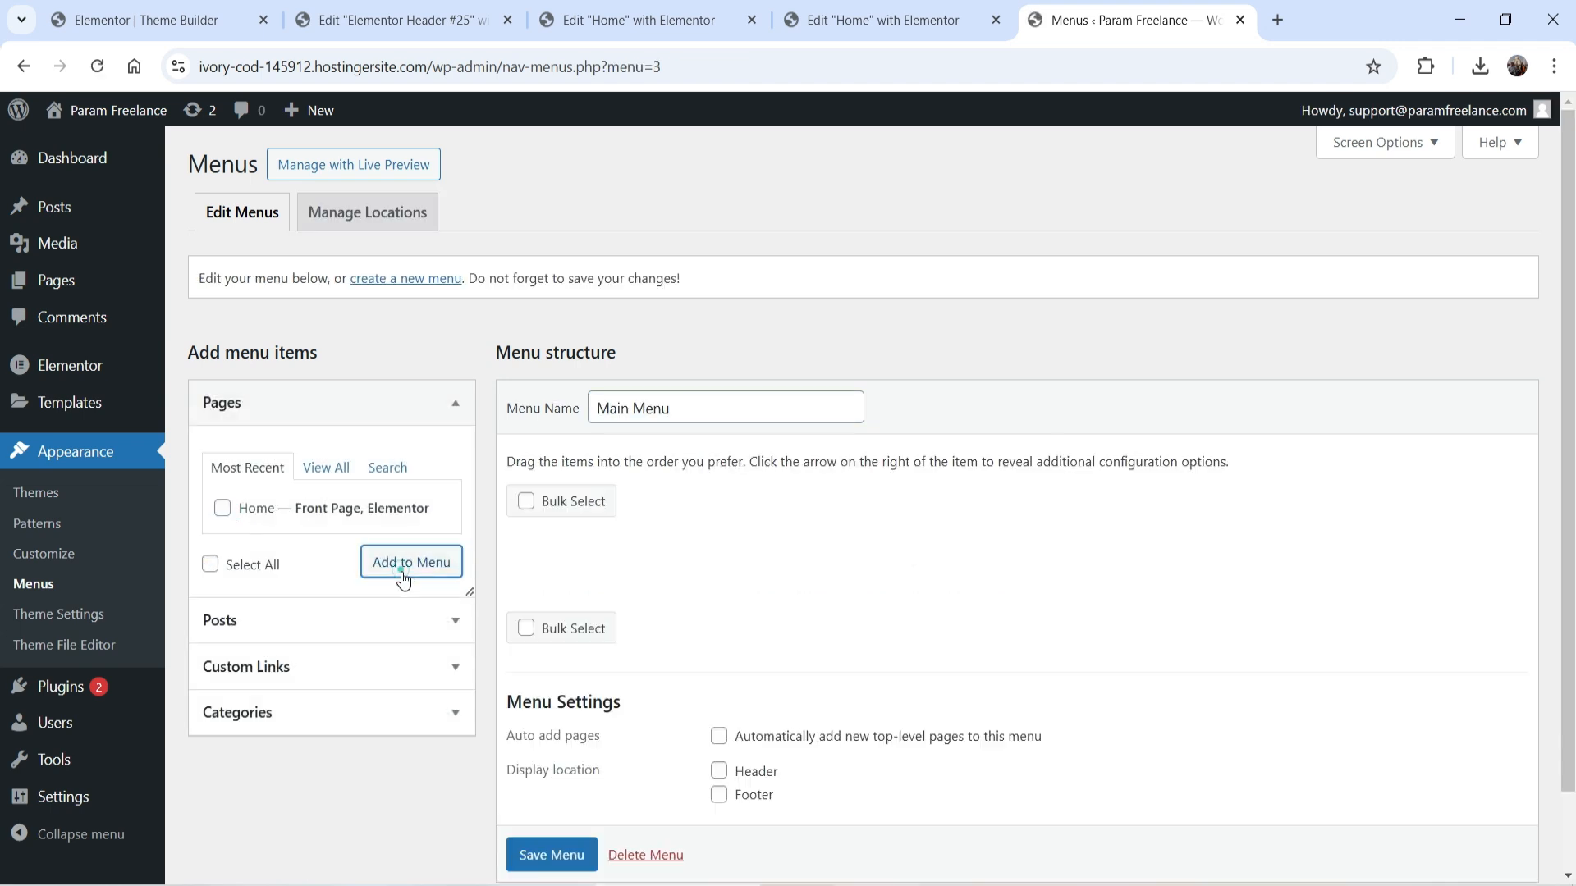
{"action": "scroll", "coordinate": [711, 527], "scroll_direction": "down", "scroll_amount": 1}
{"action": "left_click", "coordinate": [550, 766]}
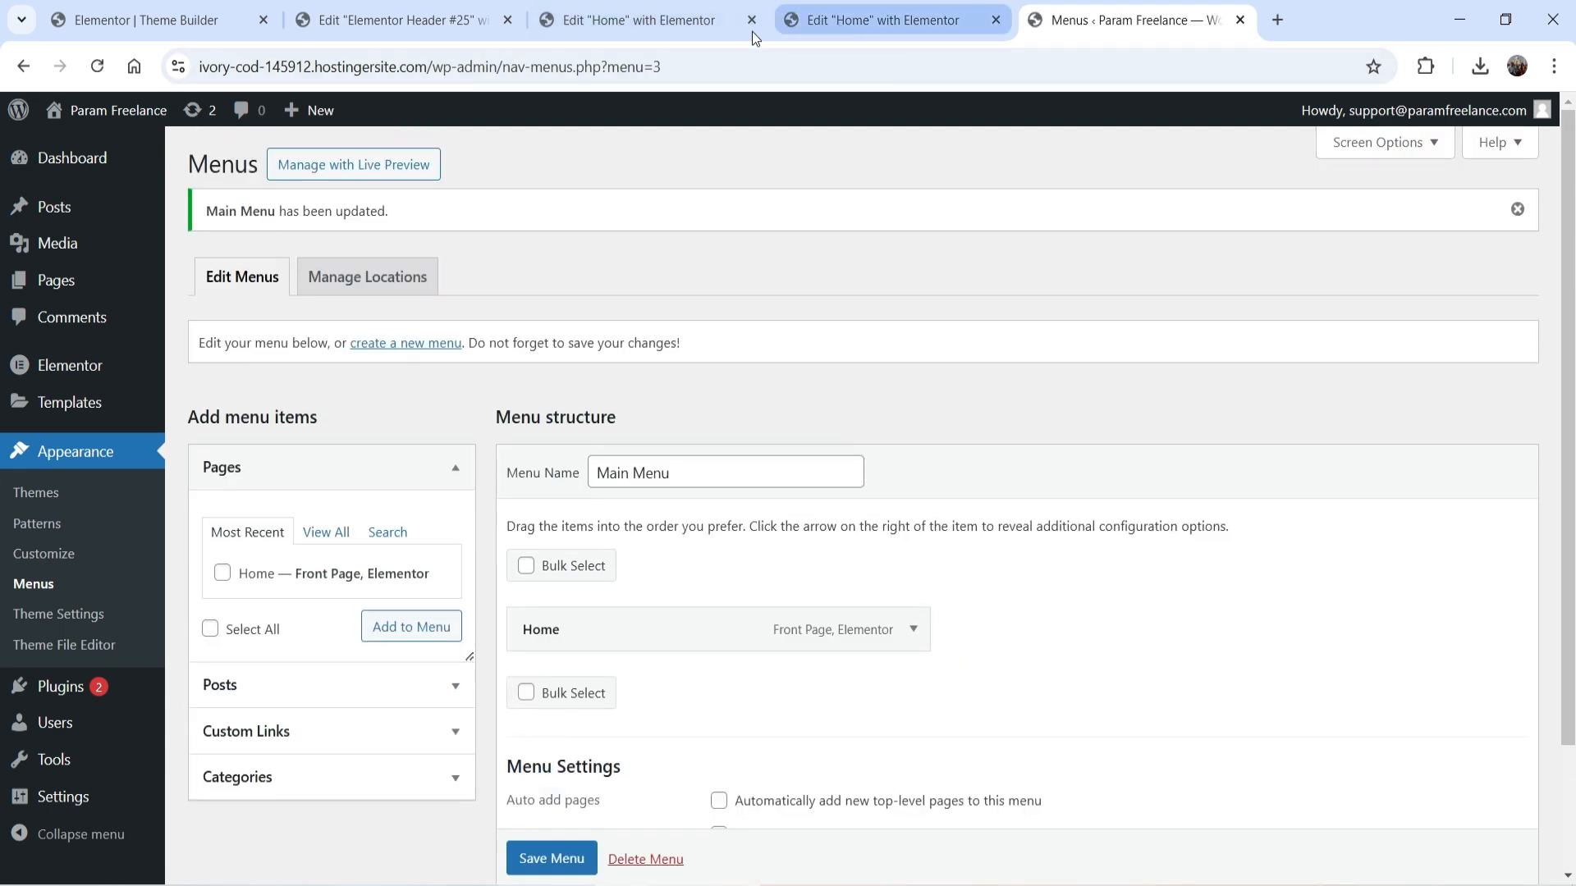
Step: Return to the header template, reload the editor, and set the WordPress Menu widget's alignment to center
{"action": "left_click", "coordinate": [417, 31]}
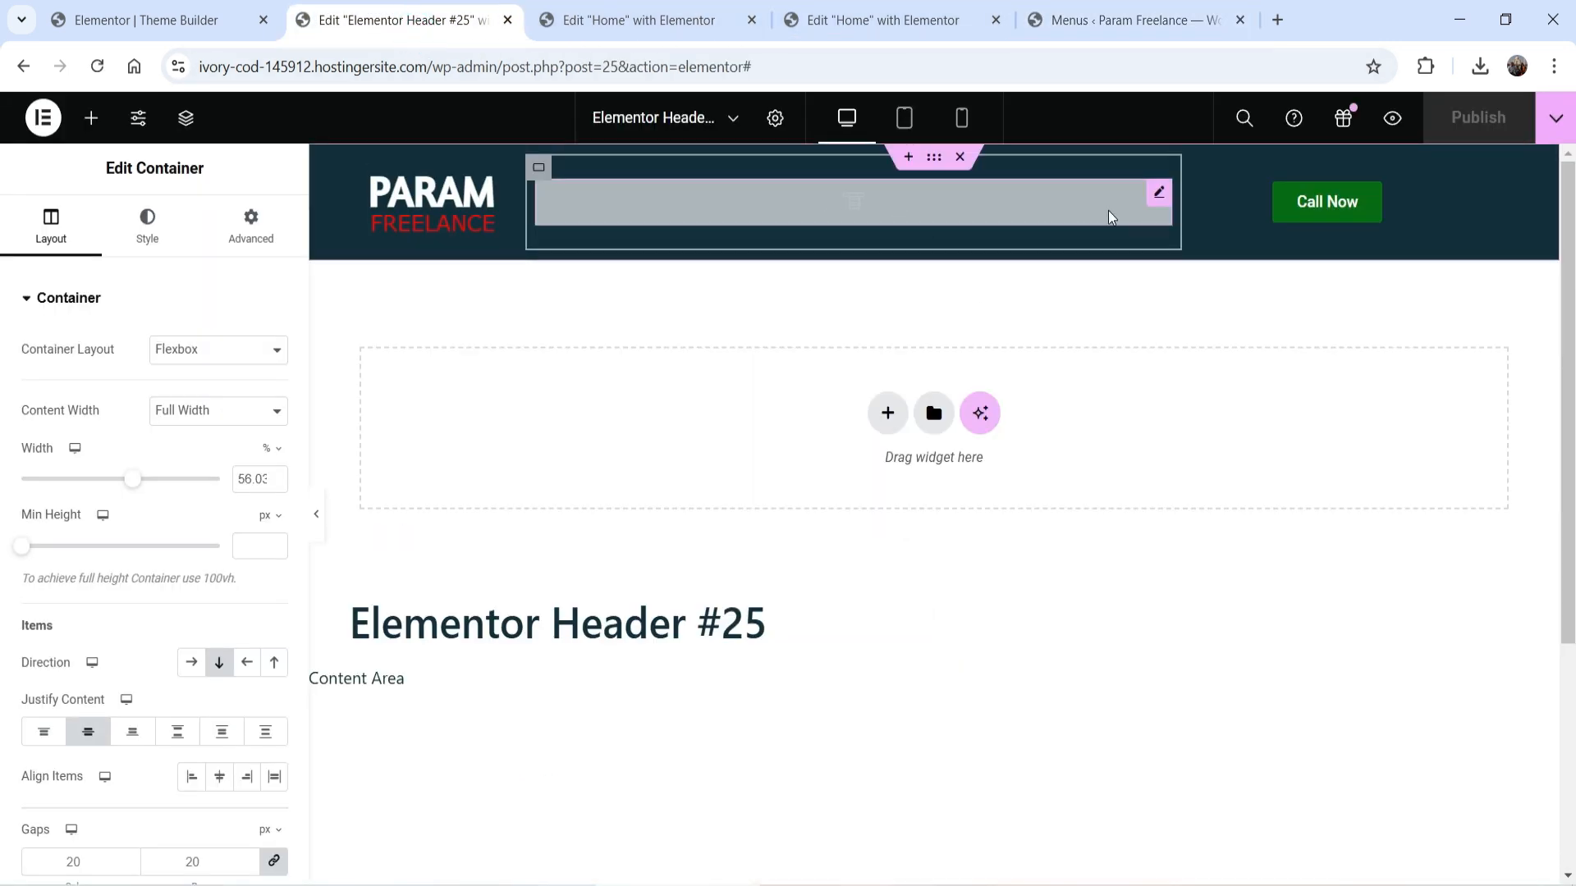
{"action": "left_click", "coordinate": [1159, 197]}
{"action": "left_click", "coordinate": [97, 67]}
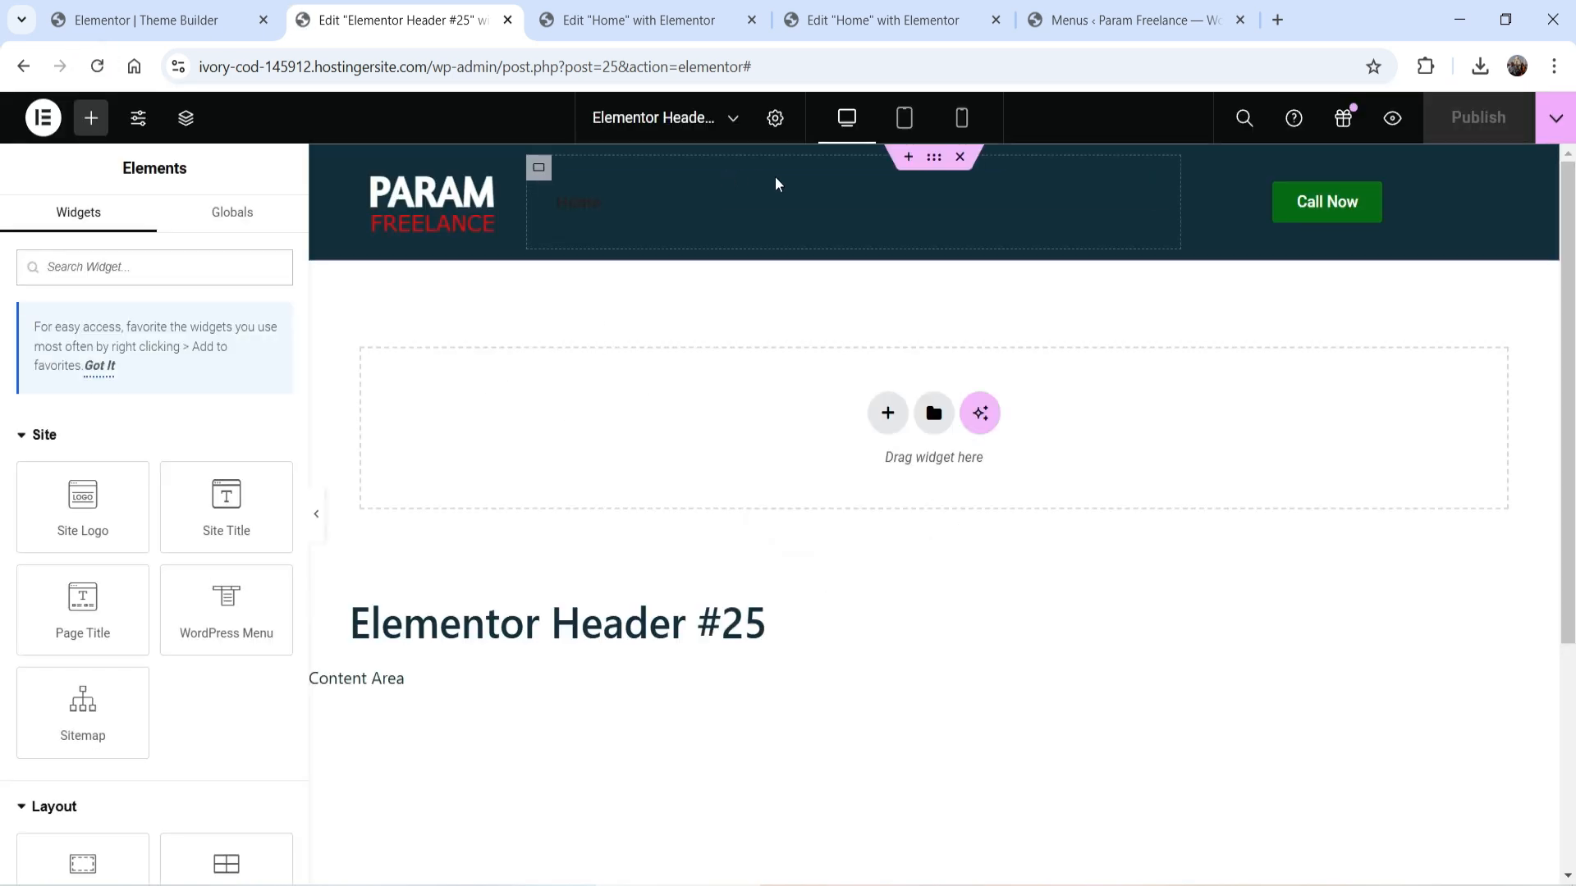
{"action": "left_click", "coordinate": [976, 201]}
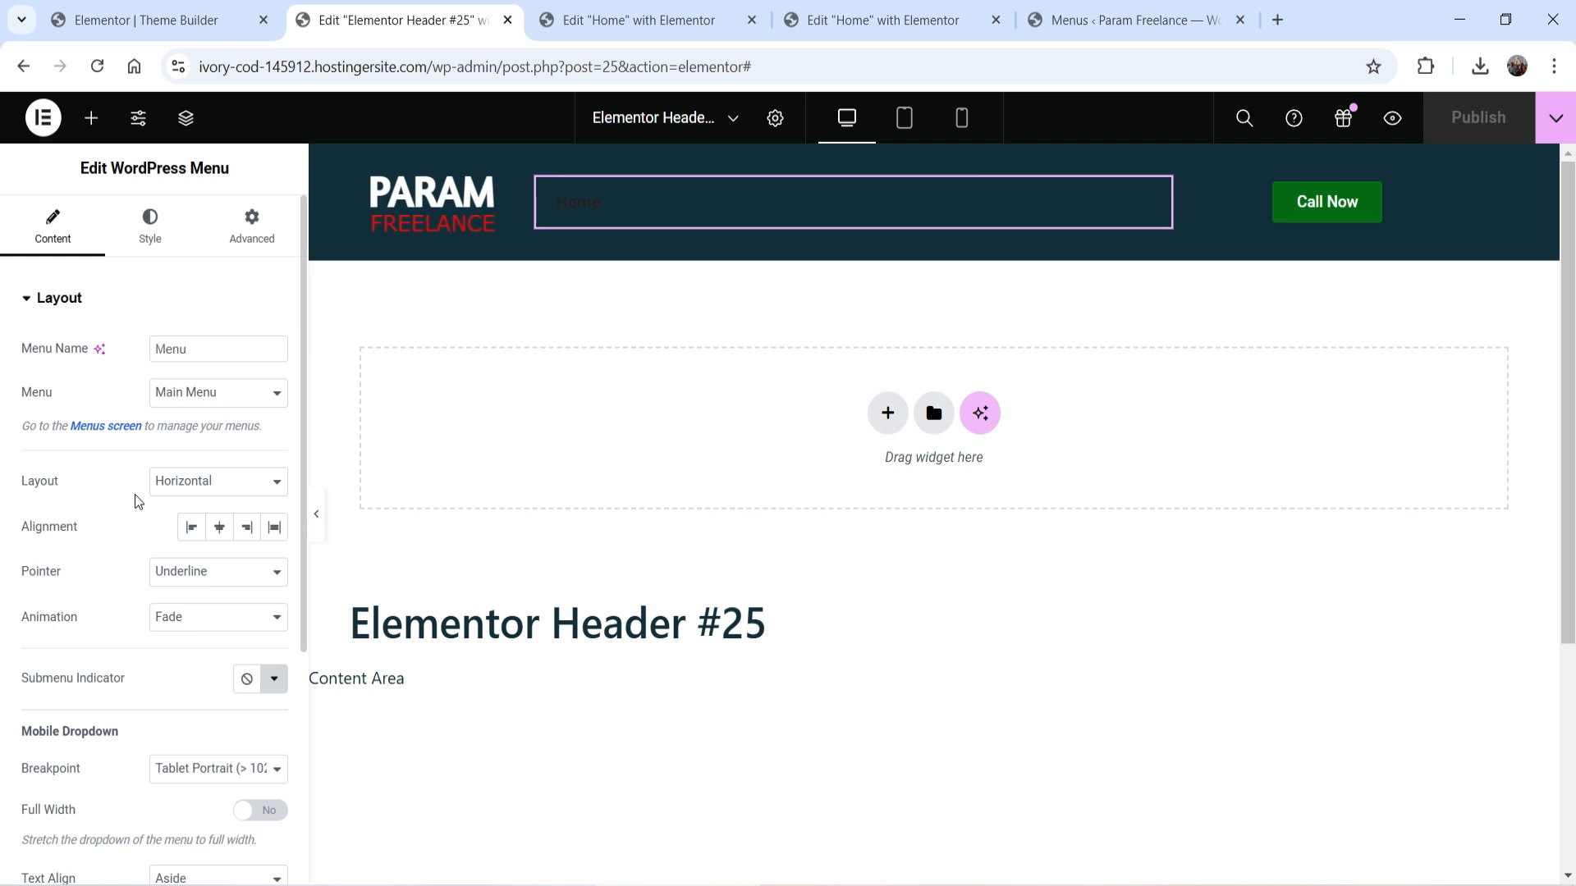
{"action": "left_click", "coordinate": [219, 527]}
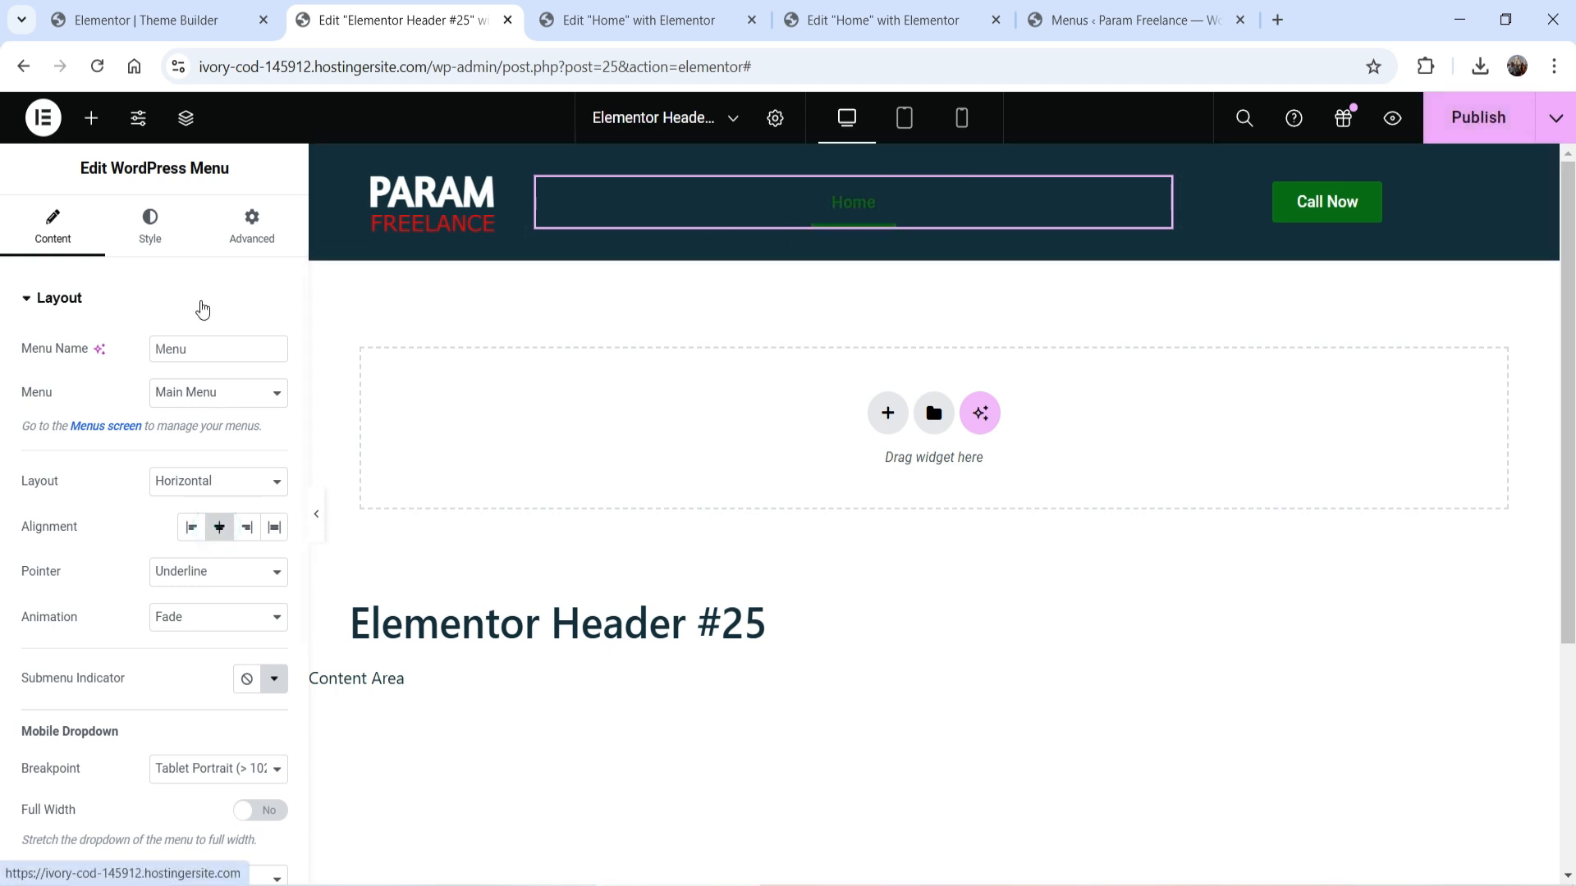
Step: Reset the WordPress Menu widget's typography to its default and set its normal text color to the global white
{"action": "left_click", "coordinate": [150, 224]}
{"action": "left_click", "coordinate": [246, 350]}
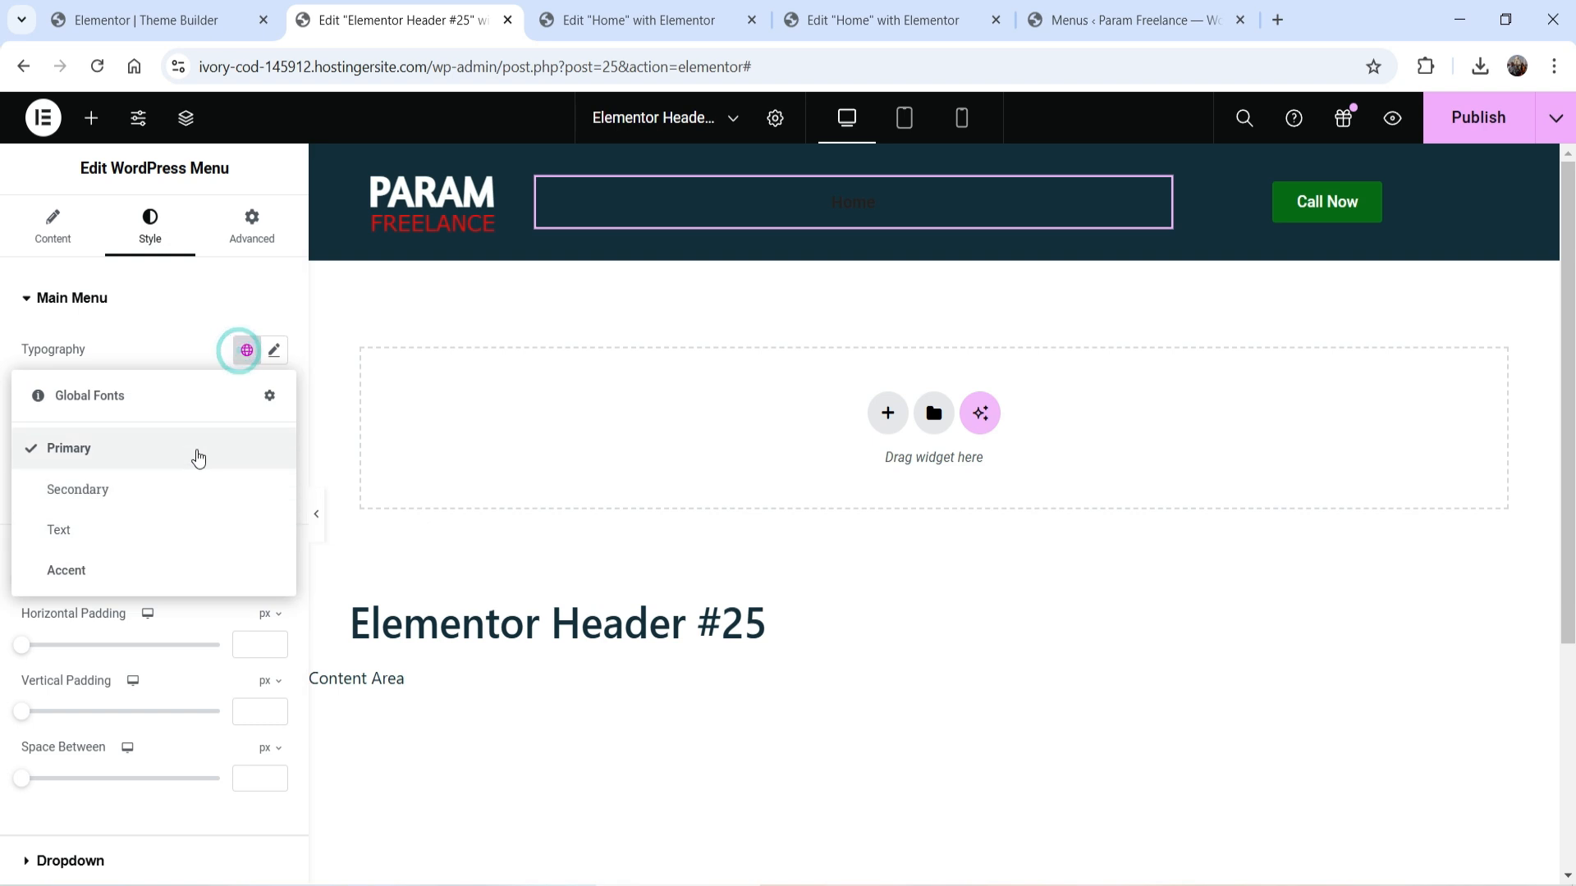
{"action": "left_click", "coordinate": [274, 350]}
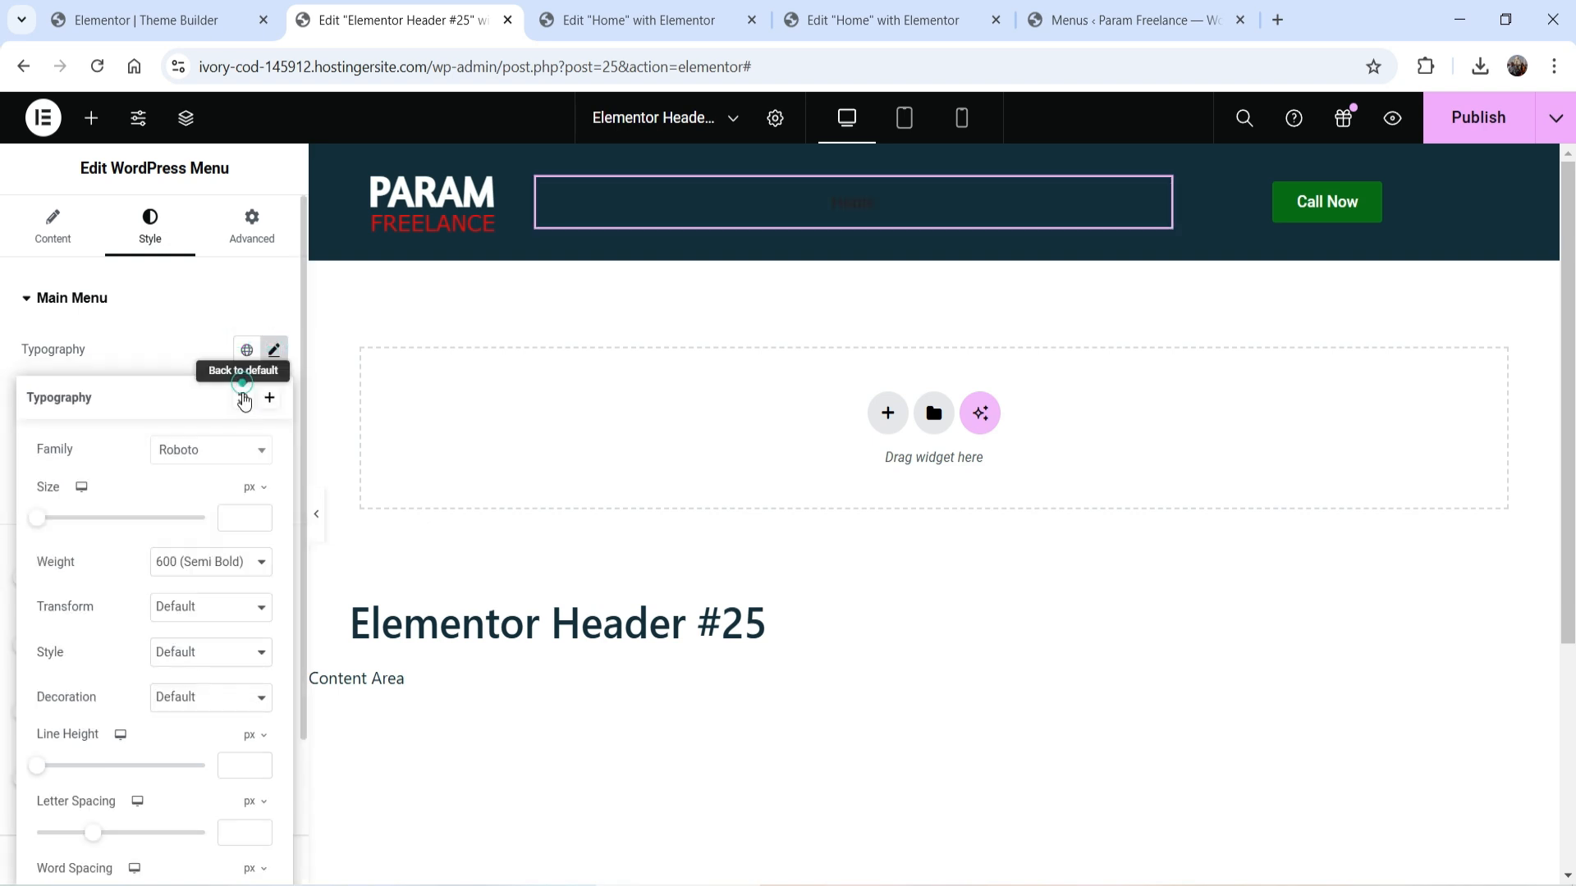
{"action": "left_click", "coordinate": [242, 398]}
{"action": "left_click", "coordinate": [249, 441]}
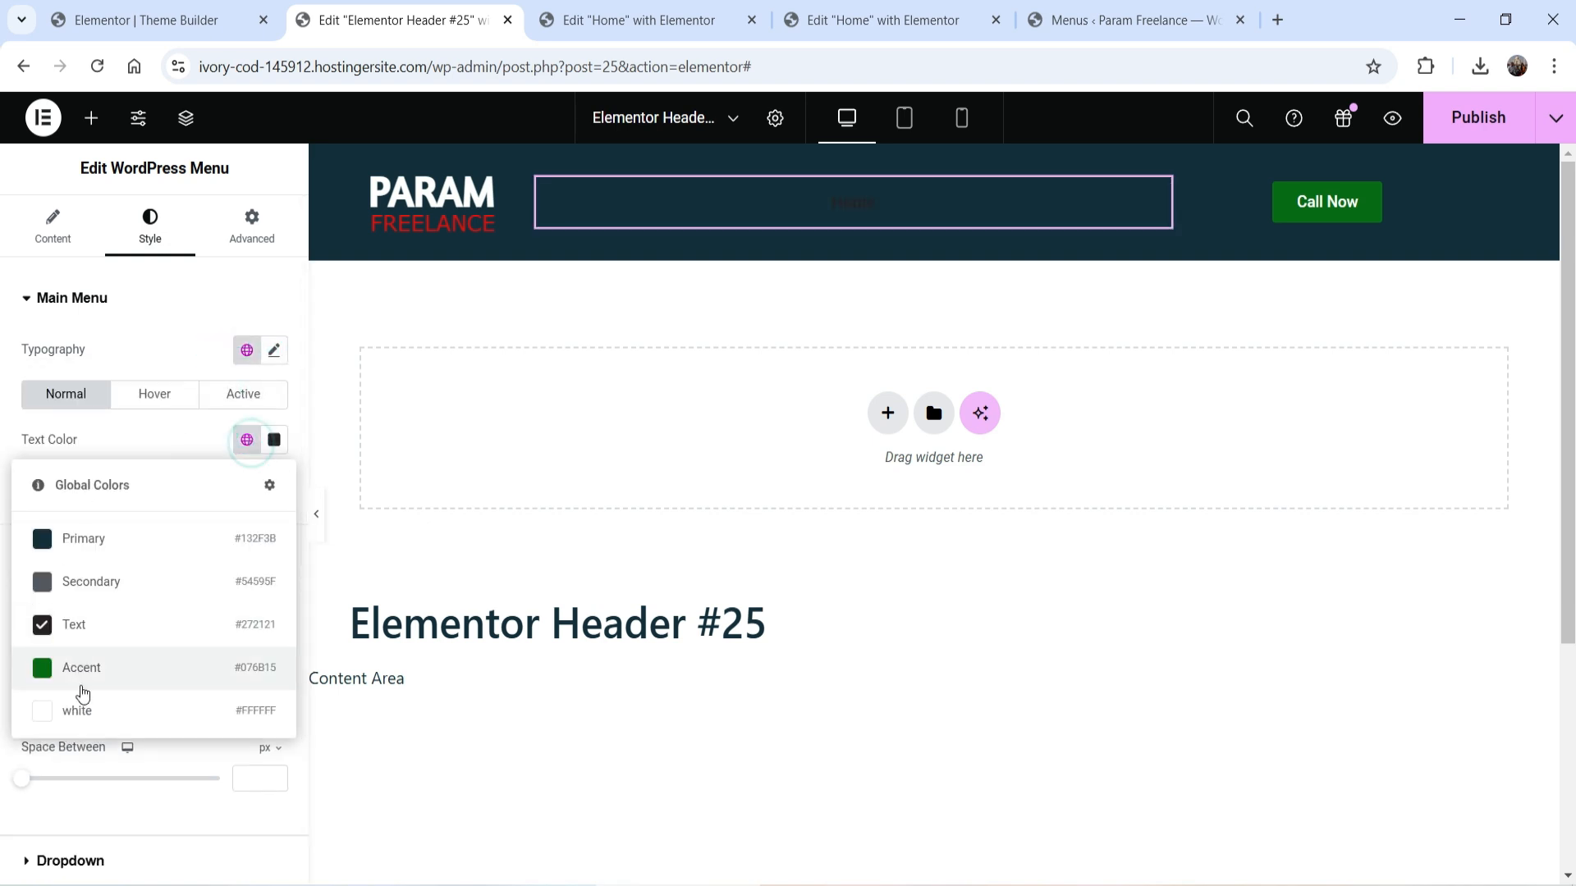
{"action": "left_click", "coordinate": [77, 709]}
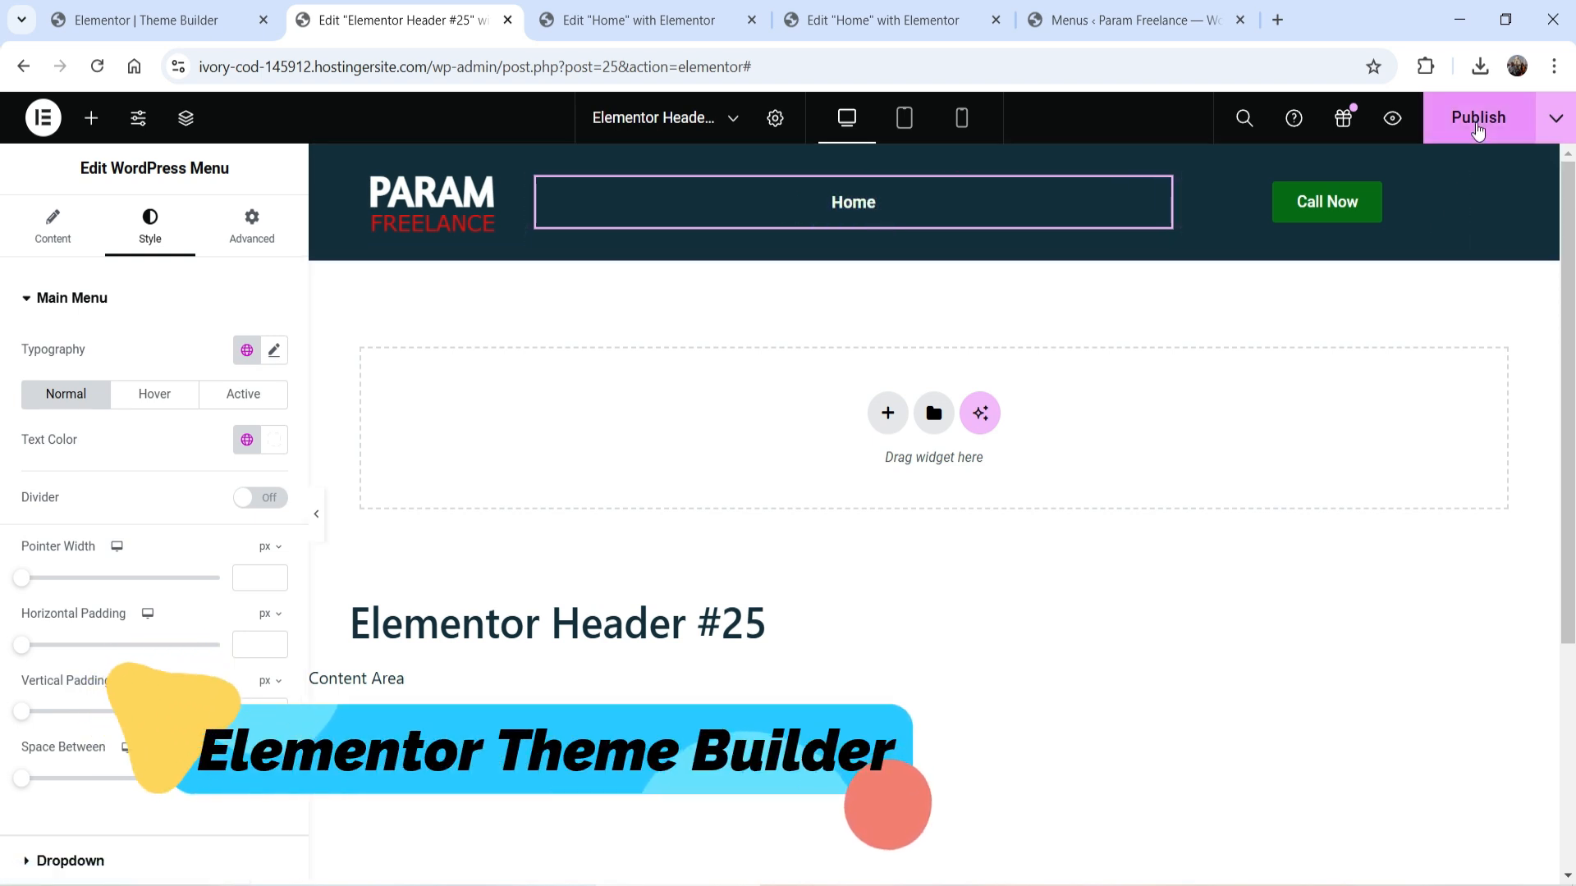
Step: Publish the updated header template and visit the live site to check the header and menu
{"action": "left_click", "coordinate": [1478, 117]}
{"action": "left_click", "coordinate": [1133, 19]}
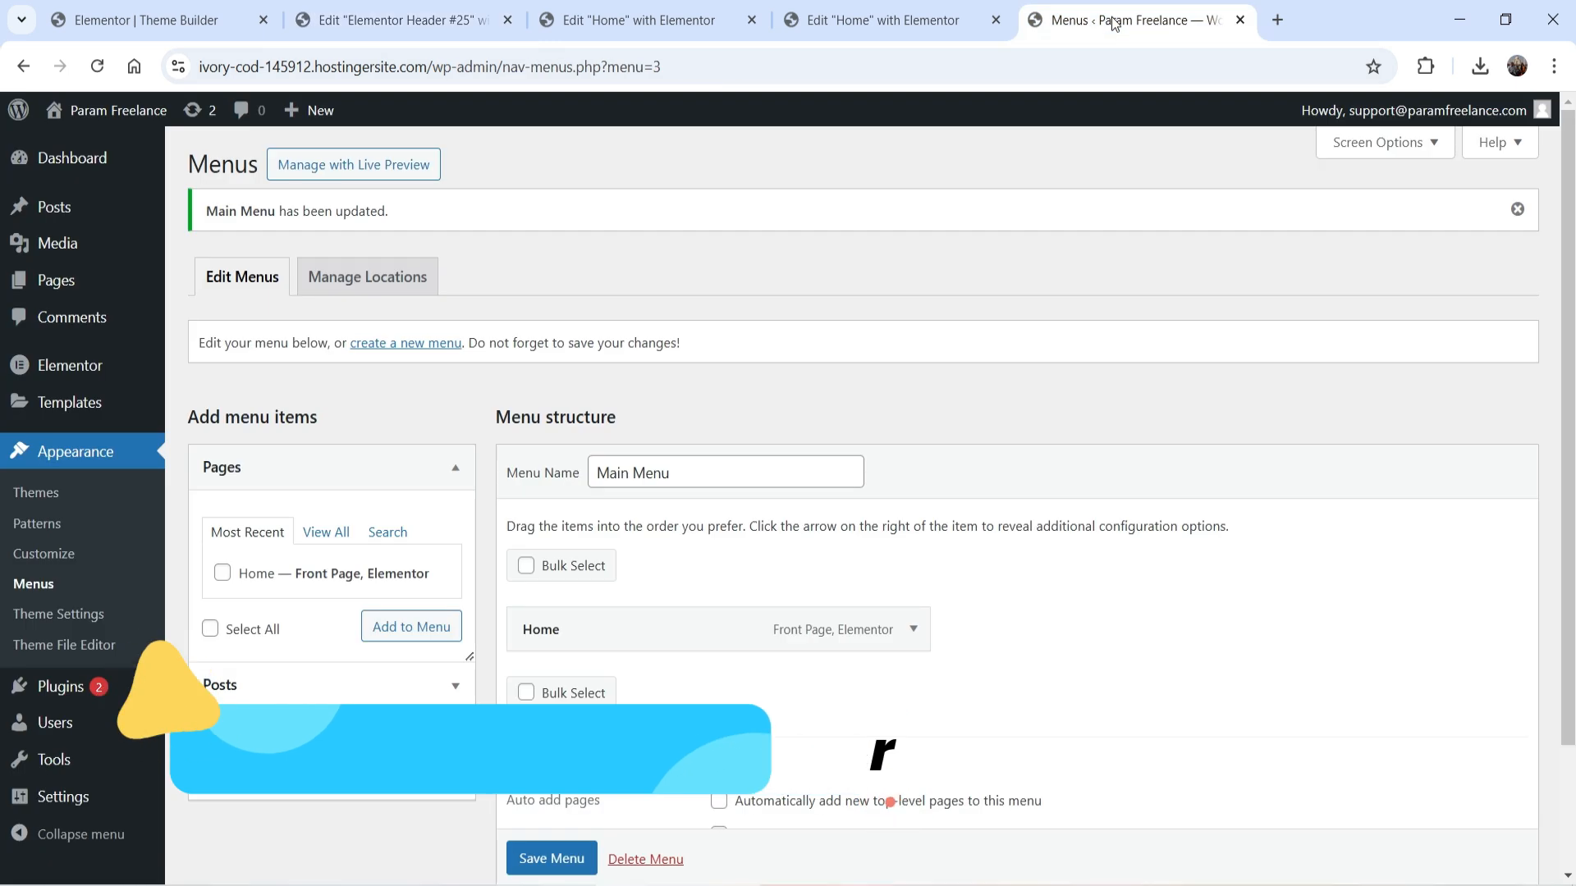
{"action": "mouse_move", "coordinate": [107, 110]}
{"action": "left_click", "coordinate": [65, 149]}
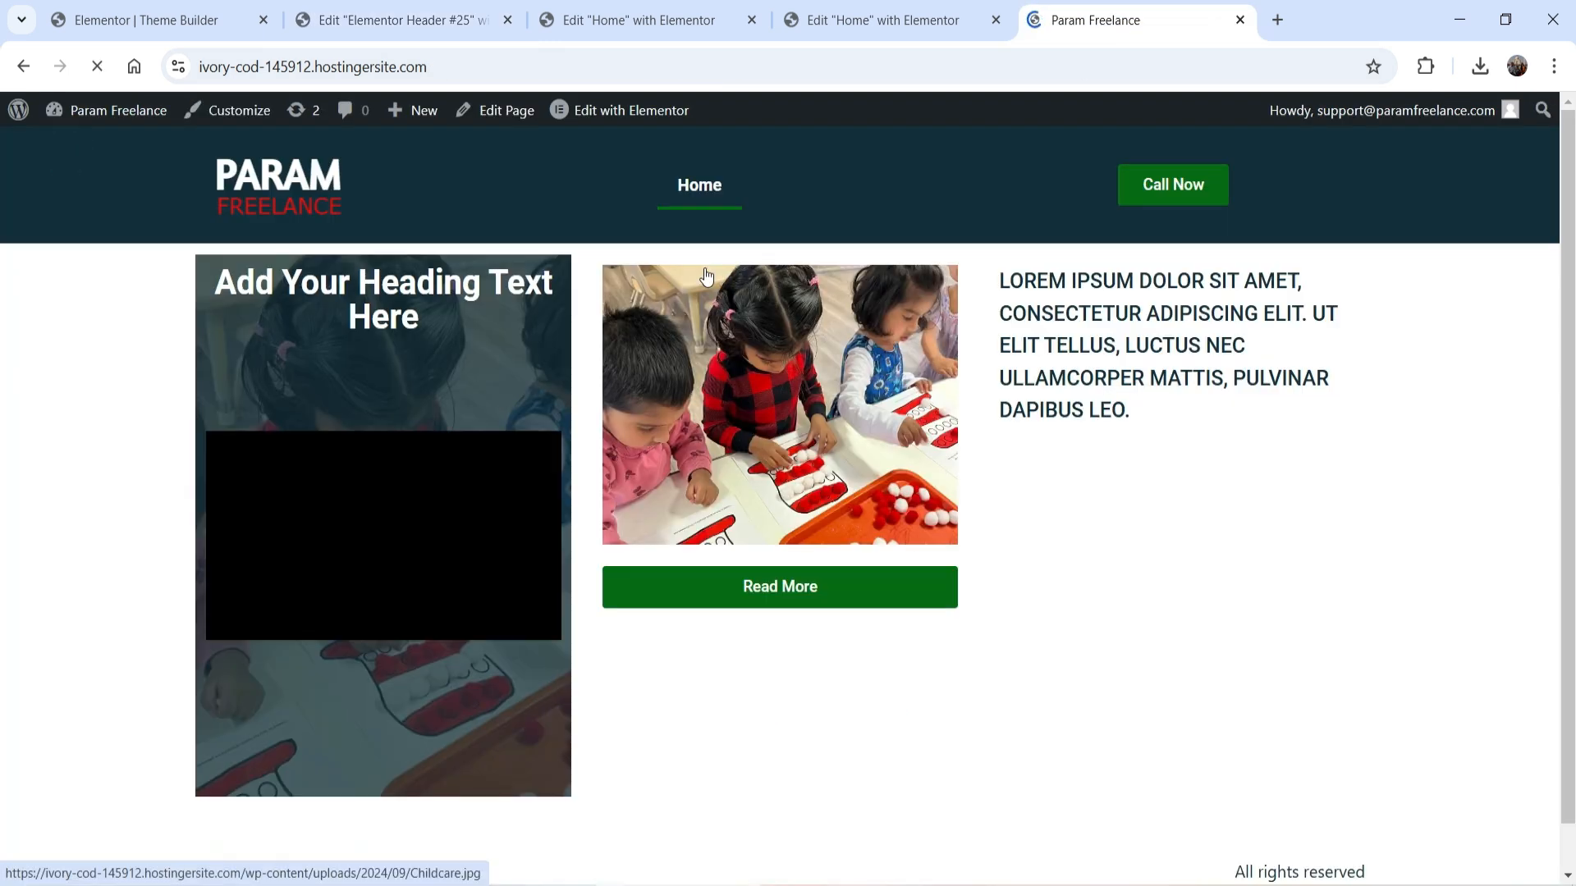
{"action": "scroll", "coordinate": [1366, 340], "scroll_direction": "down", "scroll_amount": 1}
{"action": "scroll", "coordinate": [1375, 351], "scroll_direction": "up", "scroll_amount": 1}
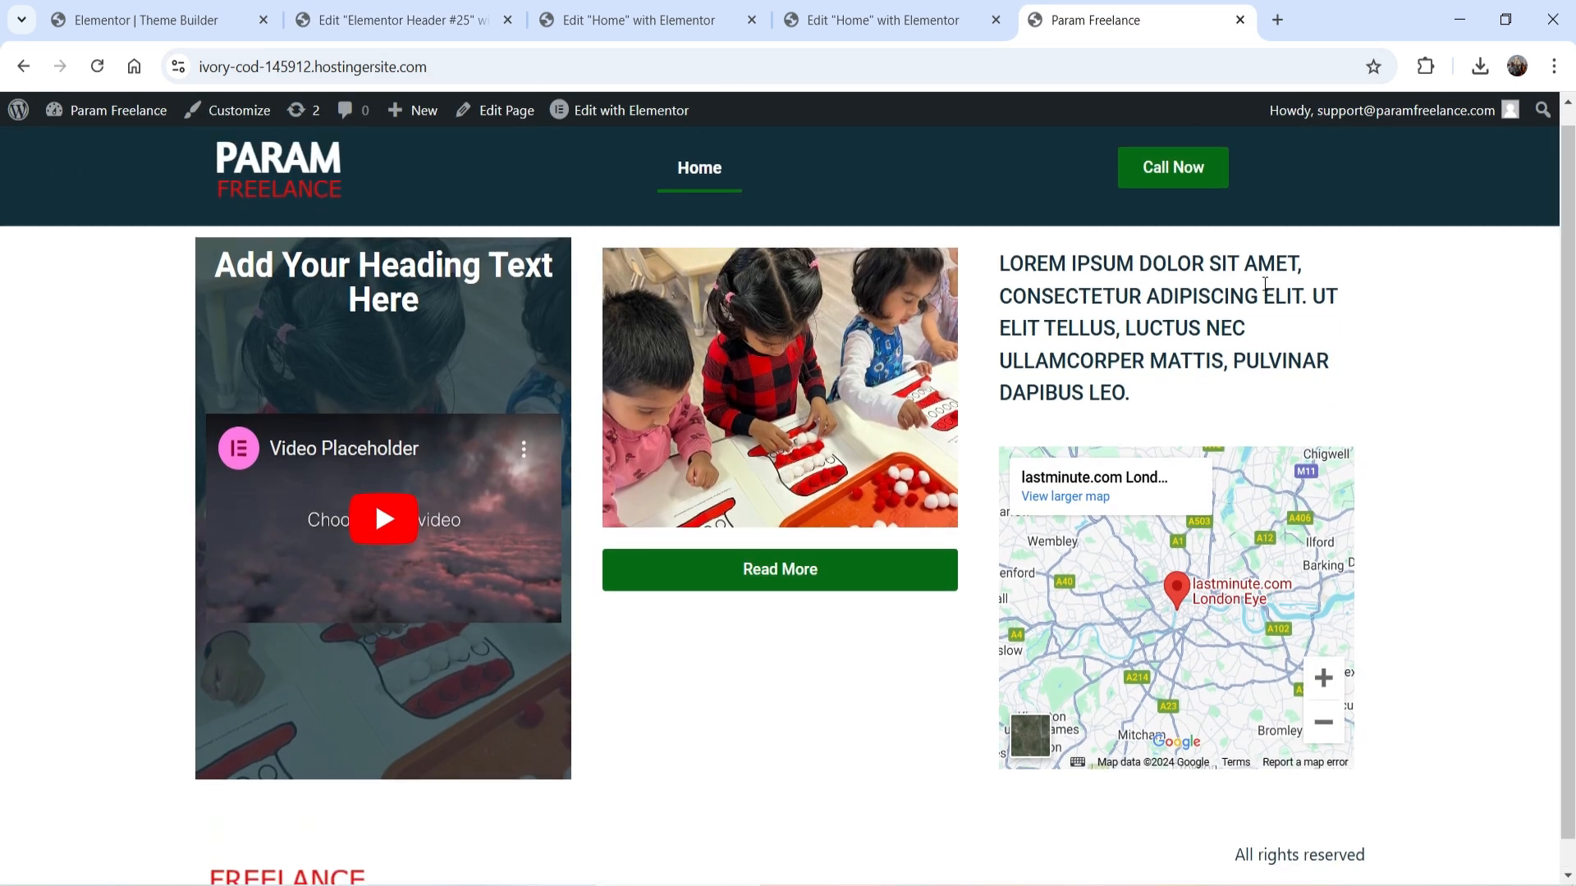
Step: Create a new Footer template in the Elementor Theme Builder
{"action": "left_click", "coordinate": [175, 22]}
{"action": "left_click", "coordinate": [98, 383]}
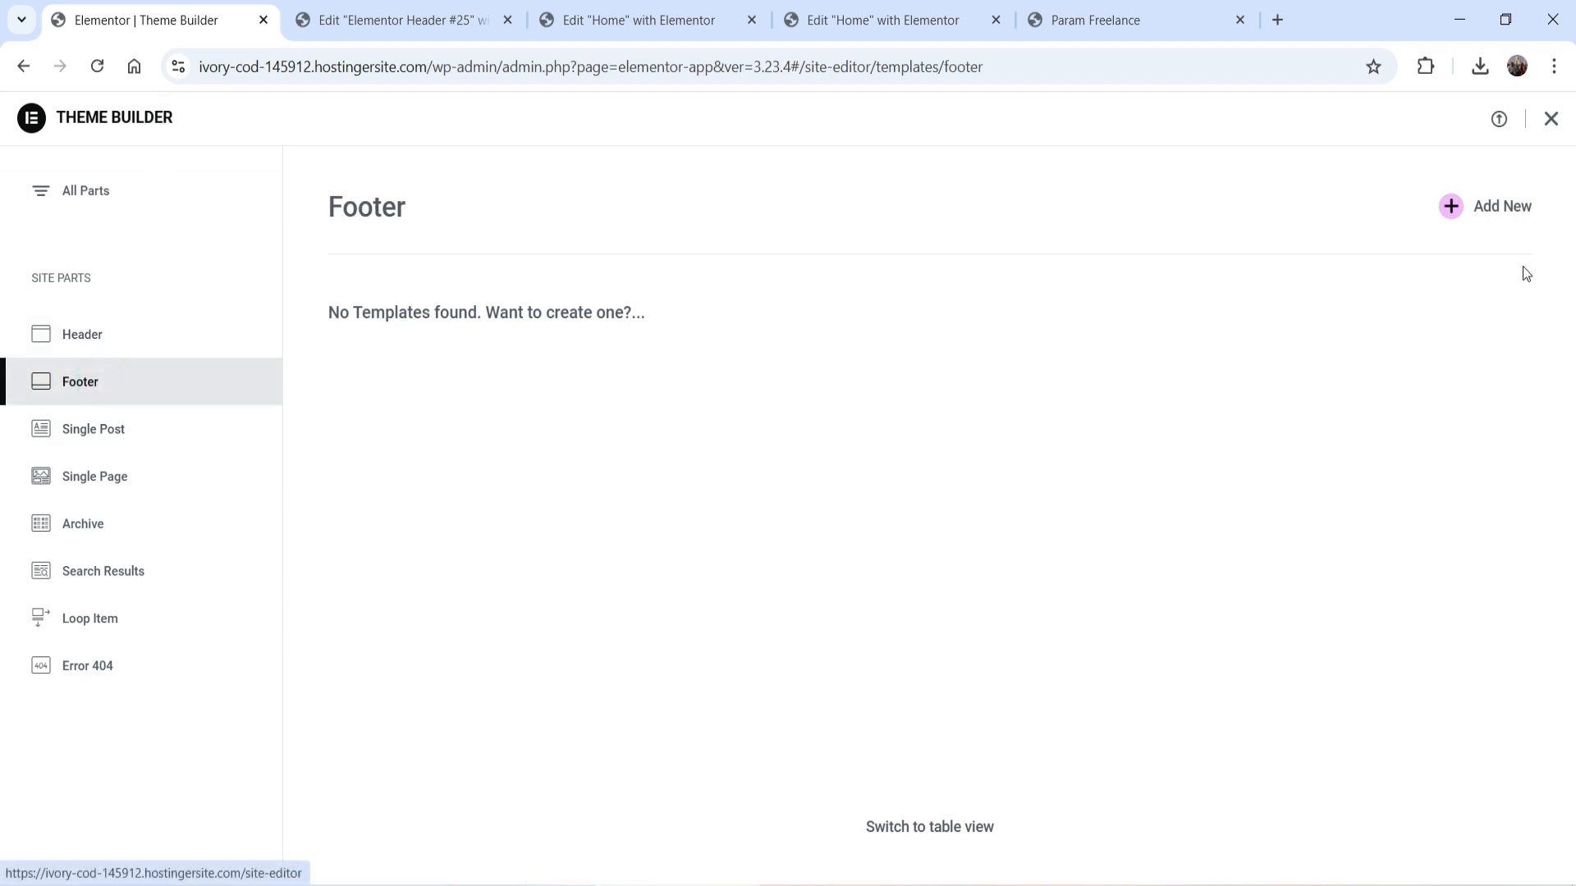
{"action": "left_click", "coordinate": [1429, 245]}
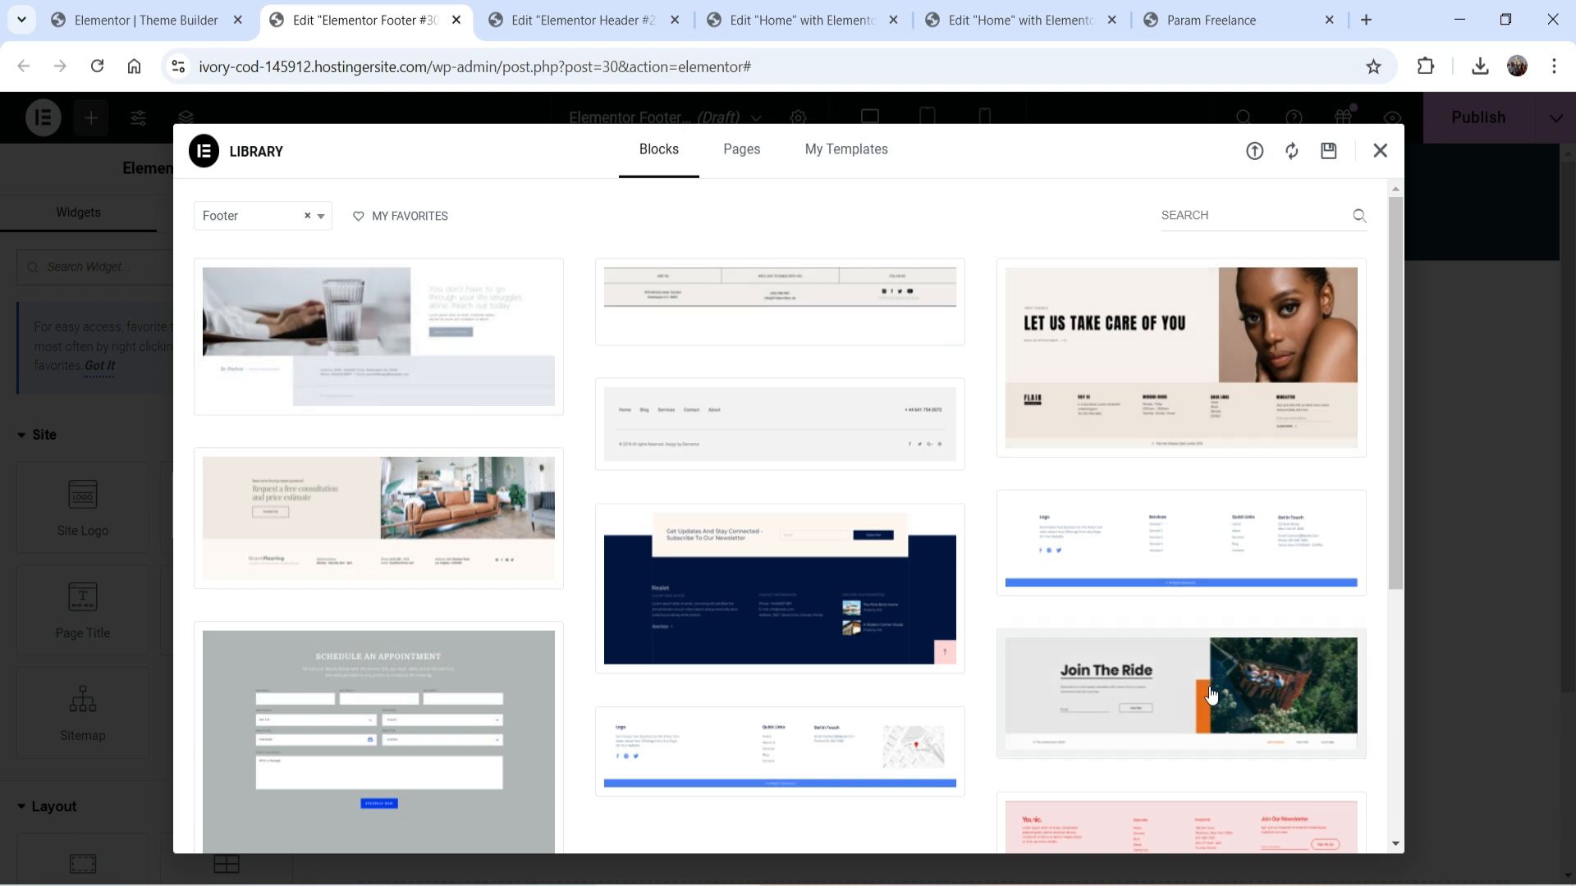
Step: Browse the library's footer blocks, preview the dark blue newsletter footer, and close the library
{"action": "scroll", "coordinate": [1072, 607], "scroll_direction": "down", "scroll_amount": 4}
{"action": "scroll", "coordinate": [1073, 616], "scroll_direction": "up", "scroll_amount": 4}
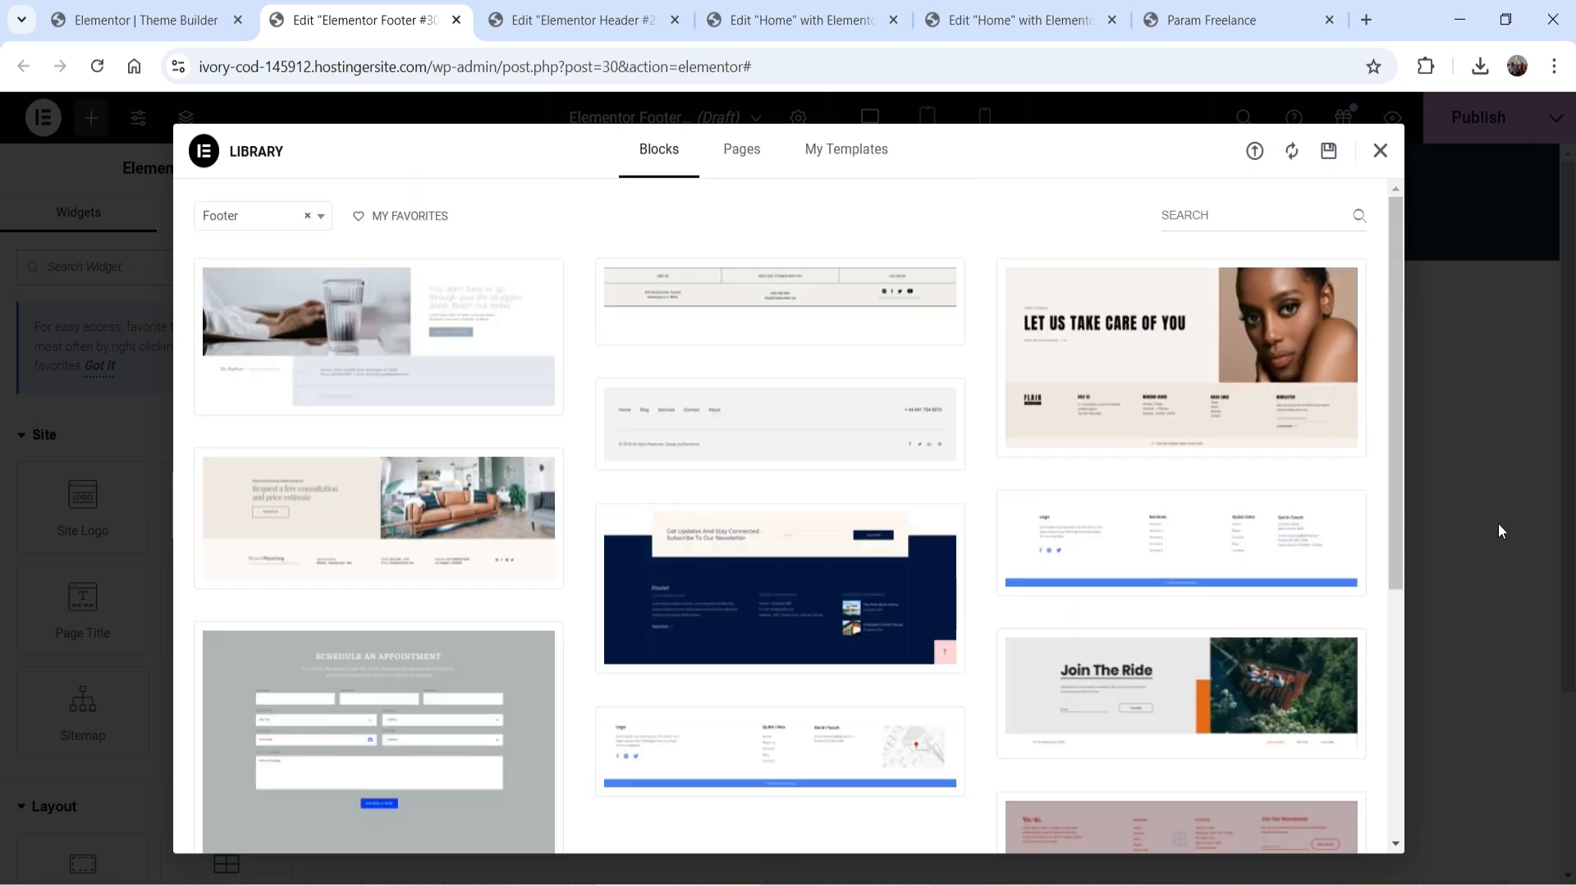
{"action": "left_click", "coordinate": [755, 590]}
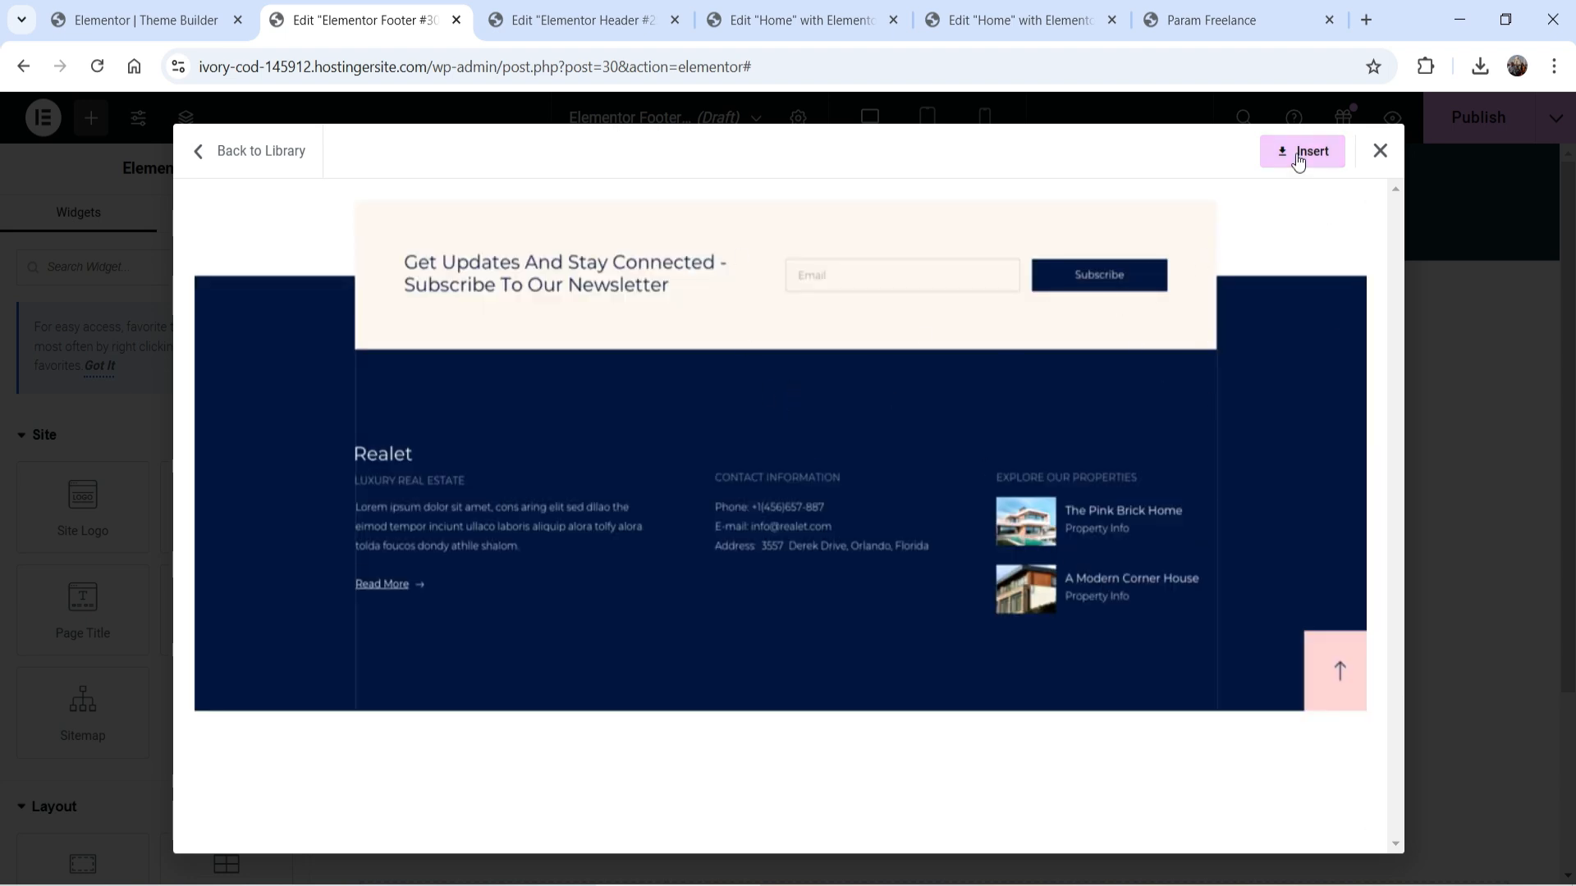
{"action": "left_click", "coordinate": [1379, 151]}
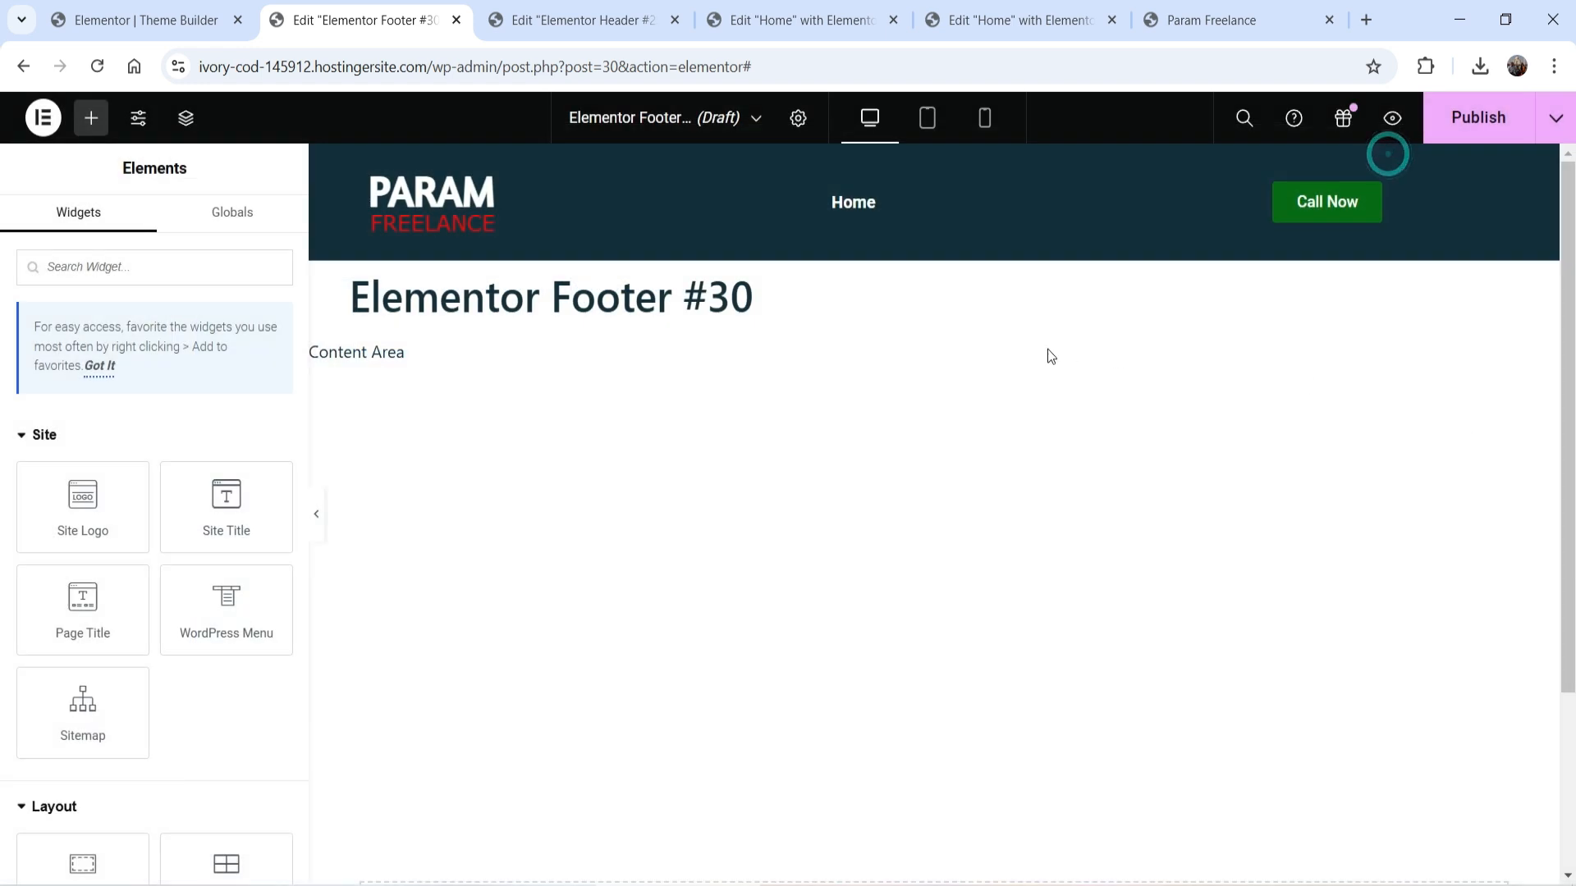
Step: Add a Flexbox container with a structure of four equal columns to the footer template
{"action": "left_click", "coordinate": [889, 705]}
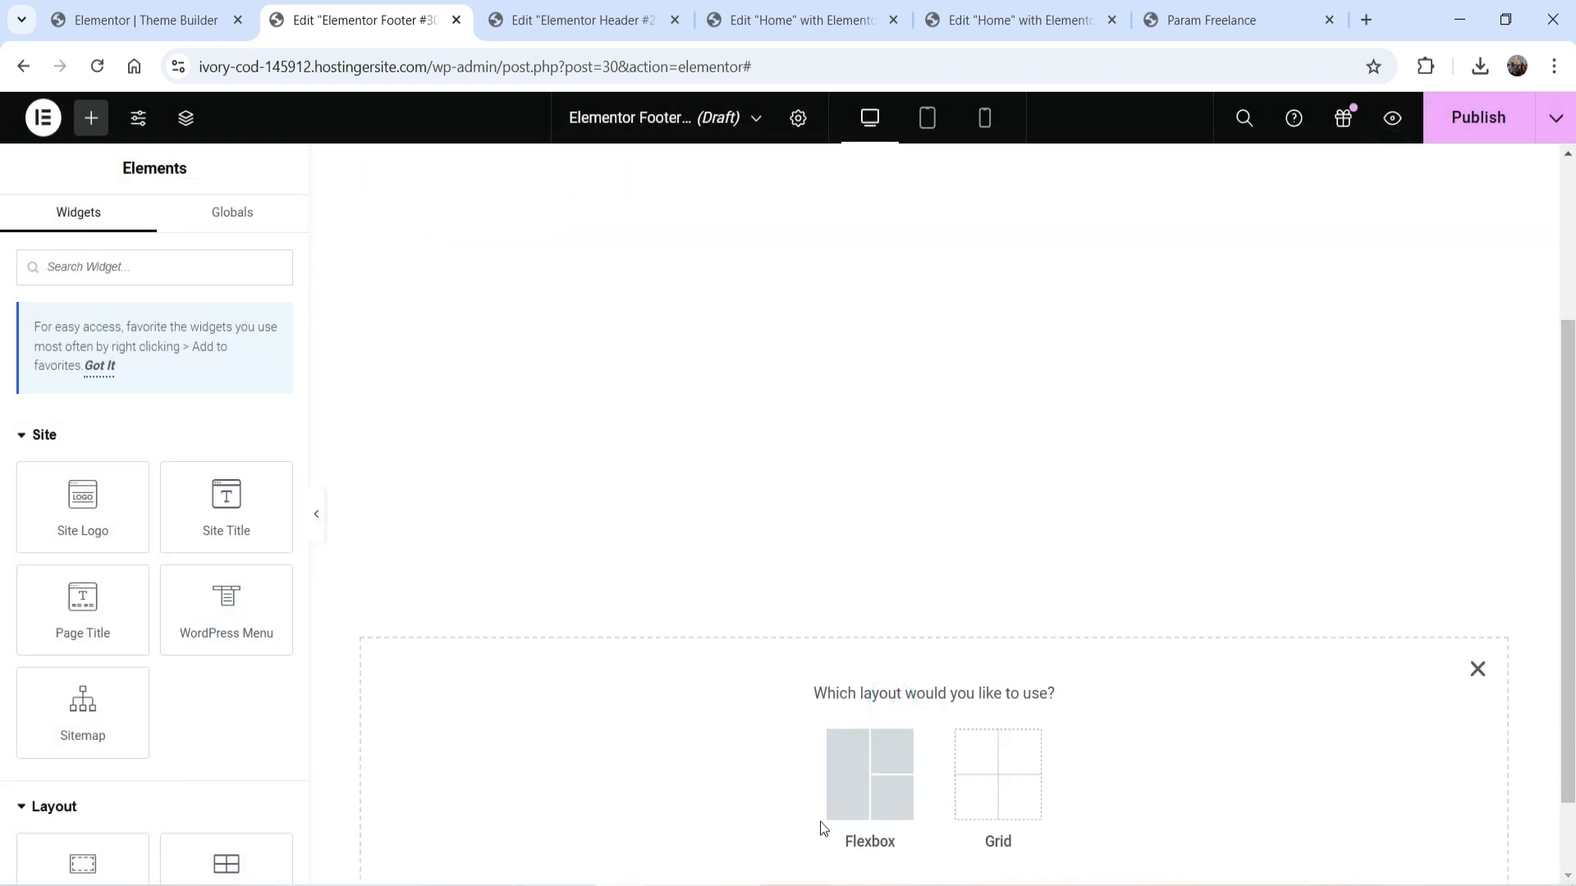
{"action": "left_click", "coordinate": [863, 779]}
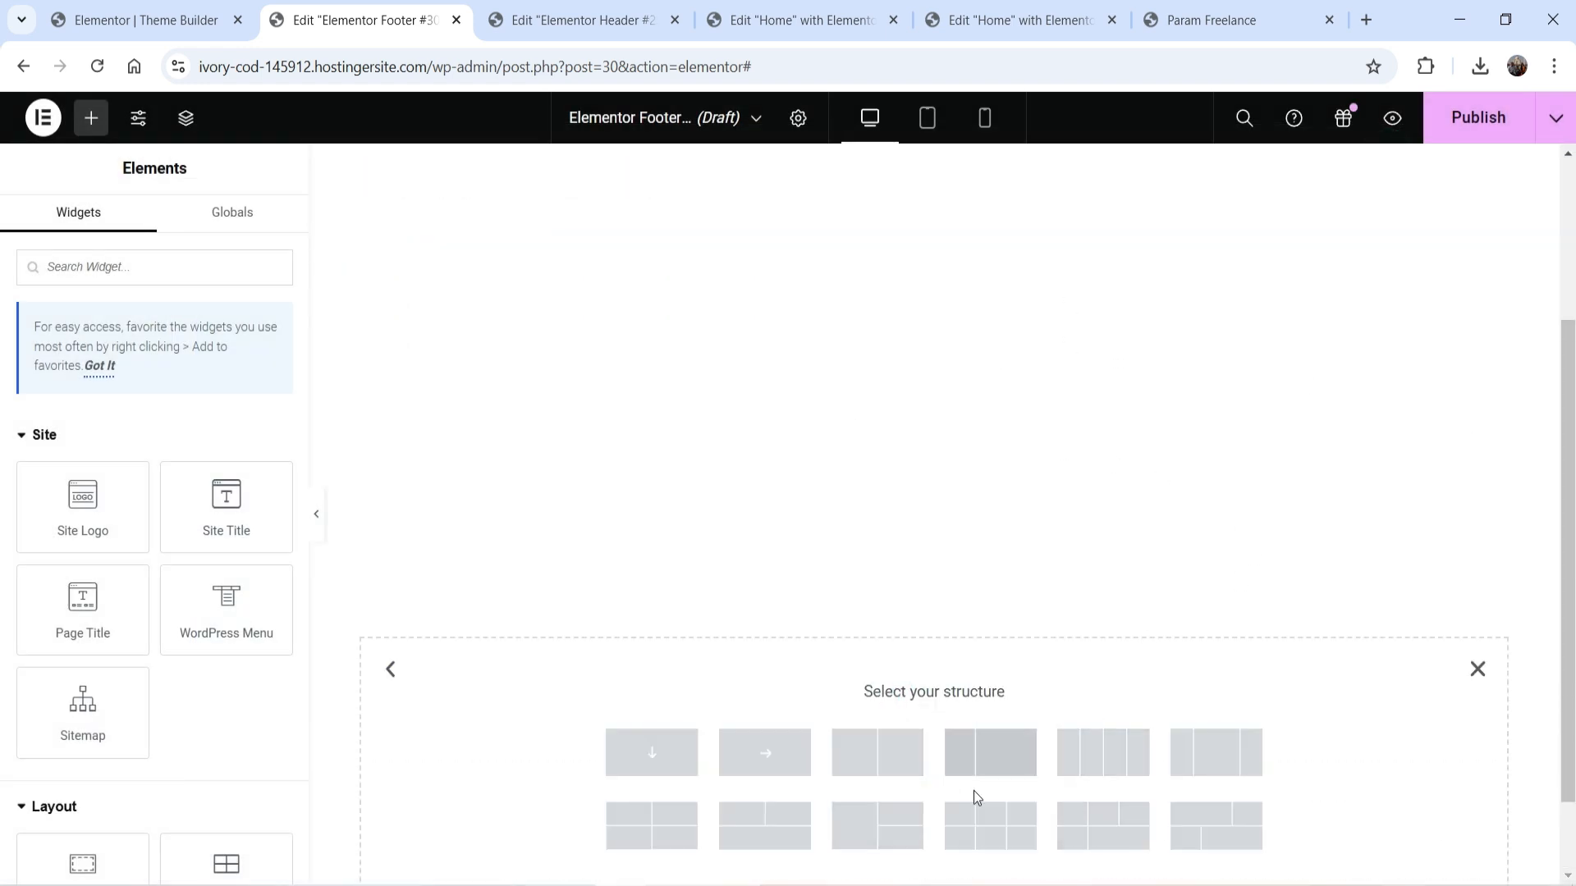
{"action": "left_click", "coordinate": [1075, 766]}
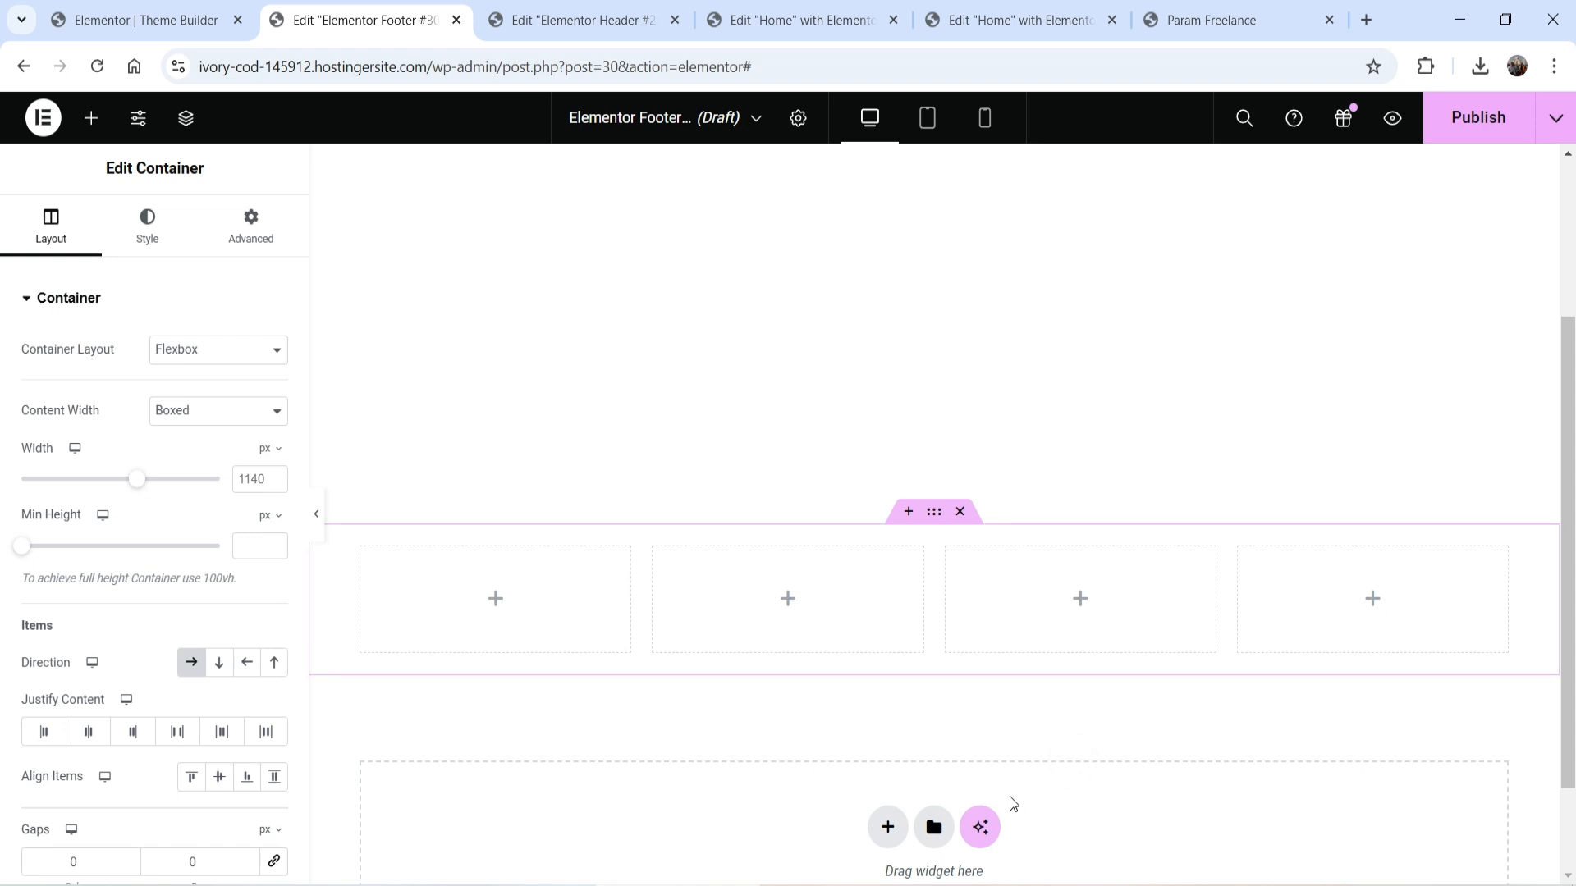
Step: Give the footer container 25 px padding on all sides and the global Accent color as its classic background
{"action": "left_click", "coordinate": [259, 243]}
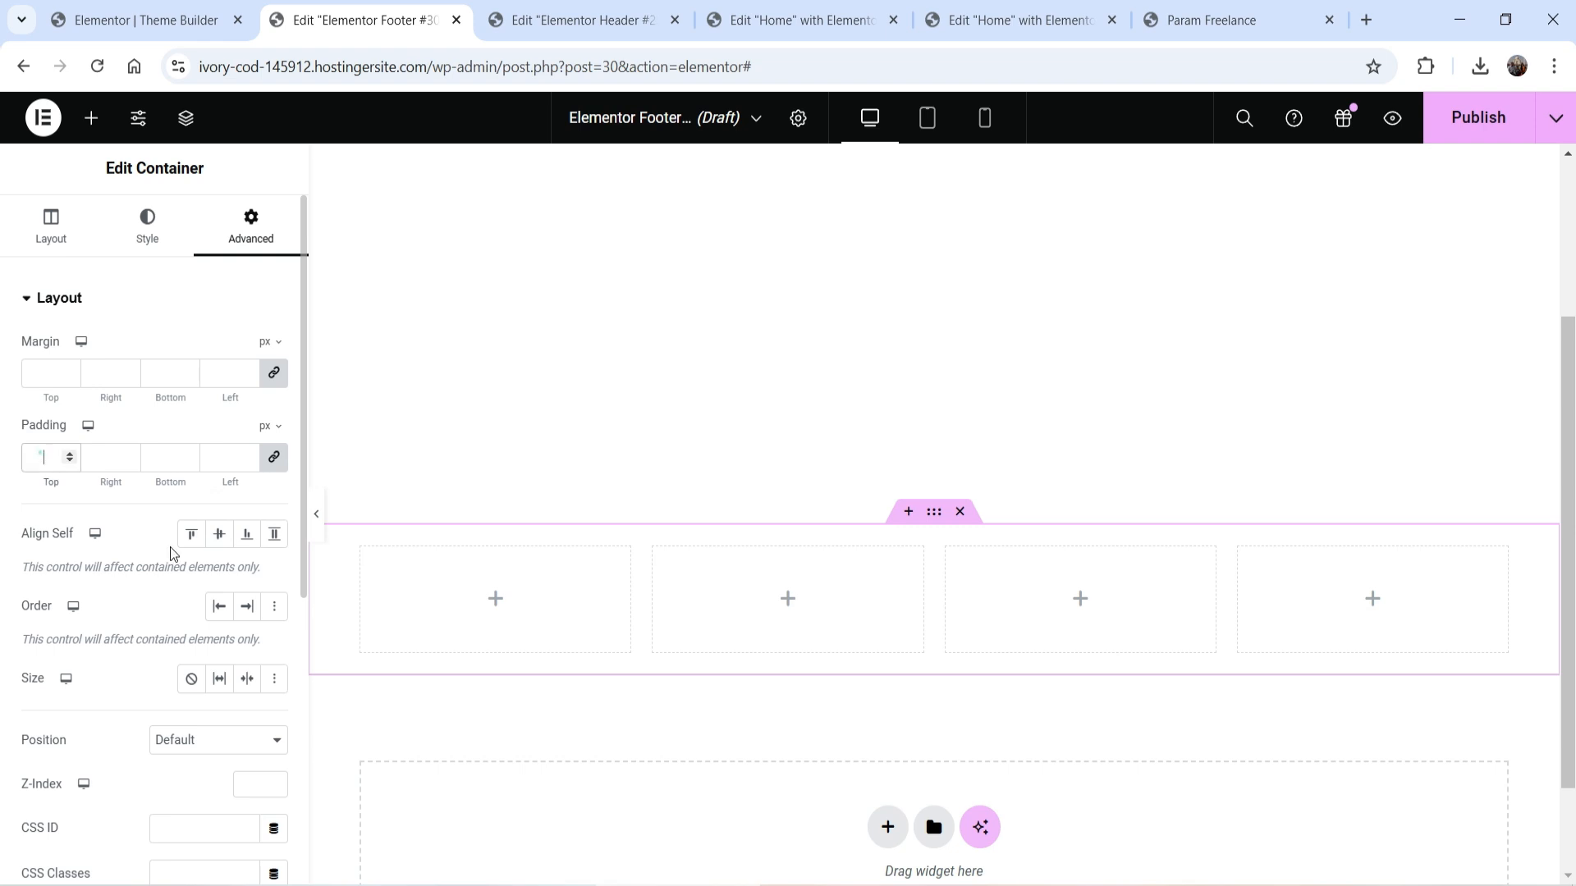
{"action": "type", "text": "25"}
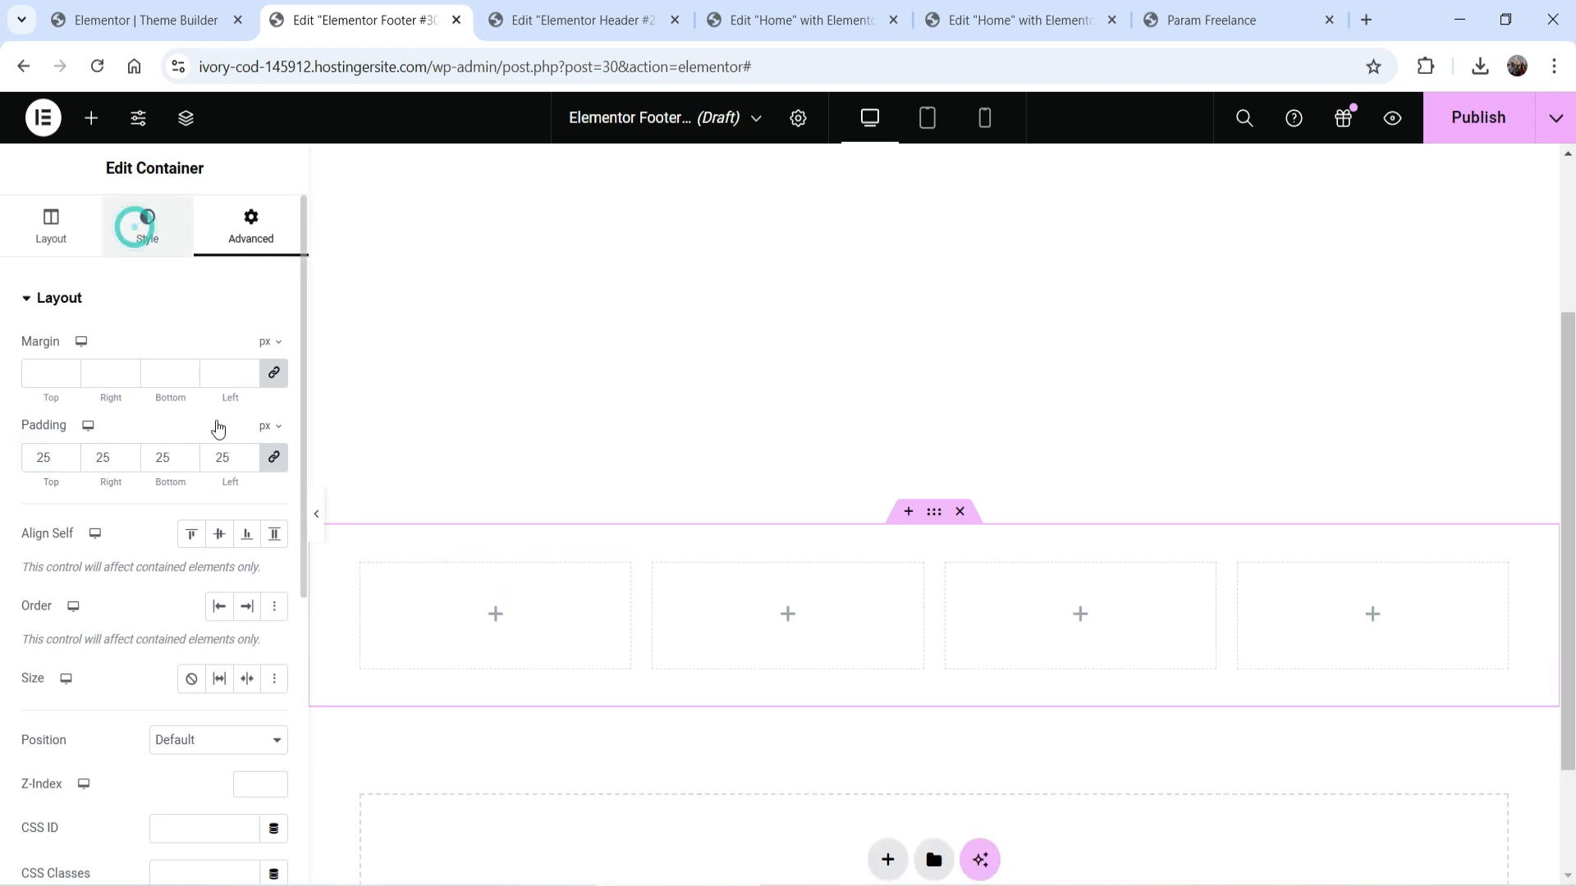
{"action": "left_click", "coordinate": [139, 223]}
{"action": "left_click", "coordinate": [195, 393]}
{"action": "left_click", "coordinate": [240, 444]}
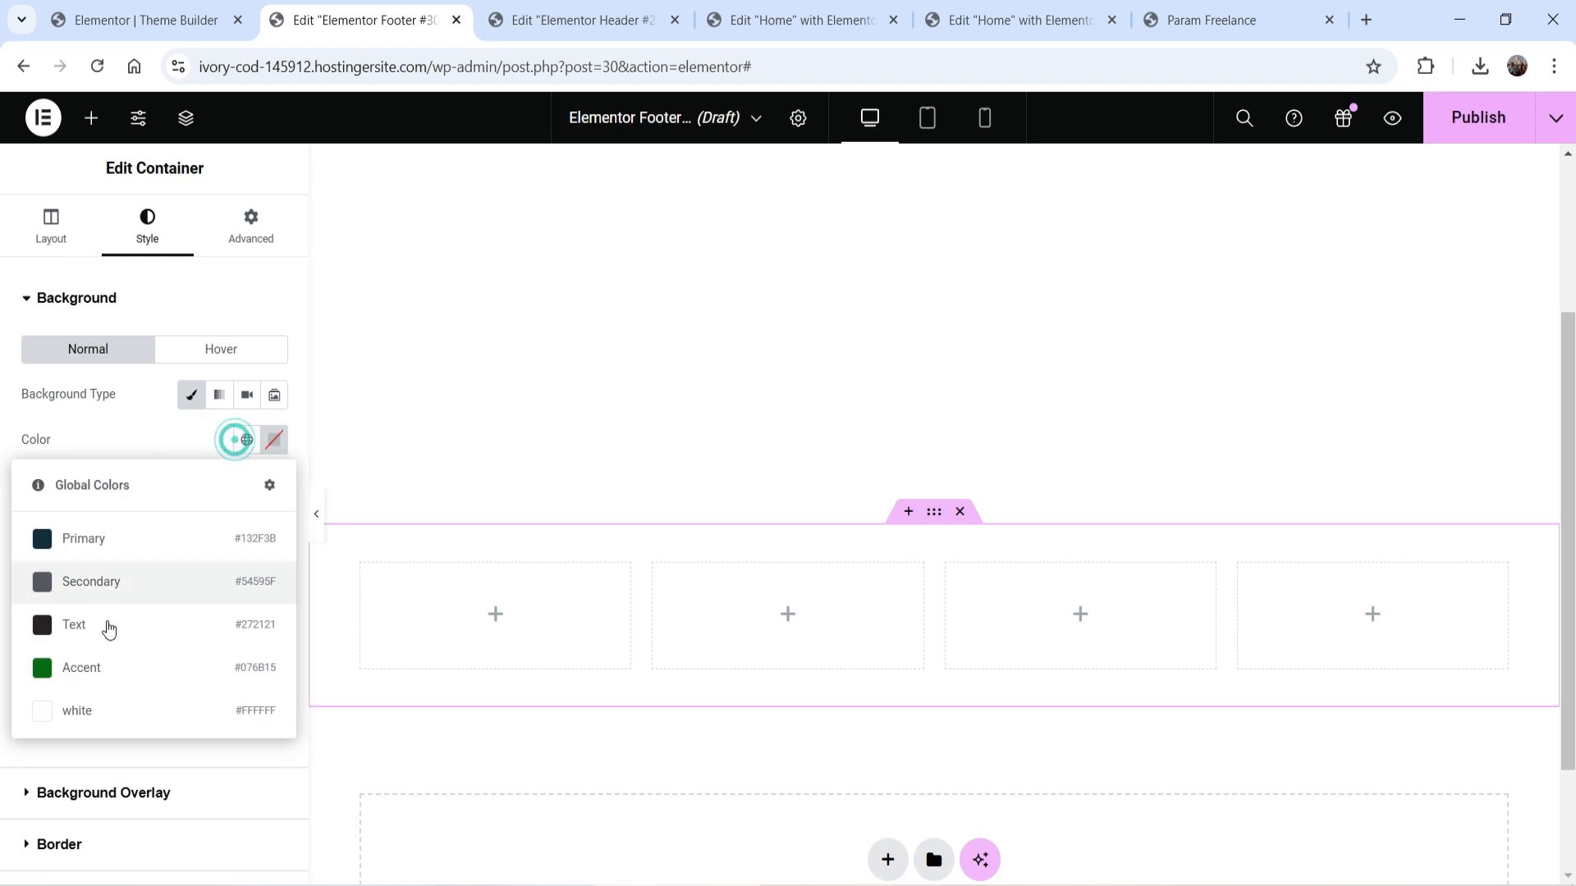
{"action": "left_click", "coordinate": [103, 675]}
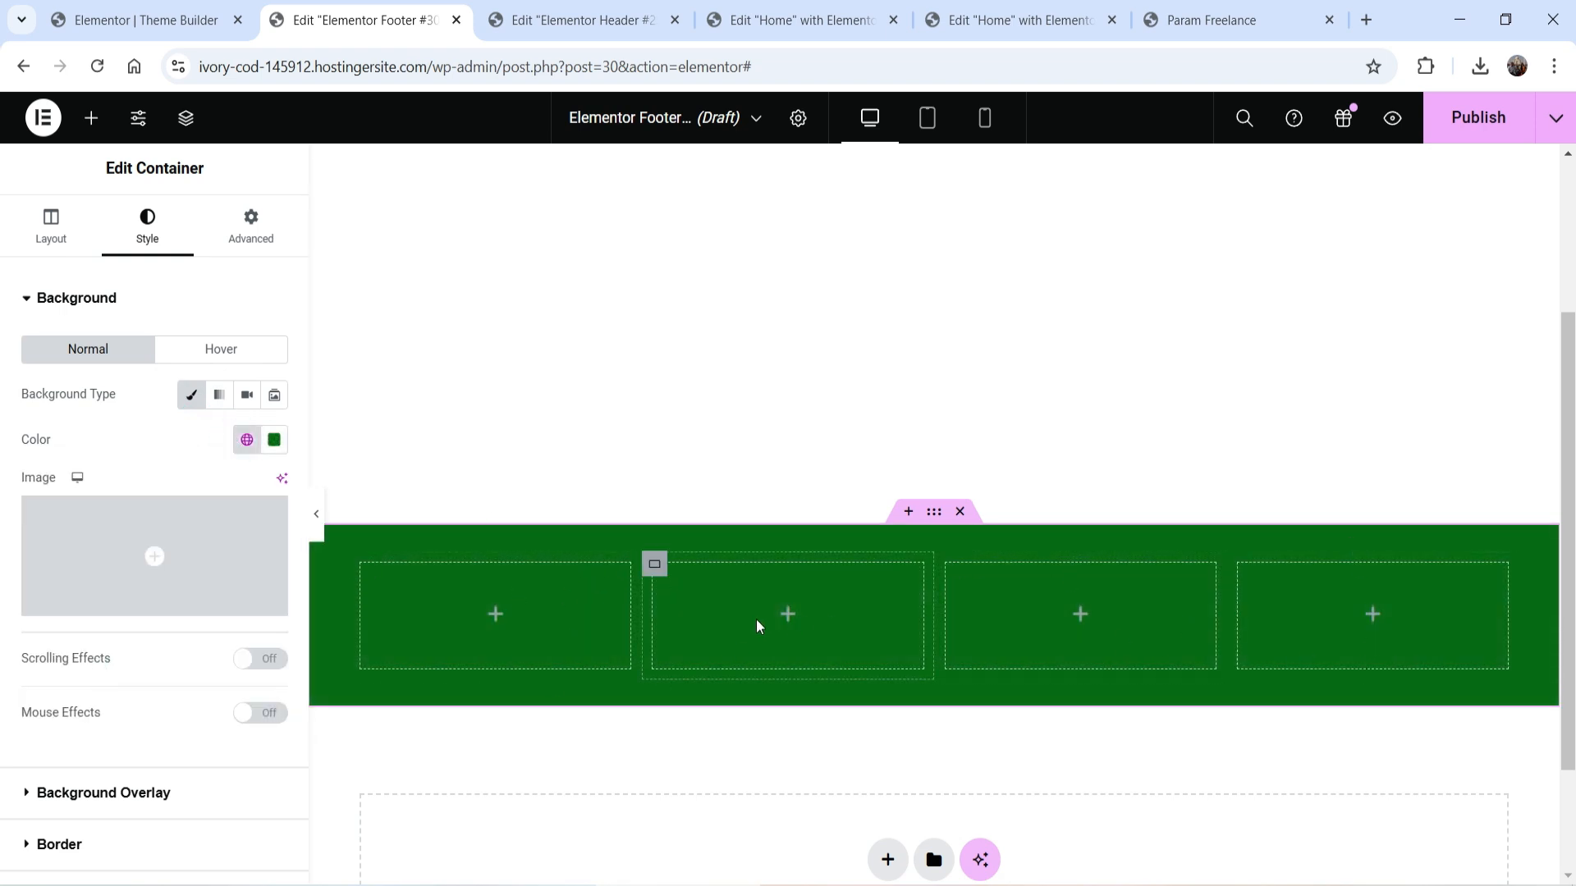
Step: Add an Icon List widget to the second column of the footer container
{"action": "left_click", "coordinate": [789, 617]}
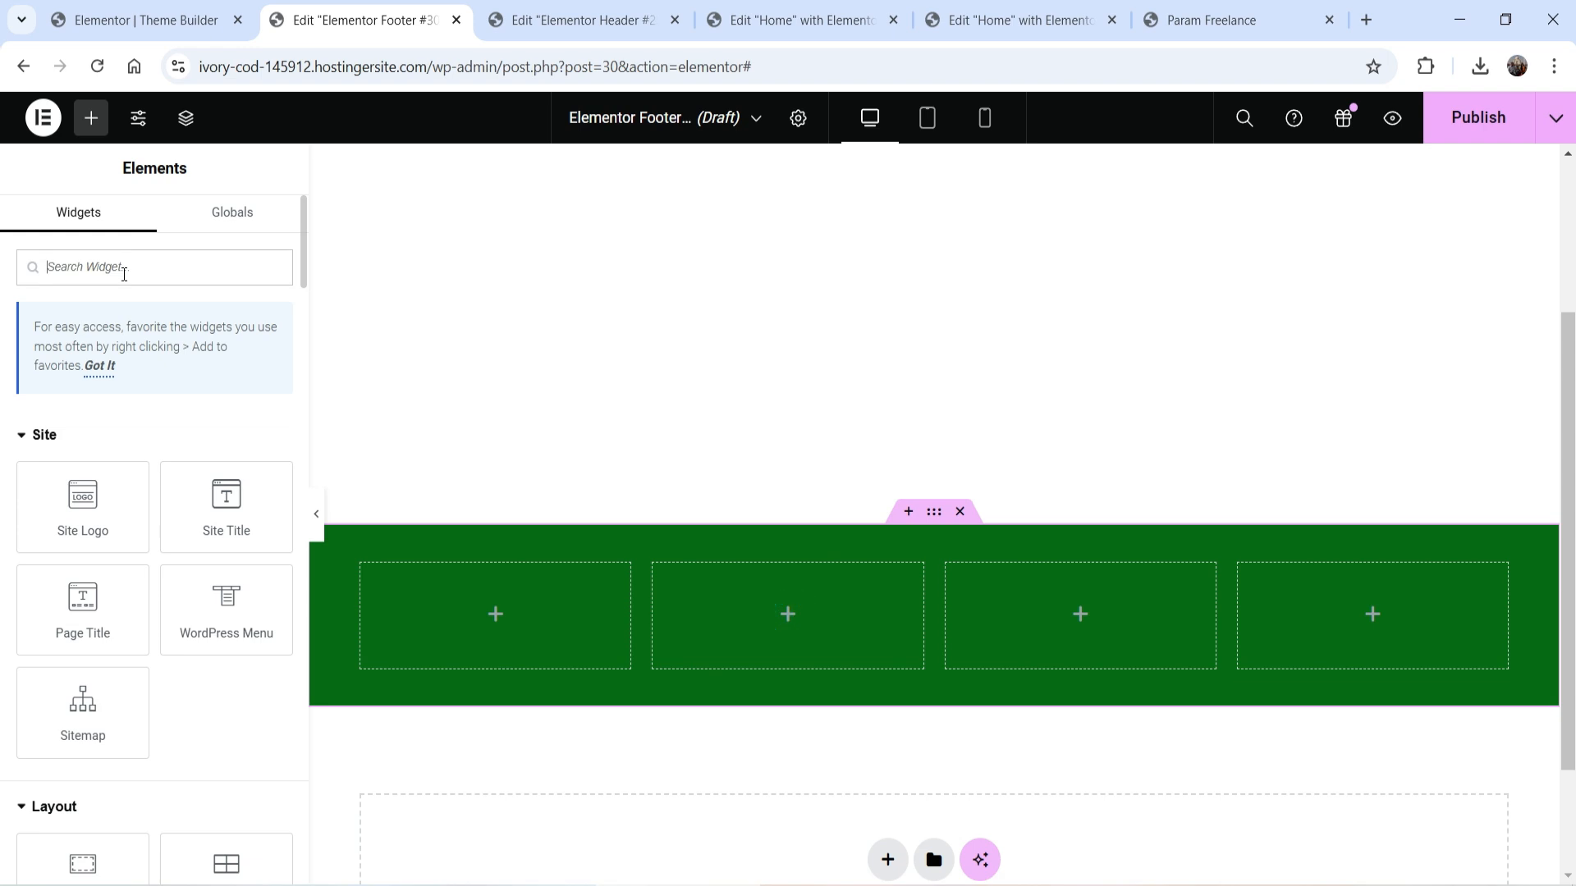
{"action": "type", "text": "icon"}
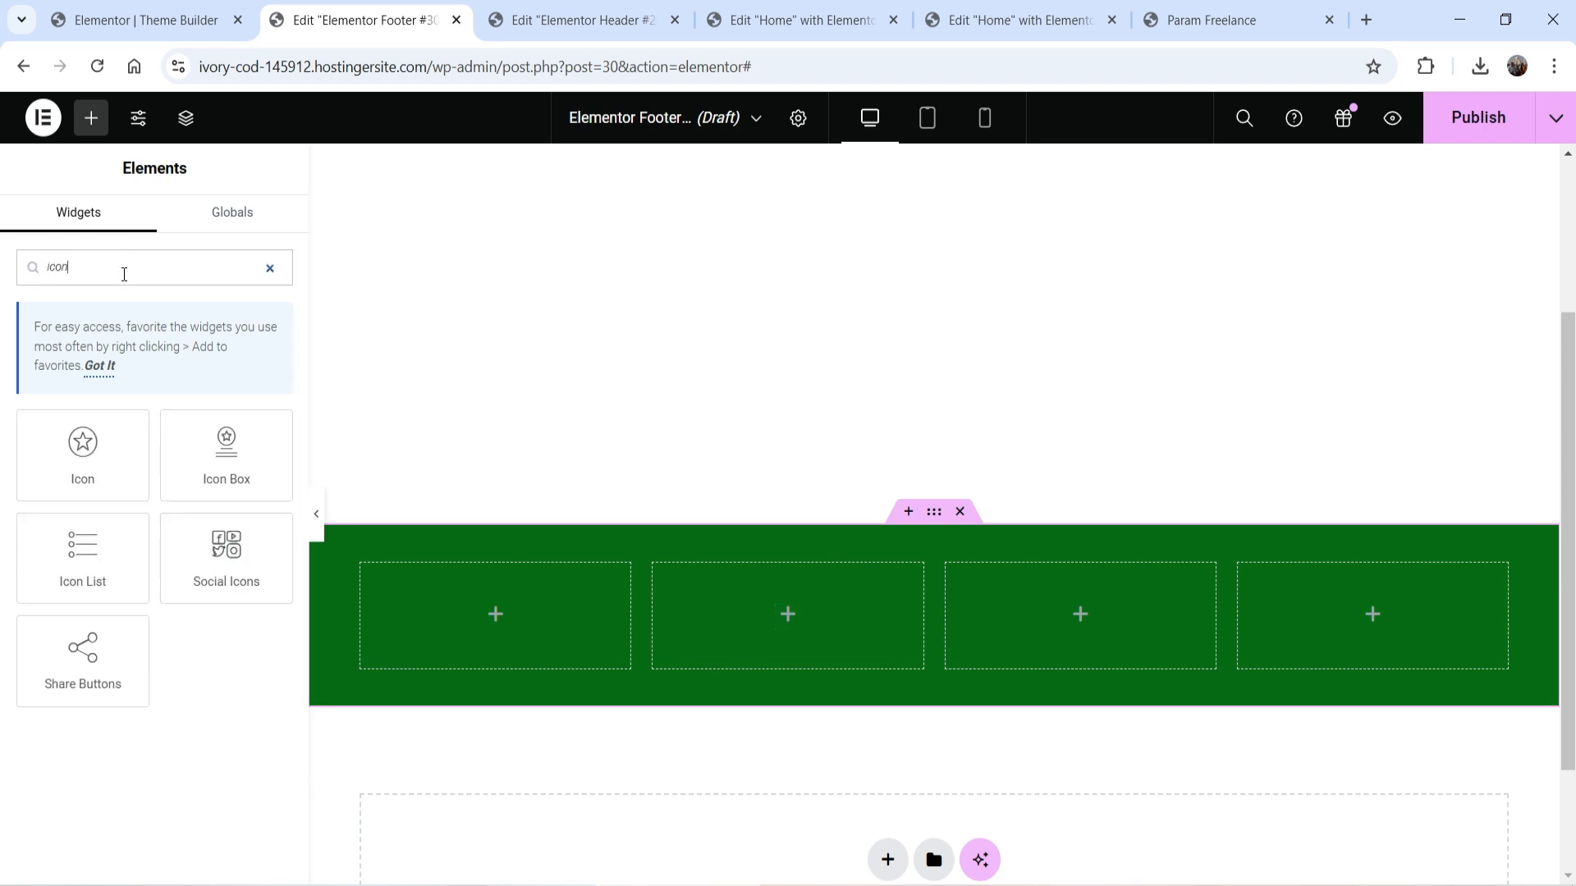
{"action": "left_click_drag", "start_coordinate": [82, 554], "coordinate": [773, 598]}
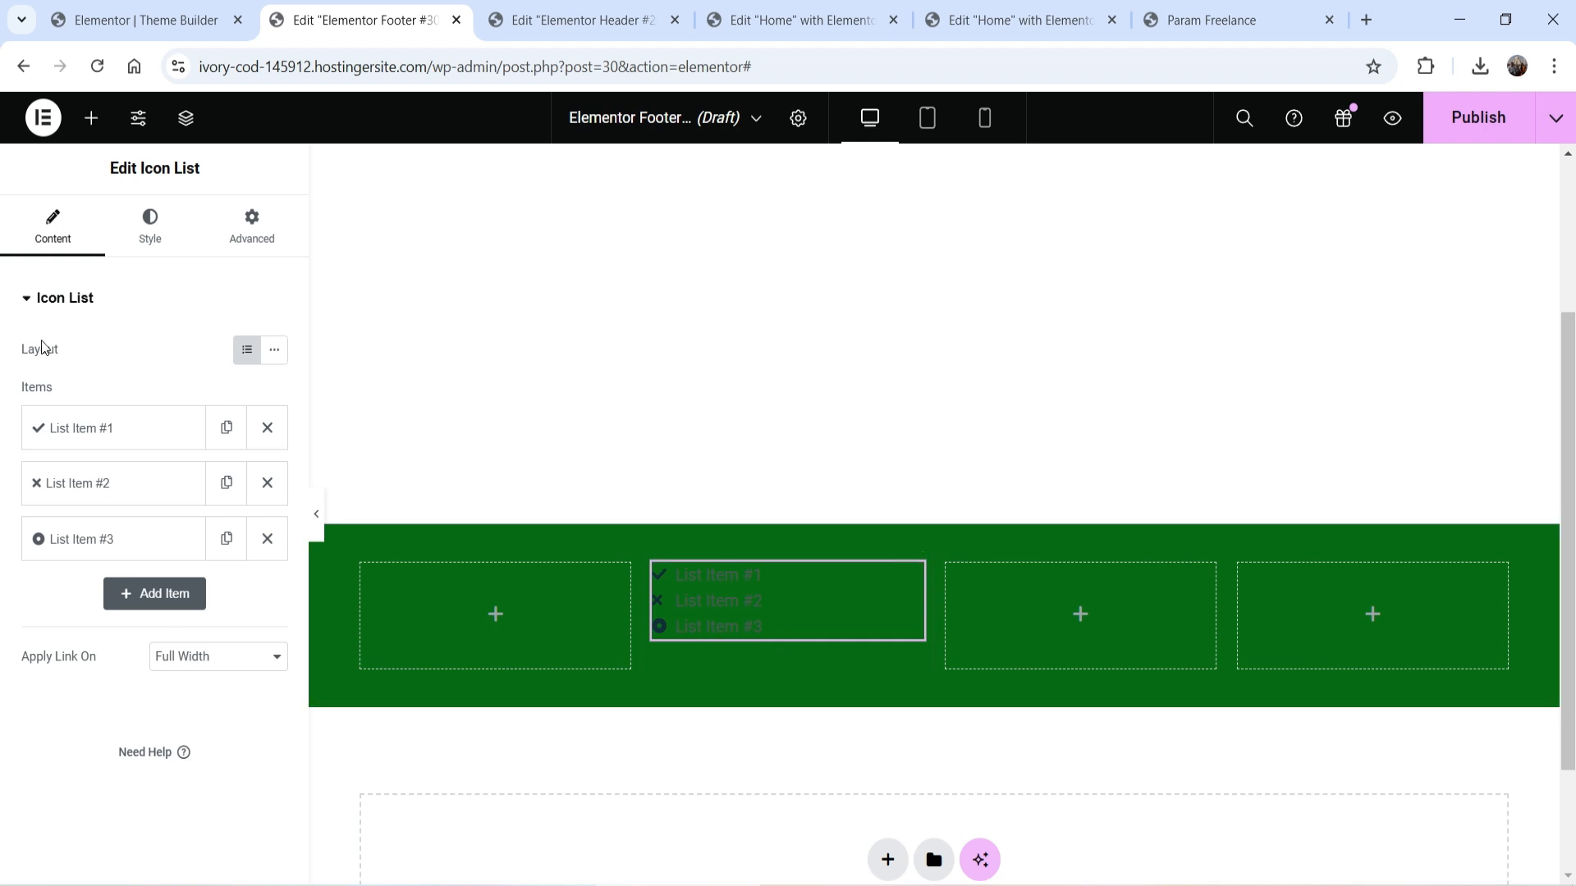
Step: Set both the icon color and the text color of the Icon List to the global white
{"action": "left_click", "coordinate": [150, 240]}
{"action": "left_click", "coordinate": [96, 557]}
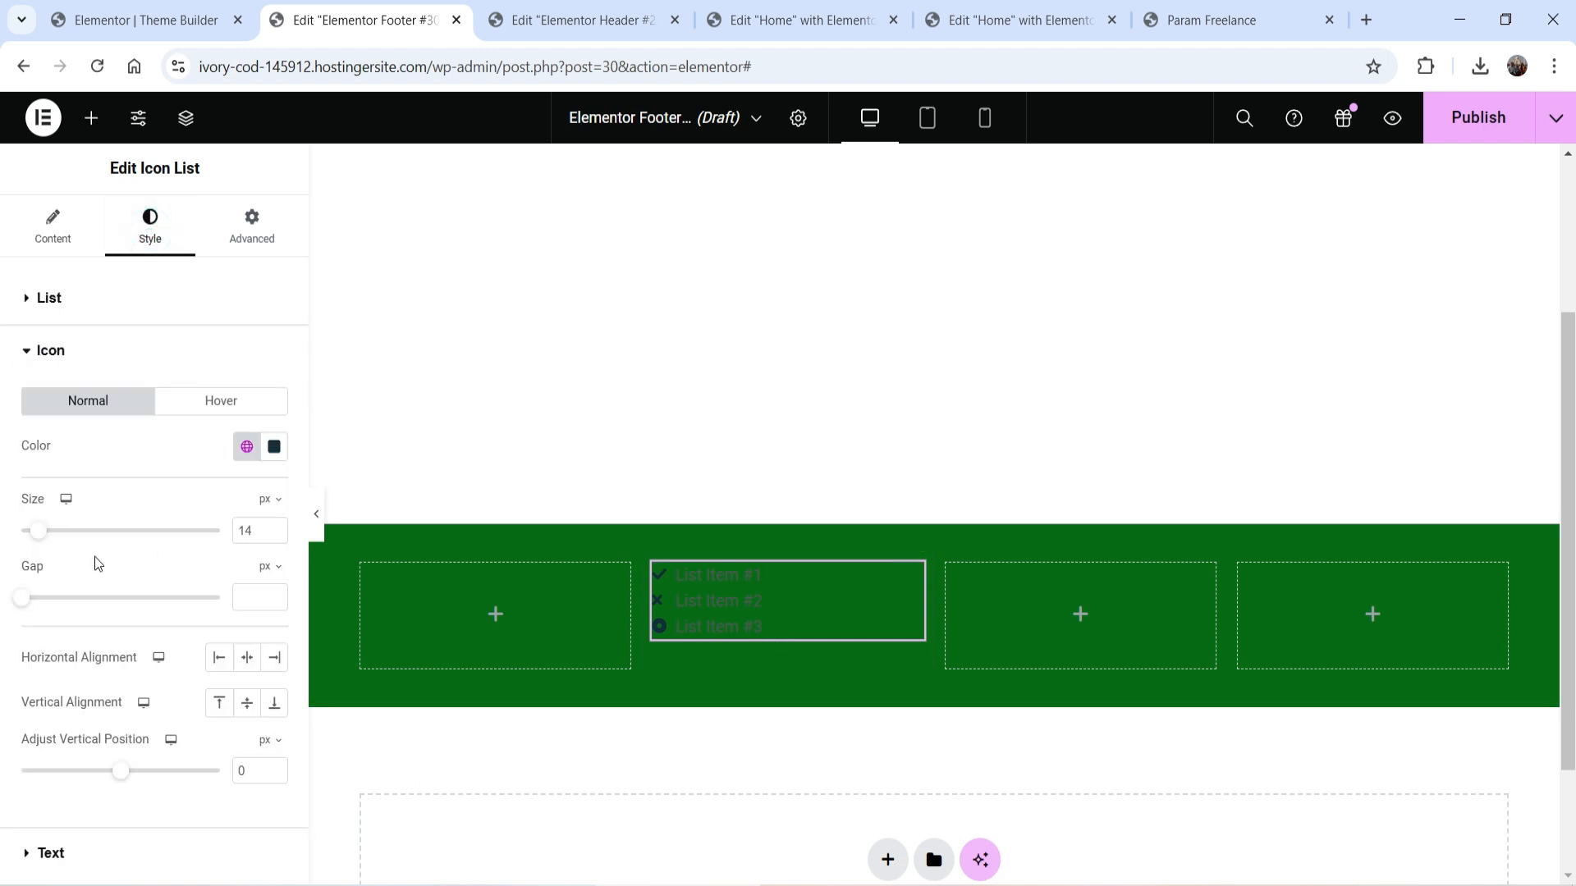
{"action": "left_click", "coordinate": [234, 452]}
{"action": "left_click", "coordinate": [105, 712]}
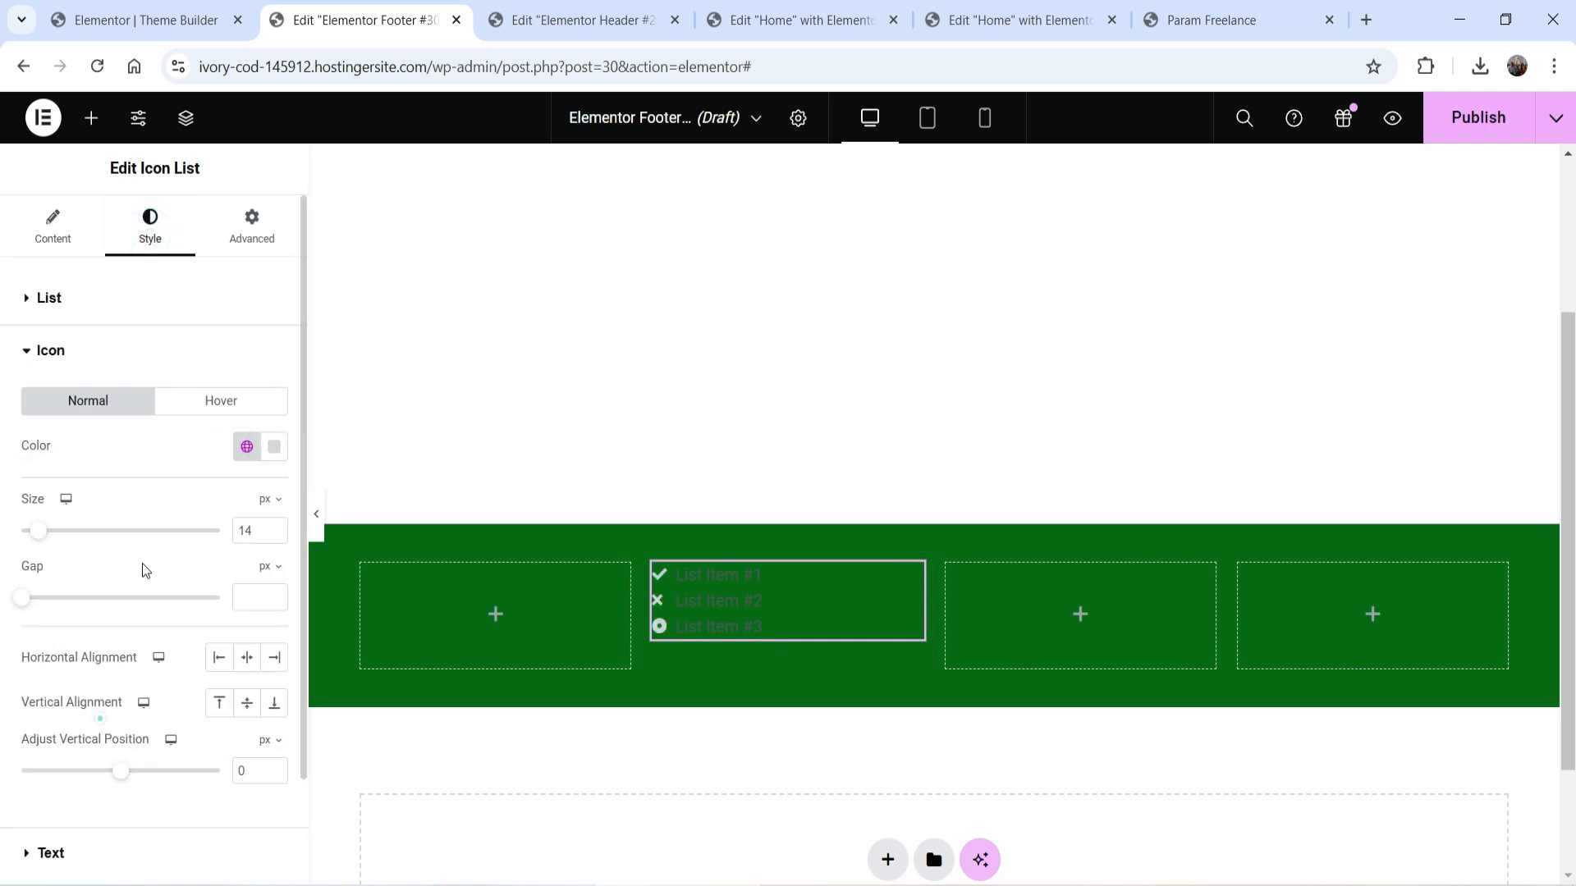
{"action": "scroll", "coordinate": [141, 563], "scroll_direction": "down", "scroll_amount": 2}
{"action": "left_click", "coordinate": [97, 724]}
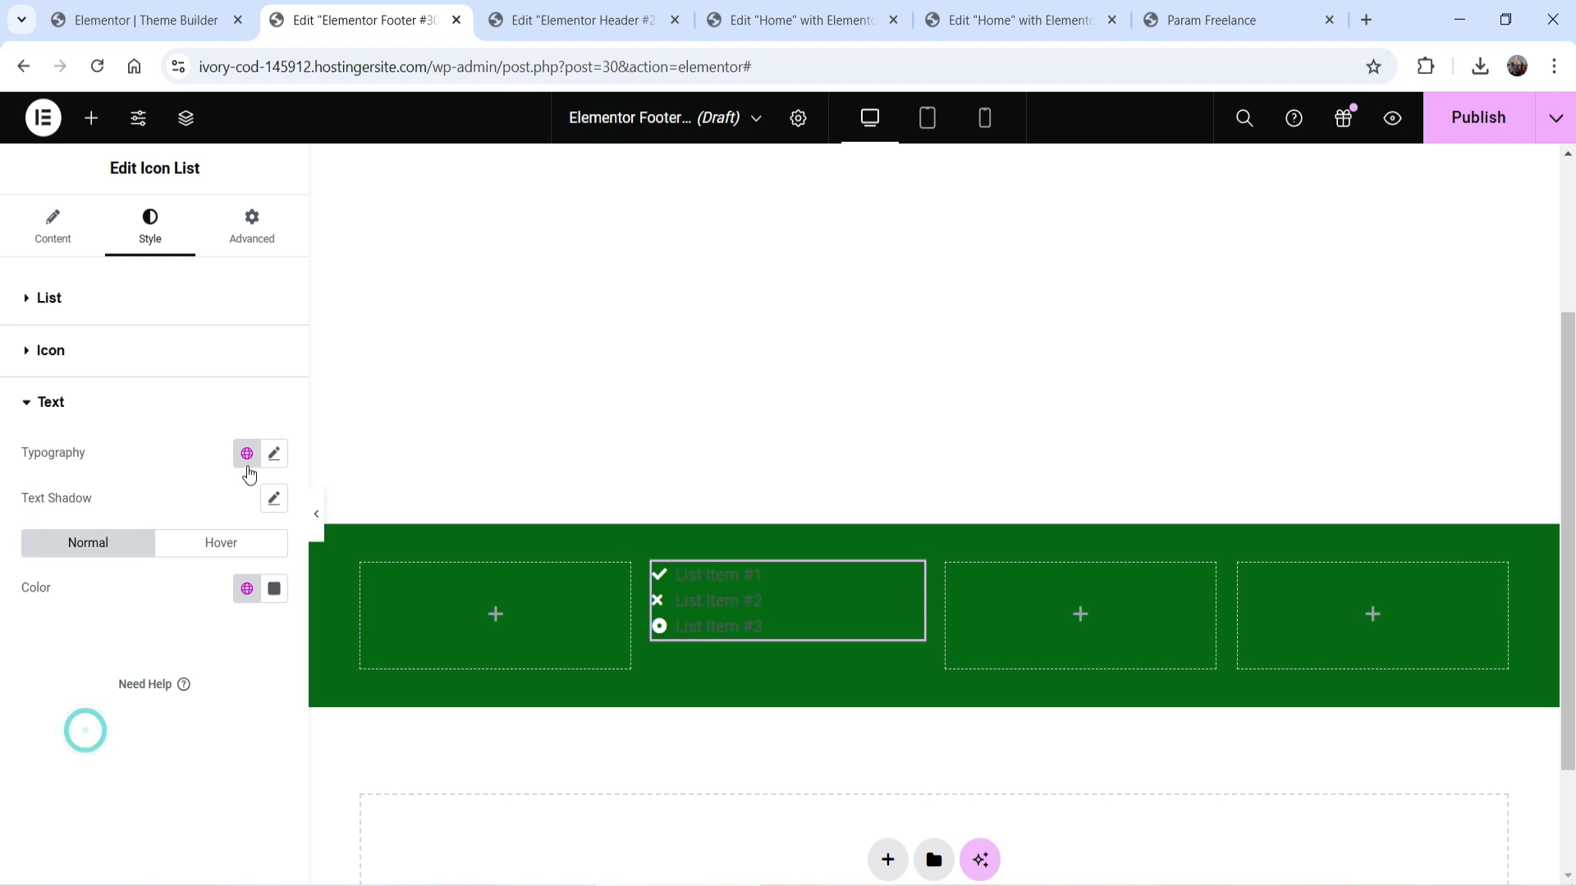
{"action": "left_click", "coordinate": [246, 588]}
{"action": "left_click", "coordinate": [72, 539]}
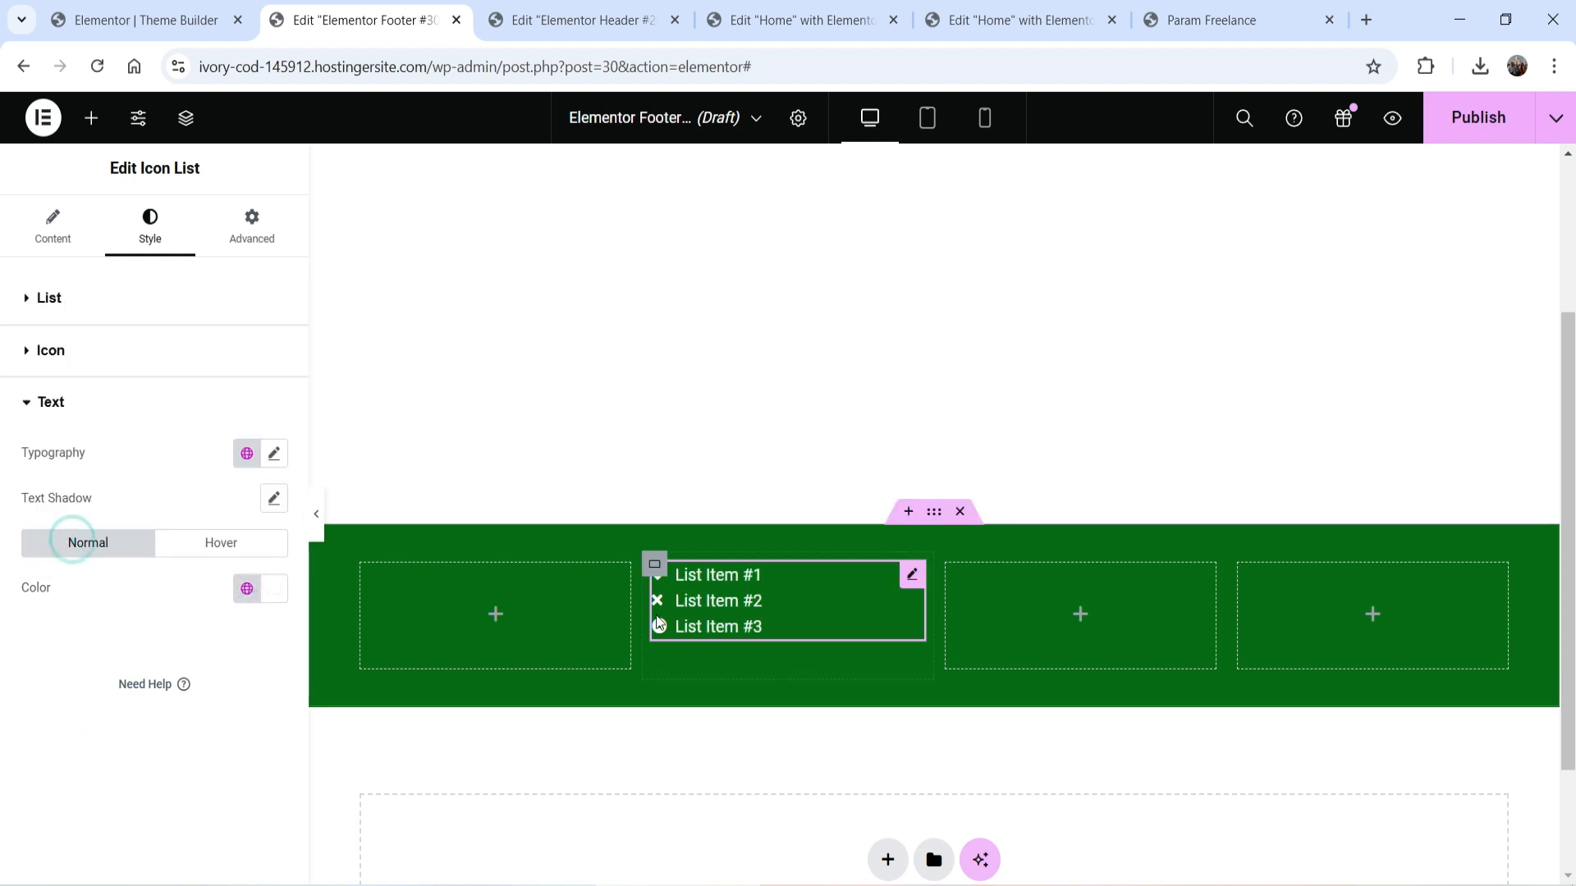
Step: Add a Form widget to the fourth column of the footer container
{"action": "left_click", "coordinate": [1371, 615]}
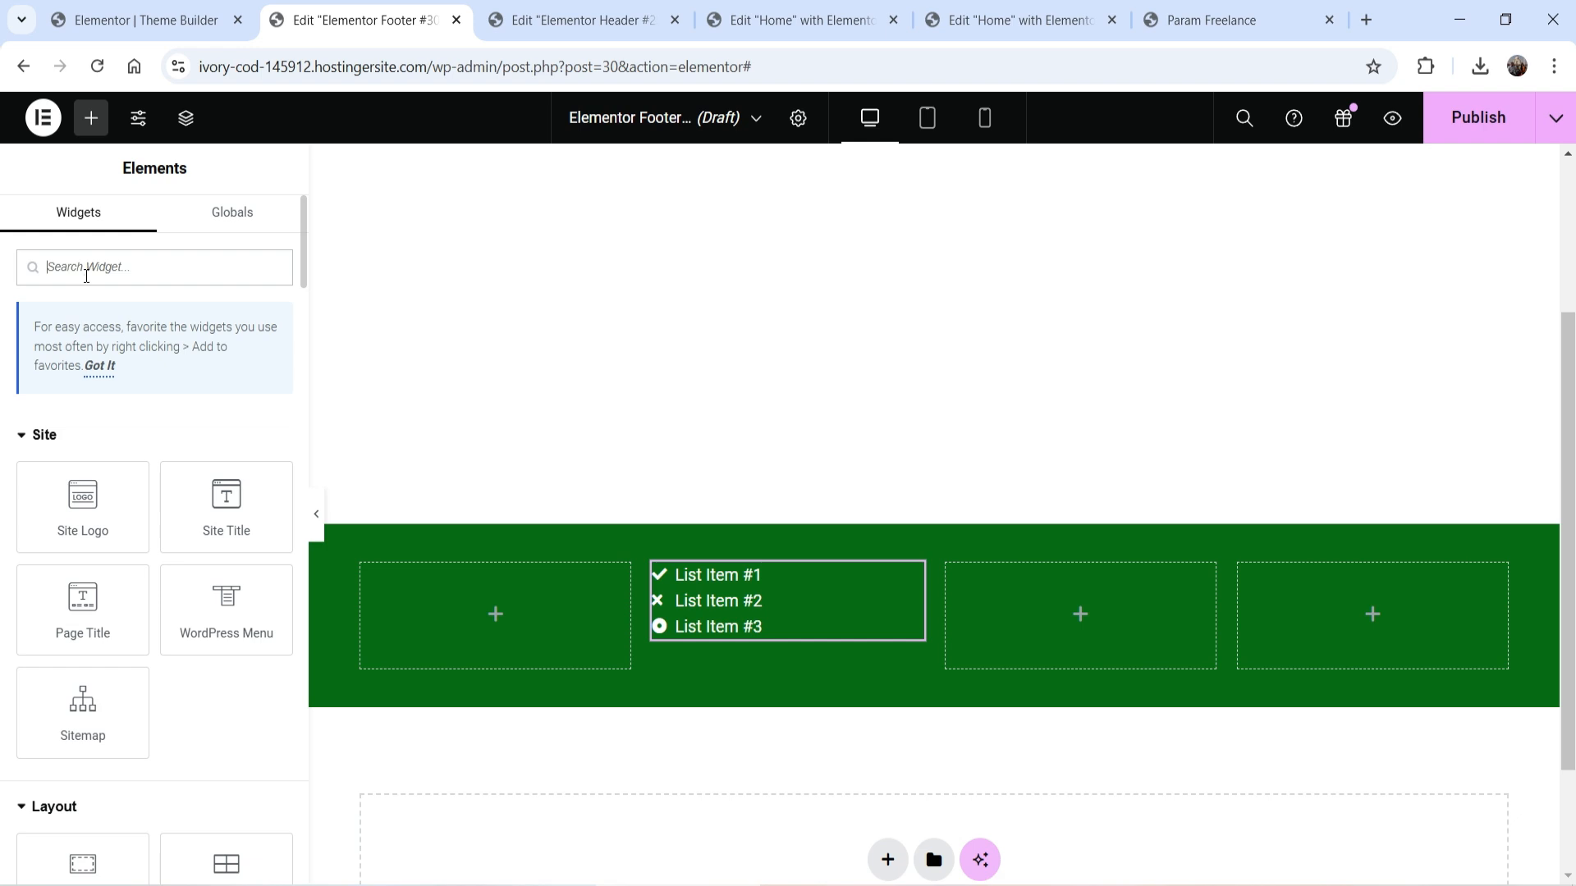
{"action": "type", "text": "form"}
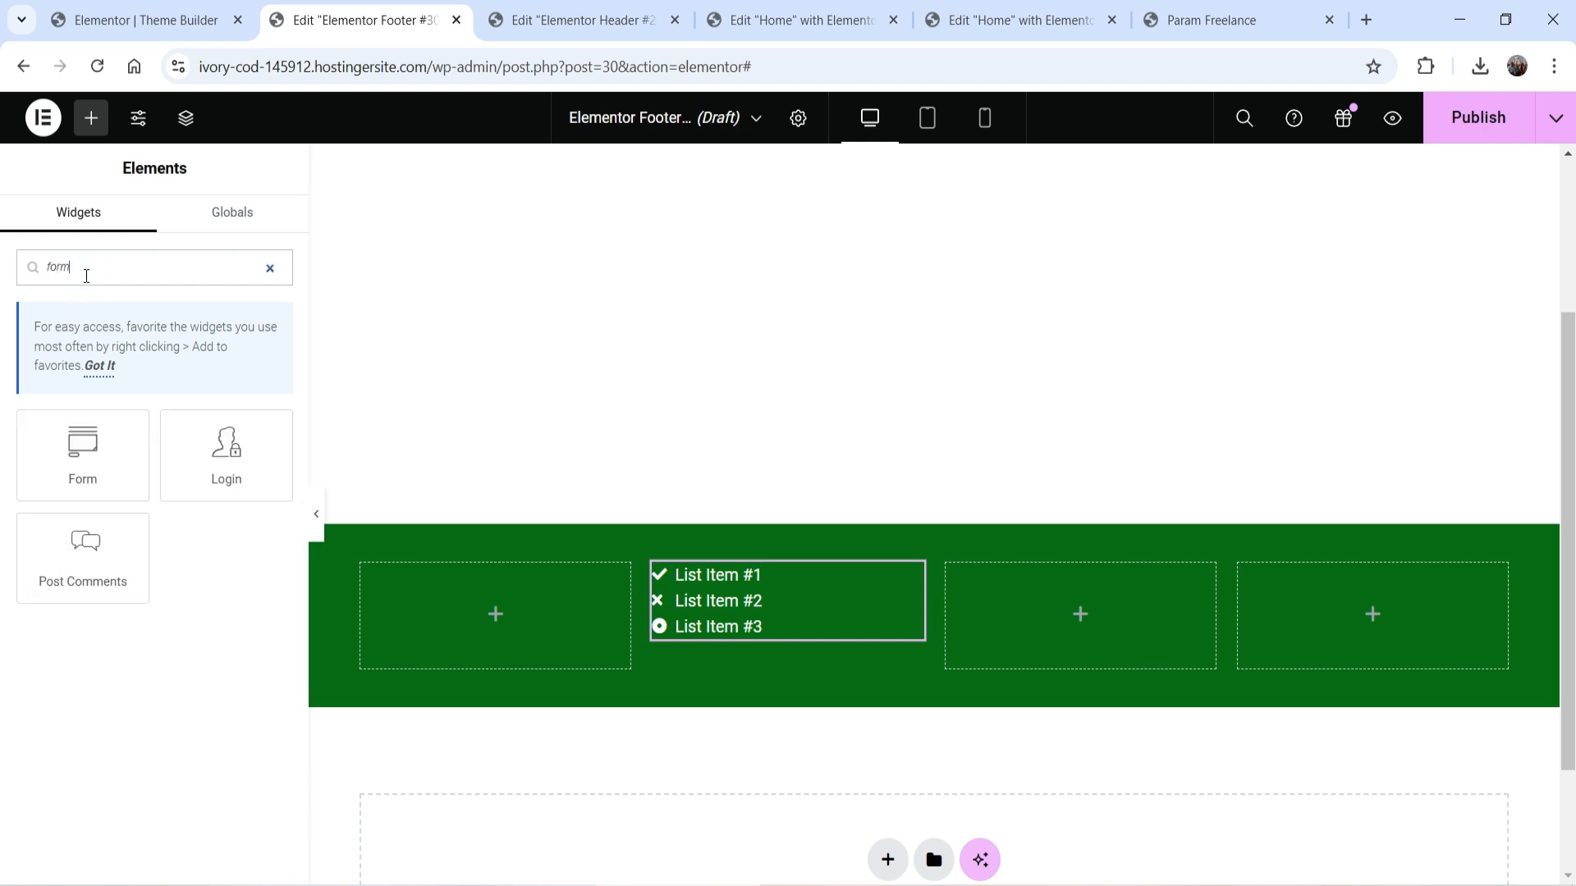
{"action": "left_click_drag", "start_coordinate": [82, 456], "coordinate": [1441, 688]}
{"action": "scroll", "coordinate": [1537, 598], "scroll_direction": "down", "scroll_amount": 4}
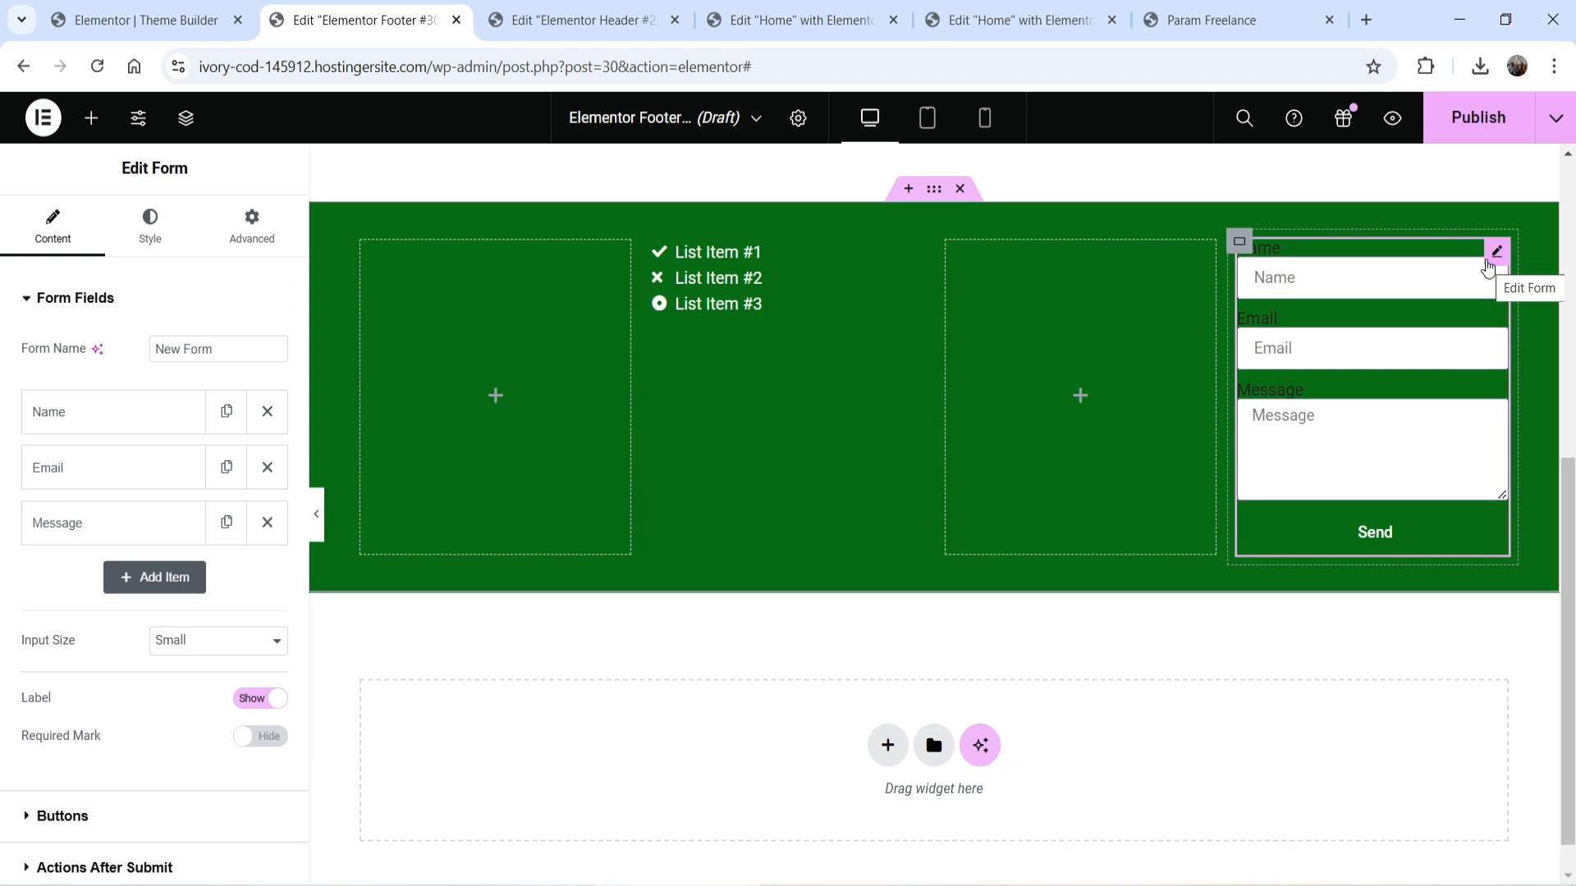
Step: Browse the full widget library, from the Site and Layout groups down to the expanded WordPress group
{"action": "left_click", "coordinate": [91, 118]}
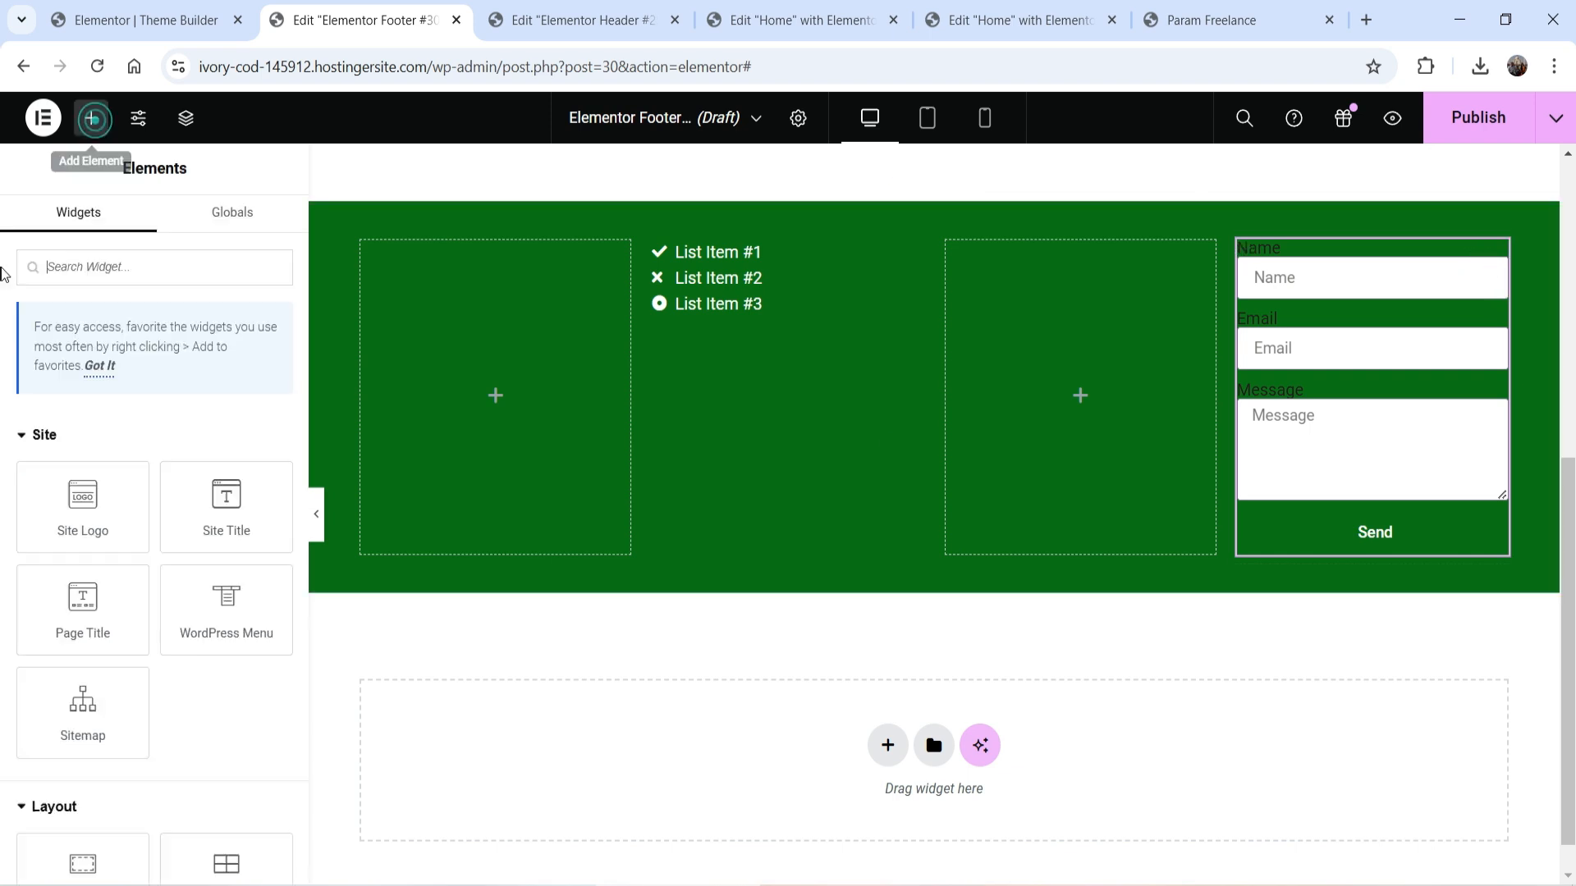
{"action": "scroll", "coordinate": [156, 426], "scroll_direction": "down", "scroll_amount": 3}
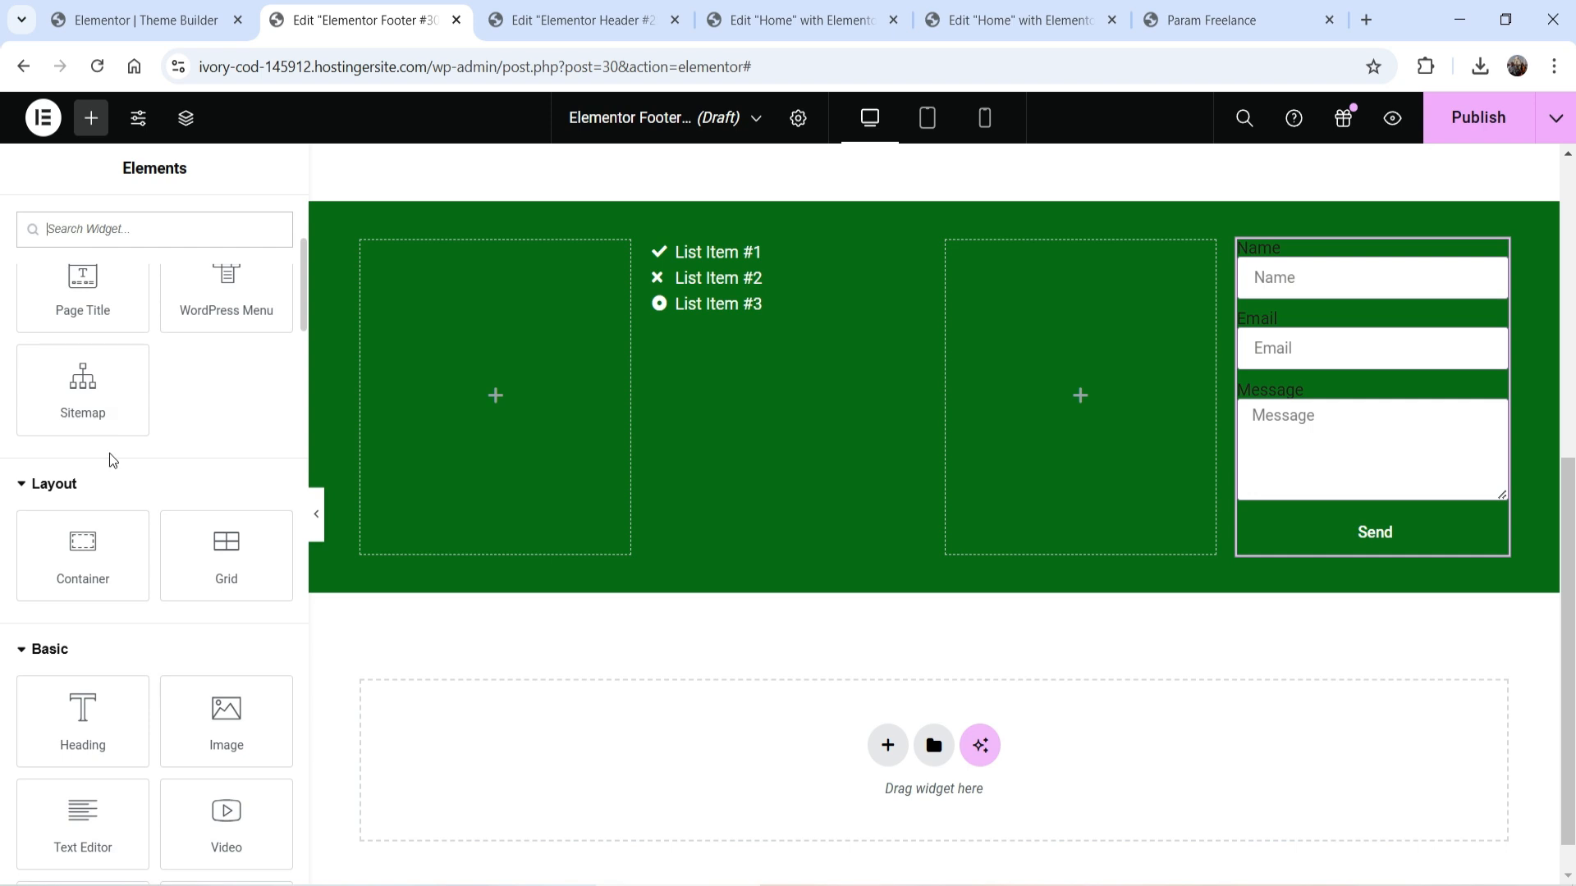
{"action": "scroll", "coordinate": [112, 458], "scroll_direction": "down", "scroll_amount": 5}
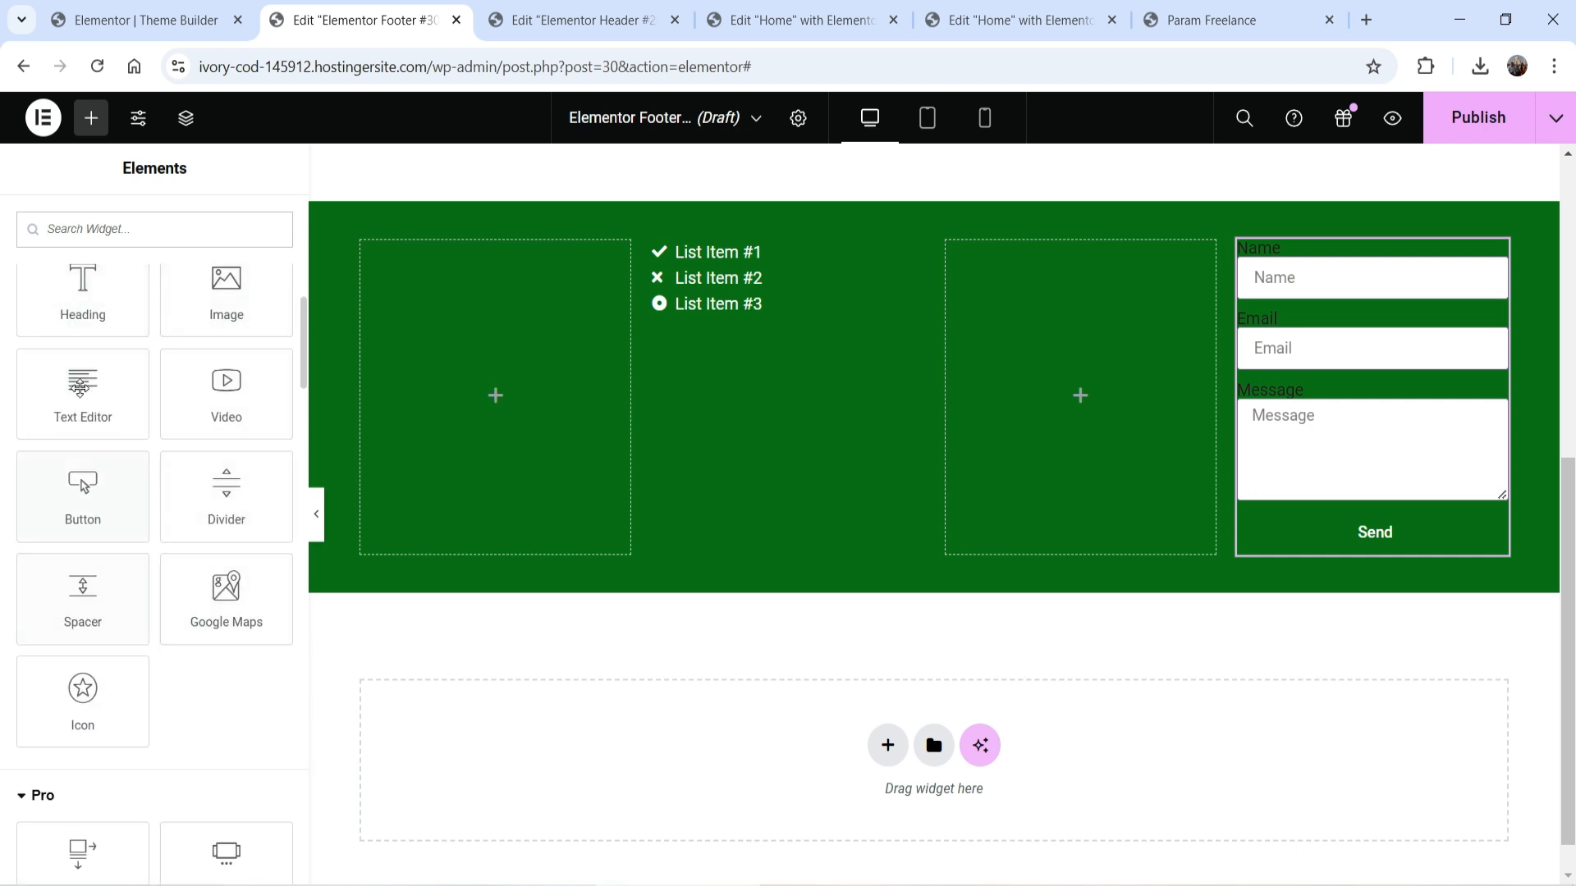
{"action": "scroll", "coordinate": [176, 394], "scroll_direction": "down", "scroll_amount": 3}
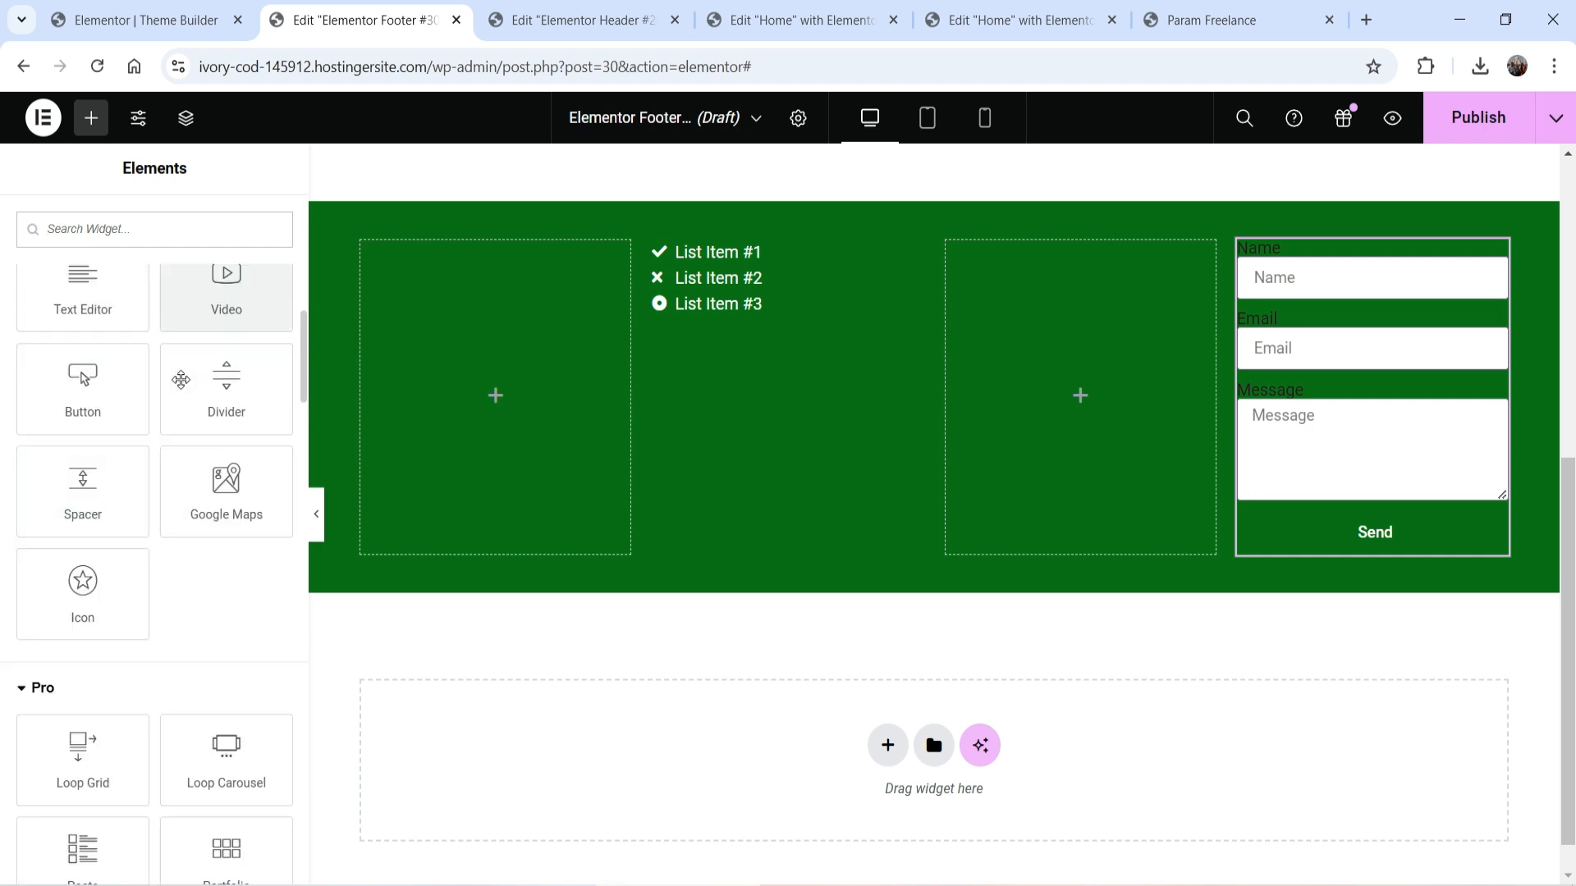
{"action": "scroll", "coordinate": [182, 390], "scroll_direction": "down", "scroll_amount": 2}
{"action": "scroll", "coordinate": [83, 435], "scroll_direction": "down", "scroll_amount": 2}
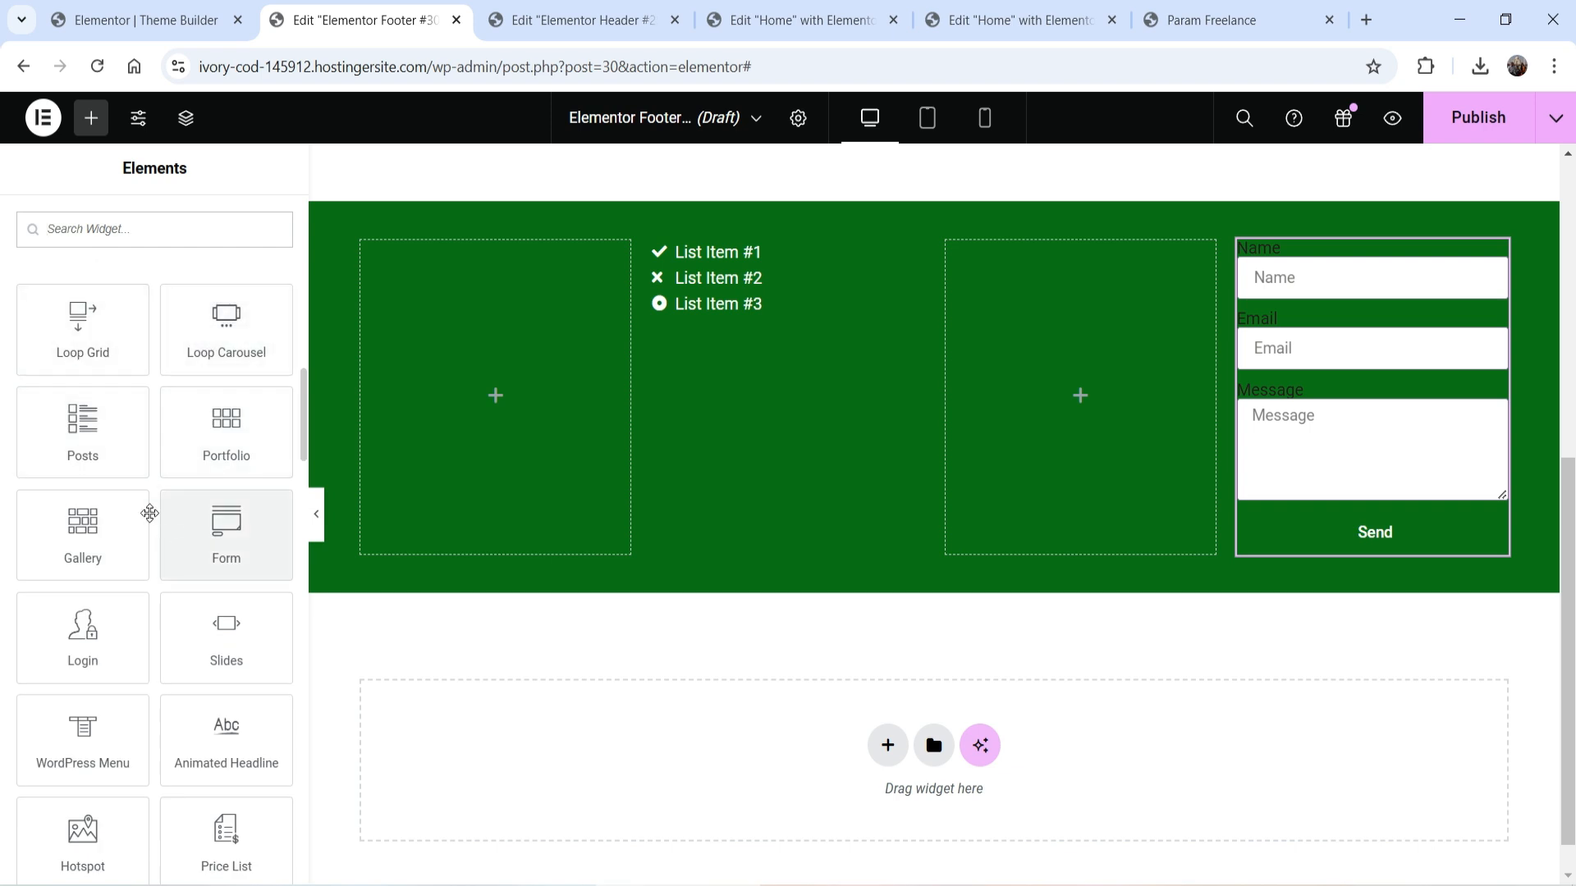
{"action": "scroll", "coordinate": [200, 367], "scroll_direction": "down", "scroll_amount": 2}
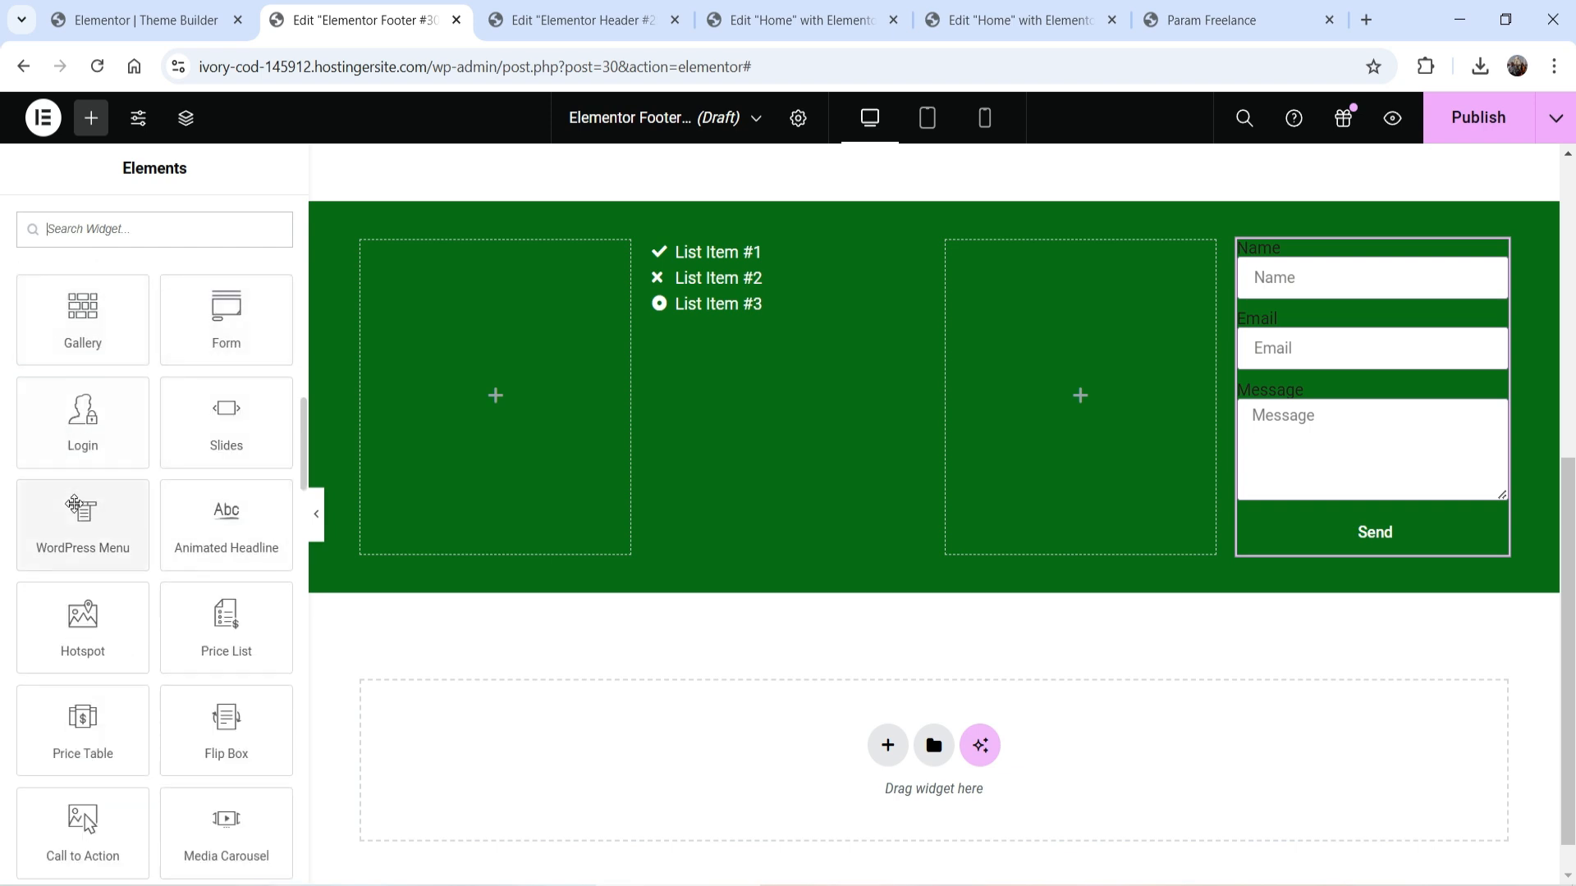
{"action": "scroll", "coordinate": [200, 446], "scroll_direction": "down", "scroll_amount": 3}
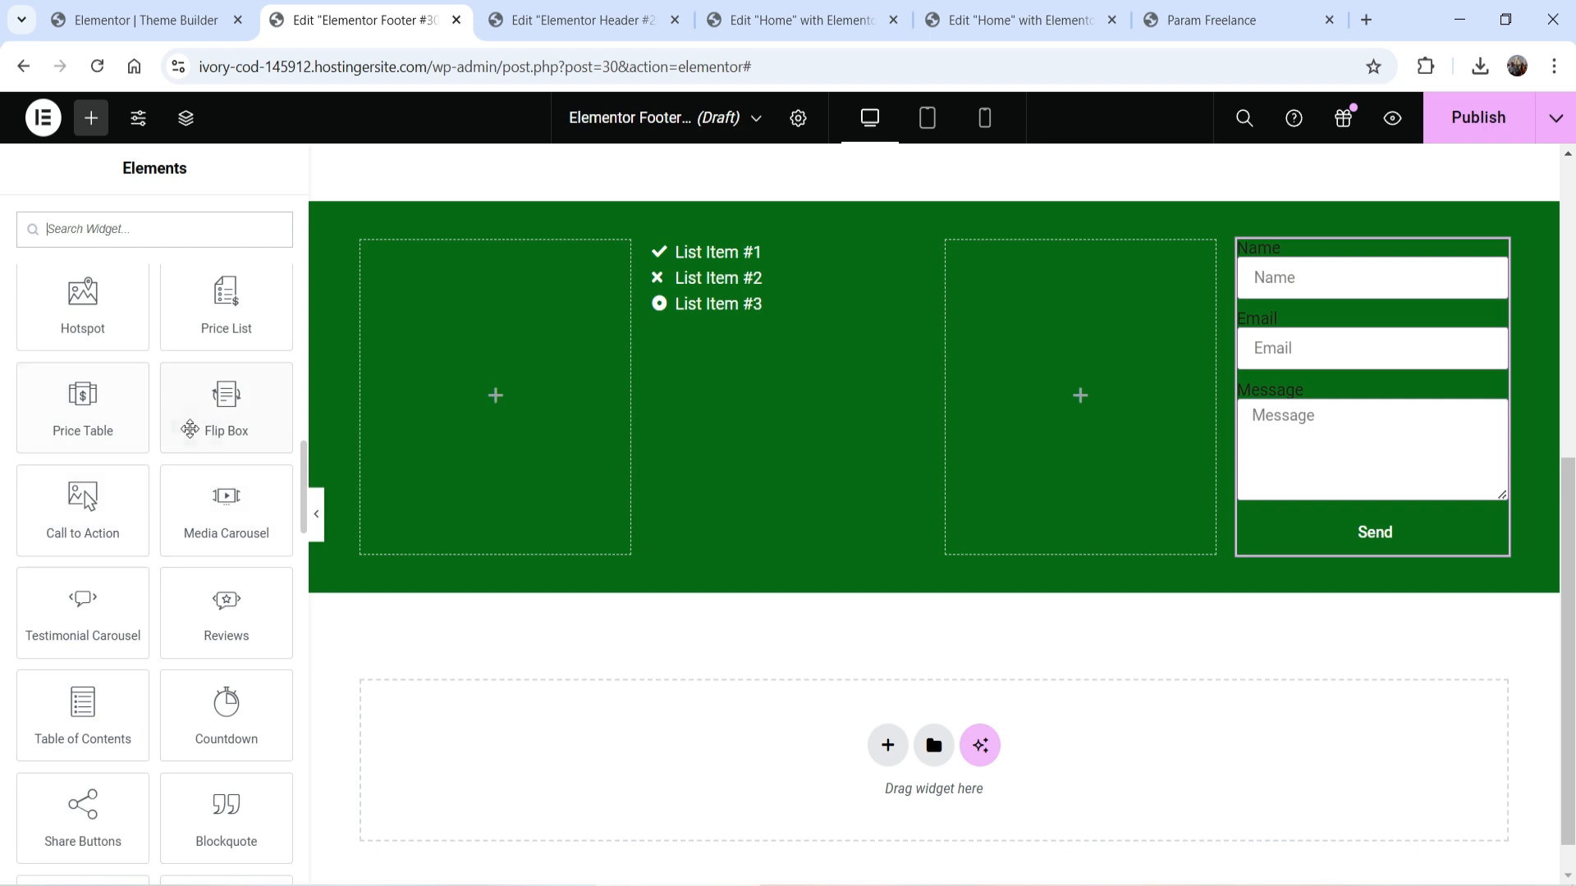
{"action": "scroll", "coordinate": [197, 429], "scroll_direction": "down", "scroll_amount": 3}
{"action": "scroll", "coordinate": [191, 429], "scroll_direction": "down", "scroll_amount": 8}
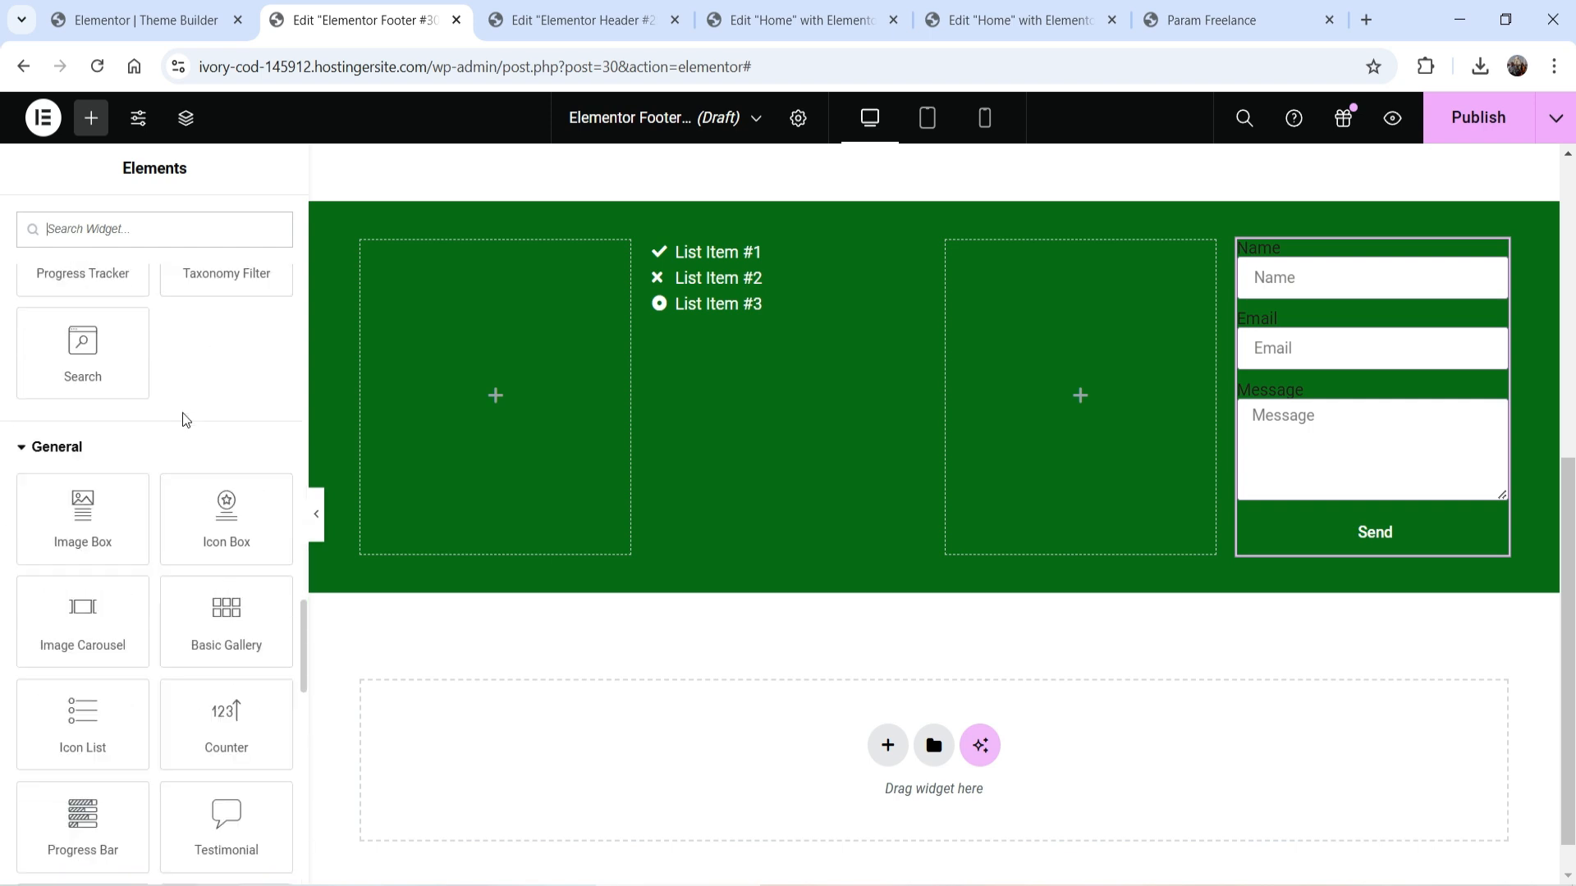
{"action": "scroll", "coordinate": [182, 408], "scroll_direction": "down", "scroll_amount": 3}
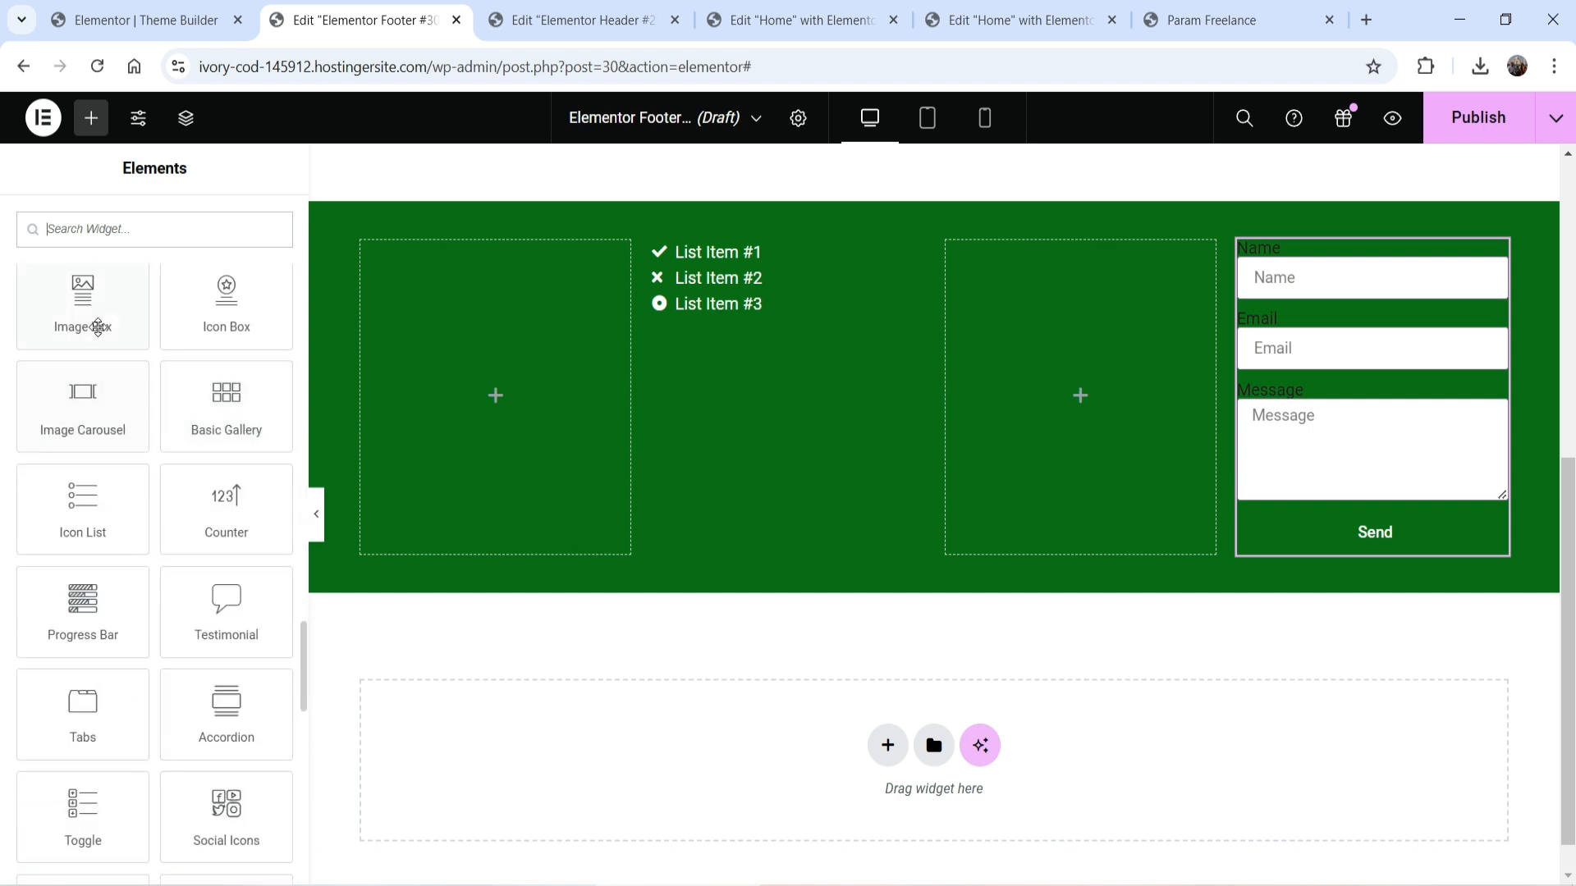
{"action": "scroll", "coordinate": [184, 538], "scroll_direction": "down", "scroll_amount": 10}
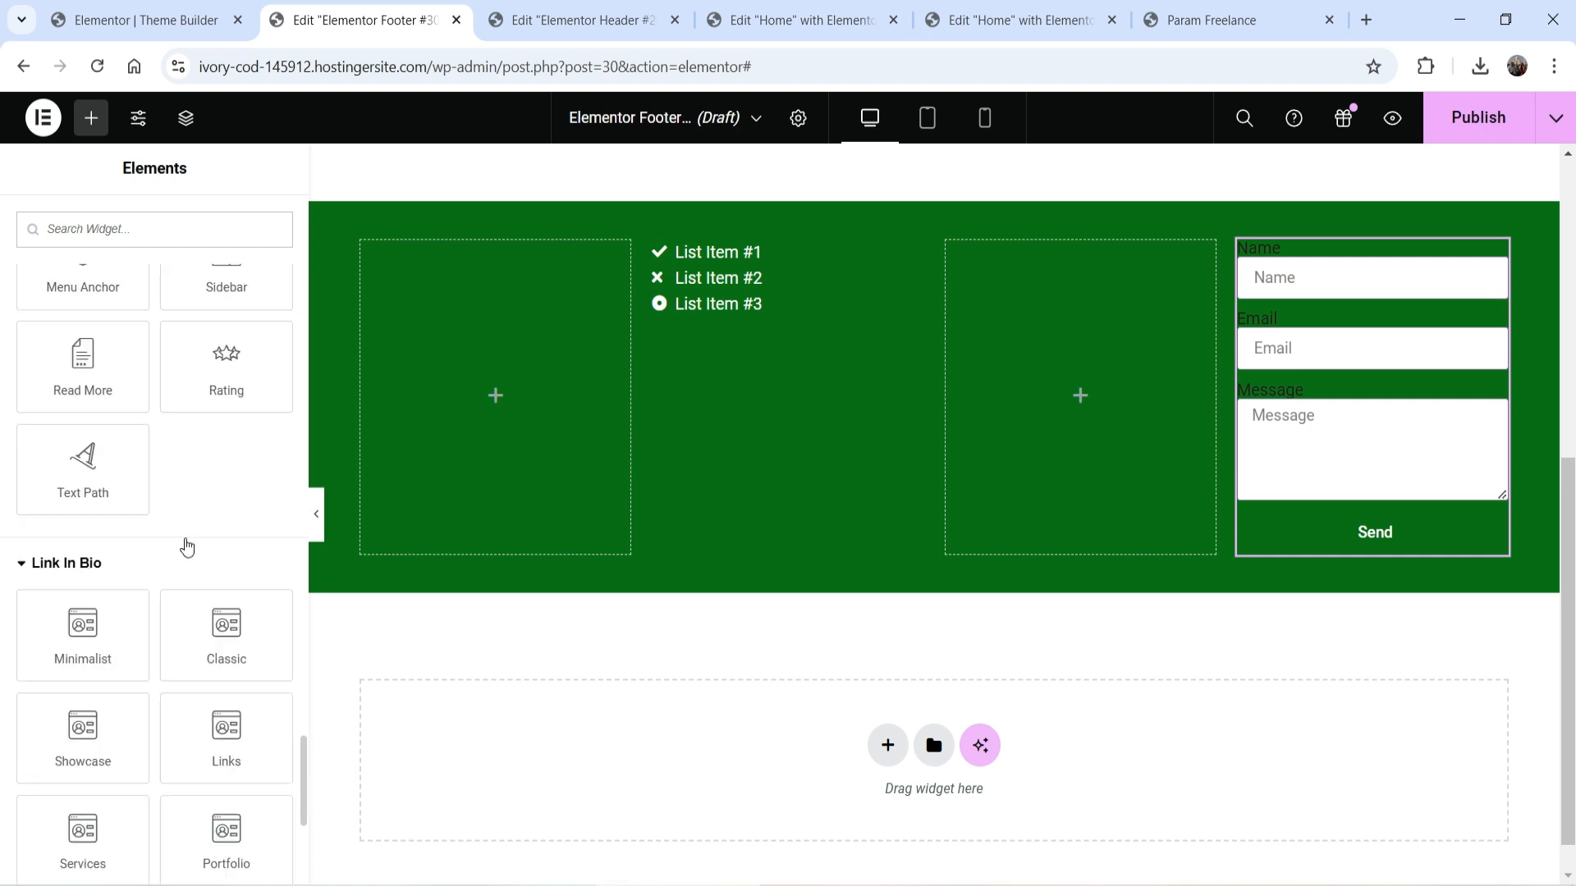
{"action": "scroll", "coordinate": [187, 548], "scroll_direction": "down", "scroll_amount": 3}
{"action": "scroll", "coordinate": [168, 480], "scroll_direction": "down", "scroll_amount": 3}
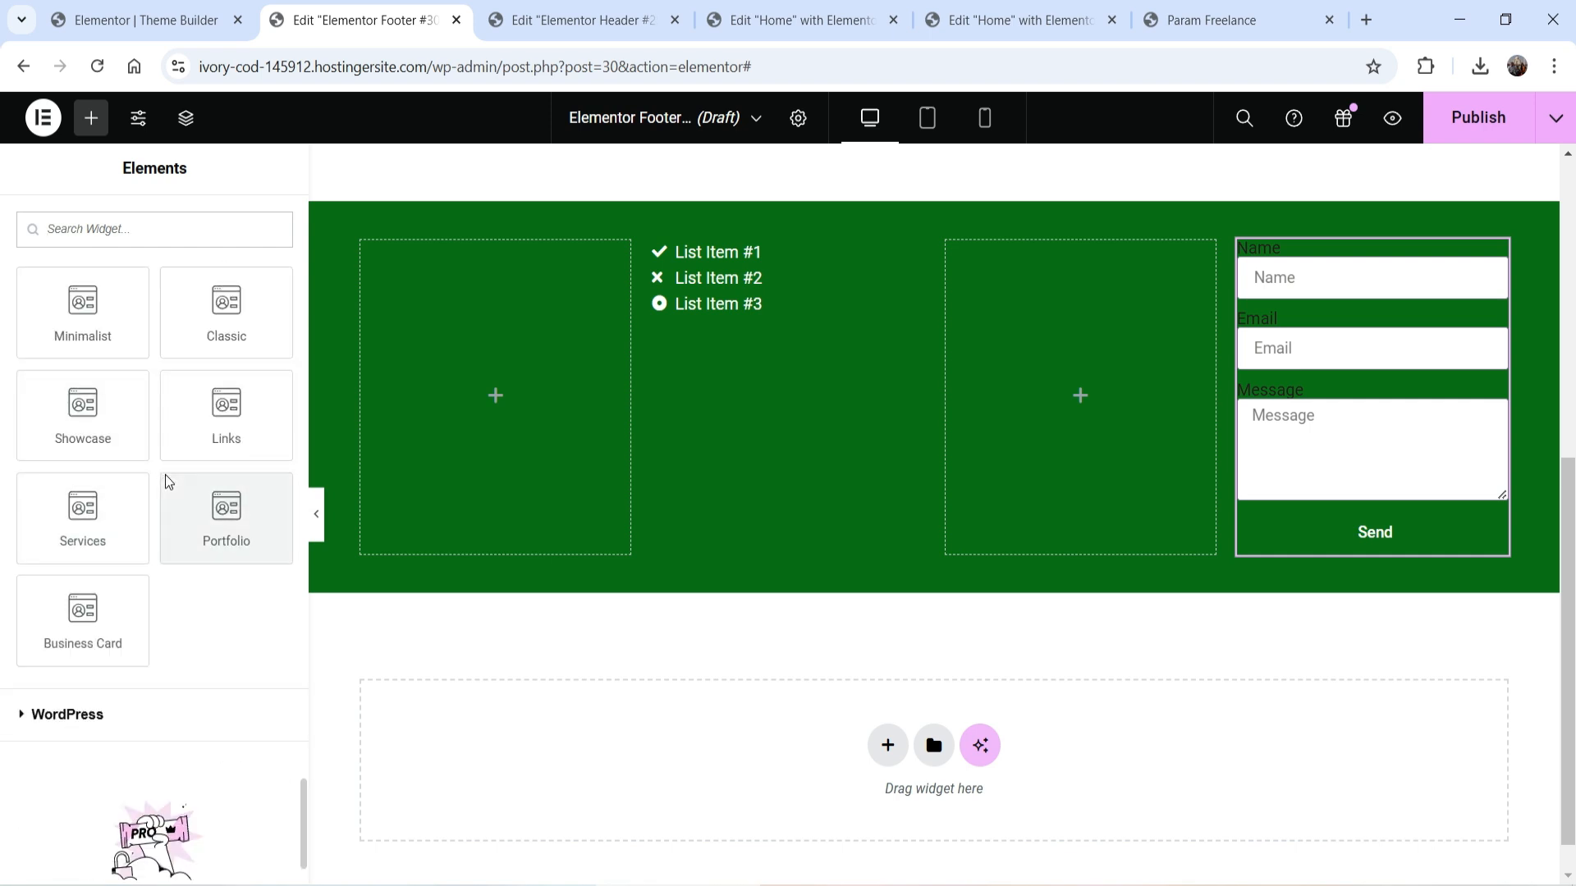
{"action": "left_click", "coordinate": [49, 603]}
{"action": "scroll", "coordinate": [164, 517], "scroll_direction": "down", "scroll_amount": 4}
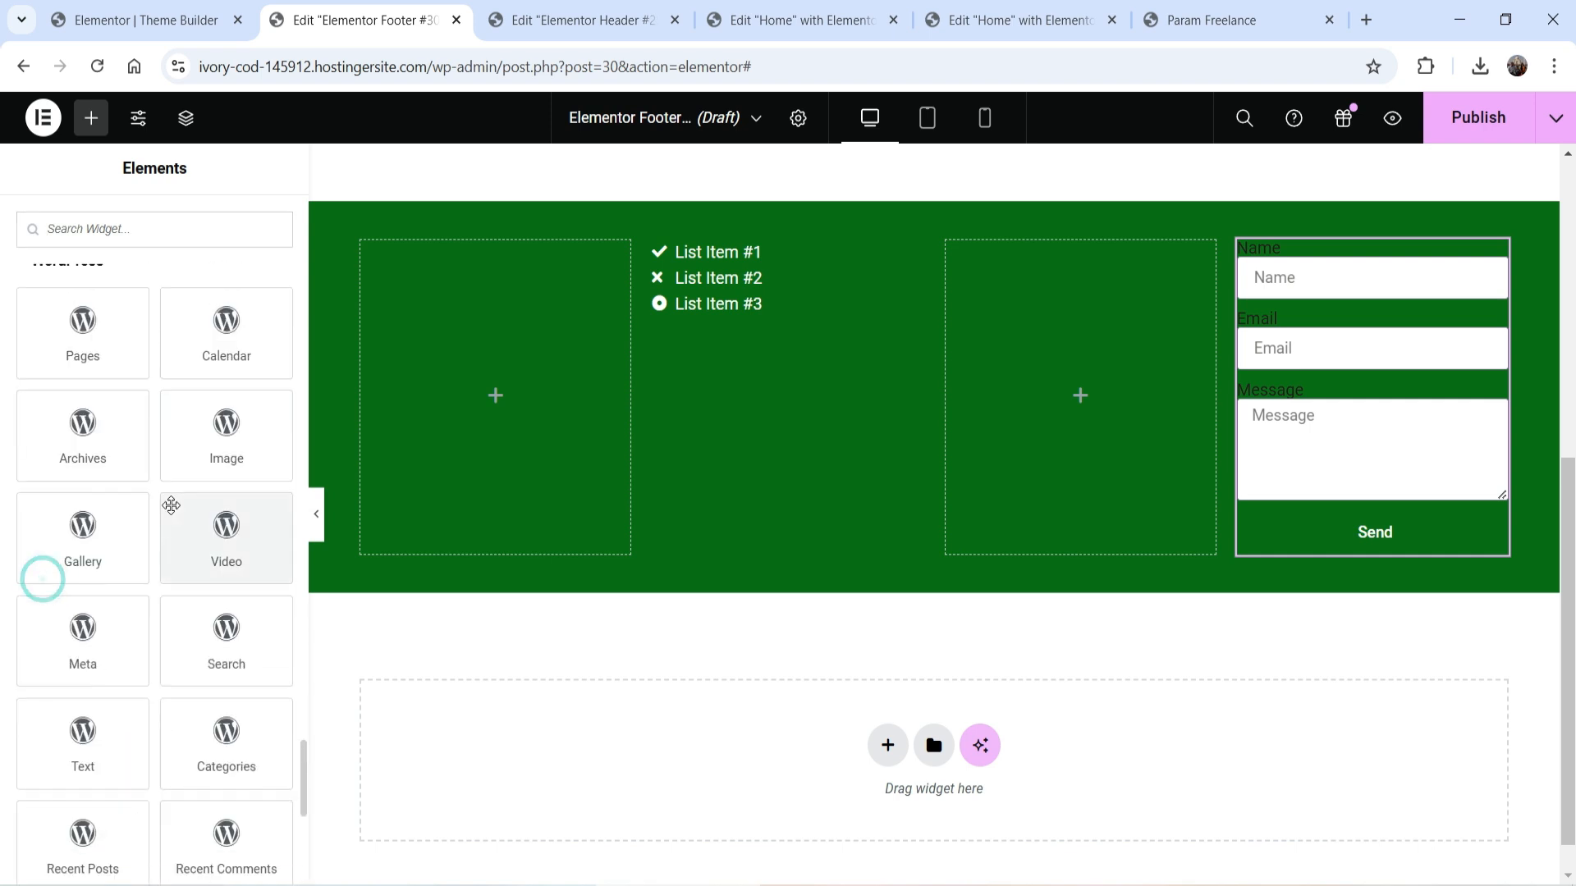
{"action": "scroll", "coordinate": [139, 504], "scroll_direction": "up", "scroll_amount": 10}
{"action": "scroll", "coordinate": [138, 503], "scroll_direction": "up", "scroll_amount": 15}
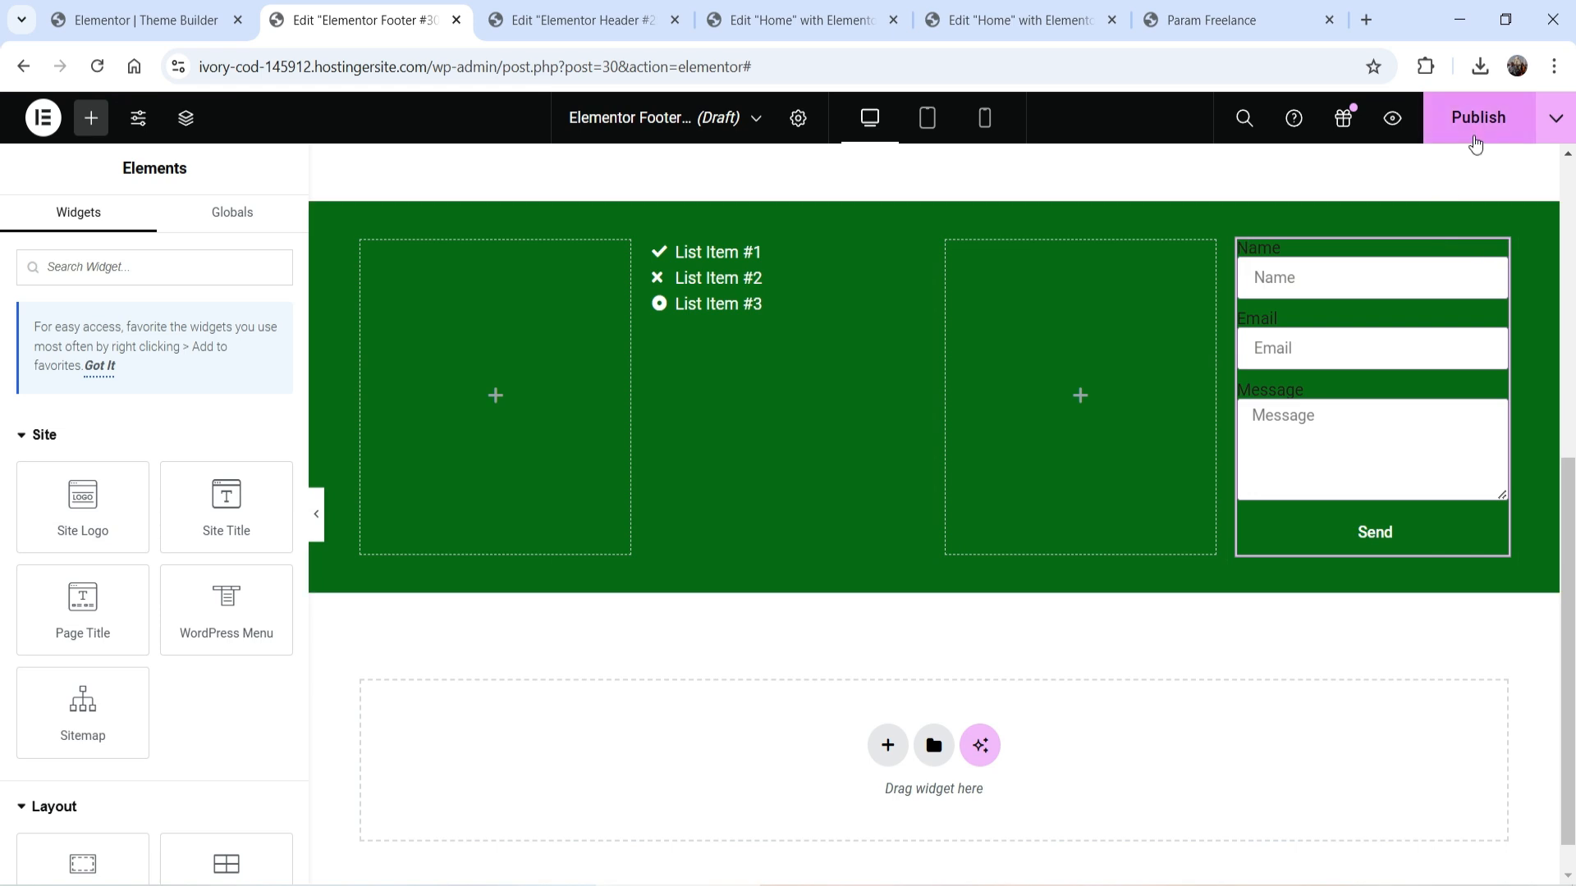
Step: Publish the footer template with a display condition that includes the Entire Site
{"action": "left_click", "coordinate": [1473, 136]}
{"action": "left_click", "coordinate": [802, 607]}
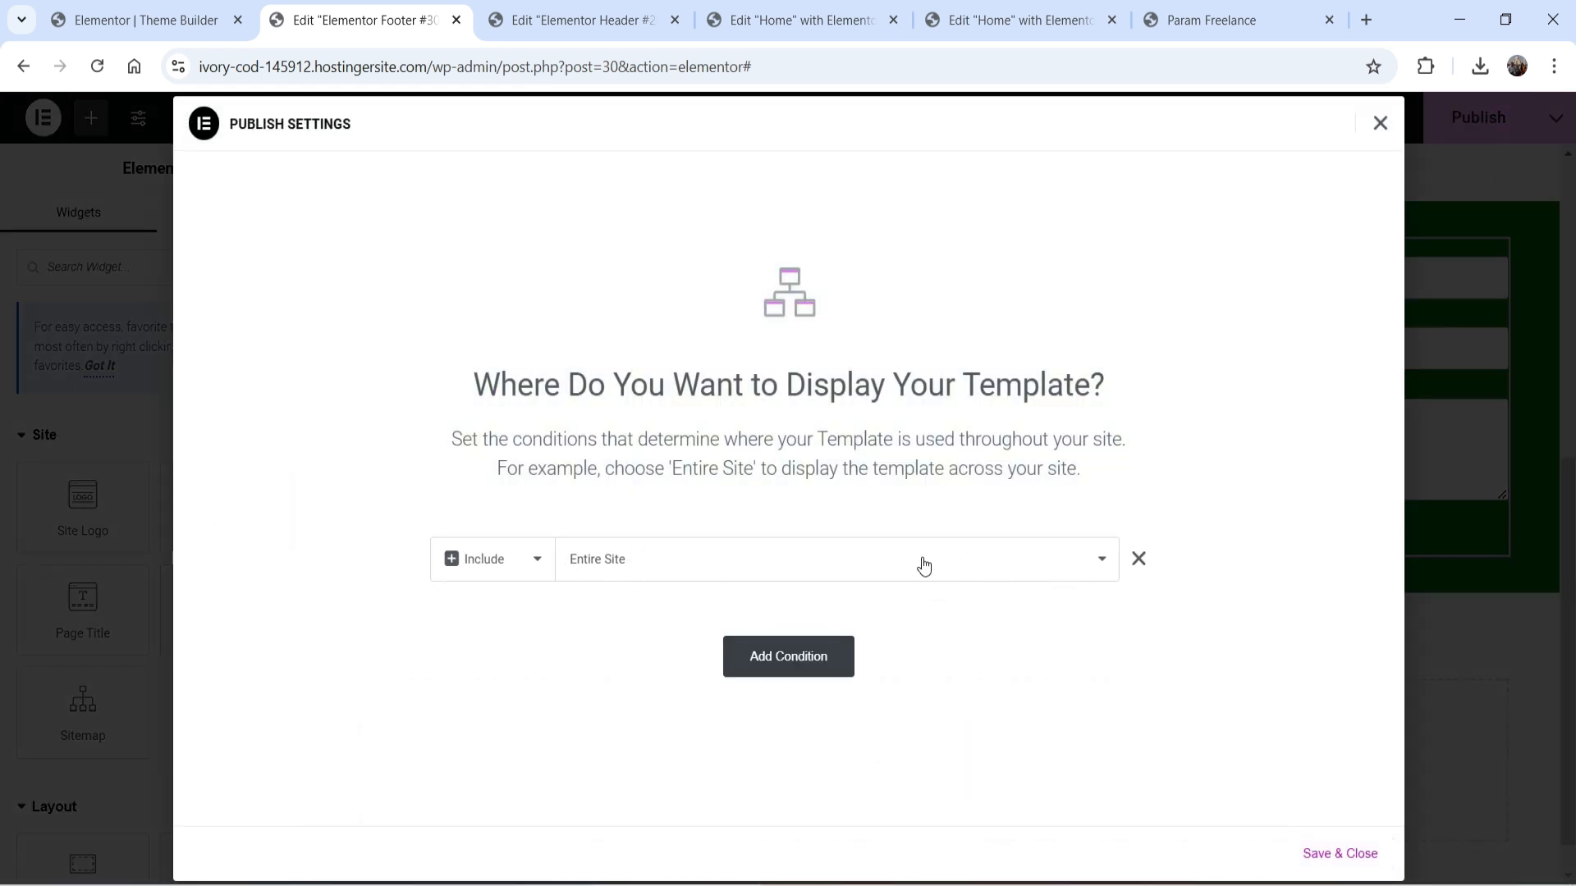
{"action": "left_click", "coordinate": [1348, 858]}
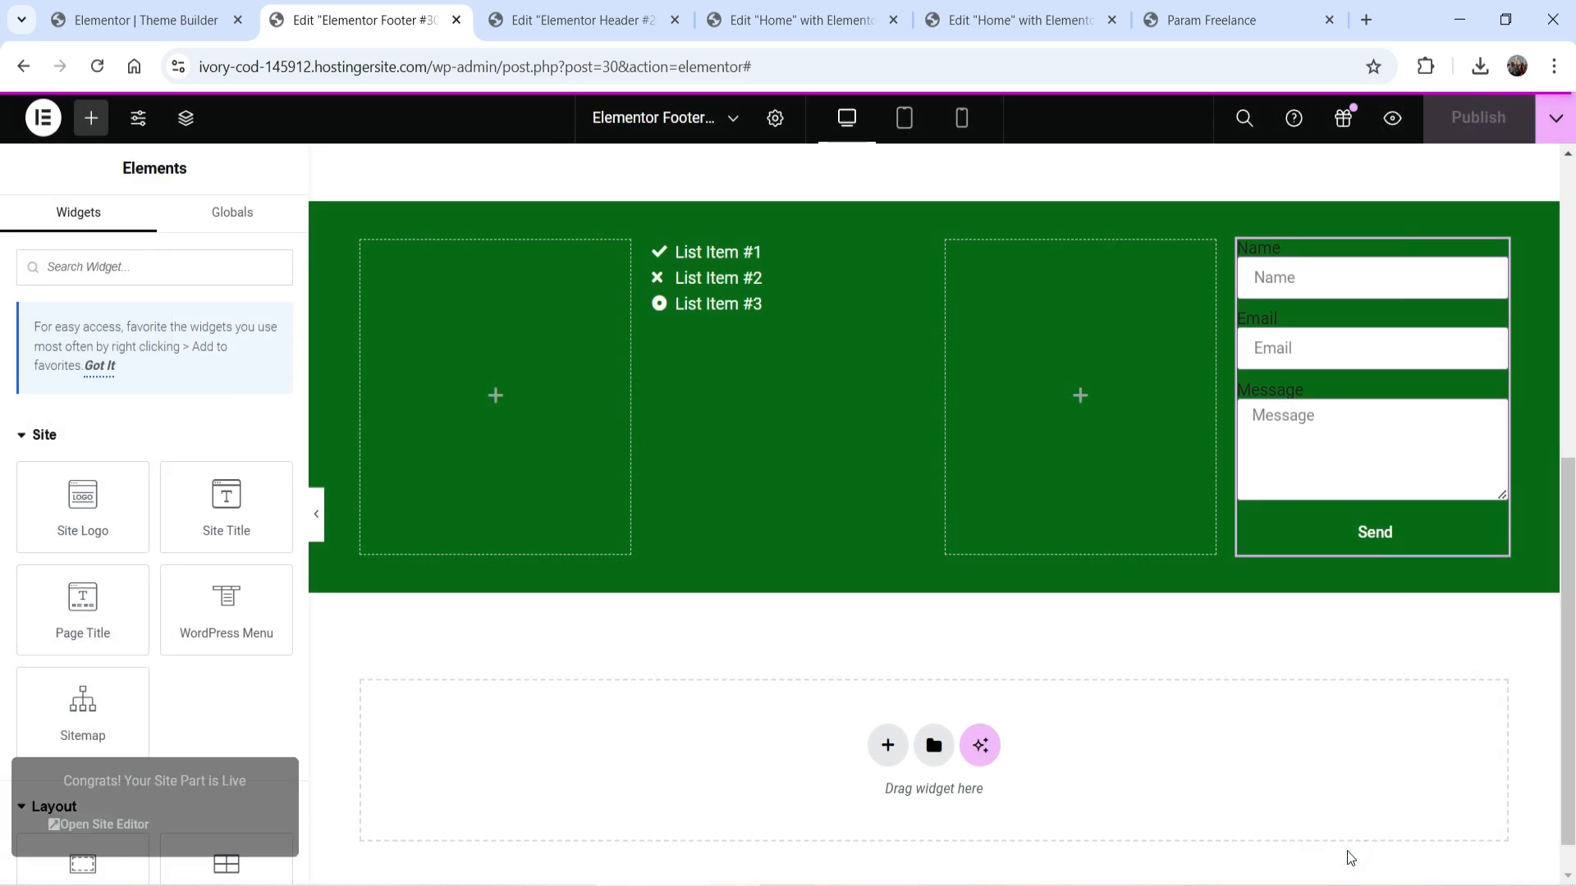
Step: Examine the published footer beneath the content of the live home page
{"action": "left_click", "coordinate": [1244, 24]}
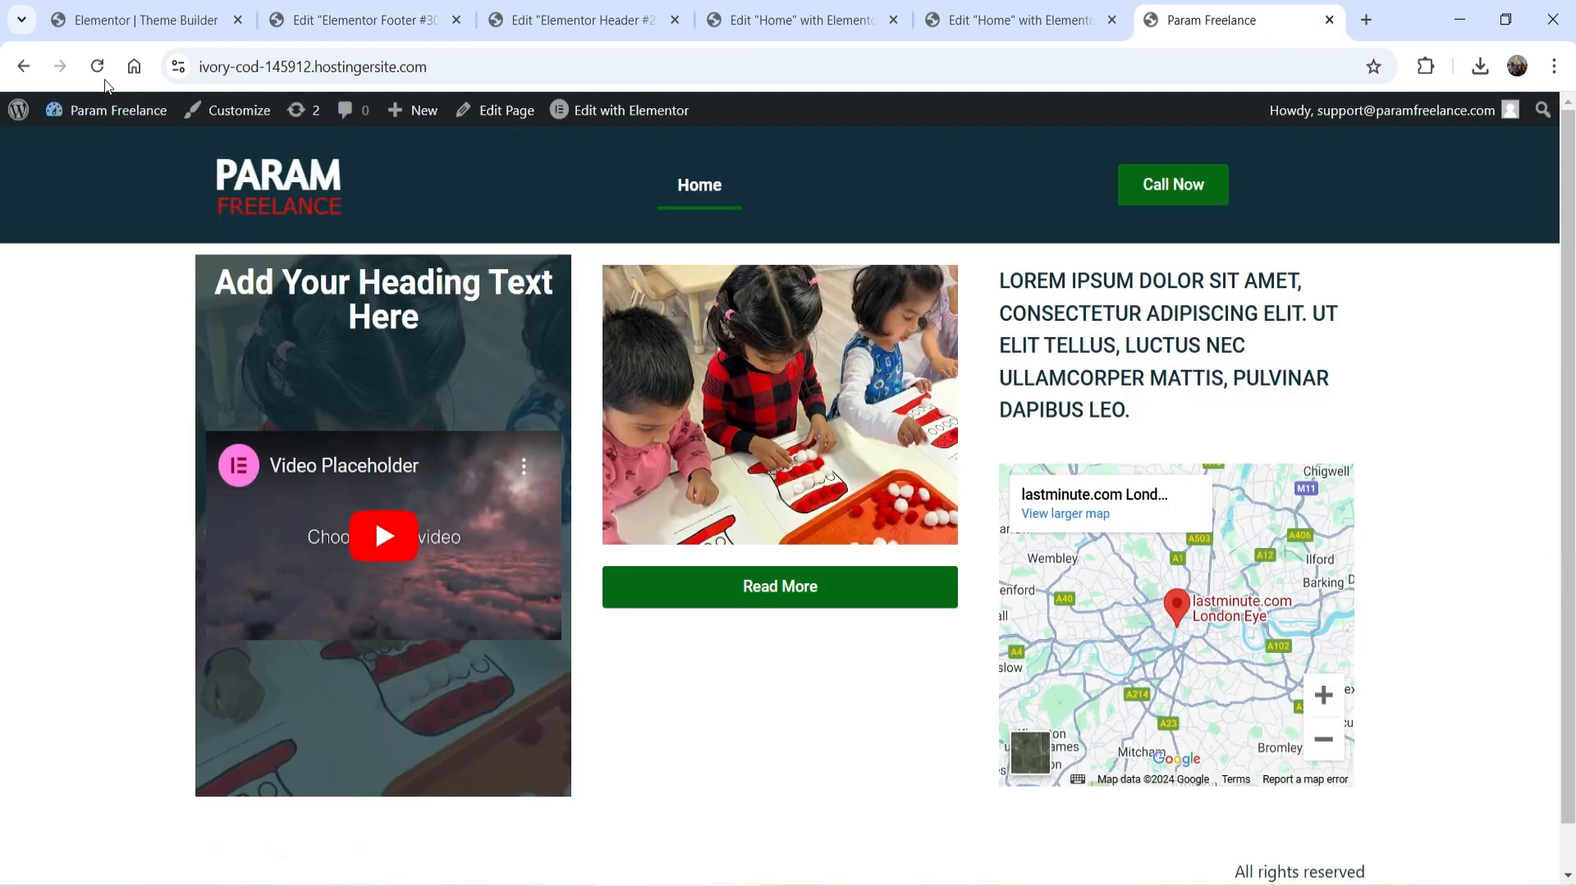
{"action": "scroll", "coordinate": [732, 686], "scroll_direction": "down", "scroll_amount": 4}
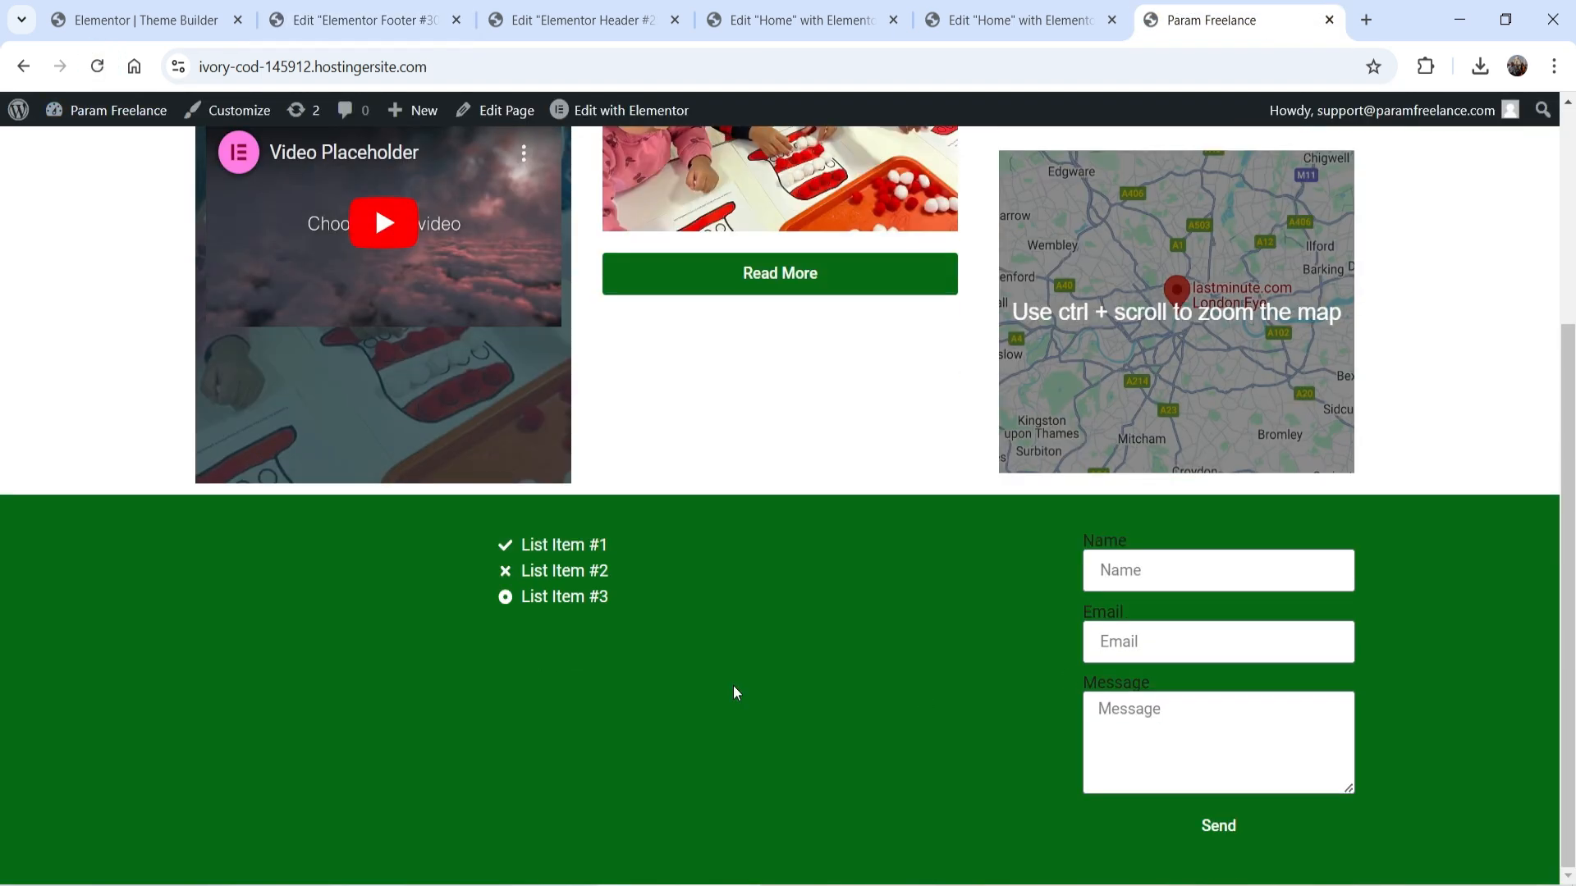
{"action": "scroll", "coordinate": [858, 762], "scroll_direction": "up", "scroll_amount": 3}
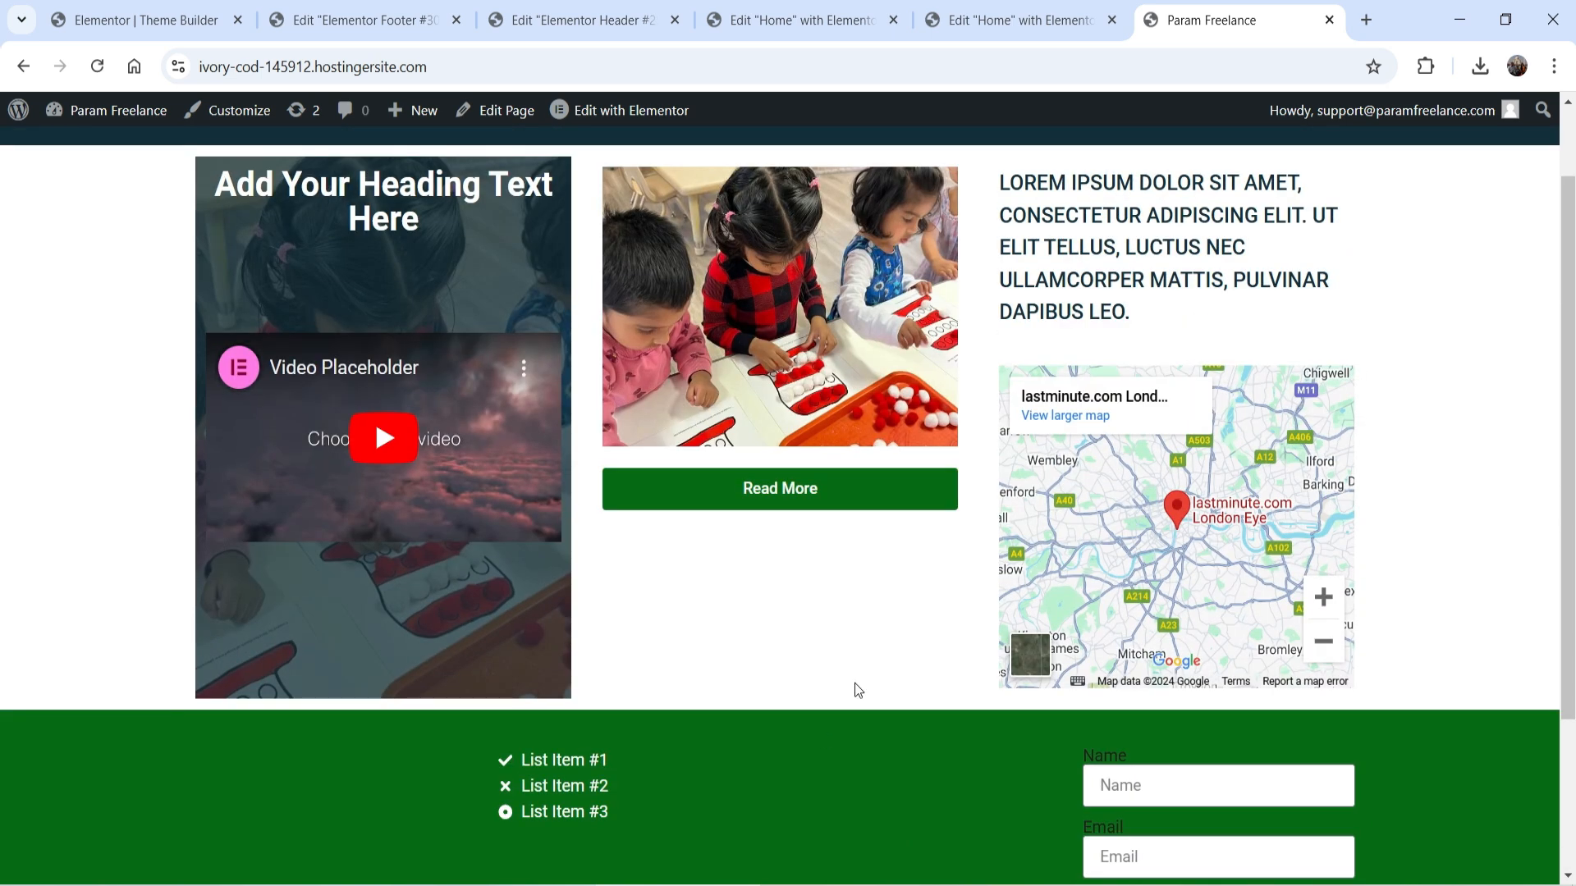
Step: Reload the Home page editor and add a single-column container above the existing content with a minimum height of 600 px
{"action": "left_click", "coordinate": [1064, 25]}
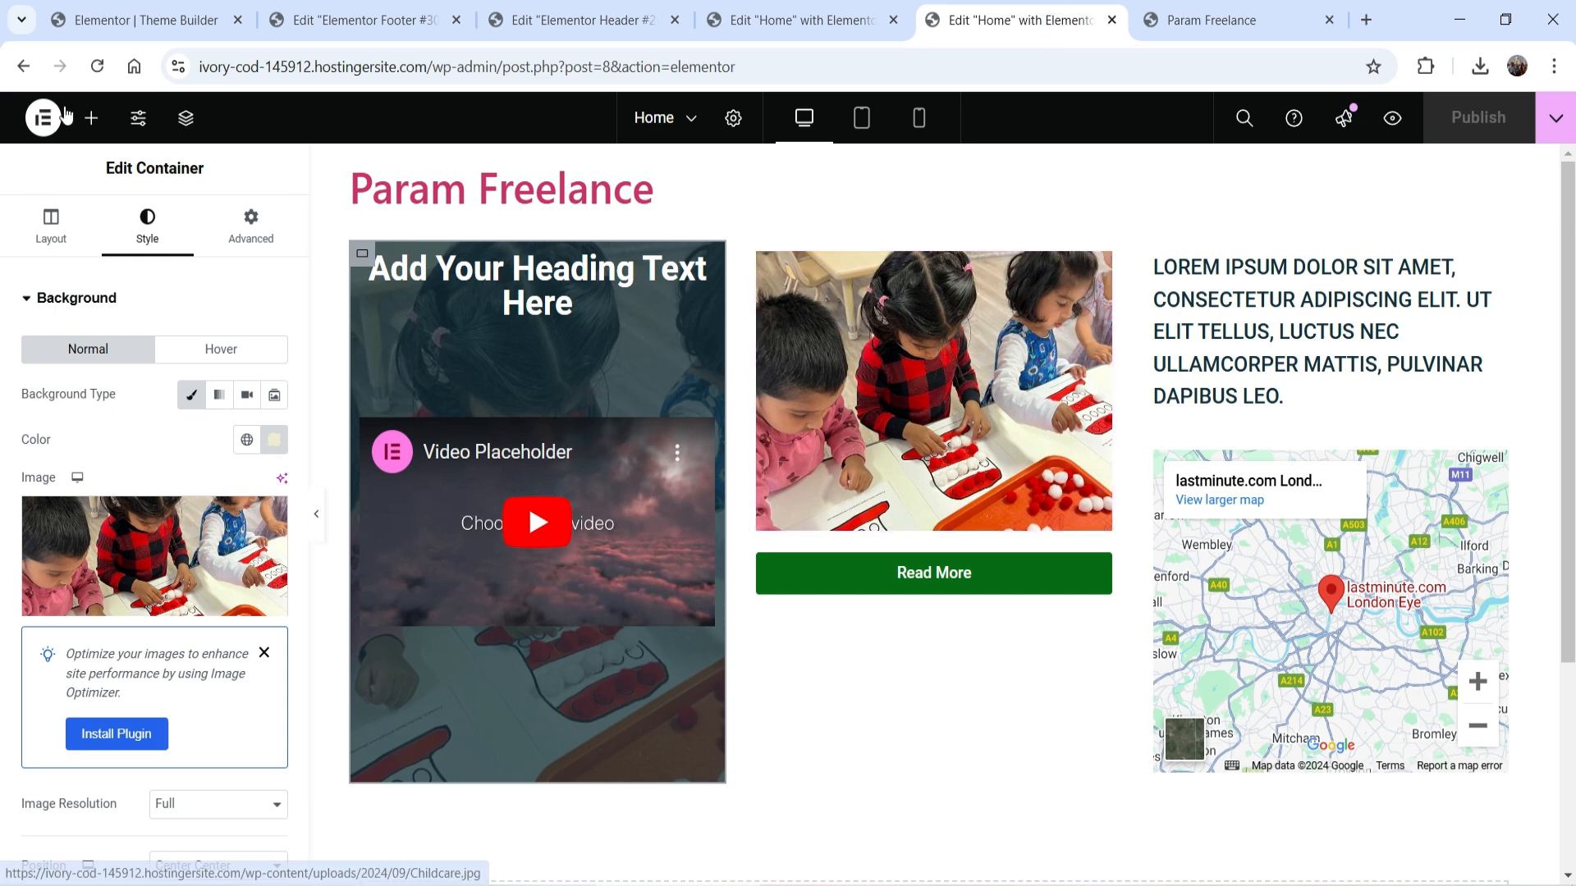
{"action": "left_click", "coordinate": [97, 66]}
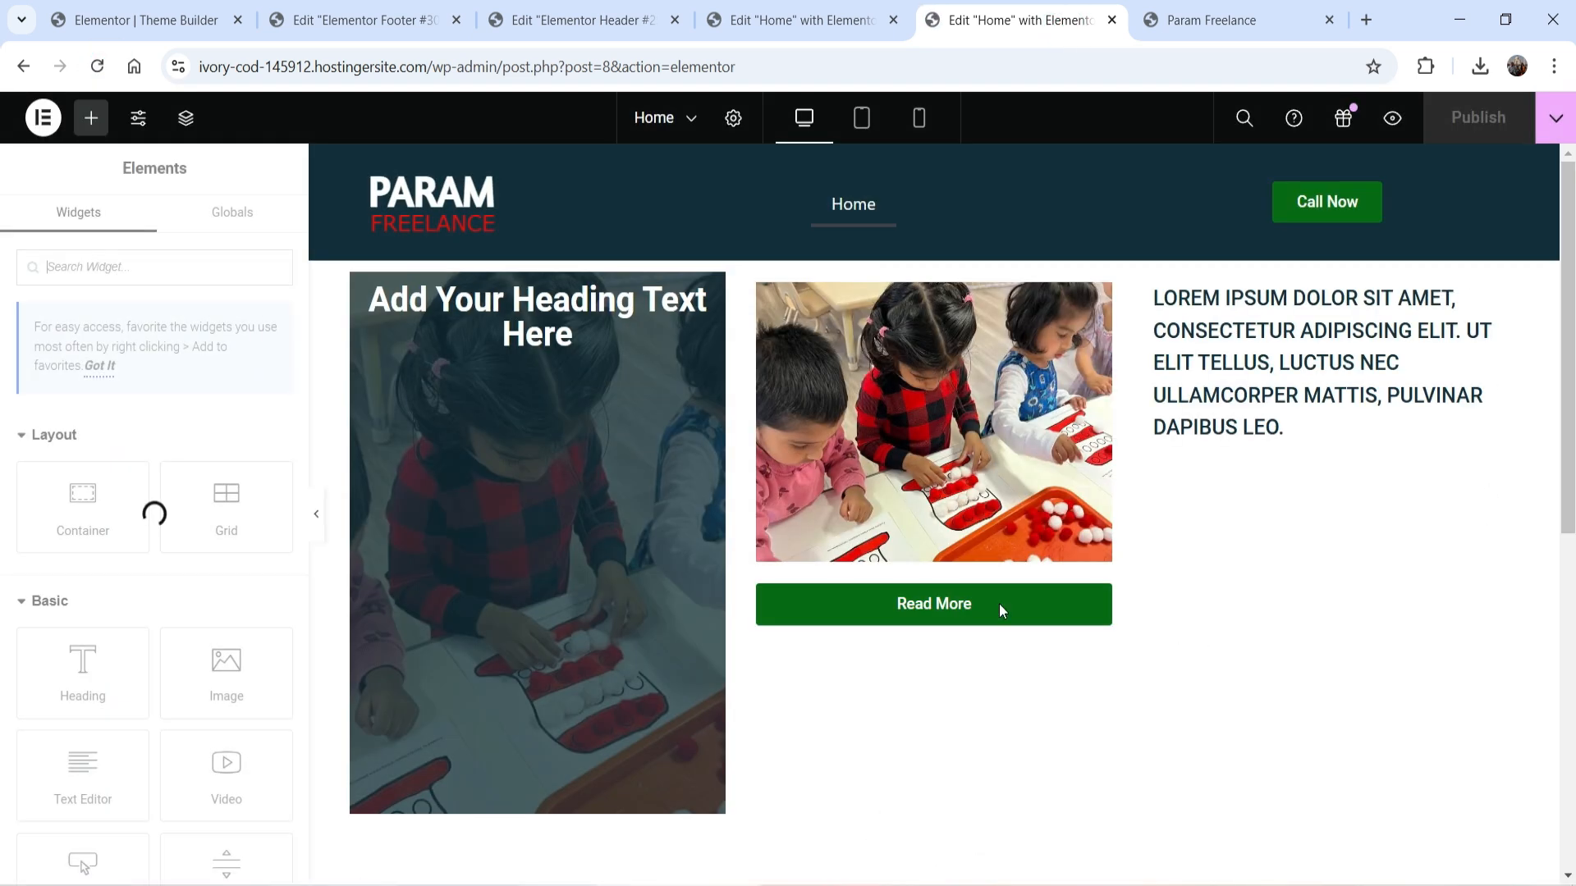
{"action": "left_click", "coordinate": [913, 250]}
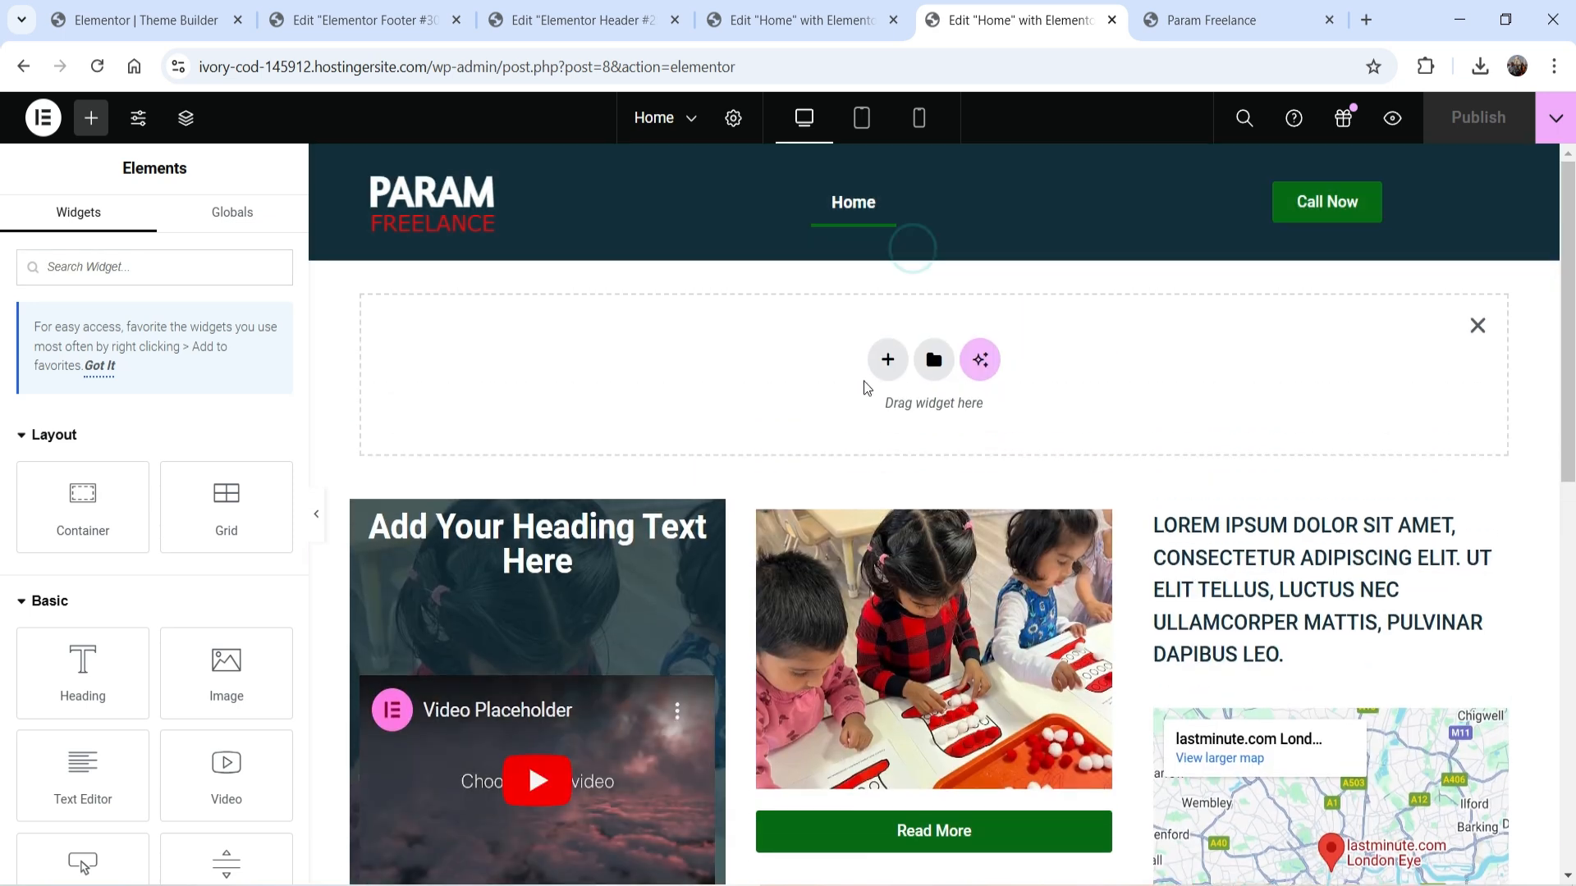
{"action": "left_click", "coordinate": [886, 360]}
{"action": "left_click", "coordinate": [855, 441]}
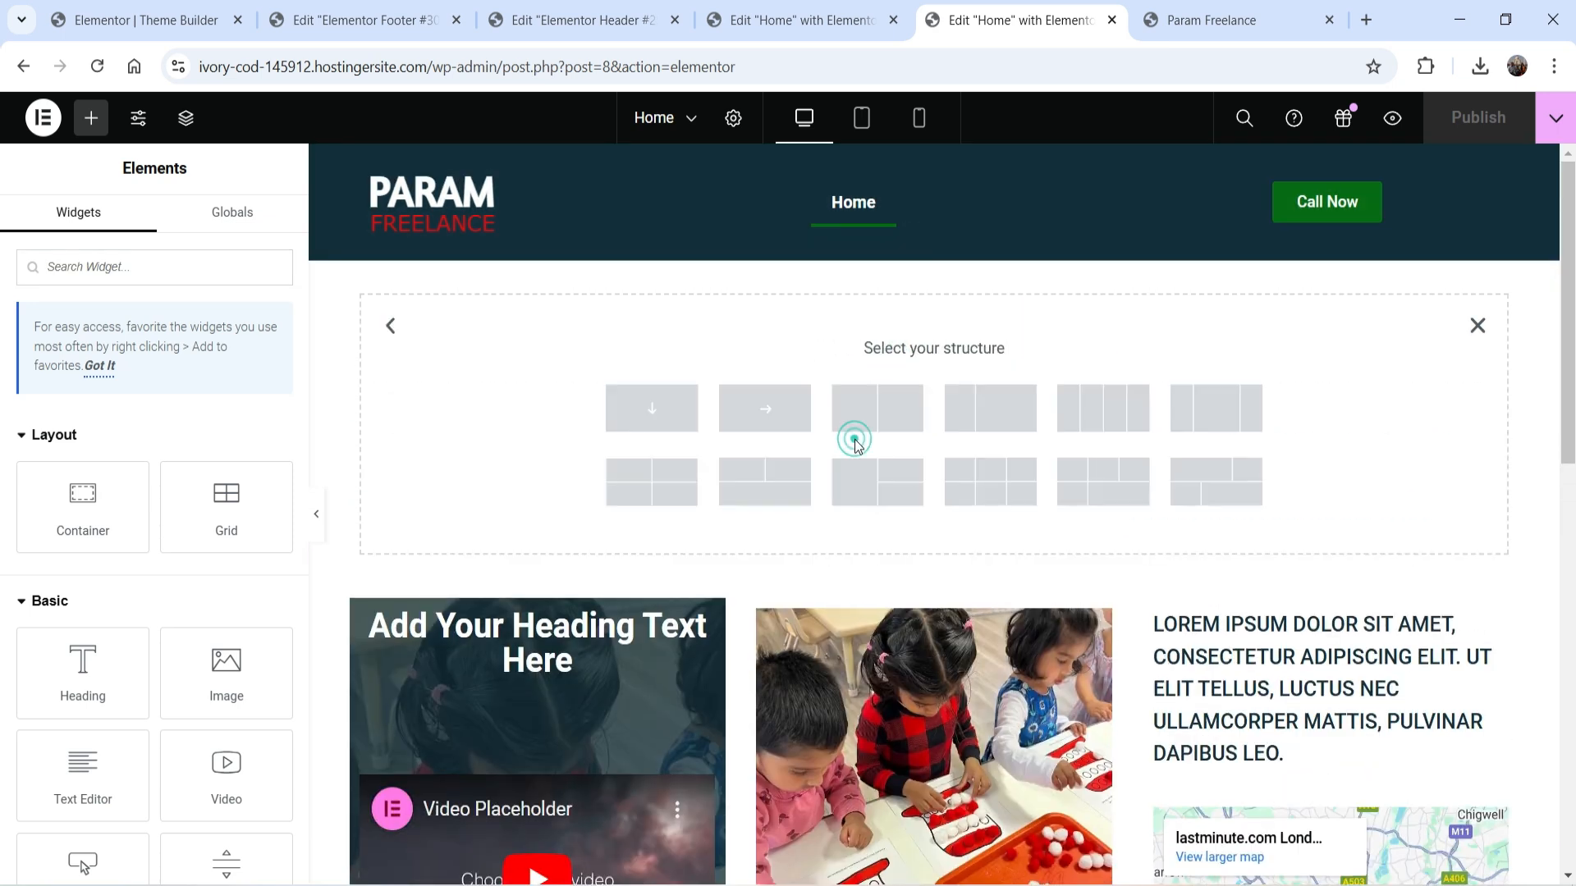
{"action": "left_click", "coordinate": [653, 408]}
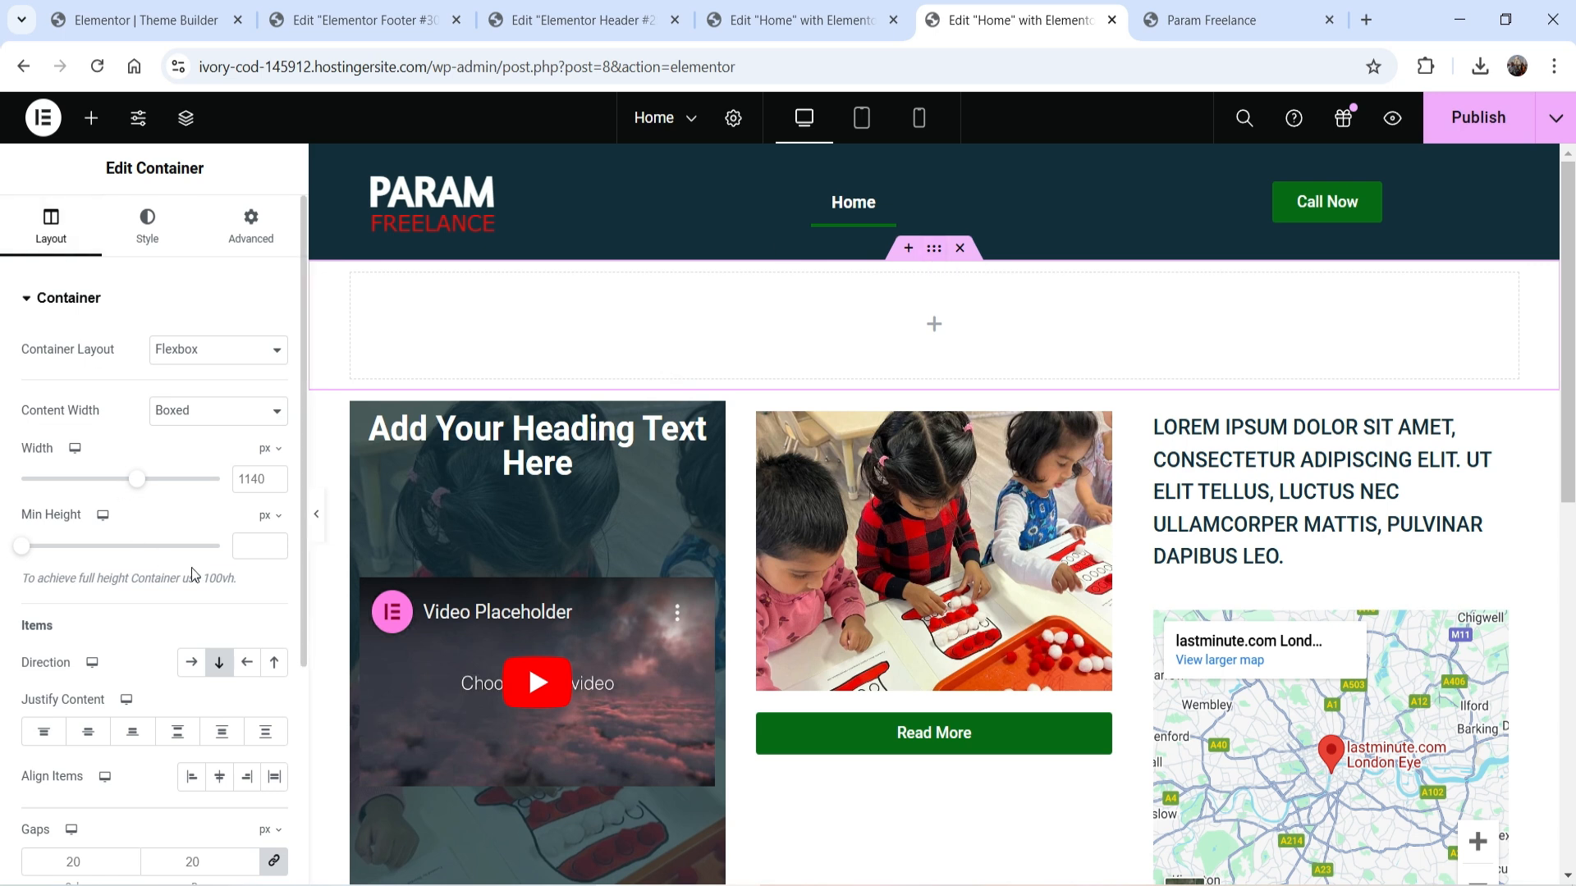
{"action": "left_click", "coordinate": [258, 538]}
{"action": "type", "text": "600"}
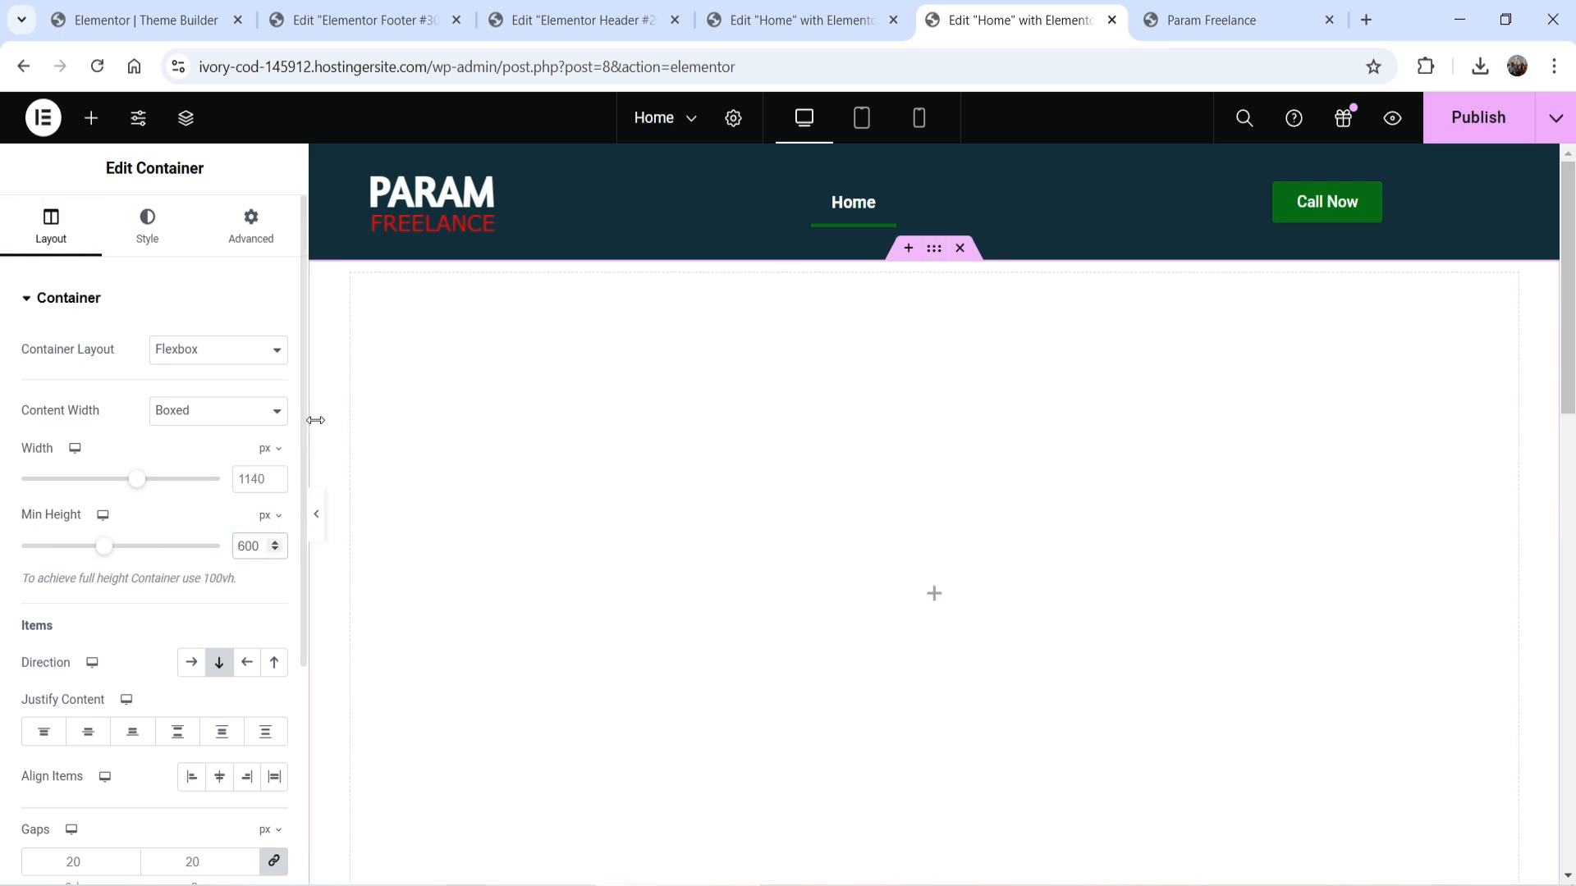
Step: Set the new top container's background type to Slideshow
{"action": "left_click", "coordinate": [155, 223]}
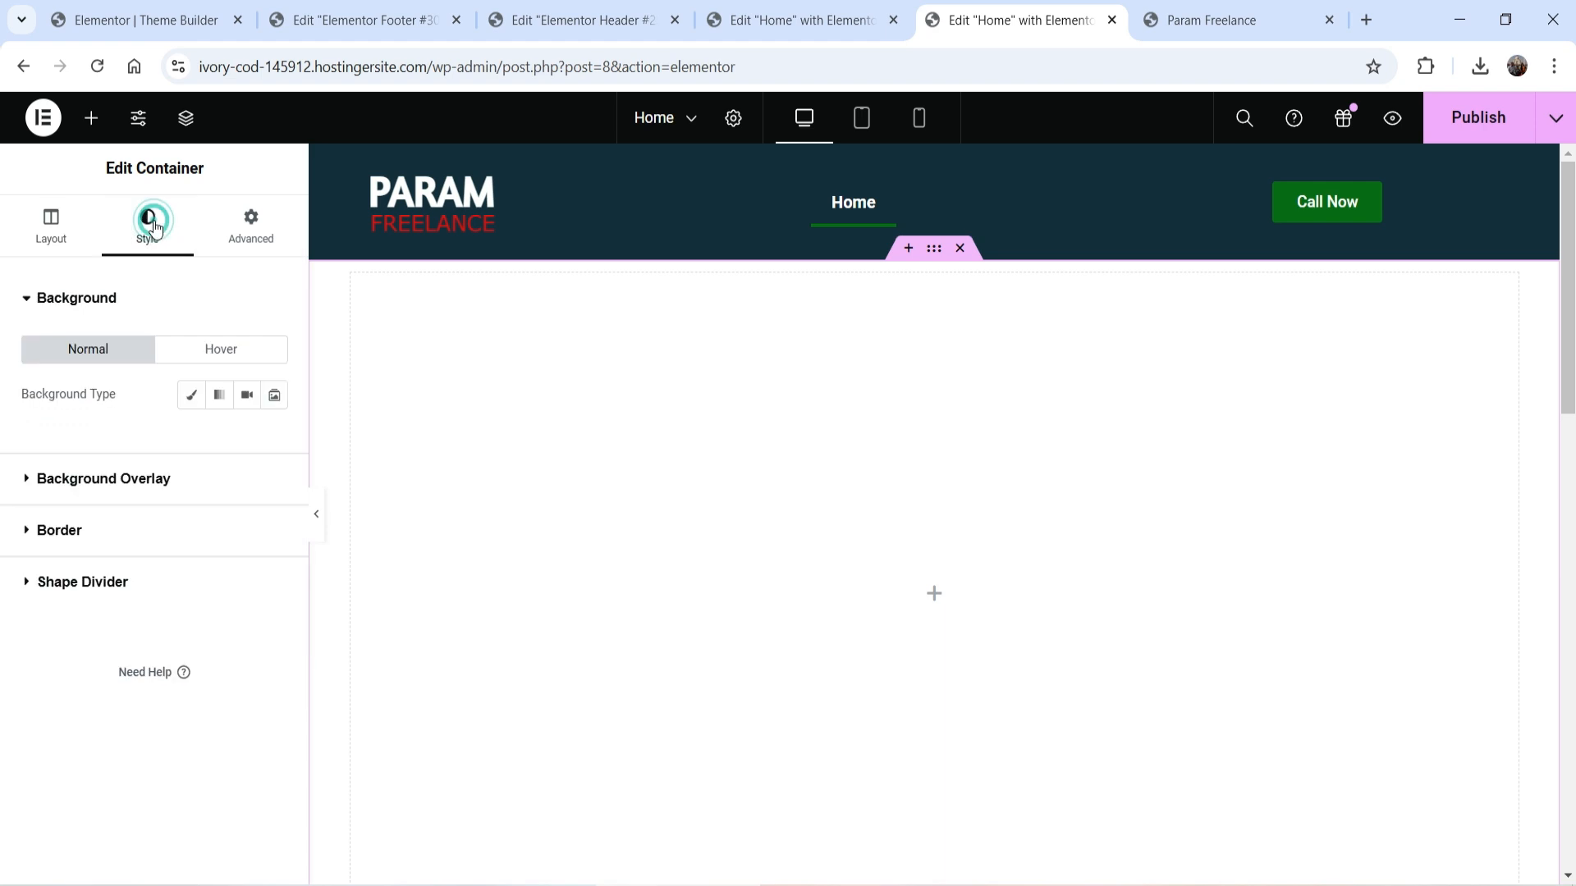
{"action": "left_click", "coordinate": [191, 397]}
{"action": "left_click", "coordinate": [274, 397]}
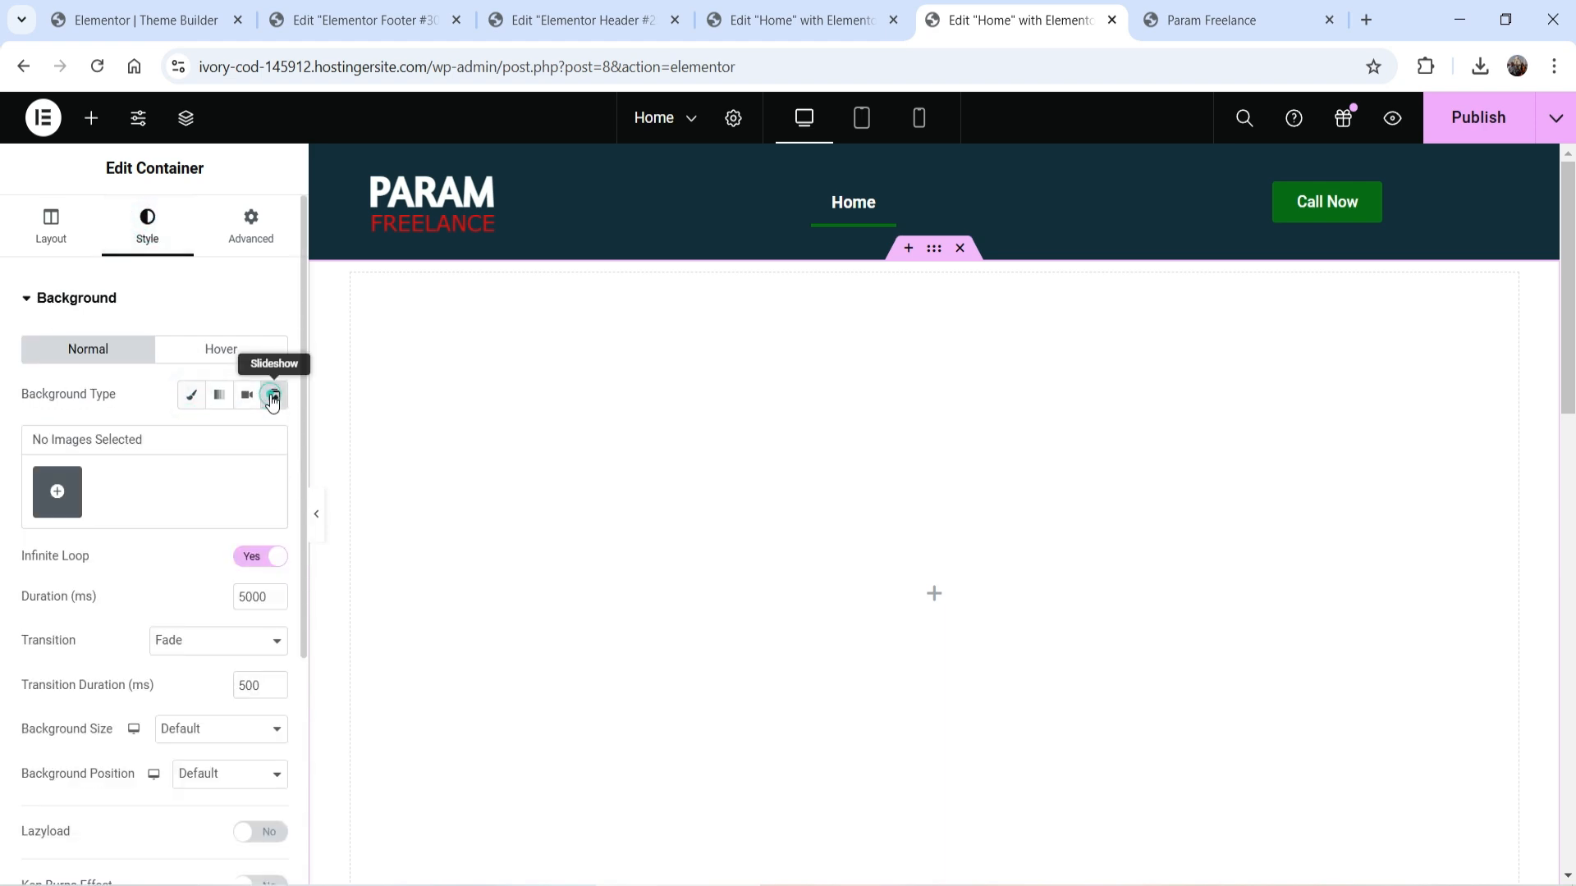
Step: Upload banner-1, banner-2 and banner-3 from the Desktop and insert them as the container's slideshow gallery
{"action": "left_click", "coordinate": [57, 492]}
{"action": "left_click", "coordinate": [375, 199]}
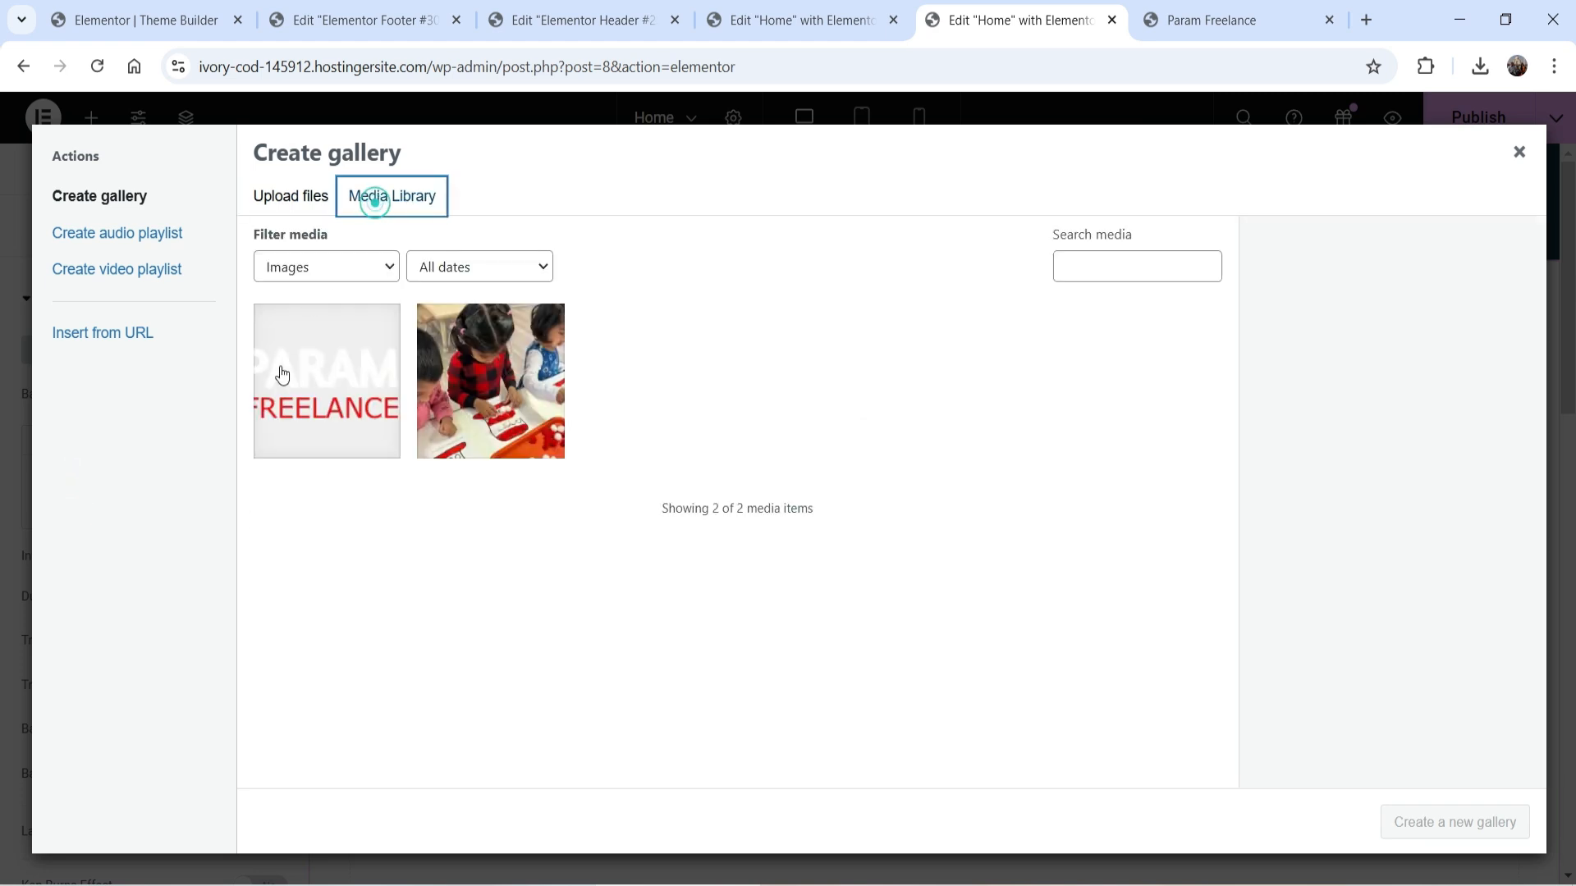
{"action": "left_click", "coordinate": [302, 198]}
{"action": "left_click", "coordinate": [853, 492]}
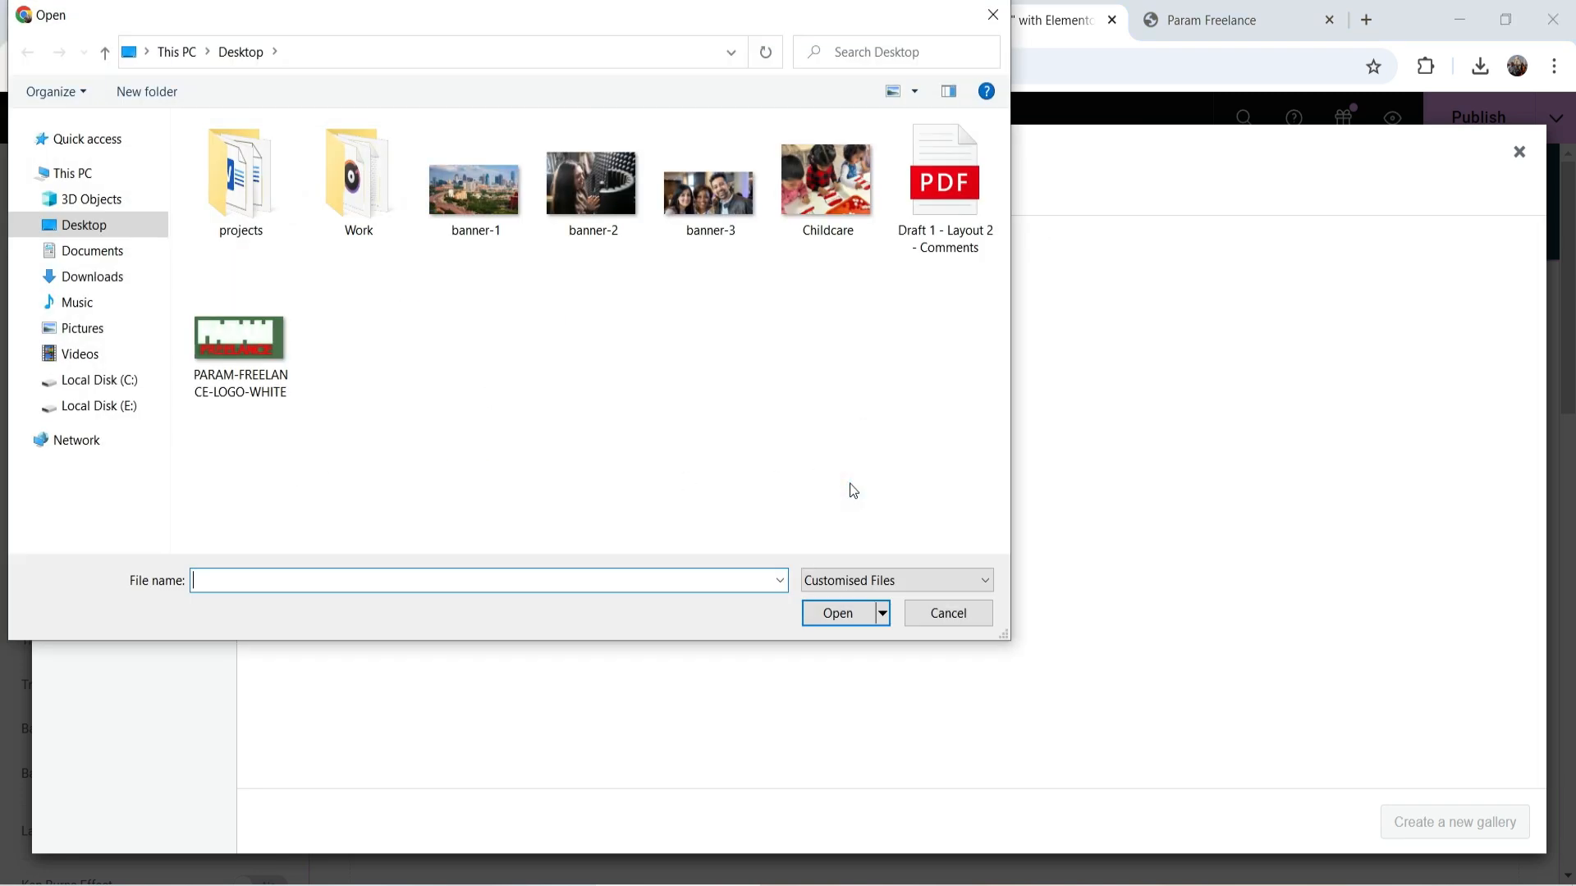
{"action": "left_click", "coordinate": [476, 201]}
{"action": "left_click", "coordinate": [712, 215], "text": "ctrl"}
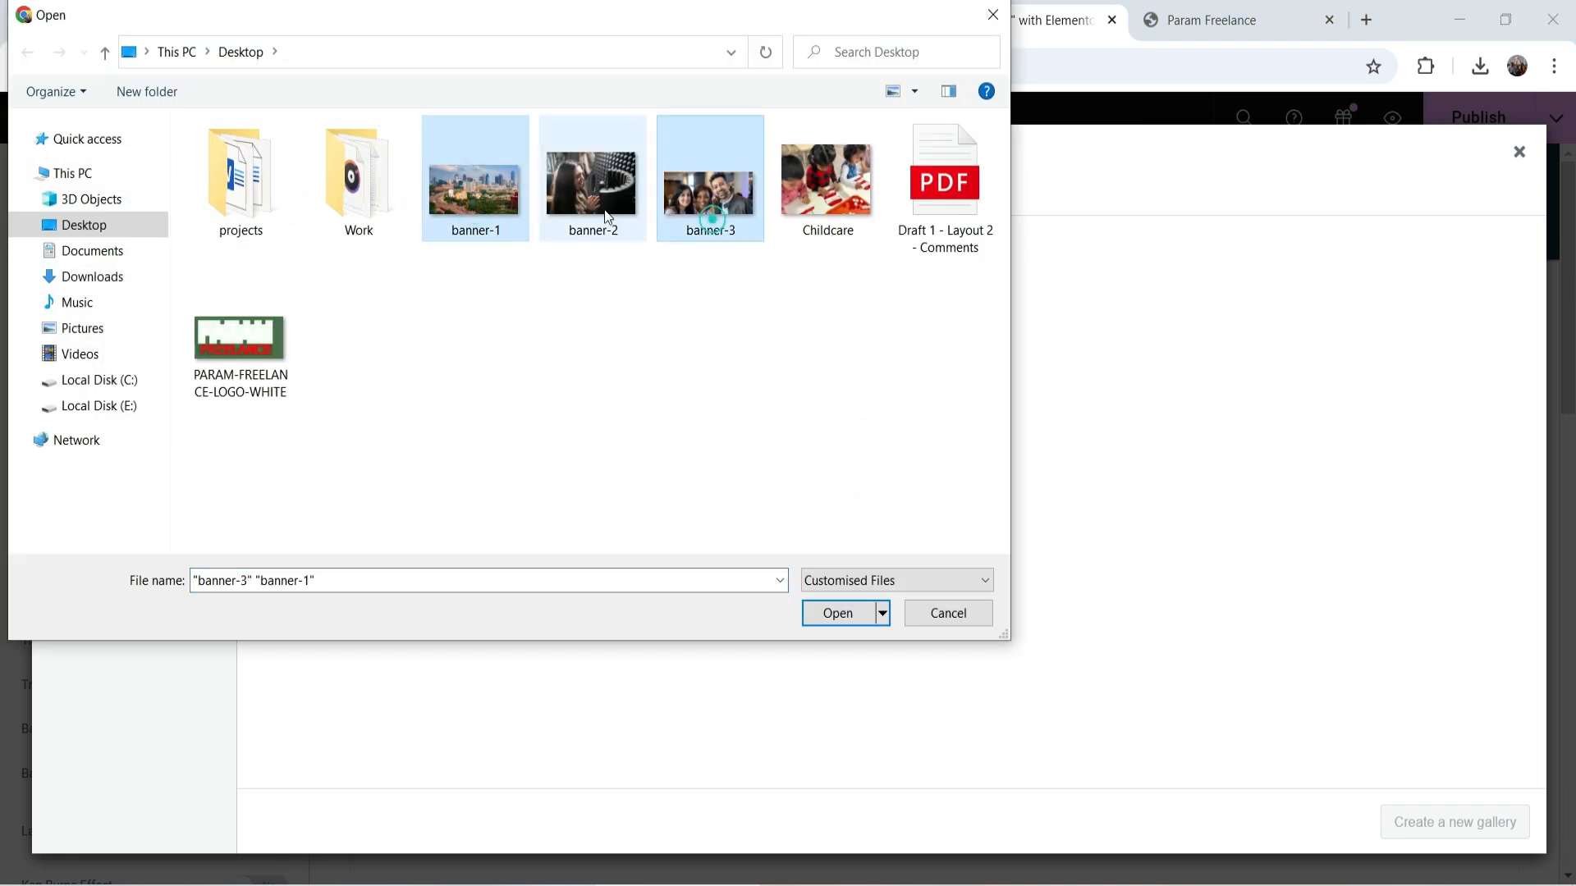
{"action": "left_click", "coordinate": [601, 205], "text": "ctrl"}
{"action": "left_click", "coordinate": [835, 619]}
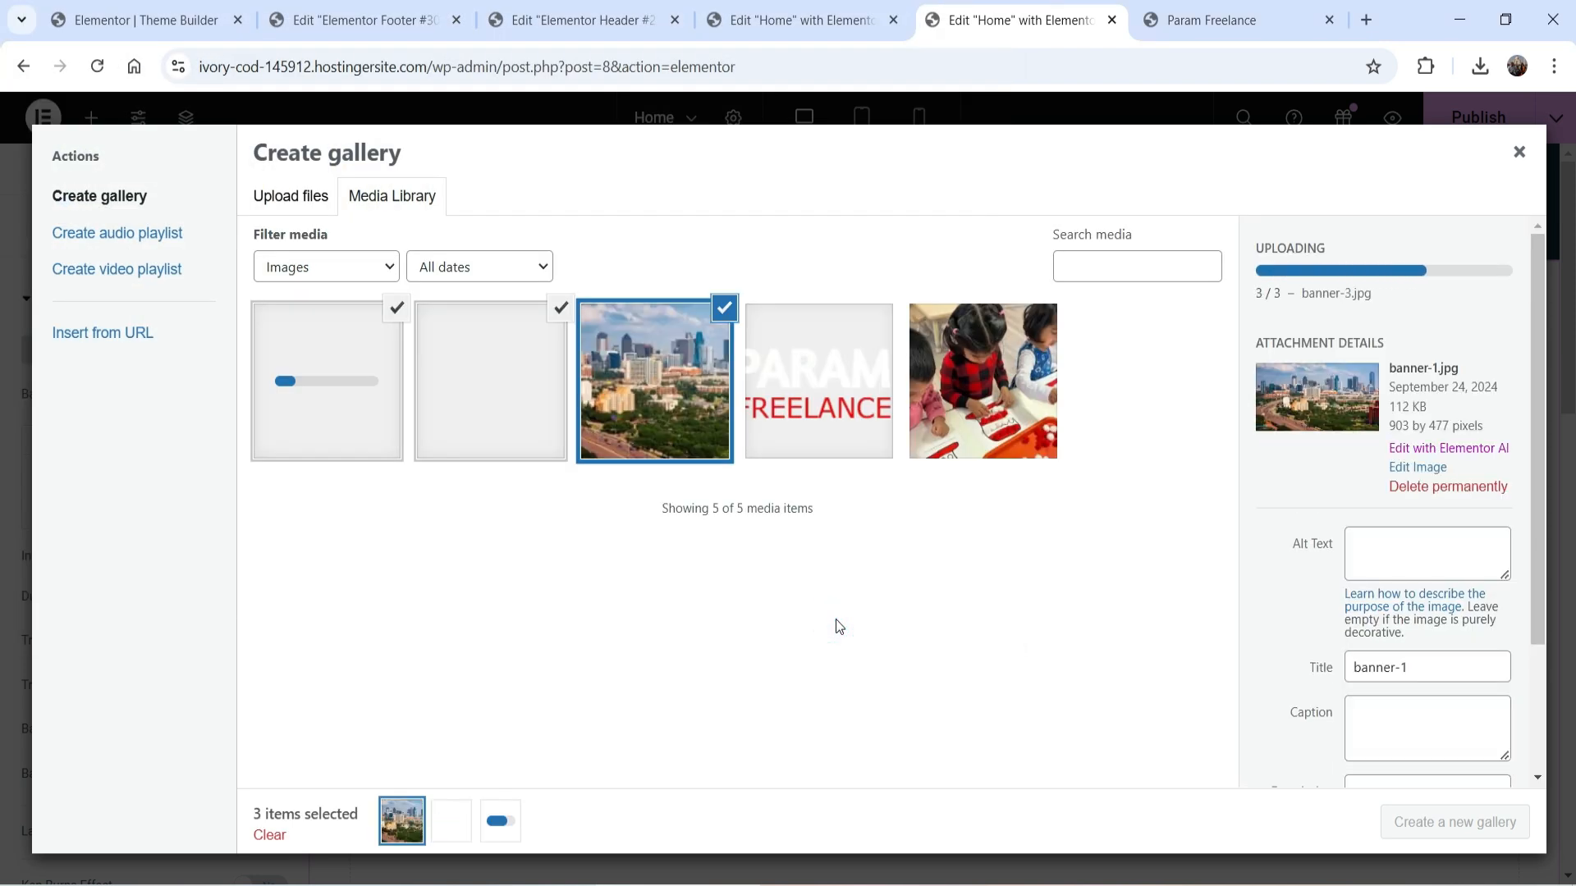
{"action": "left_click", "coordinate": [1484, 820]}
{"action": "left_click", "coordinate": [1465, 816]}
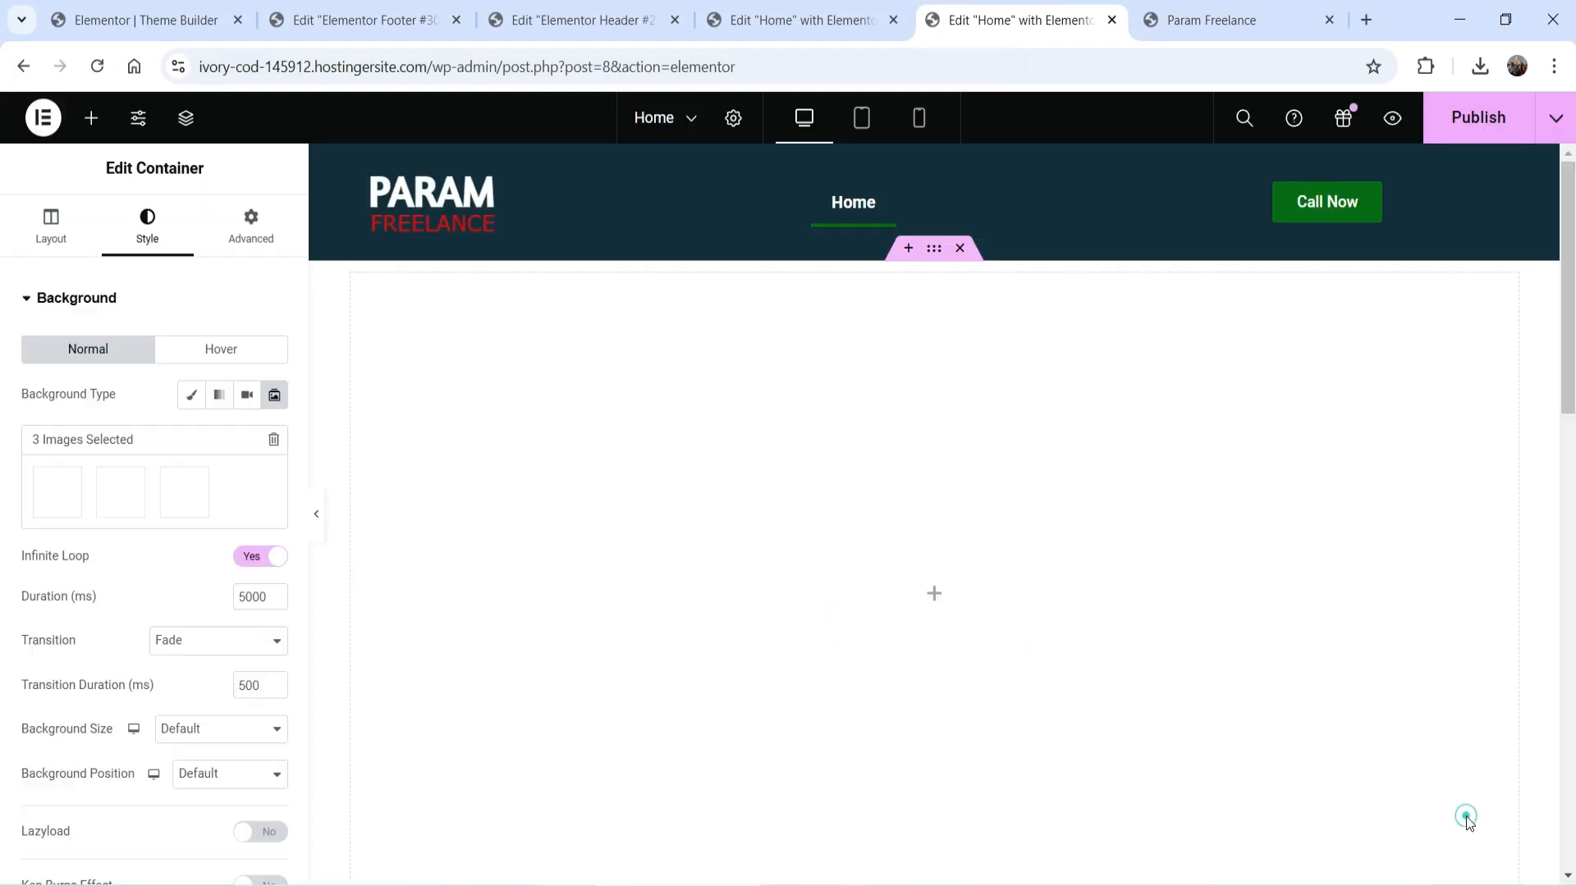
Step: Add a classic background overlay to the slideshow container using the dark teal global color at 0.75 opacity
{"action": "scroll", "coordinate": [1362, 490], "scroll_direction": "down", "scroll_amount": 3}
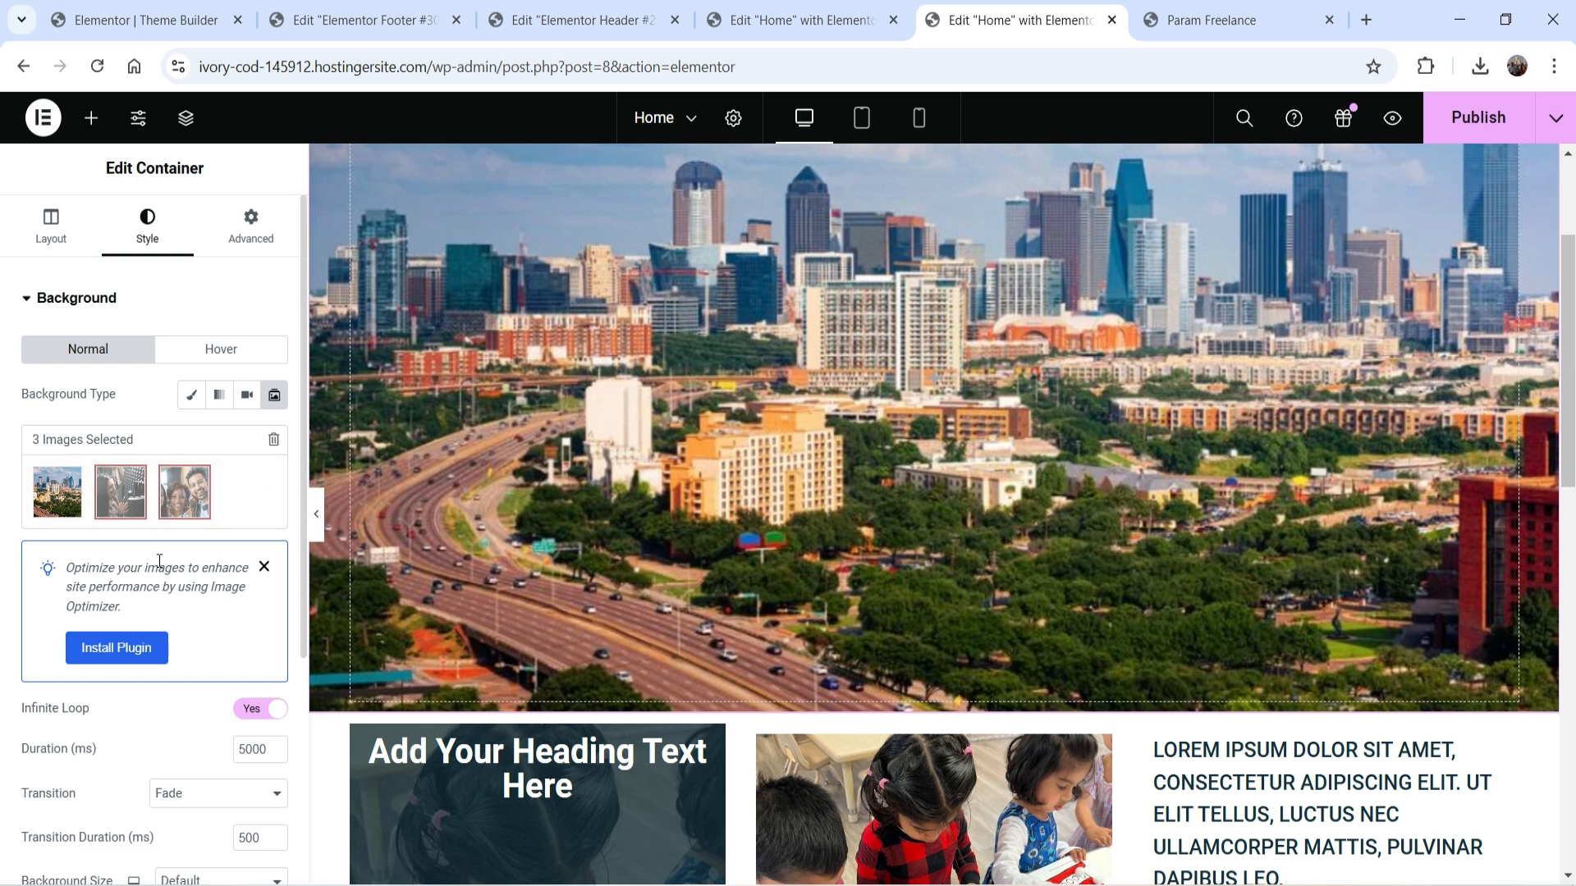
{"action": "scroll", "coordinate": [124, 571], "scroll_direction": "down", "scroll_amount": 4}
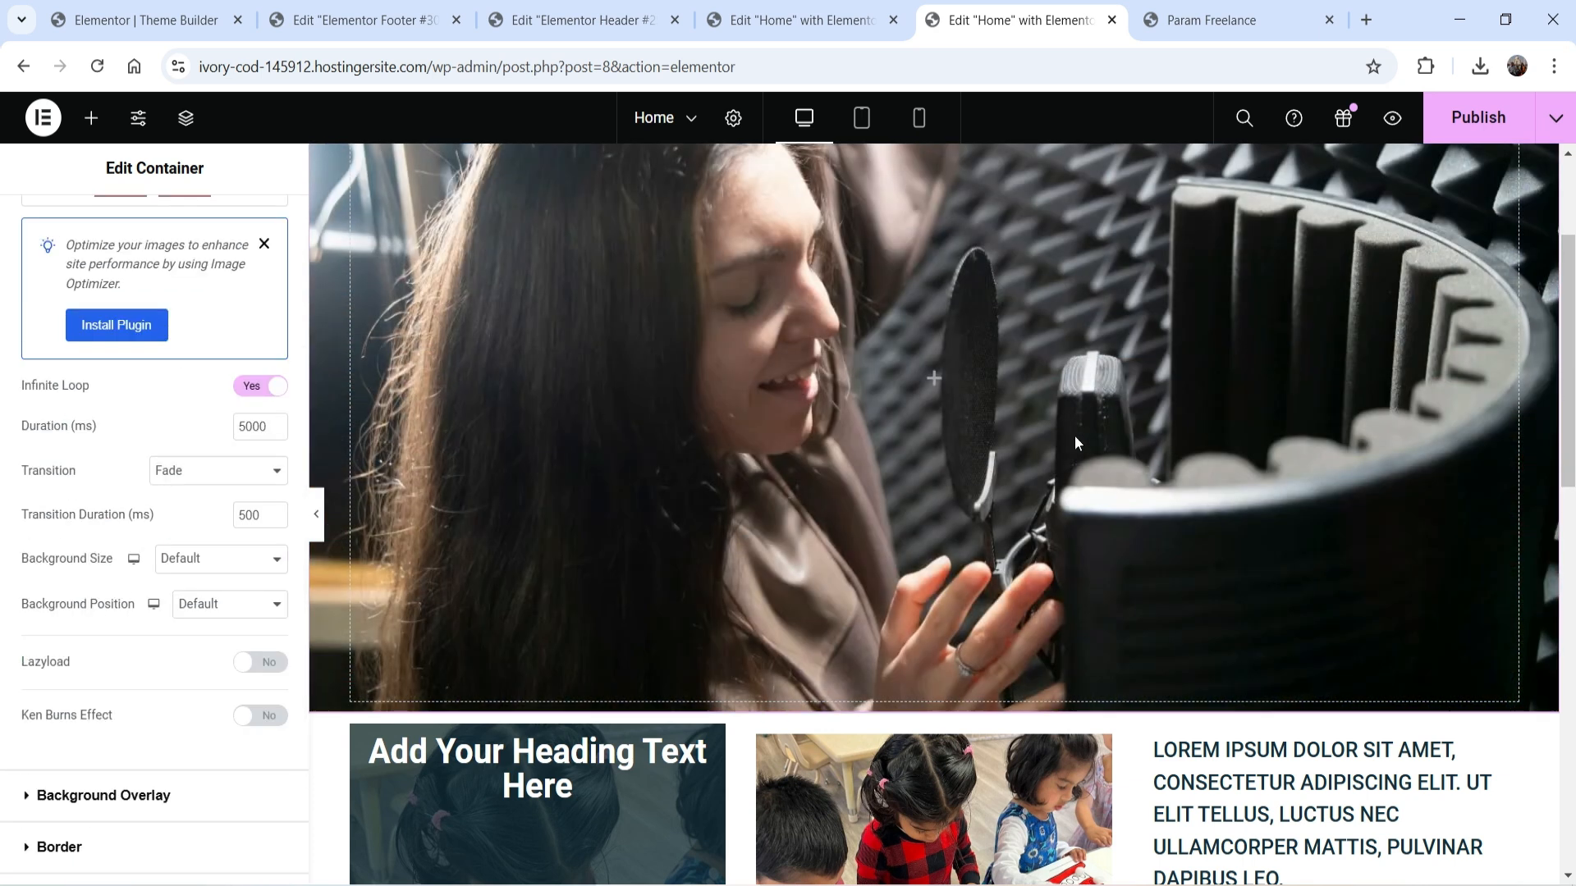
{"action": "scroll", "coordinate": [833, 419], "scroll_direction": "up", "scroll_amount": 2}
{"action": "scroll", "coordinate": [131, 632], "scroll_direction": "down", "scroll_amount": 2}
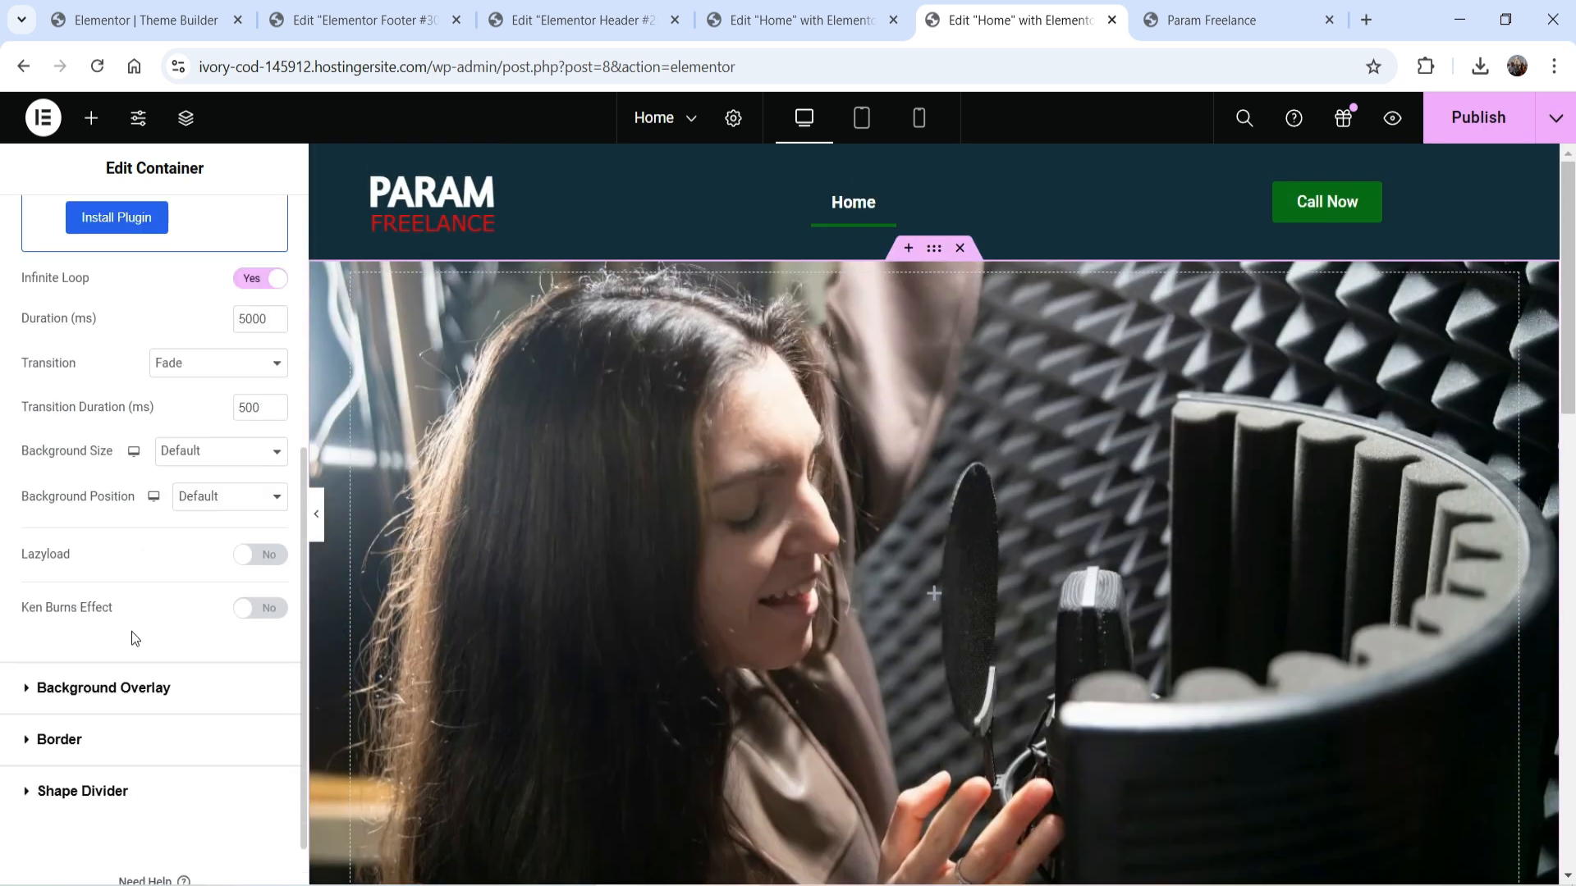
{"action": "left_click", "coordinate": [105, 689]}
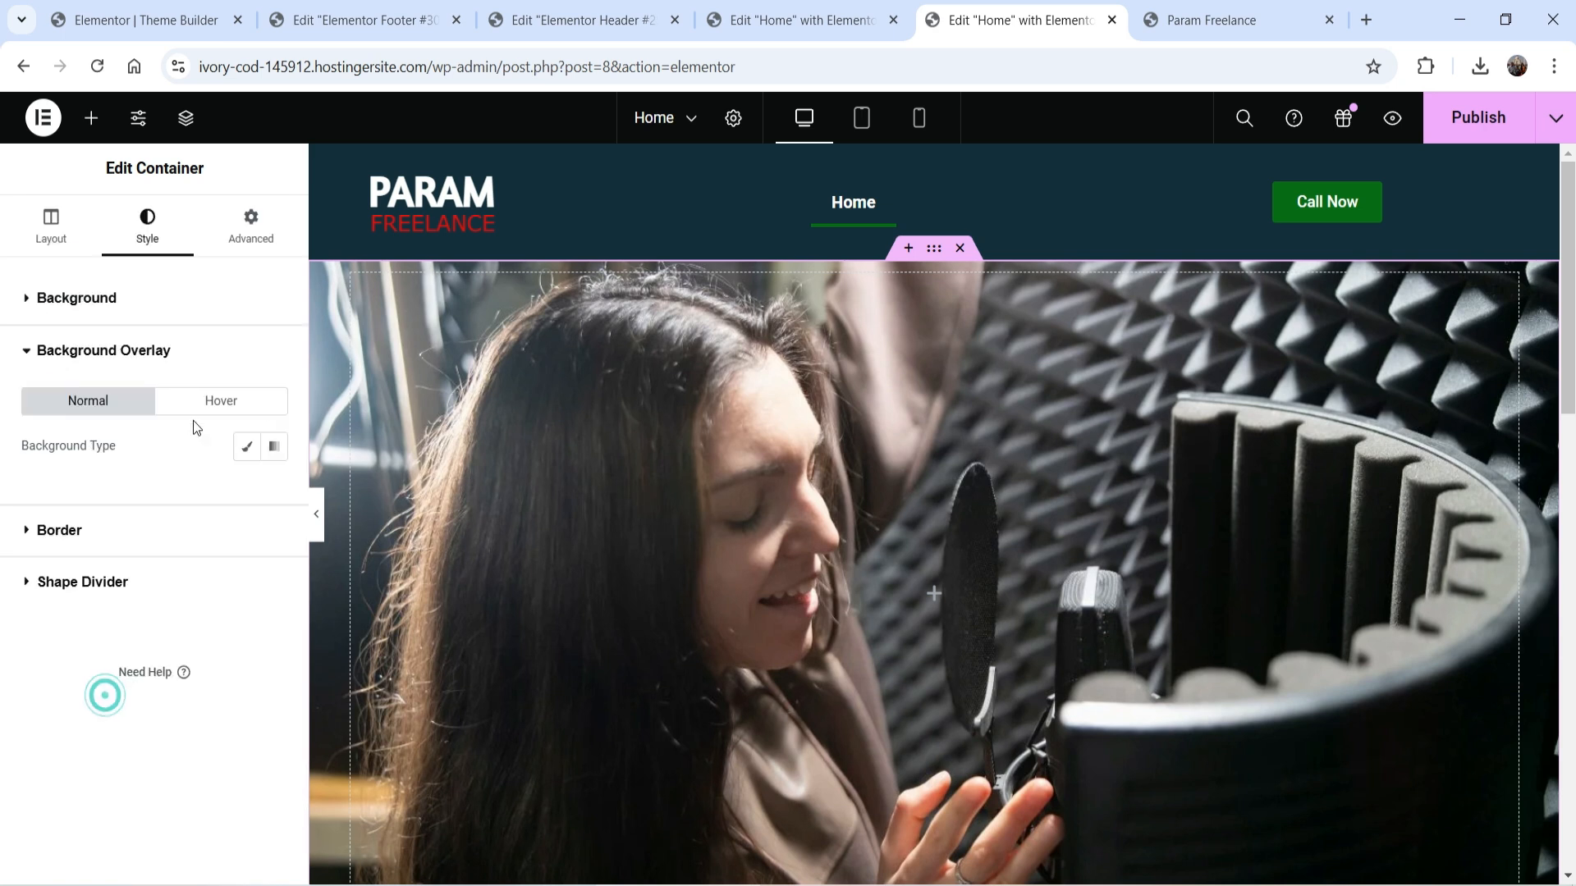
{"action": "left_click", "coordinate": [247, 448]}
{"action": "left_click", "coordinate": [67, 590]}
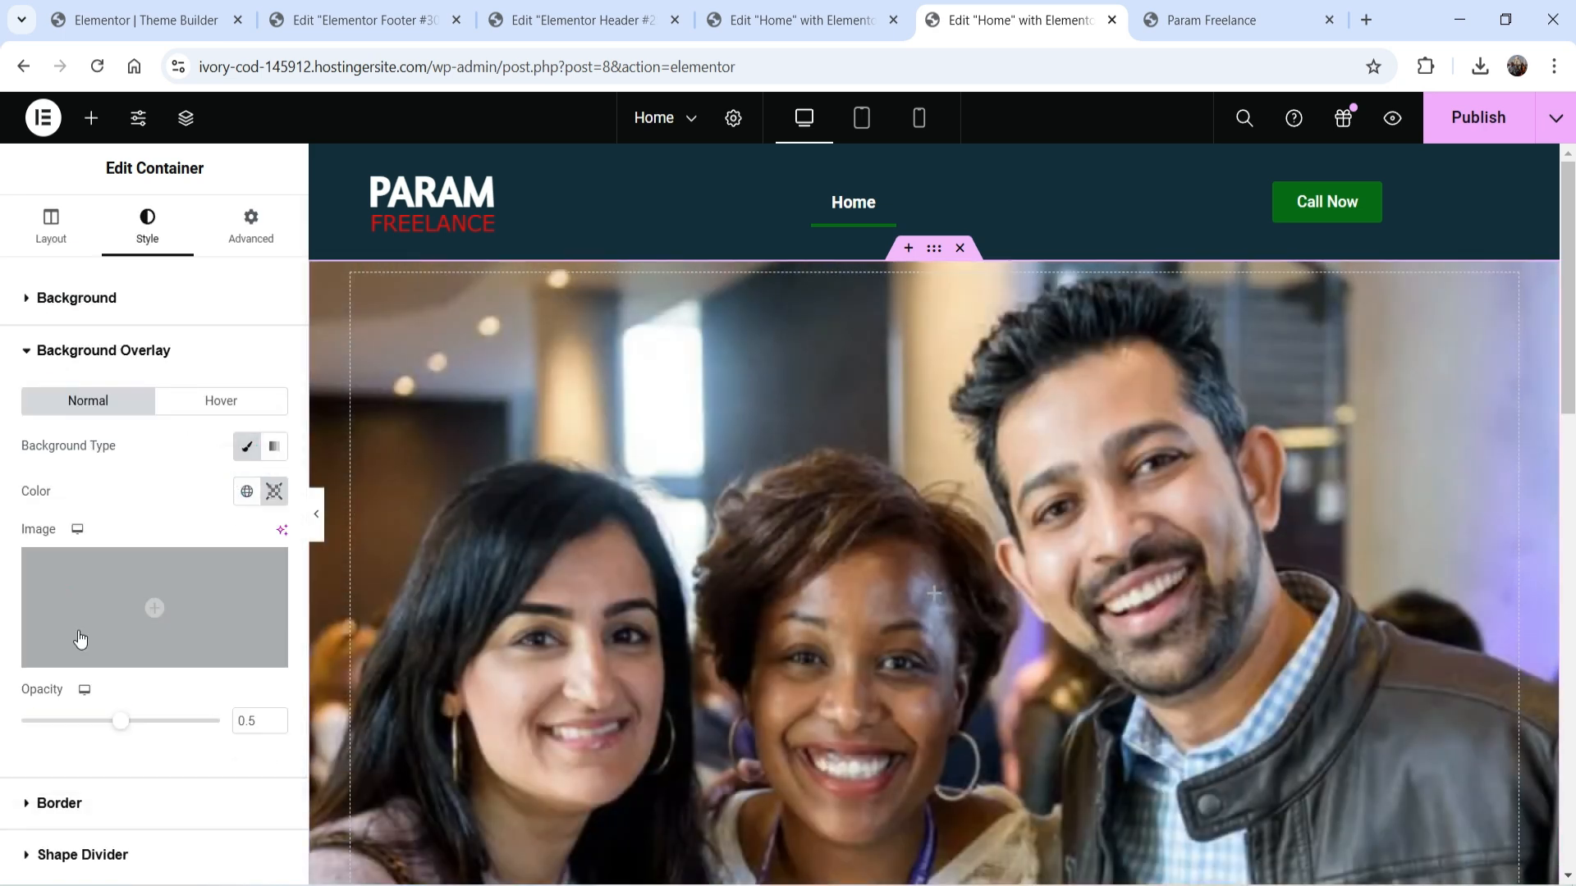
{"action": "left_click_drag", "start_coordinate": [120, 722], "coordinate": [168, 748]}
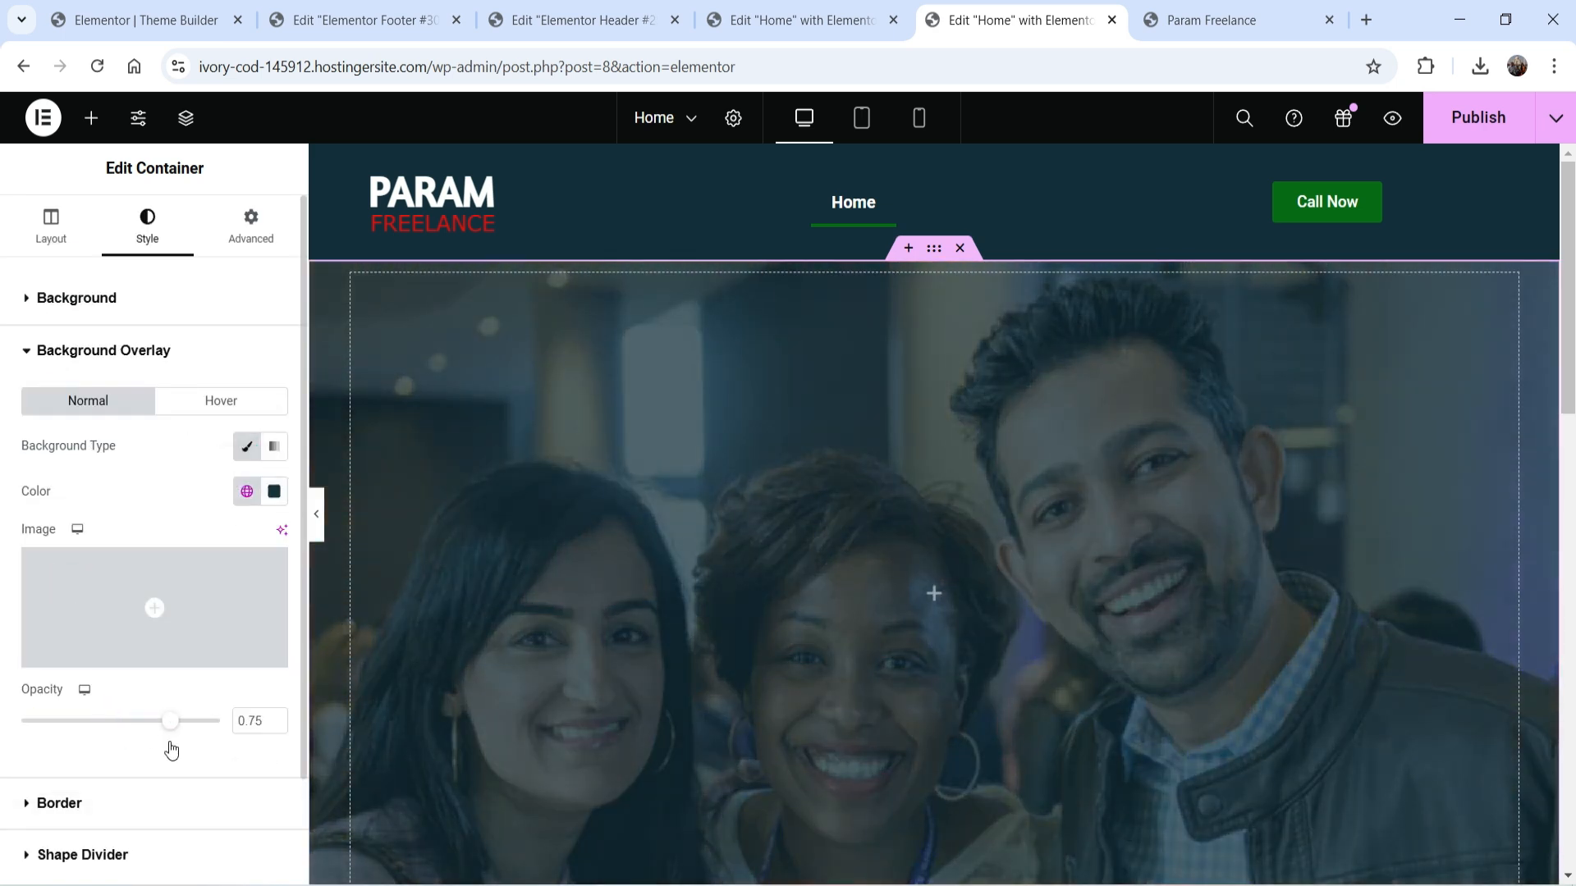
Step: Add a Heading widget inside the slideshow container and set its text color to the white global color
{"action": "left_click", "coordinate": [930, 596]}
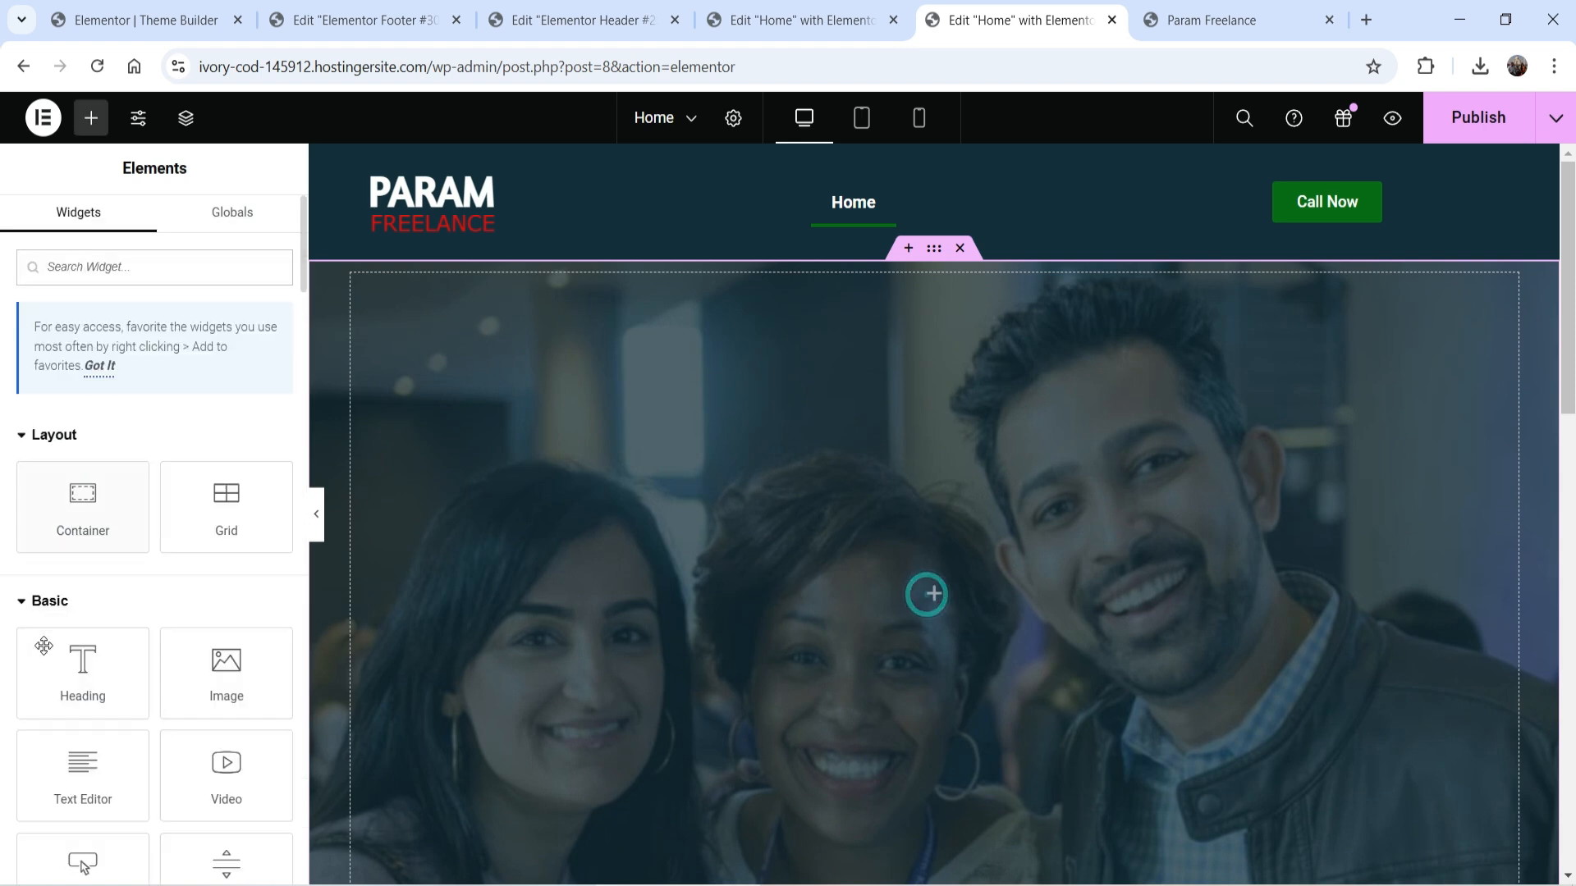
{"action": "left_click_drag", "start_coordinate": [82, 669], "coordinate": [933, 635]}
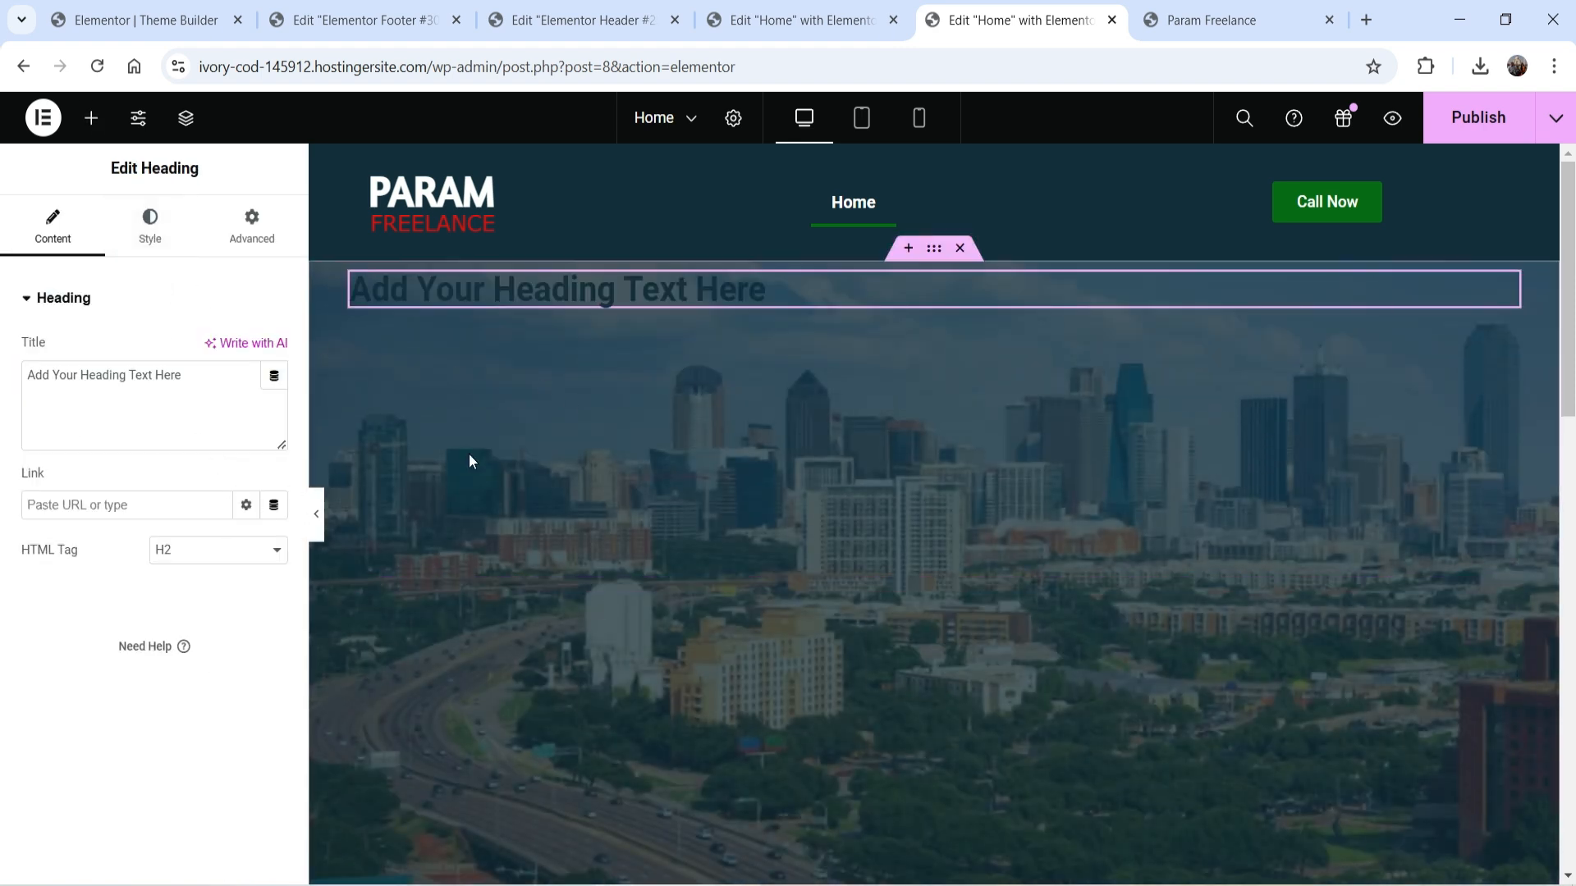
{"action": "left_click", "coordinate": [149, 238]}
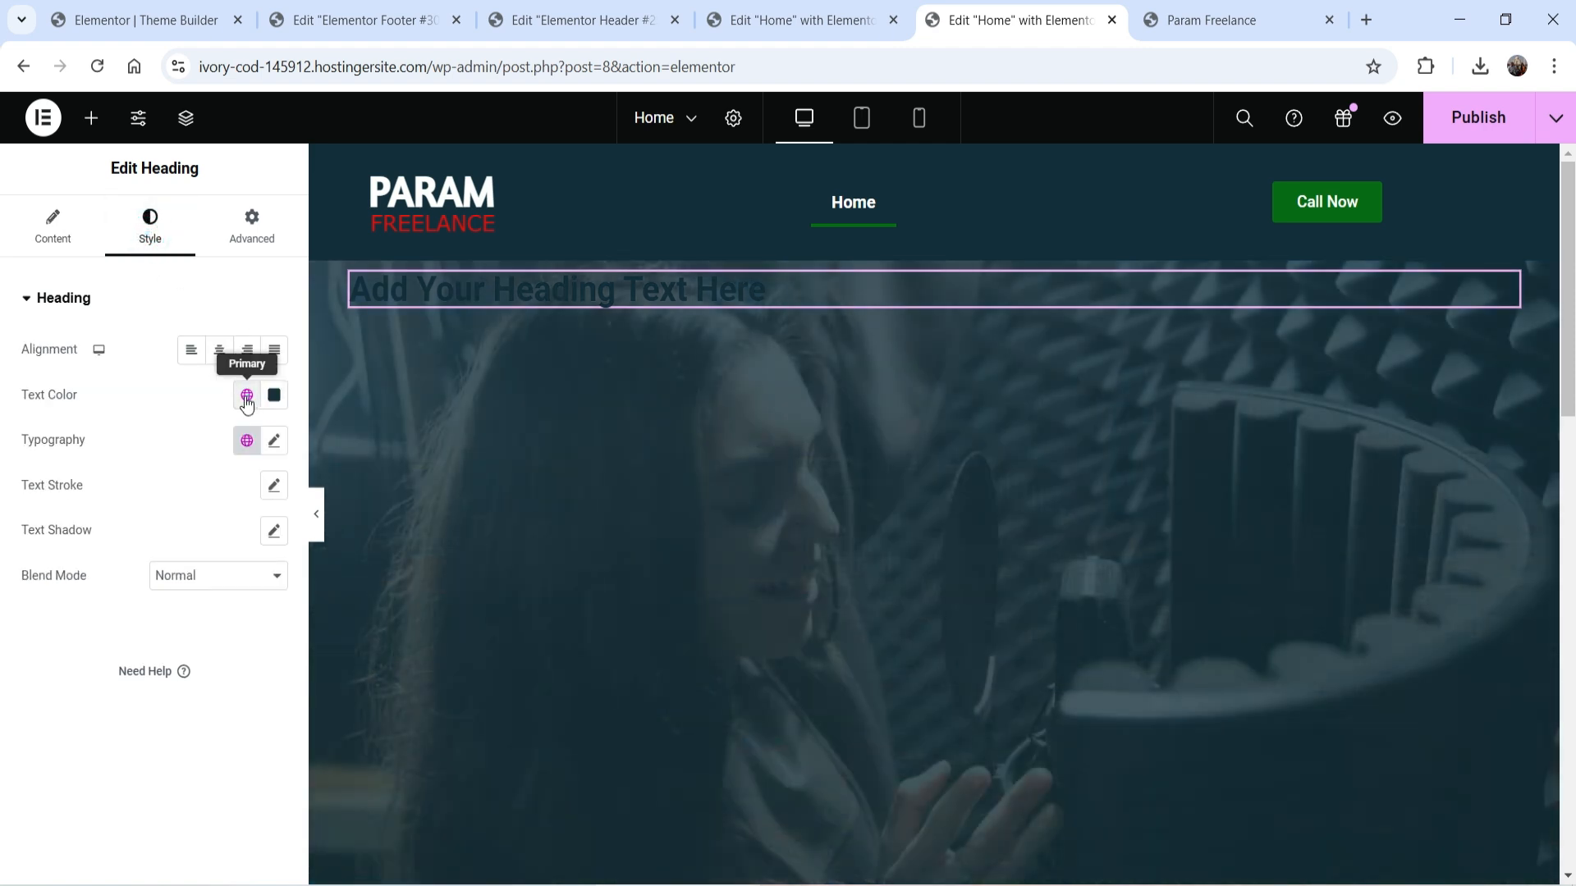
{"action": "left_click", "coordinate": [246, 395]}
{"action": "left_click", "coordinate": [119, 666]}
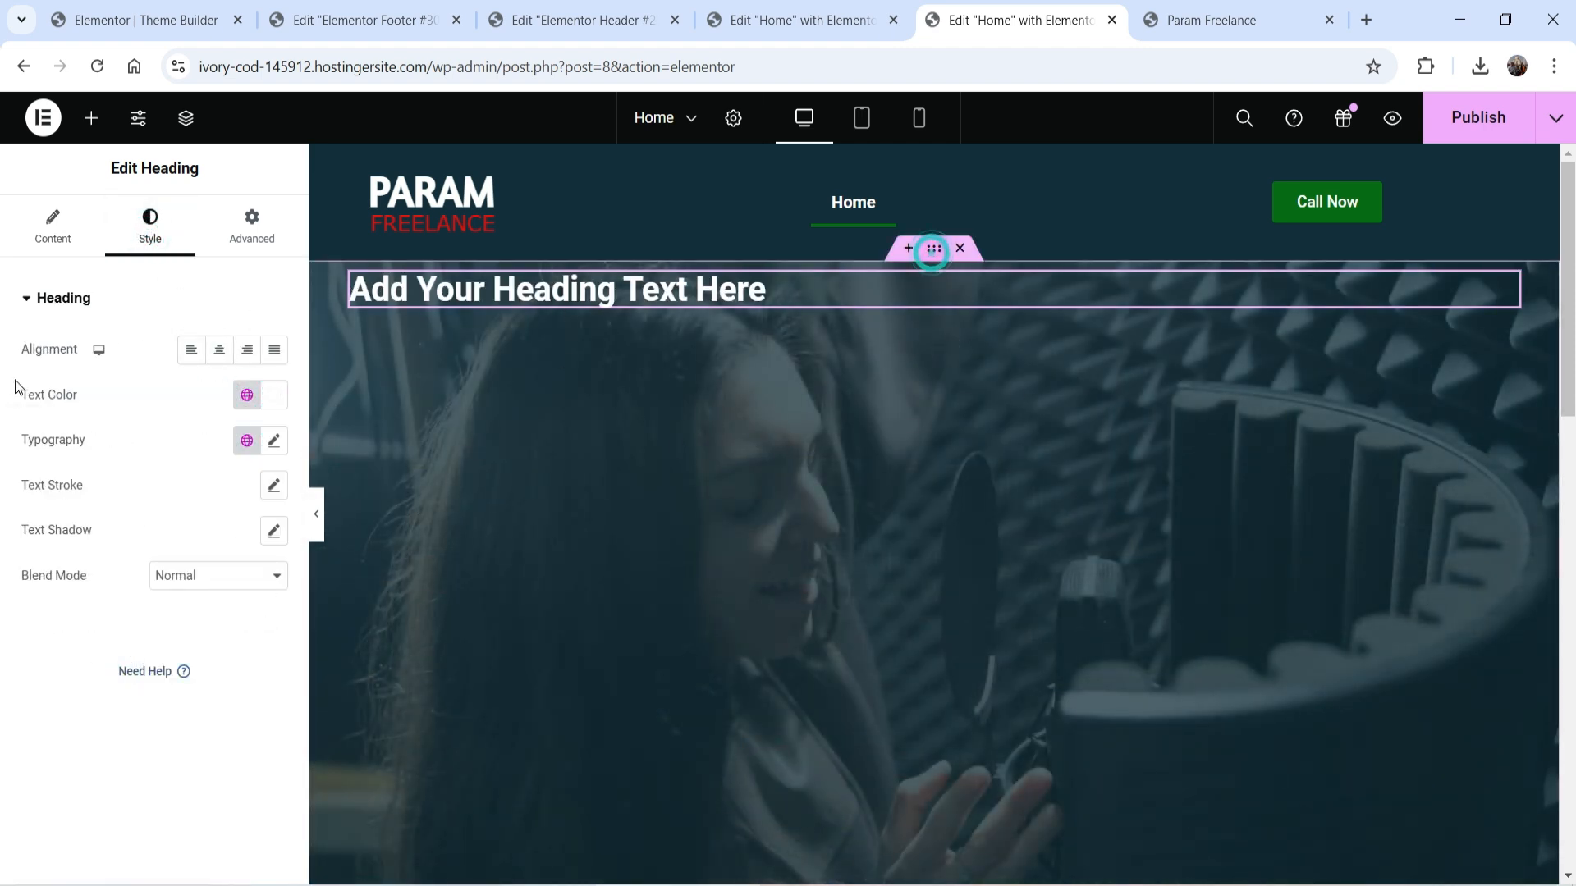
Step: Center the slideshow container's content both ways by setting Justify Content and Align Items to Center
{"action": "left_click", "coordinate": [934, 248]}
{"action": "scroll", "coordinate": [118, 495], "scroll_direction": "down", "scroll_amount": 5}
{"action": "scroll", "coordinate": [81, 410], "scroll_direction": "up", "scroll_amount": 5}
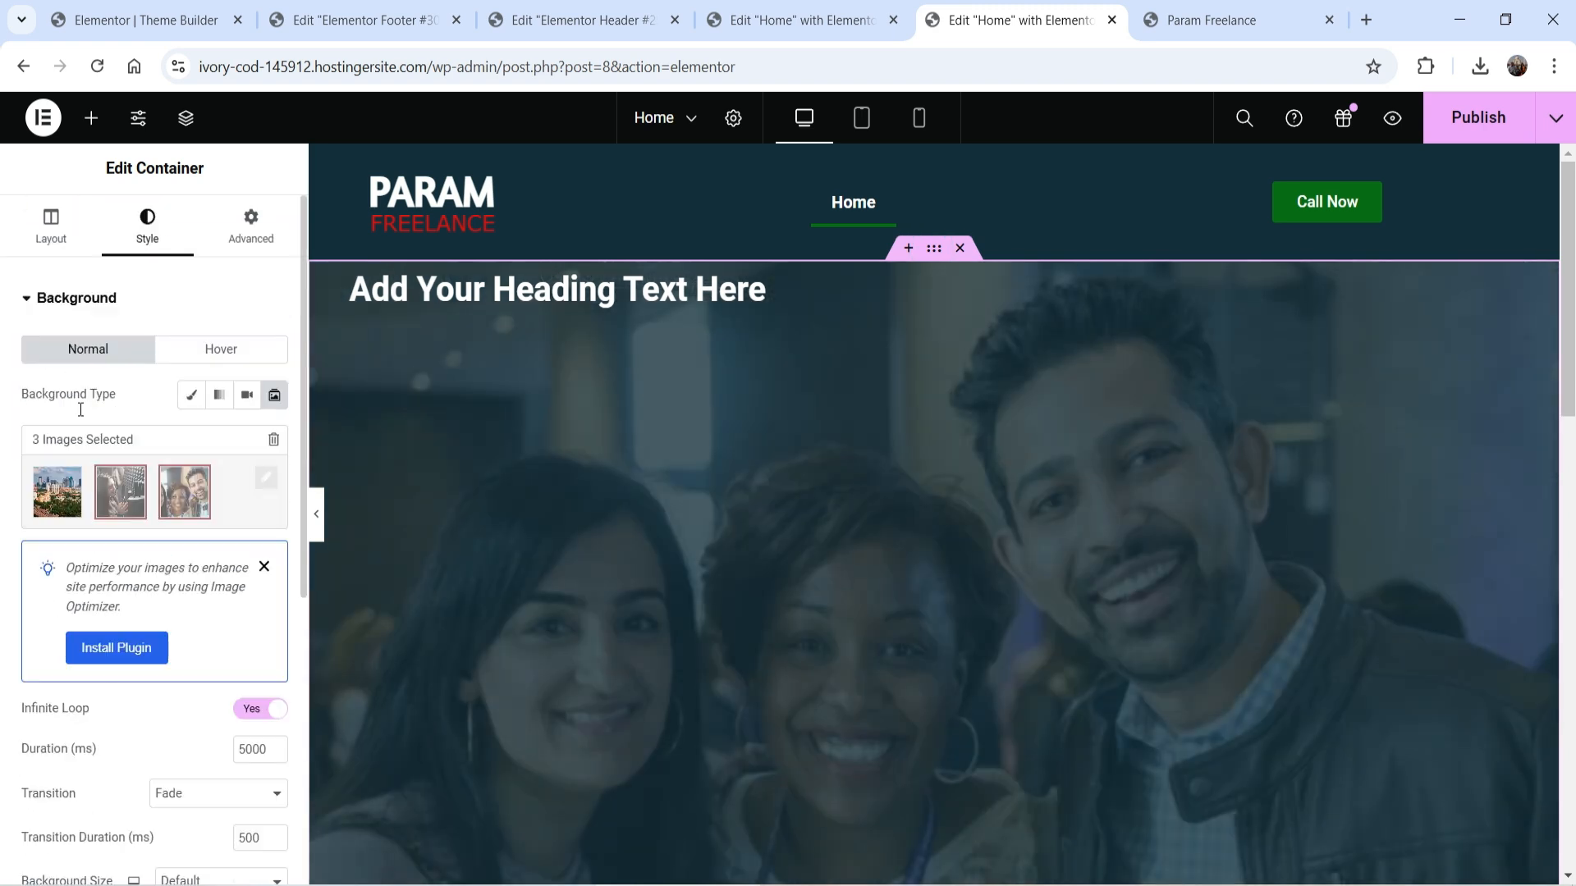
{"action": "left_click", "coordinate": [51, 225]}
{"action": "scroll", "coordinate": [102, 575], "scroll_direction": "down", "scroll_amount": 2}
{"action": "left_click", "coordinate": [101, 638]}
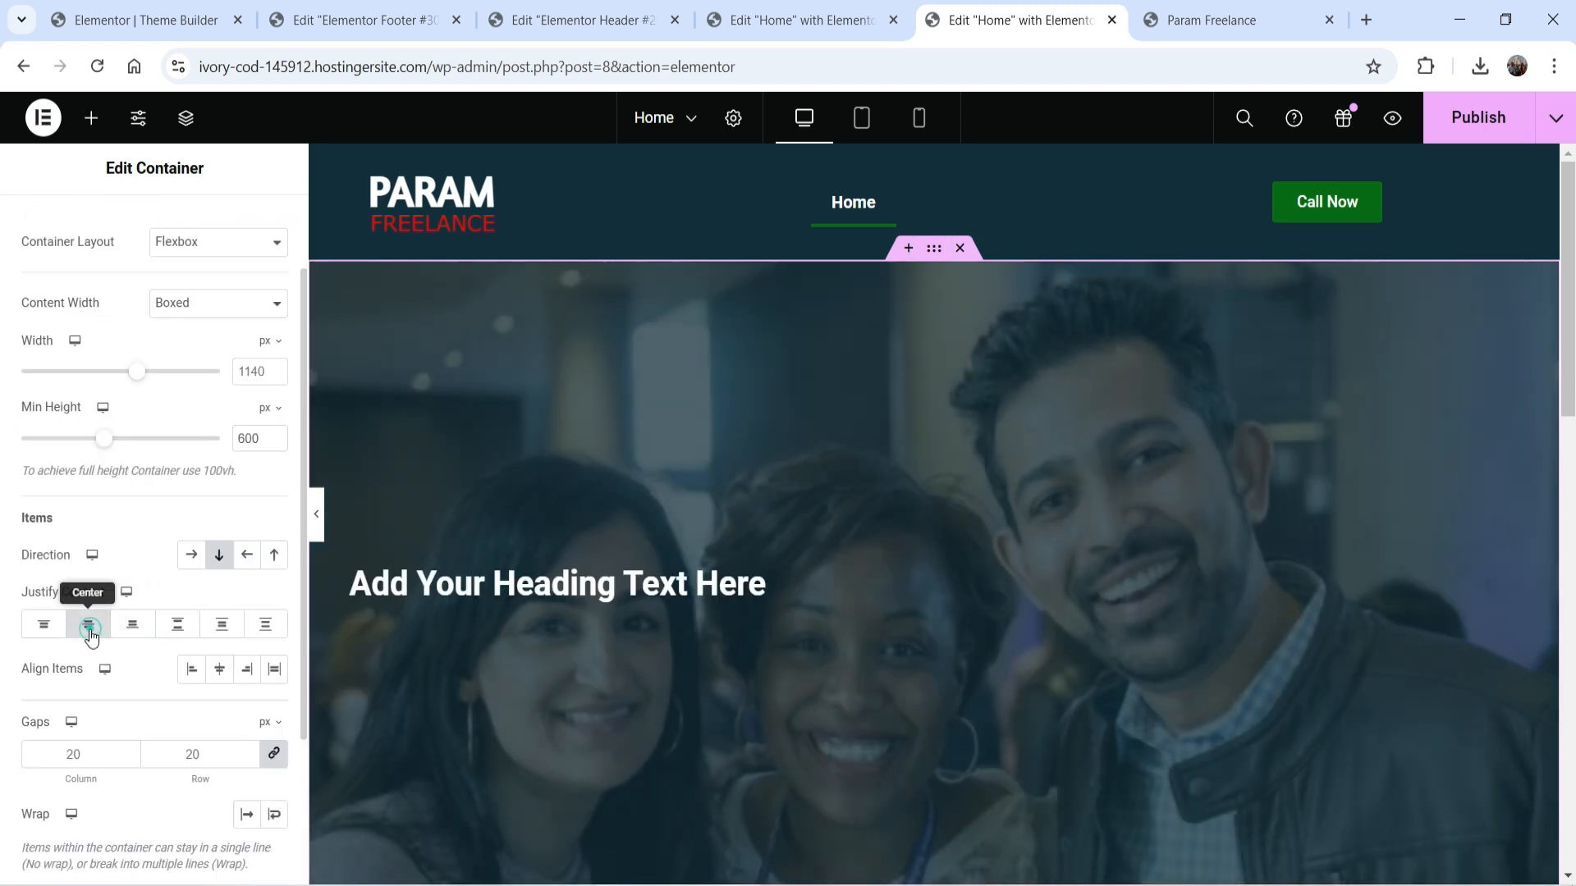
{"action": "left_click", "coordinate": [222, 680]}
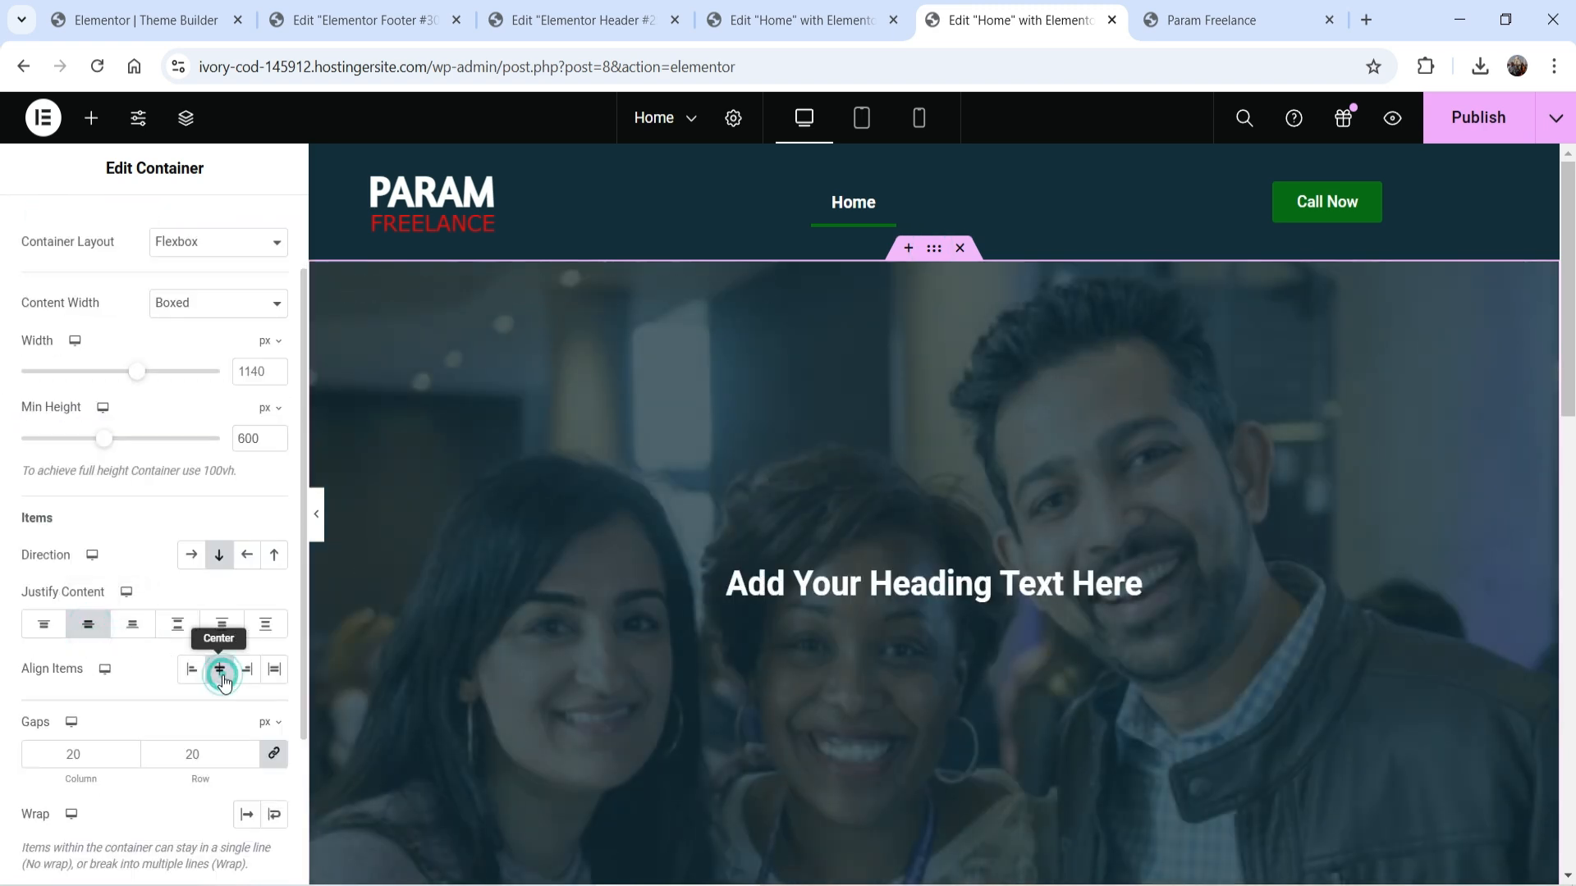
Step: Set the banner heading's font size to 55 px and preview the banner at full width
{"action": "left_click", "coordinate": [909, 585]}
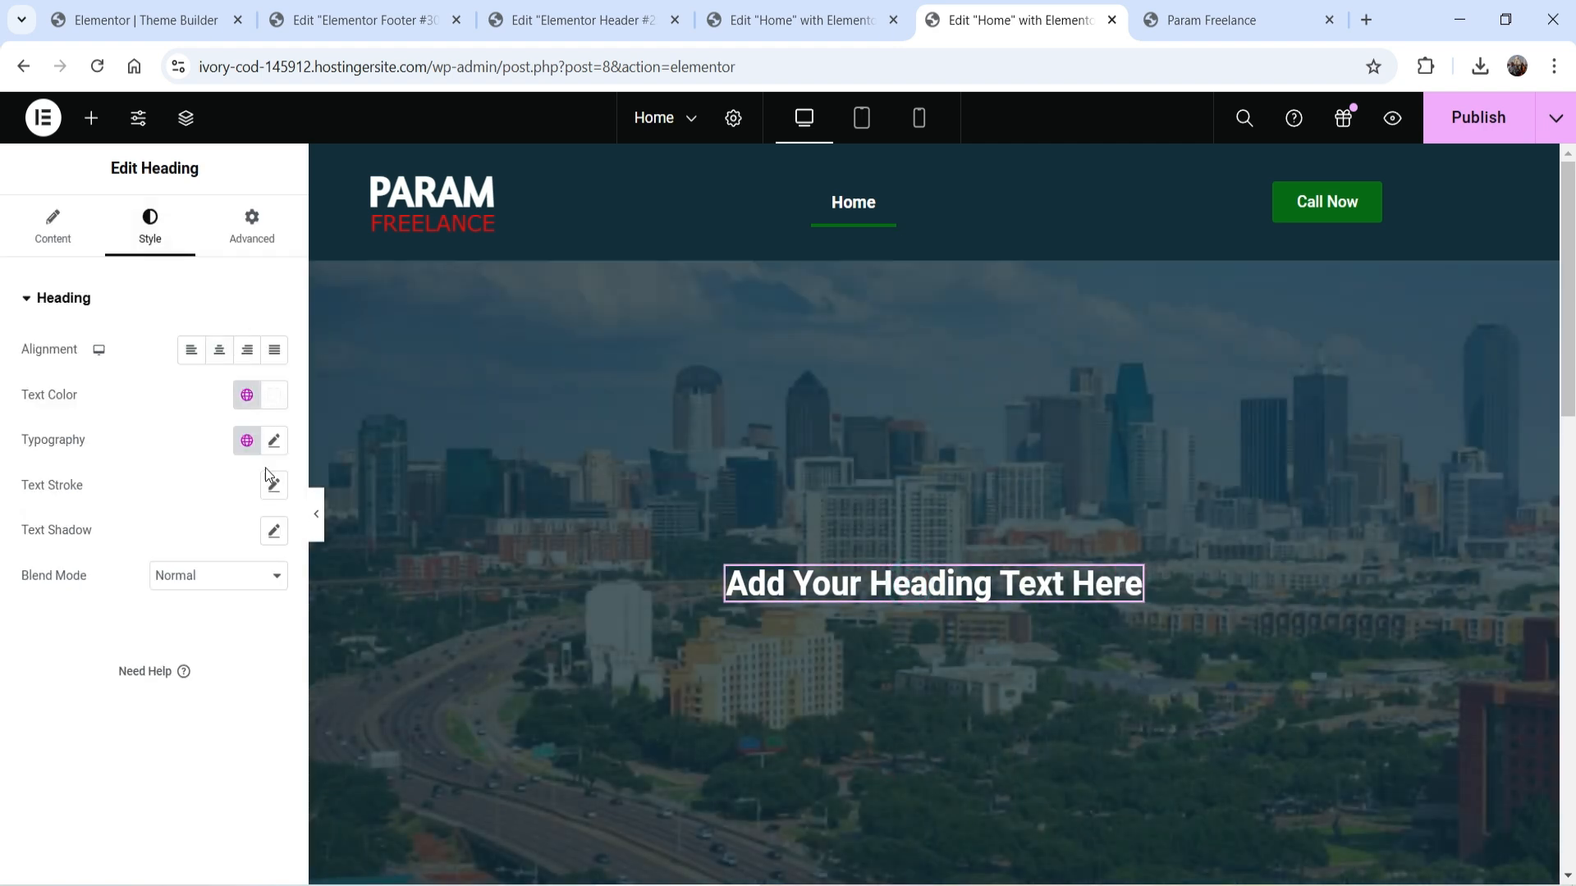
{"action": "left_click", "coordinate": [274, 441]}
{"action": "left_click", "coordinate": [237, 609]}
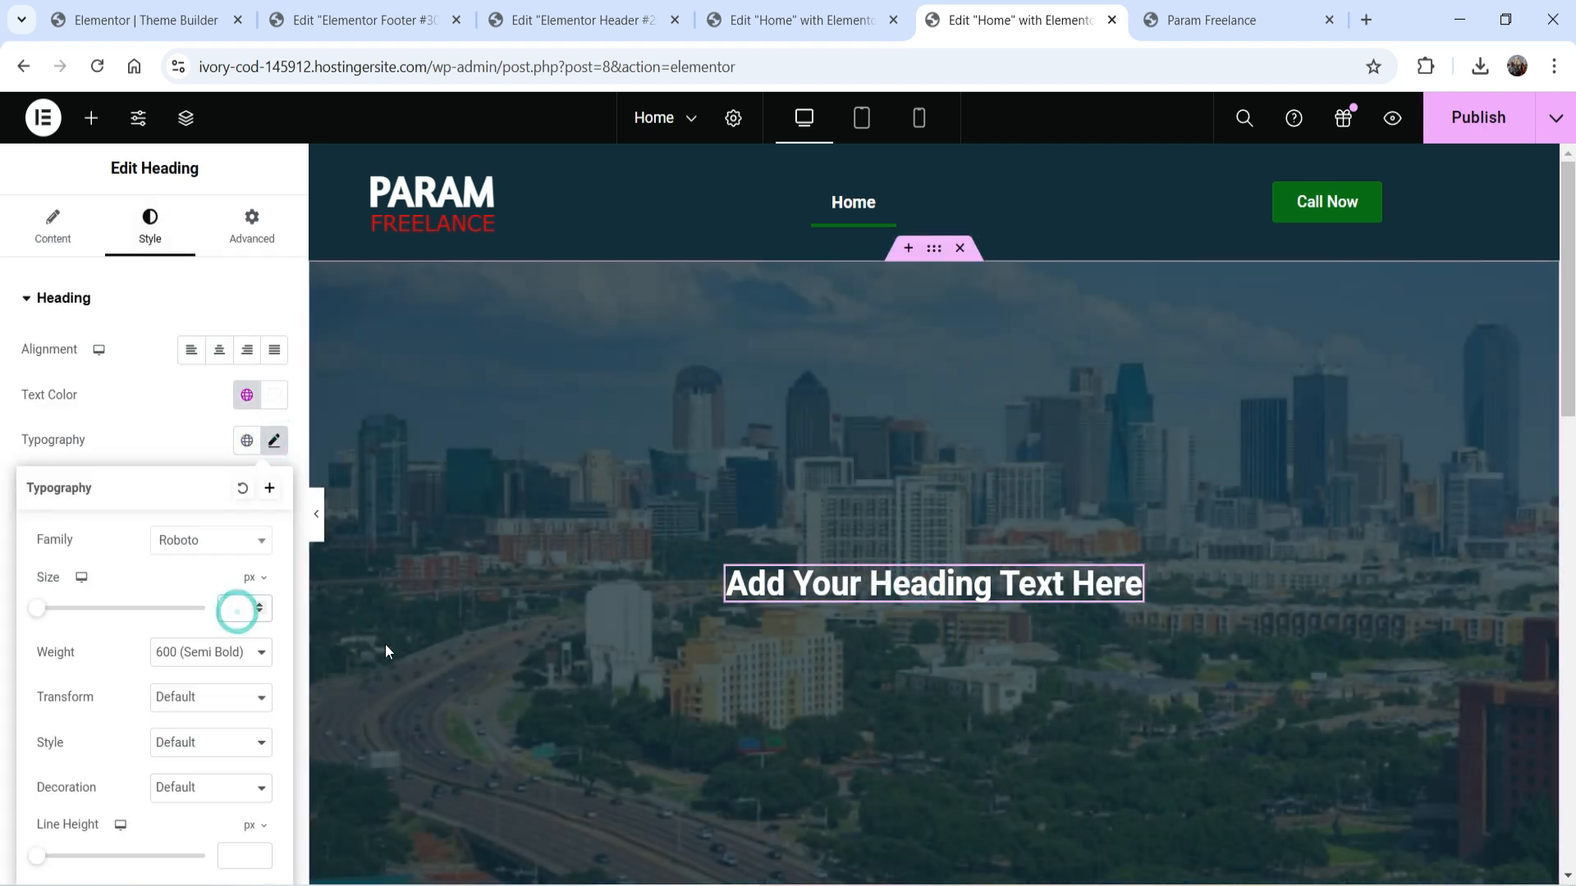
{"action": "type", "text": "55"}
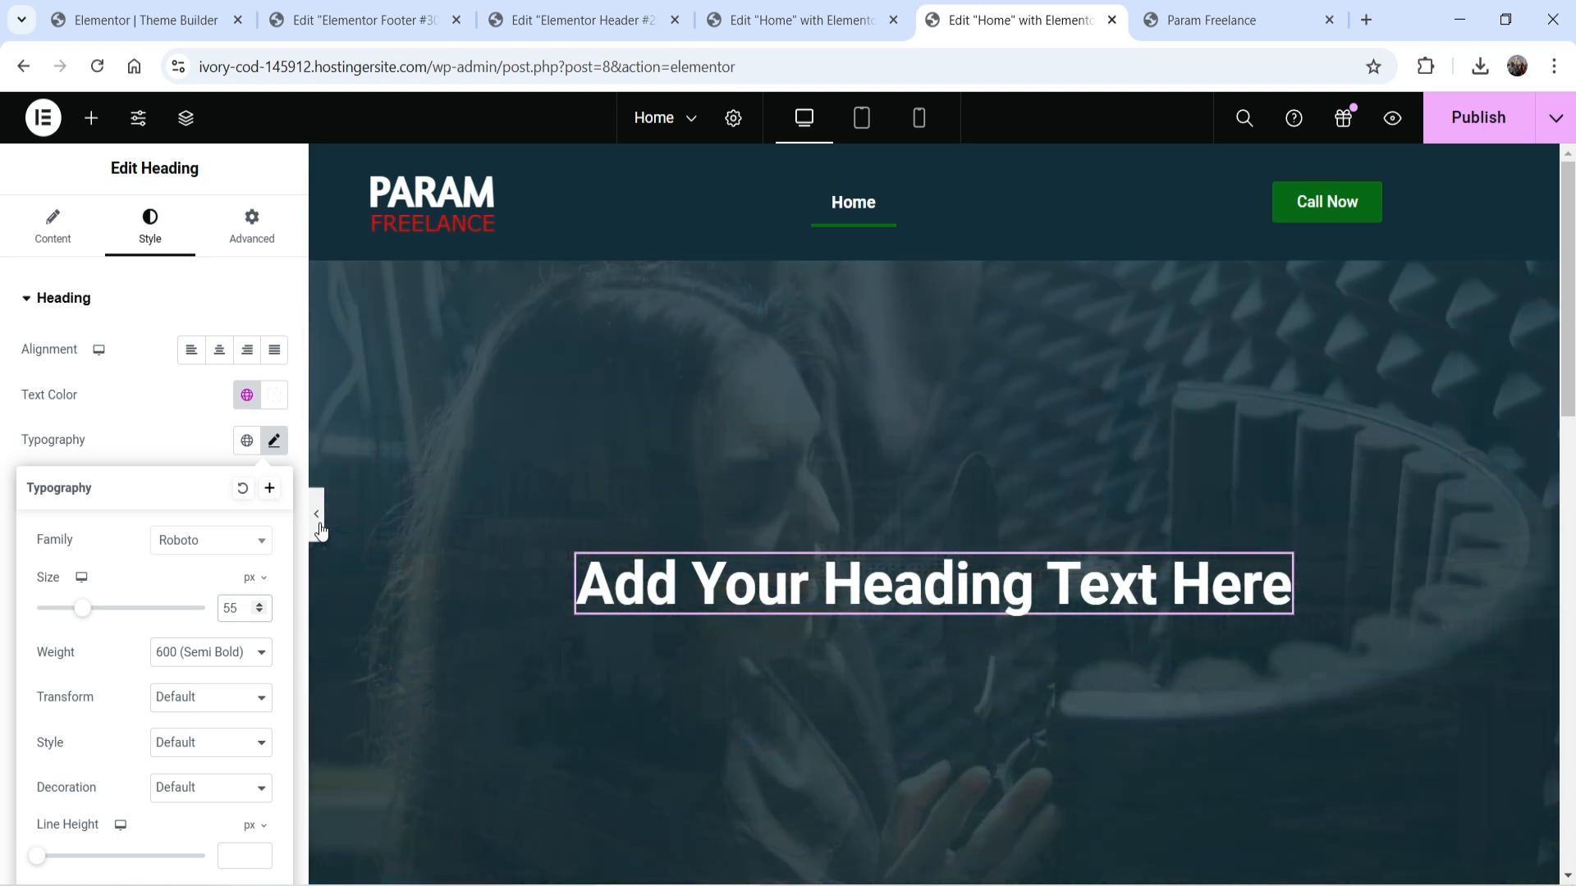
{"action": "left_click", "coordinate": [316, 513]}
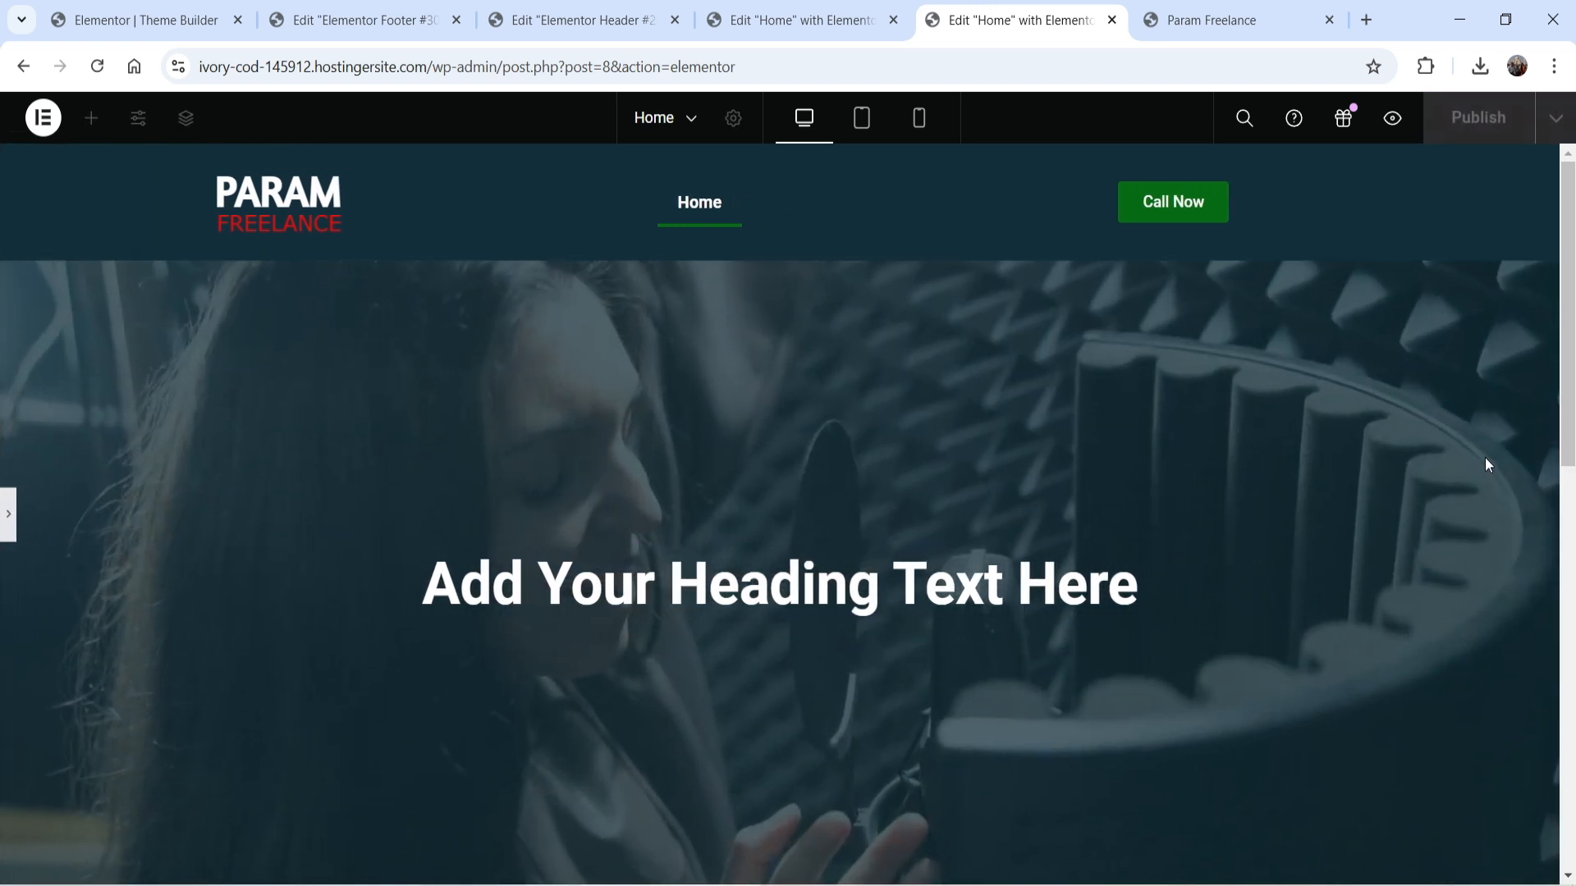
{"action": "scroll", "coordinate": [1, 466], "scroll_direction": "down", "scroll_amount": 3}
{"action": "scroll", "coordinate": [1, 465], "scroll_direction": "up", "scroll_amount": 3}
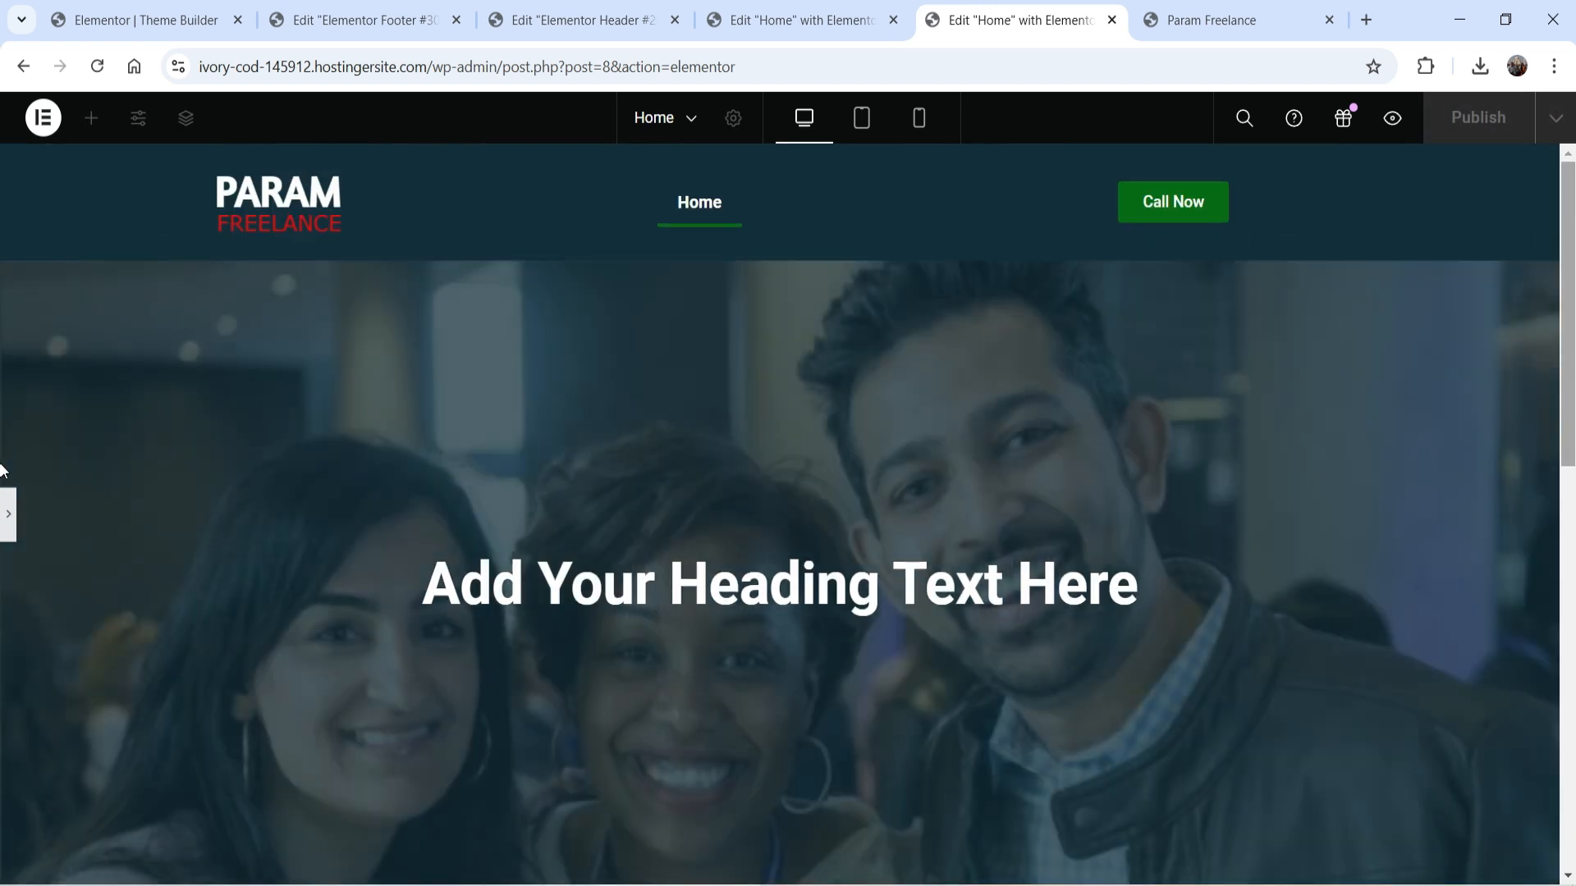
{"action": "left_click", "coordinate": [9, 526]}
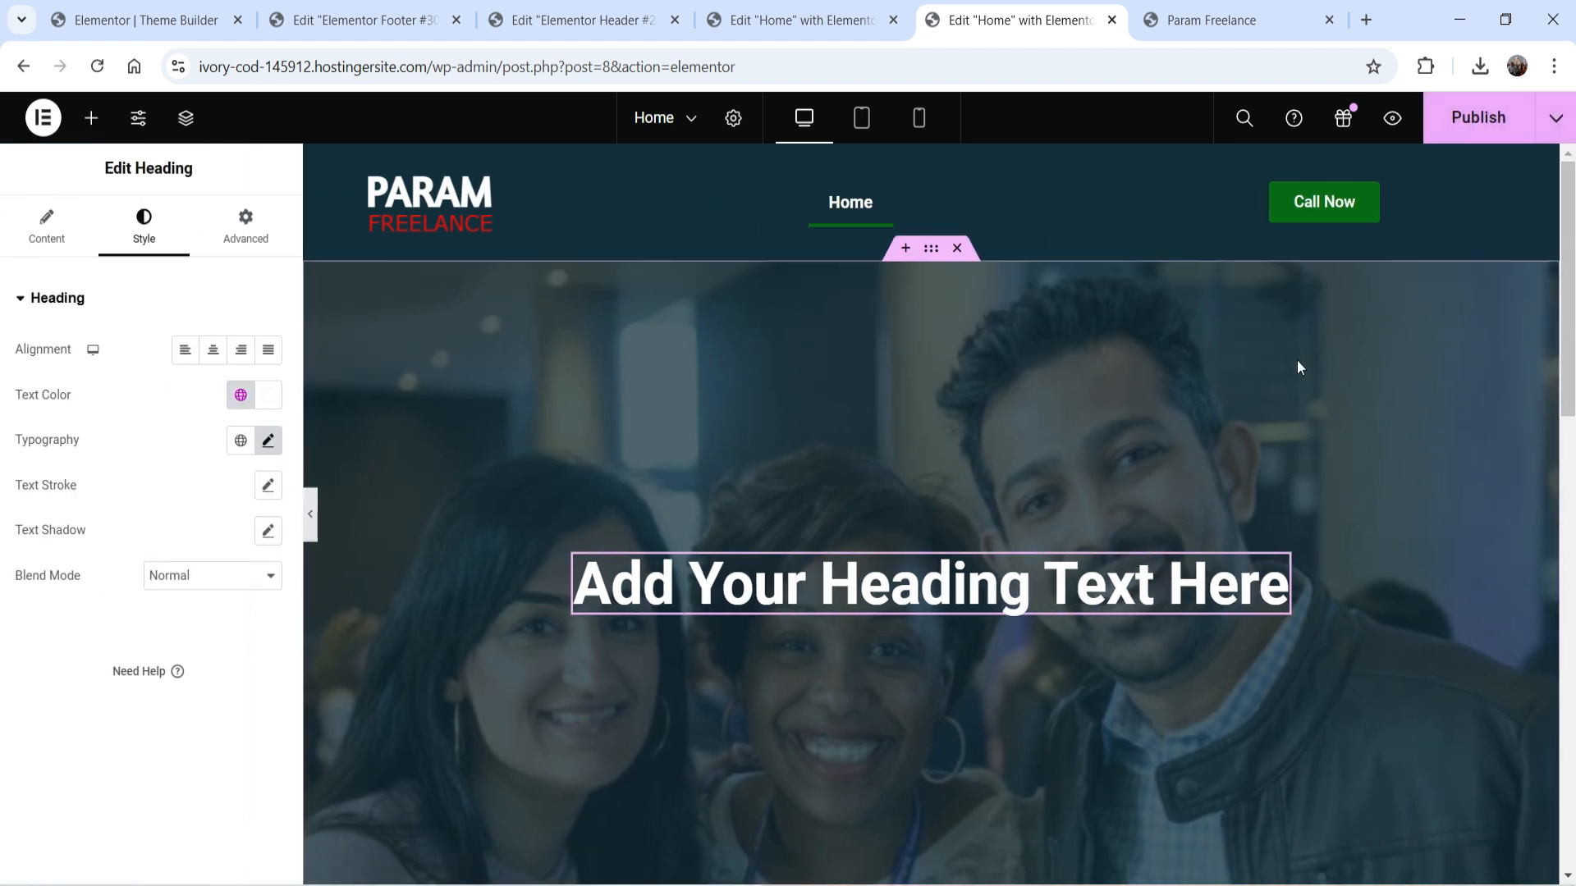
Step: Close the Theme Builder to return to the WordPress dashboard, and switch to the live home page
{"action": "left_click", "coordinate": [156, 20]}
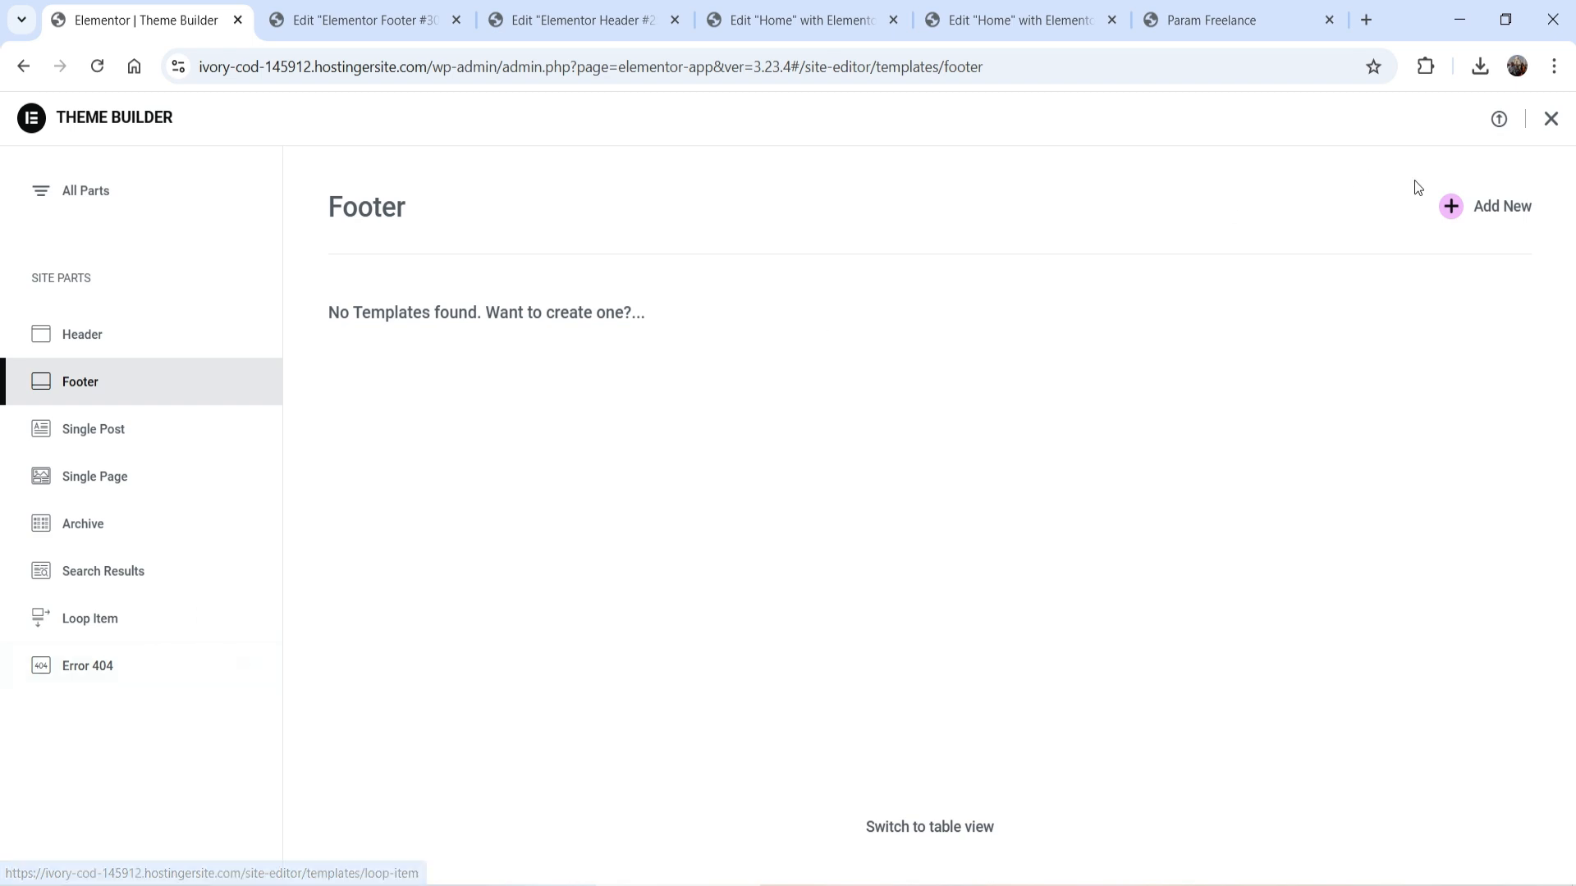
{"action": "left_click", "coordinate": [1551, 122]}
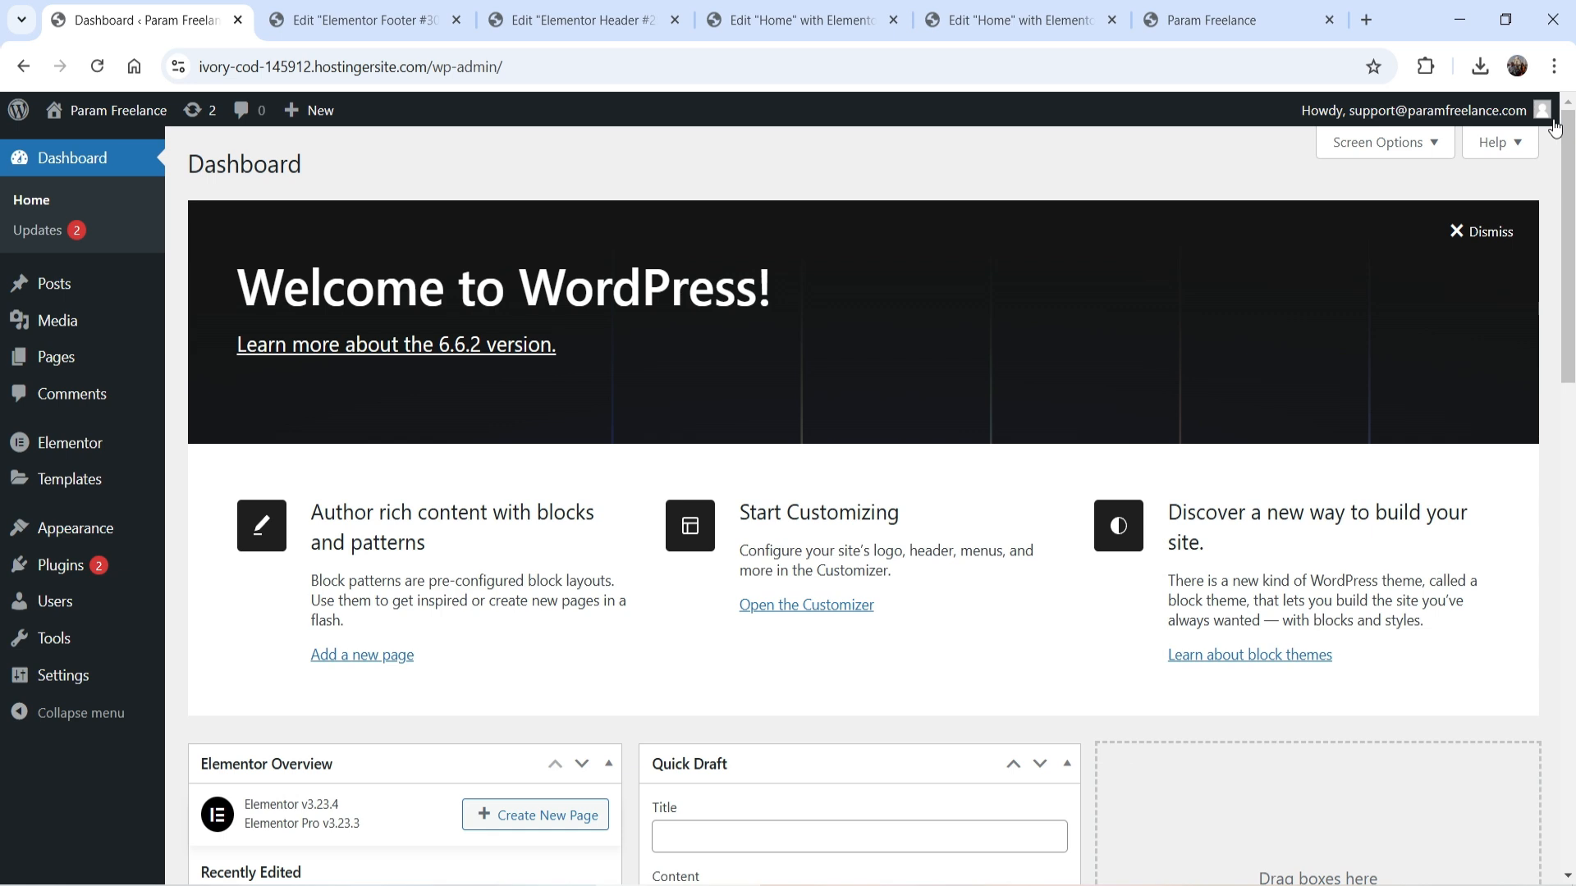
{"action": "left_click", "coordinate": [1211, 20]}
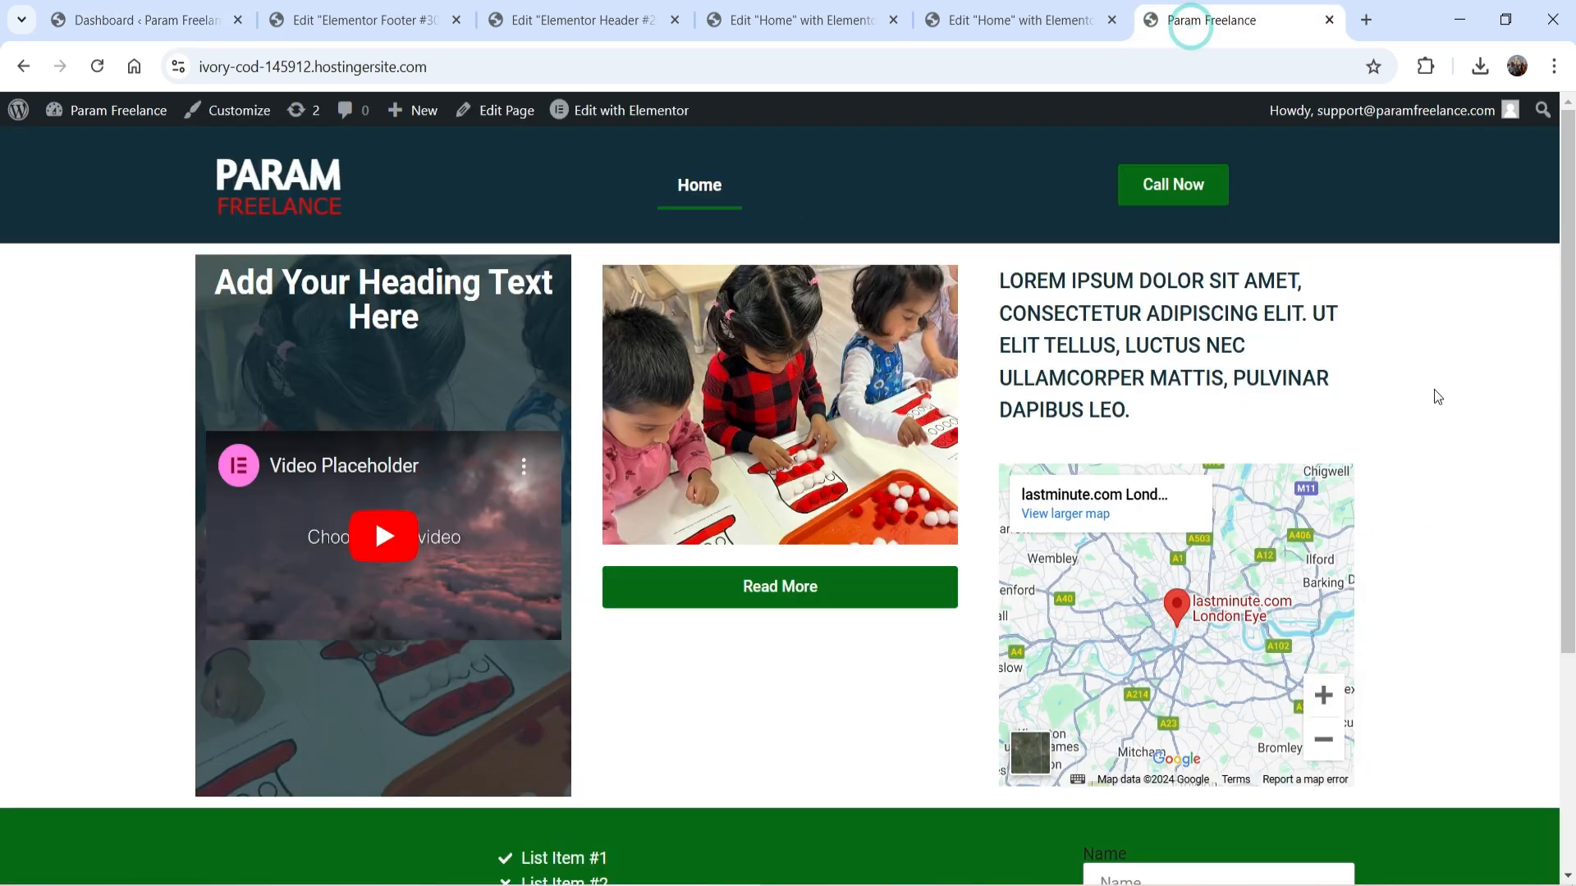